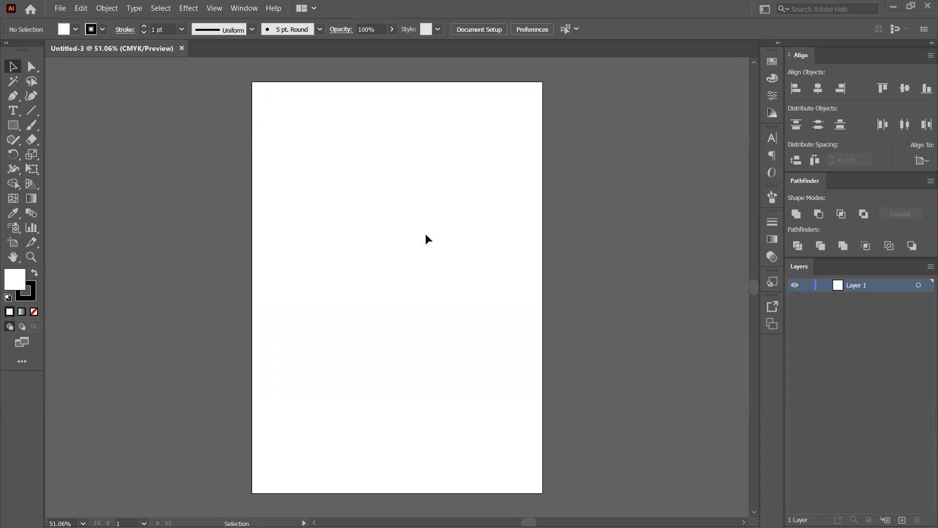
- Draw a rectangle in the upper part of the artboard
key(ctrl+plus)
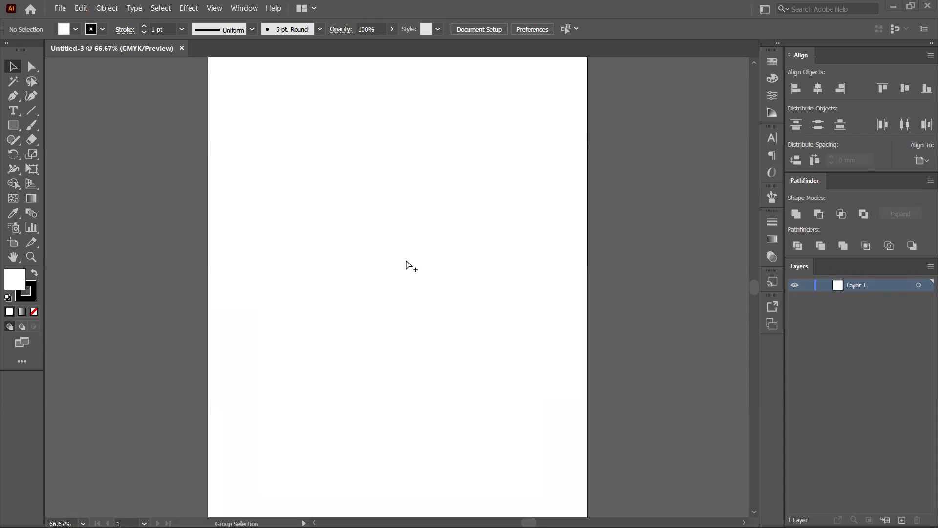
key(ctrl+minus)
click(20, 129)
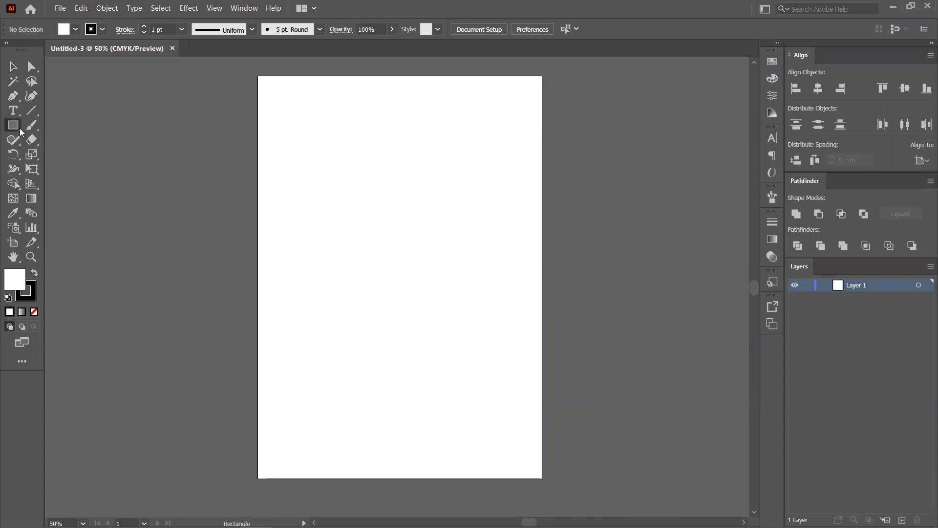
drag(302, 133, 450, 239)
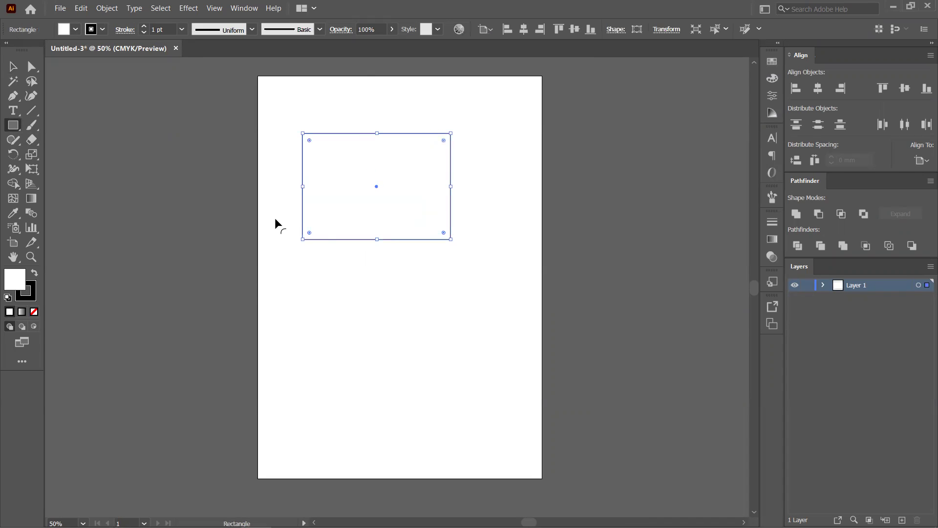
click(13, 68)
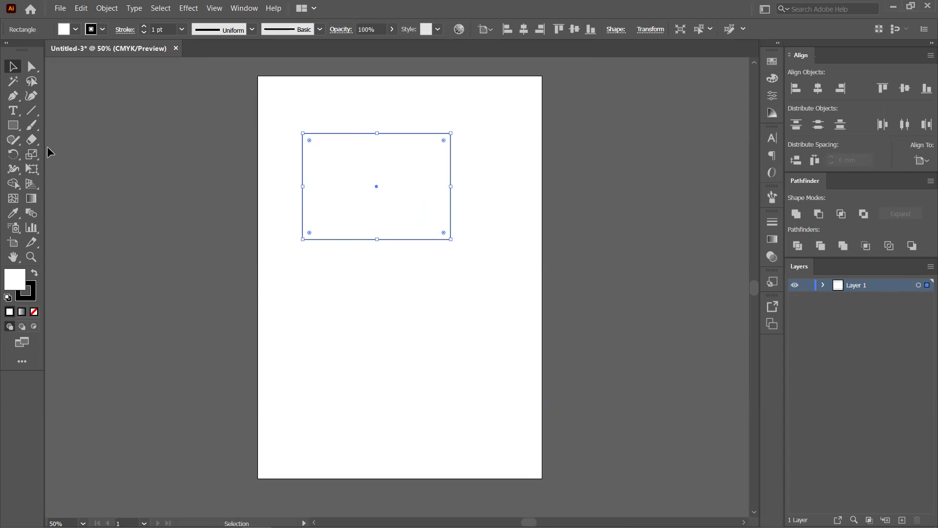
- Fill the rectangle with CMYK yellow, remove its stroke, and deselect it
click(772, 61)
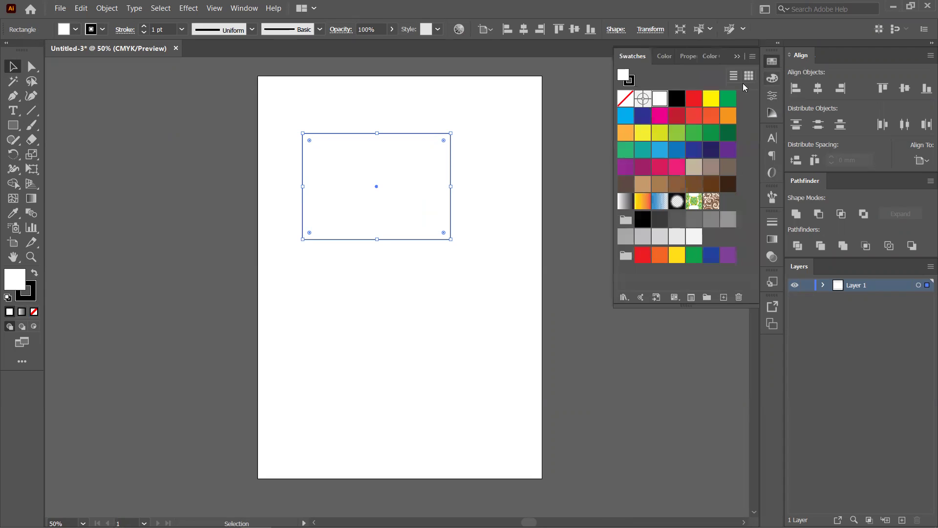
click(717, 100)
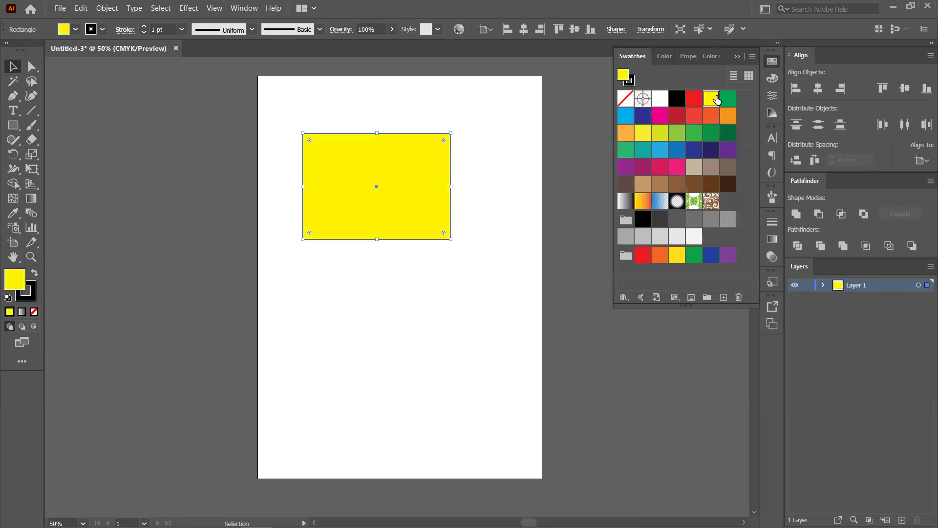
click(31, 293)
click(34, 311)
click(24, 280)
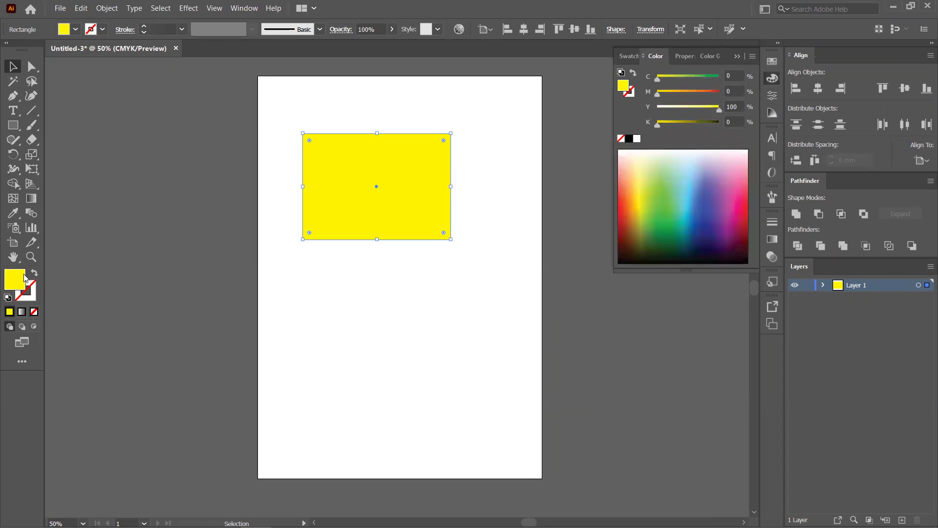
click(371, 290)
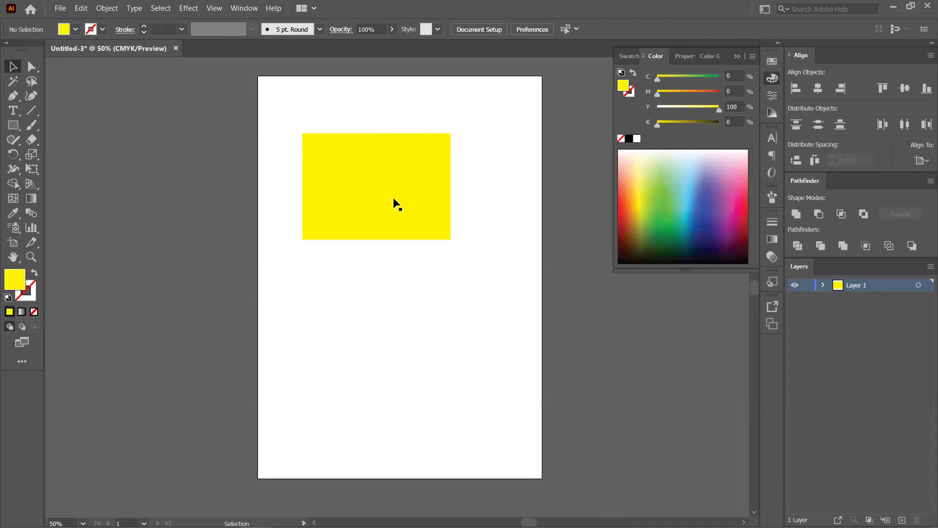
click(737, 56)
- Reposition the yellow rectangle slightly within the upper part of the artboard
drag(545, 225, 462, 218)
drag(228, 176, 211, 147)
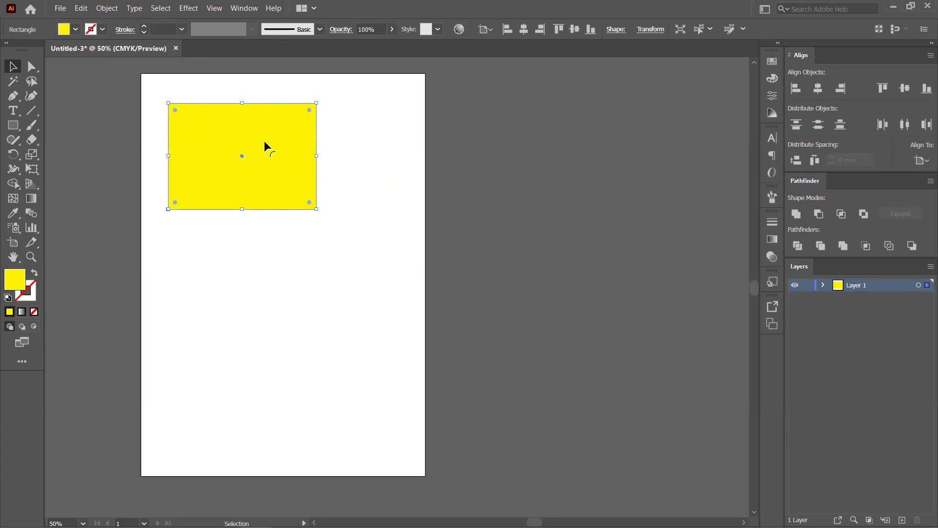
key(space)
drag(265, 142, 291, 166)
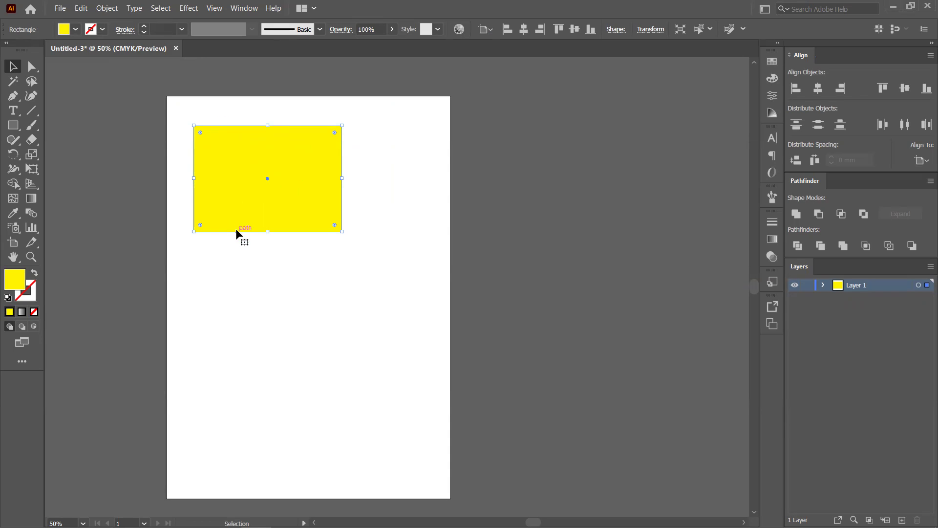
drag(288, 195, 317, 210)
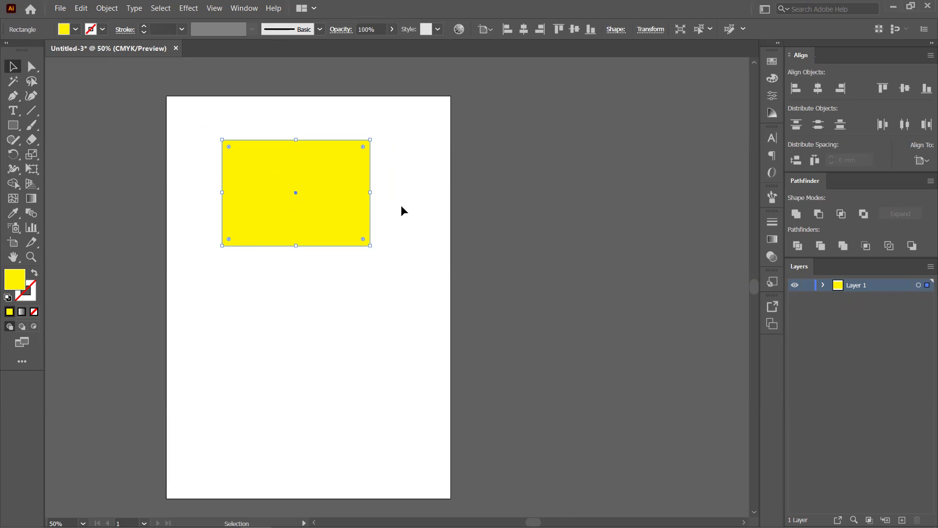
scroll(361, 215, up, 1)
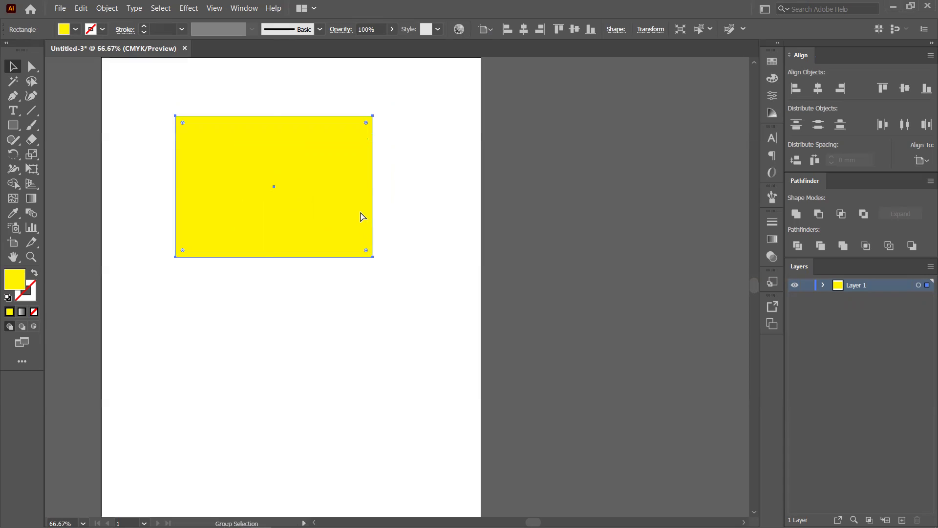
- Compare the rectangle's anchor points under Direct Selection with its bounding box handles under Selection
click(36, 72)
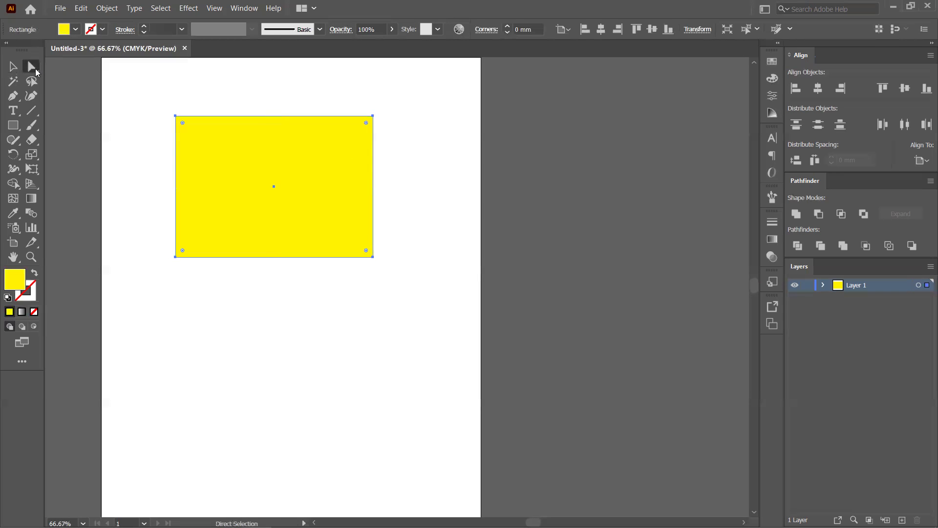
drag(143, 90, 406, 277)
click(19, 68)
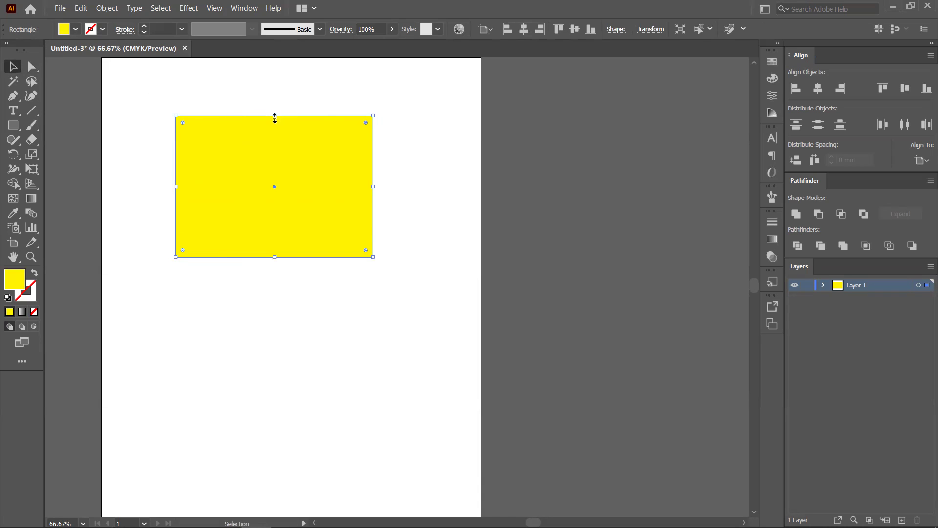
mouse_move(274, 115)
mouse_down()
mouse_move(275, 83)
mouse_move(275, 116)
mouse_up()
mouse_move(373, 257)
mouse_down()
mouse_move(389, 286)
mouse_move(369, 264)
mouse_up()
click(32, 66)
drag(125, 86, 434, 325)
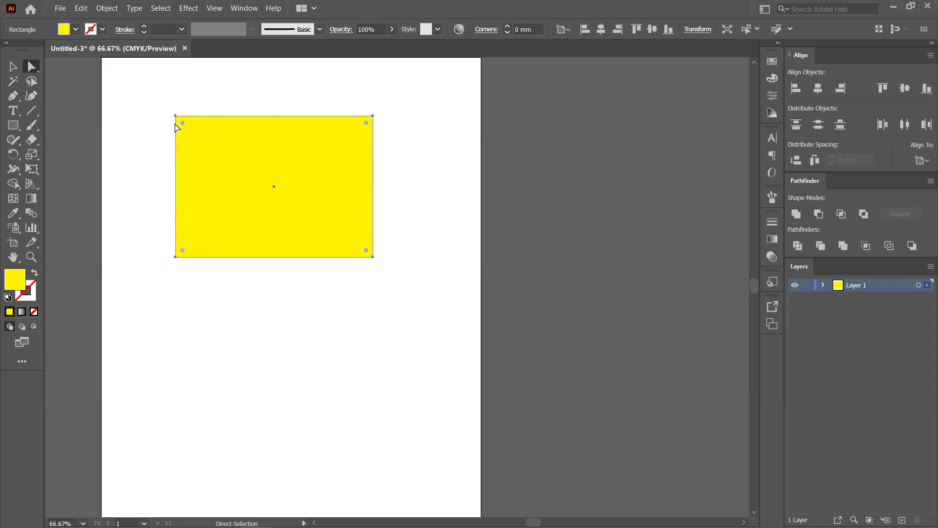
click(13, 66)
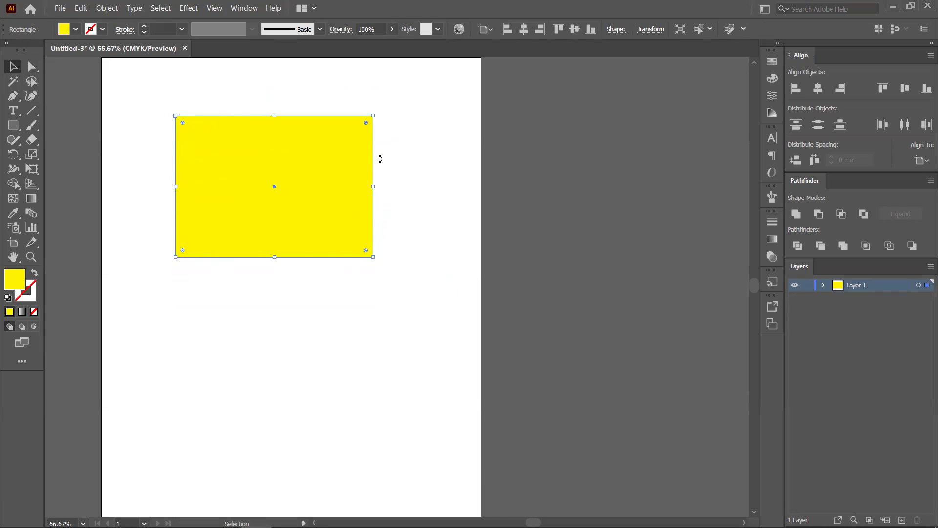
click(38, 68)
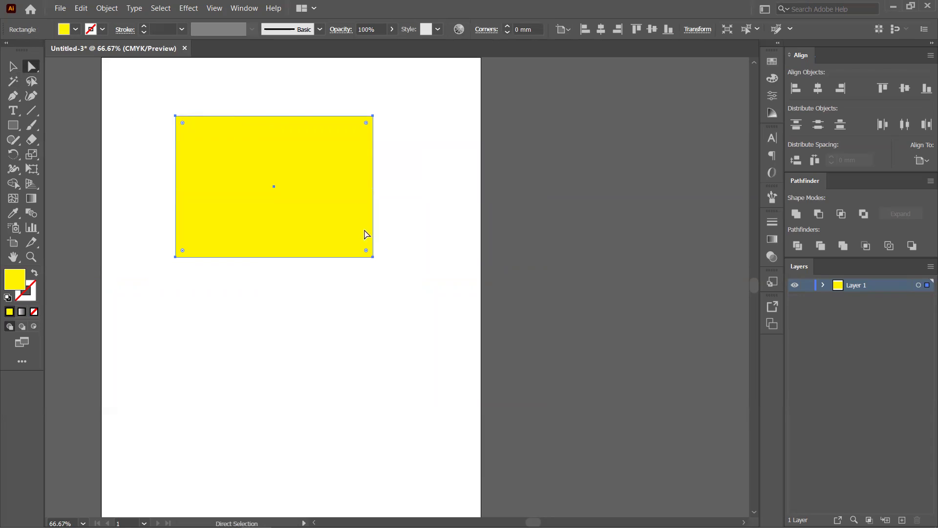
click(12, 66)
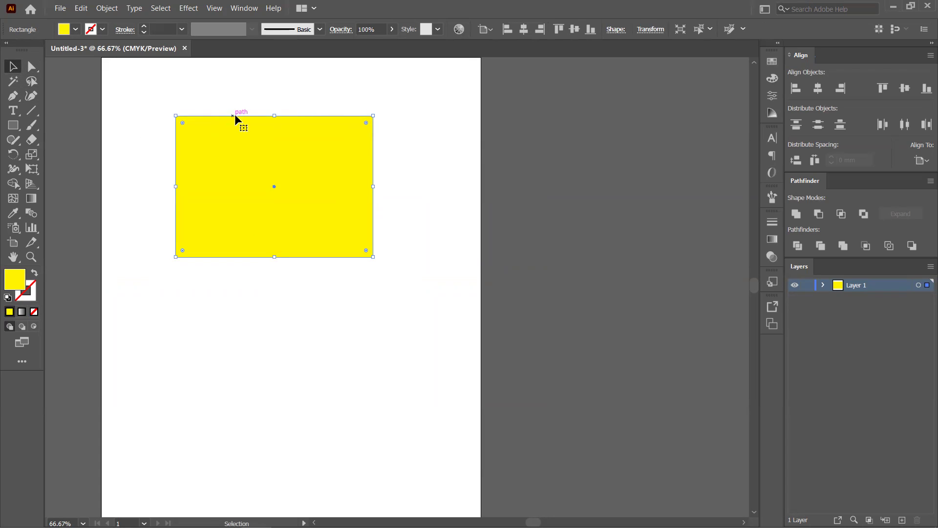
click(303, 299)
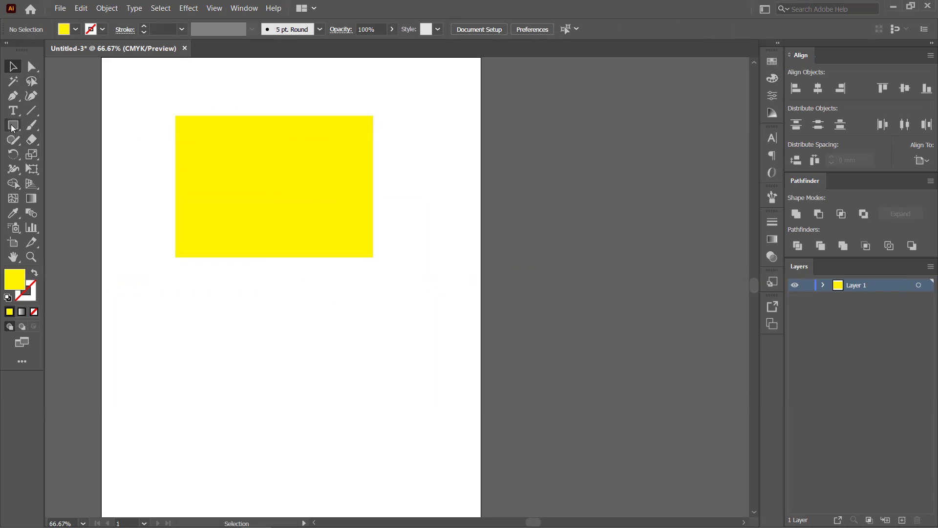
- Create a 35.278 mm line at a 45° angle outside the artboard, without fill or stroke, and deselect it
click(31, 111)
click(569, 169)
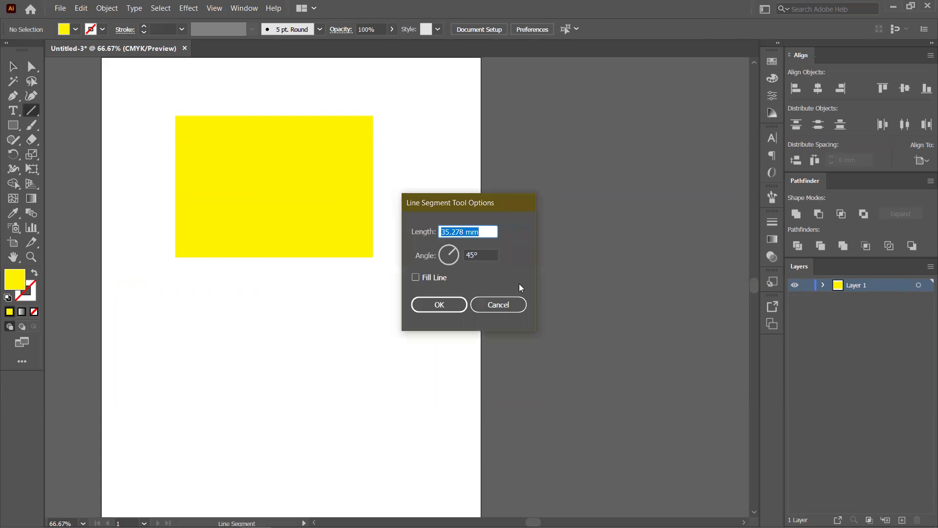
click(451, 305)
key(ctrl)
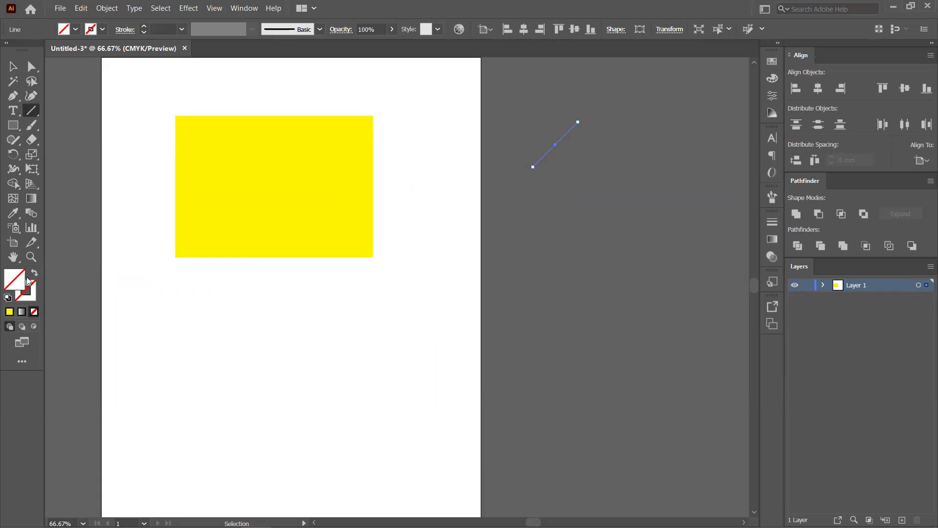
ctrl+click(532, 293)
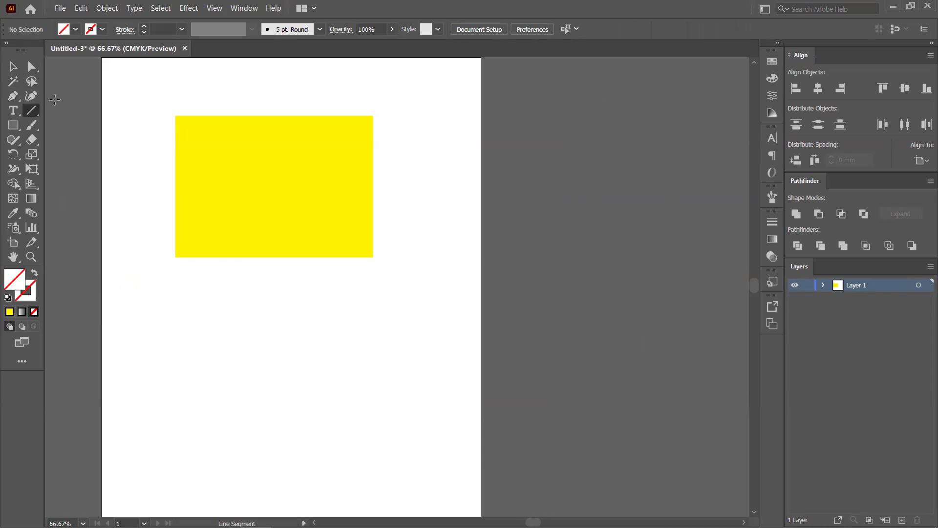
- Find the invisible line outside the artboard by area selection and delete it
click(13, 66)
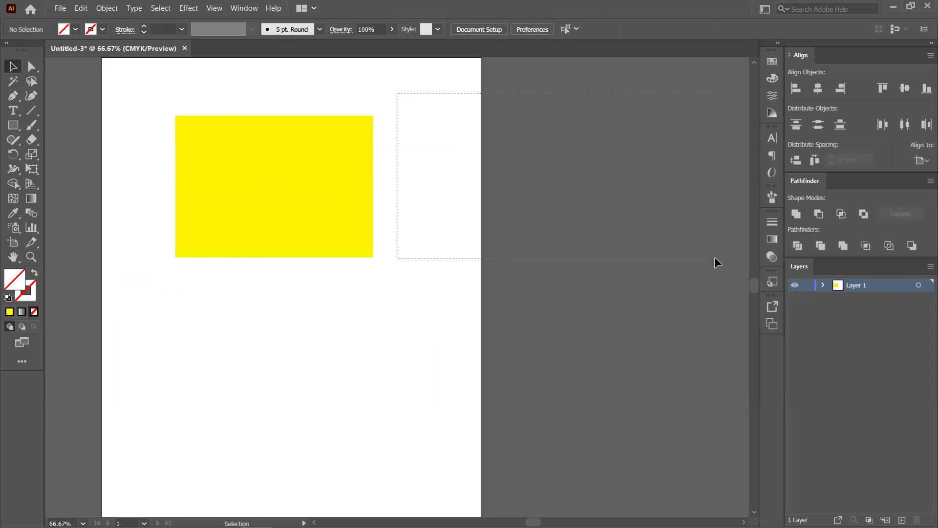
drag(557, 137, 514, 178)
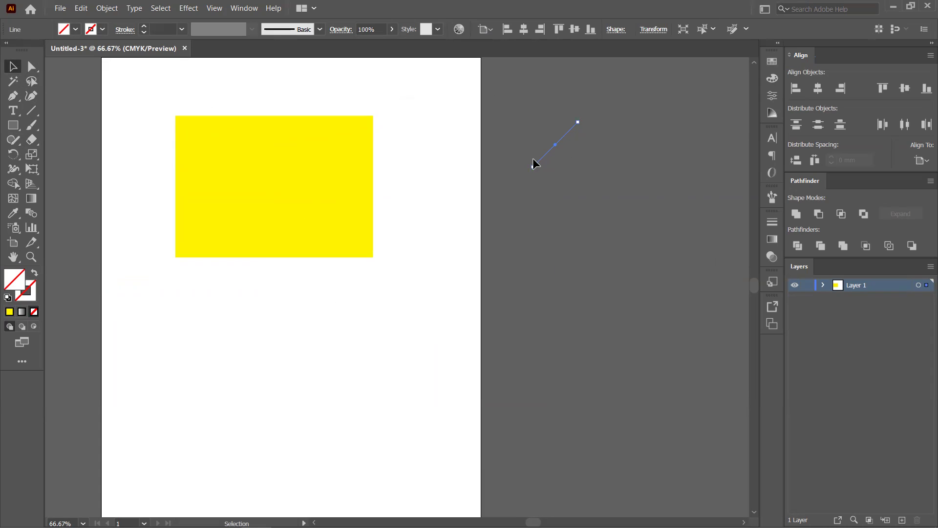
click(552, 168)
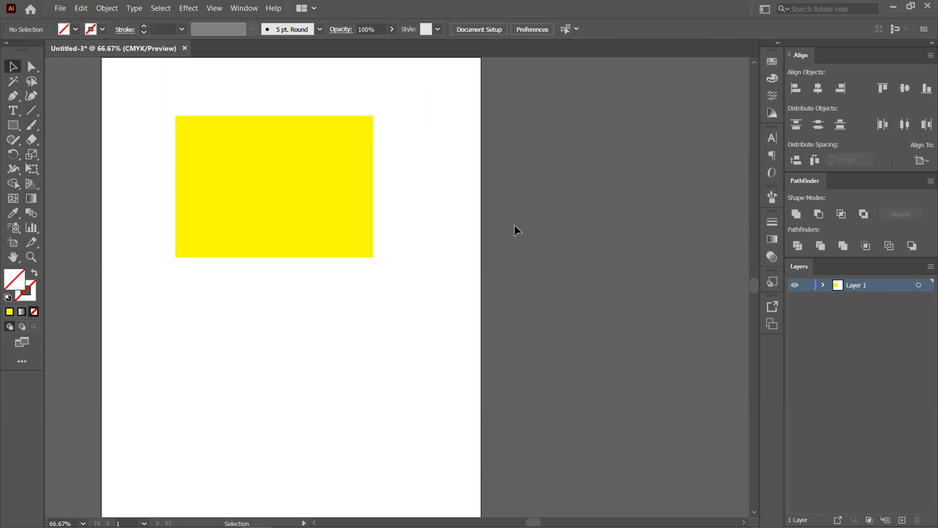
drag(494, 118, 685, 233)
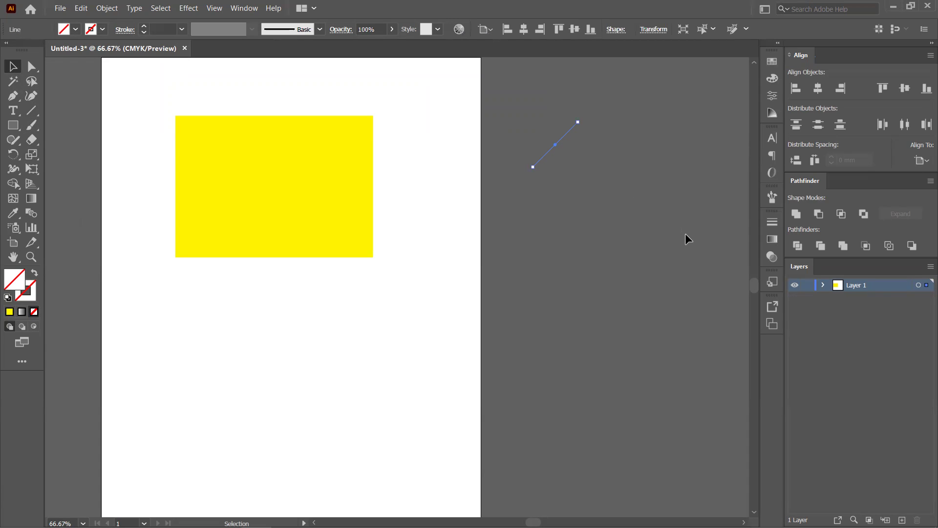
key(Delete)
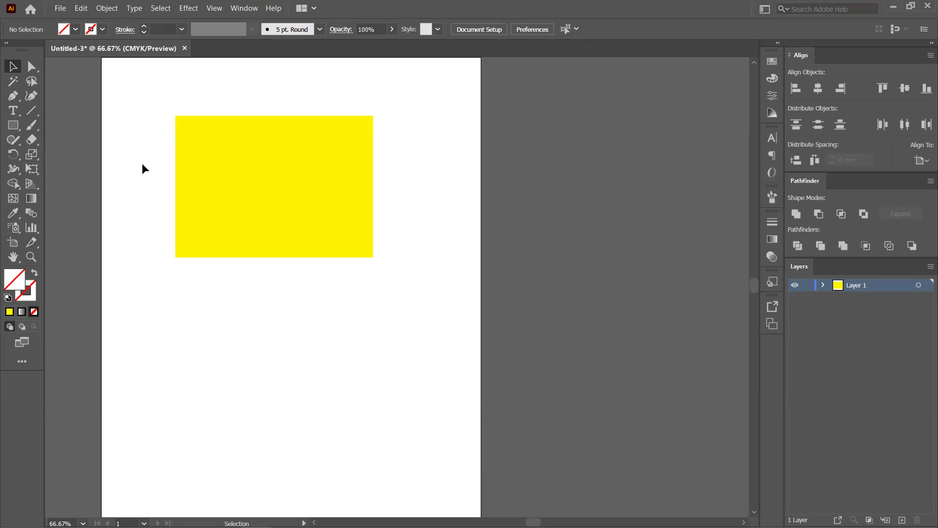
drag(125, 105, 346, 310)
click(336, 317)
click(268, 180)
click(396, 205)
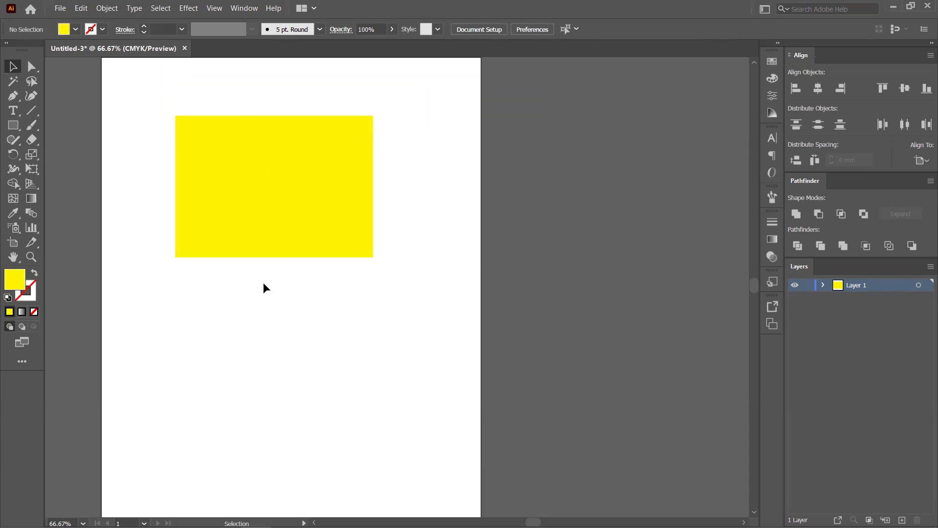
click(106, 9)
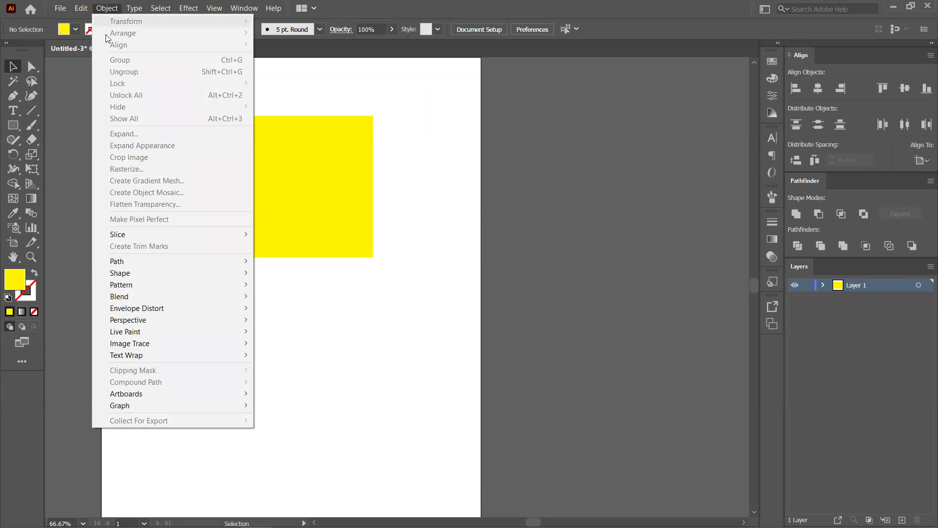
mouse_move(113, 263)
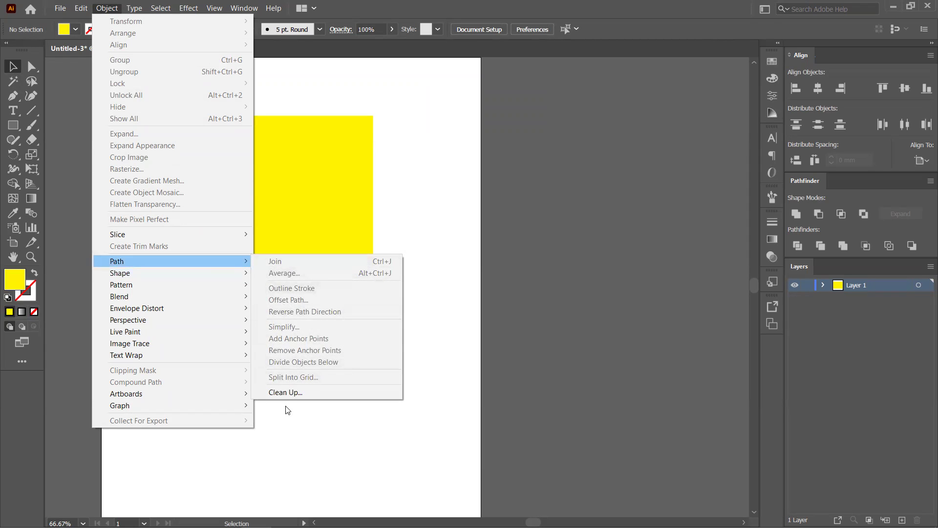
click(342, 191)
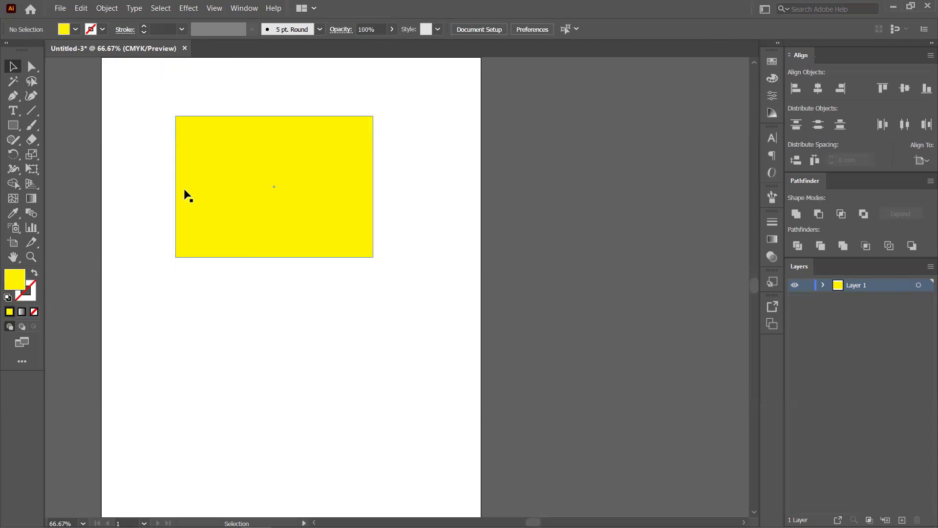
- Draw a freehand diagonal line without fill or stroke across the artboard's upper edge, above the yellow rectangle
scroll(255, 335, up, 4)
click(30, 112)
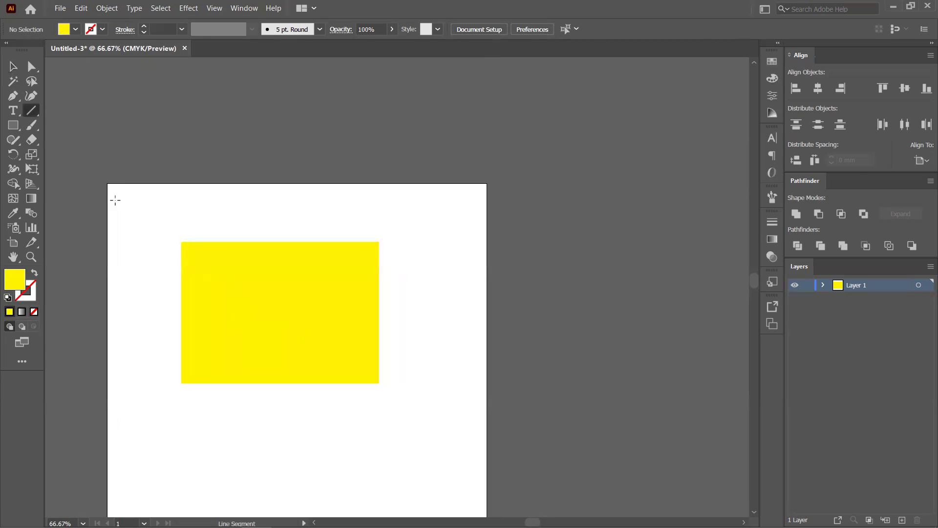
click(143, 213)
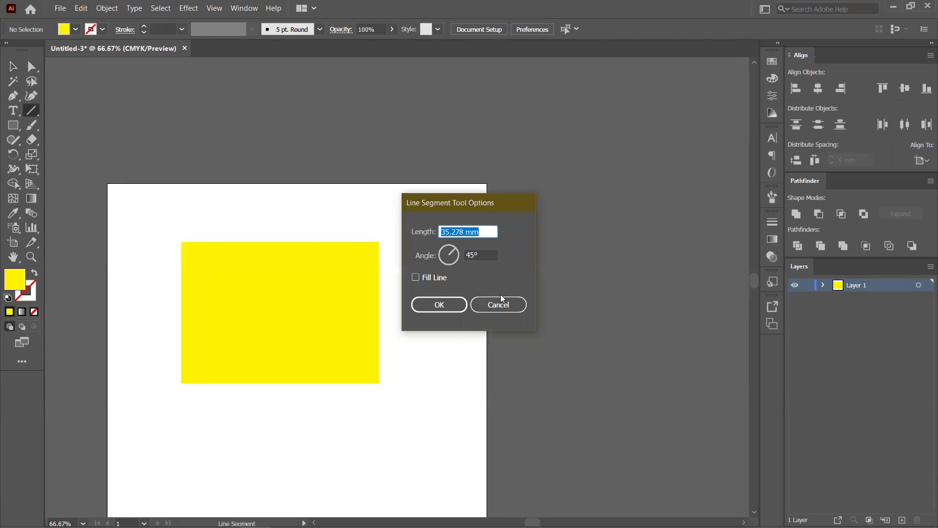
click(434, 299)
key(ctrl+z)
drag(160, 205, 290, 142)
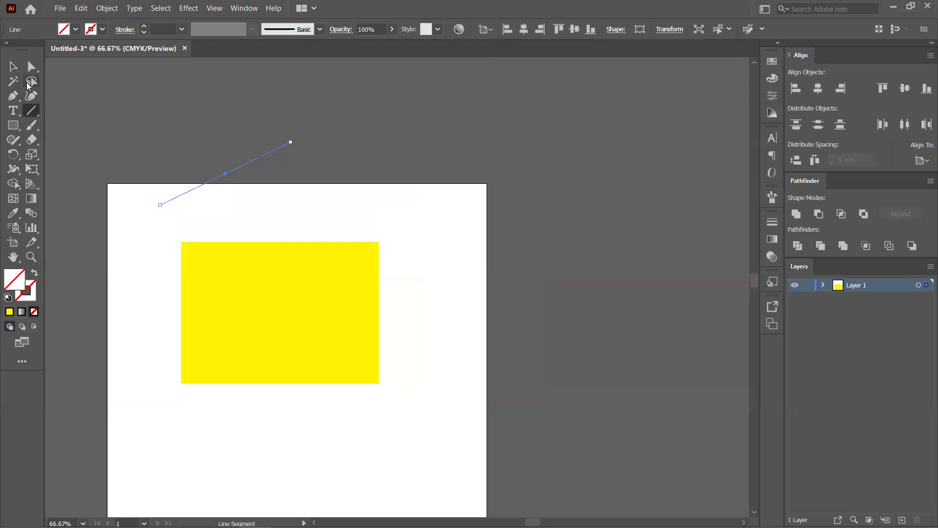
click(12, 65)
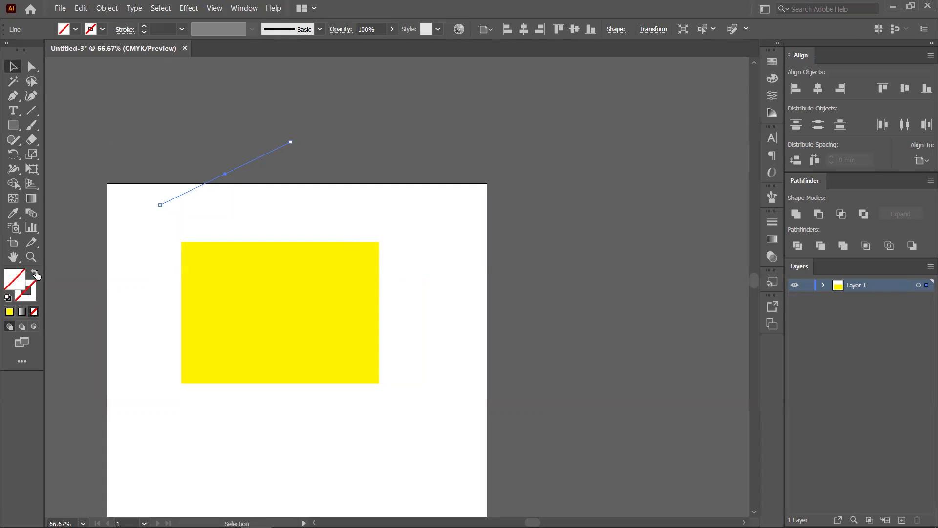
- Apply a black stroke to the diagonal line crossing the artboard's upper edge
click(28, 299)
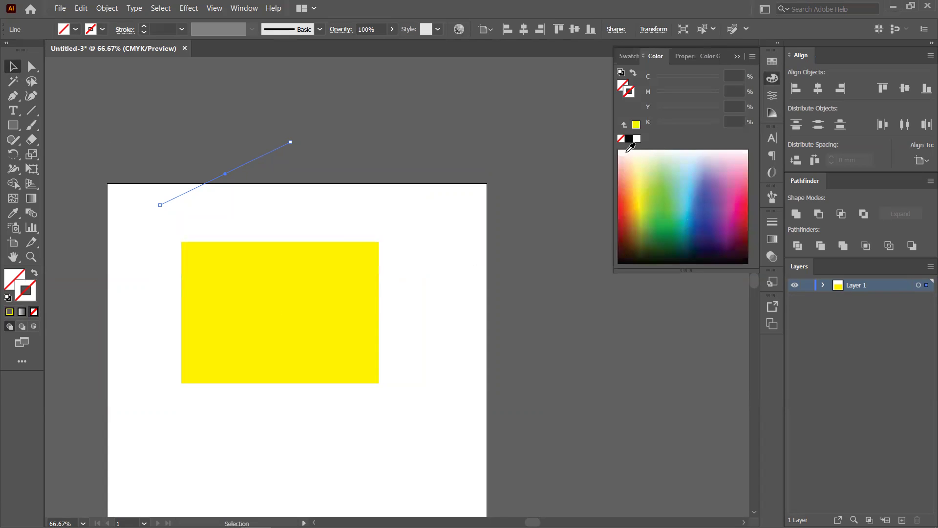
click(629, 140)
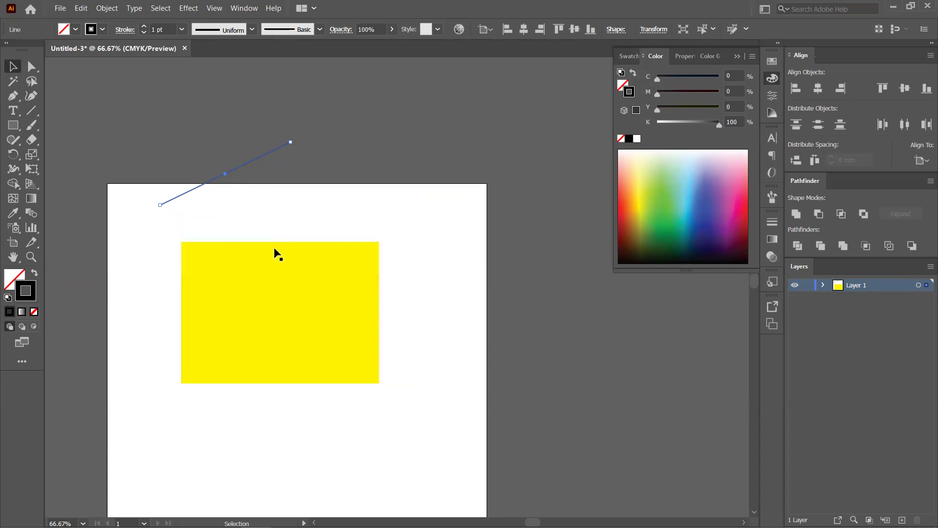
- Try a yellow-green stroke on the yellow rectangle and remove the stroke again
click(309, 289)
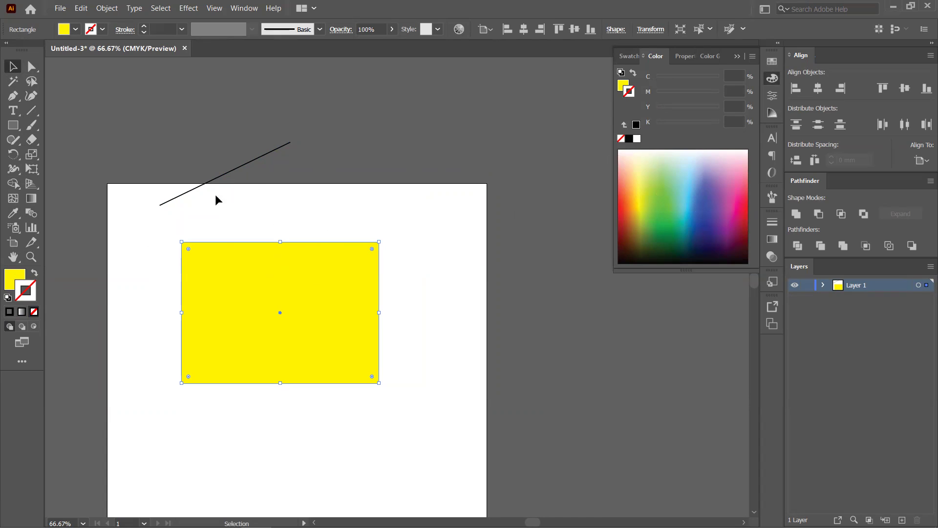
click(649, 192)
mouse_move(649, 192)
mouse_down()
mouse_move(544, 250)
mouse_move(658, 212)
mouse_move(640, 185)
mouse_move(649, 192)
mouse_move(546, 251)
mouse_move(357, 250)
mouse_move(499, 247)
mouse_move(632, 213)
mouse_up()
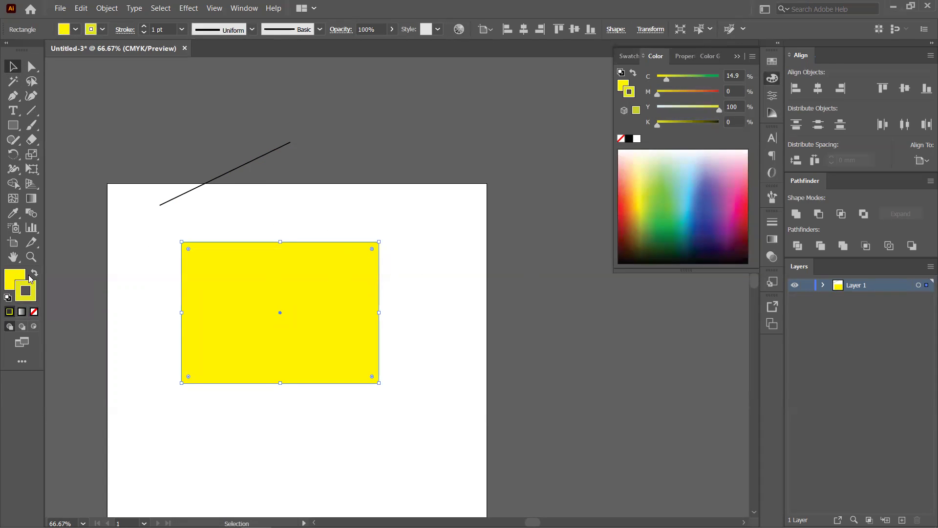
click(33, 311)
- Try a light green spectrum fill on the rectangle, followed by a pale grey-green tint from the Color Guide
click(16, 280)
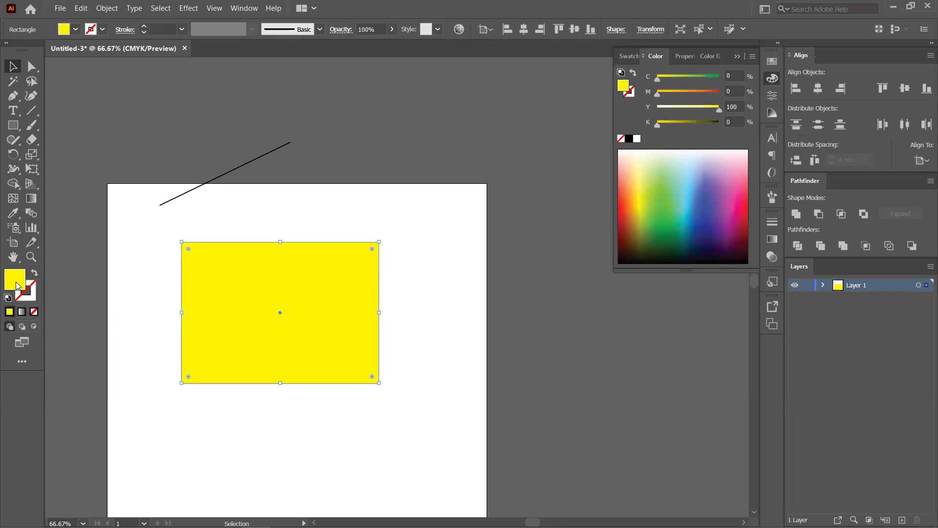
drag(655, 186, 648, 213)
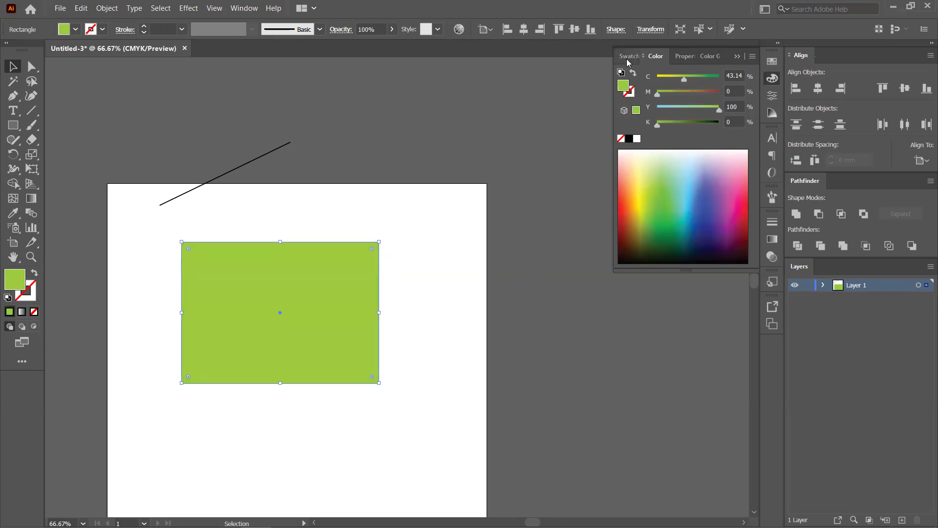
click(684, 58)
click(713, 56)
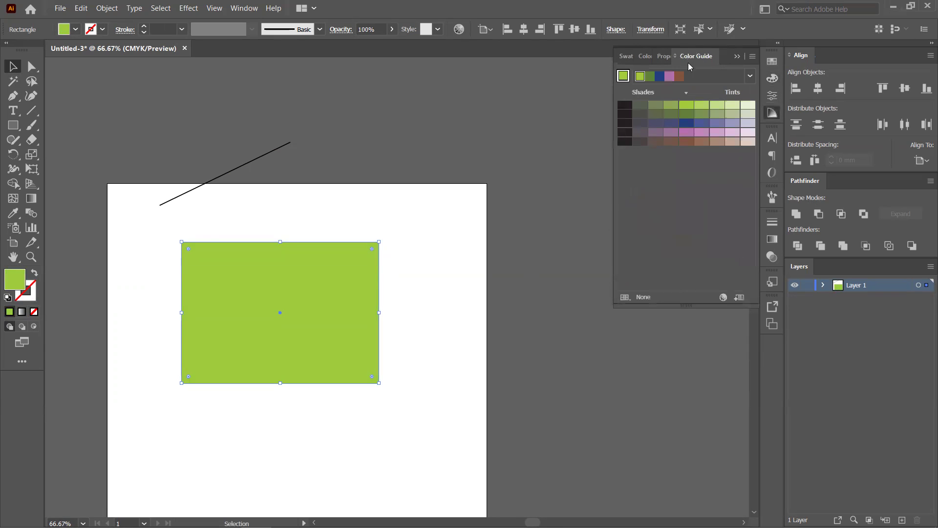
click(667, 124)
click(702, 122)
click(733, 115)
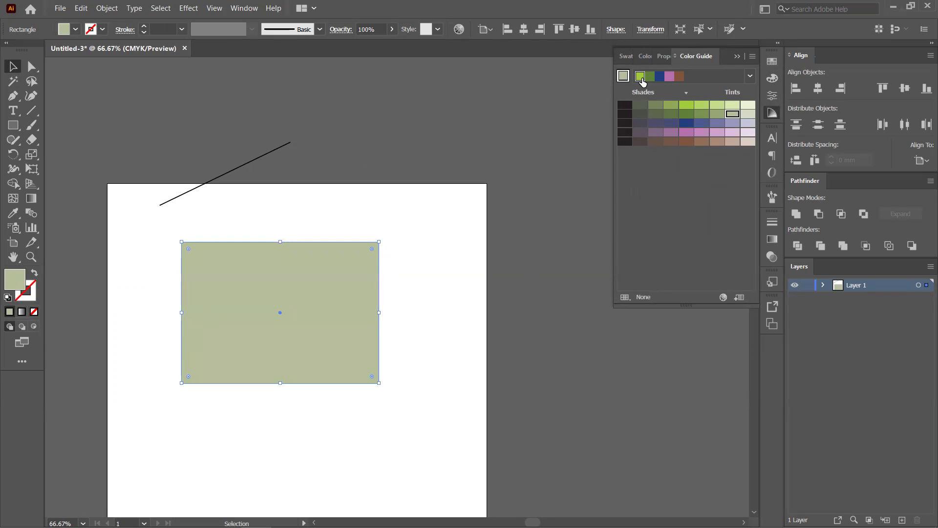
- Recolour the rectangle's fill from the colour spectrum, ending on blue with C 90.59 and M 85.49, and shorten the spectrum display
click(626, 56)
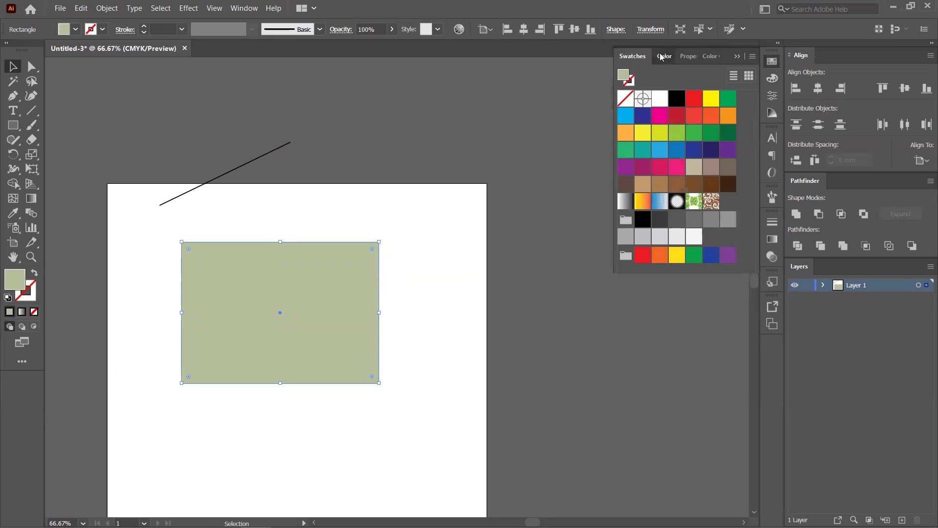
click(658, 57)
click(674, 184)
click(731, 184)
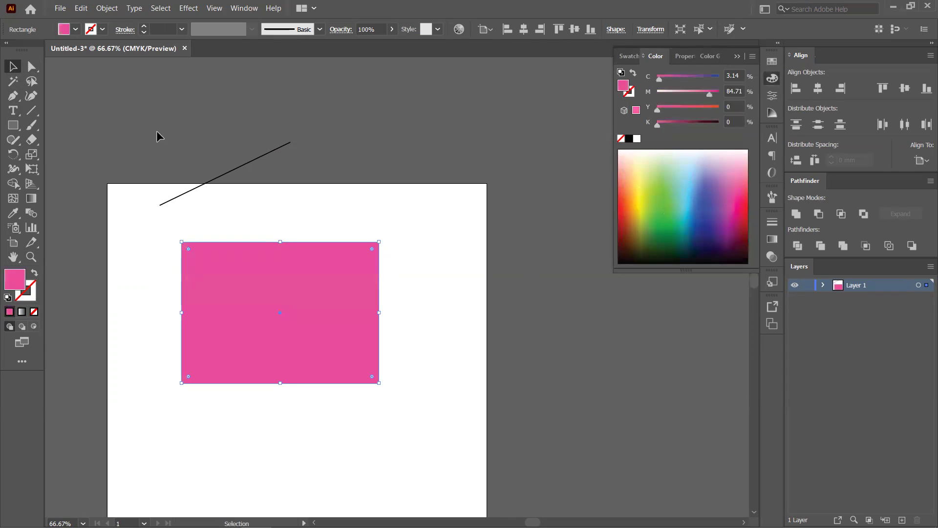
drag(689, 268, 708, 190)
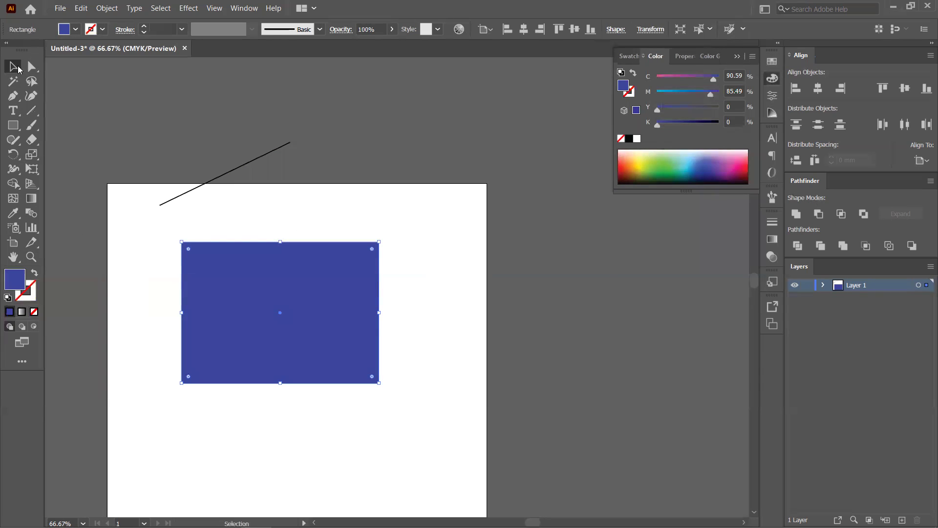
- Duplicate the black diagonal line and rotate the copy so it crosses the original near its upper end and slopes down to the right
click(214, 101)
click(254, 157)
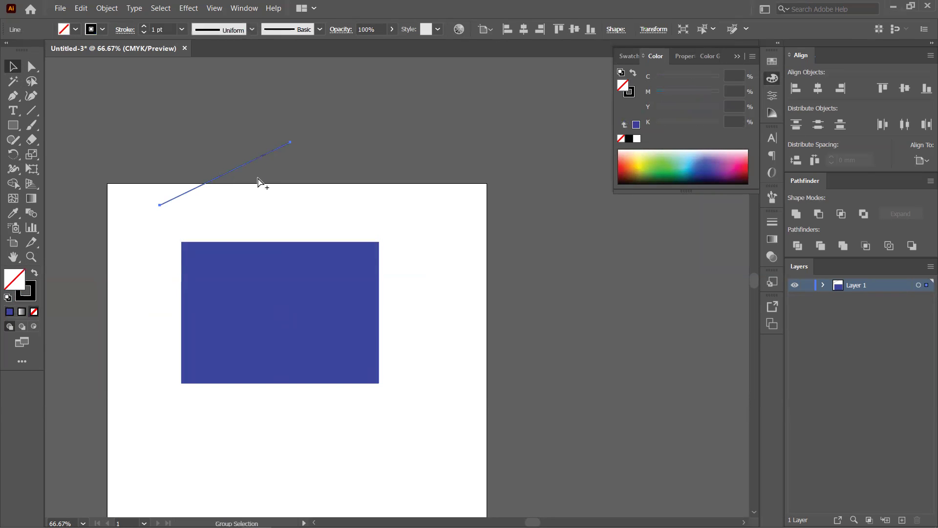
scroll(254, 157, up, 3)
scroll(281, 170, up, 1)
scroll(295, 193, down, 1)
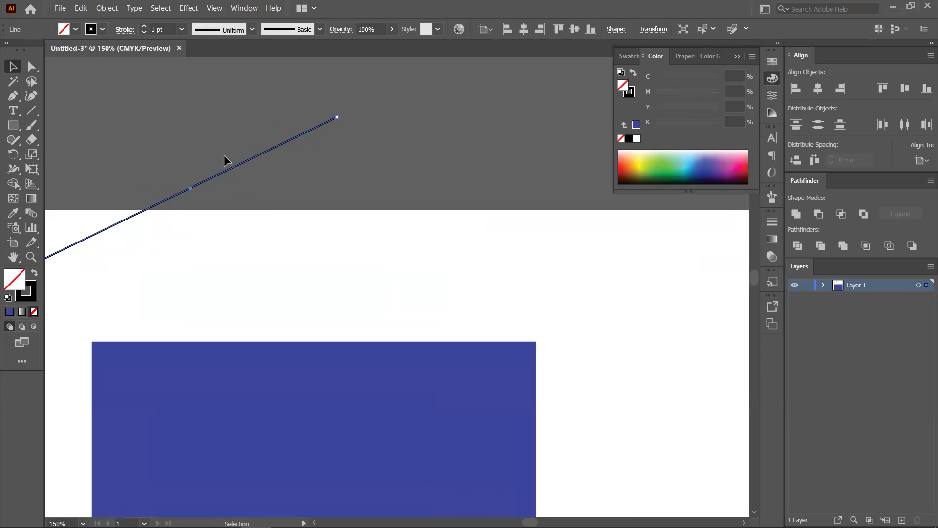
click(108, 9)
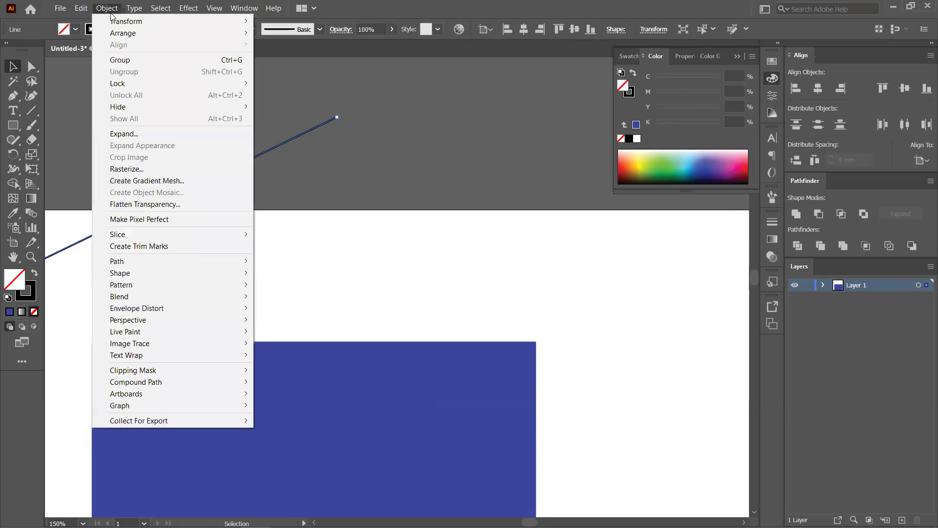
mouse_move(159, 262)
click(310, 265)
click(372, 168)
drag(301, 138, 390, 164)
drag(499, 167, 348, 168)
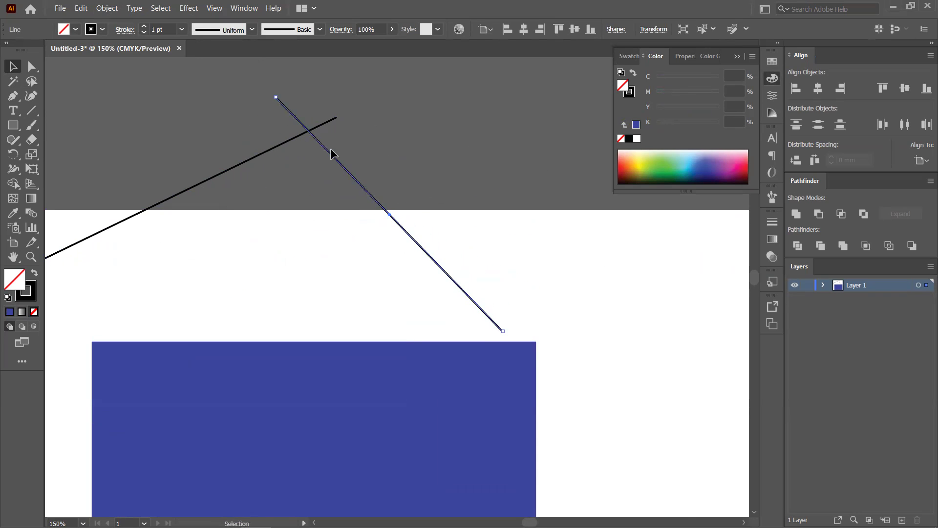
- Move the rotated copy so its upper end meets the upper end of the original line
scroll(312, 138, up, 4)
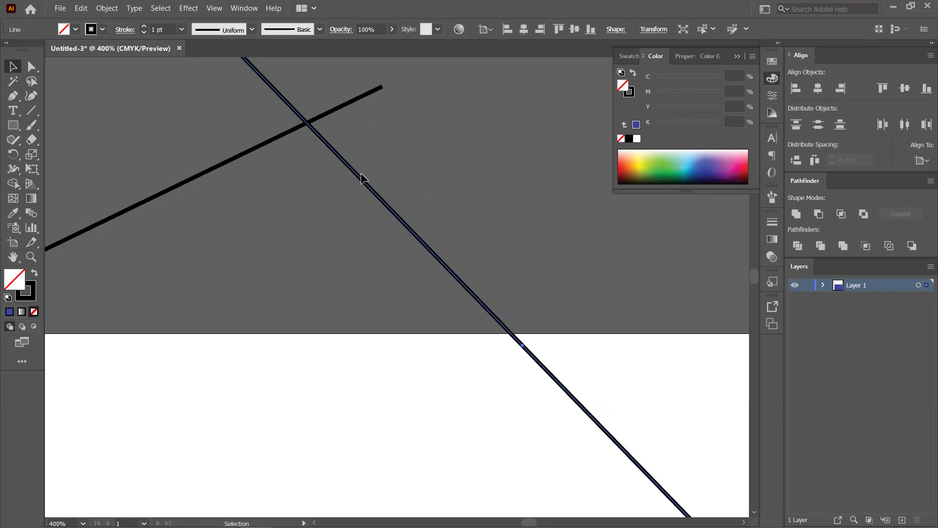
drag(362, 177, 526, 234)
click(362, 215)
drag(383, 132, 403, 227)
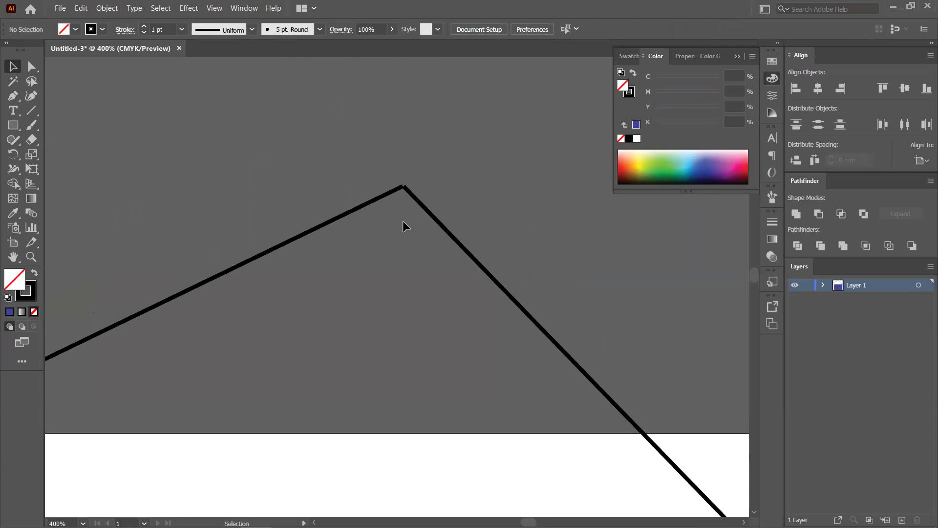
- Shift the copied line down and to the right to leave a small gap between the two upper line ends
scroll(403, 227, up, 4)
click(484, 171)
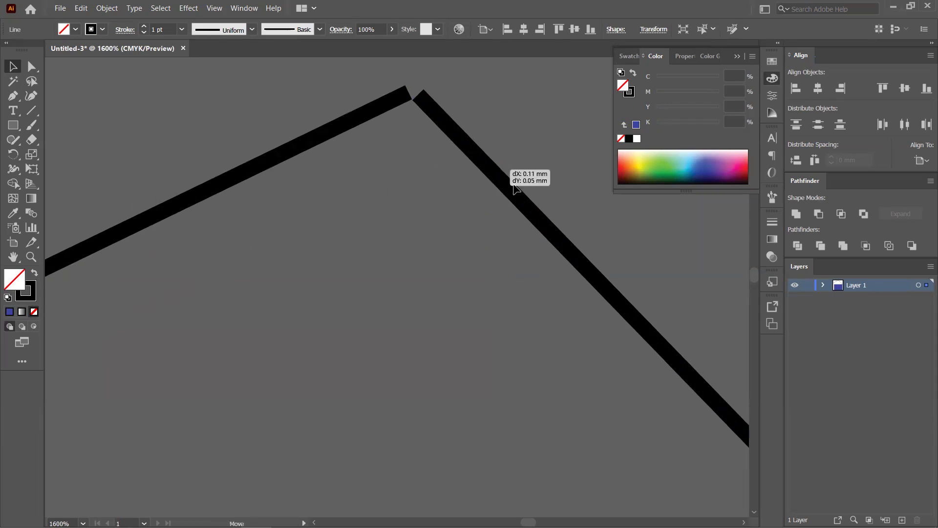
drag(492, 176, 572, 243)
scroll(408, 210, down, 3)
drag(413, 238, 329, 186)
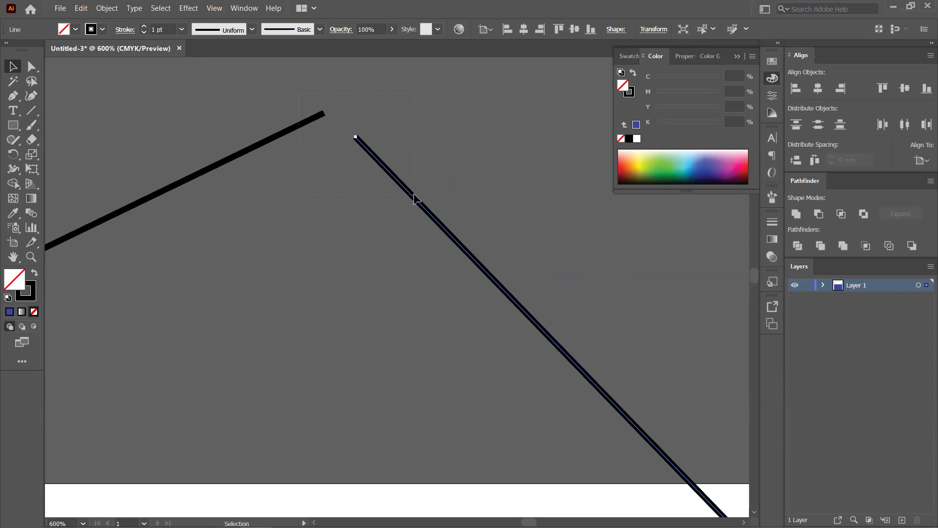
- Select the two facing endpoints with Direct Selection, connect them using Join, and undo the join
key(ctrl+a)
click(31, 66)
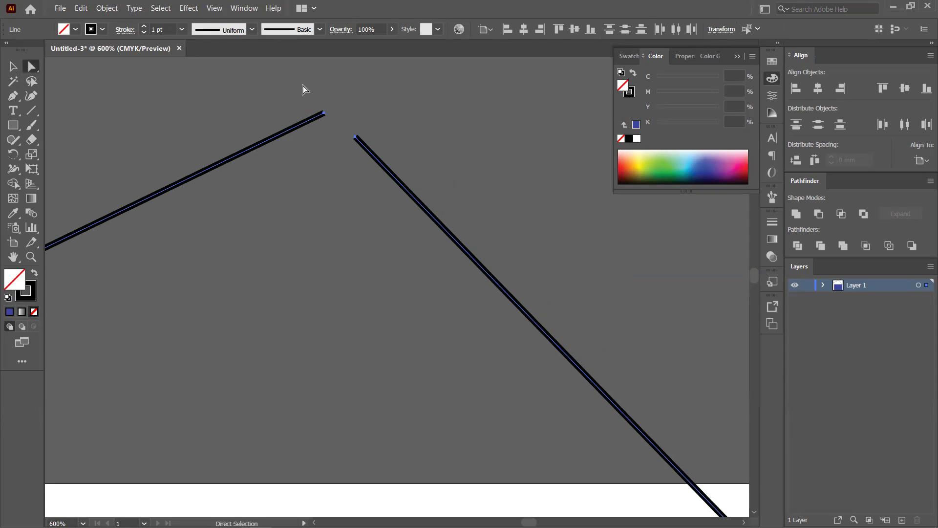
drag(389, 172, 390, 172)
click(98, 10)
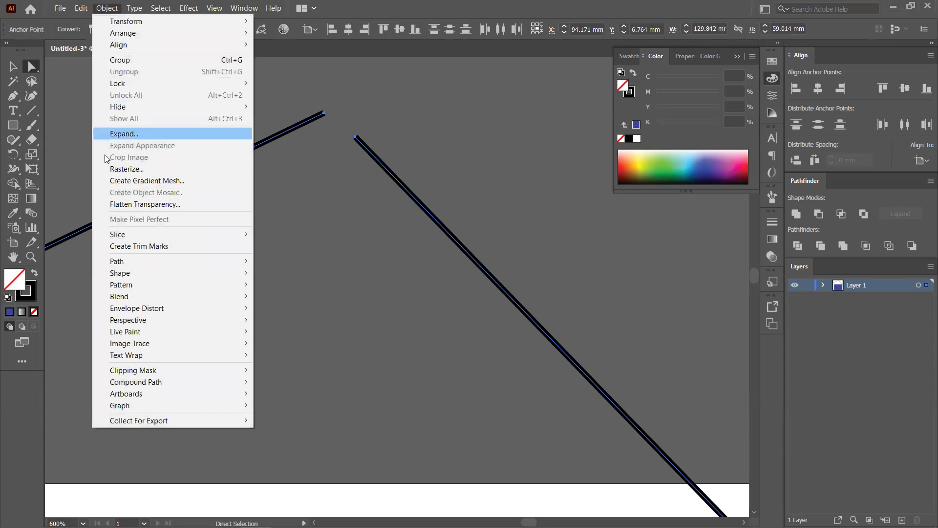
mouse_move(229, 261)
click(276, 262)
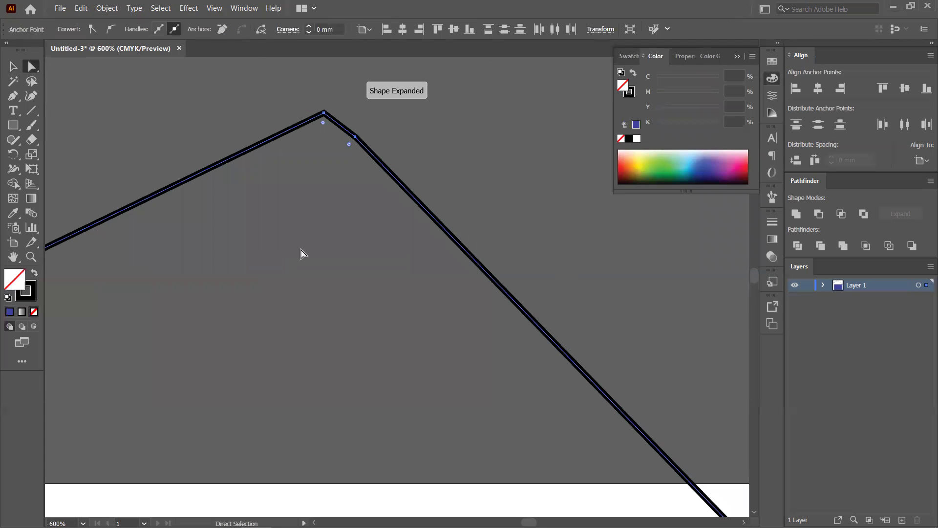
click(355, 137)
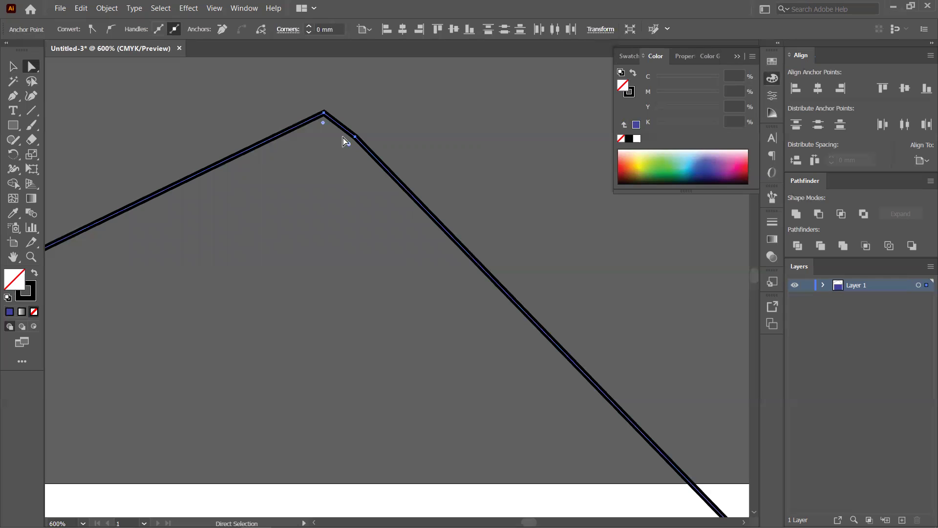
key(ctrl+z)
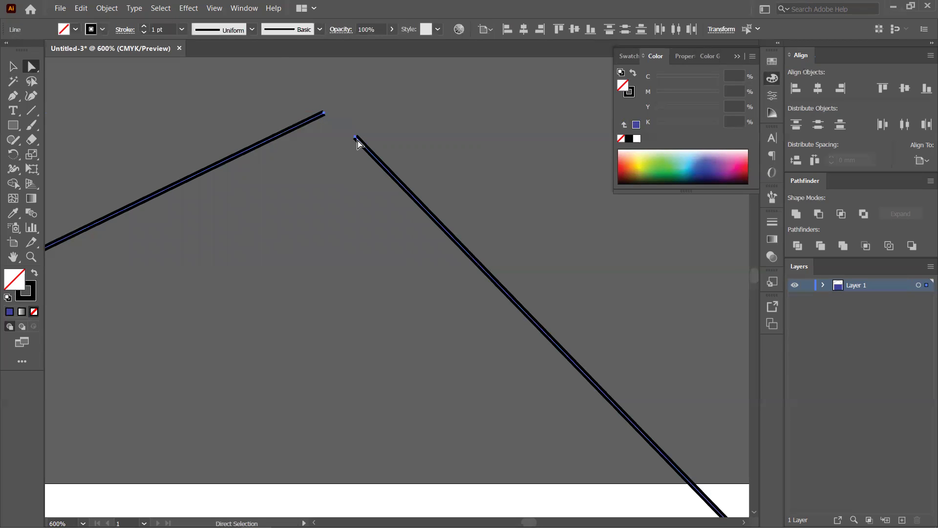
- Repeat the Join of the two lines across the gap and undo it again
right_click(359, 141)
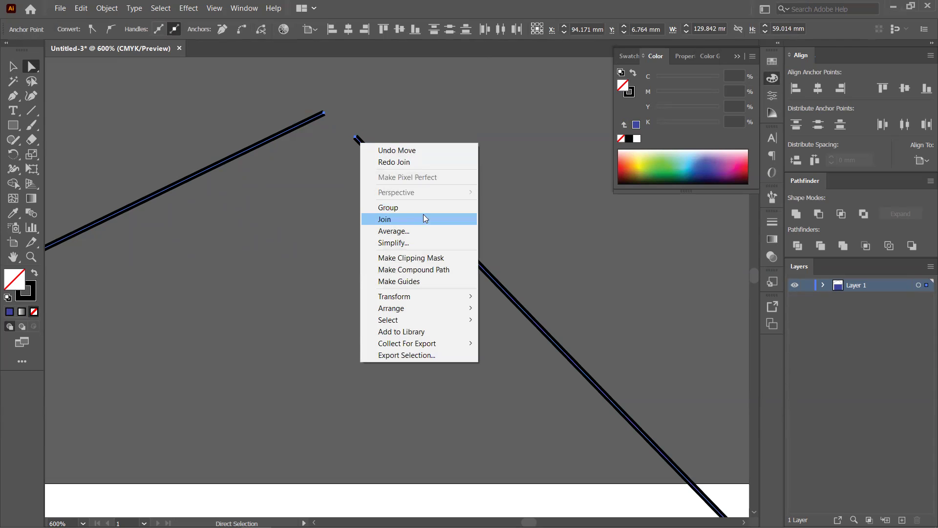
click(397, 222)
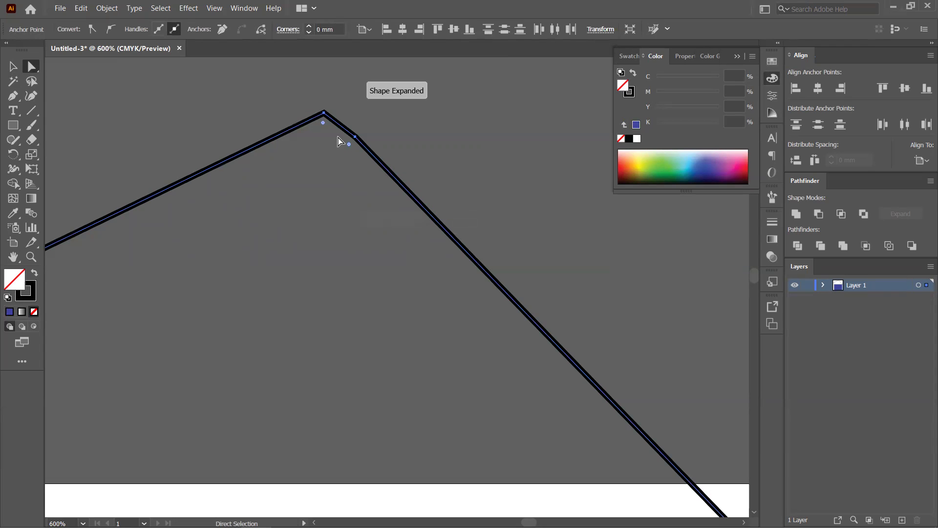
key(Delete)
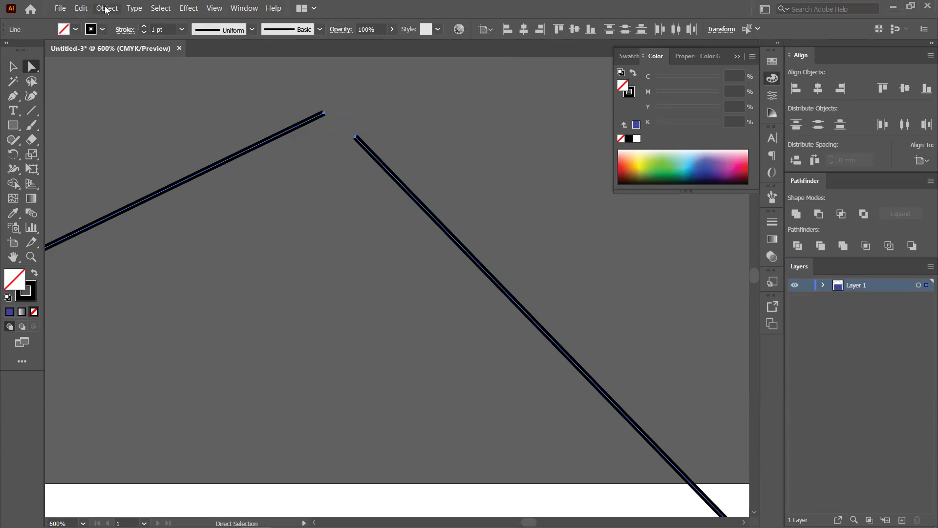
click(105, 8)
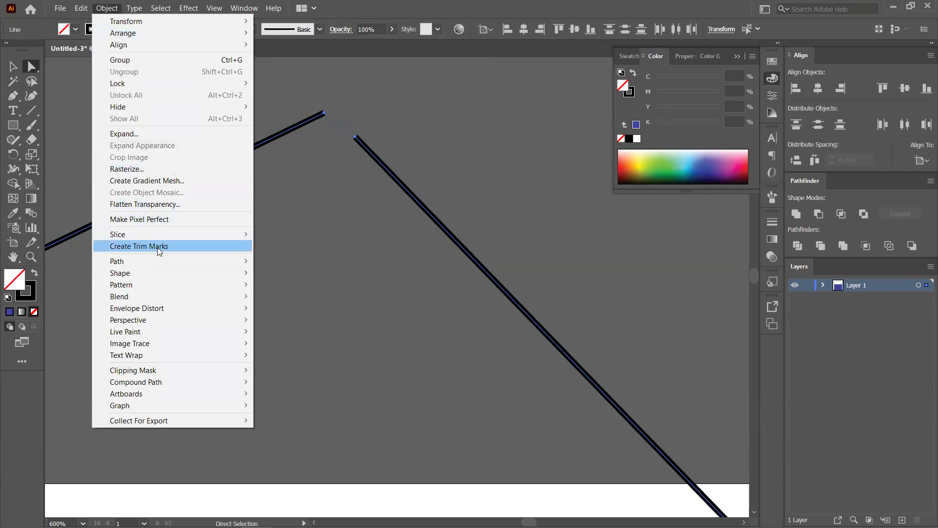
mouse_move(162, 262)
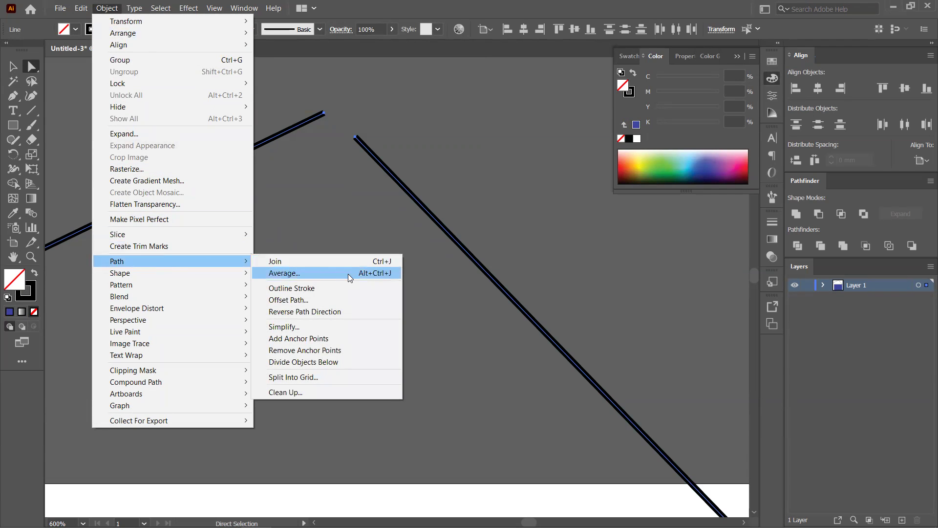
click(352, 198)
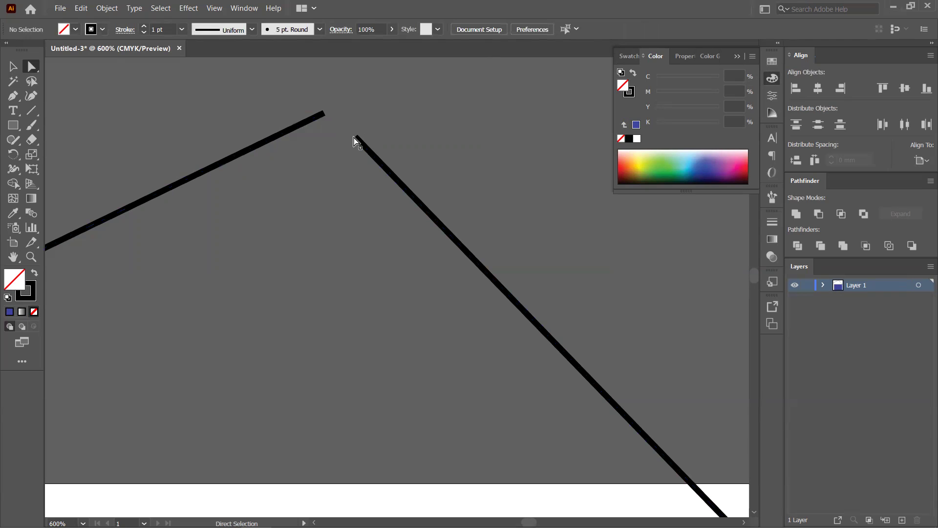
- Move the copied line's upper anchor point close to the original line's upper endpoint using Direct Selection
click(325, 117)
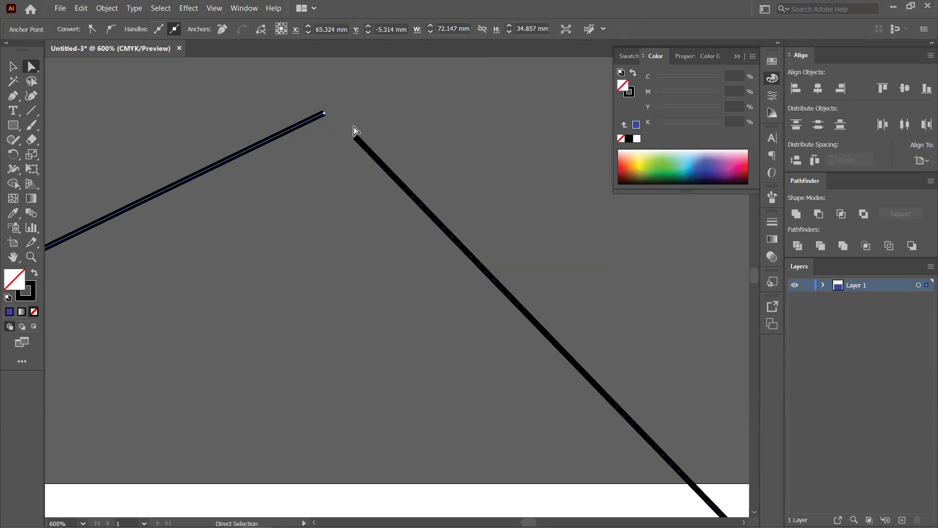
click(356, 137)
drag(366, 151, 336, 123)
key(ctrl+plus)
key(ctrl+plus)
key(ctrl+plus)
key(ctrl+plus)
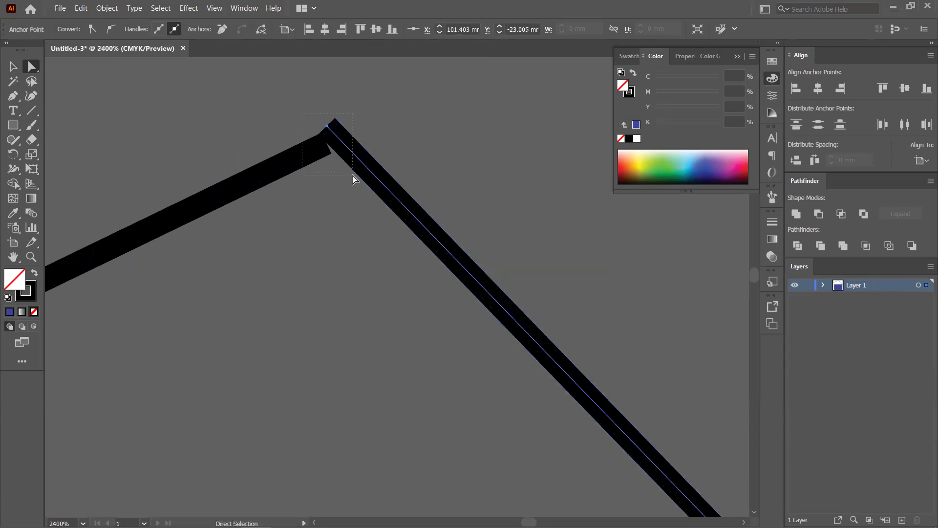
- Select the two neighbouring upper endpoints of the lines with Direct Selection and average them on both axes
drag(354, 179, 353, 177)
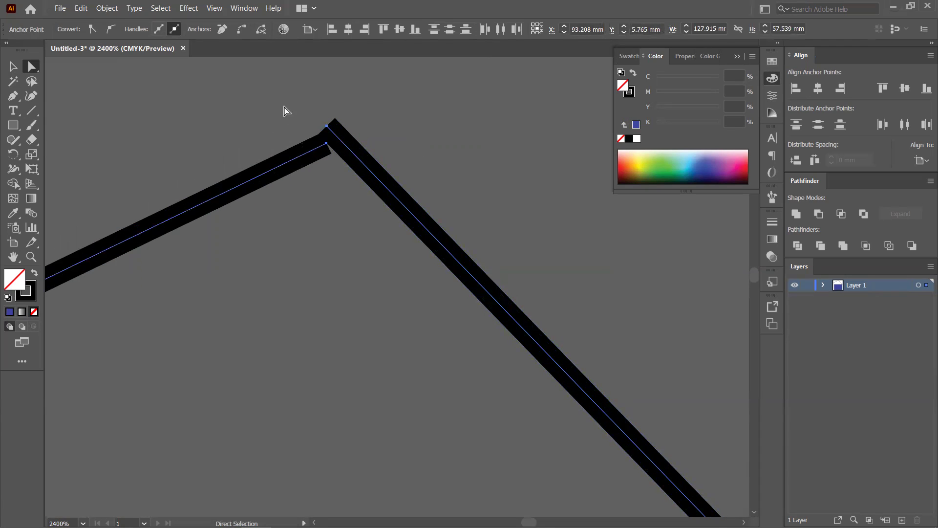
drag(298, 99, 367, 198)
right_click(344, 143)
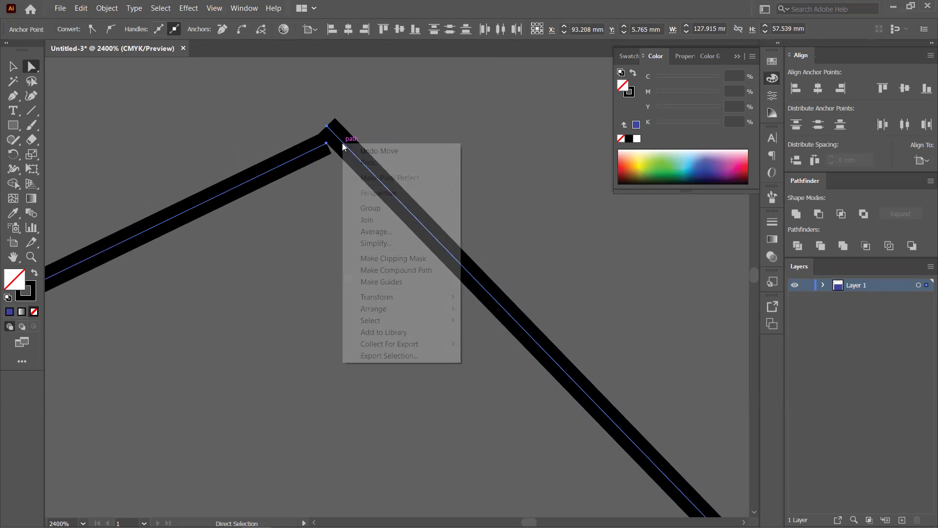
click(393, 232)
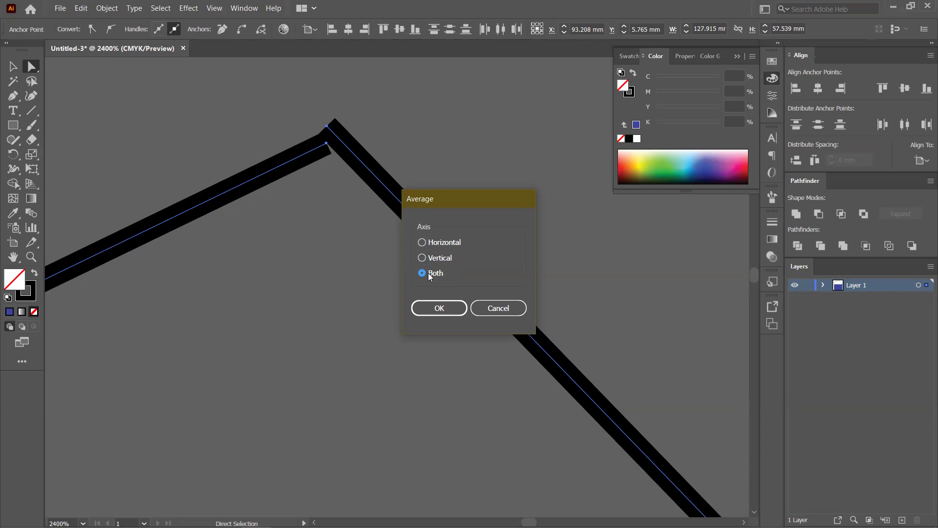
click(440, 308)
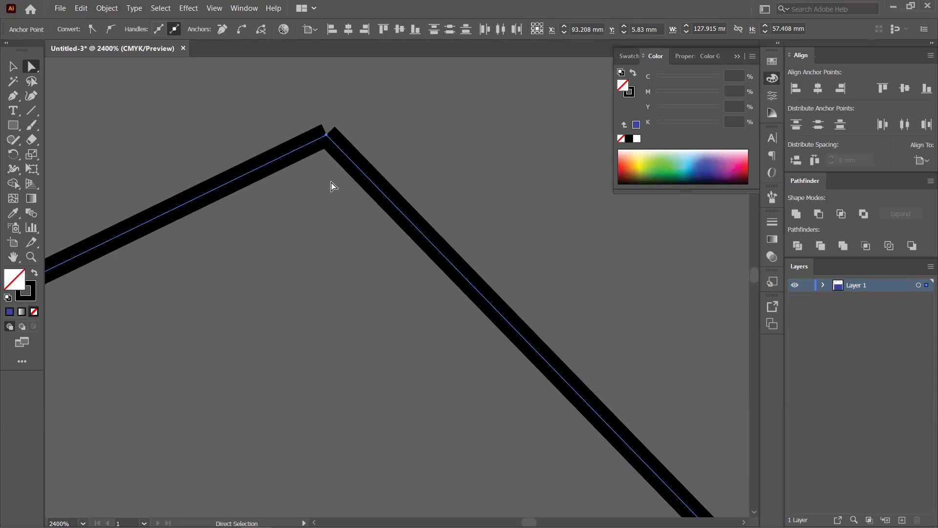
- Join the two averaged endpoints into one corner, undo the join, and clear the selection
right_click(341, 139)
click(368, 216)
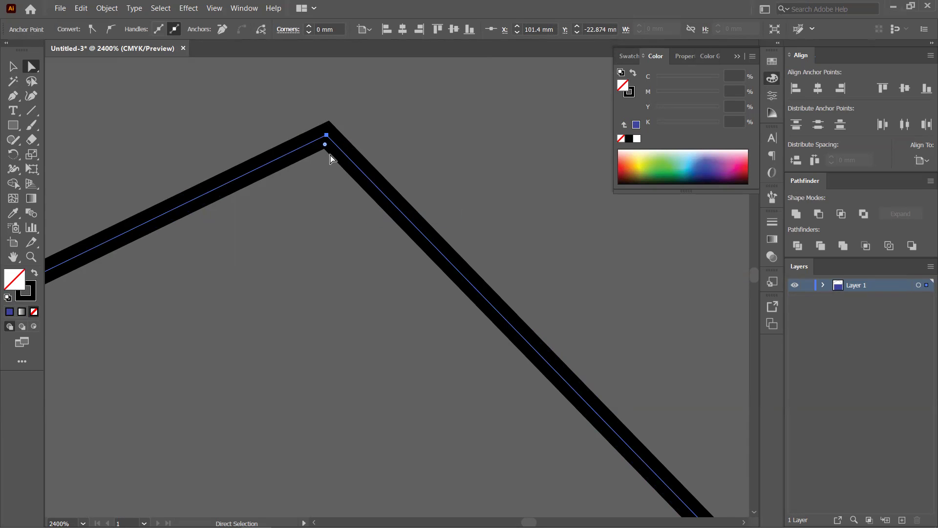
drag(323, 145, 353, 113)
key(ctrl+z)
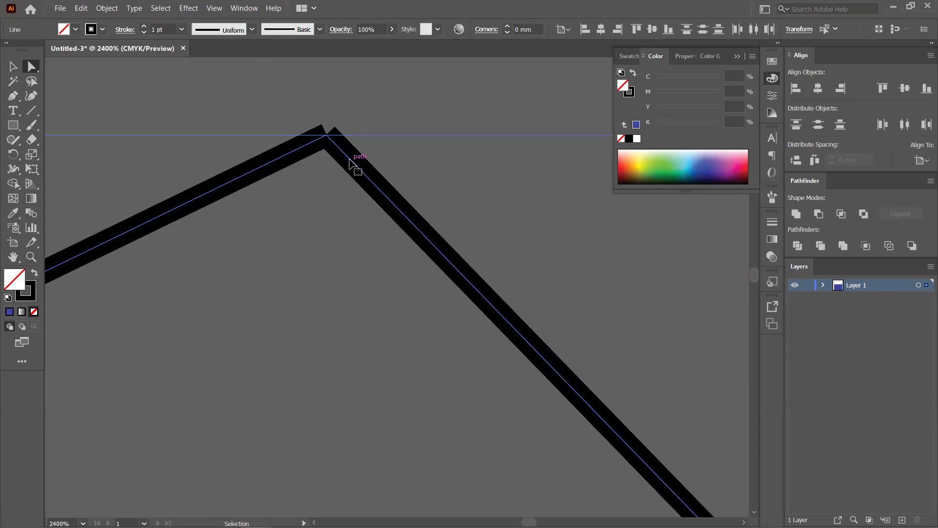
click(329, 166)
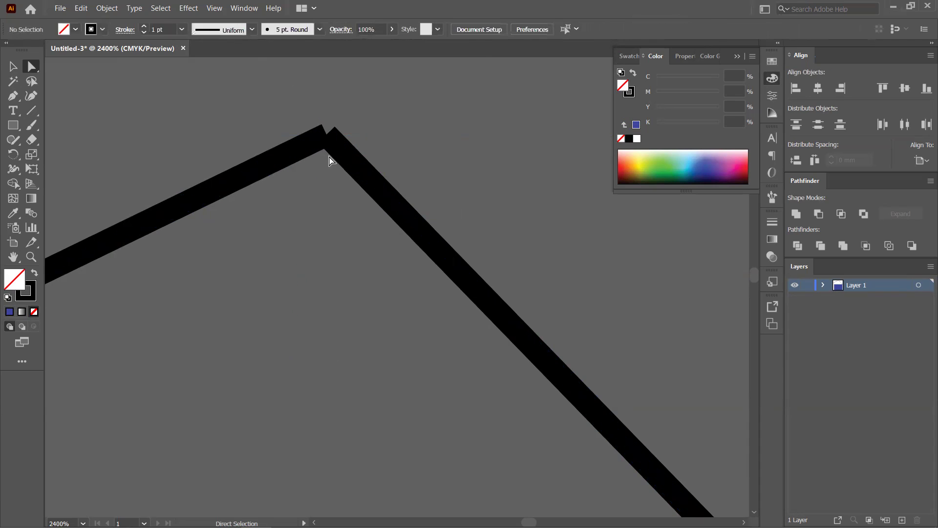
- Duplicate the blue rectangle about 80 mm across and 33.5 mm down, and fill the copy with green (C 78.82, M 0, Y 100, K 0)
scroll(342, 171, down, 4)
drag(350, 208, 360, 100)
scroll(360, 100, down, 9)
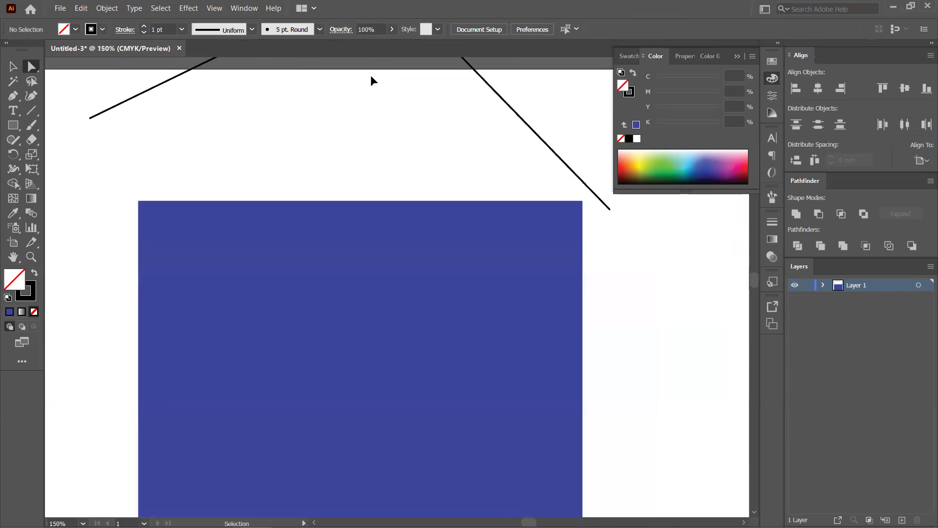
key(v)
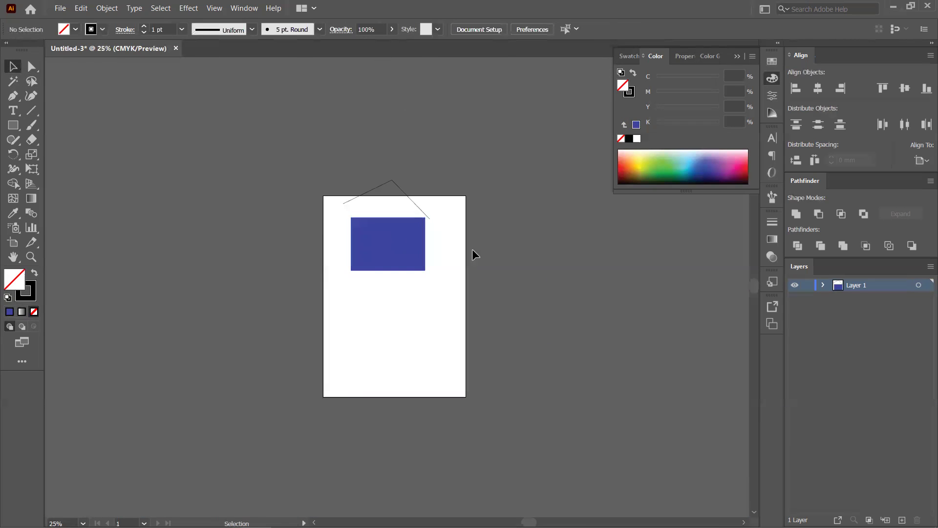
scroll(472, 248, up, 3)
click(292, 215)
drag(344, 156, 300, 188)
drag(272, 229, 360, 291)
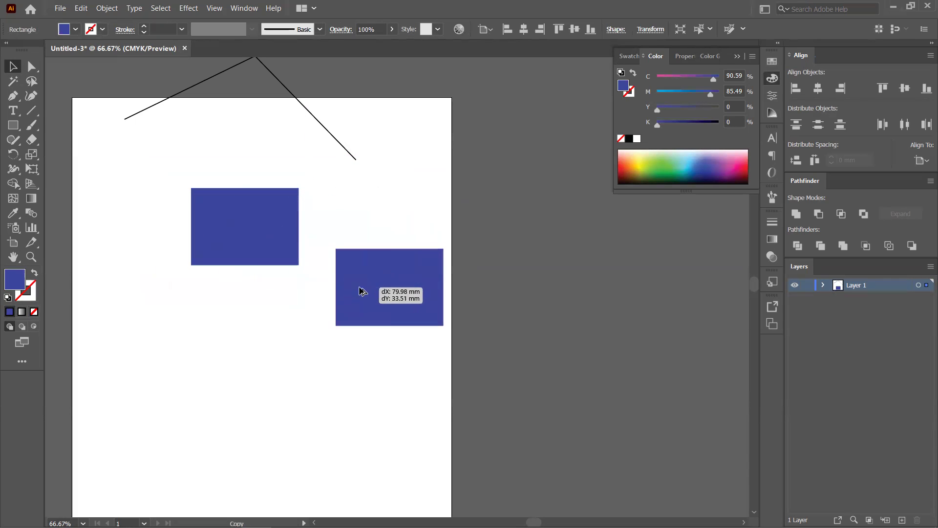
click(684, 161)
click(655, 169)
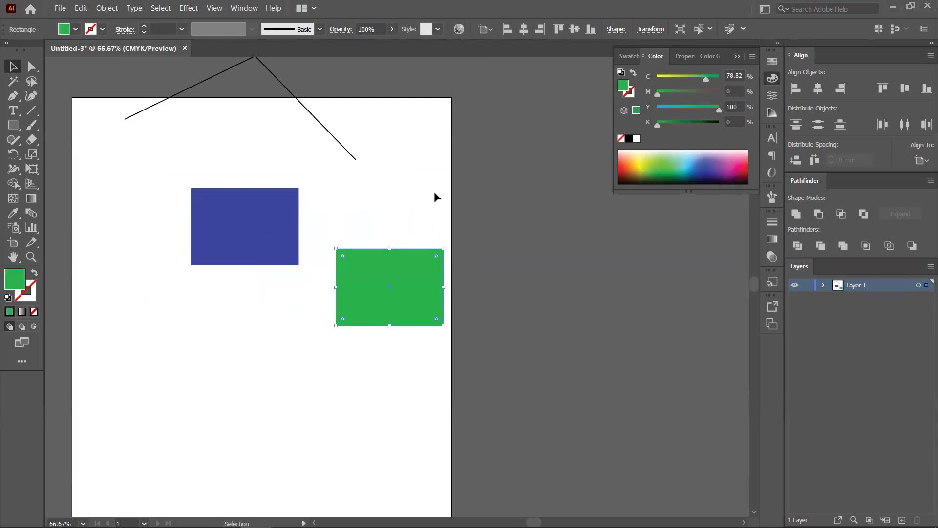
- Move the green rectangle so its upper-left corner sits just beside the blue rectangle's lower-right corner
scroll(433, 195, up, 4)
drag(222, 274, 475, 164)
drag(277, 263, 358, 170)
drag(429, 171, 250, 242)
scroll(211, 241, up, 5)
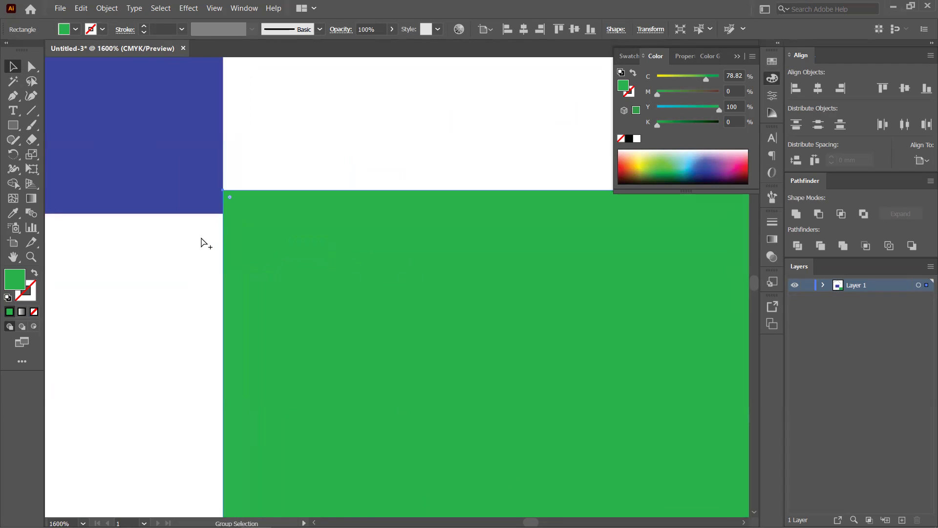
scroll(202, 243, up, 5)
drag(352, 208, 356, 253)
- Select the two facing rectangle corner points with Direct Selection and average them on both axes
click(24, 72)
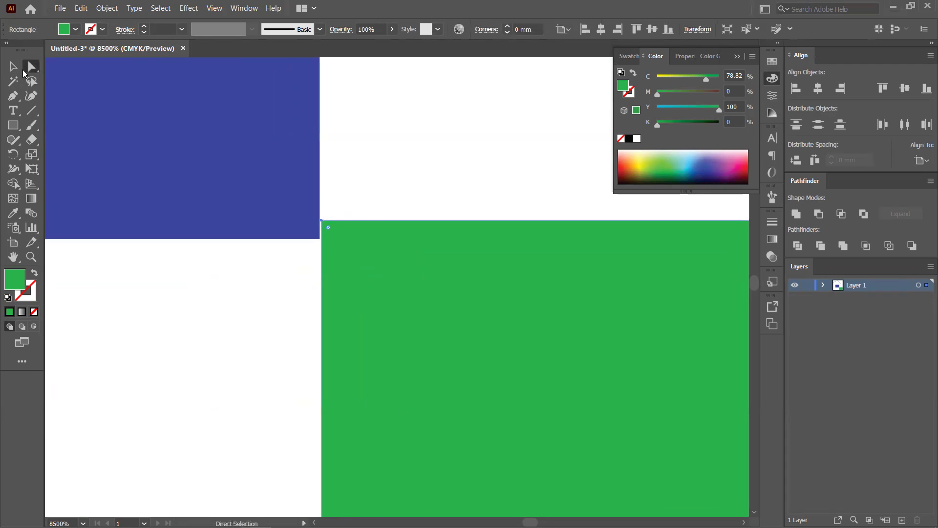
drag(342, 197, 311, 264)
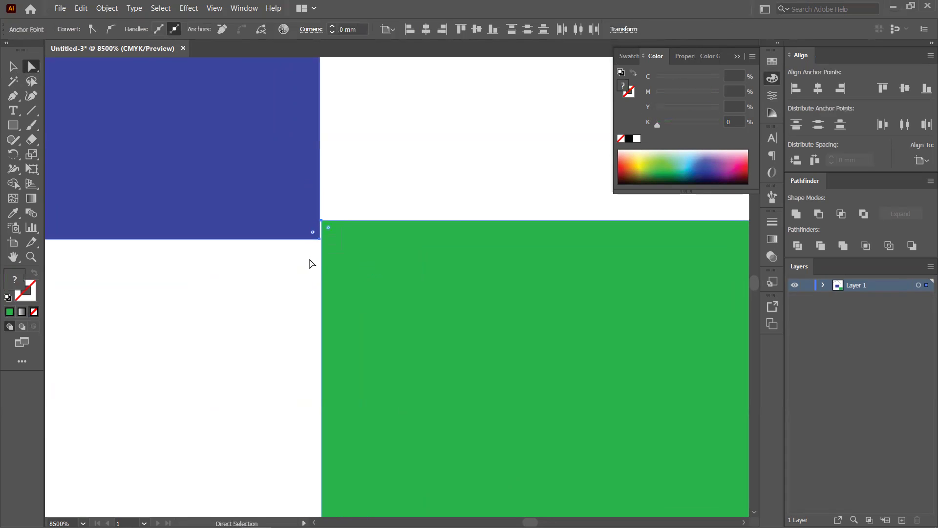
right_click(327, 224)
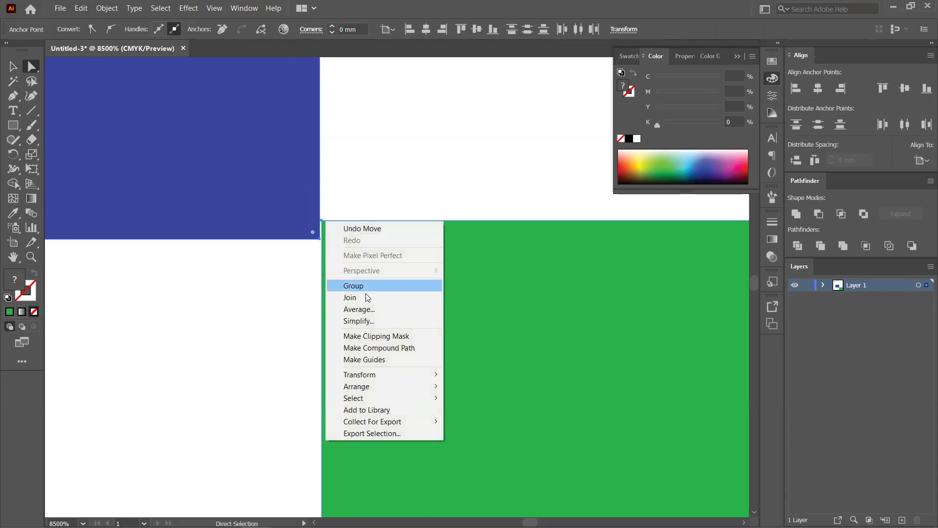
click(370, 314)
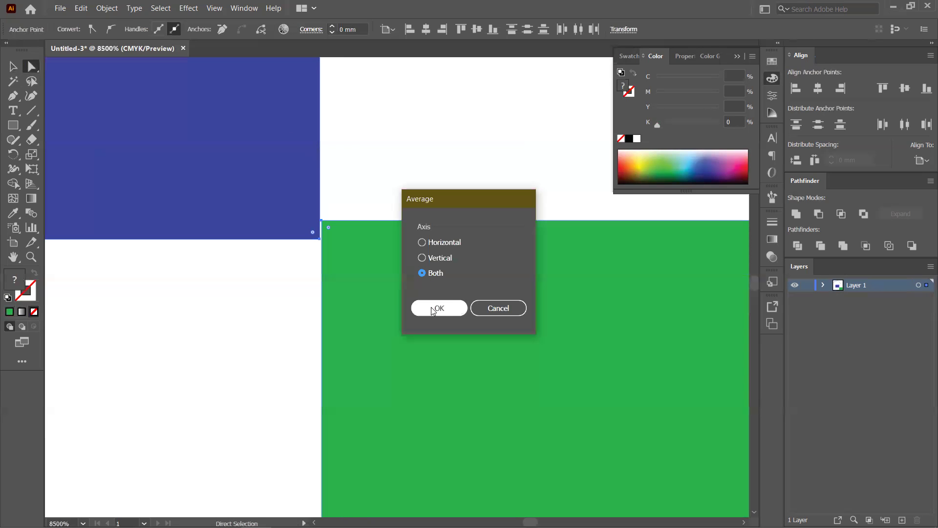
click(435, 308)
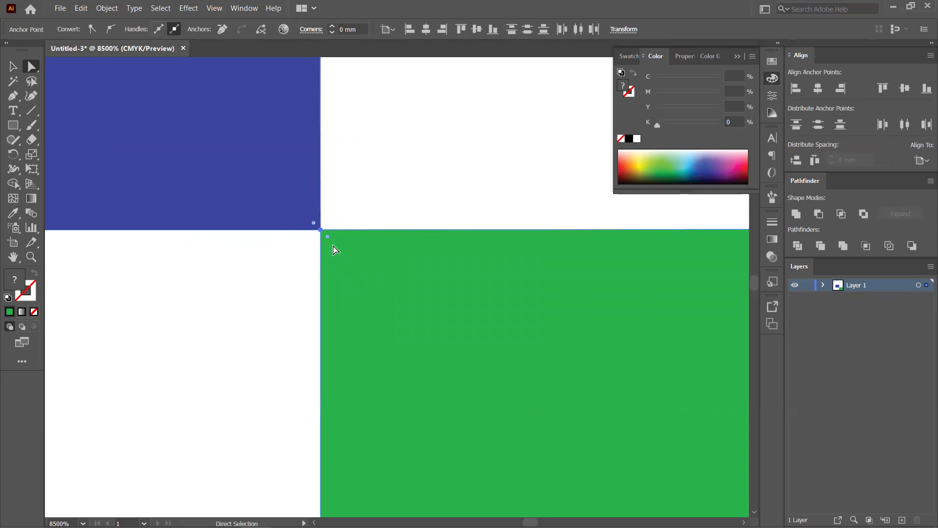
- Move the green rectangle away from the shared corner to stand beside the blue rectangle at nearly the same height
click(13, 66)
click(310, 153)
scroll(309, 155, down, 4)
scroll(309, 156, down, 10)
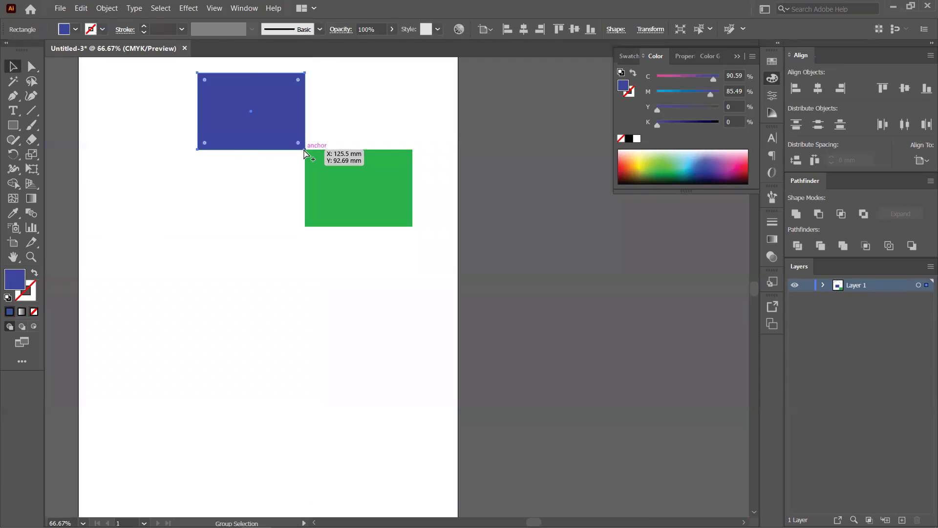
drag(362, 270, 361, 315)
drag(356, 350, 361, 253)
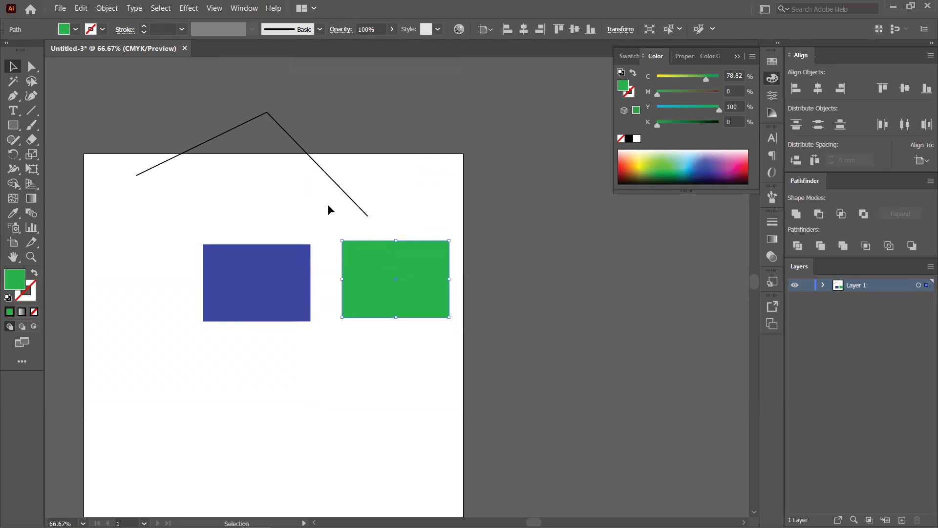
- Try joining the two black lines at their peak with both whole lines selected, and undo the join
drag(265, 171, 310, 224)
scroll(305, 175, up, 4)
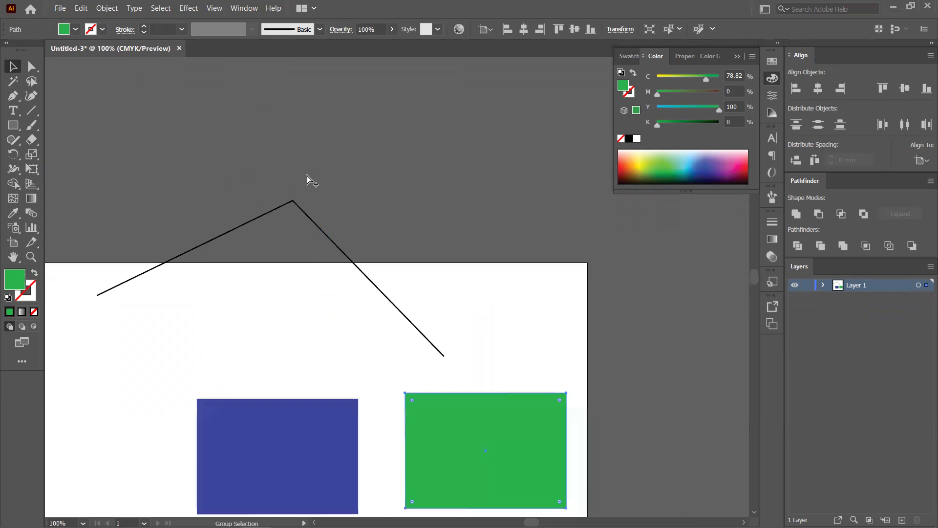
scroll(307, 195, up, 1)
drag(266, 285, 347, 260)
scroll(326, 109, up, 4)
click(314, 244)
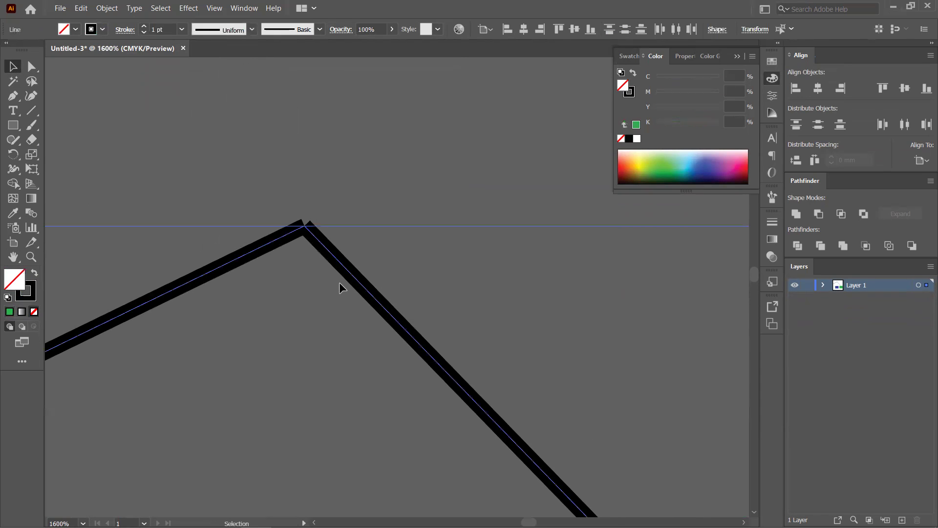
right_click(310, 245)
click(328, 312)
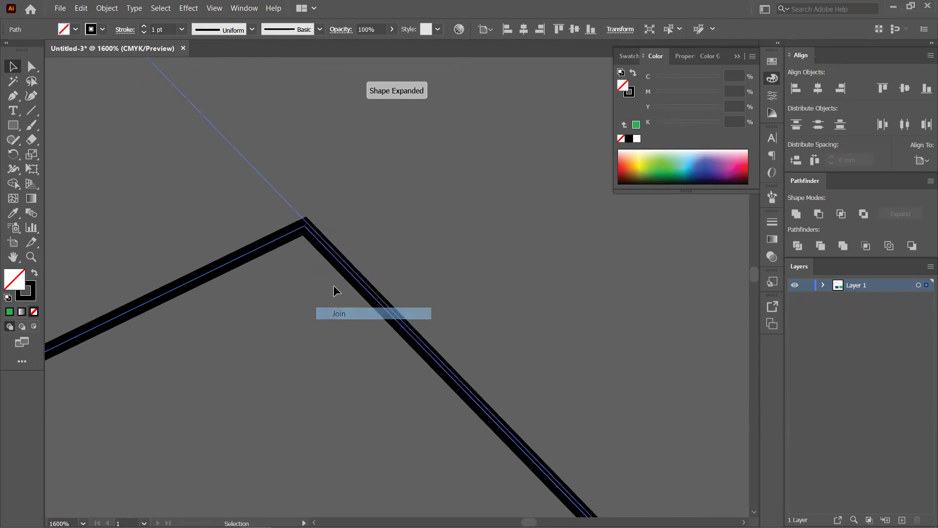
click(313, 266)
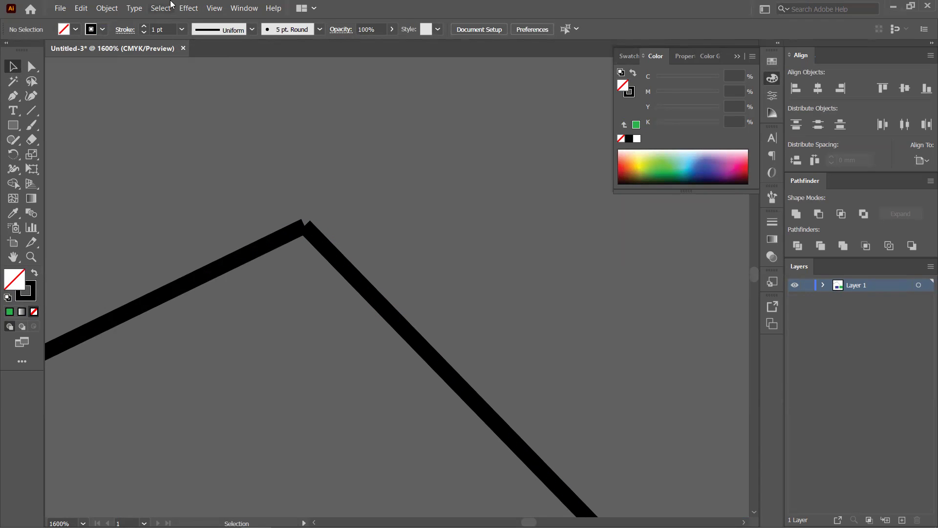
- Select both black lines as whole objects, join them into one path, and deselect the result
click(351, 284)
right_click(315, 234)
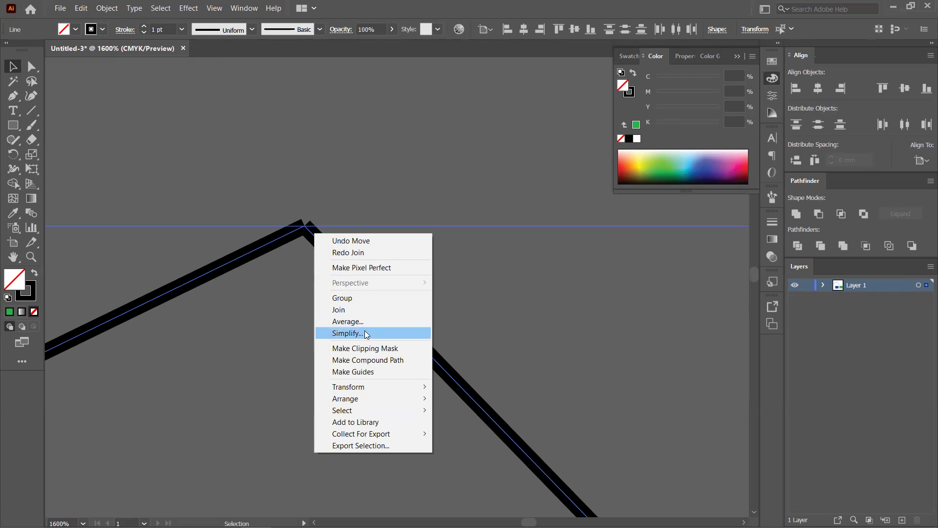
click(348, 310)
click(330, 183)
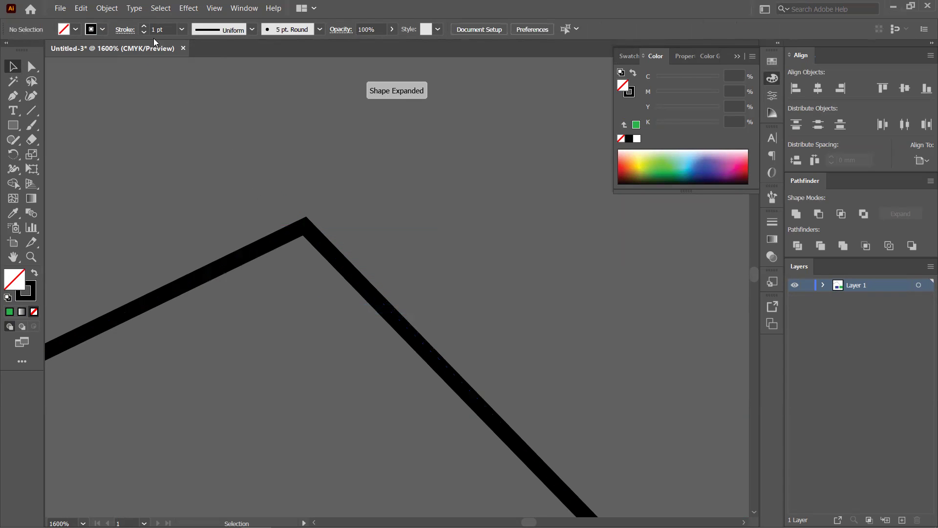
click(106, 8)
mouse_move(152, 267)
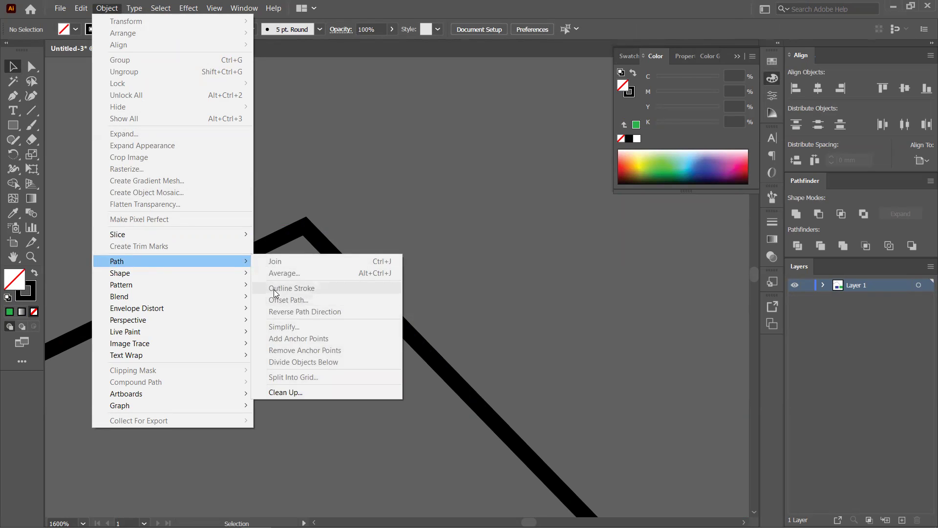
click(151, 350)
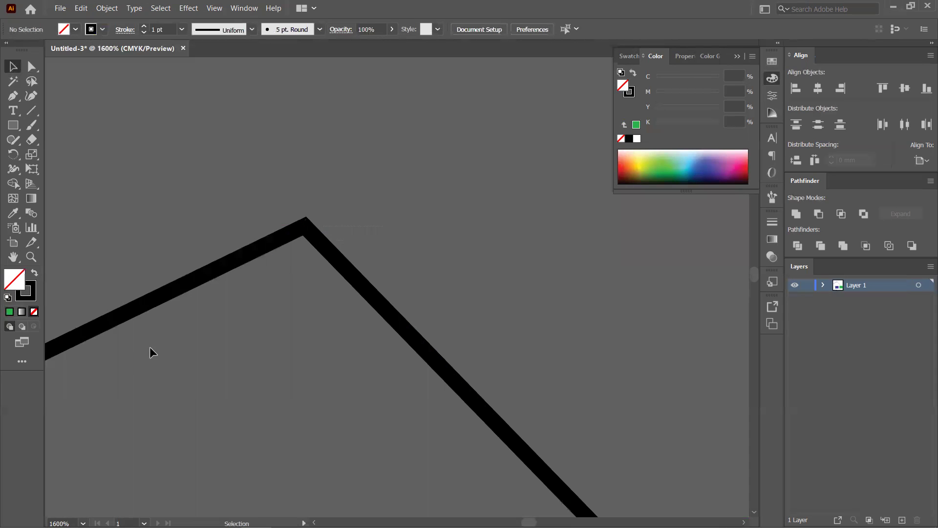
- Move the blue rectangle slightly down and farther away from the green rectangle
scroll(263, 84, down, 5)
scroll(277, 96, down, 4)
scroll(295, 170, down, 2)
drag(262, 170, 220, 185)
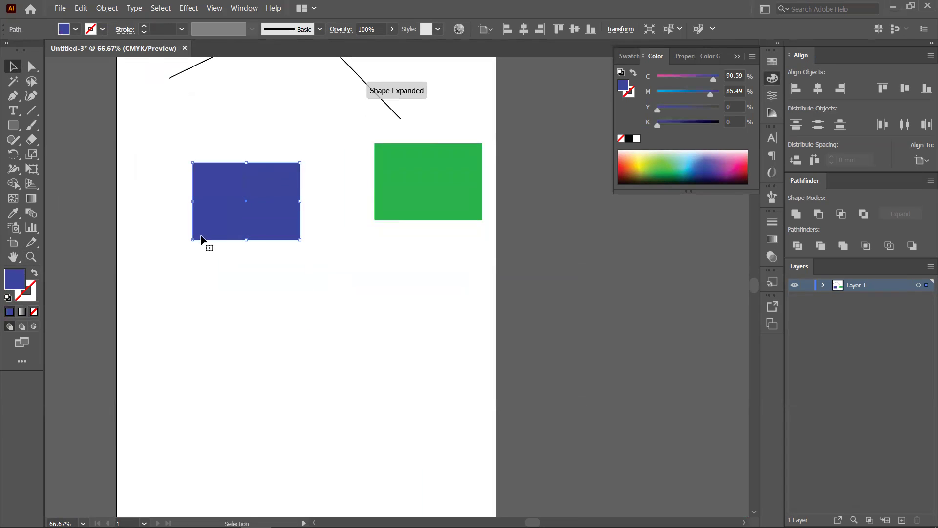
- Give the blue rectangle a black stroke with a weight of 10 pt
key(x)
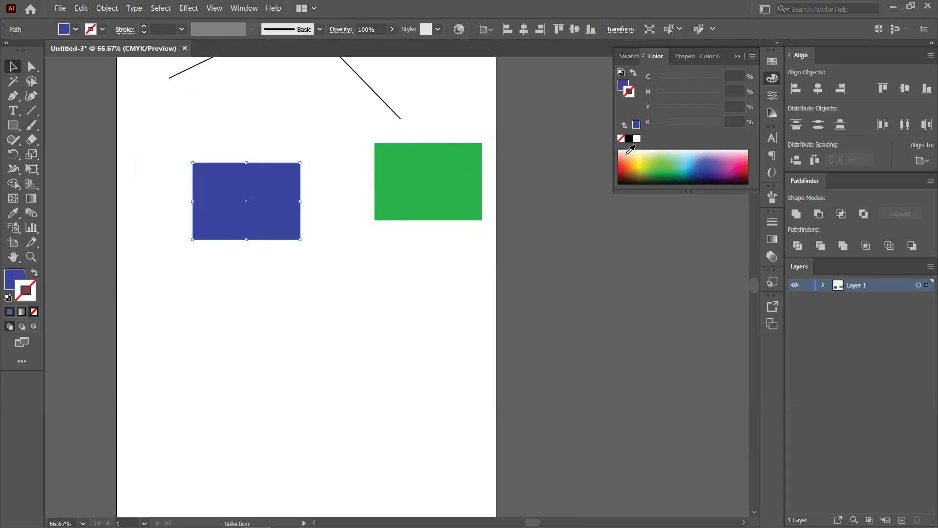
click(637, 139)
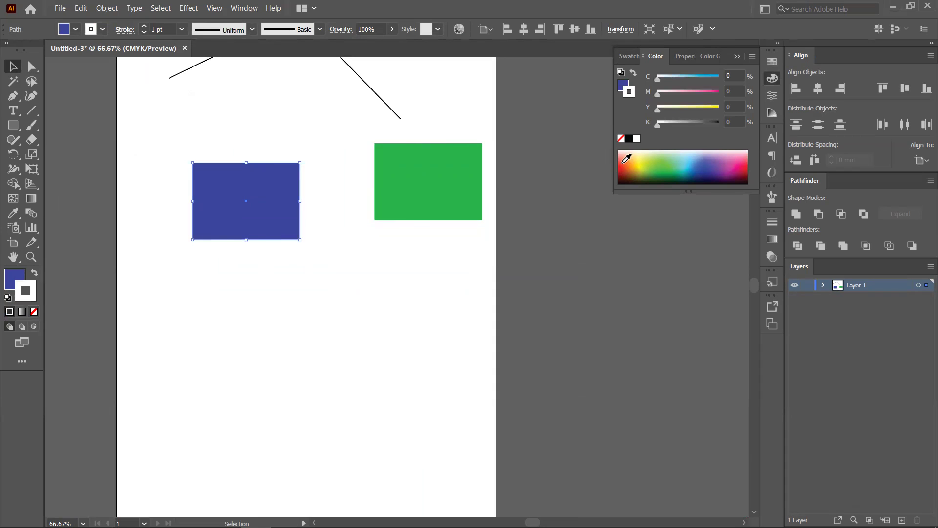
click(629, 140)
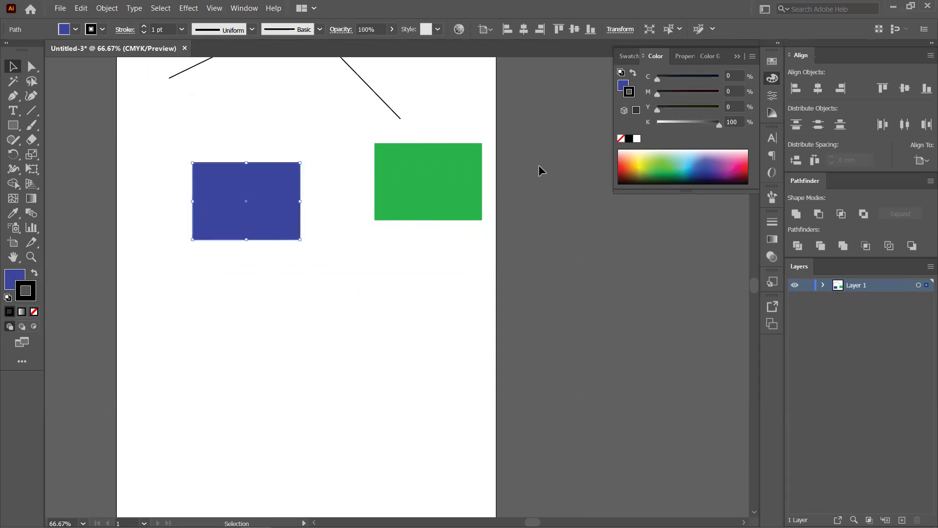
click(145, 27)
click(144, 27)
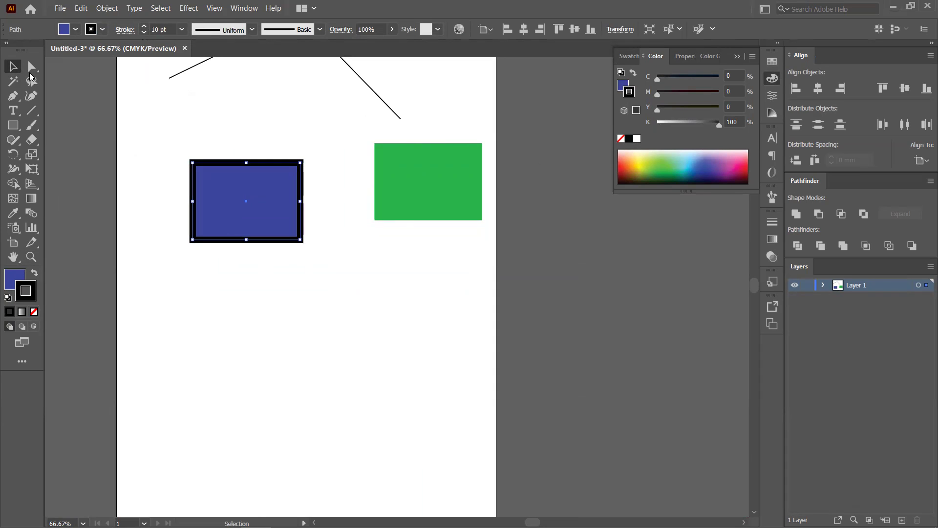
- Expand both the fill and the stroke of the blue rectangle into separate shapes
click(146, 132)
key(ctrl+plus)
key(ctrl+plus)
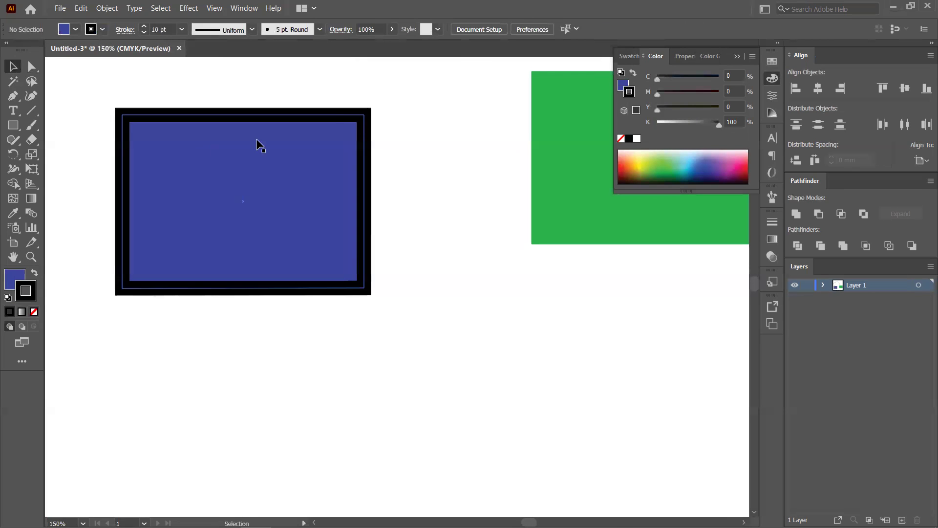
click(368, 151)
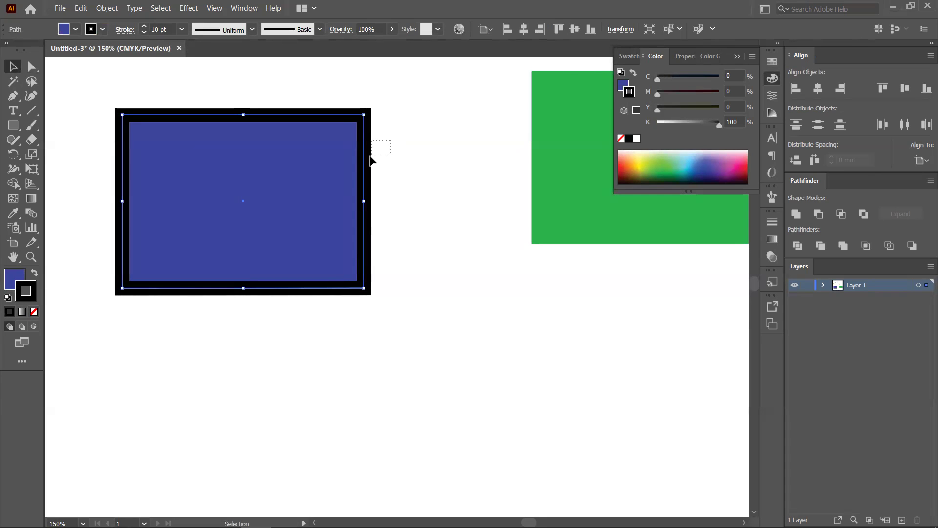
click(405, 151)
click(368, 158)
click(107, 8)
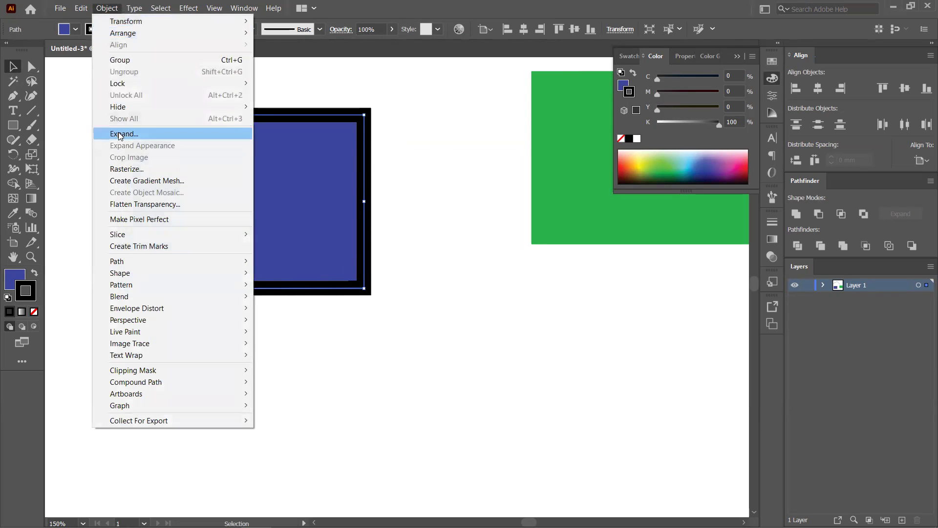
click(120, 134)
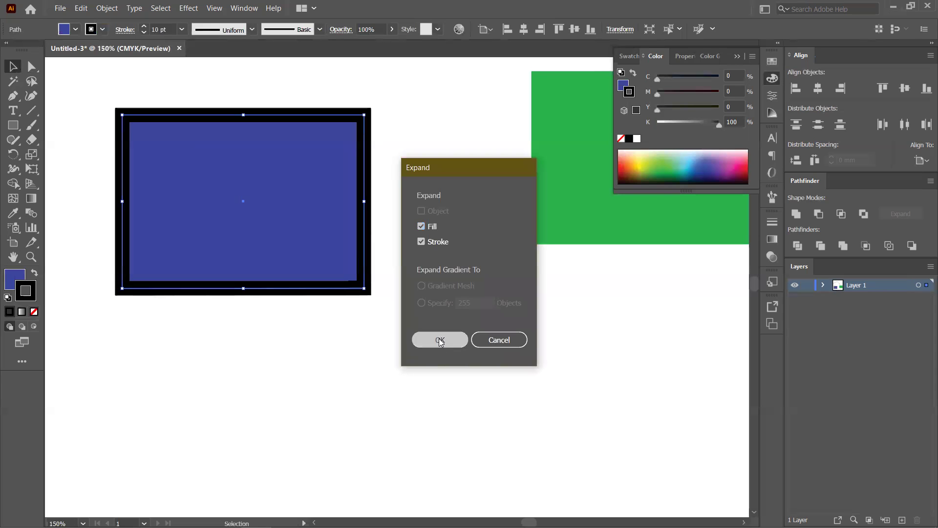
click(440, 340)
- Ungroup the expanded rectangle and pull the black frame down and away from the blue fill
drag(373, 195, 387, 202)
right_click(381, 196)
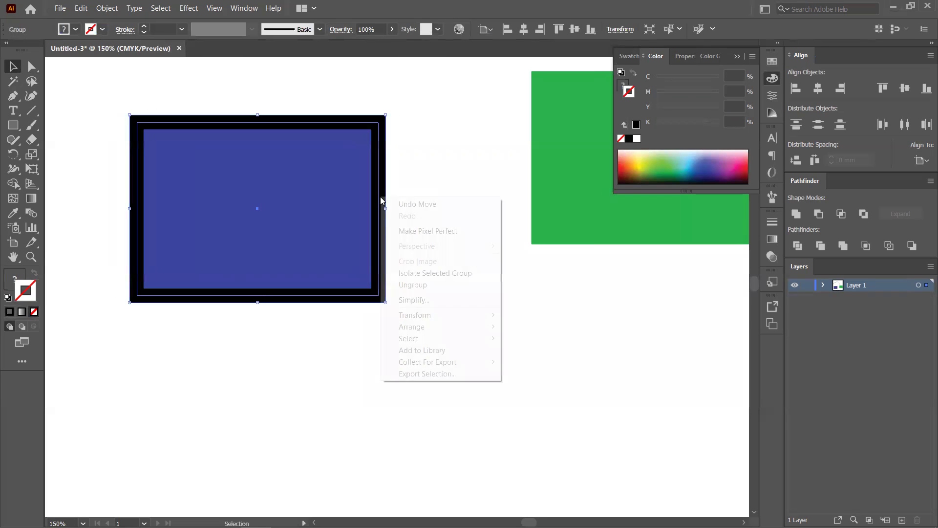
click(413, 284)
drag(377, 289, 483, 389)
drag(359, 166, 333, 163)
drag(481, 263, 488, 263)
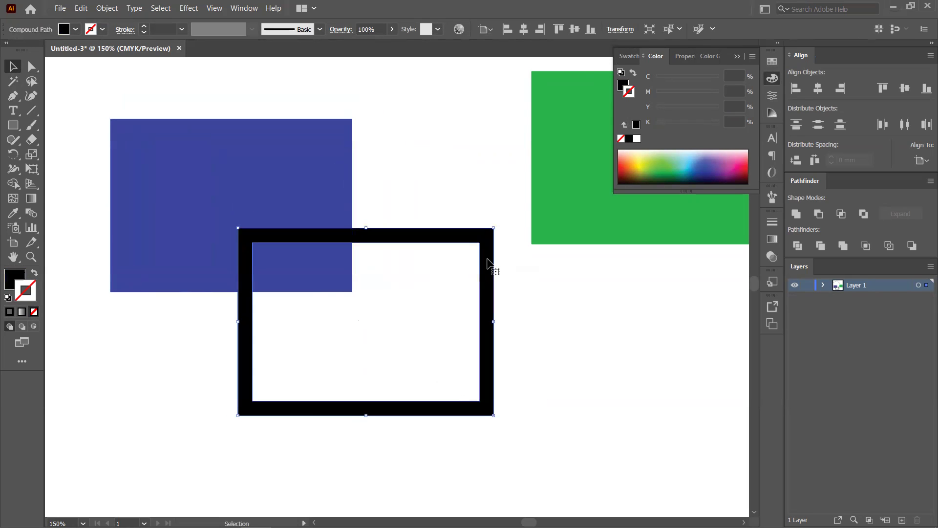
- Undo the moves, the ungrouping and the expansion of the blue rectangle
key(ctrl+z)
key(ctrl+z)
key(ctrl+z)
key(ctrl+z)
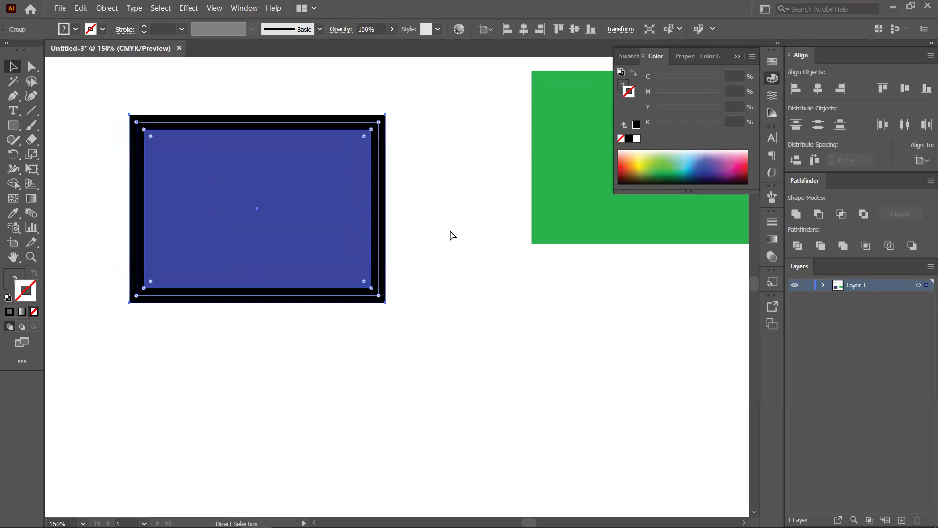
key(ctrl+z)
- Reselect the blue rectangle as a whole object, apply Outline Stroke to it, and deselect it
key(v)
click(424, 184)
click(357, 174)
key(a)
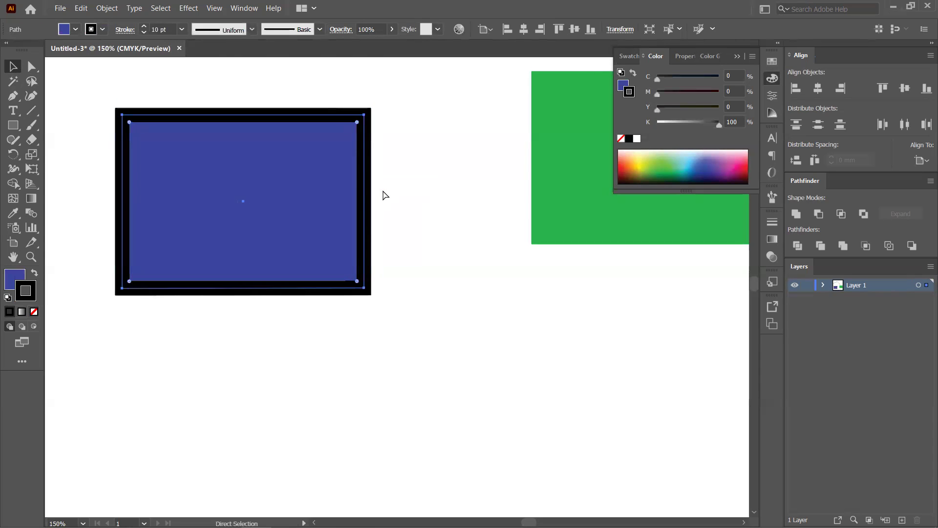
key(v)
click(382, 197)
click(366, 205)
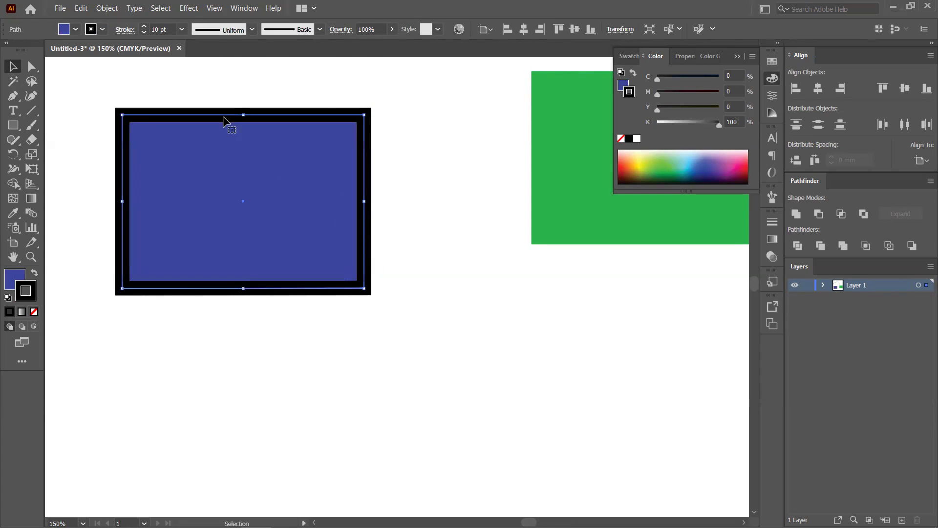
click(106, 8)
mouse_move(244, 261)
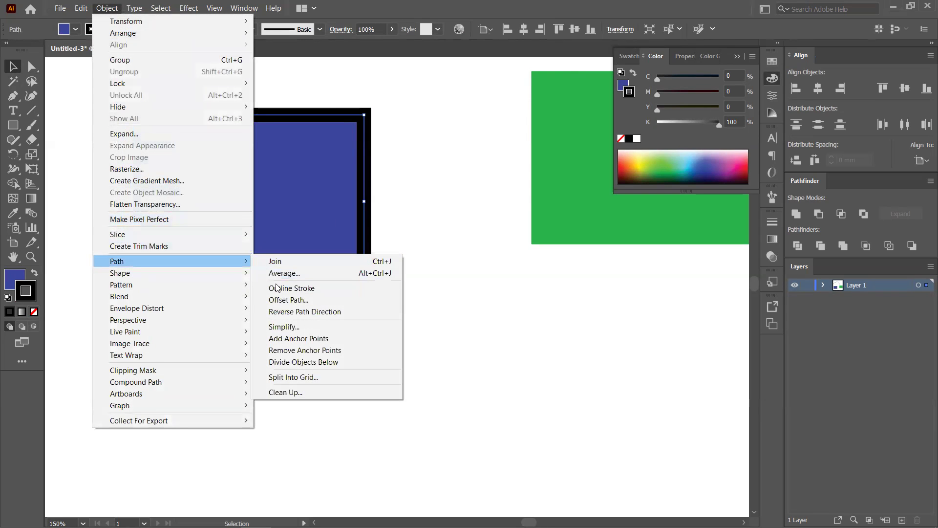
click(310, 289)
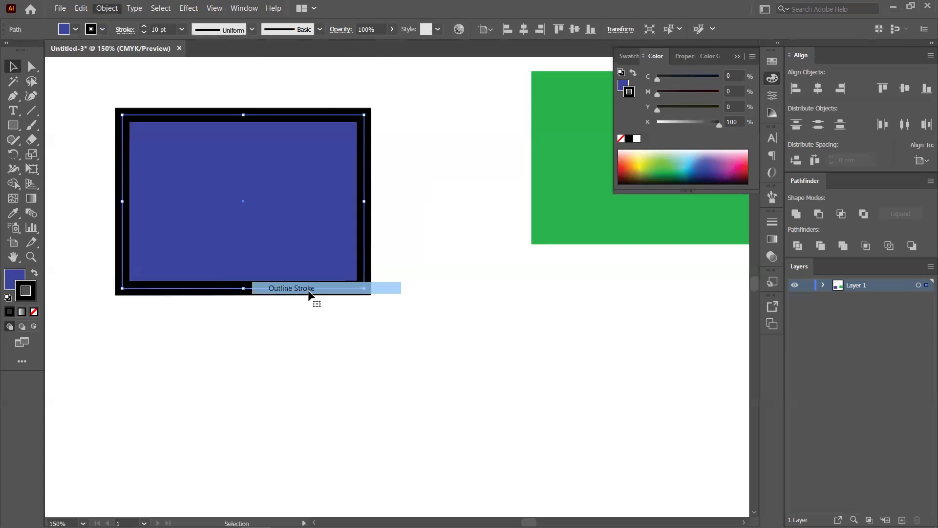
click(425, 204)
- Ungroup the outlined rectangle, pull the black frame off the blue fill, and return it to its place
drag(320, 166, 328, 167)
right_click(328, 168)
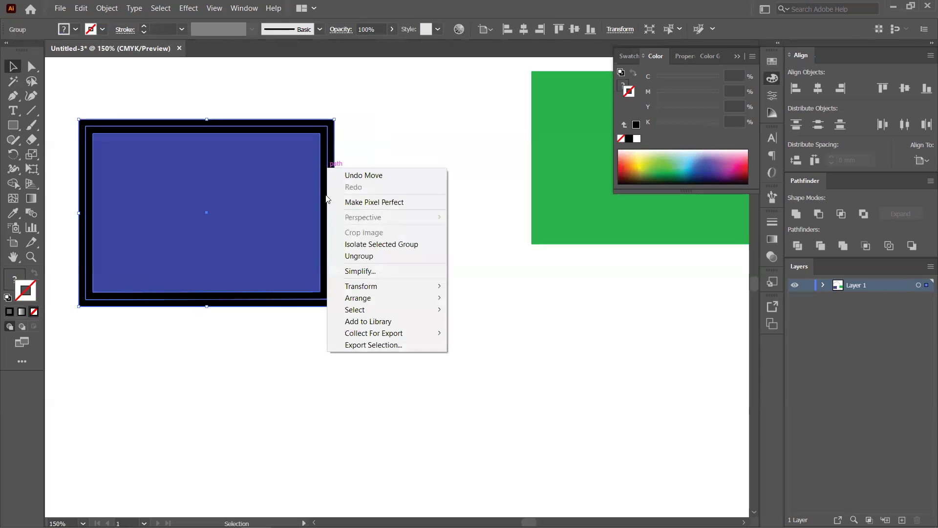
click(369, 256)
click(352, 254)
drag(330, 257, 494, 330)
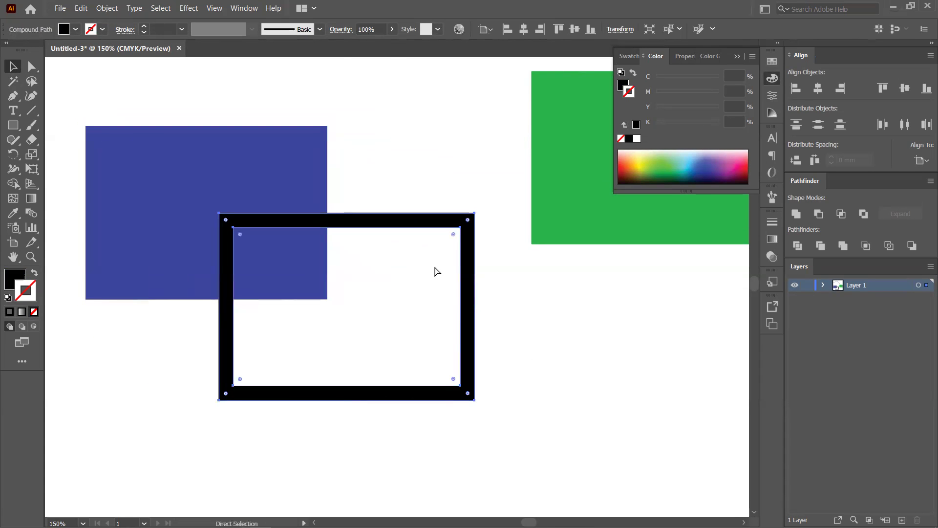
drag(469, 274, 328, 180)
- Place the sample text "Lorem ipsum" between the two rectangles and convert it to outlines
click(13, 111)
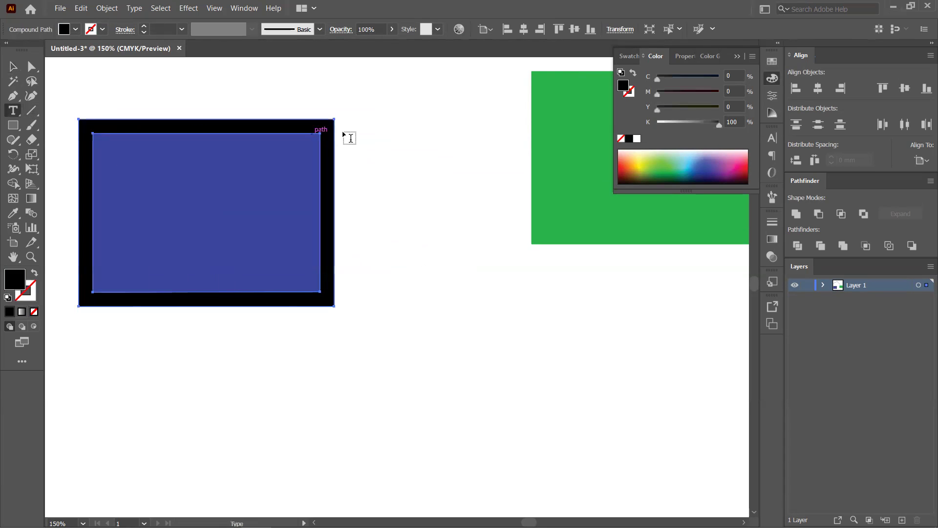
click(401, 131)
click(13, 66)
right_click(438, 128)
click(479, 216)
click(378, 149)
- Shift the black frame slightly, and undo back through the text, the frame moves and the ungrouping
drag(329, 159, 346, 171)
key(ctrl+z)
key(ctrl+z)
key(ctrl+z)
key(ctrl+z)
key(ctrl+z)
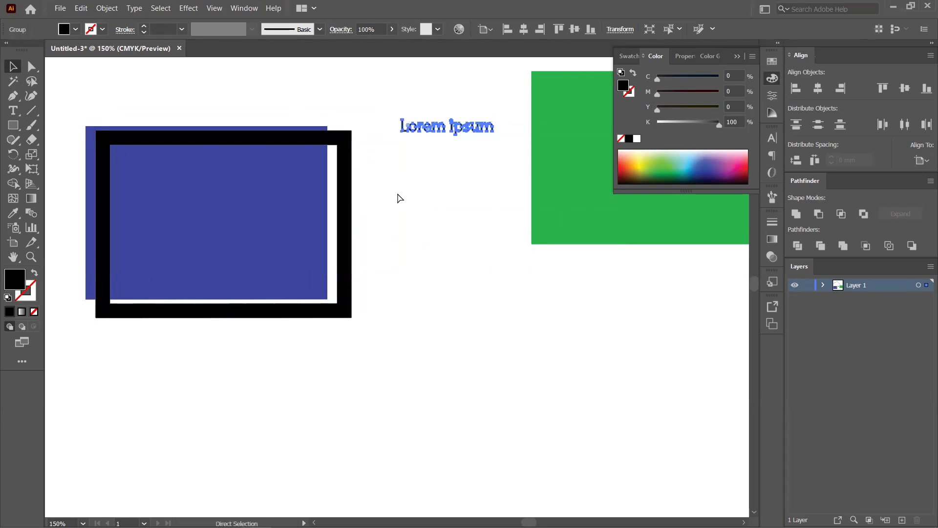
key(ctrl+z)
key(ctrl+z)
key(ctrl+z)
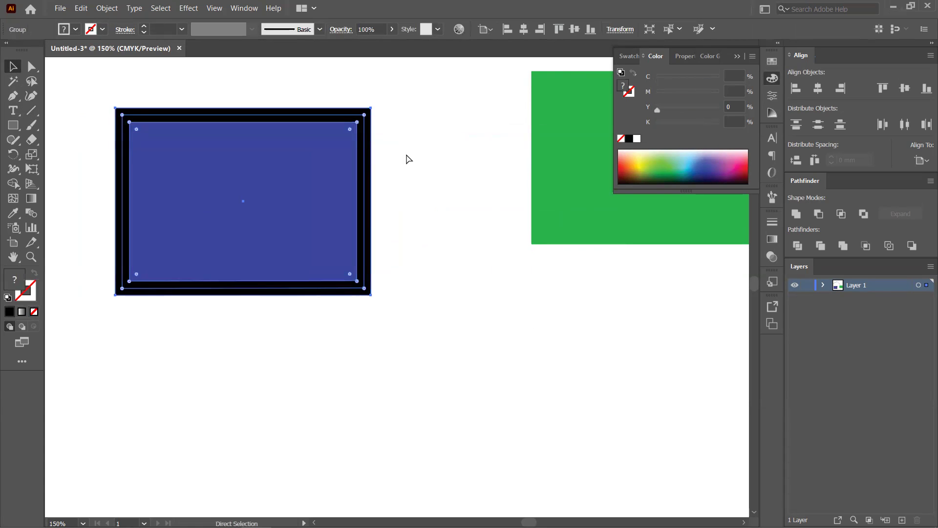
click(114, 13)
click(357, 233)
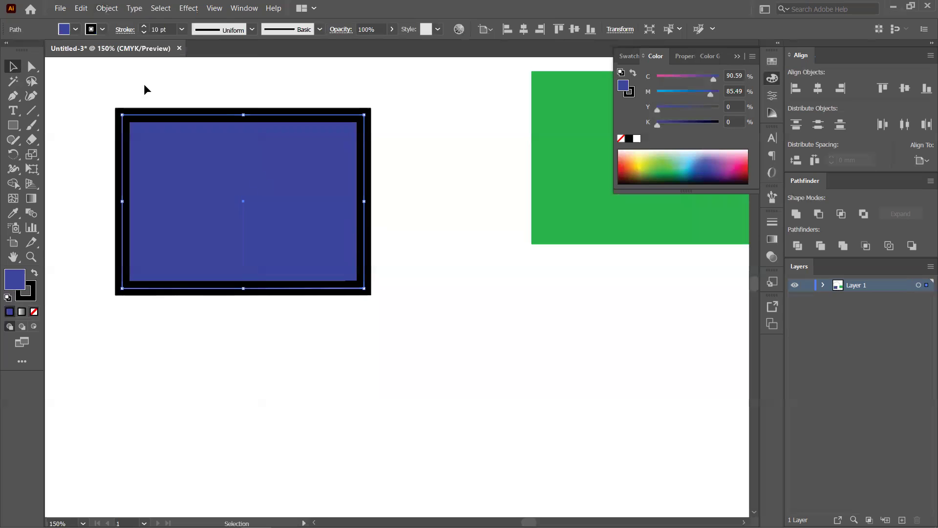
click(107, 9)
mouse_move(229, 261)
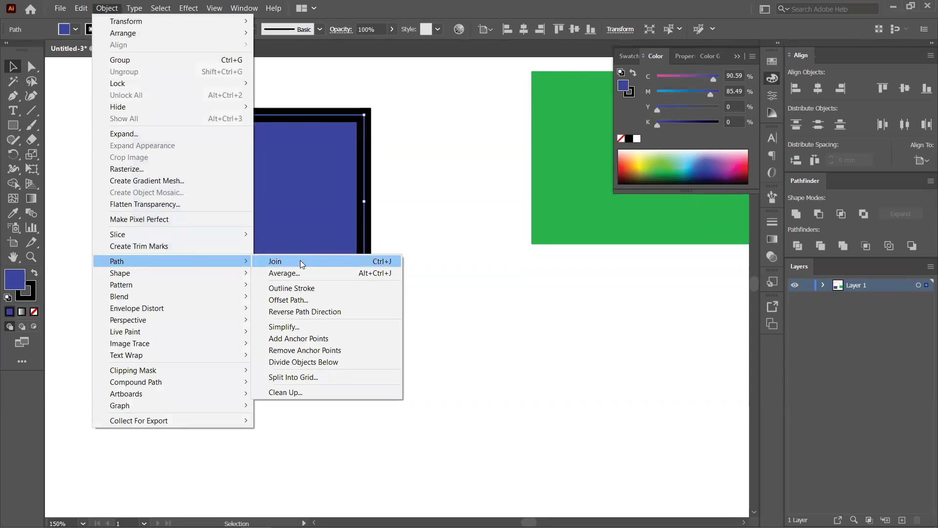
click(324, 302)
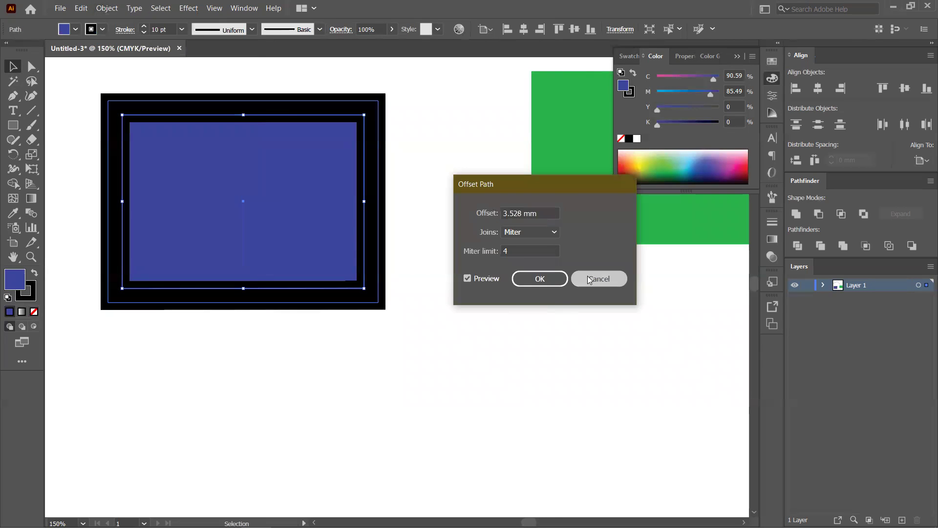
click(587, 276)
- Draw a closed wavy freeform shape below the rectangles with the Pen tool, using the green rectangle's fill
key(ctrl+minus)
drag(548, 256, 379, 268)
click(400, 257)
scroll(395, 222, up, 2)
scroll(396, 221, down, 2)
key(v)
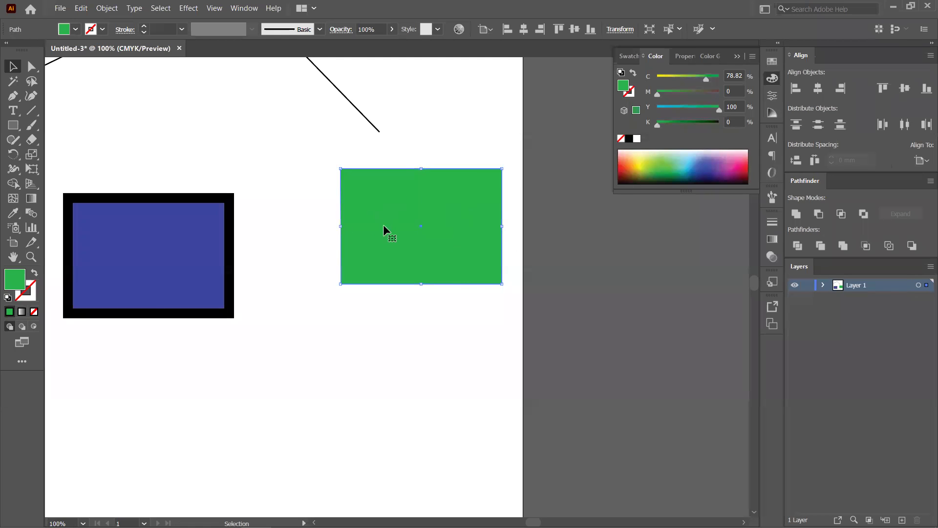
click(13, 96)
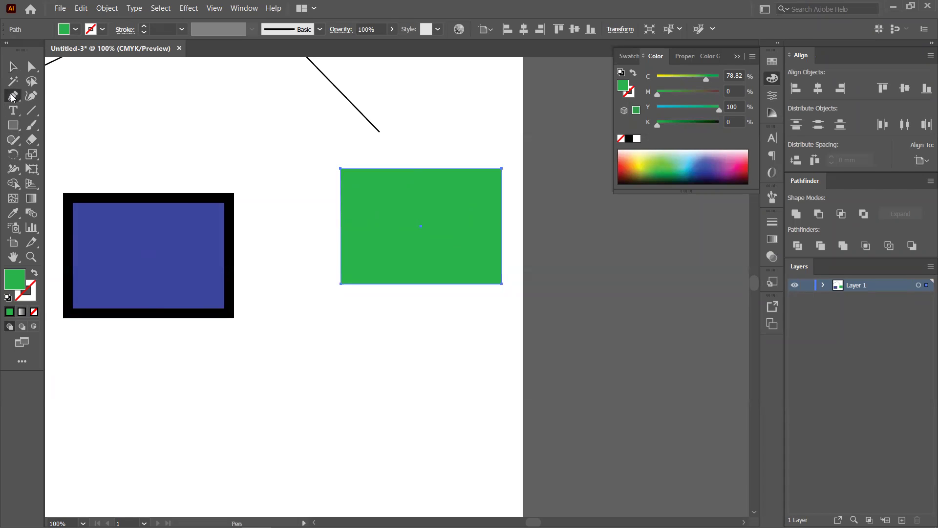
click(278, 376)
drag(294, 344, 337, 349)
drag(370, 368, 354, 442)
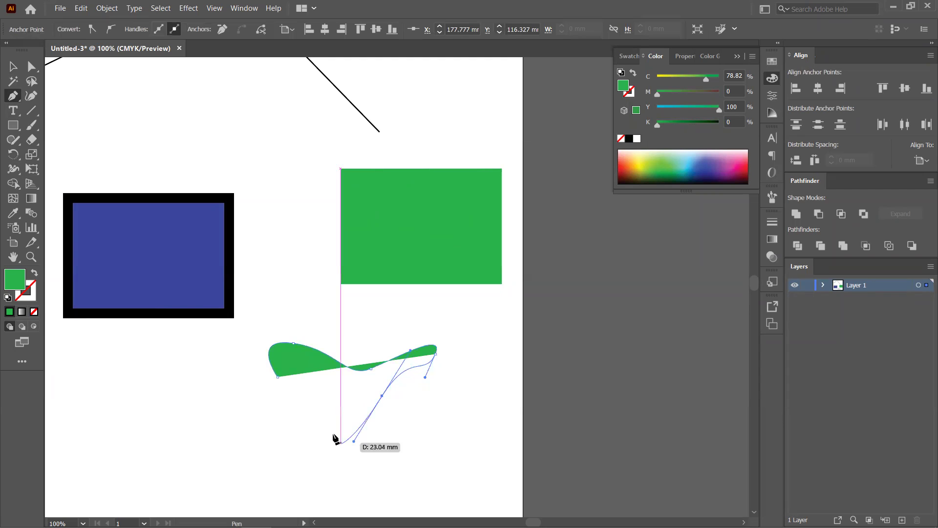
drag(315, 401, 300, 367)
drag(271, 405, 245, 411)
drag(224, 380, 335, 408)
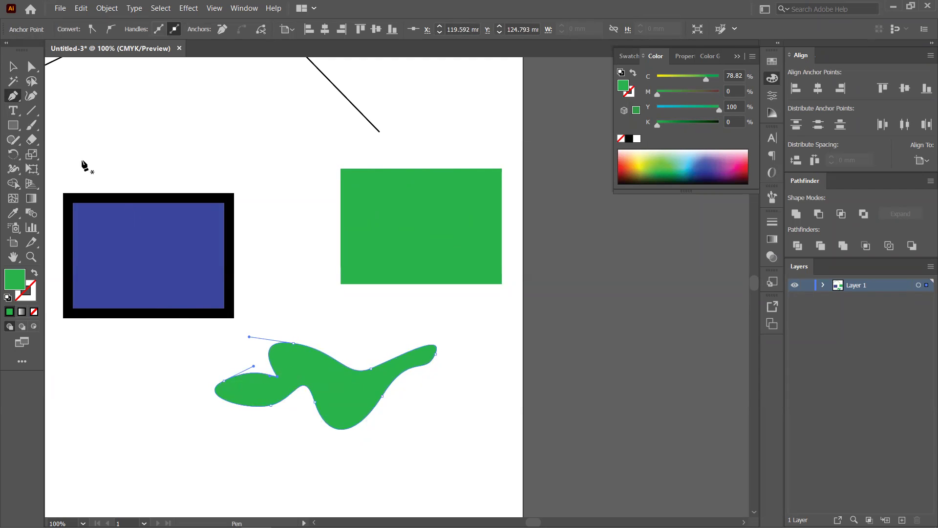
- Select the green rectangle, start Offset Path on it, and move the dialog clear of the shape
click(20, 68)
click(209, 206)
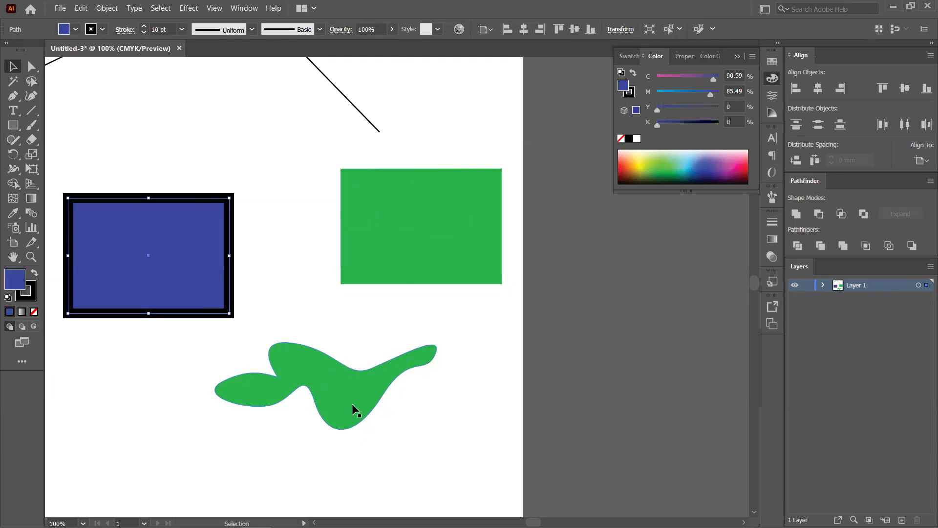
click(394, 265)
click(107, 8)
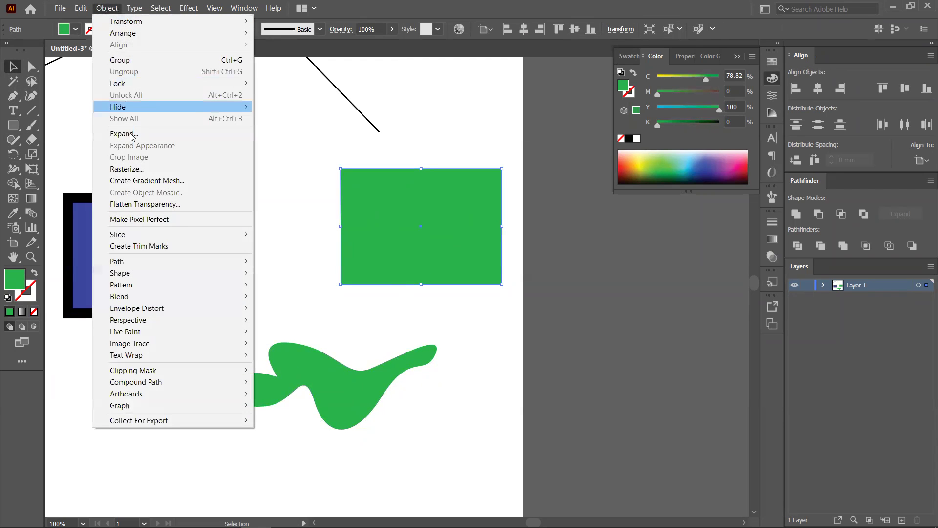
mouse_move(166, 263)
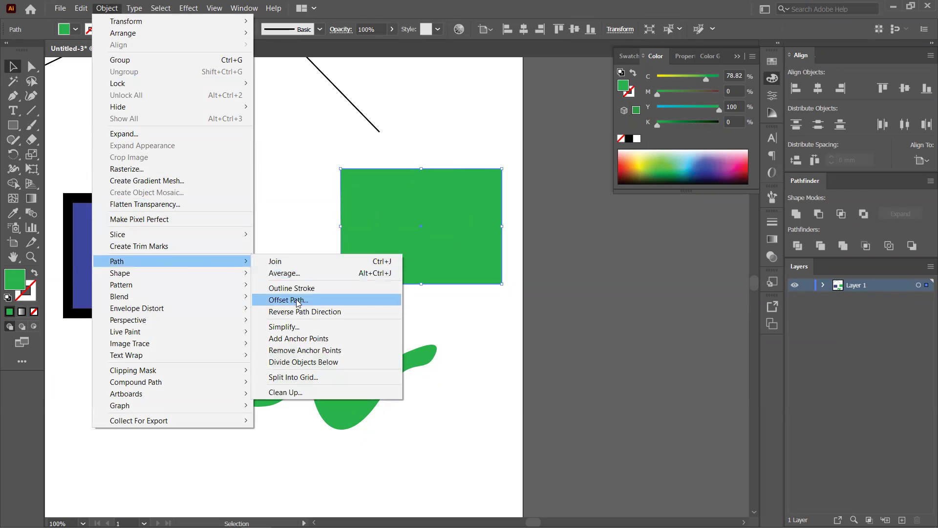
click(309, 301)
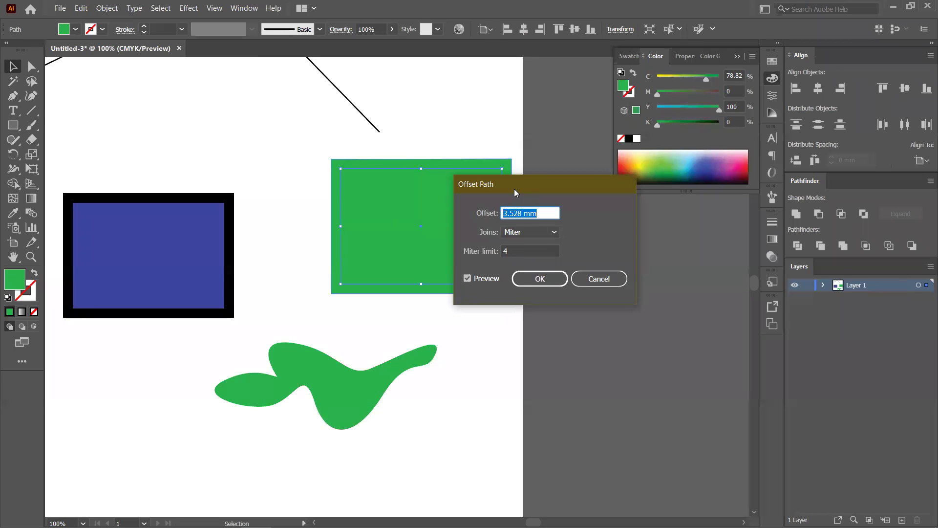
drag(515, 189, 606, 190)
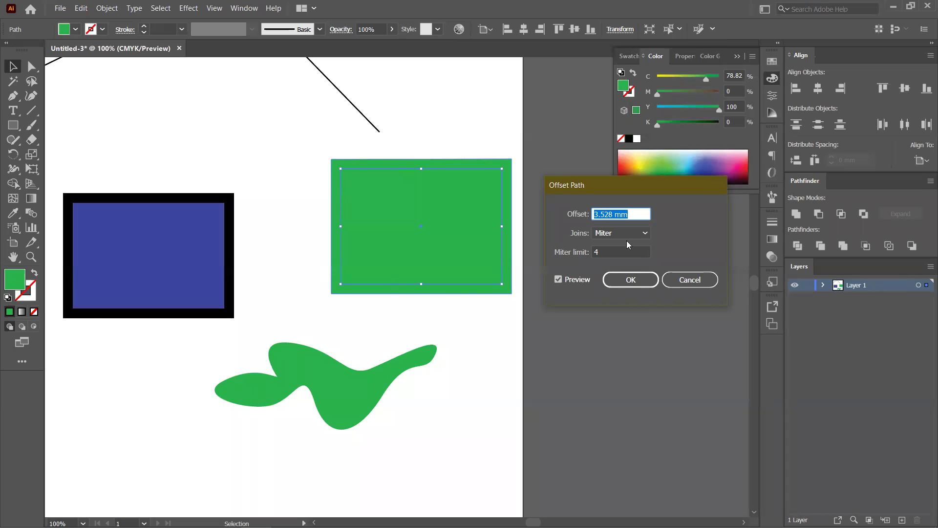
- Preview the green rectangle's path offset at 8 mm
click(595, 214)
double_click(597, 213)
key(Up)
key(Up)
key(Up)
key(Up)
key(Up)
key(Up)
key(Up)
key(Up)
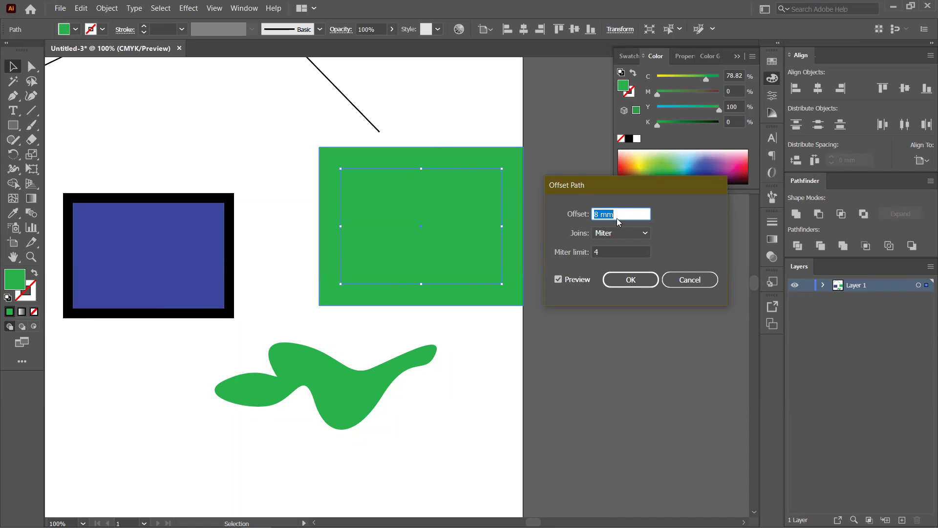
- Preview progressively smaller offsets for the green rectangle, down to 1 mm
key(Down)
key(Down)
key(Down)
key(Down)
key(Down)
key(Down)
key(Down)
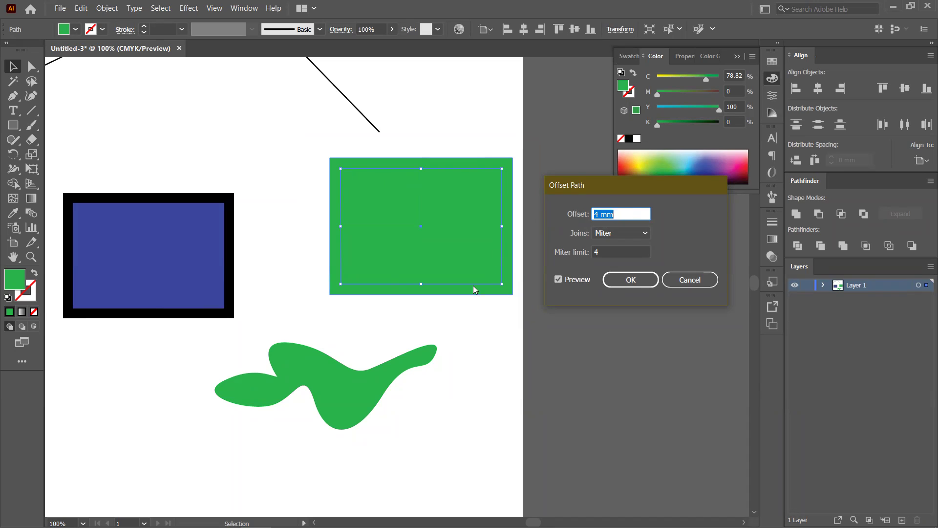
key(Down)
key(Down)
key(Down)
key(Down)
key(Down)
key(Down)
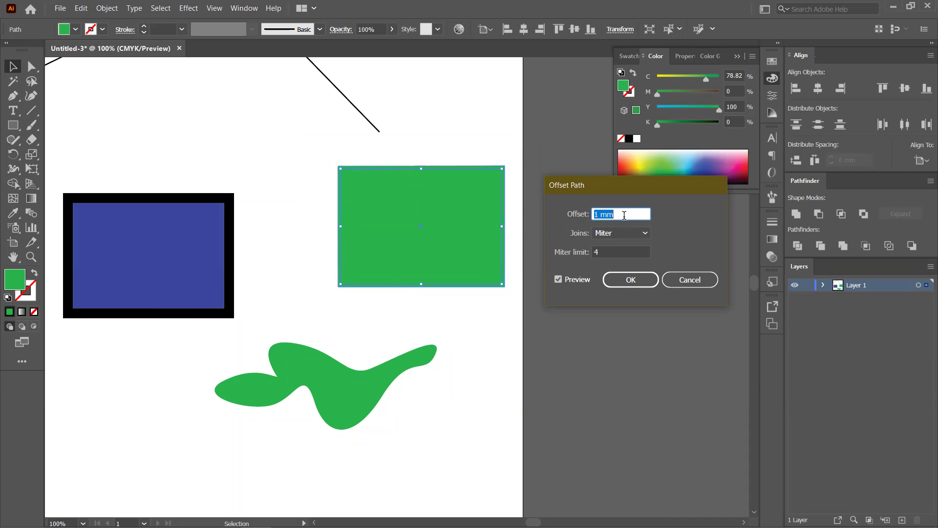
- Lower the offset further to compare the preview, and set it to 4 mm
key(Down)
key(Down)
key(Down)
key(Down)
key(Down)
key(Down)
key(Down)
key(Down)
key(Up)
key(Up)
key(Up)
key(Up)
key(Up)
key(Up)
key(Up)
key(Up)
key(Up)
key(Up)
key(Up)
key(Up)
key(Up)
key(Up)
key(Up)
key(Up)
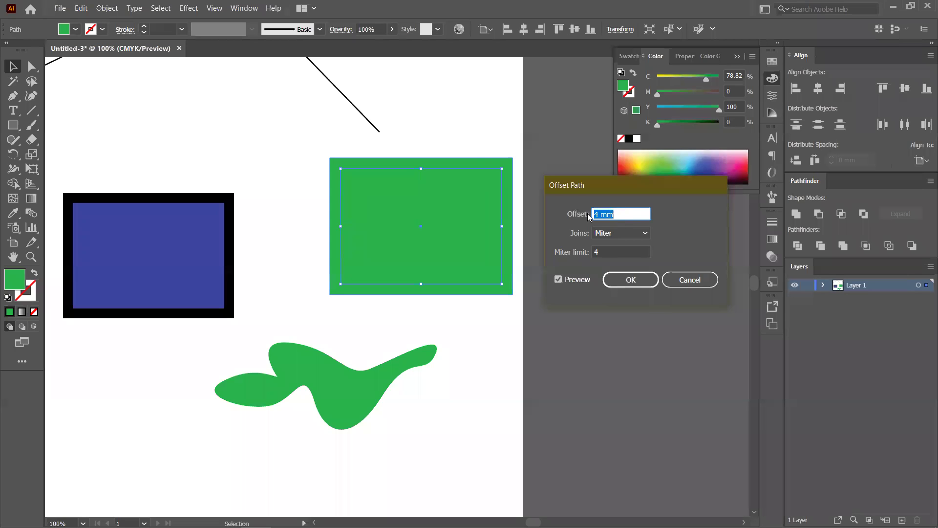
- Preview the green rectangle's offset path with Round joins
click(628, 233)
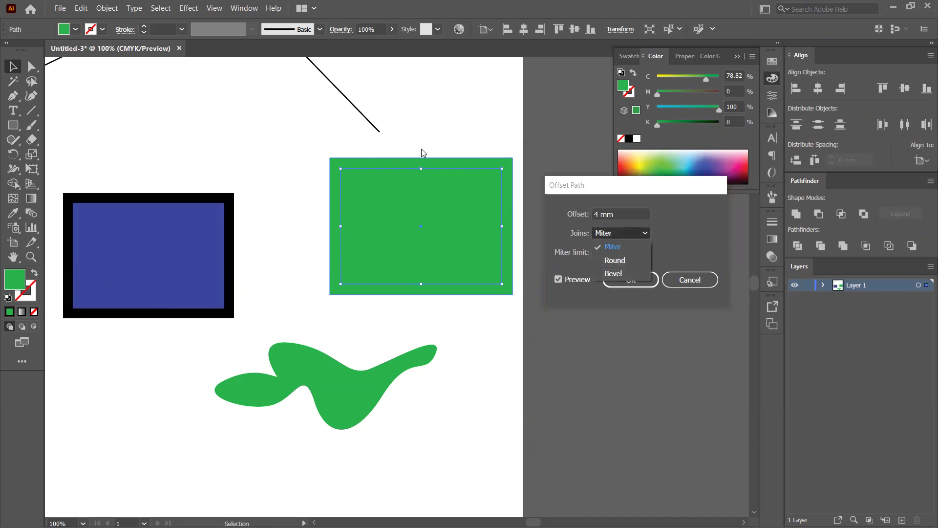
click(615, 260)
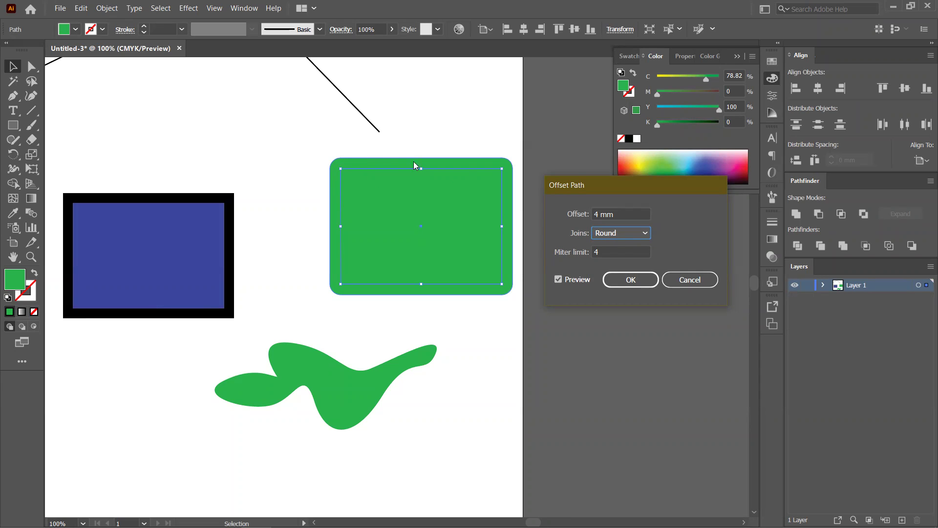
click(624, 233)
key(Return)
- Preview the green rectangle's offset path with Bevel joins
click(627, 234)
click(573, 260)
key(Tab)
scroll(602, 252, up, 1)
scroll(602, 252, down, 8)
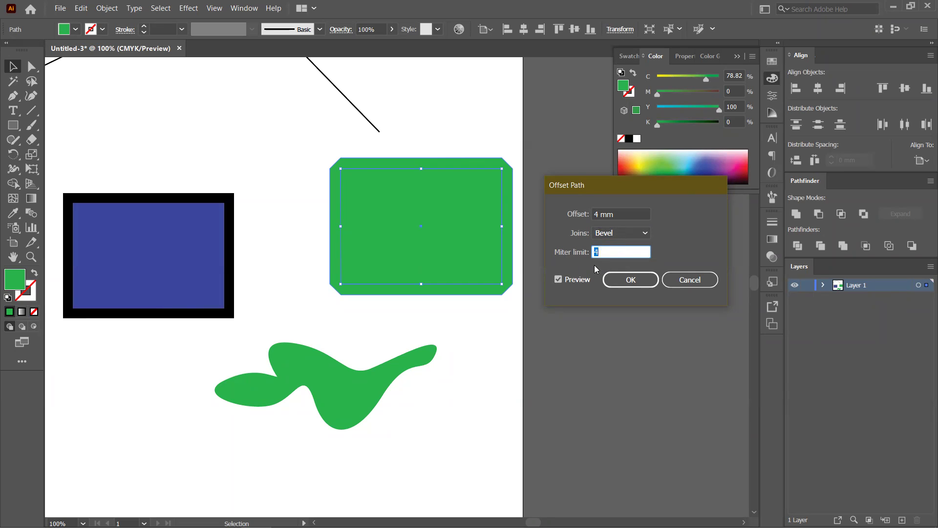
- Switch the joins to Miter, try different offsets, and apply the green rectangle's offset path at 5 mm
click(621, 233)
click(608, 244)
click(628, 214)
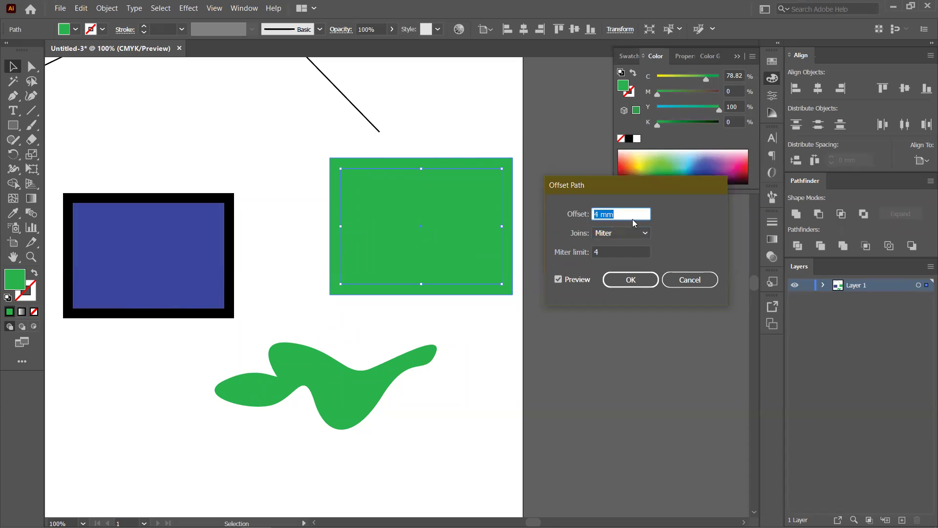
key(Up)
key(Up)
key(Up)
key(Up)
key(Up)
key(Up)
key(Down)
key(Down)
key(Down)
key(Down)
key(Down)
key(Down)
key(Down)
key(Up)
key(Up)
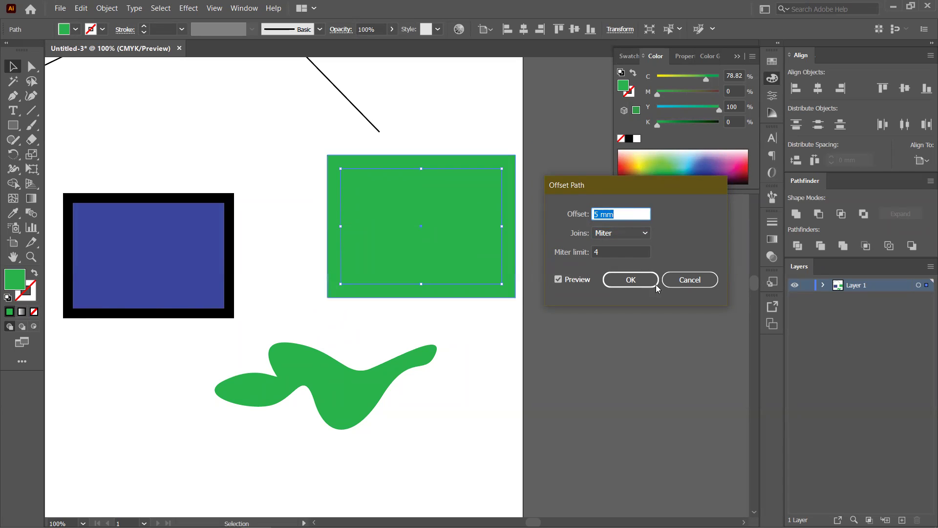
click(631, 280)
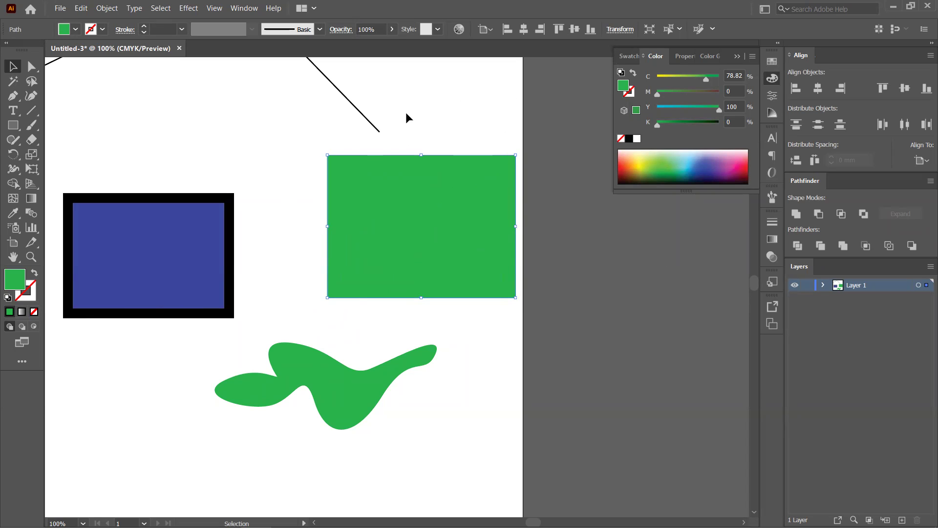
- Try several fill colors on the offset rectangle, settle on light yellow, and move it off the artboard to the right
click(699, 159)
click(734, 160)
click(683, 158)
click(689, 159)
click(738, 157)
click(742, 156)
click(746, 166)
click(728, 158)
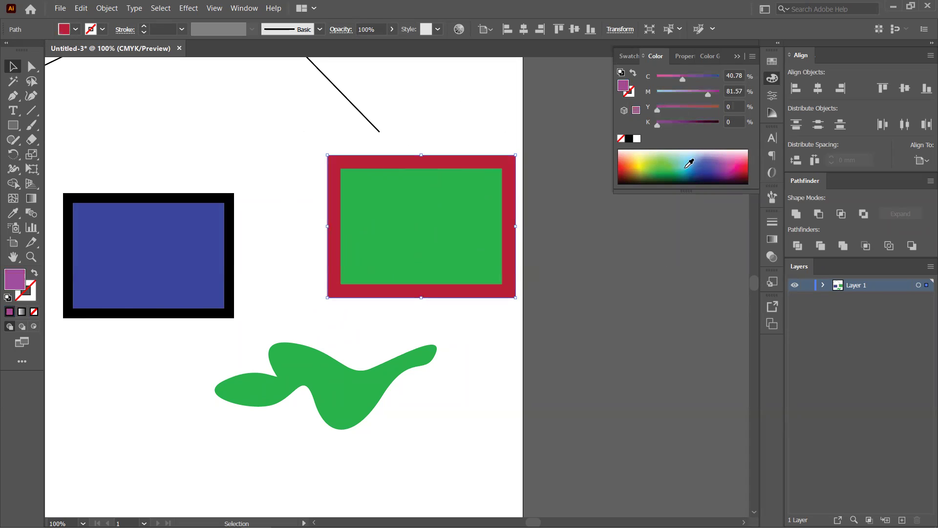
click(628, 162)
click(632, 153)
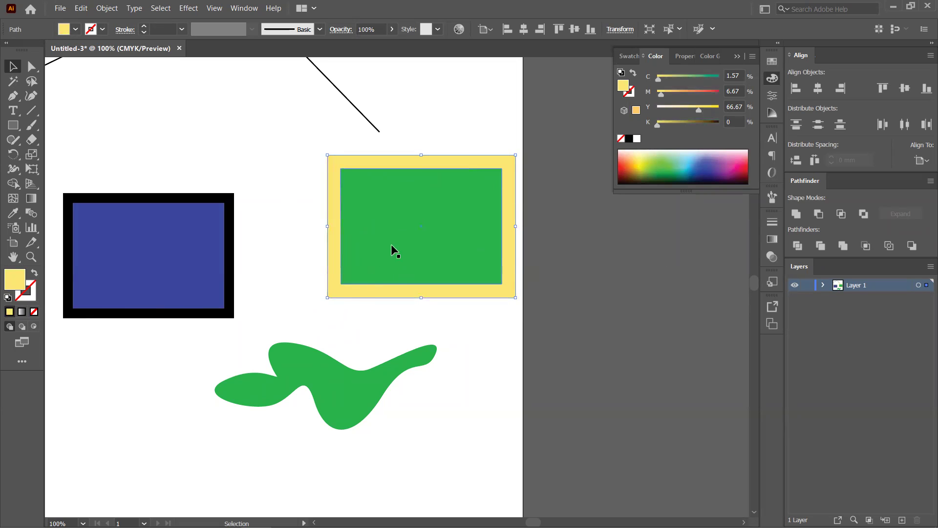
drag(361, 292, 594, 359)
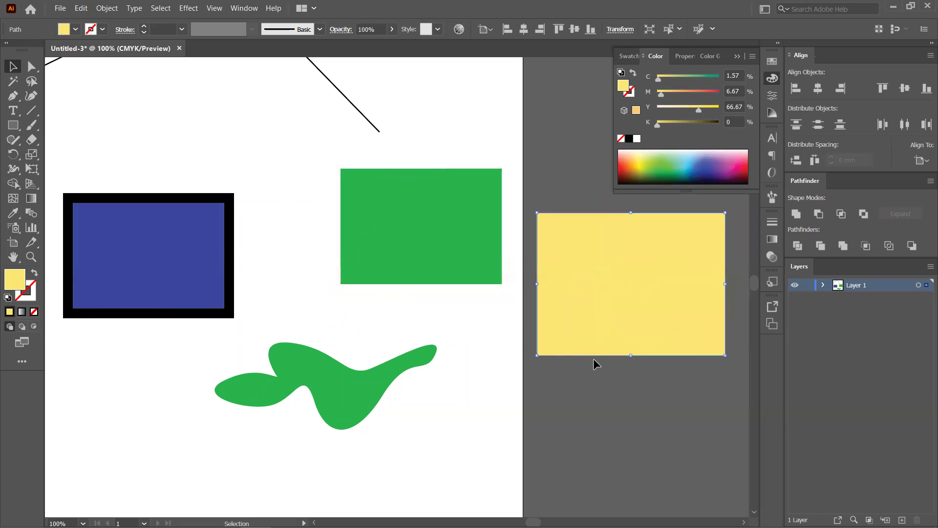
- Preview Offset Path on the green freeform shape at several values and set the offset to 4 mm
click(318, 370)
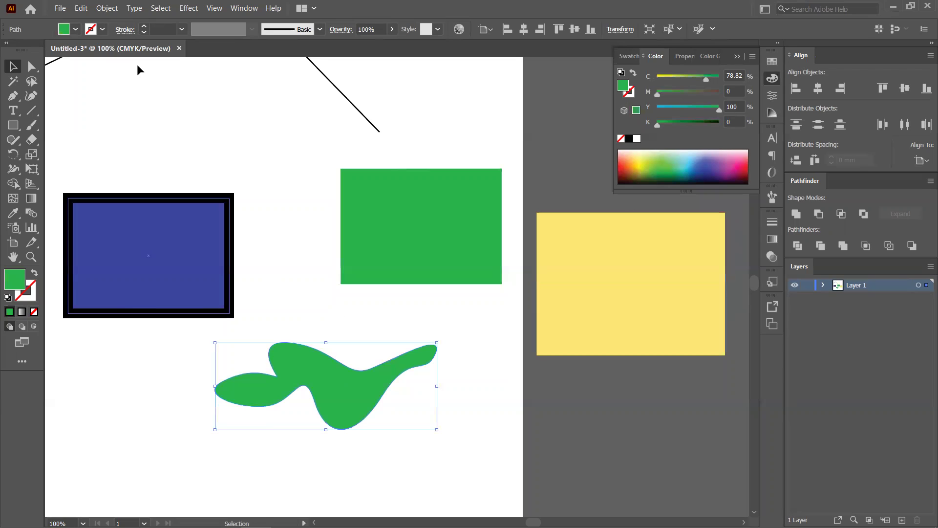
click(110, 11)
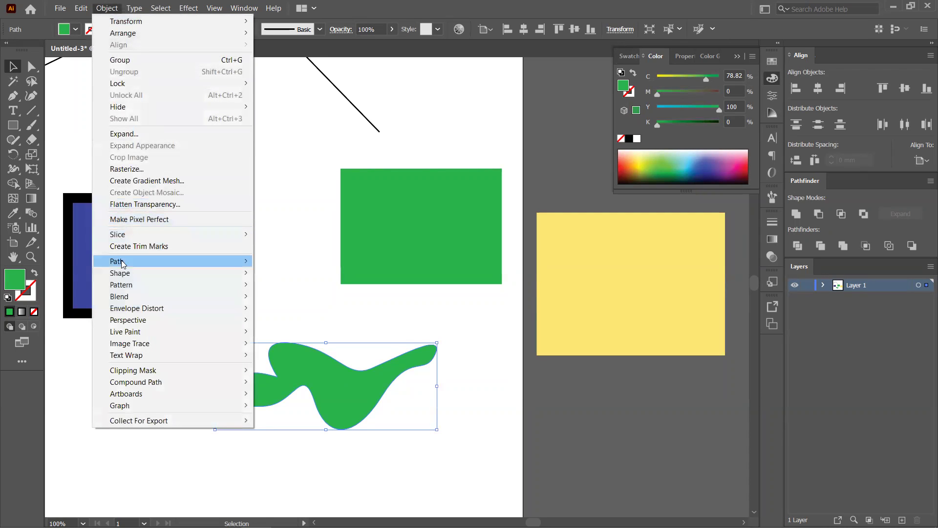
mouse_move(122, 264)
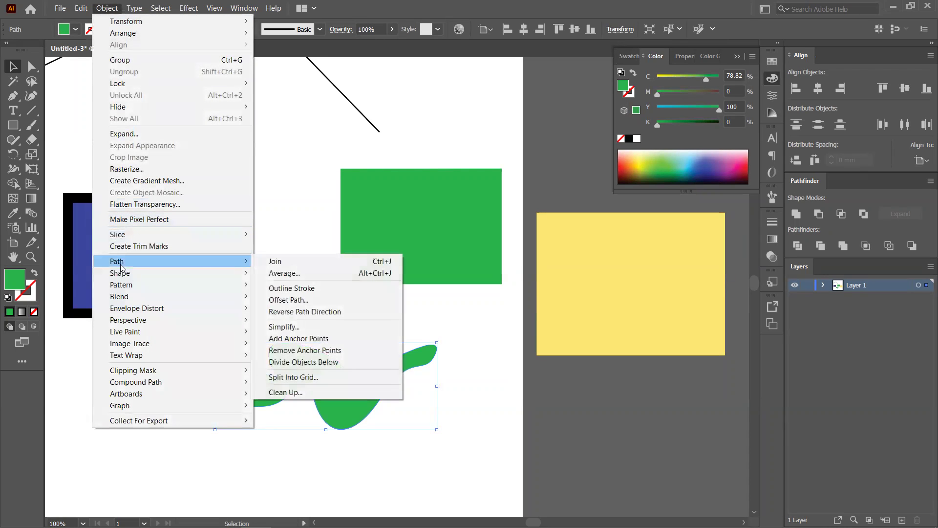
click(269, 299)
text(-4)
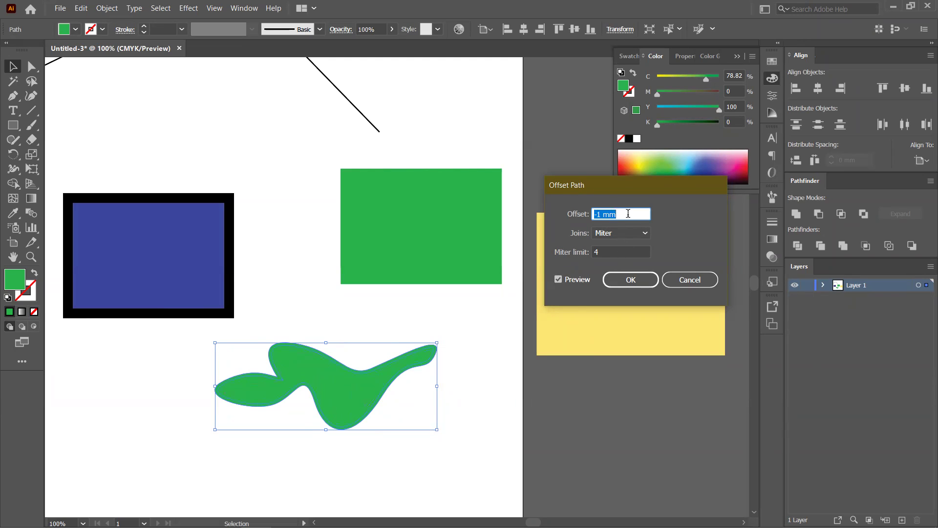
scroll(633, 216, up, 10)
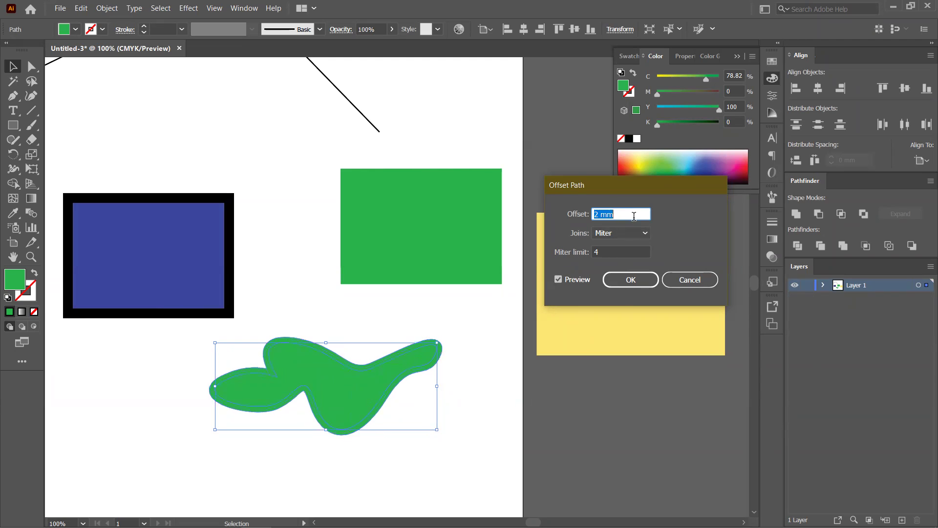
scroll(633, 216, down, 3)
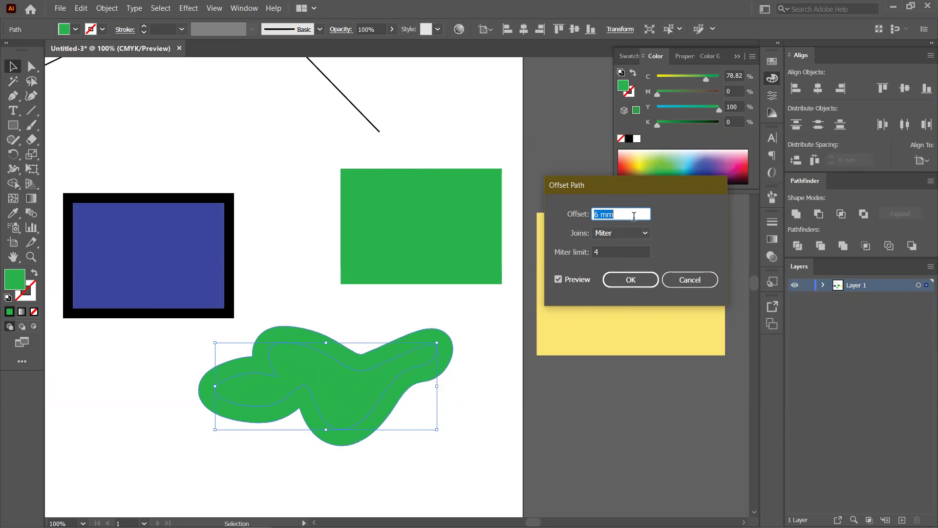
scroll(634, 216, down, 3)
scroll(634, 218, up, 1)
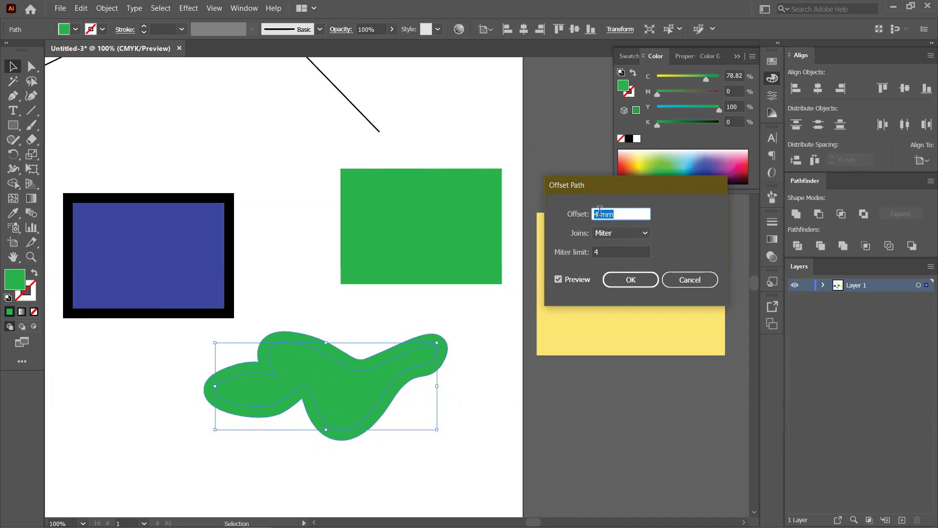
- Apply the freeform shape's offset path and move the enlarged copy down and to the right of the original
drag(606, 215, 626, 214)
click(623, 215)
drag(626, 215, 458, 262)
click(630, 281)
drag(347, 347, 602, 414)
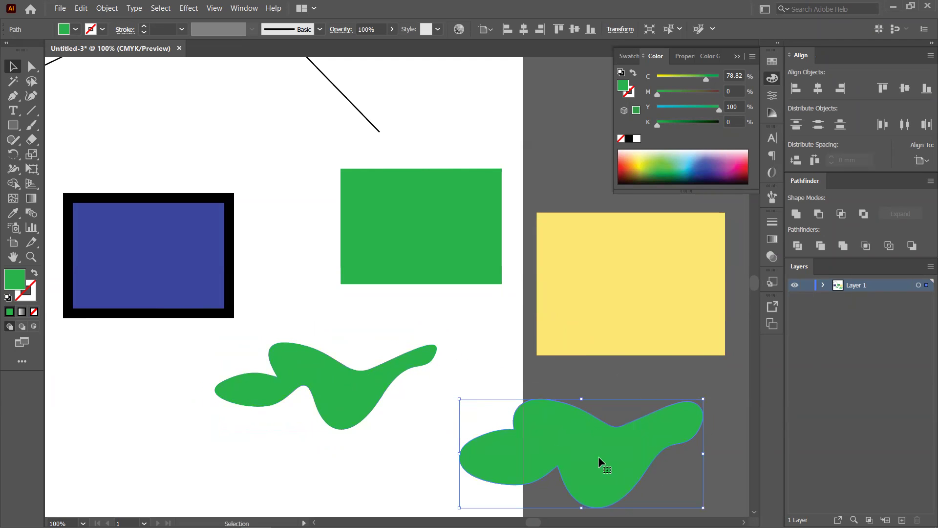
drag(594, 449, 472, 432)
- Delete both green freeform shapes and the yellow rectangle, and move the green rectangle slightly down and left
scroll(457, 396, down, 3)
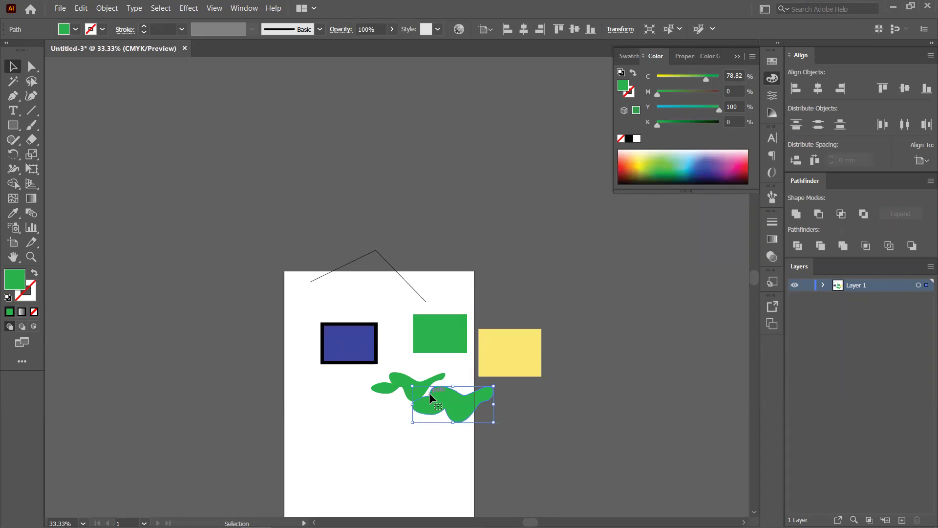
drag(409, 369, 497, 424)
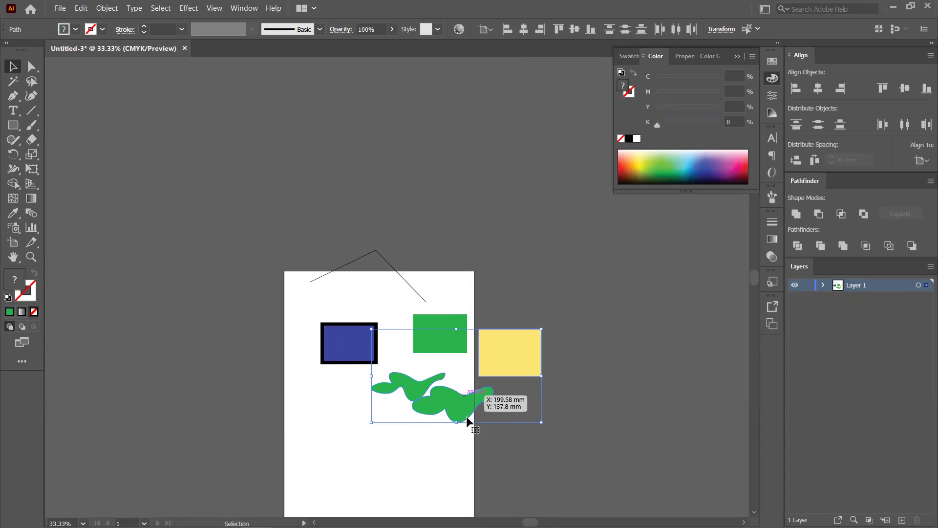
key(Delete)
drag(425, 338, 412, 367)
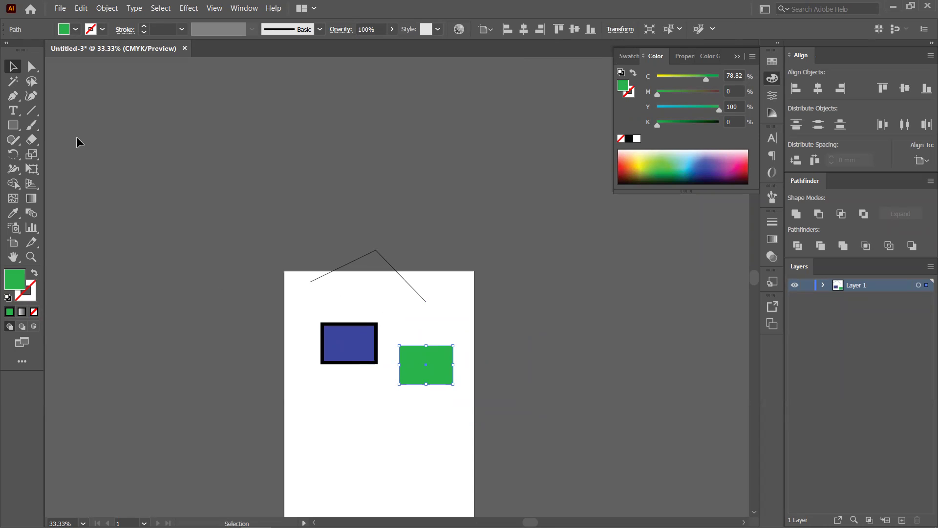
- Move the joined angled line up so it sits above the artboard
click(107, 8)
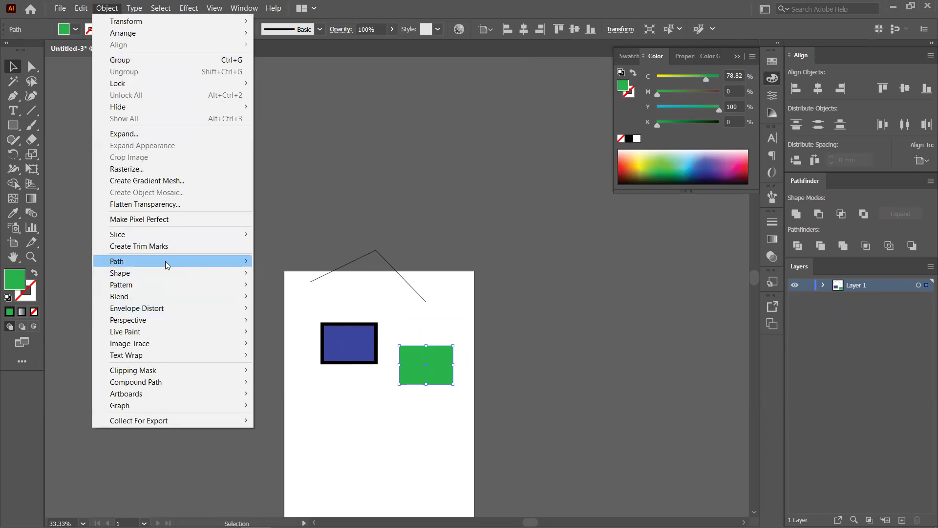
mouse_move(165, 261)
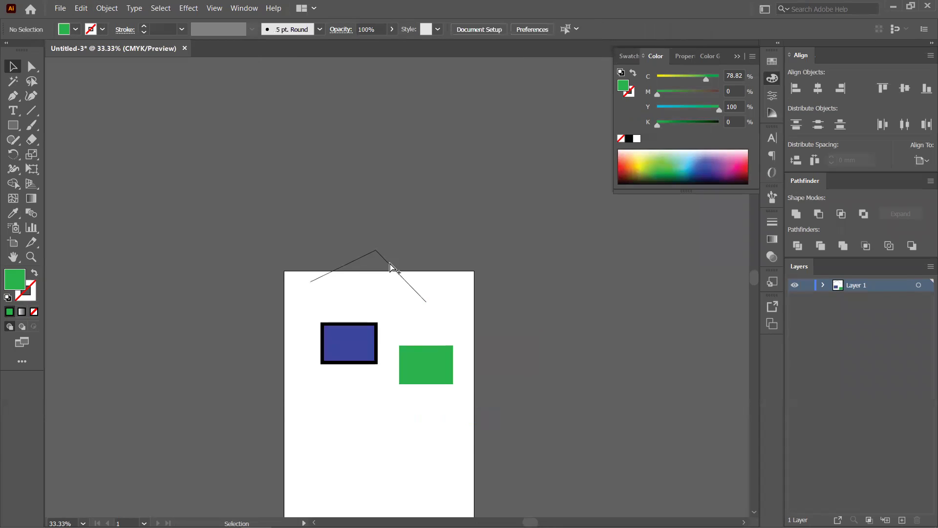
drag(373, 250, 382, 151)
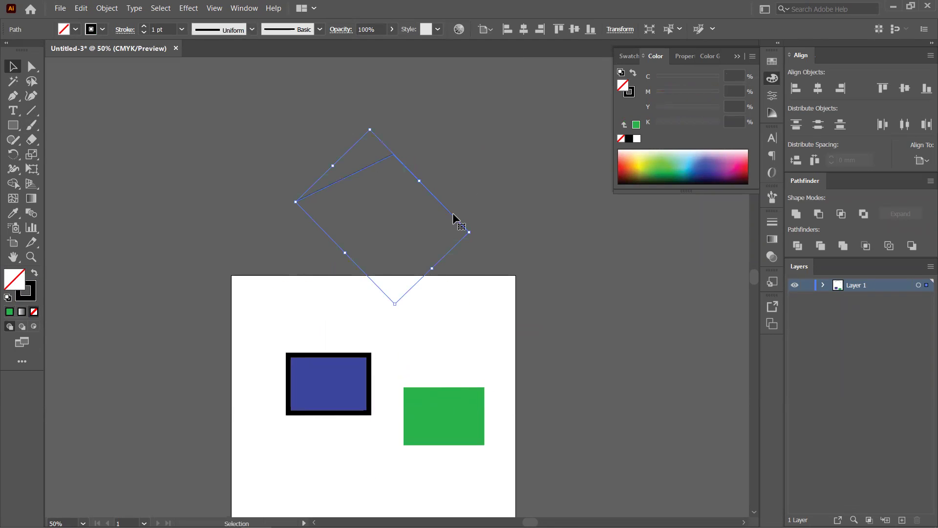
- Add a solid triangular arrowhead to the angled line's start and a feathered tail to its end
click(772, 223)
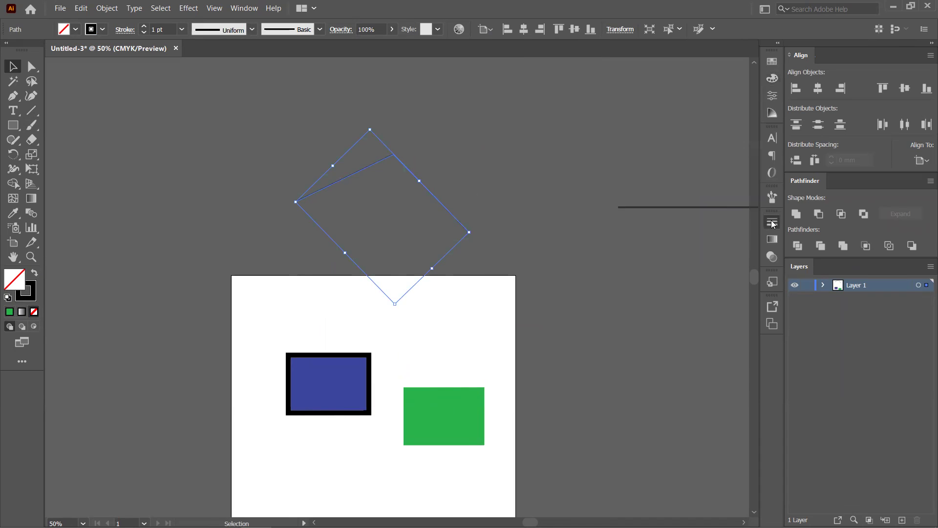
click(685, 356)
click(630, 317)
click(687, 352)
scroll(681, 290, down, 5)
click(663, 205)
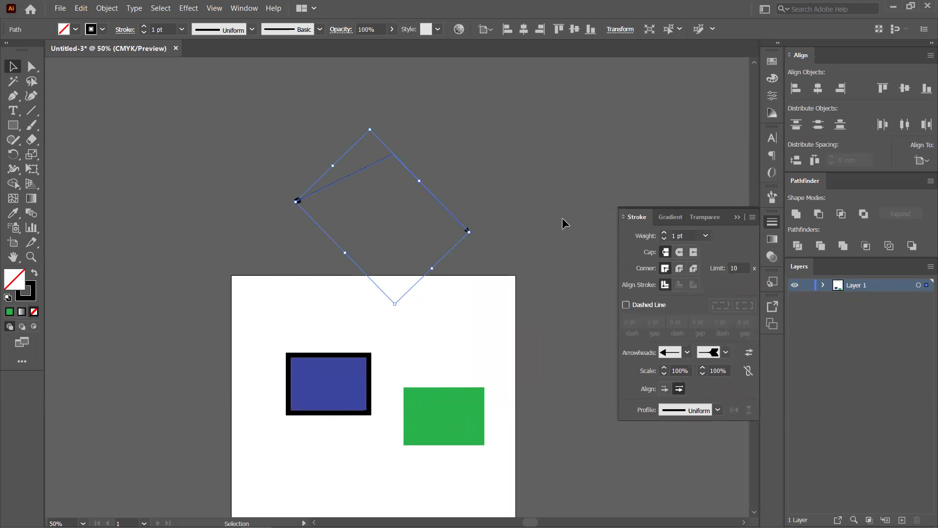
click(472, 239)
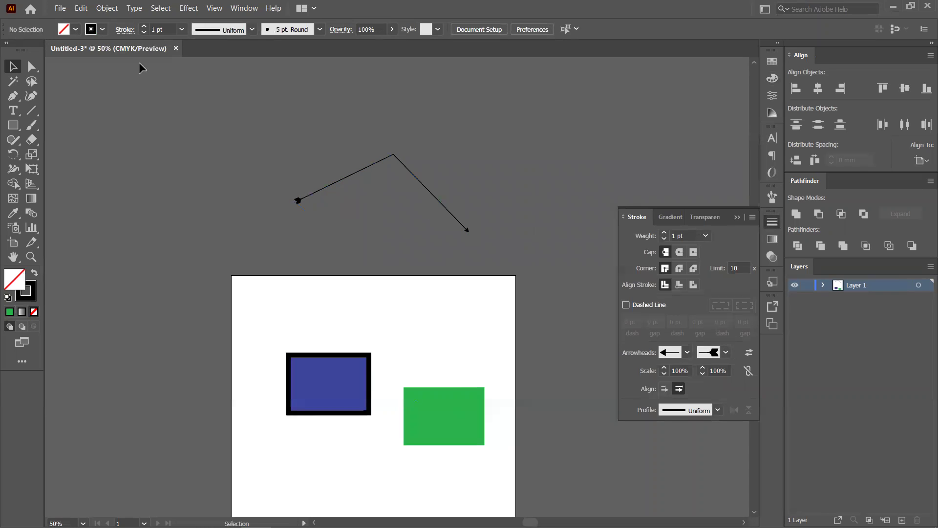
- Reverse the path direction of the angled arrow line
drag(328, 176, 386, 212)
click(108, 8)
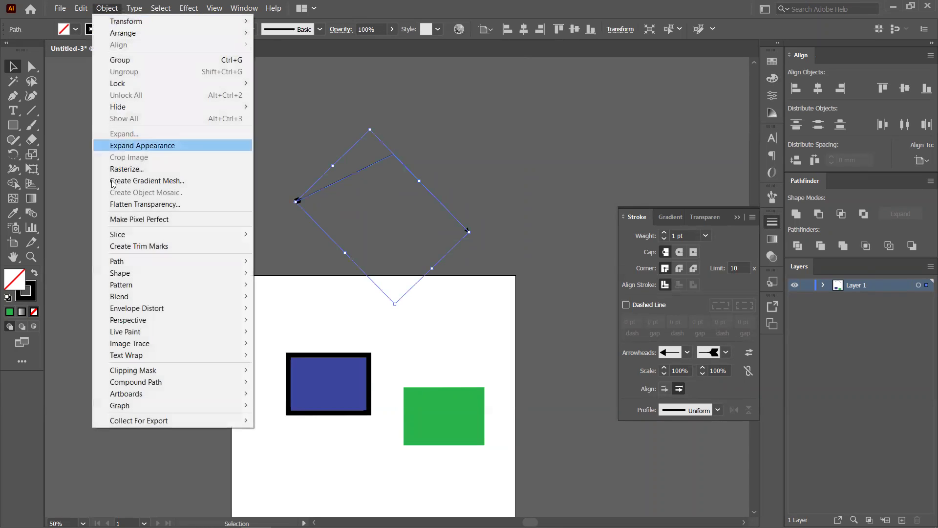
mouse_move(147, 261)
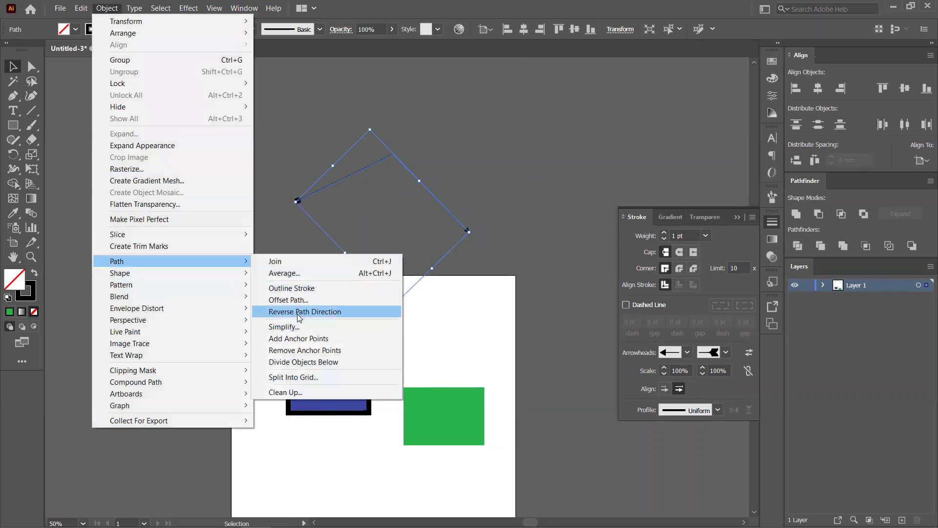
click(301, 311)
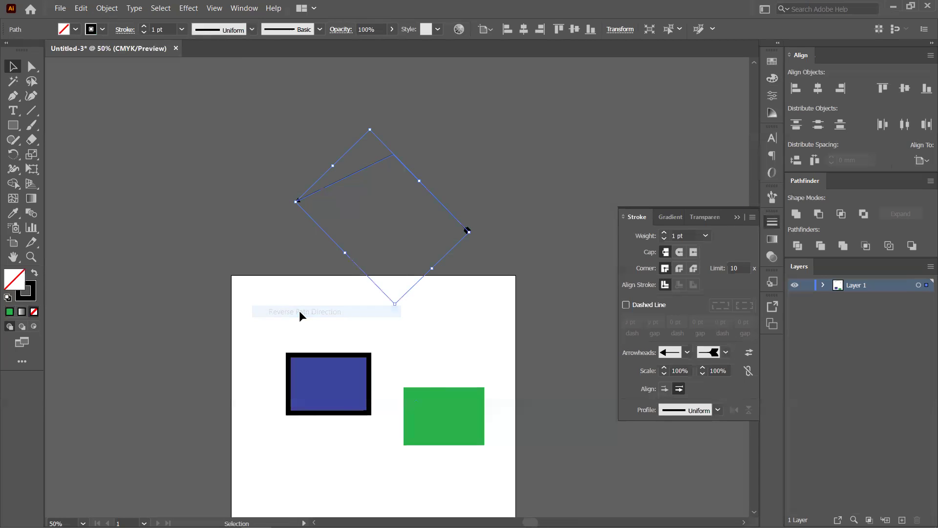
click(480, 196)
scroll(408, 210, up, 5)
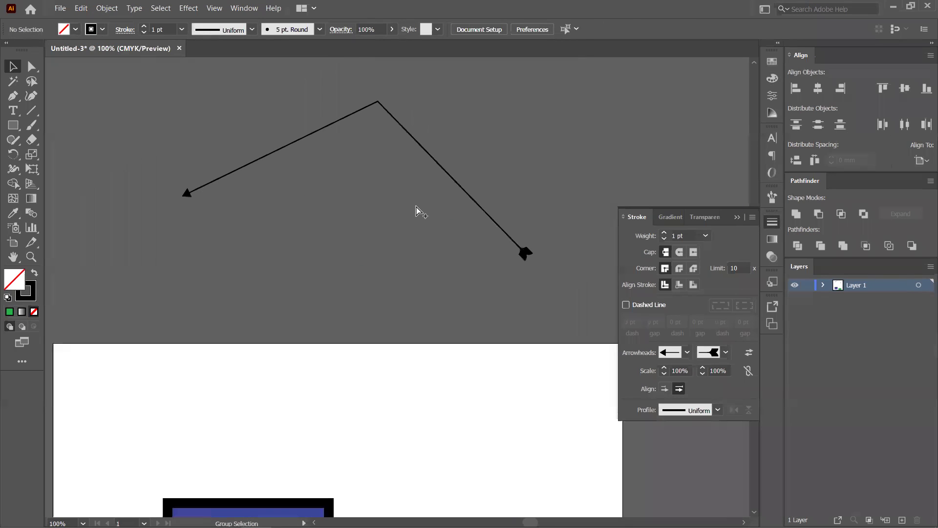
scroll(508, 159, right, 2)
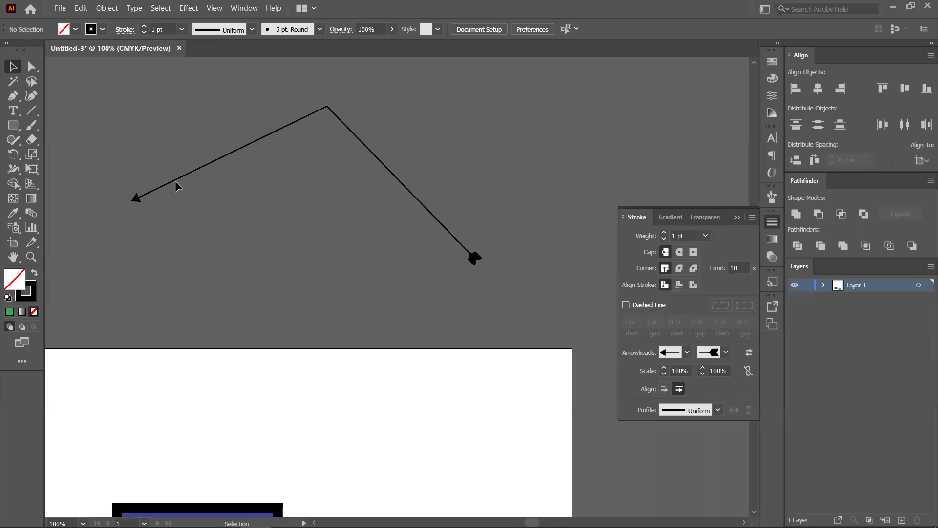
- Swap the start and end arrowheads of the angled line
click(448, 230)
click(748, 353)
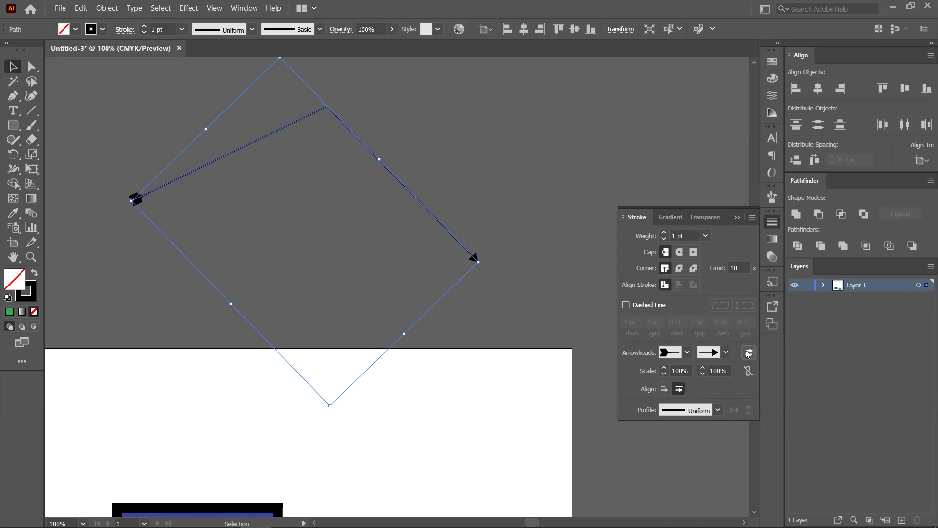
click(436, 285)
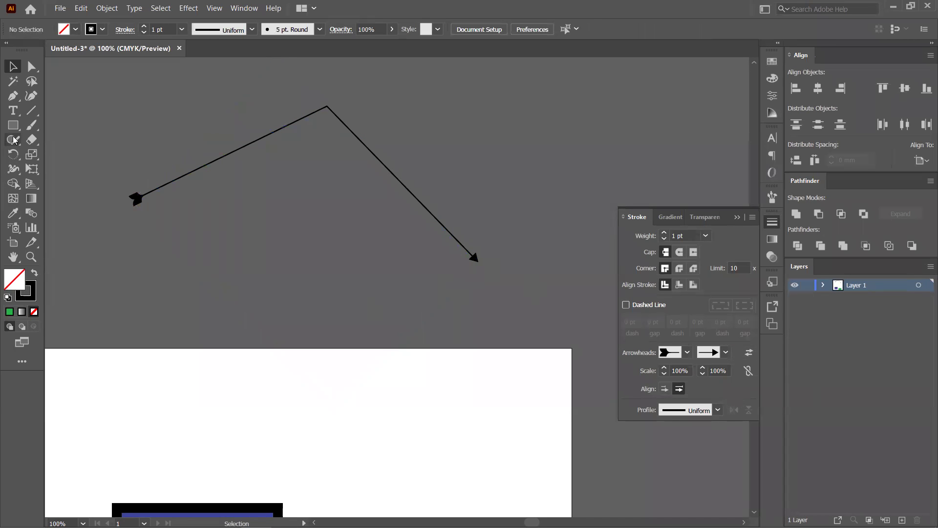
- Draw a nearly horizontal line below the angled arrow and add a triangular arrowhead at its start
click(31, 111)
drag(146, 239, 317, 244)
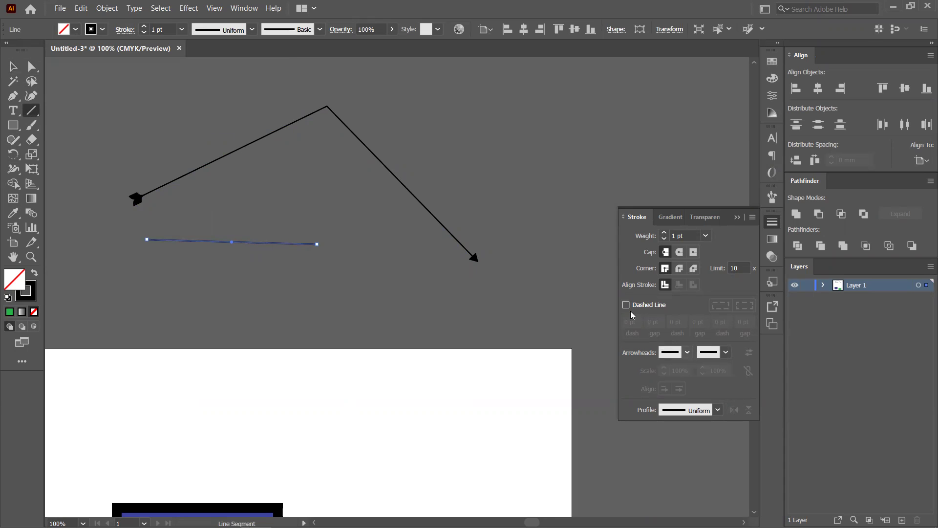
click(13, 66)
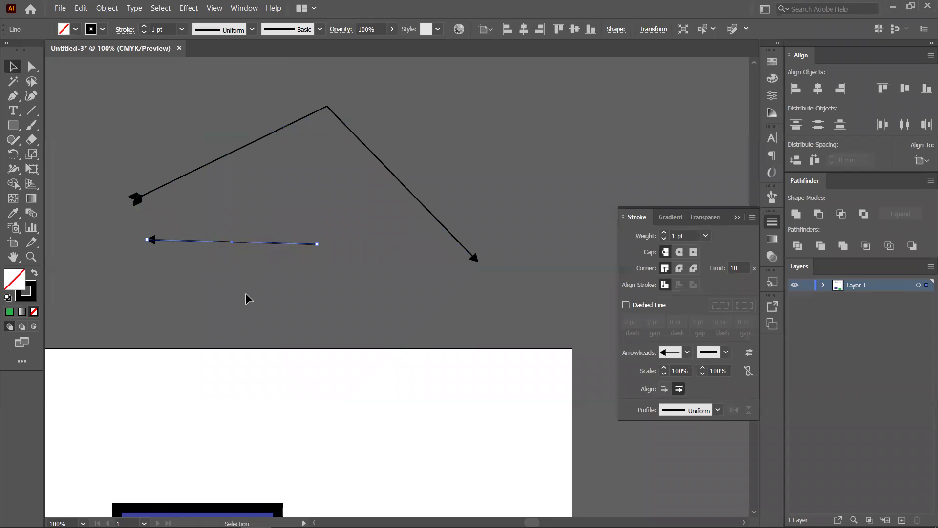
- Move the nearly horizontal arrow slightly to the right and swap its start and end arrowheads
click(254, 281)
drag(200, 243, 252, 253)
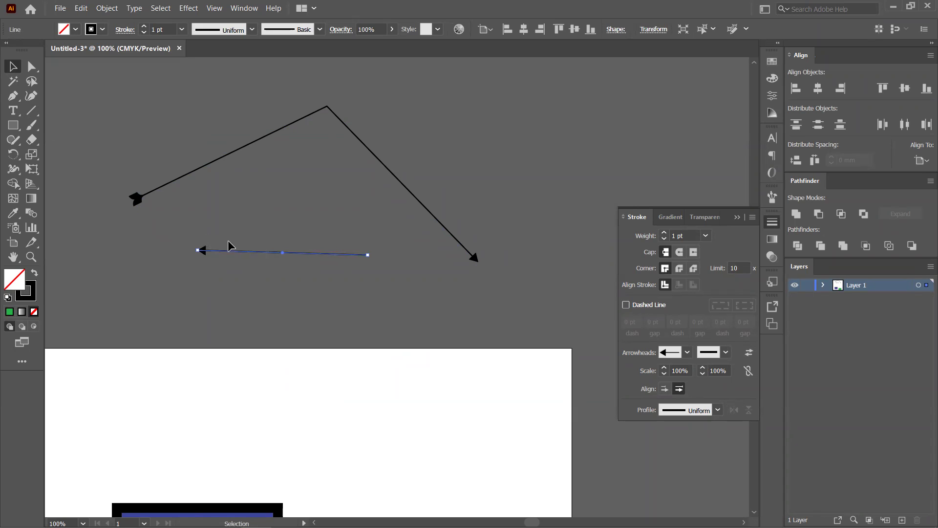
click(749, 352)
- Reverse the path direction of the nearly horizontal arrow line and deselect it
click(107, 8)
mouse_move(119, 261)
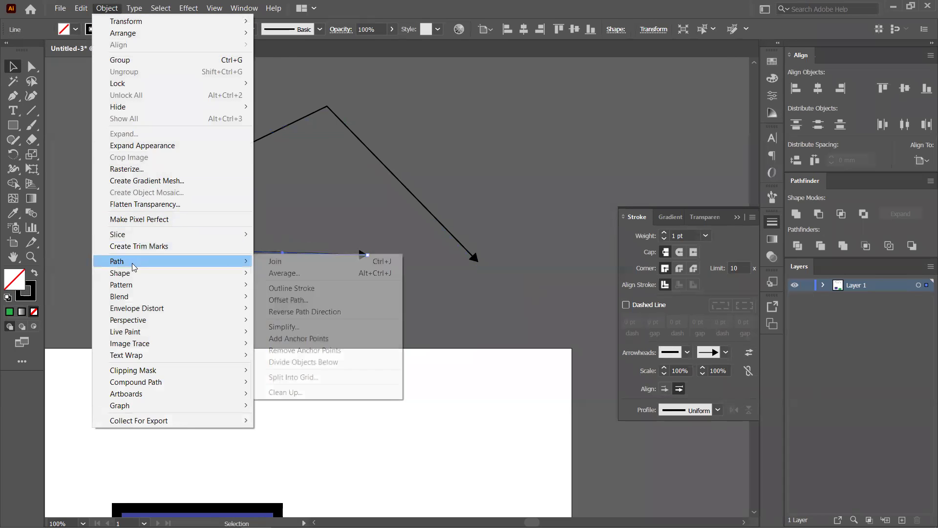
click(291, 312)
click(538, 278)
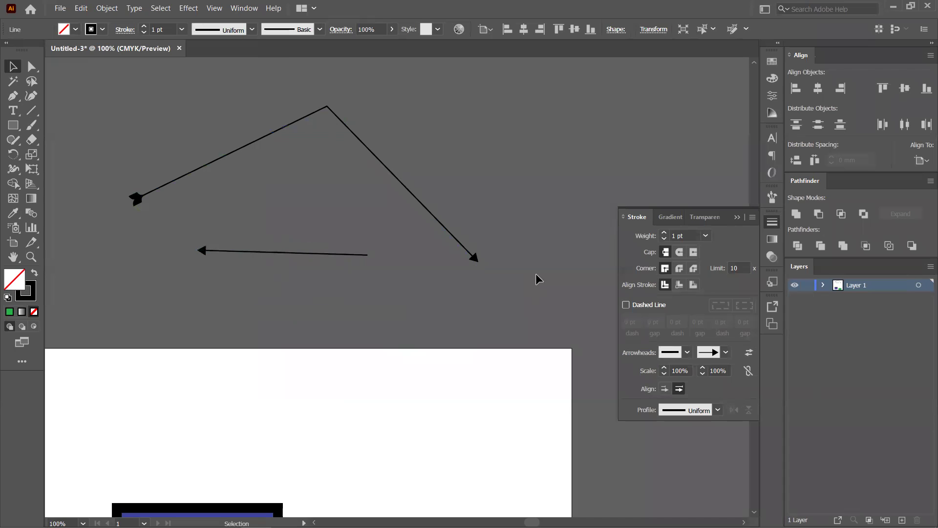
- Start Simplify on the angled arrow line and open its detailed settings
click(134, 8)
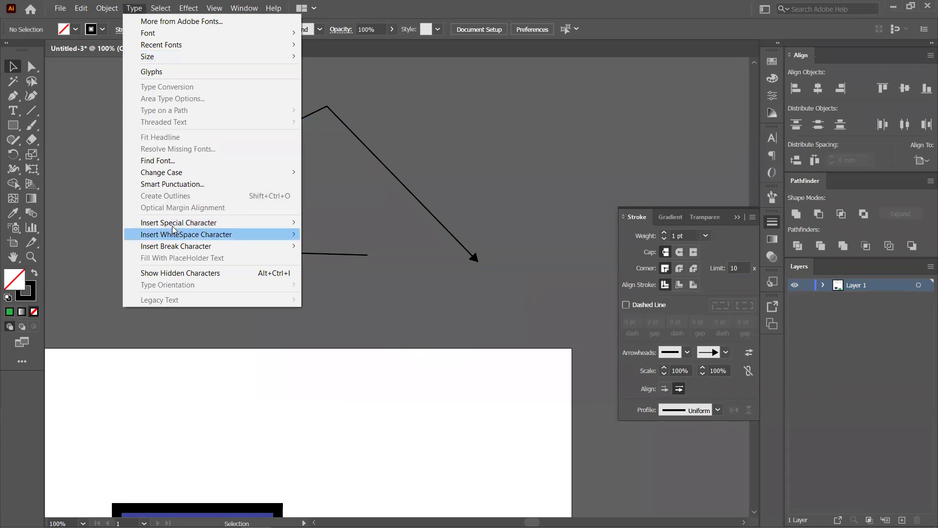
mouse_move(90, 10)
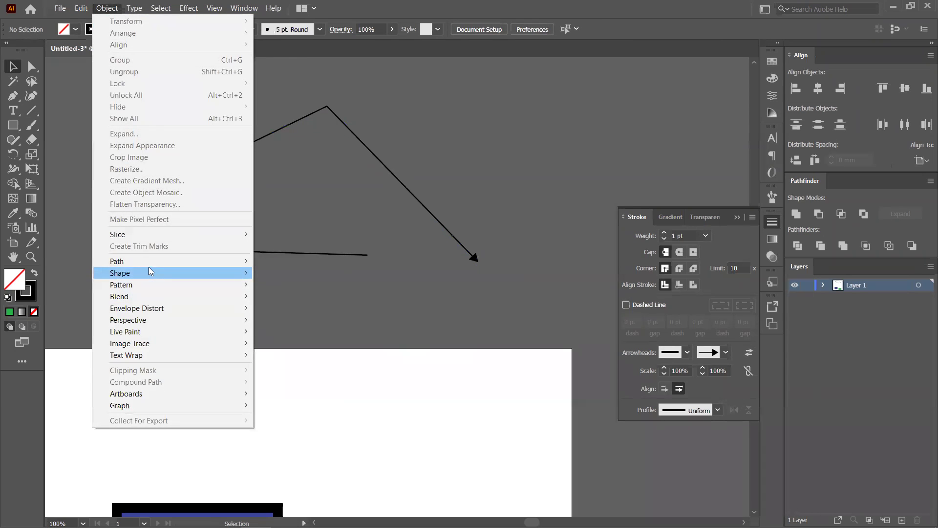
mouse_move(148, 264)
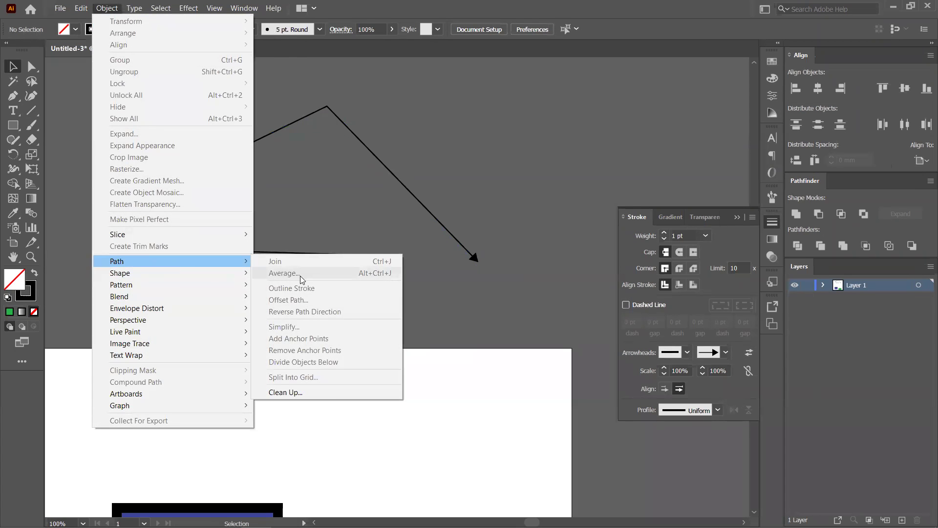
drag(303, 91, 357, 105)
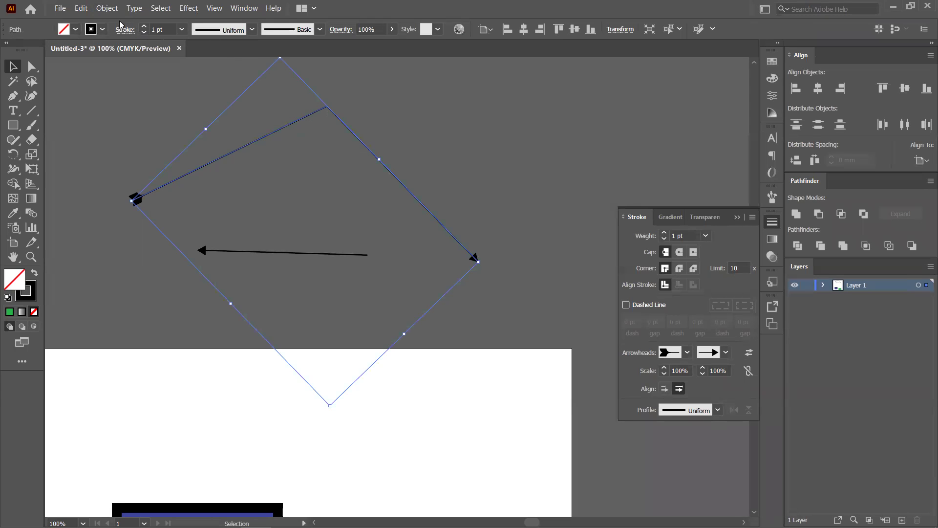
click(107, 8)
mouse_move(159, 263)
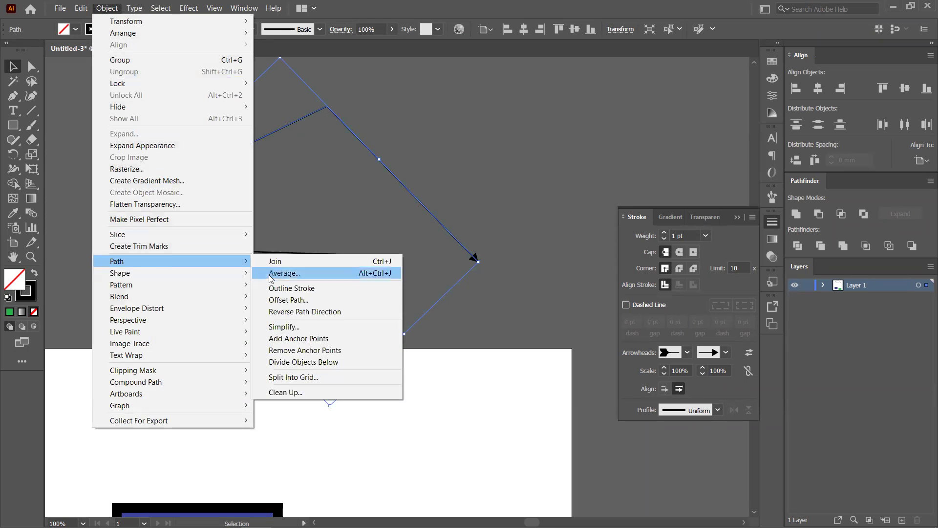
click(285, 326)
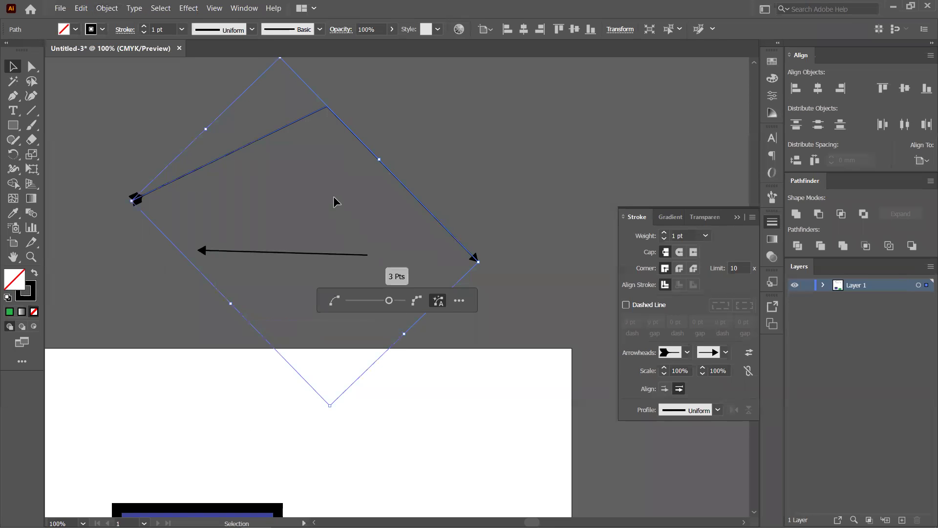
scroll(312, 210, up, 3)
scroll(313, 210, right, 2)
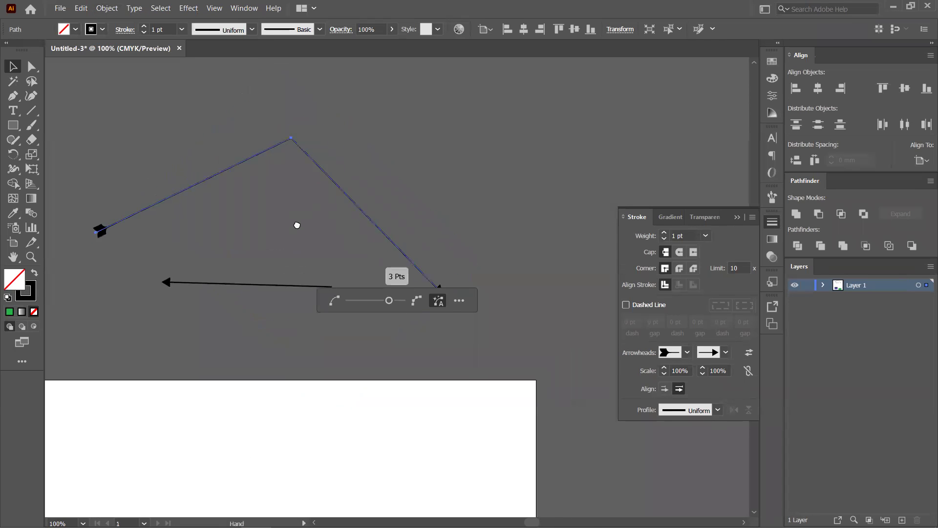
click(460, 302)
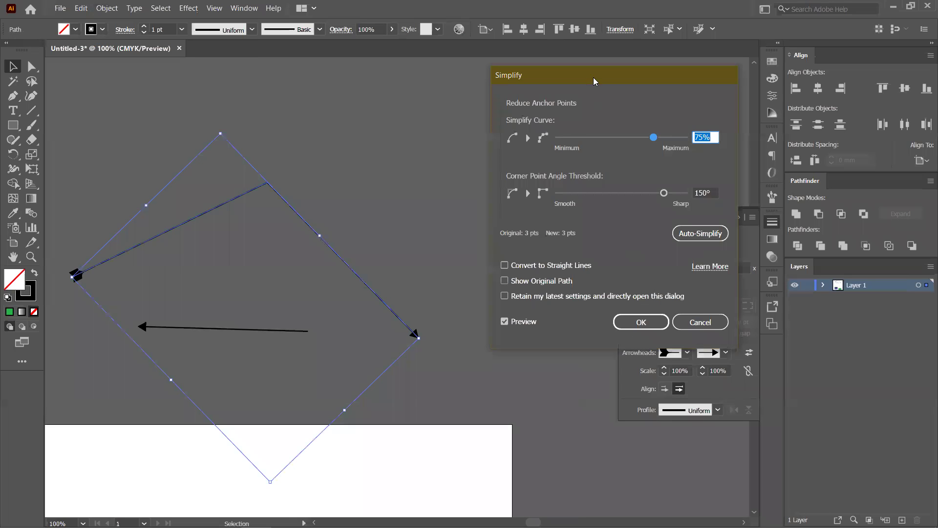
drag(581, 83, 552, 98)
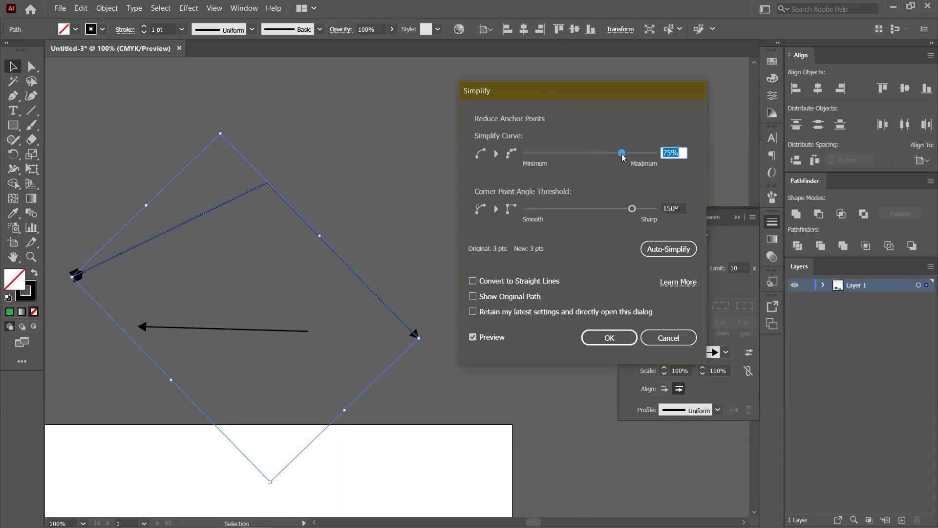
- Preview simplifying the angled arrow with the curve at 13% and the corner angle threshold at 44°, and cancel the change
drag(622, 154, 579, 155)
drag(589, 208, 562, 213)
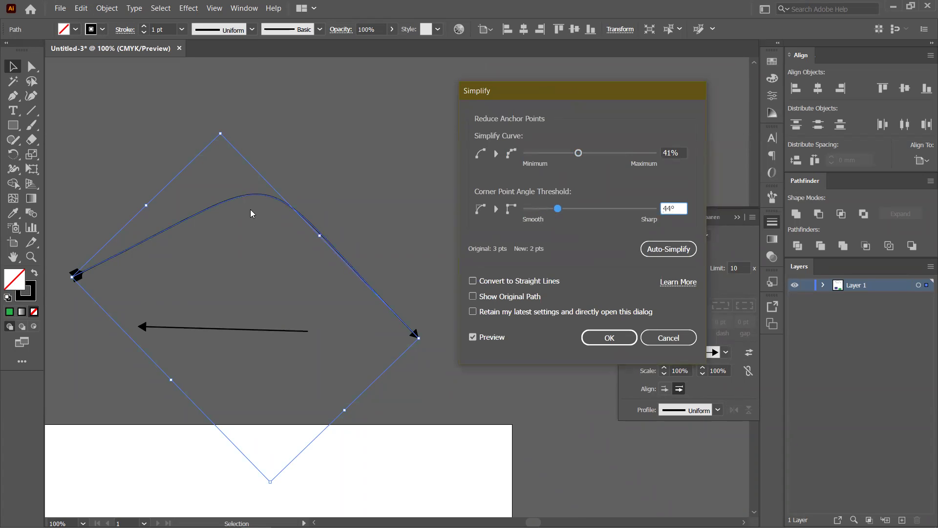
drag(580, 155, 661, 155)
drag(587, 152, 543, 160)
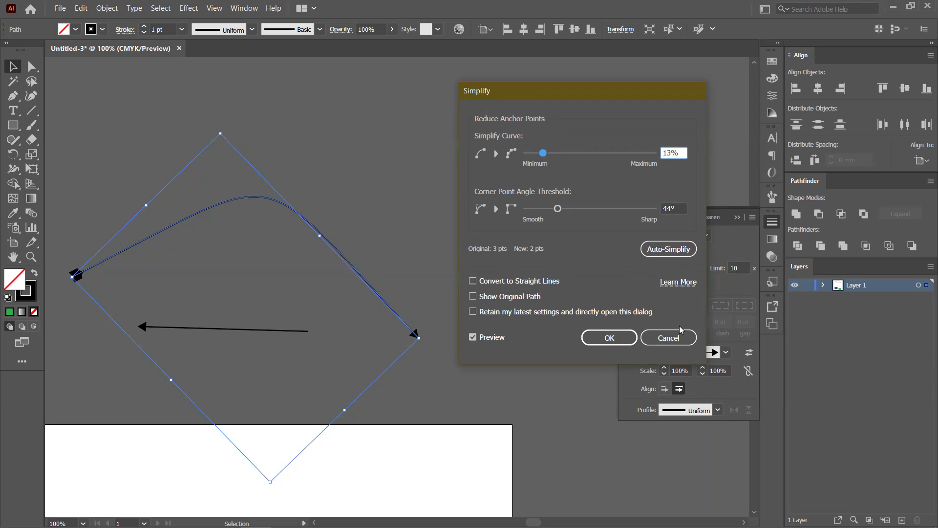
click(674, 337)
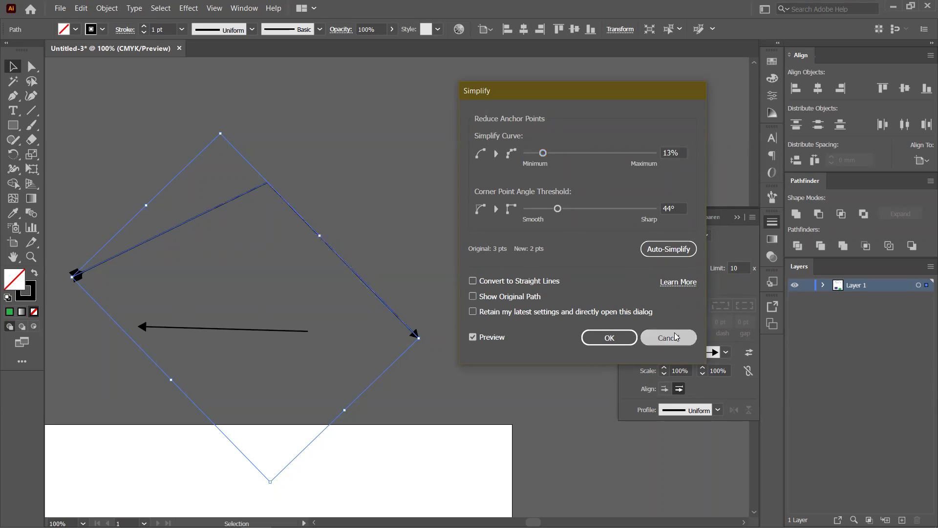
- Try rounding the corner of the angled arrow line with Direct Selection, and undo the rounding
click(306, 211)
drag(306, 211, 317, 202)
click(352, 185)
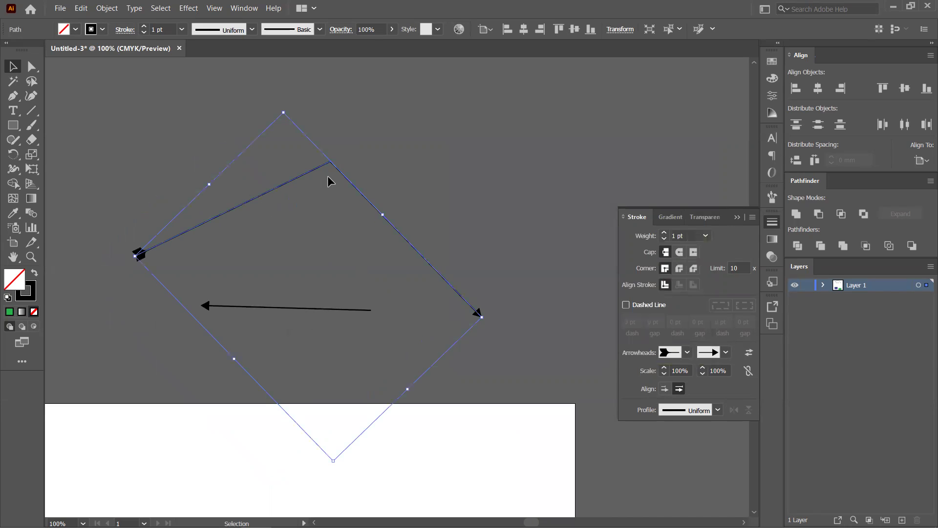
click(32, 67)
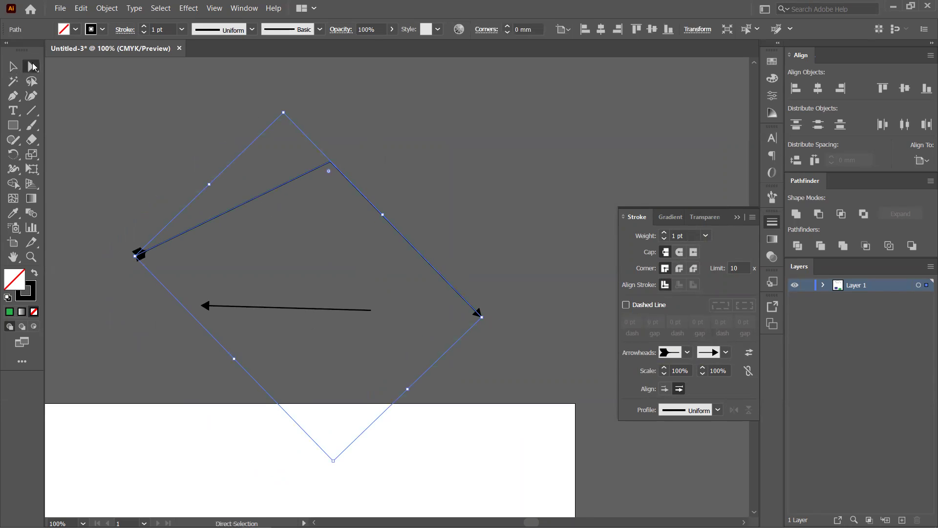
drag(328, 175, 317, 276)
key(ctrl+z)
click(131, 133)
click(107, 8)
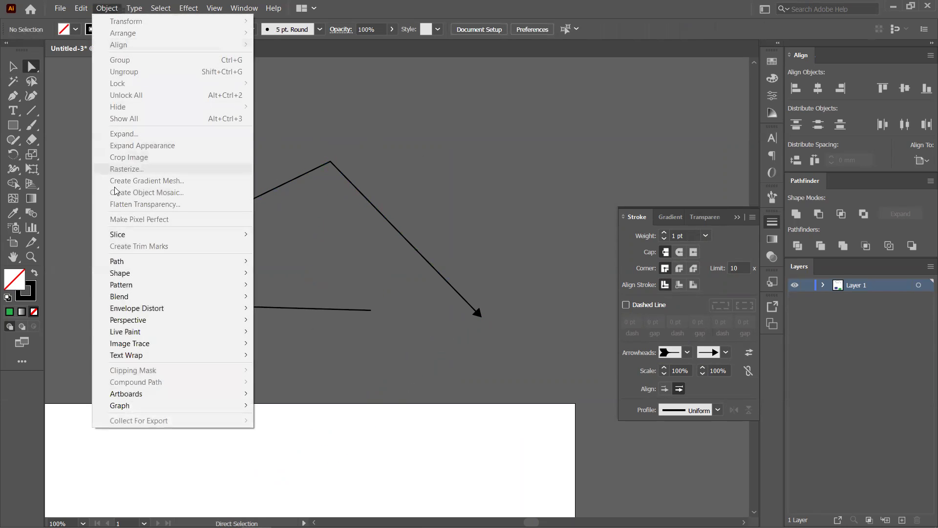
mouse_move(120, 261)
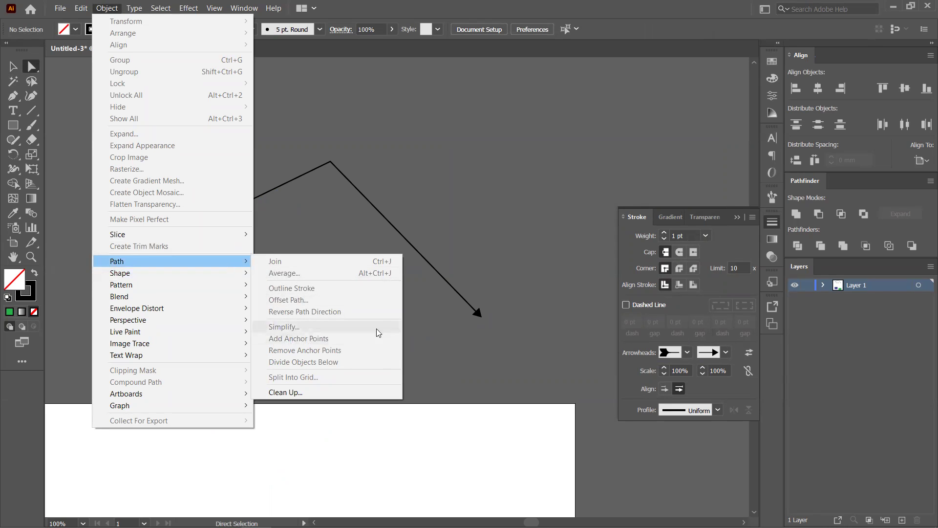
click(432, 333)
- Move the green rectangle down and slightly to the right, and fill it with the light orange swatch
drag(440, 388, 317, 79)
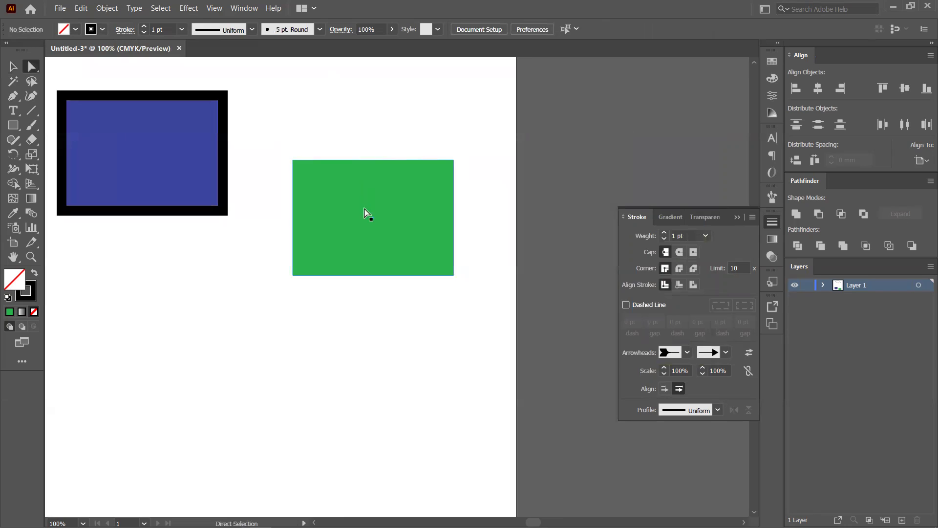
click(380, 242)
drag(381, 242, 406, 273)
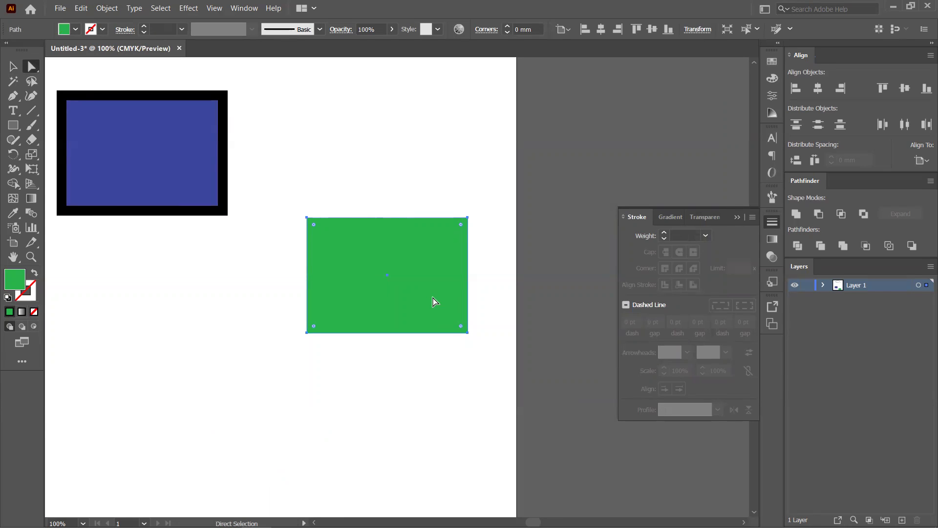
drag(436, 286, 396, 289)
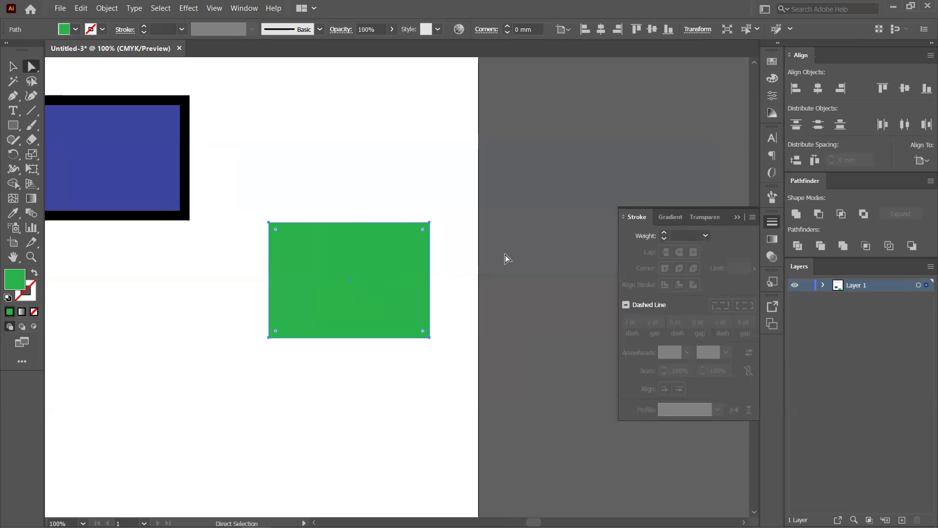
click(774, 63)
click(773, 64)
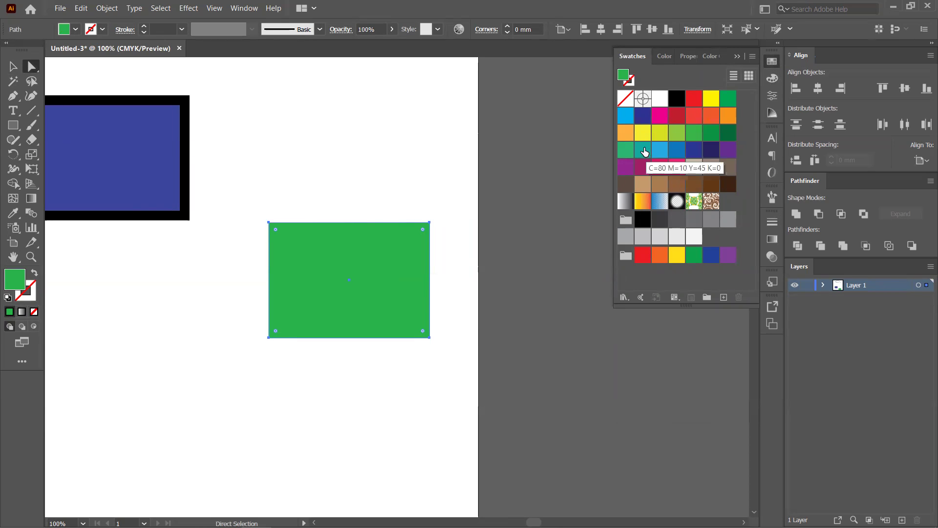
click(626, 132)
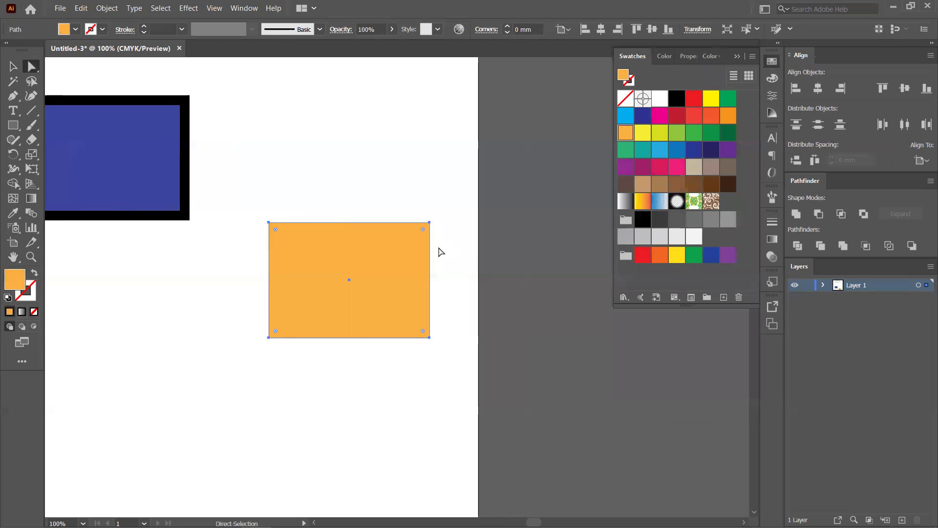
- Add anchor points midway along each side of the orange rectangle using Add Anchor Points
scroll(276, 265, up, 1)
key(a)
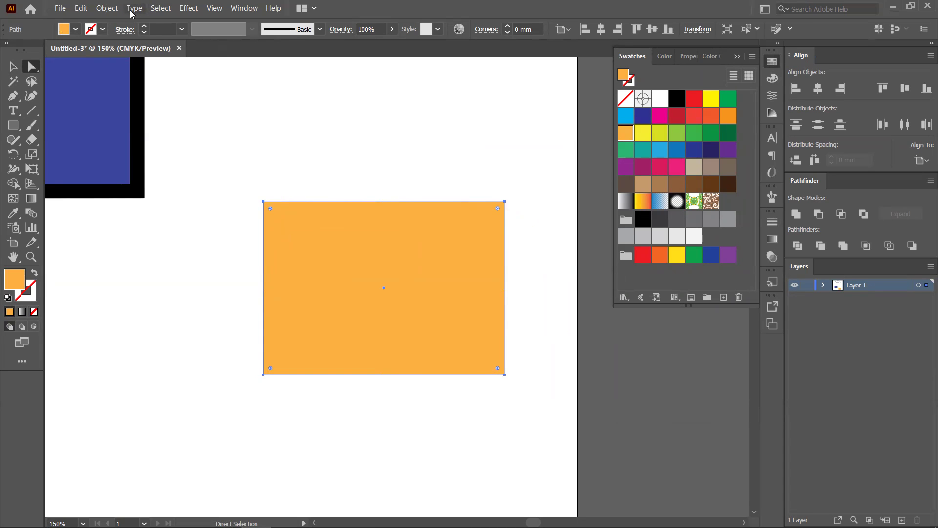
click(107, 9)
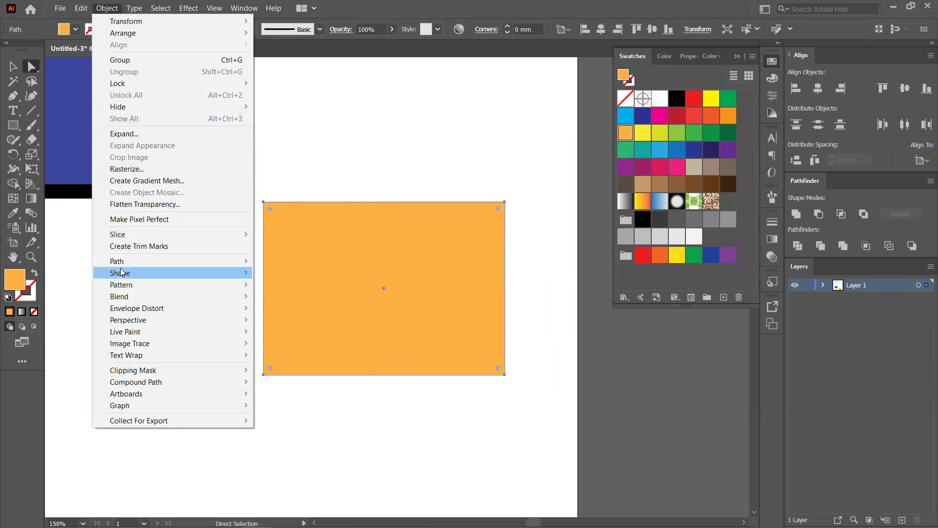
mouse_move(134, 262)
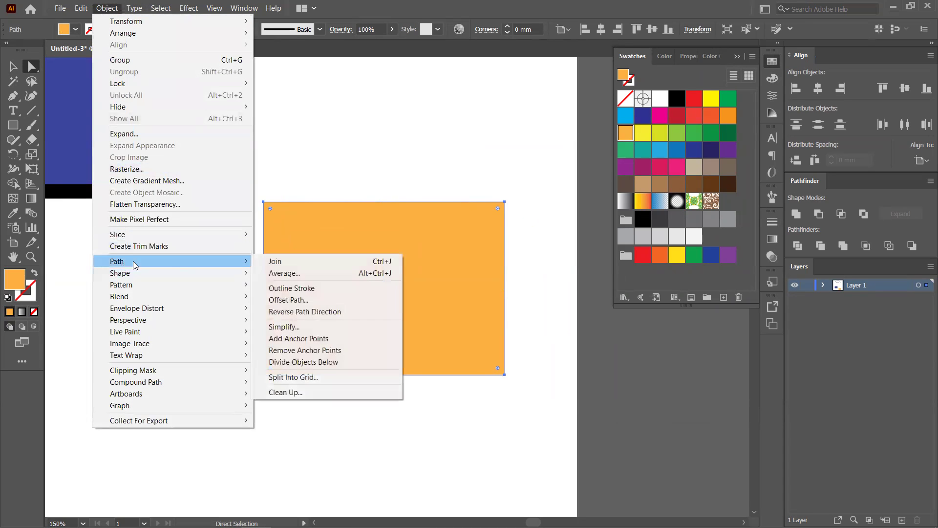
click(316, 342)
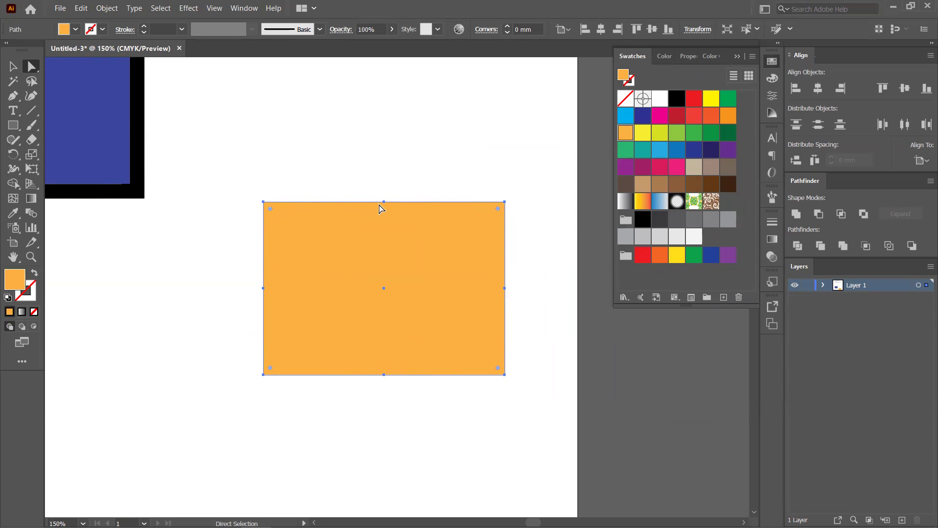
- Reshape the orange rectangle by moving its top midpoint up, its bottom midpoint inward and both side midpoints outward
drag(385, 201, 388, 120)
click(386, 376)
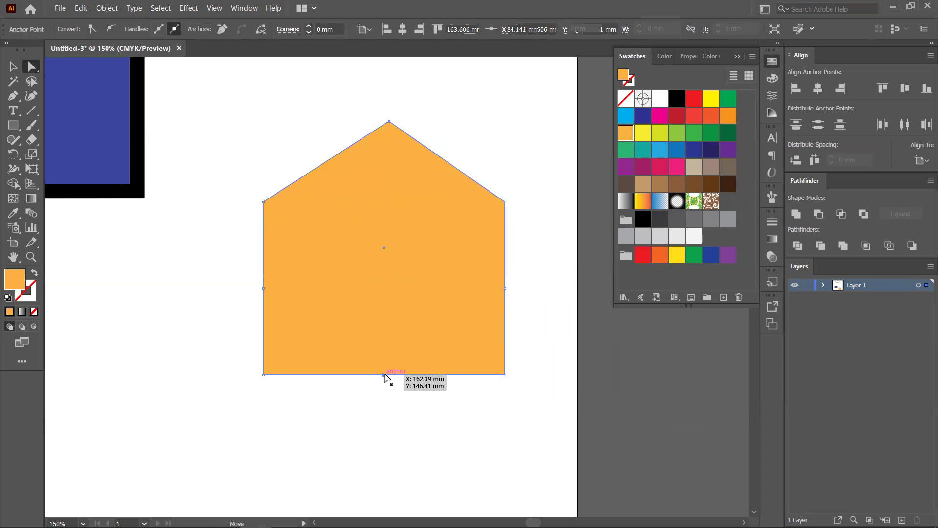
drag(385, 377, 392, 285)
drag(263, 289, 214, 298)
drag(505, 288, 569, 294)
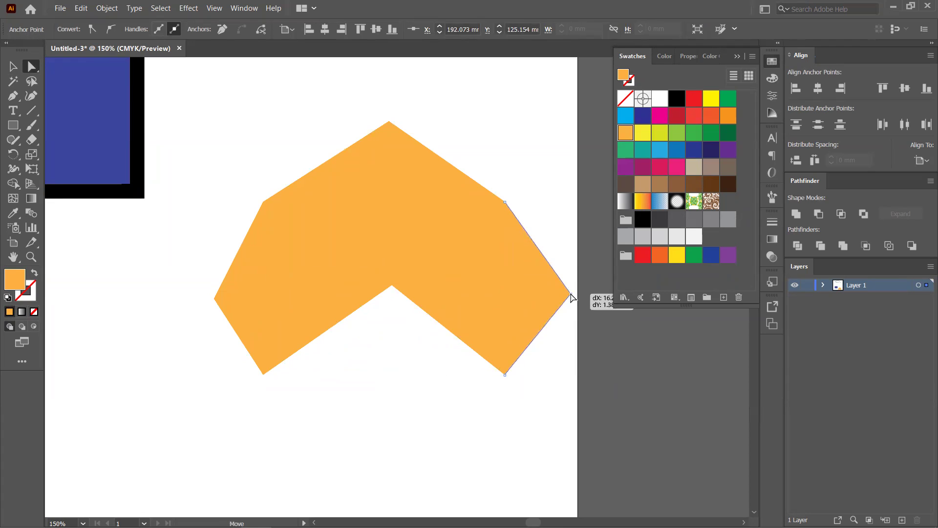
- Select the whole reshaped orange polygon and add another set of anchor points midway along its edges
click(510, 264)
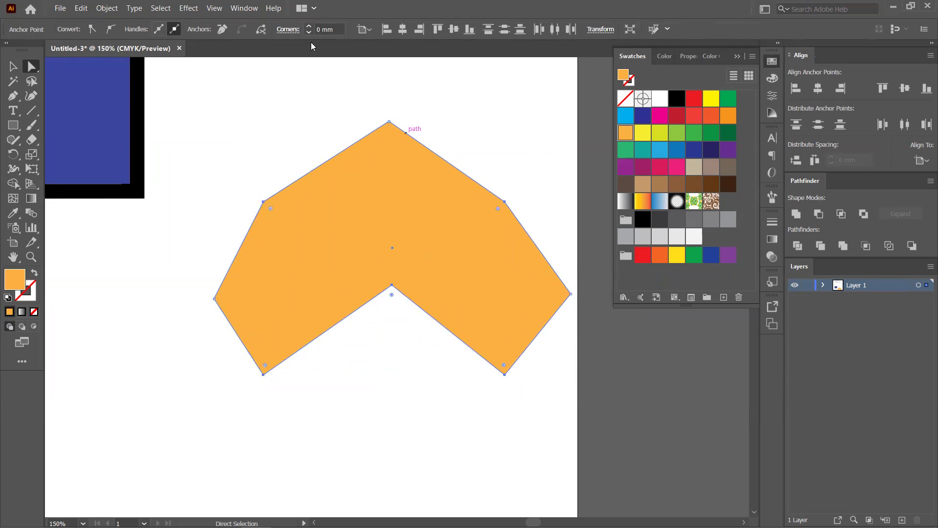
click(107, 9)
click(384, 114)
click(380, 201)
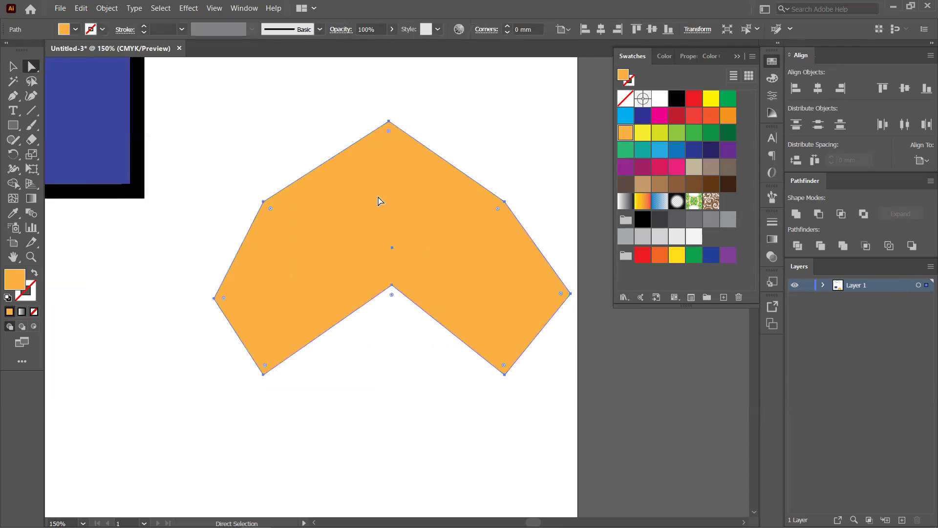
click(117, 10)
mouse_move(151, 262)
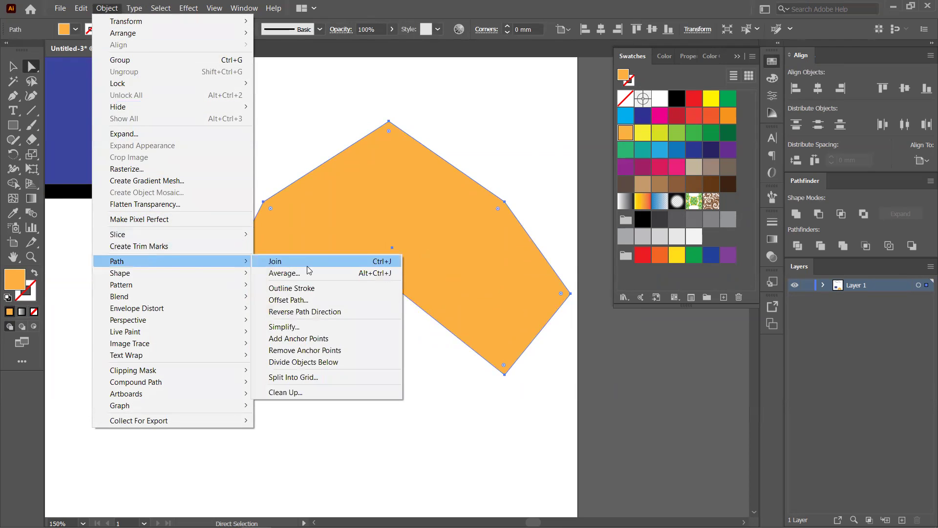
click(315, 338)
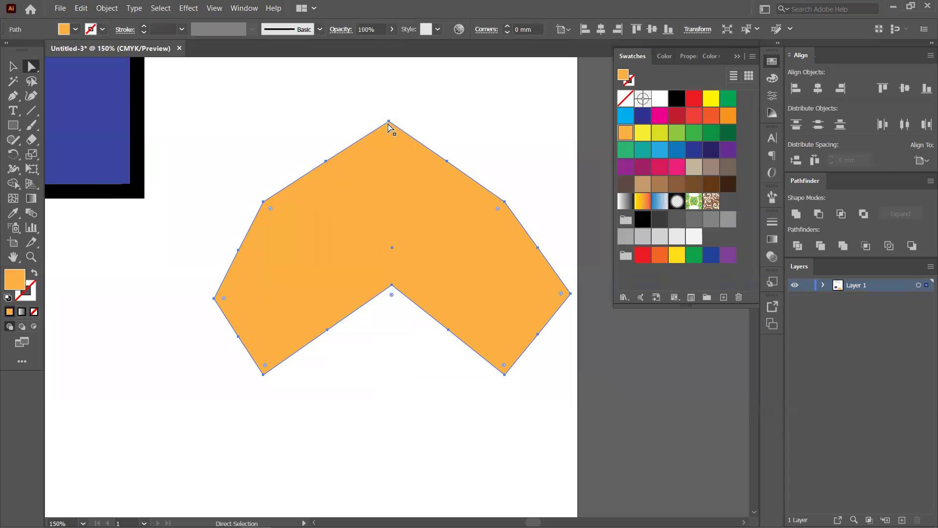
- Reshape the orange polygon by moving the new midpoints along its upper, side and lower edges outward
drag(337, 182, 283, 130)
drag(228, 245, 203, 229)
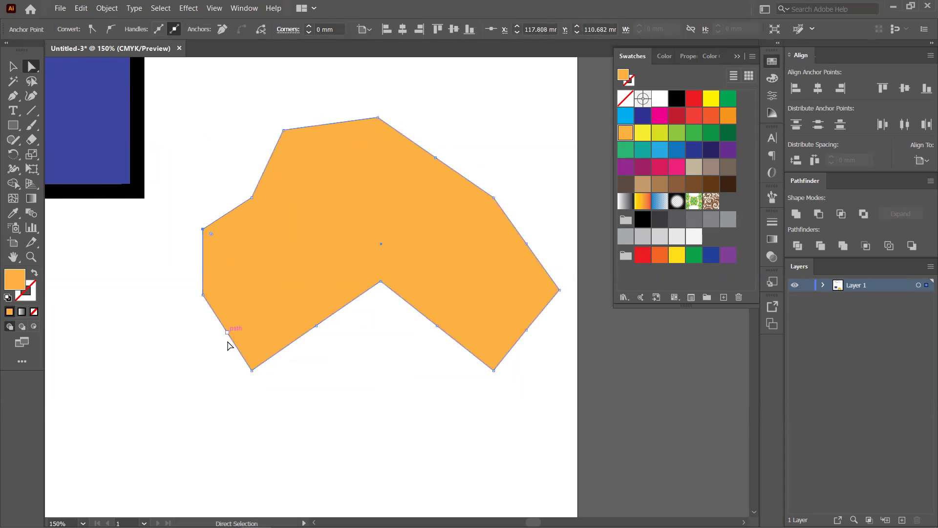
drag(227, 332, 195, 357)
drag(316, 325, 335, 357)
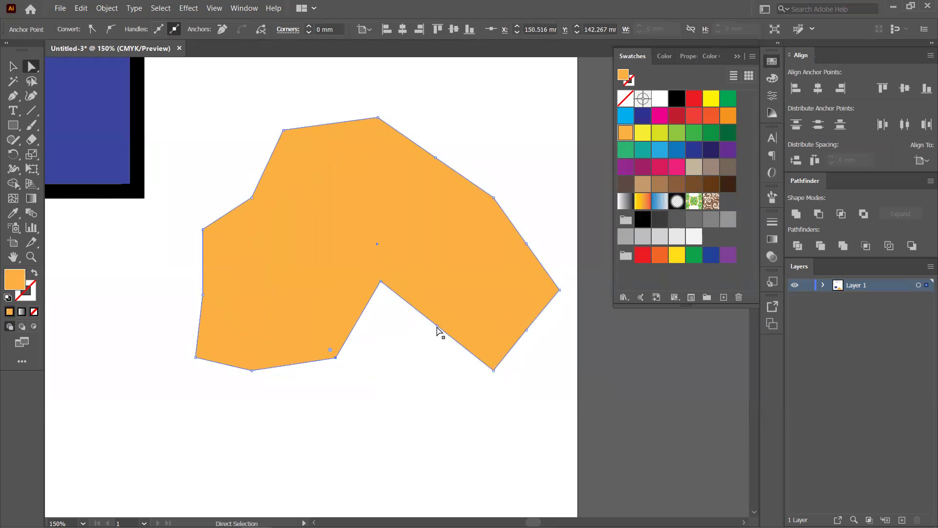
click(428, 346)
drag(425, 356, 425, 357)
drag(522, 332, 546, 347)
drag(526, 244, 551, 227)
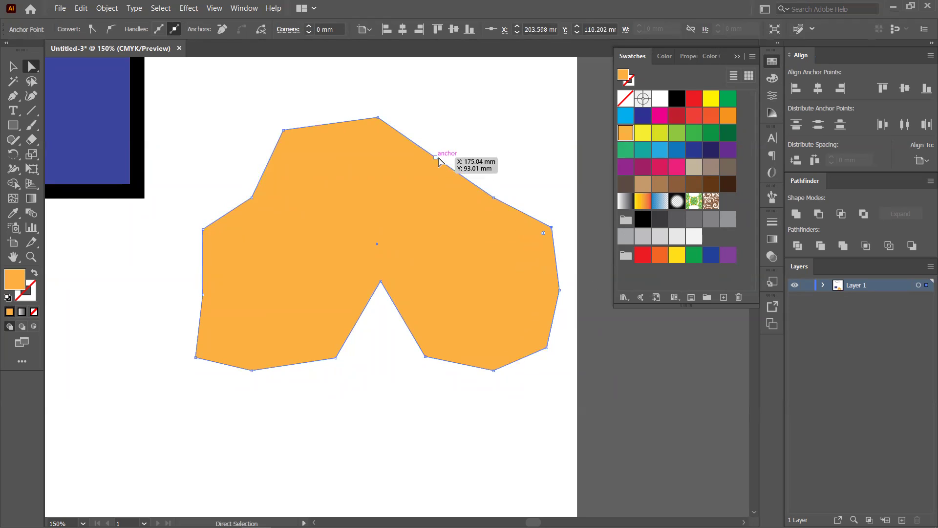
drag(436, 157, 470, 120)
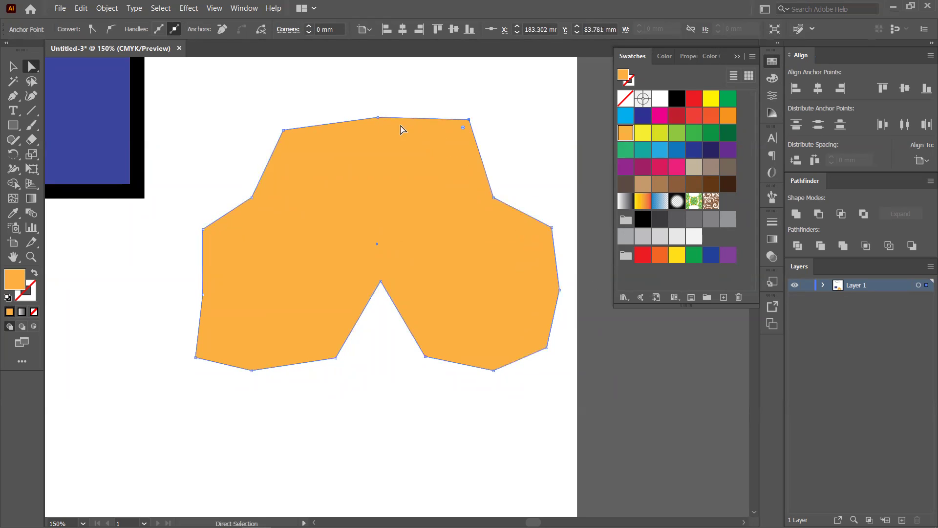
- Convert the orange shape's two upper corners and top anchor to smooth points, and raise the top anchor into a rounded peak
click(110, 28)
click(284, 130)
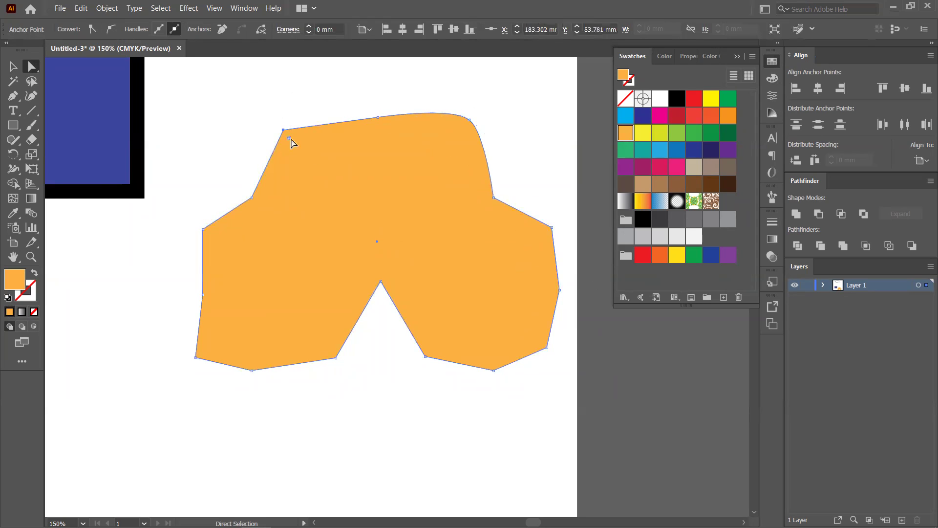
click(110, 28)
drag(303, 116, 316, 108)
click(386, 115)
click(378, 118)
drag(378, 117, 377, 83)
mouse_move(317, 144)
mouse_down()
mouse_move(342, 142)
mouse_move(307, 139)
mouse_up()
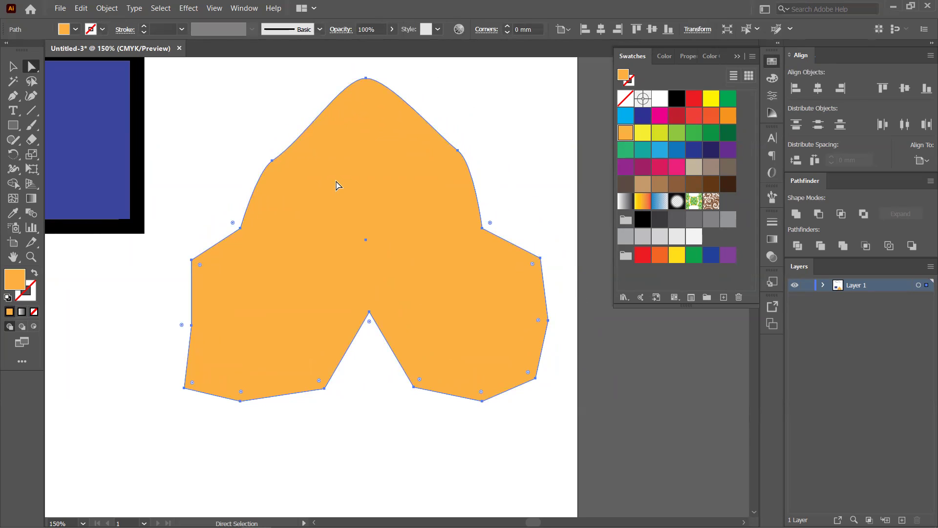
- Delete the orange shape, draw a new rectangle in its place and fill it with the light green swatch
key(Delete)
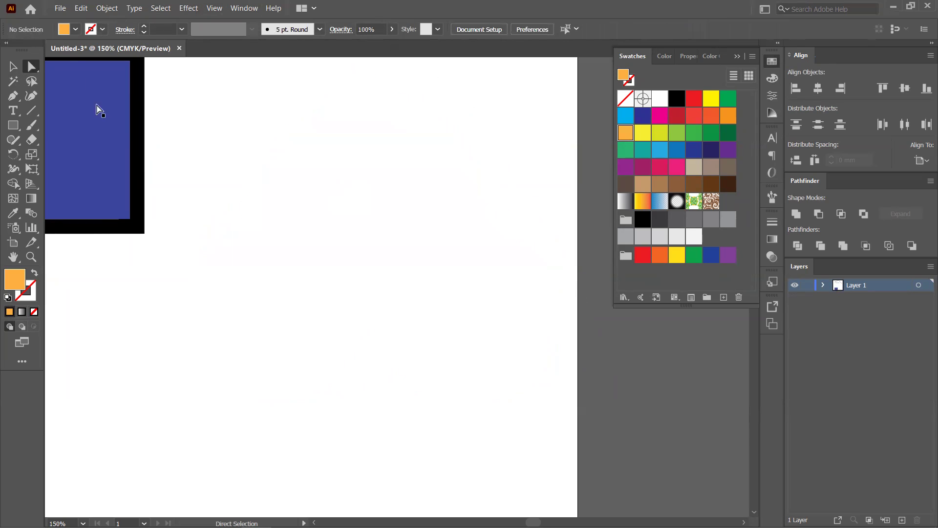
click(14, 130)
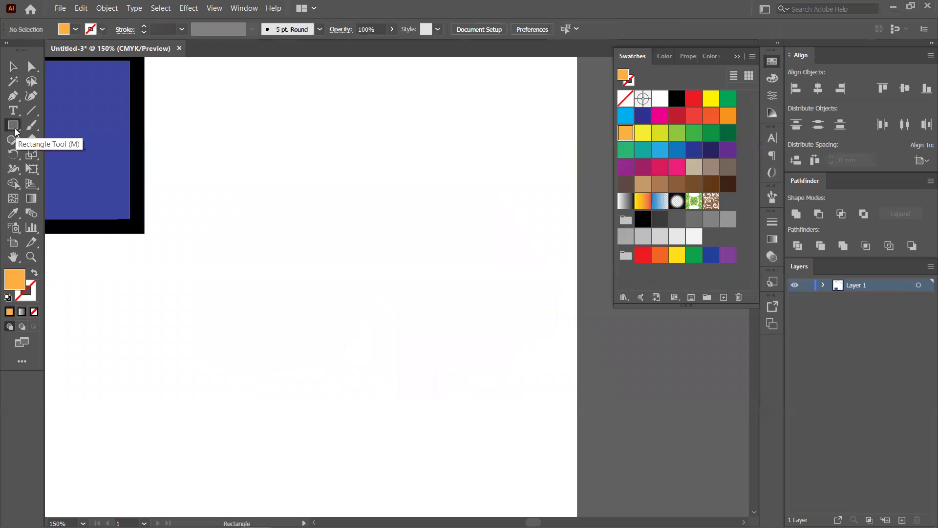
right_click(15, 129)
drag(236, 163, 446, 335)
click(676, 137)
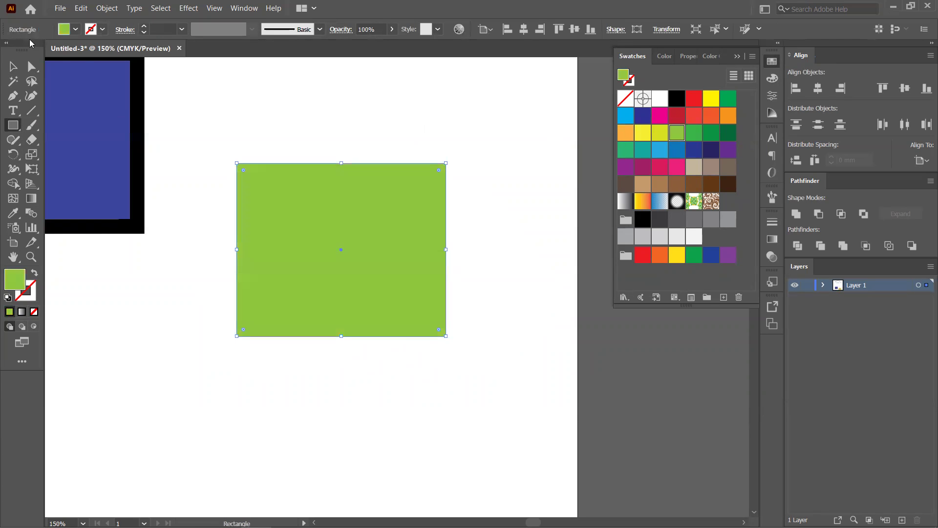
click(13, 67)
click(115, 10)
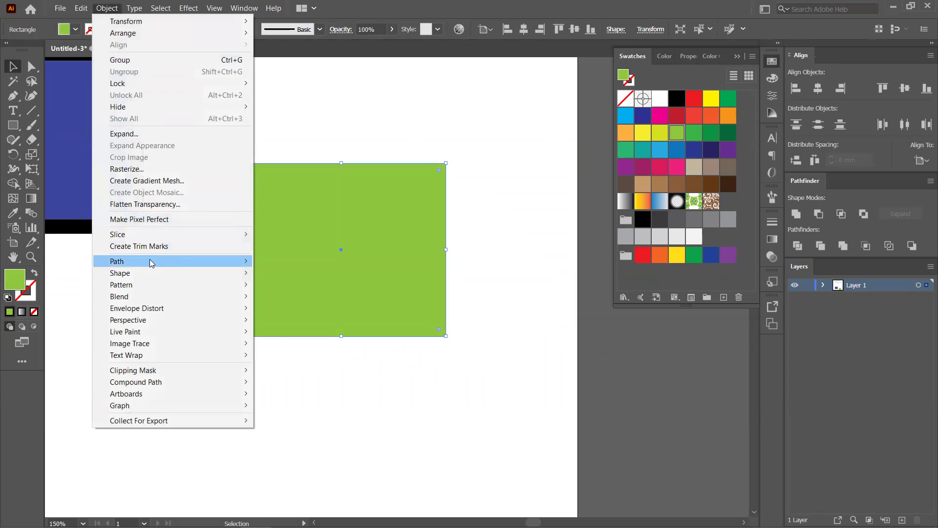
mouse_move(150, 259)
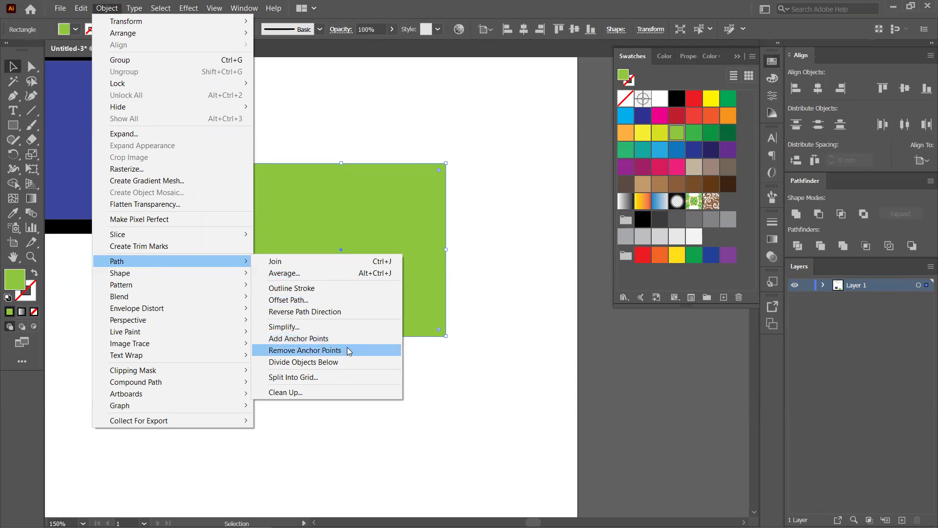
click(308, 199)
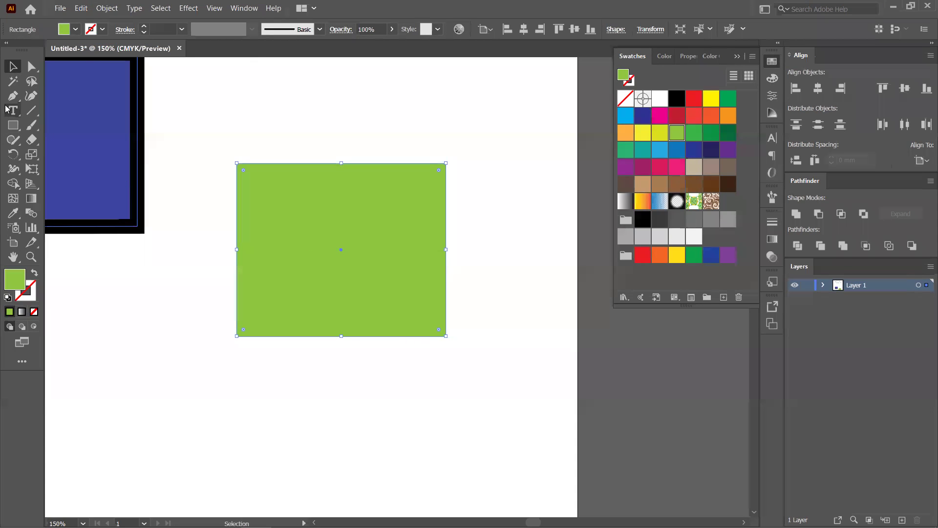
- Add extra anchor points with the Pen tool along the green rectangle's top, left and bottom edges
key(p)
click(276, 163)
click(335, 164)
click(237, 192)
click(237, 238)
click(236, 293)
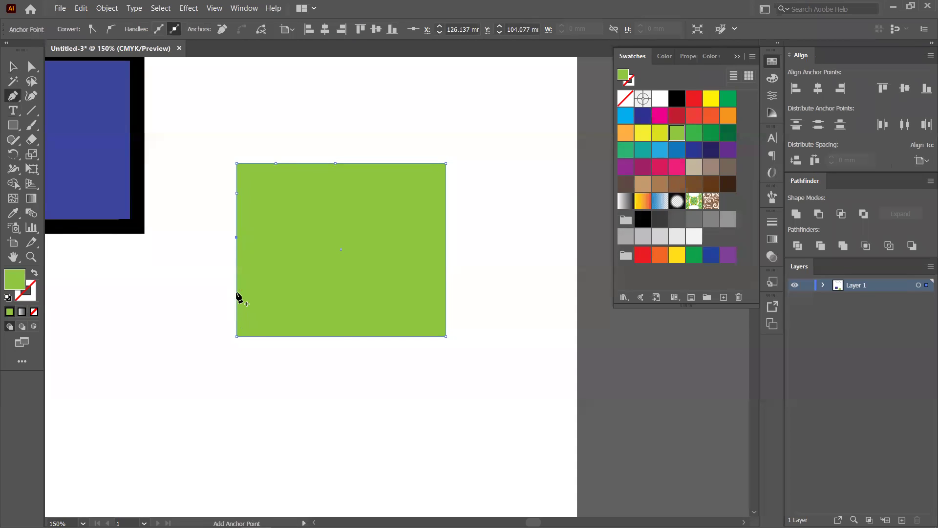
click(335, 336)
click(13, 67)
click(178, 131)
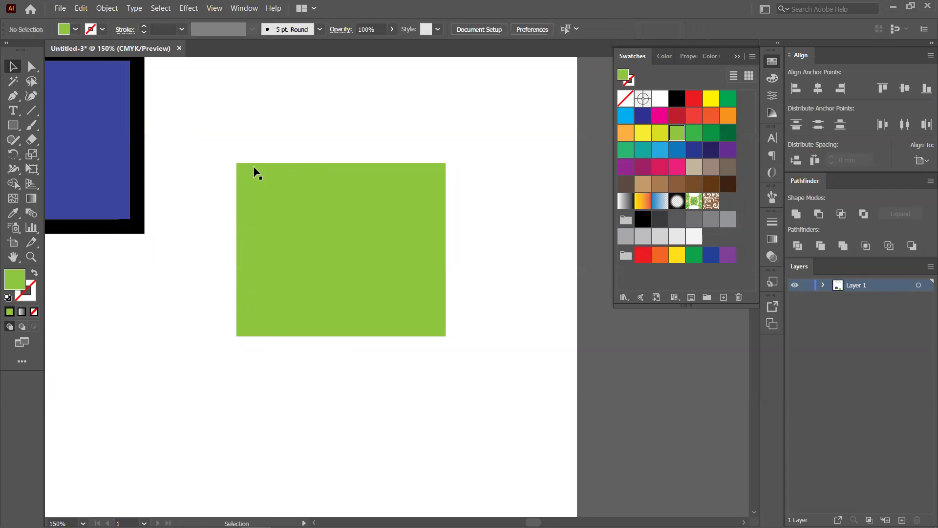
- Try Remove Anchor Points on the directly selected points of the green rectangle's left part, and undo the removal
click(32, 66)
drag(203, 133, 294, 347)
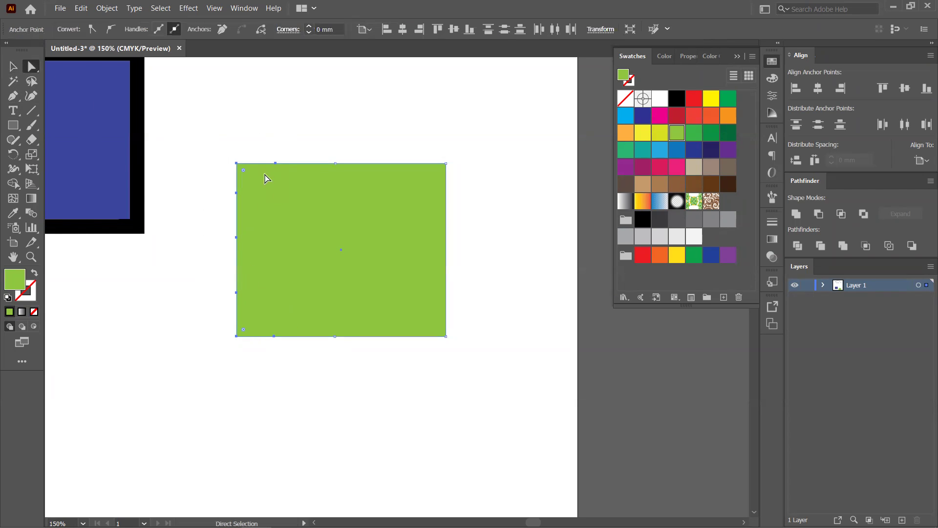
click(108, 9)
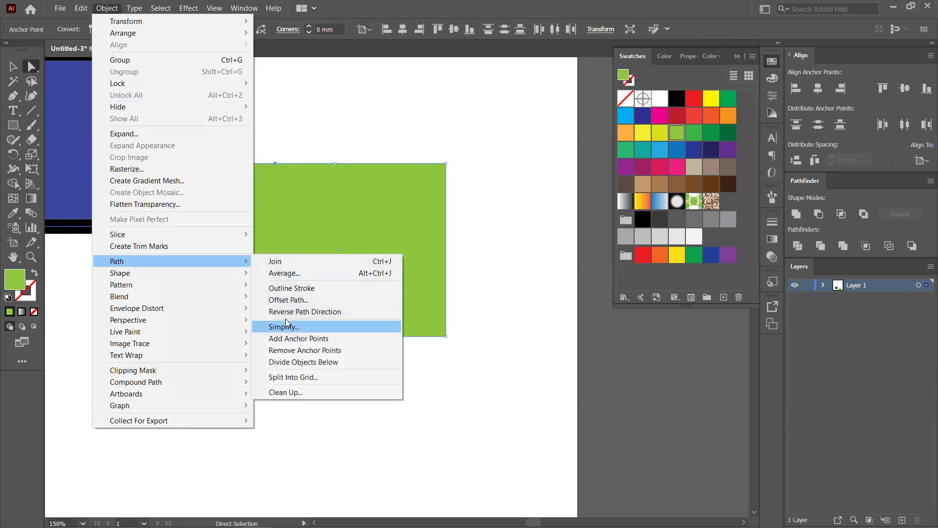
click(313, 350)
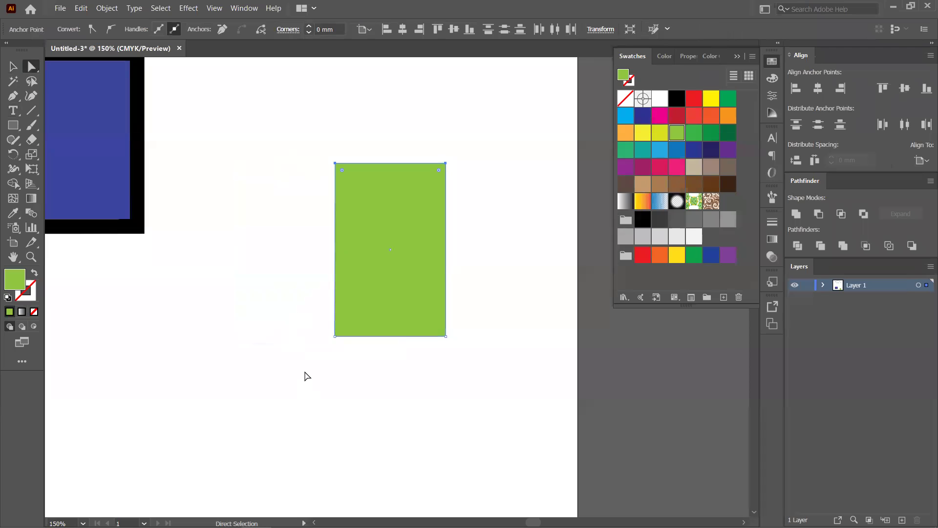
key(ctrl+z)
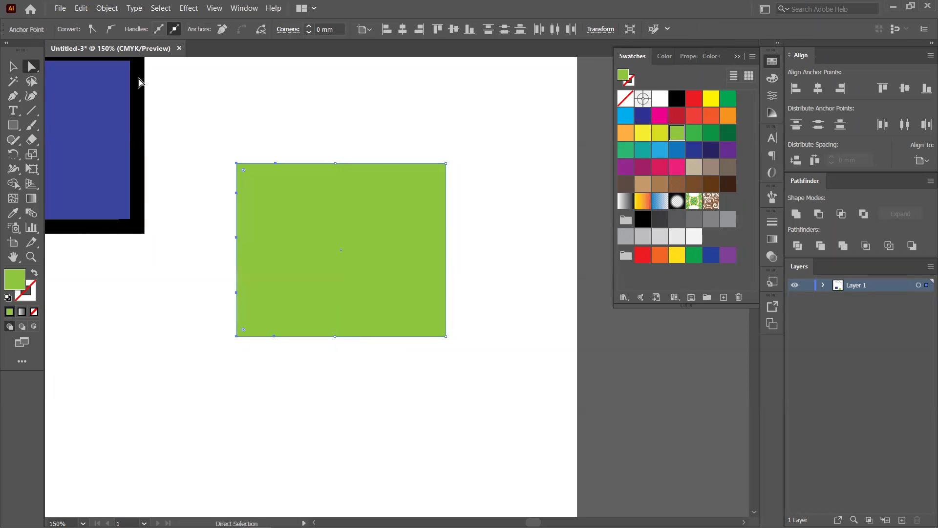
click(107, 8)
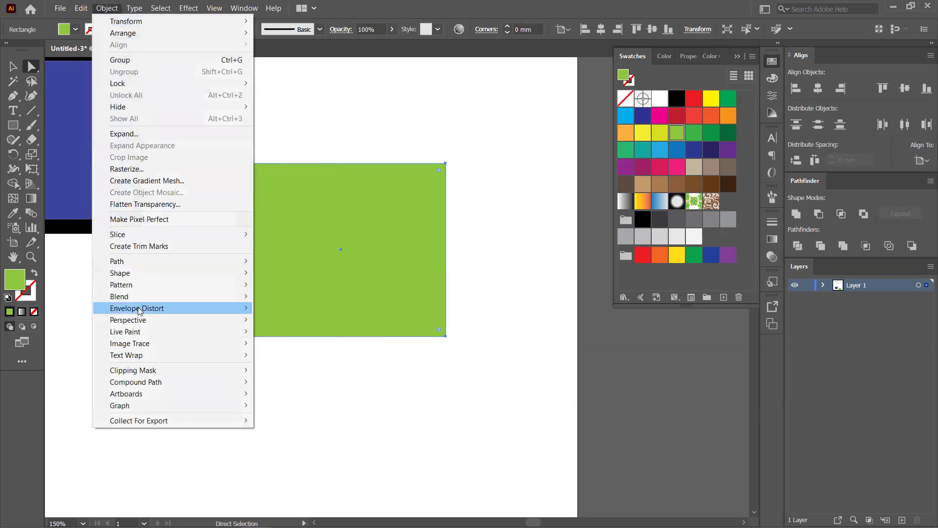
mouse_move(126, 261)
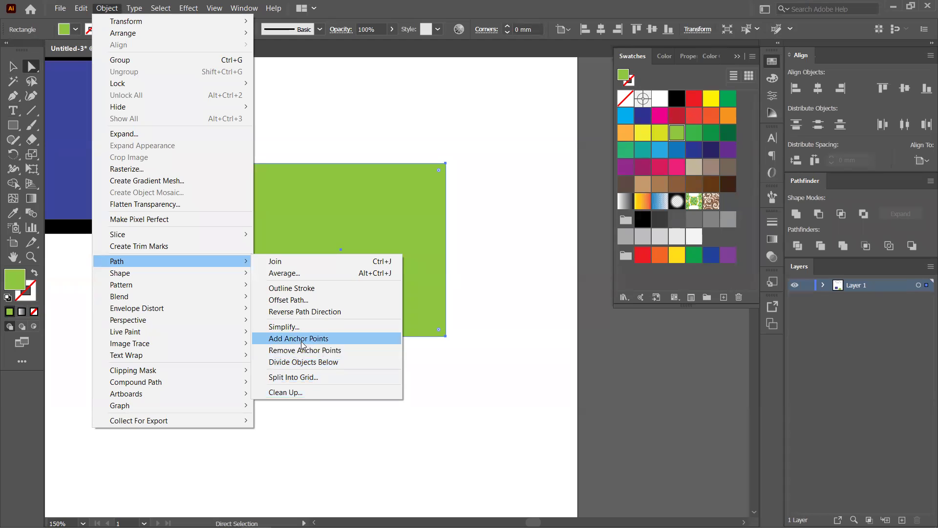
click(321, 364)
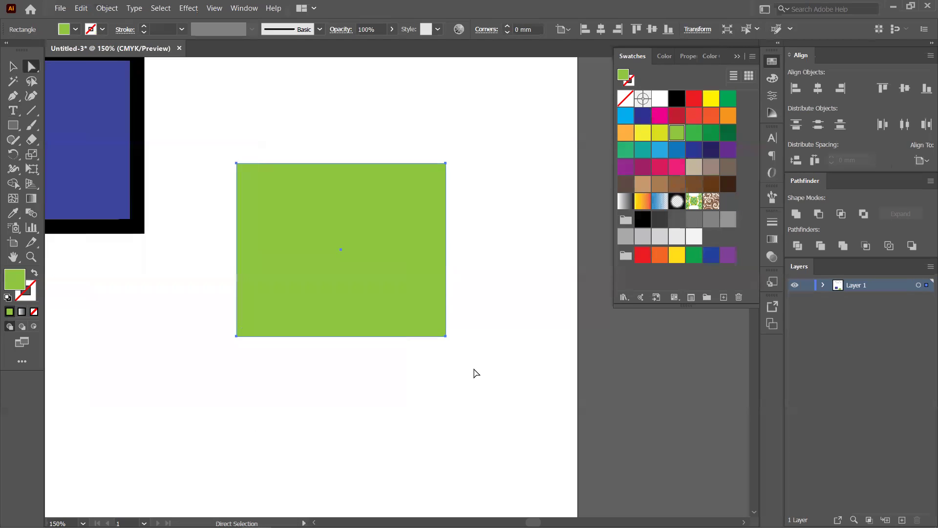
- Delete the blue rectangle with the black border and all the arrow lines above the artboard
scroll(321, 283, down, 4)
drag(220, 215, 277, 289)
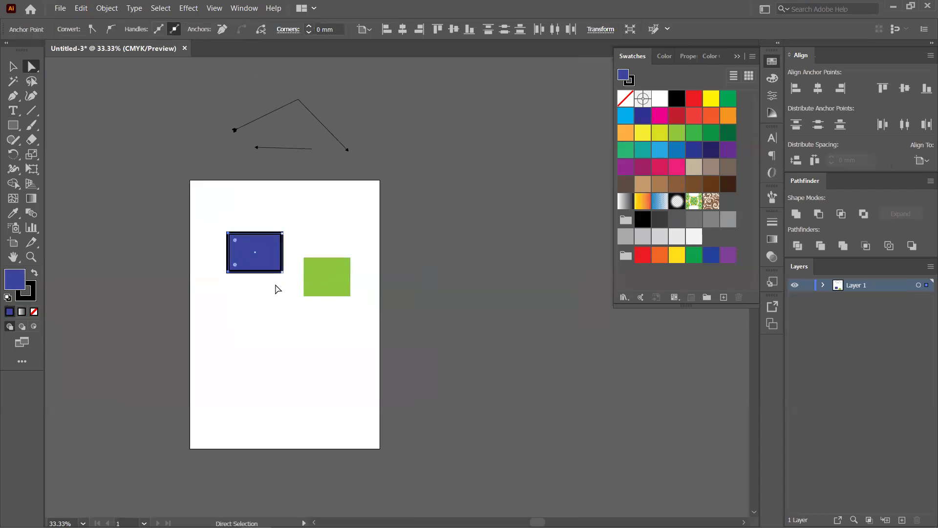
key(ctrl+alt+j)
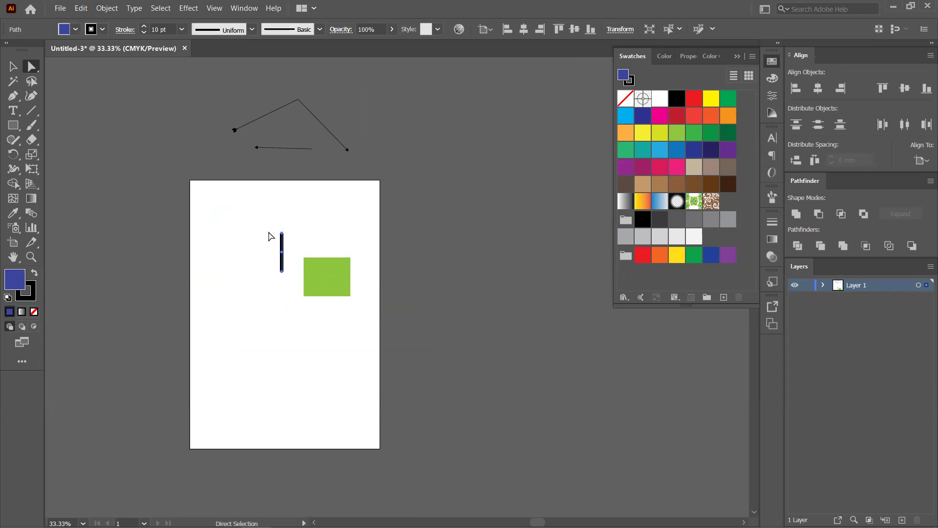
key(Delete)
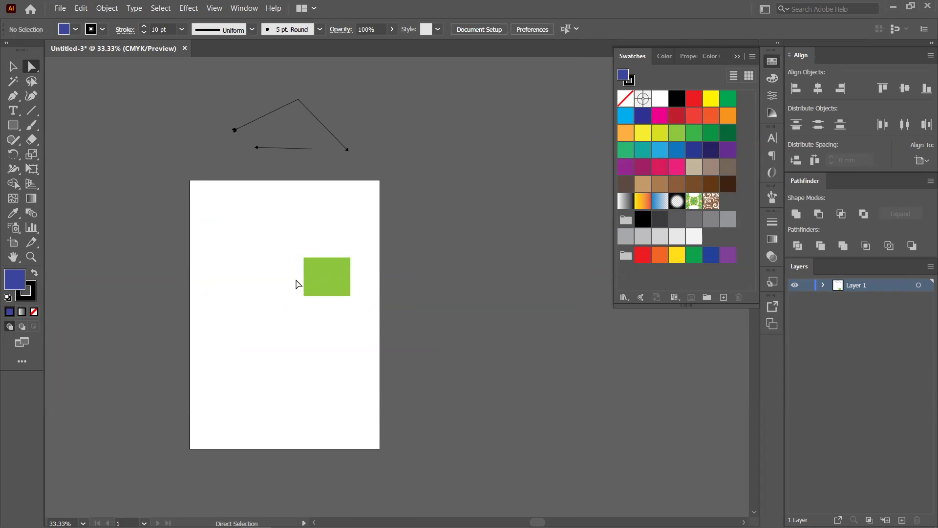
drag(202, 111, 391, 162)
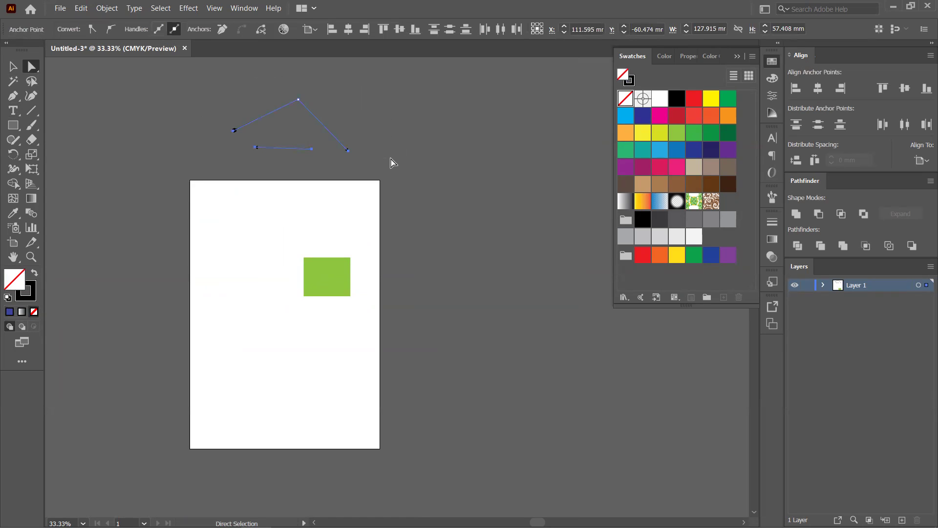
key(Delete)
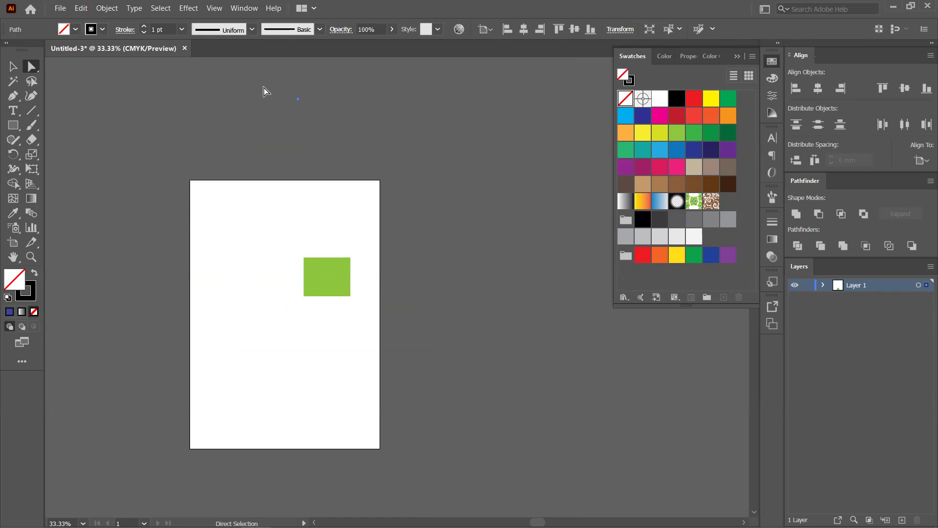
key(Delete)
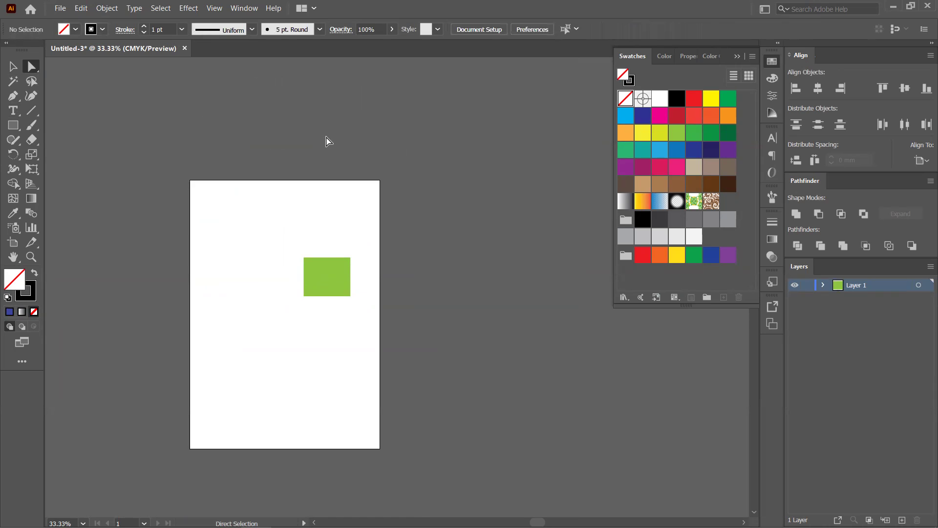
- Move the green rectangle to the artboard's upper-left corner and deselect it
drag(331, 279, 236, 205)
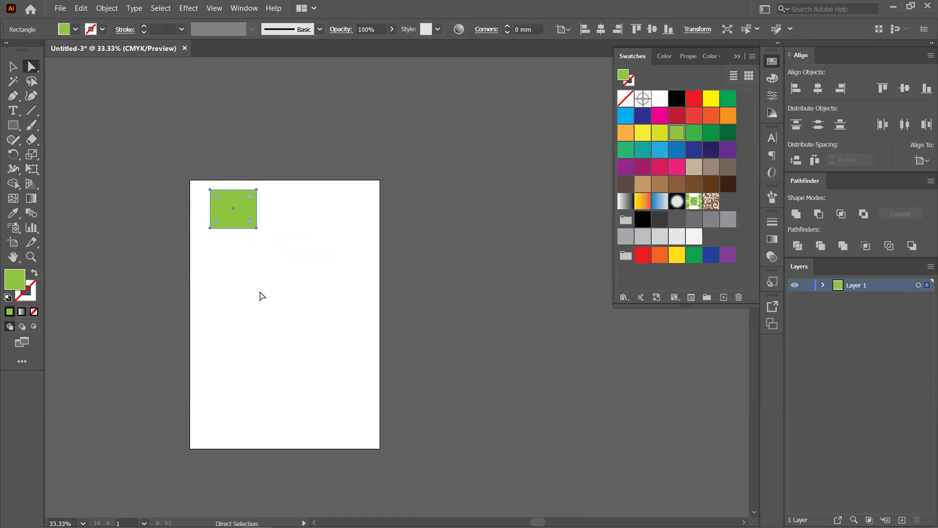
click(268, 295)
scroll(263, 284, down, 1)
scroll(267, 285, up, 1)
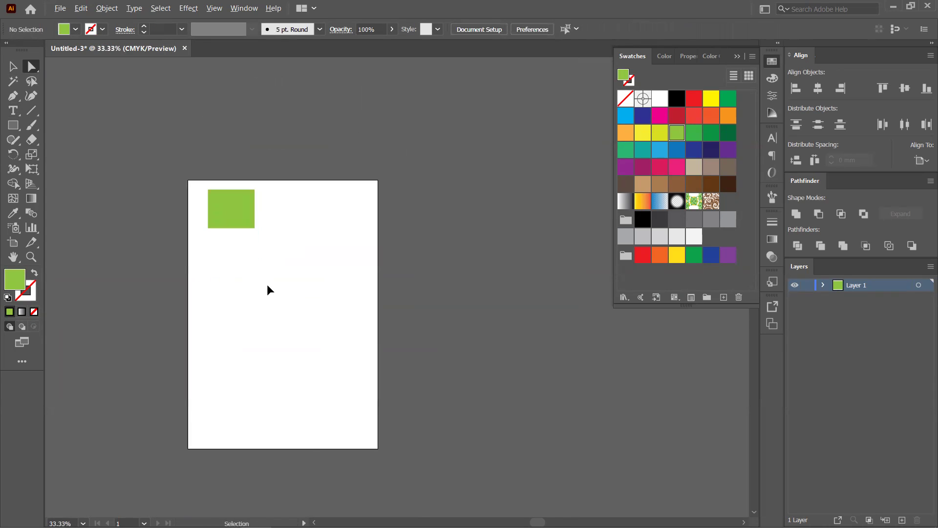
scroll(267, 283, up, 1)
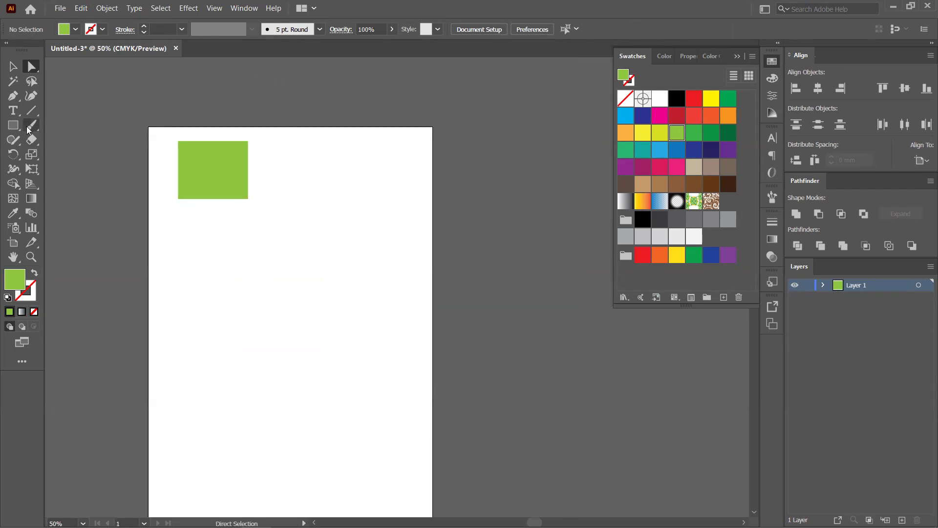
- Draw a large green circle below the rectangle and place a copy overlapping it, shifted slightly to the right
drag(13, 129, 45, 153)
mouse_move(242, 280)
mouse_down()
mouse_move(204, 227)
mouse_move(153, 193)
mouse_move(243, 289)
mouse_move(222, 252)
mouse_move(231, 252)
mouse_up()
click(13, 65)
drag(190, 191, 237, 254)
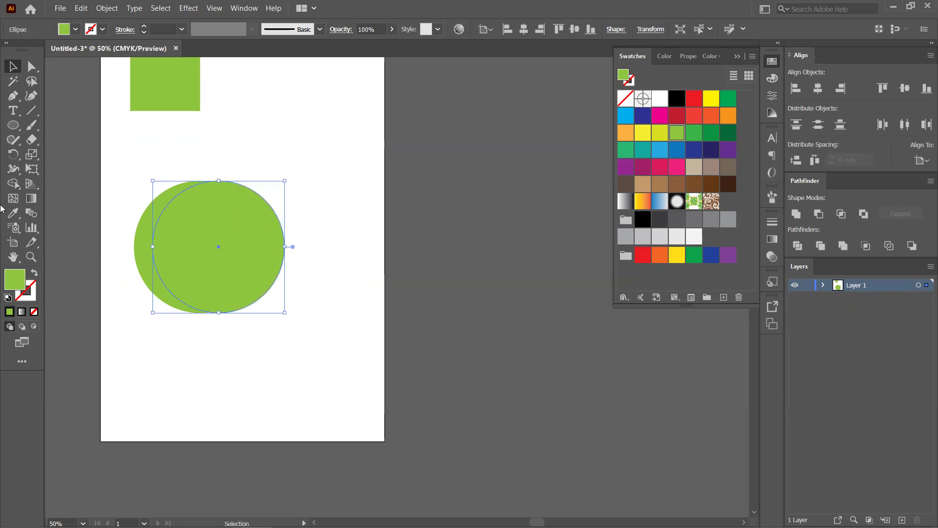
drag(129, 159, 246, 244)
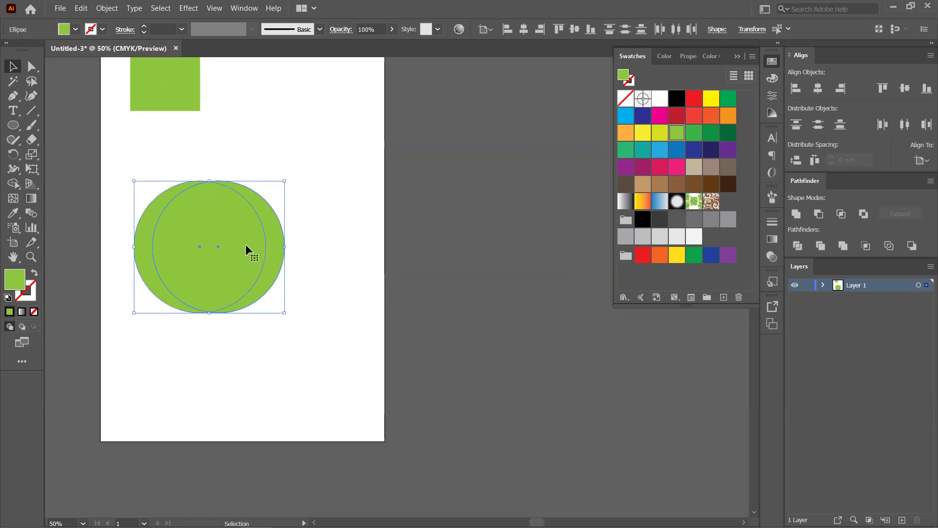
click(235, 348)
drag(255, 267, 279, 258)
click(258, 142)
drag(153, 173, 267, 286)
click(337, 206)
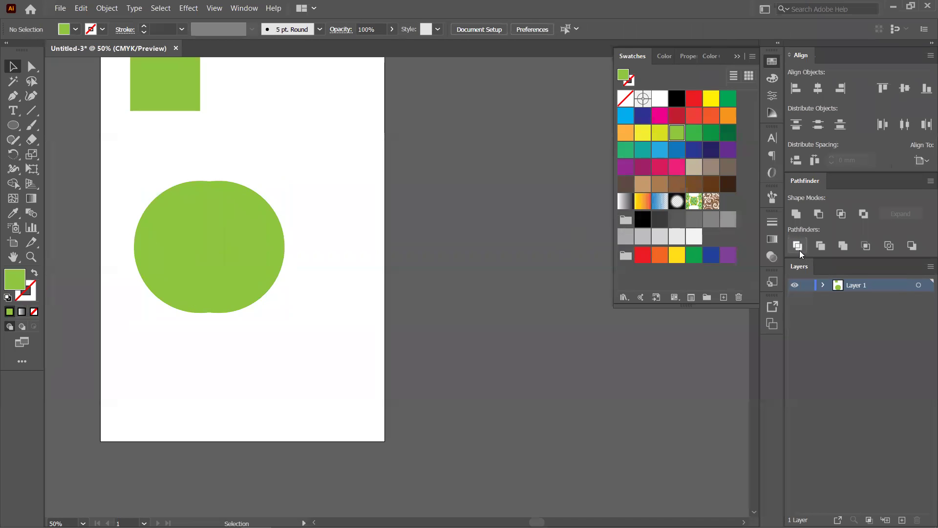
- Fill the front circle with the light blue swatch and move both circles together to the artboard's right edge
click(207, 198)
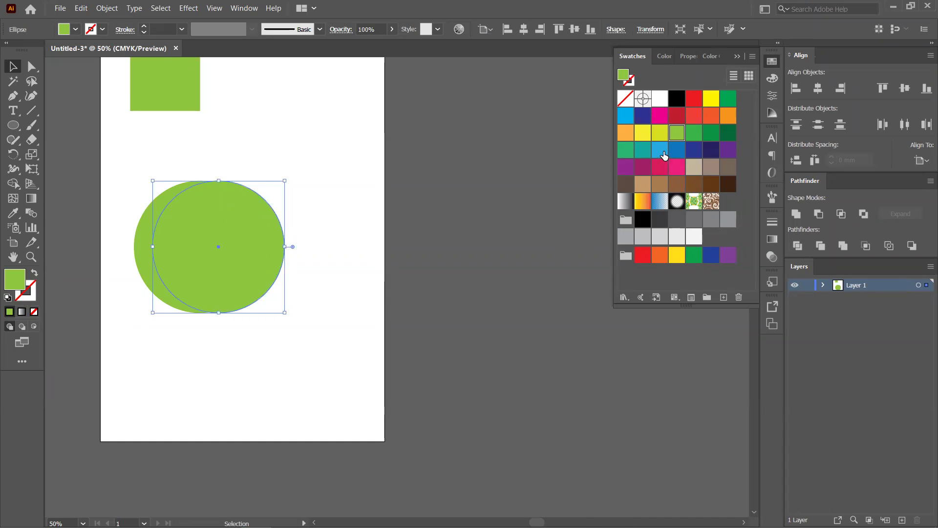
click(659, 150)
click(314, 217)
drag(224, 247, 324, 228)
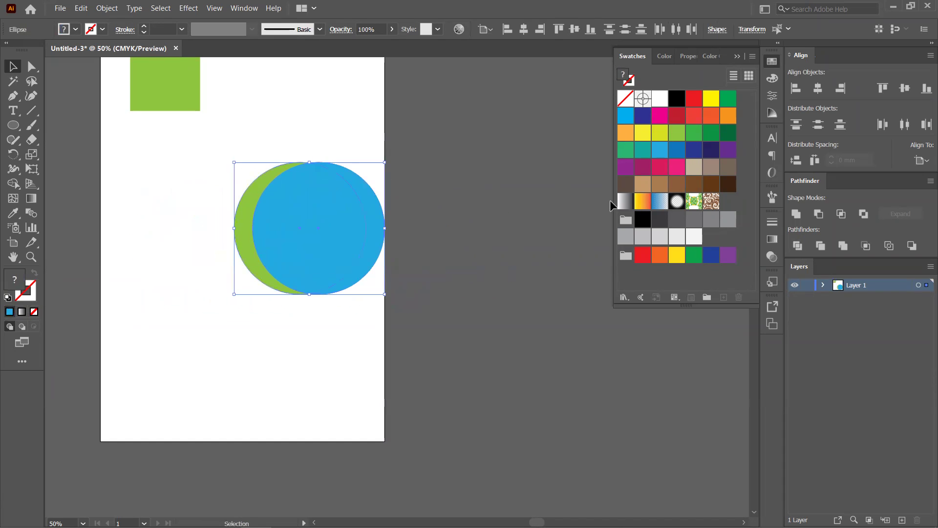
- Fill both overlapping circles with the yellow-green swatch, and recolor the front circle with the light orange swatch
click(679, 137)
click(657, 134)
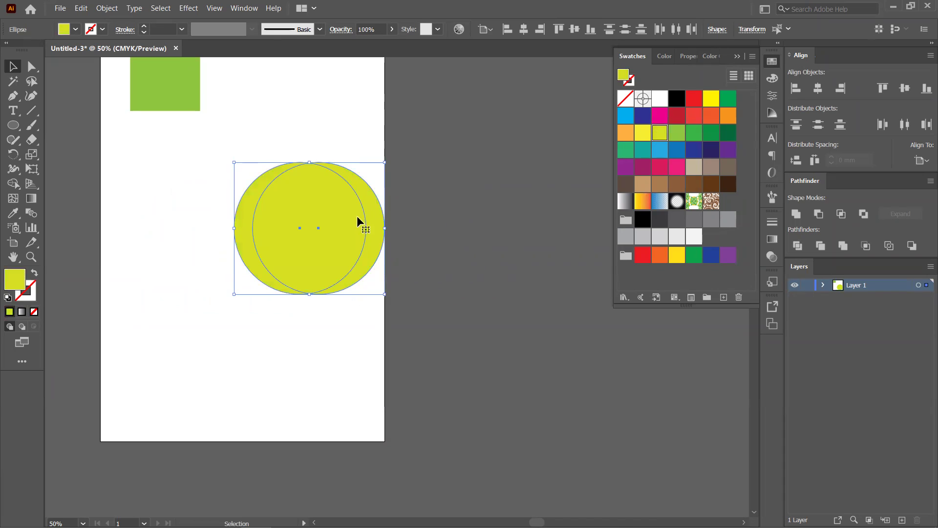
click(439, 210)
click(330, 207)
click(624, 133)
click(444, 192)
- Duplicate the overlapping circle pair to the right and move both pairs left onto the artboard
drag(322, 213, 499, 225)
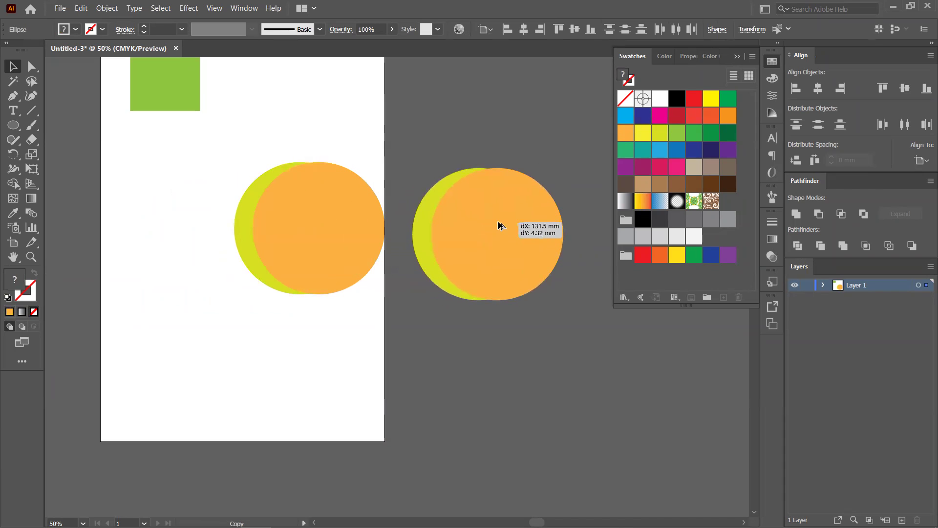
drag(250, 171, 367, 312)
drag(421, 215, 375, 231)
scroll(317, 313, up, 2)
scroll(318, 304, down, 1)
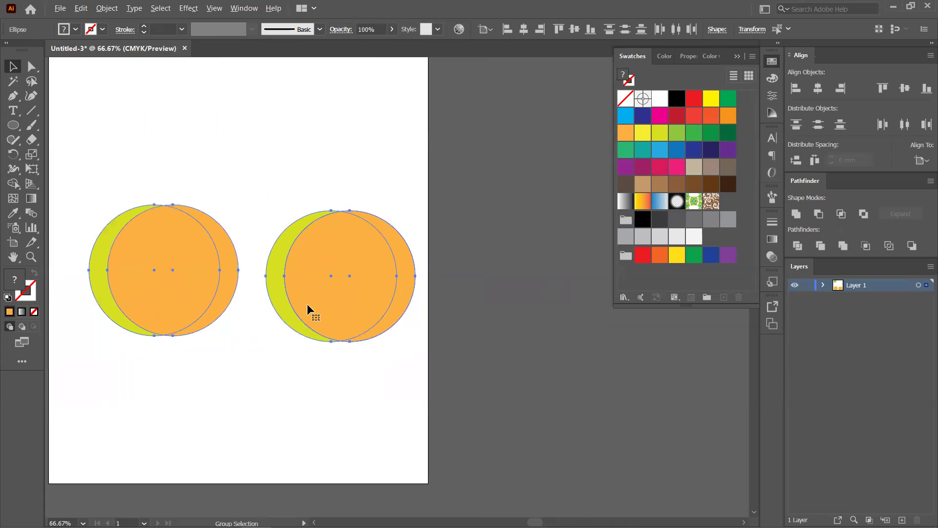
- Select both circles of the right-hand pair and split them with the Pathfinder Divide operation
click(279, 351)
click(376, 229)
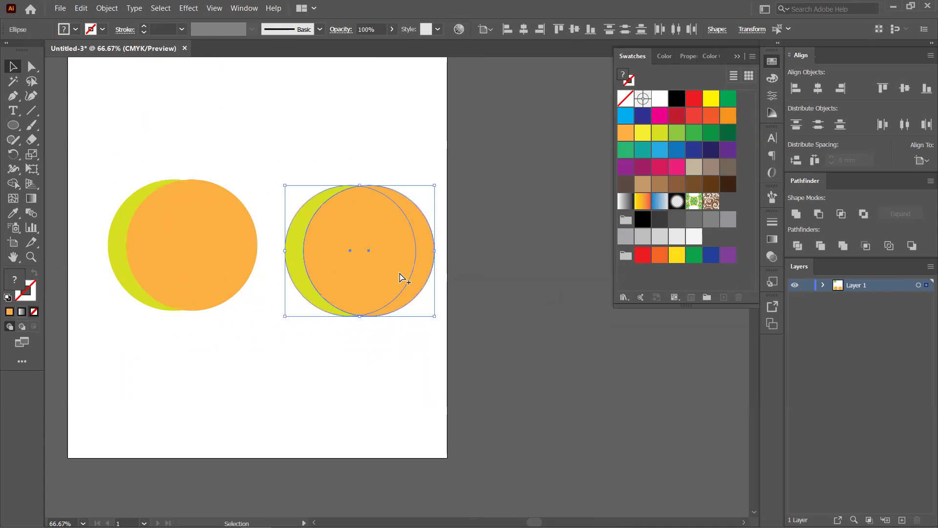
scroll(401, 274, up, 1)
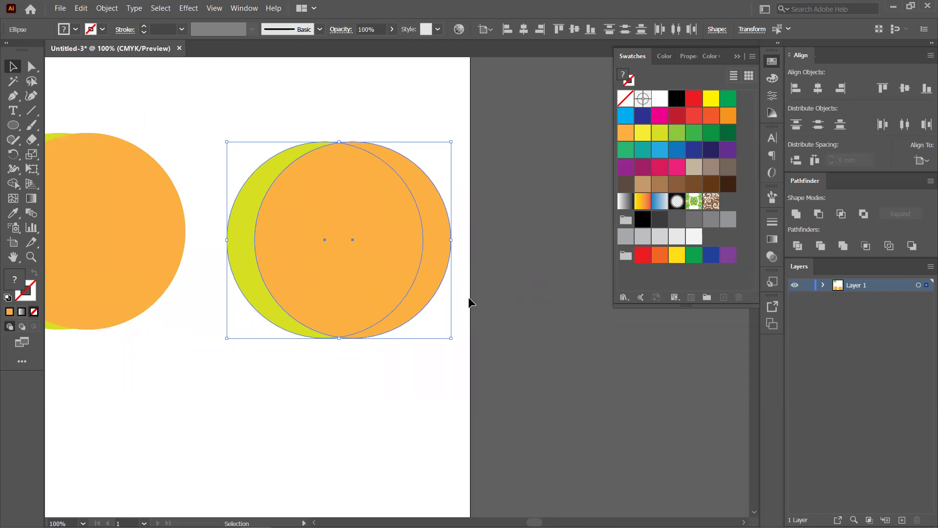
click(541, 308)
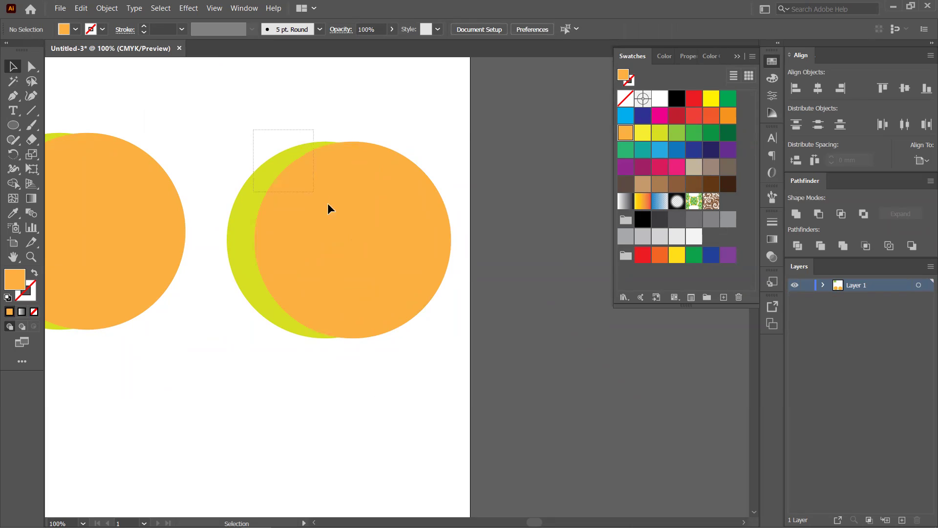
drag(416, 292, 418, 296)
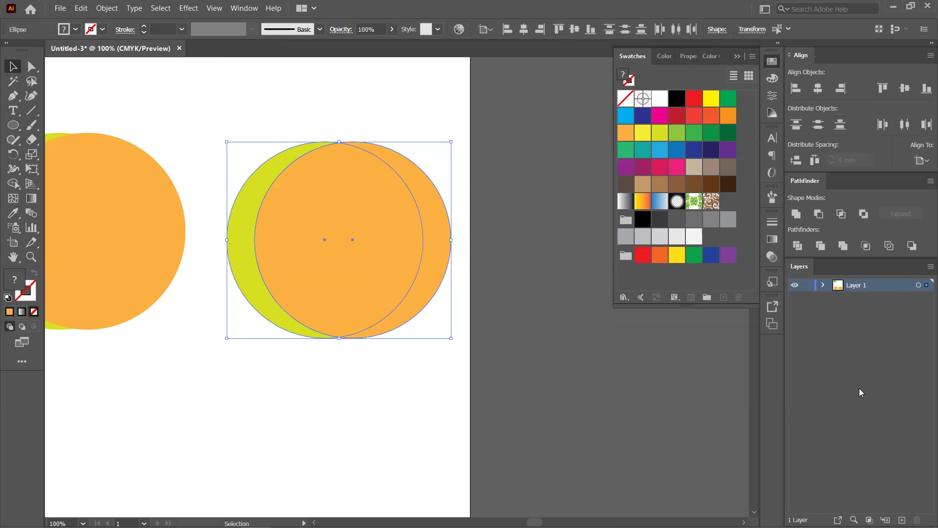
click(798, 246)
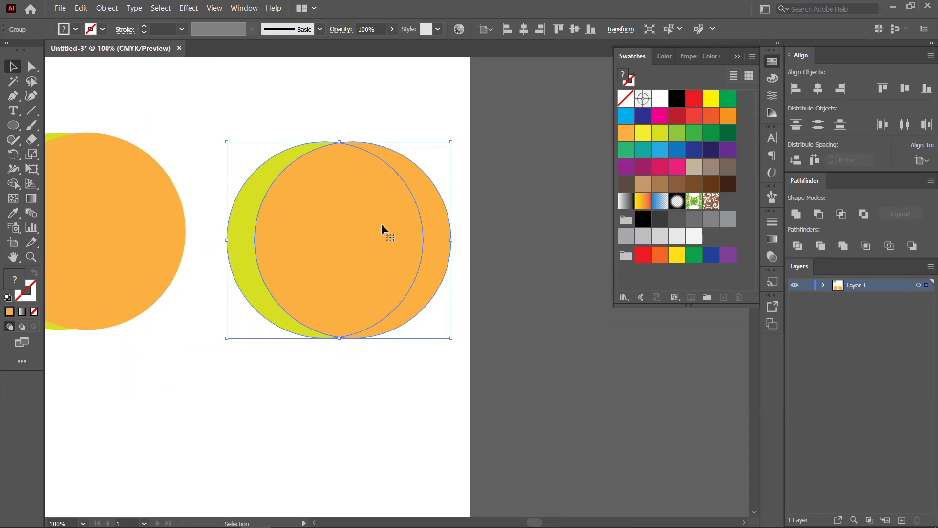
- Ungroup the divided right-hand circles and deselect them
click(525, 242)
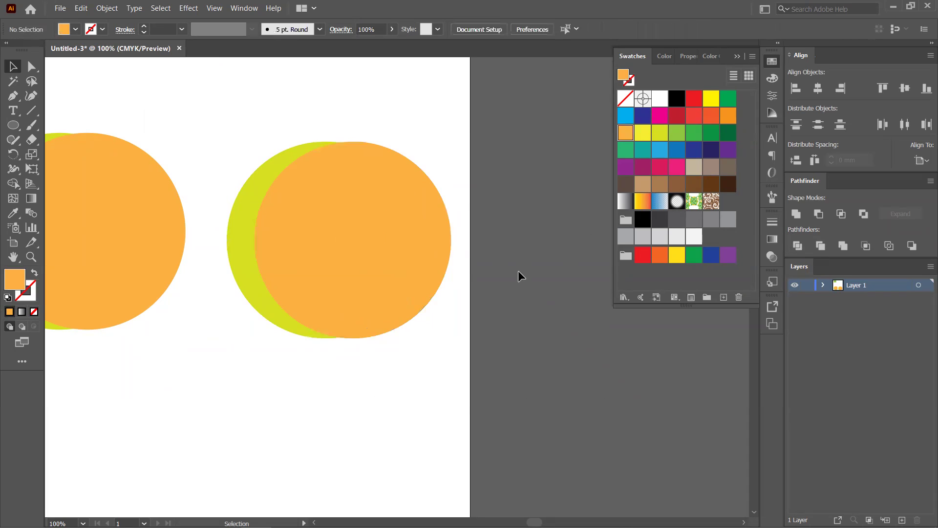
click(345, 215)
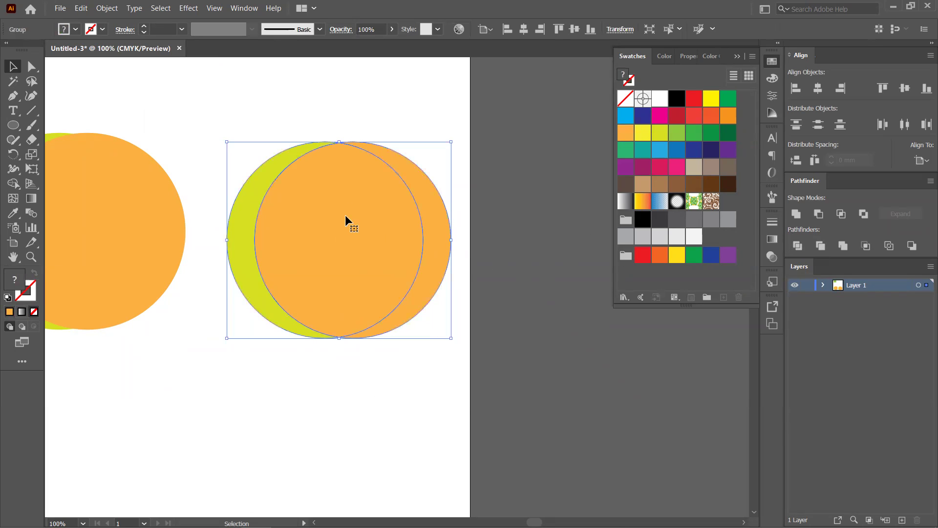
right_click(345, 215)
click(394, 306)
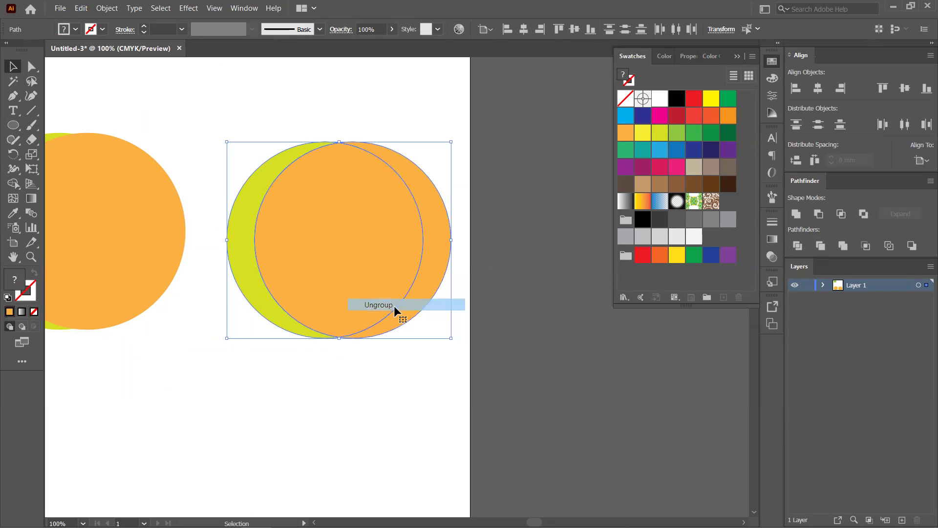
click(520, 274)
- Pull the divided right-hand pieces apart into a yellow-green crescent, an orange middle piece and an orange crescent
drag(440, 232, 530, 231)
drag(395, 232, 447, 234)
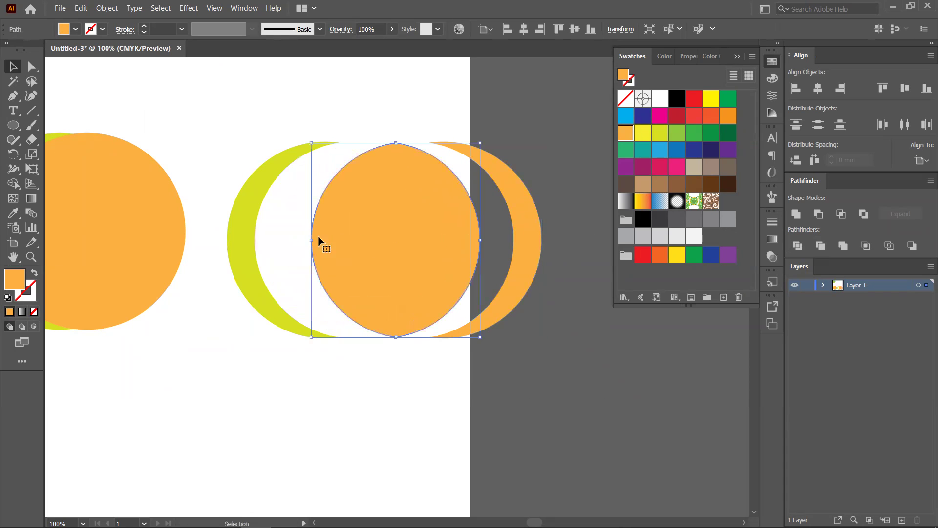
drag(248, 220, 226, 220)
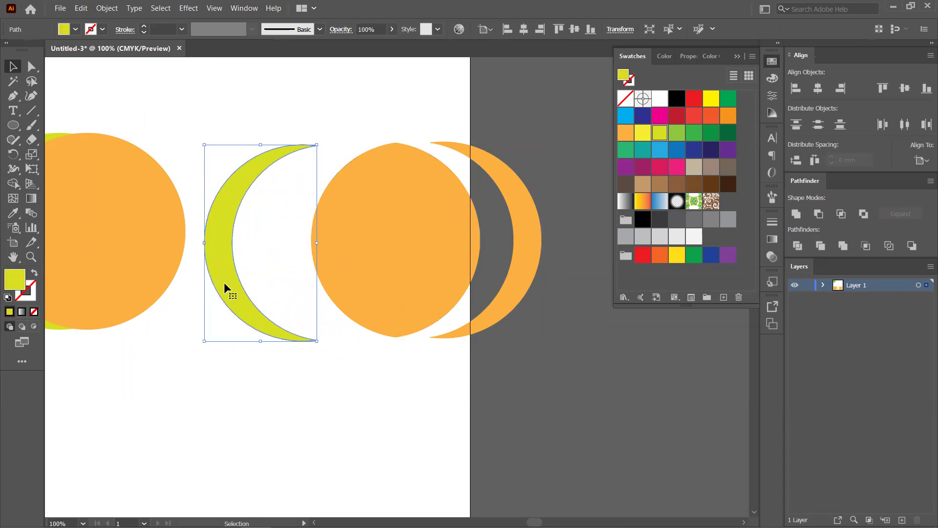
drag(224, 282, 257, 288)
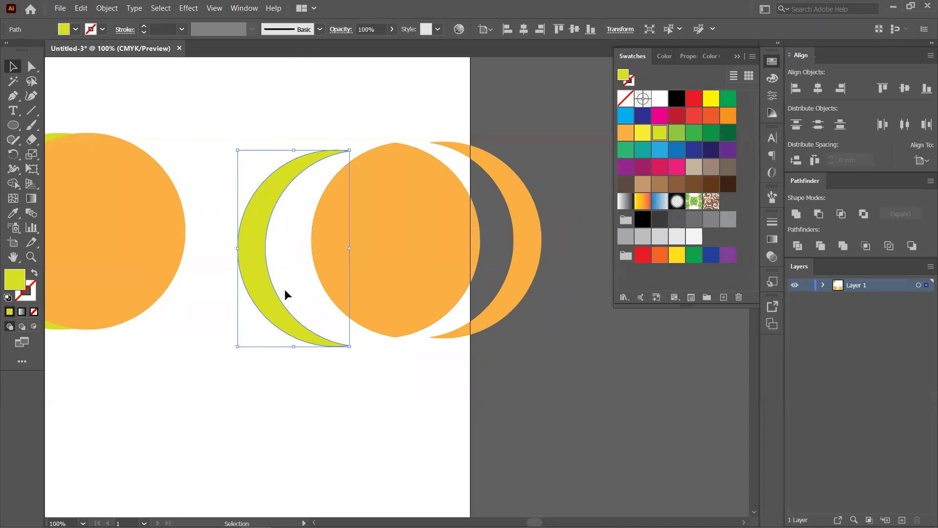
- Nudge the left pair's orange front circle slightly over the yellow-green circle and return it to its starting position
scroll(284, 289, left, 5)
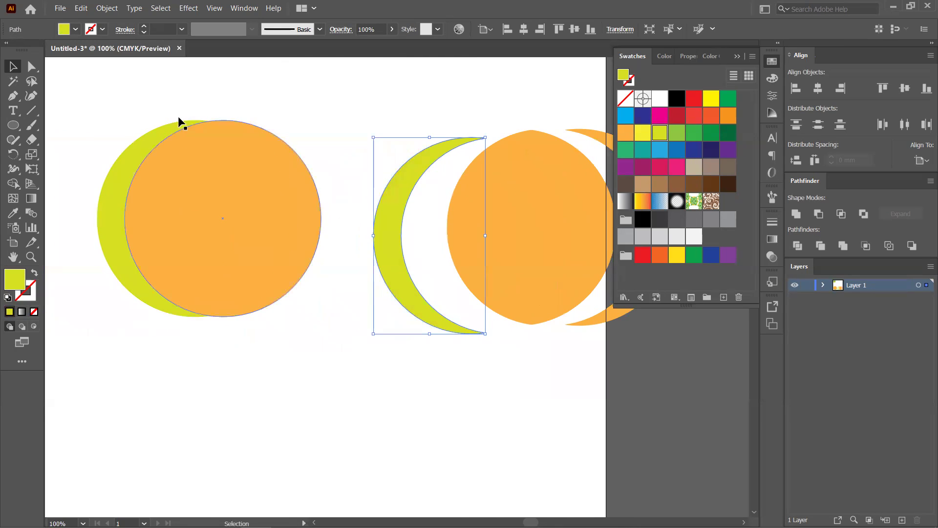
click(112, 9)
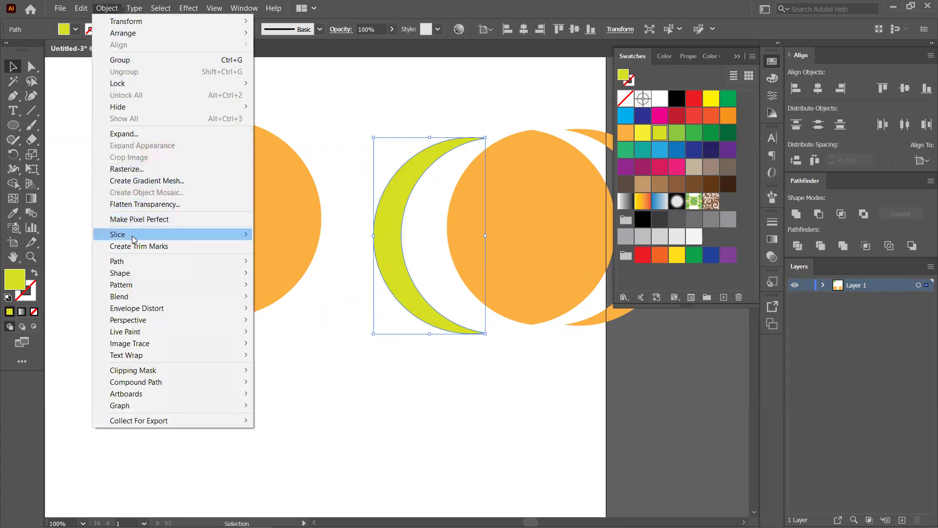
mouse_move(168, 264)
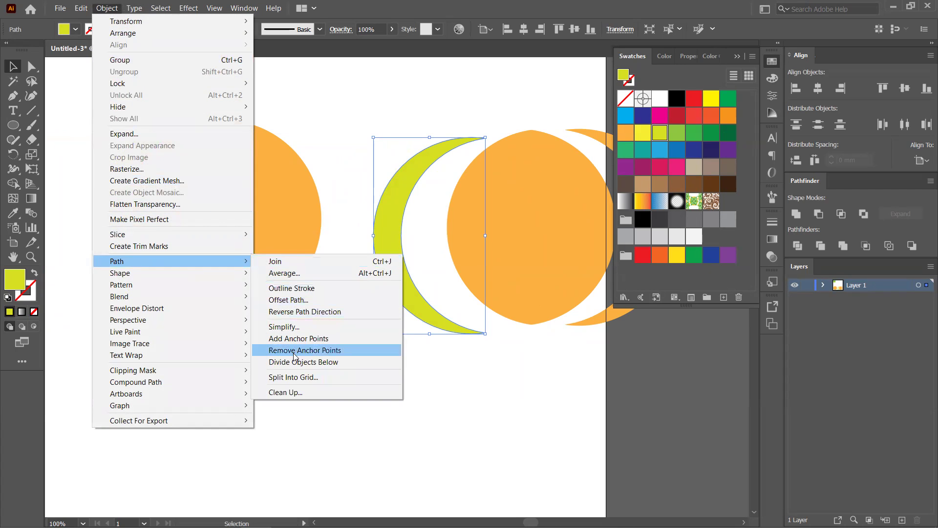
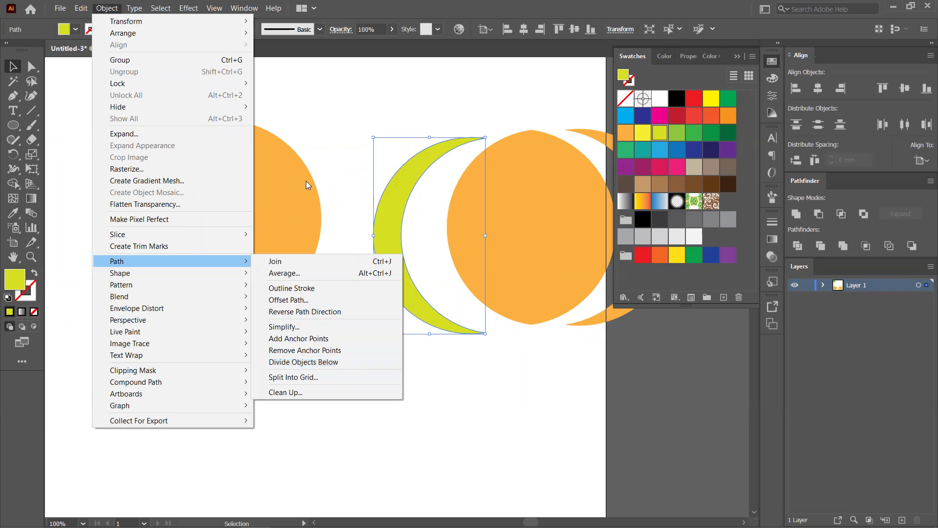
click(331, 136)
click(313, 157)
mouse_move(261, 216)
mouse_down()
mouse_move(240, 200)
mouse_move(238, 217)
mouse_move(252, 209)
mouse_move(247, 230)
mouse_move(246, 219)
mouse_move(237, 224)
mouse_move(276, 195)
mouse_move(268, 206)
mouse_up()
mouse_move(238, 202)
mouse_down()
mouse_move(242, 221)
mouse_move(236, 195)
mouse_up()
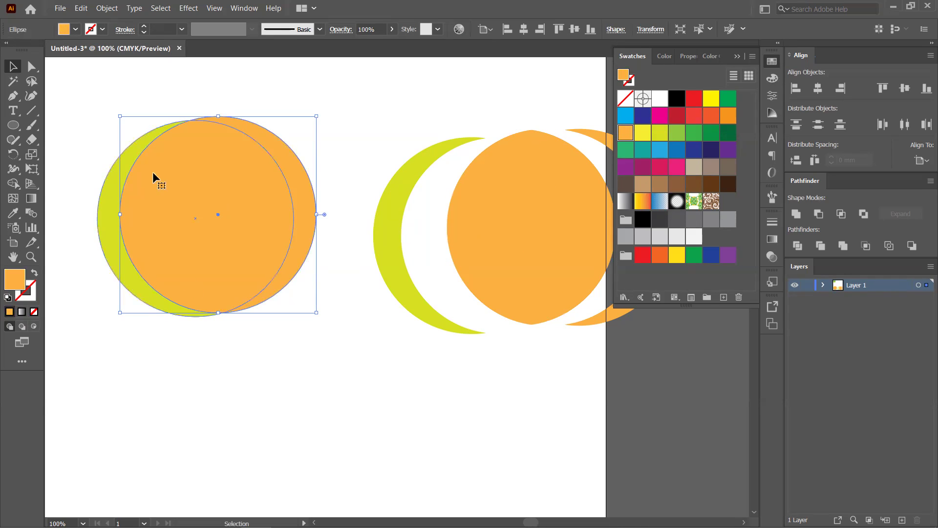
click(202, 362)
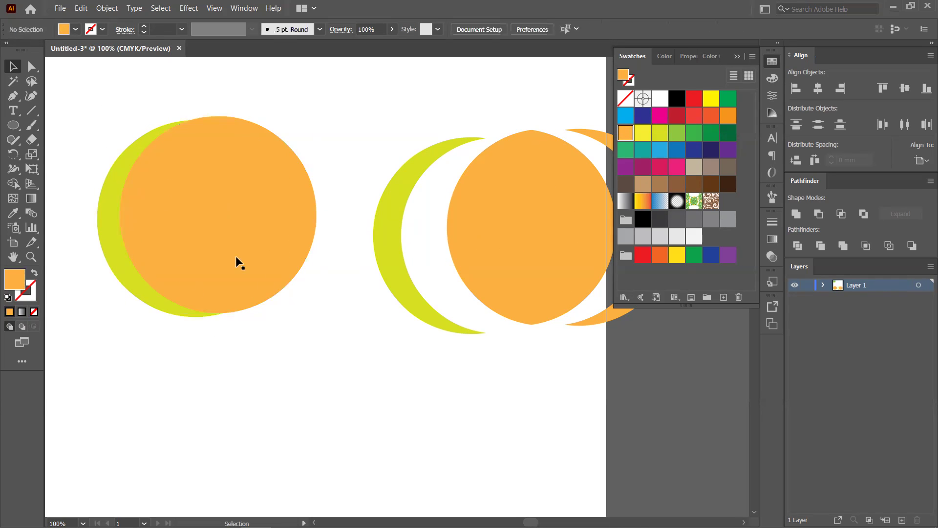
click(219, 187)
mouse_move(216, 174)
mouse_down()
mouse_move(217, 192)
mouse_move(206, 177)
mouse_up()
key(ctrl+z)
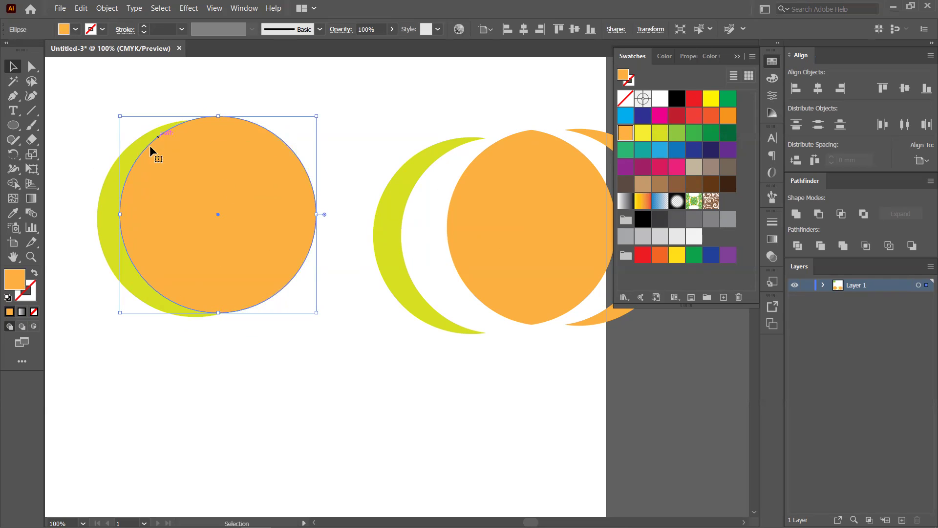
mouse_move(238, 186)
mouse_down()
mouse_move(229, 195)
mouse_move(244, 190)
mouse_up()
- Use the left pair's orange front circle to cut the yellow-green circle with Divide Objects Below
click(107, 8)
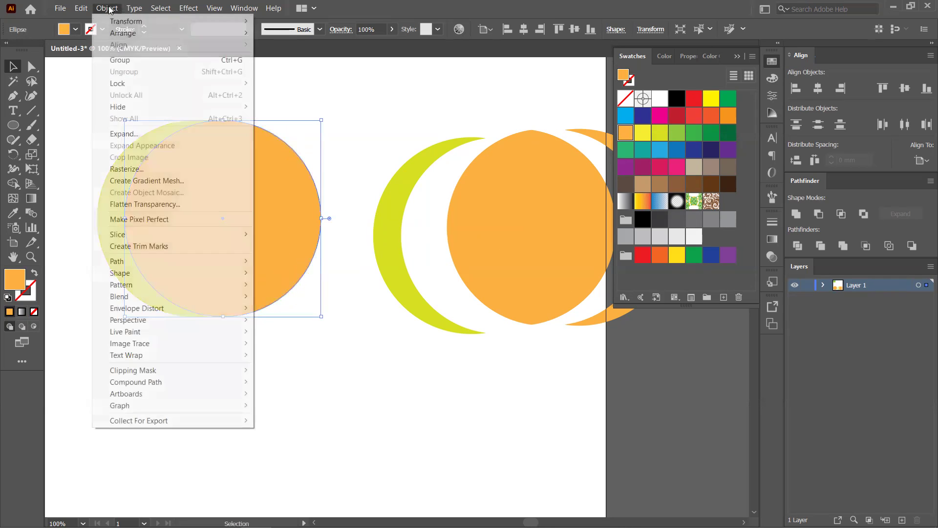
mouse_move(181, 262)
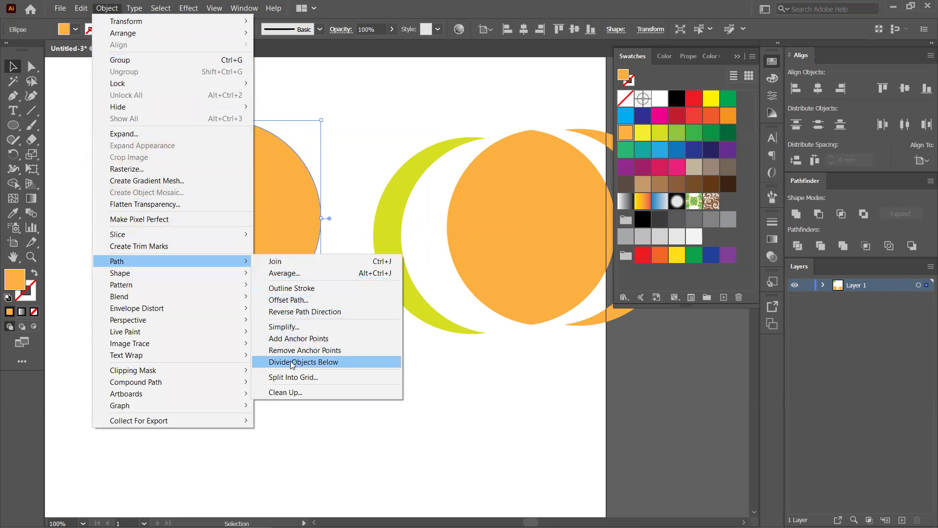
click(311, 363)
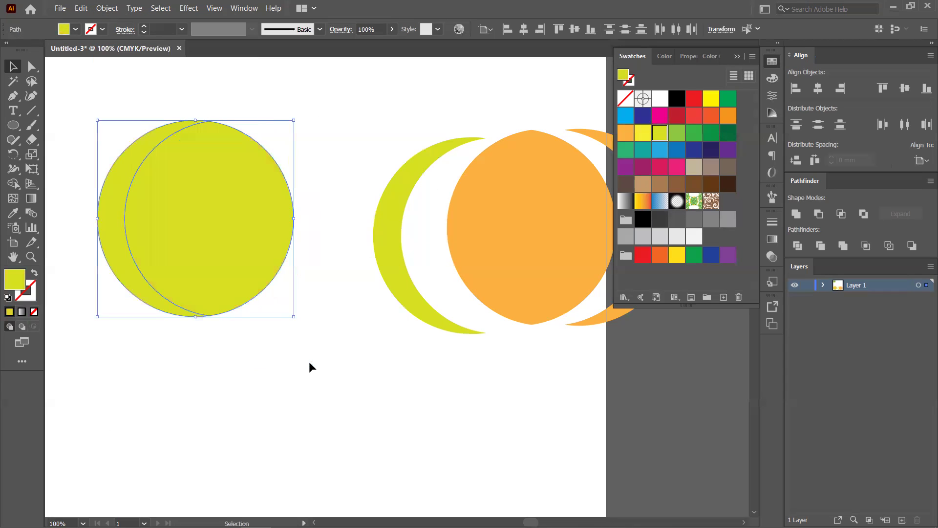
- Separate the left circle's yellow-green crescent from its main piece, and shift the right set's orange crescent downward
drag(208, 222, 243, 204)
click(187, 335)
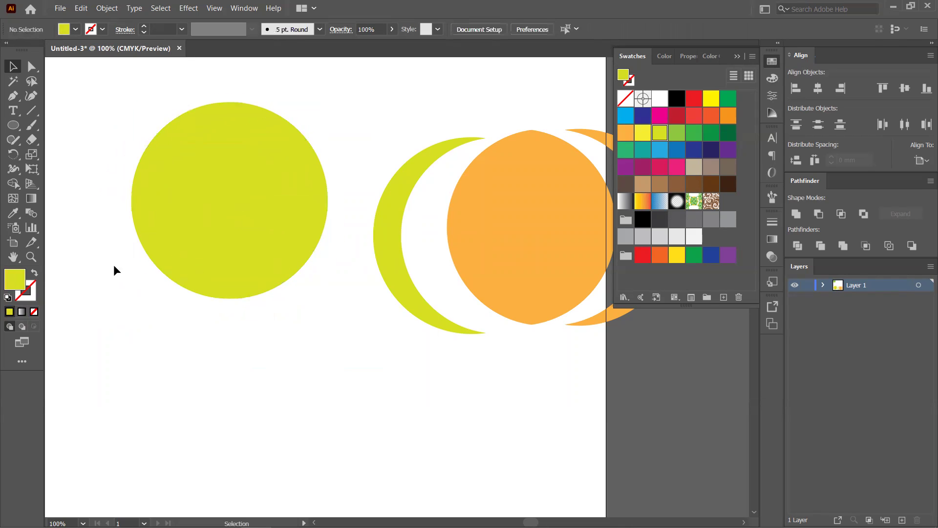
click(139, 219)
drag(139, 218, 104, 224)
drag(269, 219, 297, 219)
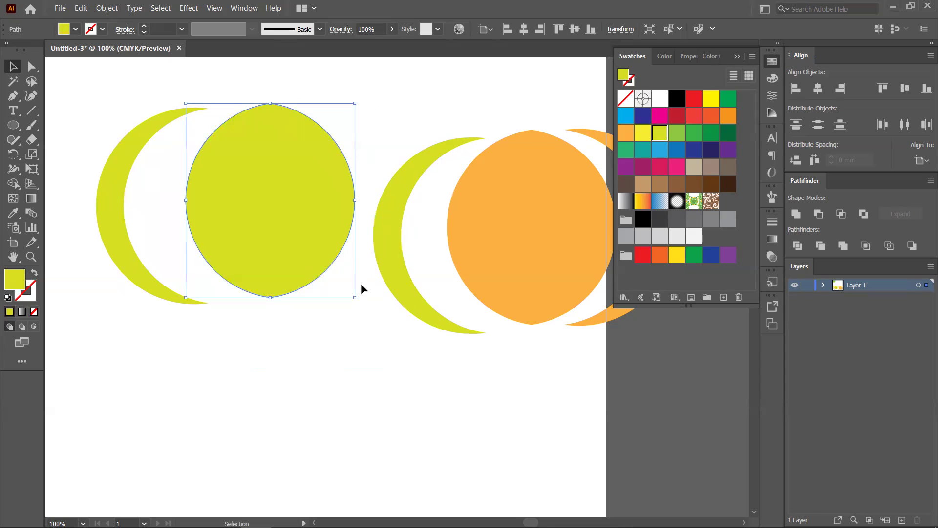
drag(562, 330, 533, 328)
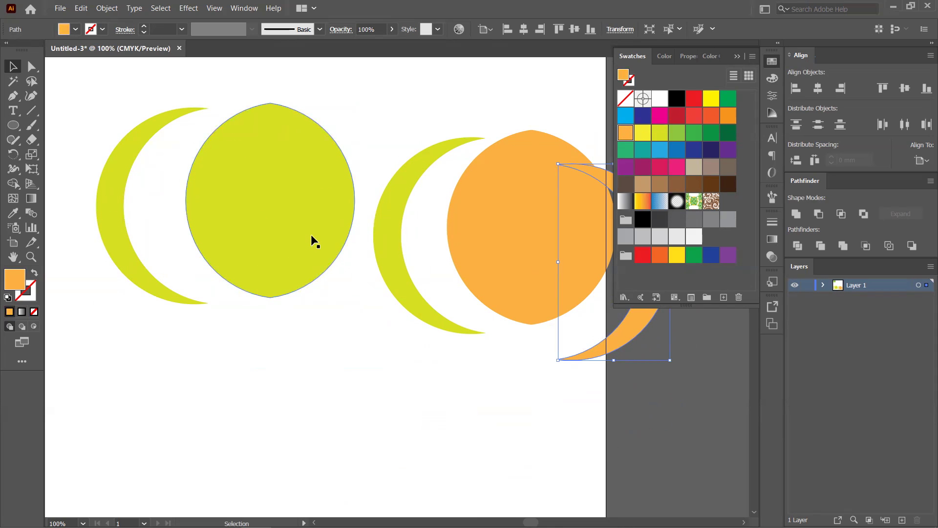
- Select all the divided circle pieces and delete them
scroll(285, 253, down, 1)
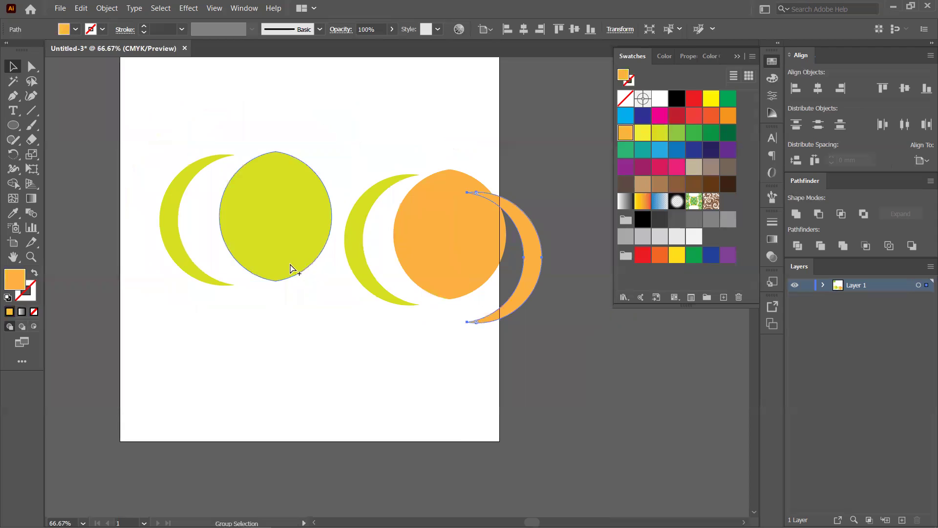
scroll(274, 293, right, 2)
drag(136, 337, 423, 168)
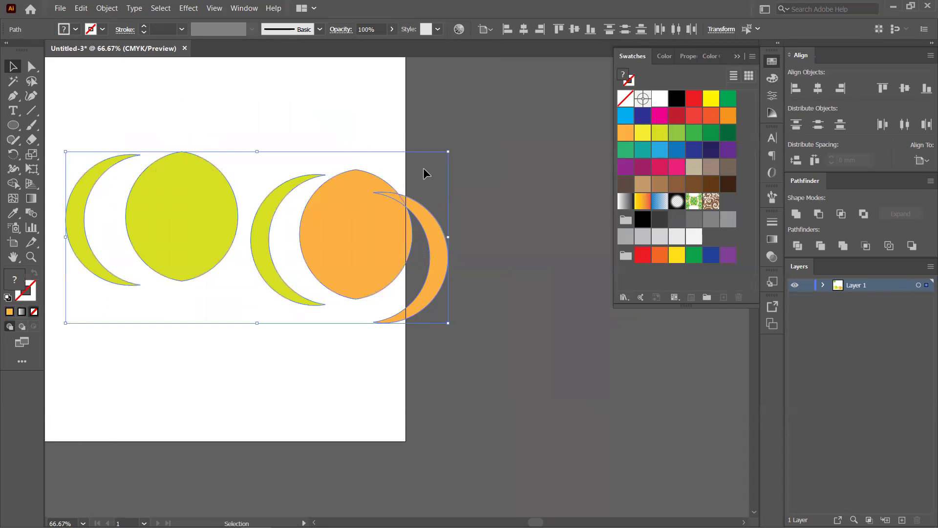
key(Delete)
- Move the green rectangle down the artboard and place four overlapping copies of it to form a cluster
scroll(338, 172, down, 2)
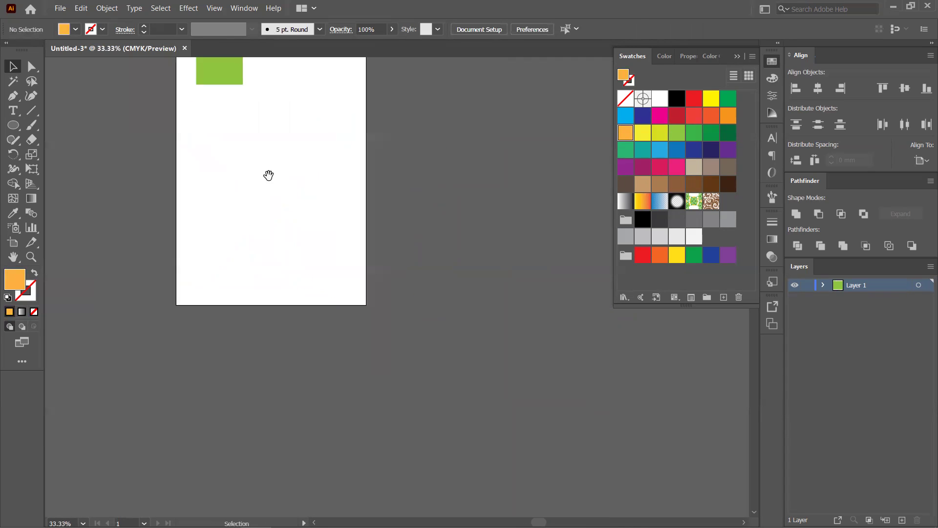
scroll(264, 210, up, 2)
scroll(260, 245, up, 1)
drag(219, 115, 224, 297)
alt+drag(236, 280, 280, 262)
- Fill the upper-middle rectangle with pink, the lower-left one with dark green and the central one with brown
click(231, 230)
click(676, 169)
click(214, 270)
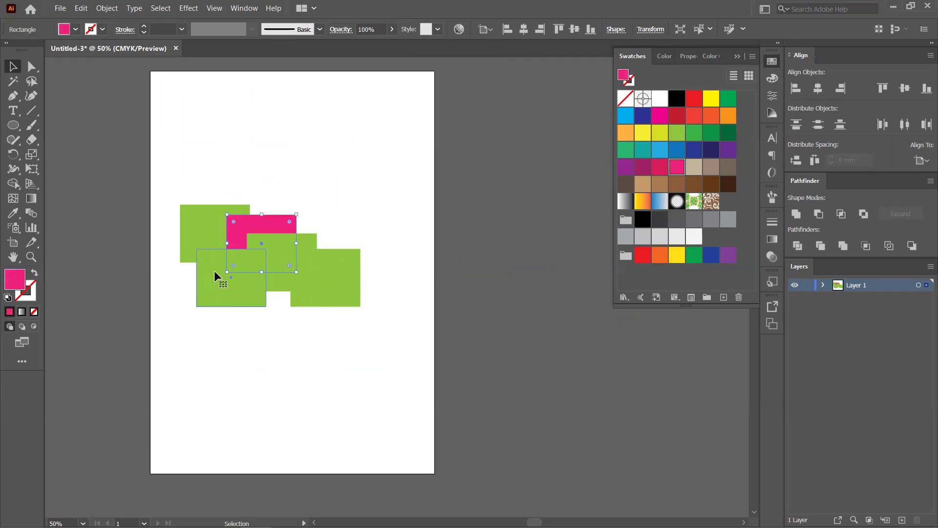
click(727, 139)
click(278, 266)
click(694, 183)
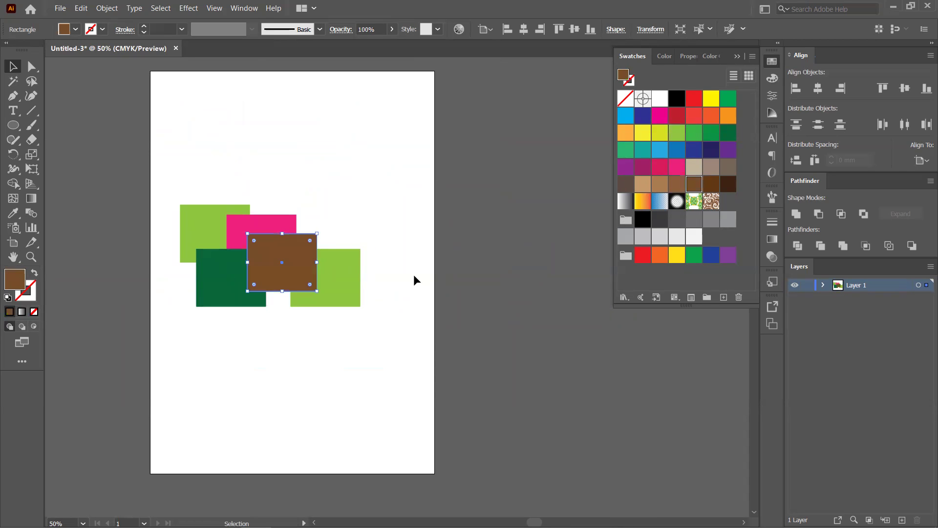
click(386, 320)
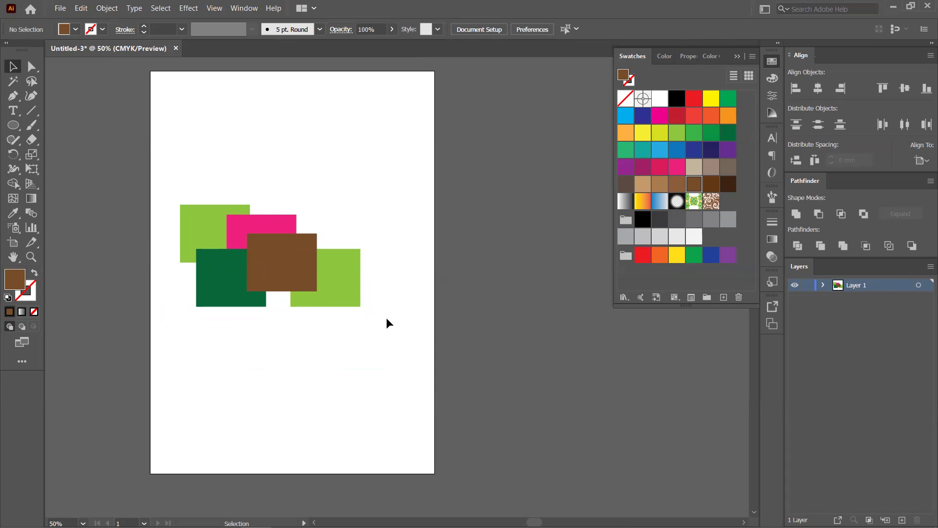
- Place a copy of the brown rectangle in front, shifted down and to the right, and fill it with red
scroll(235, 310, up, 1)
drag(237, 314, 306, 266)
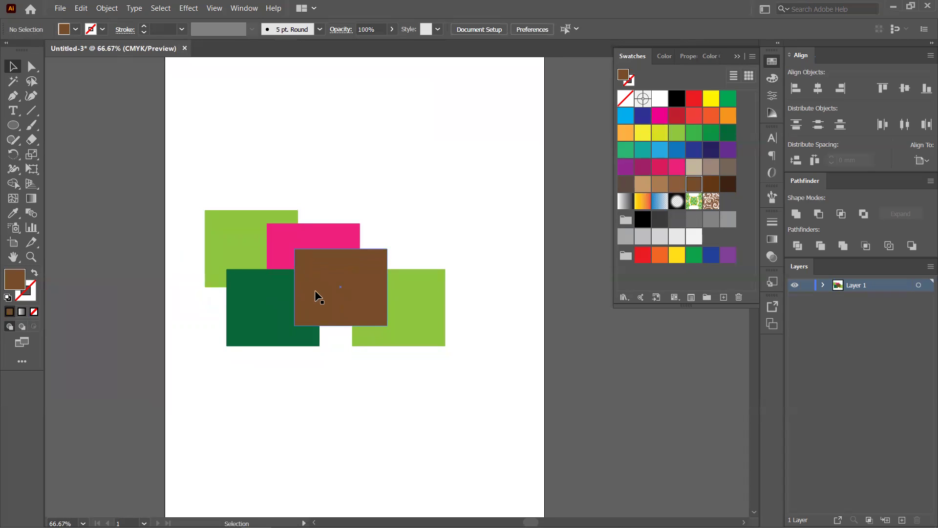
drag(350, 309, 367, 324)
click(700, 120)
scroll(355, 330, up, 2)
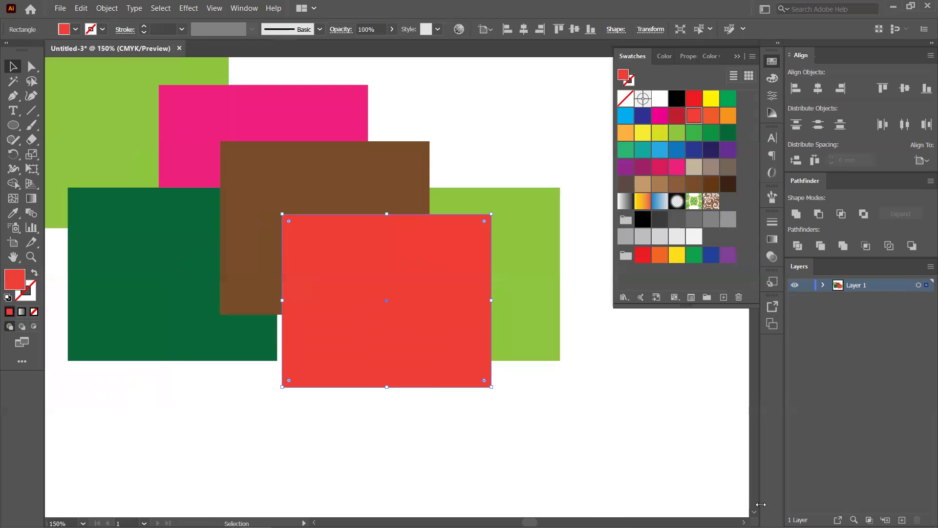
- Select all the overlapping colored rectangles and split them with Pathfinder Divide
click(573, 382)
scroll(427, 331, down, 2)
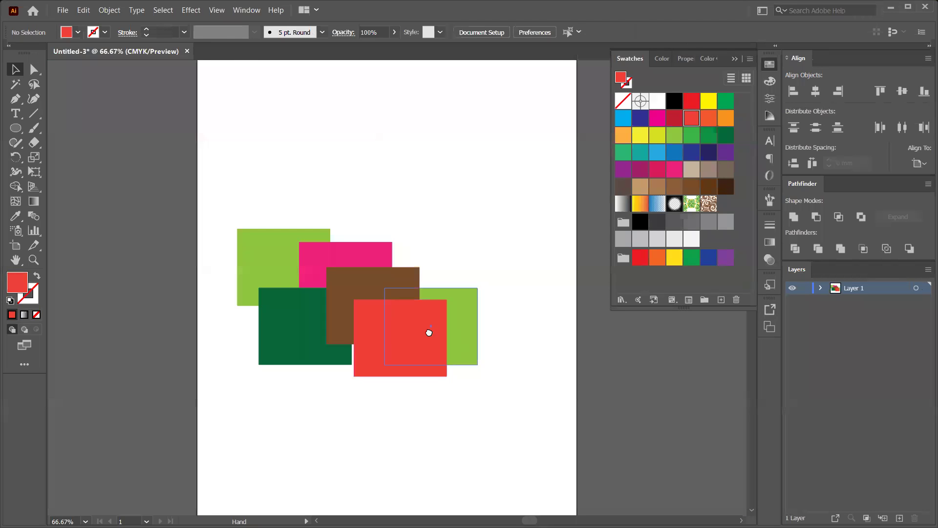
drag(214, 198, 413, 342)
click(576, 306)
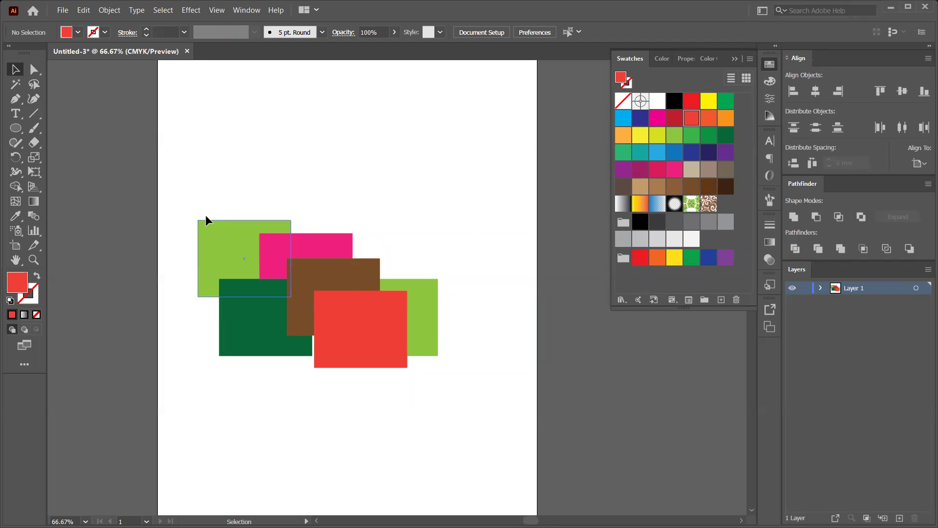
drag(197, 193, 455, 380)
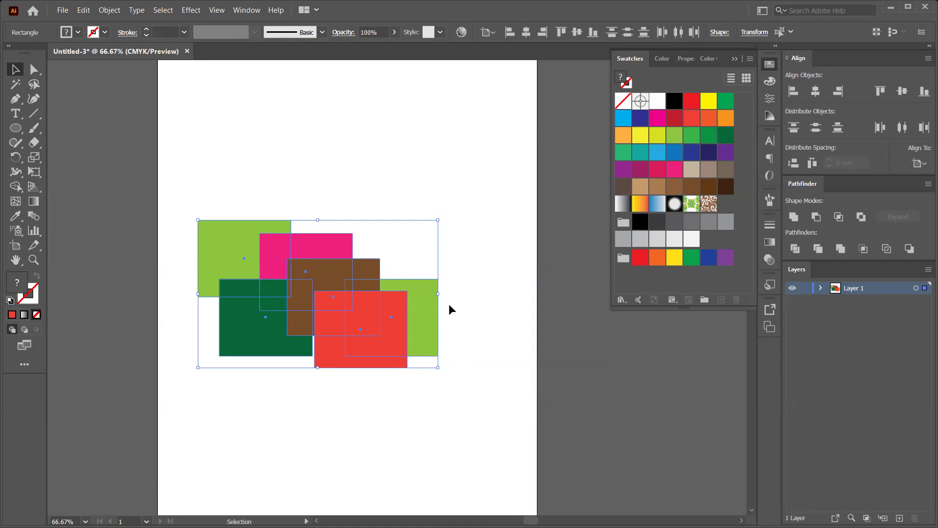
key(ctrl+1)
scroll(401, 362, up, 1)
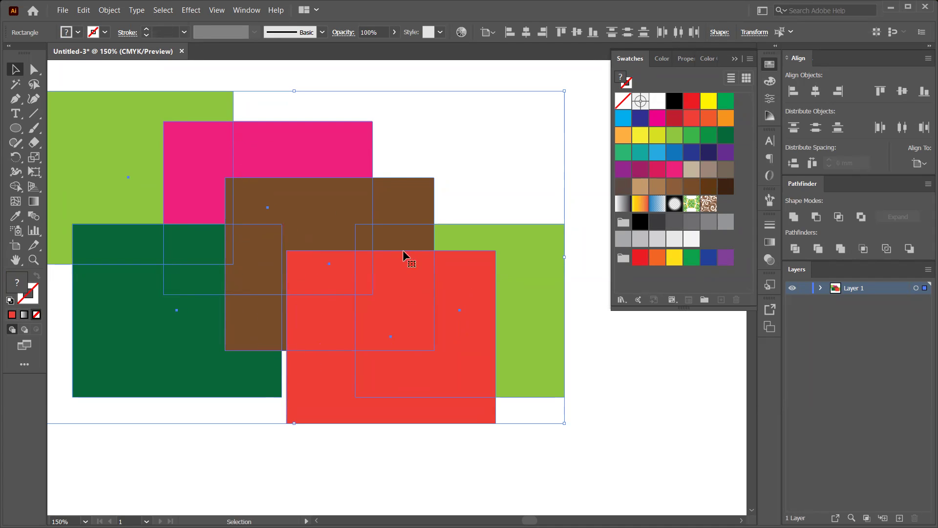
scroll(306, 295, down, 1)
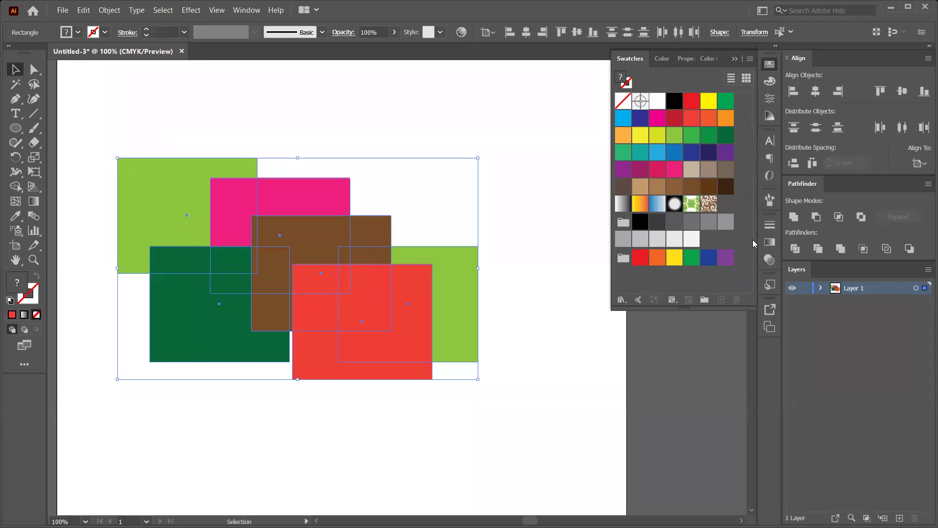
click(556, 324)
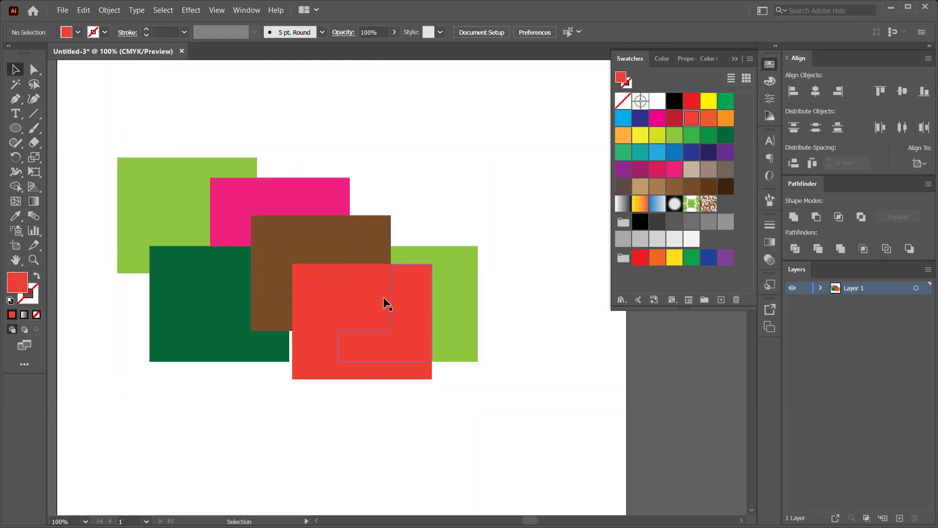
- Ungroup the divided rectangle pieces and clear the selection
right_click(385, 303)
click(356, 321)
right_click(359, 318)
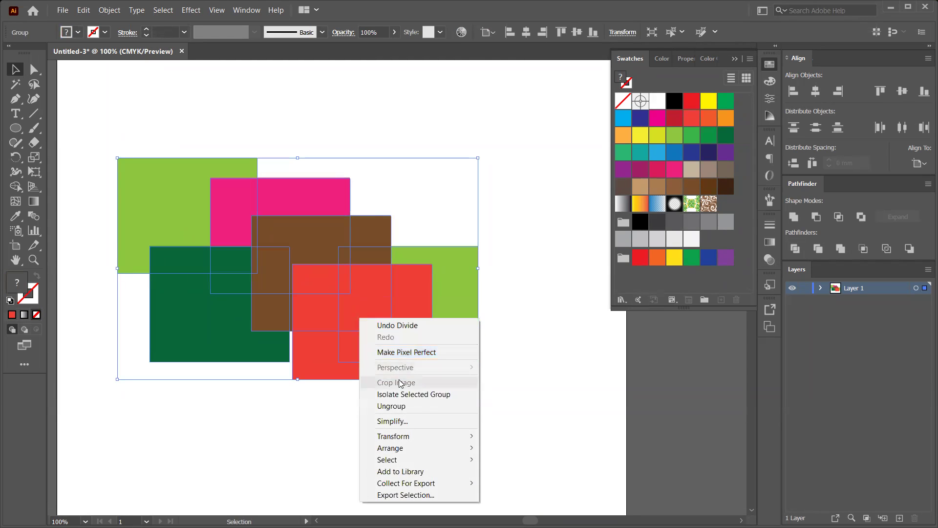
click(391, 406)
click(536, 357)
- Pull the visible piece of the far green rectangle and the red rectangle's pieces away from the cluster
drag(469, 315, 537, 306)
drag(411, 313, 440, 403)
drag(315, 315, 225, 401)
drag(316, 349, 295, 411)
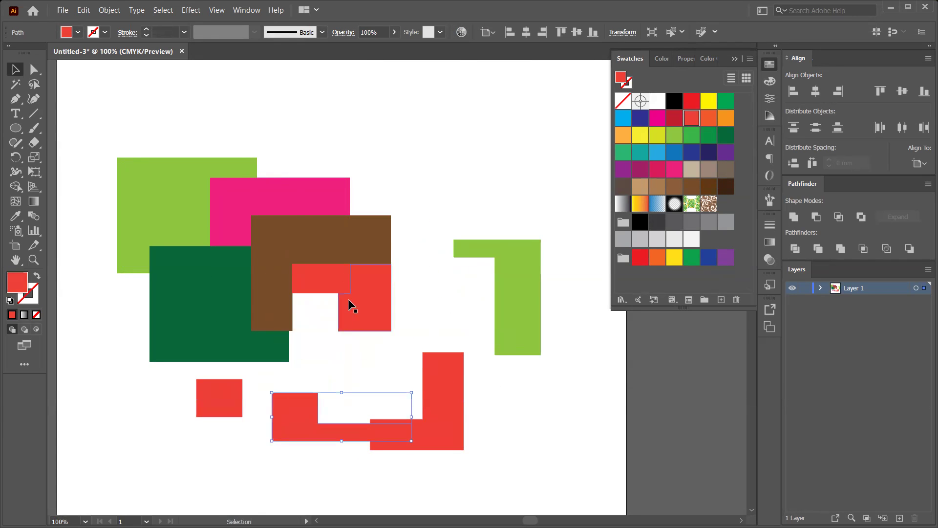
drag(349, 306, 355, 376)
drag(323, 279, 342, 308)
- Spread the brown, dark green, pink and upper green pieces apart to expose the cuts between them
drag(252, 309, 123, 390)
drag(175, 313, 90, 313)
drag(180, 254, 186, 276)
drag(239, 235, 354, 168)
drag(237, 191, 272, 190)
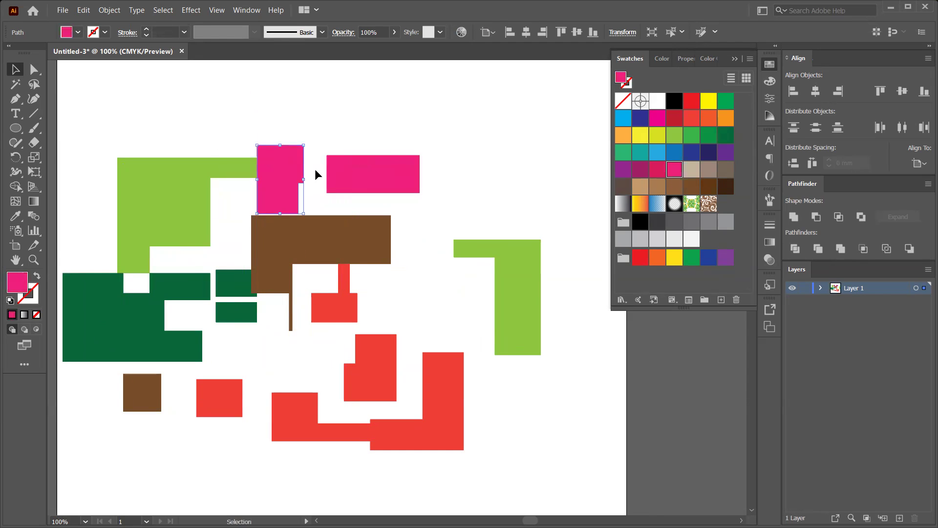
drag(332, 175, 378, 185)
drag(160, 221, 153, 203)
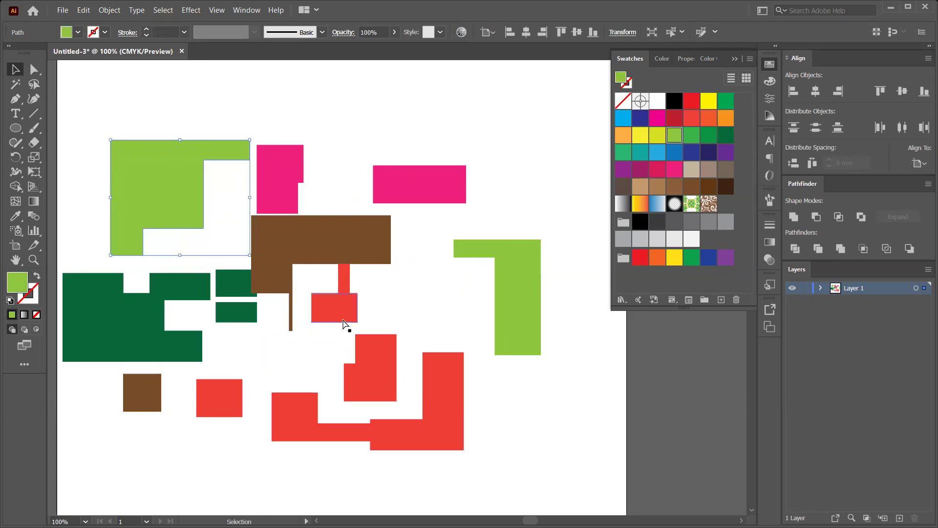
- Undo all the piece moves, the ungrouping and the Pathfinder Divide to restore the whole rectangles
key(ctrl+z)
key(ctrl+z)
key(ctrl+z)
key(ctrl+z)
key(ctrl+z)
key(ctrl+z)
key(ctrl+z)
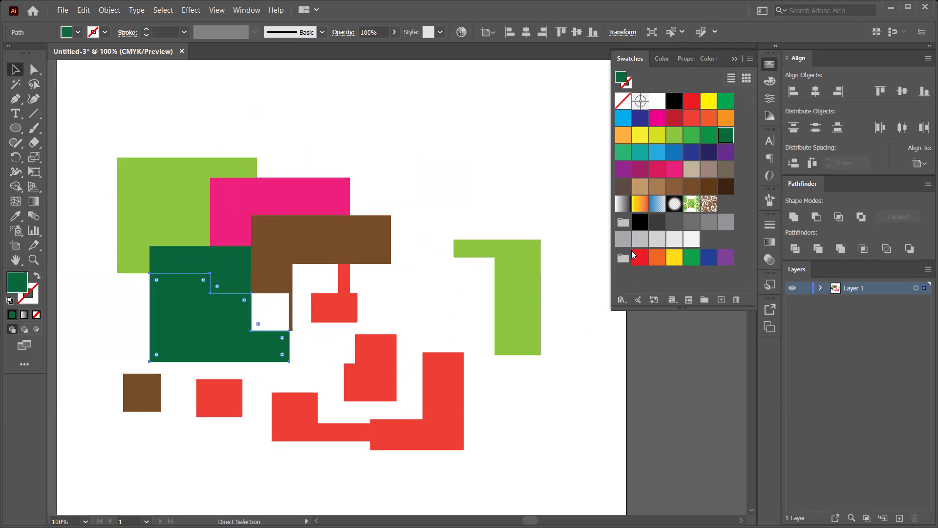
key(ctrl+z)
key(ctrl+z)
key(ctrl+z)
key(ctrl+z)
key(ctrl+z)
key(ctrl+z)
key(ctrl+z)
key(ctrl+z)
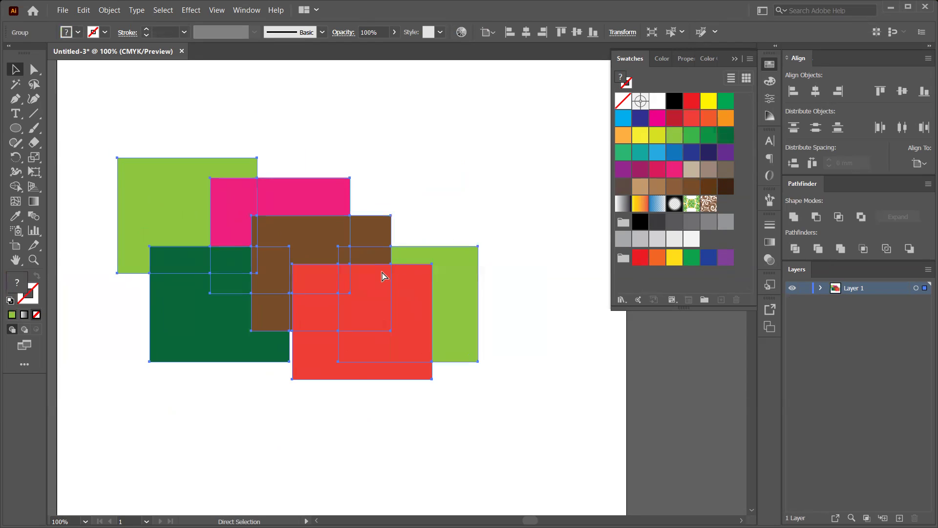
click(352, 448)
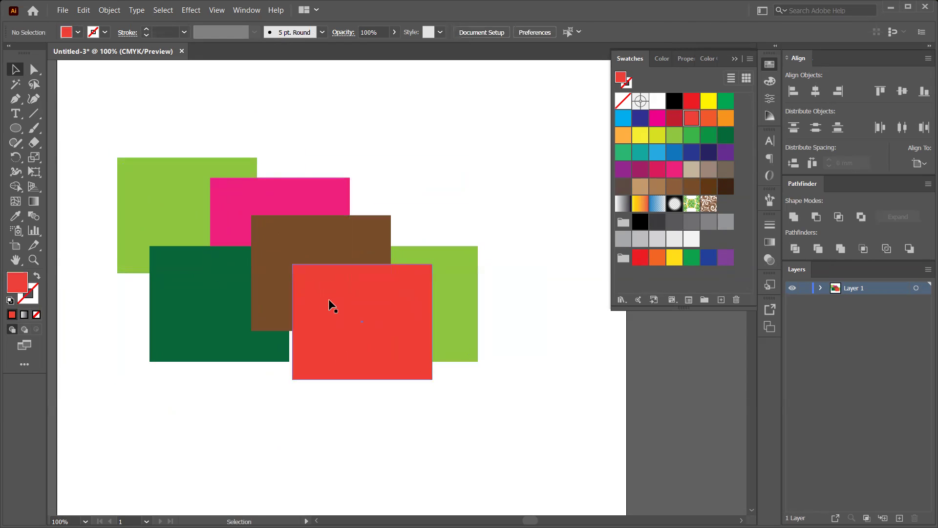
- Draw a straight diagonal line across the whole rectangle cluster, from its upper-left to its lower-right, and deselect it
click(35, 117)
mouse_move(84, 110)
mouse_down()
mouse_move(430, 316)
mouse_move(499, 423)
mouse_up()
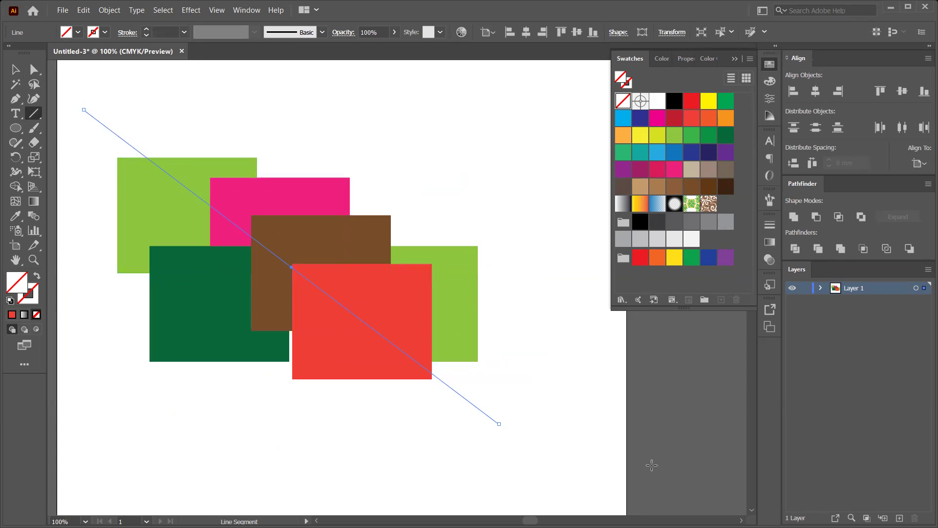
click(107, 11)
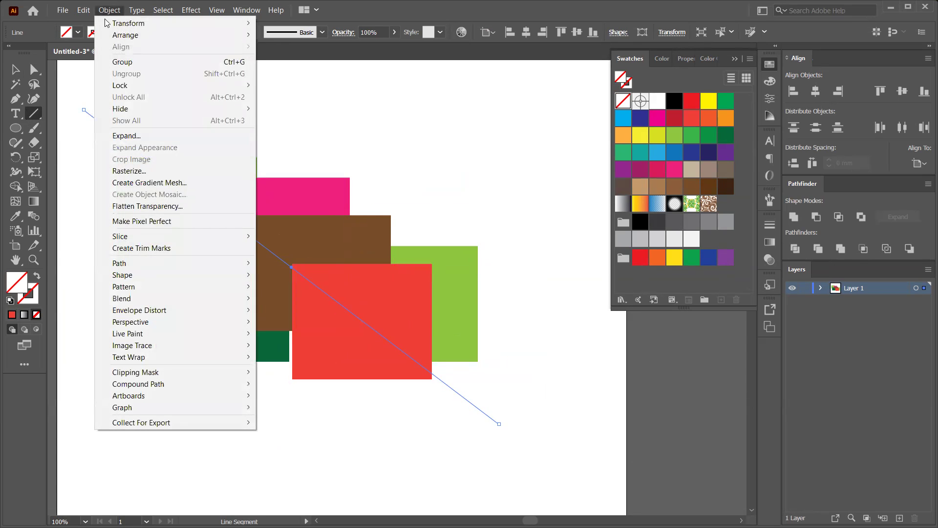
mouse_move(194, 264)
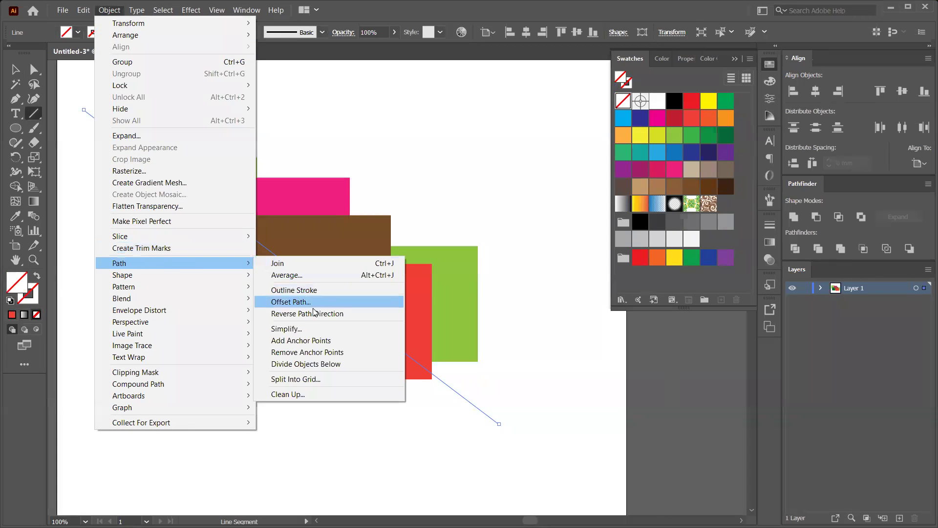
click(331, 123)
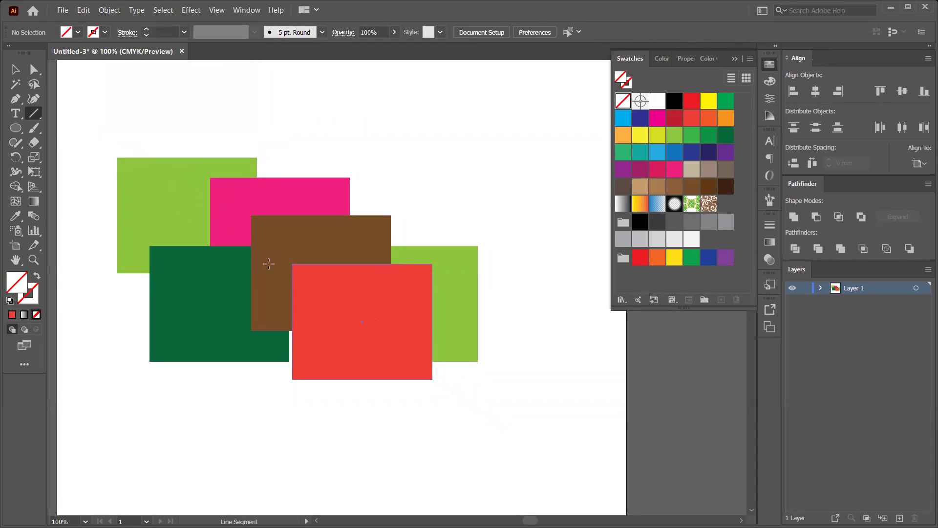
- Select the diagonal line and apply Divide Objects Below to cut the rectangles under it
key(v)
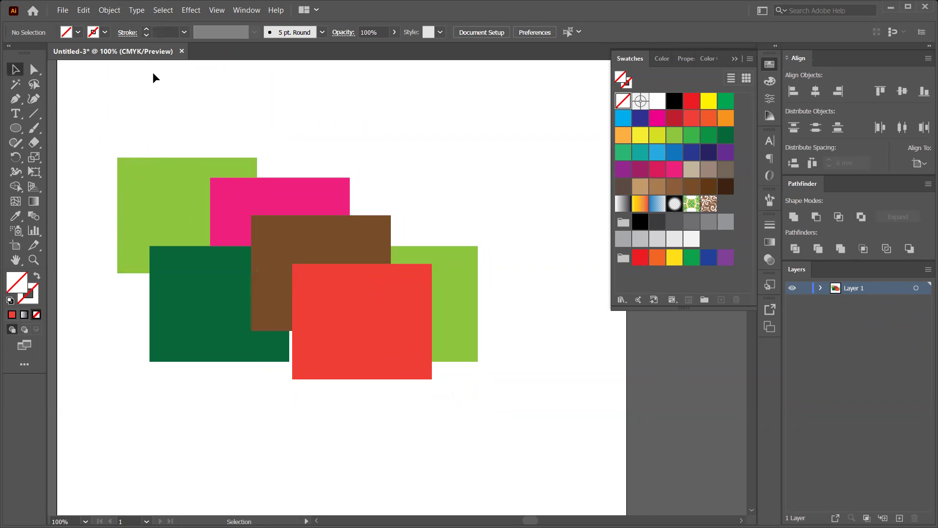
drag(153, 79, 86, 123)
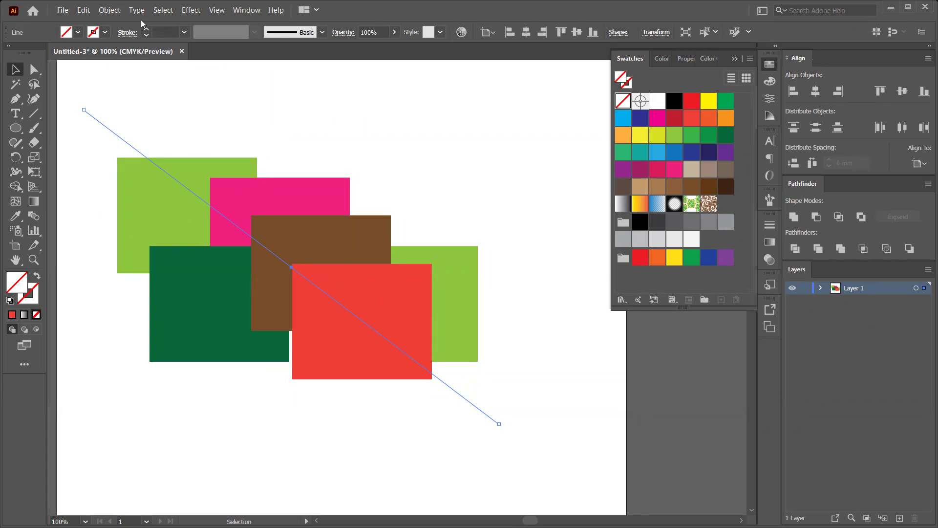
click(109, 11)
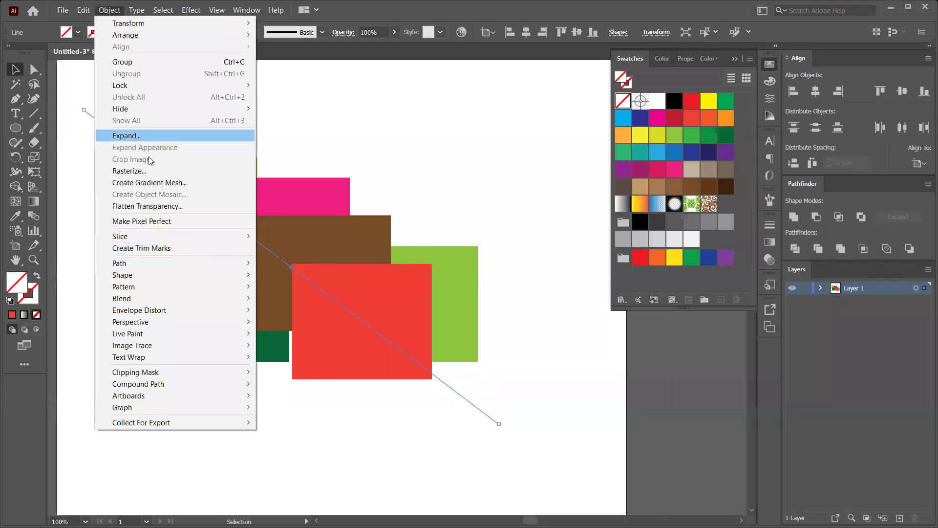
mouse_move(146, 264)
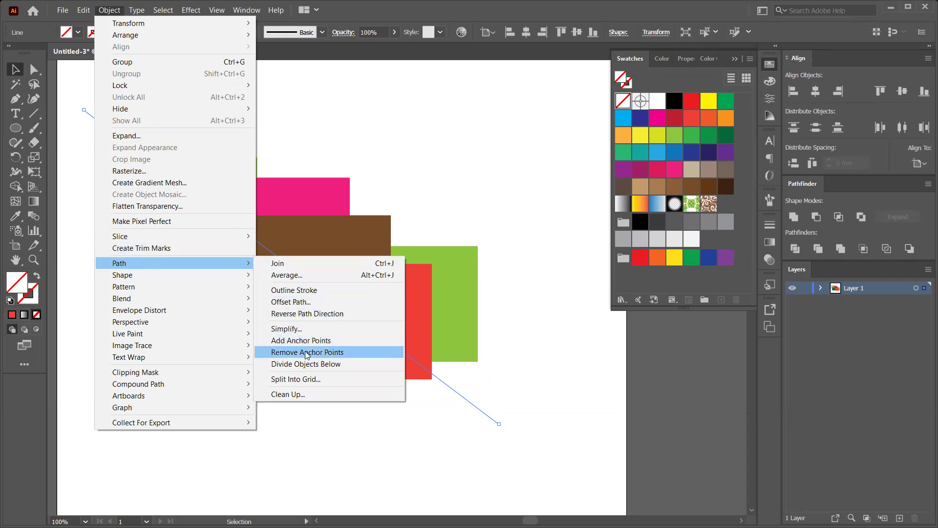
click(298, 364)
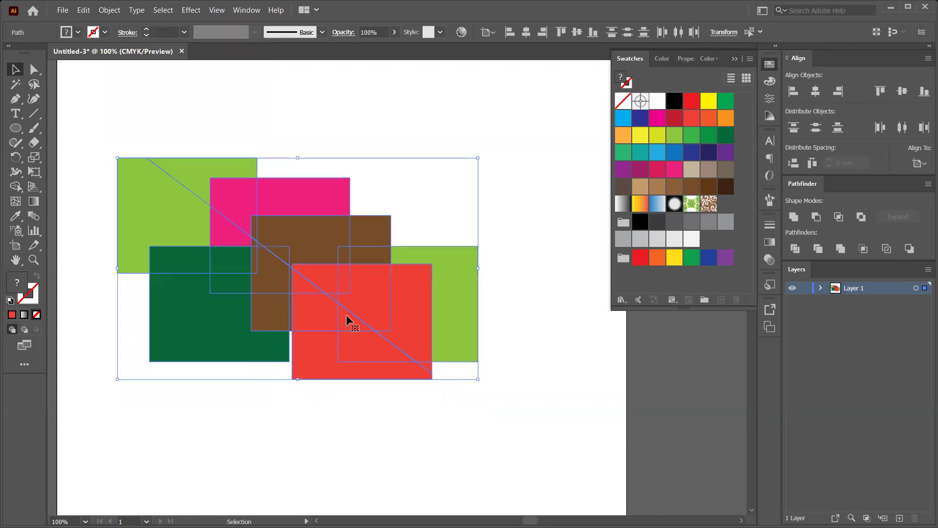
right_click(342, 349)
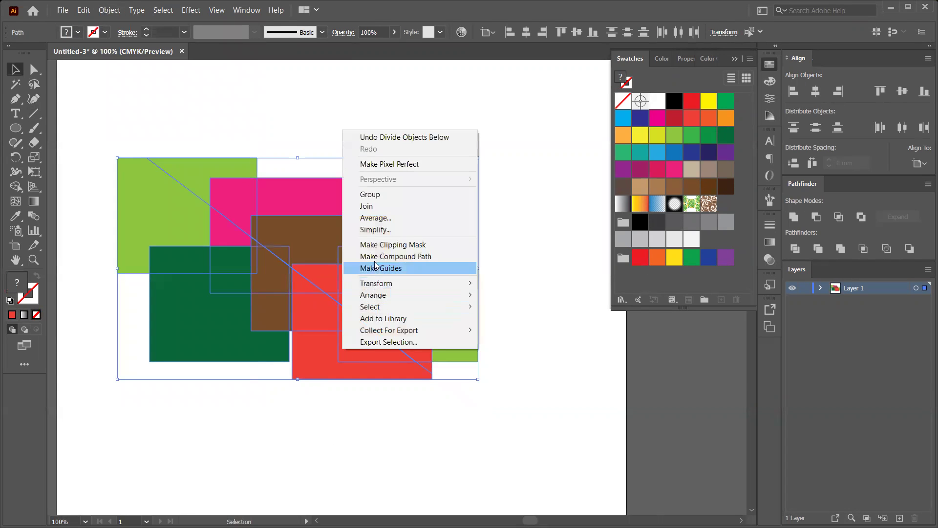
click(311, 427)
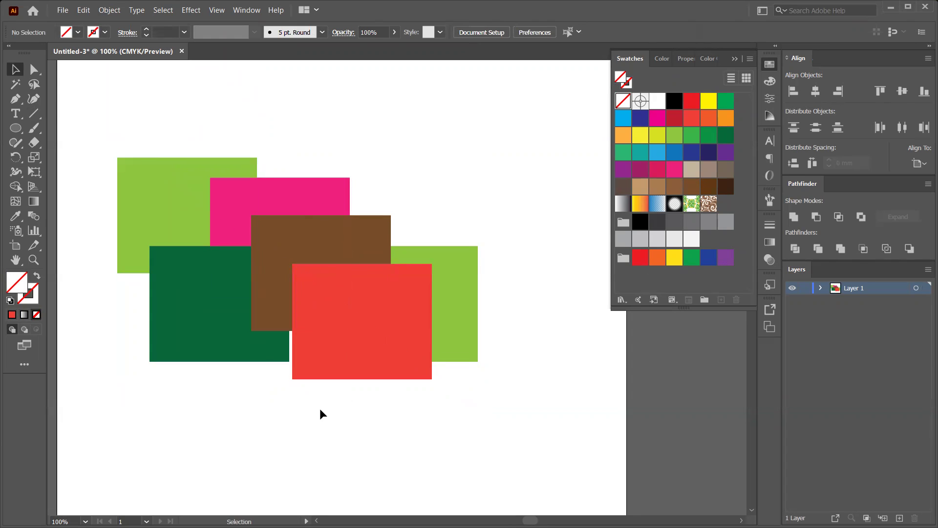
- Separate the diagonally cut halves of the red, brown and right-hand green rectangles
drag(363, 351, 314, 464)
drag(389, 321, 396, 440)
drag(361, 281, 482, 159)
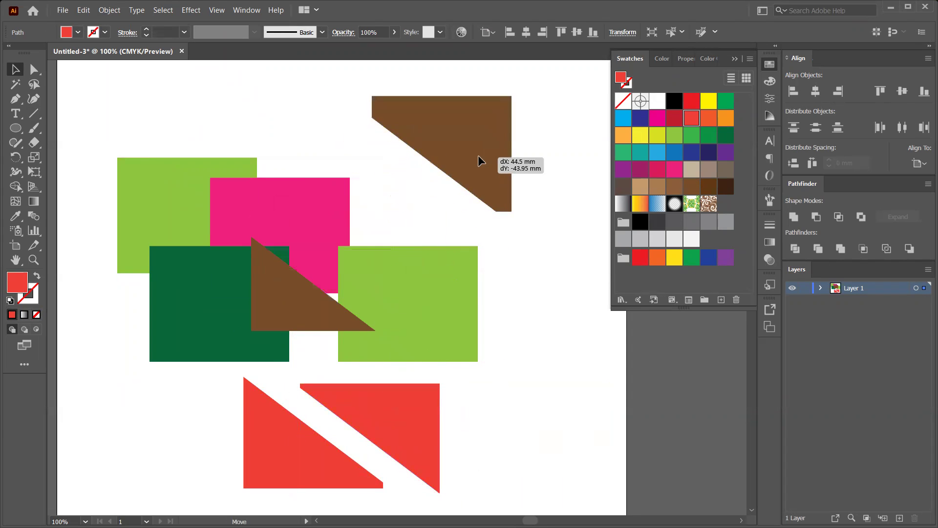
drag(306, 300, 409, 202)
drag(455, 293, 578, 305)
drag(387, 346, 495, 368)
- Separate the diagonally cut pieces of the dark green, pink and upper-left green rectangles
drag(189, 309, 111, 359)
drag(268, 266, 202, 315)
drag(296, 257, 352, 280)
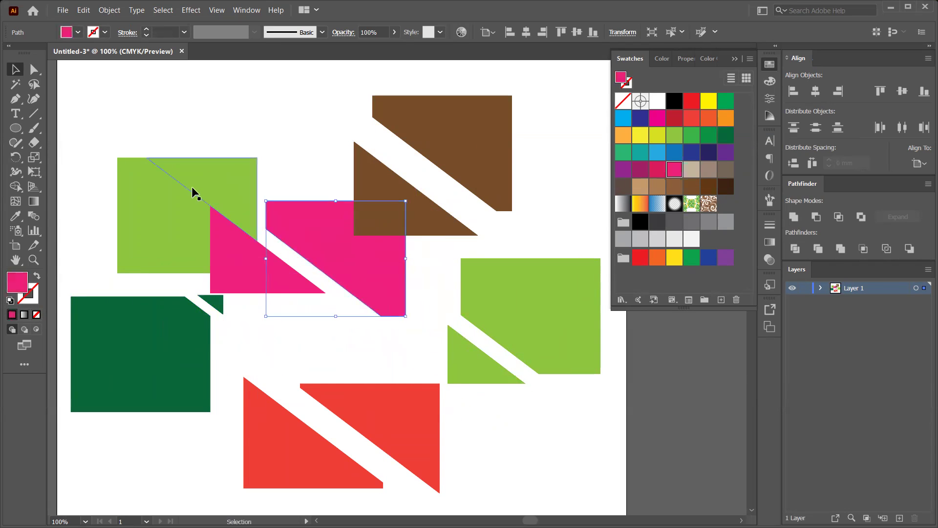
drag(192, 190, 203, 118)
drag(139, 233, 134, 175)
key(ctrl+minus)
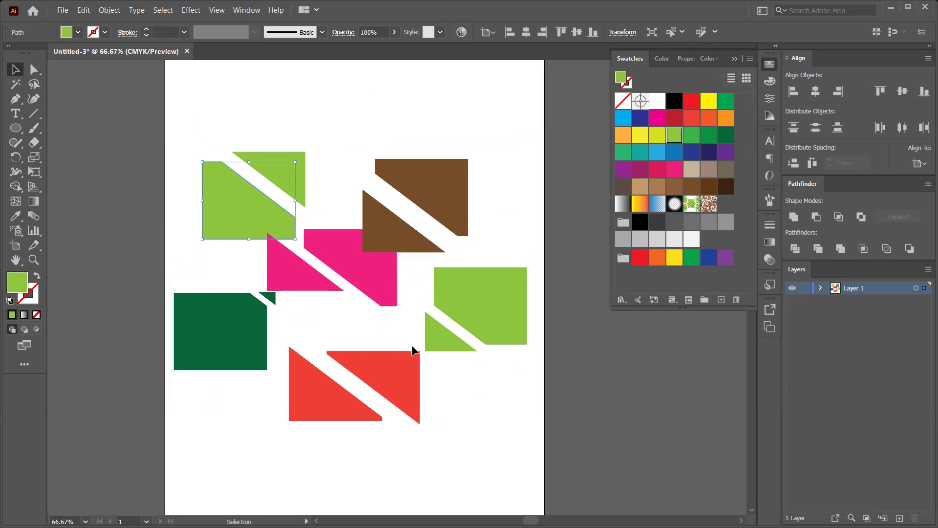
- Undo the piece moves, the Divide Objects Below cut and the diagonal line
drag(184, 134, 325, 344)
key(ctrl+a)
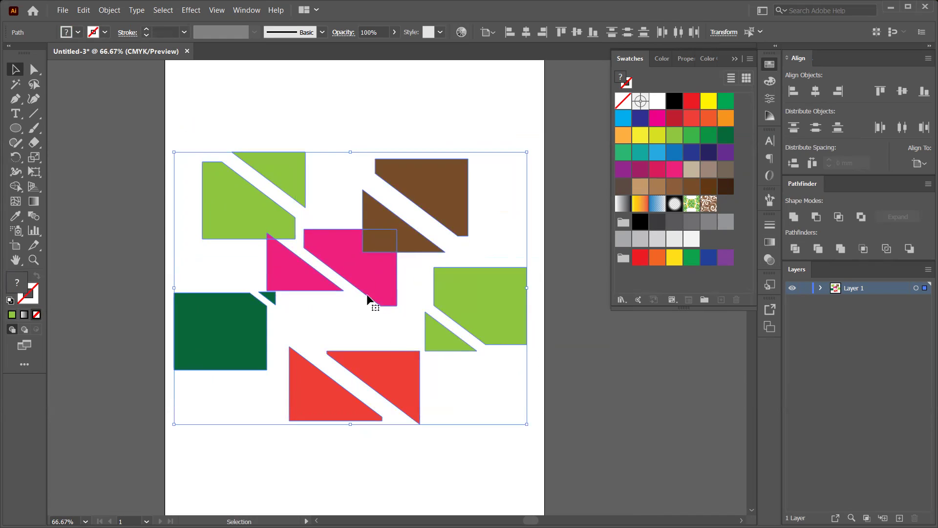
key(ctrl+z)
key(ctrl+z)
key(ctrl+z)
key(ctrl+z)
key(ctrl+z)
key(ctrl+z)
key(ctrl+z)
key(ctrl+z)
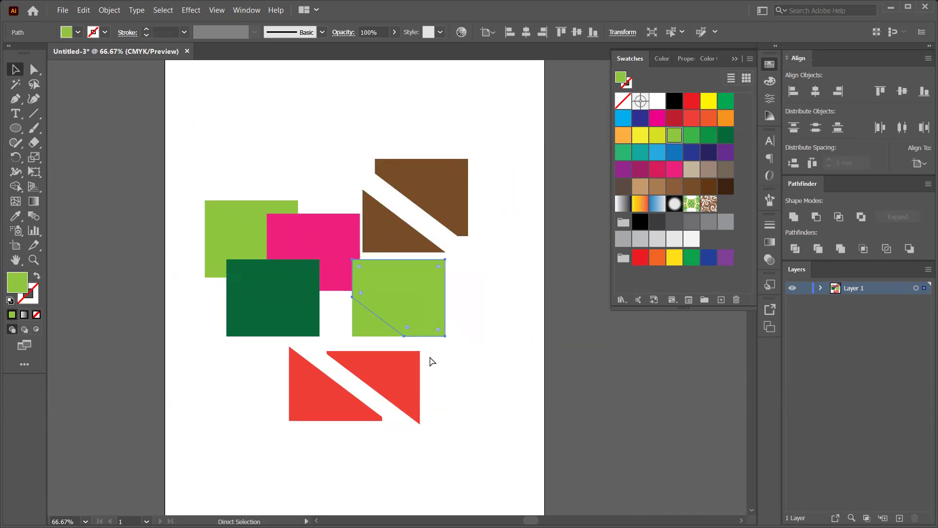
key(ctrl+z)
key(ctrl+z)
key(ctrl+z)
key(ctrl+z)
key(ctrl+z)
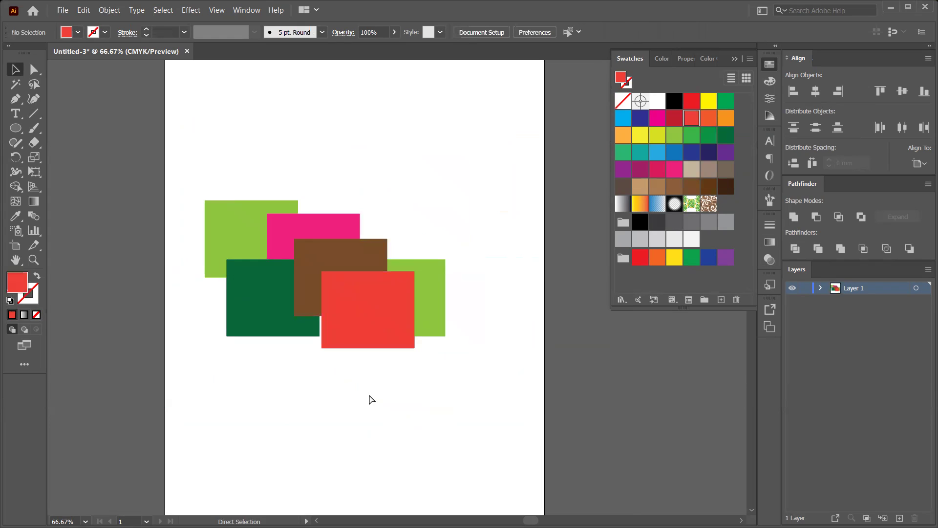
- Move the red rectangle slightly down and to the right, keeping it overlapping the brown one
click(310, 248)
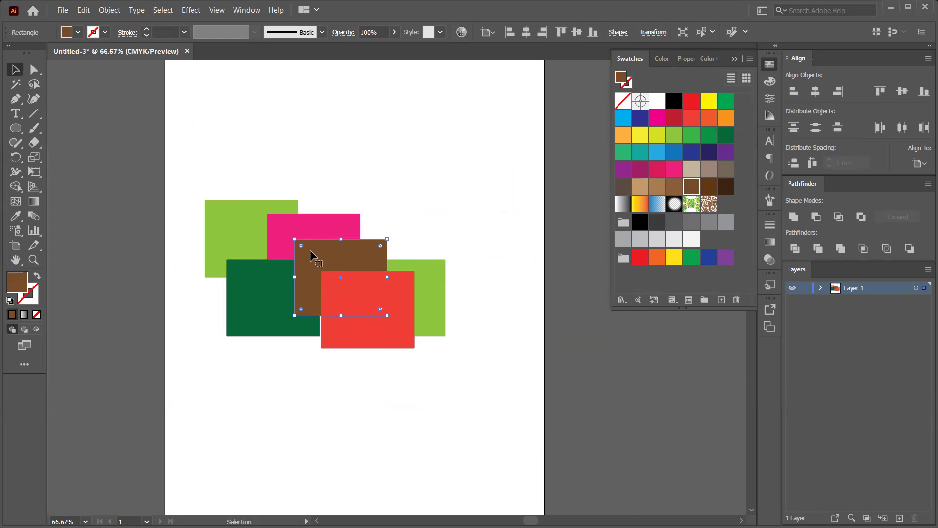
scroll(373, 293, up, 1)
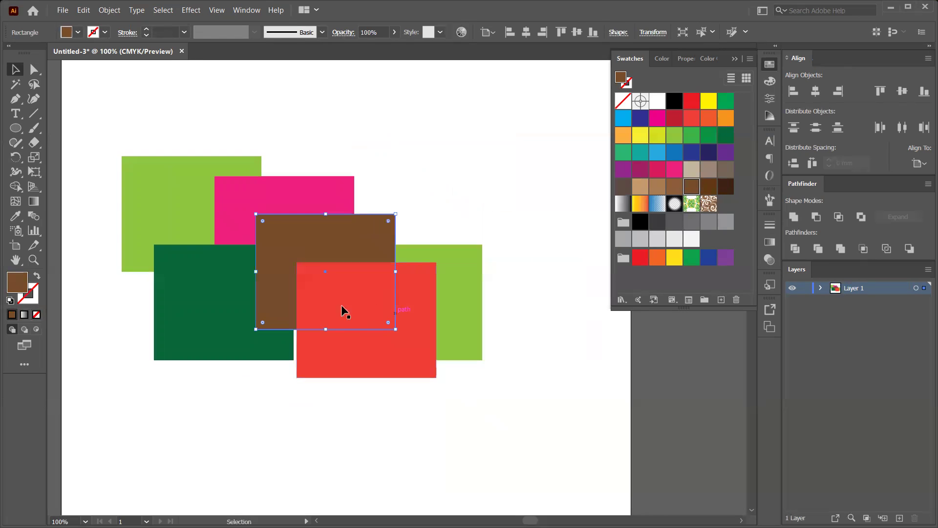
mouse_move(394, 367)
mouse_down()
mouse_move(390, 374)
mouse_move(381, 358)
mouse_move(418, 352)
mouse_move(389, 376)
mouse_move(377, 362)
mouse_up()
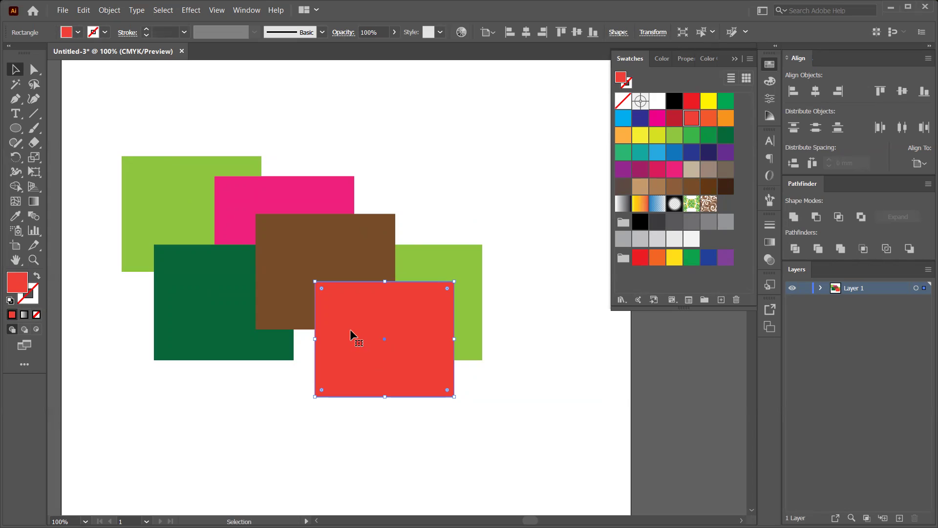
- Apply Divide Objects Below with the brown rectangle as the cutter, then clear the selection
click(291, 231)
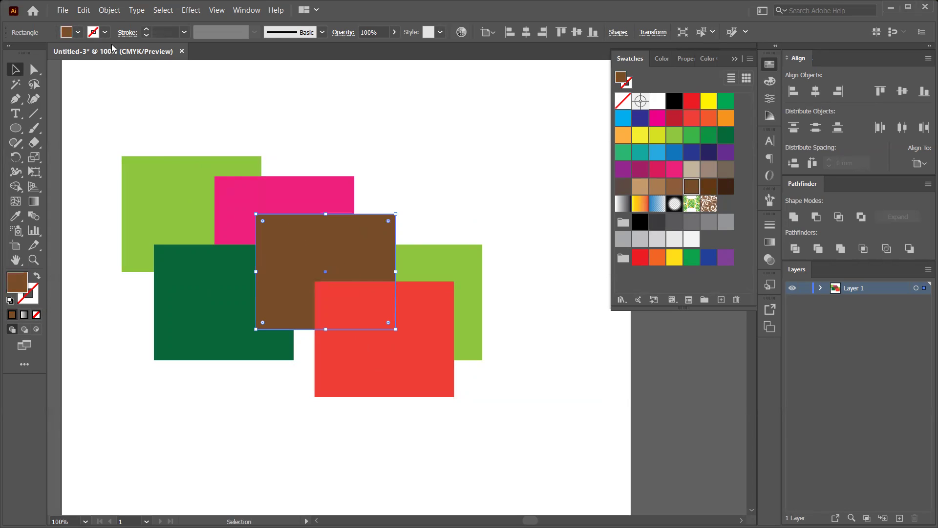
click(106, 11)
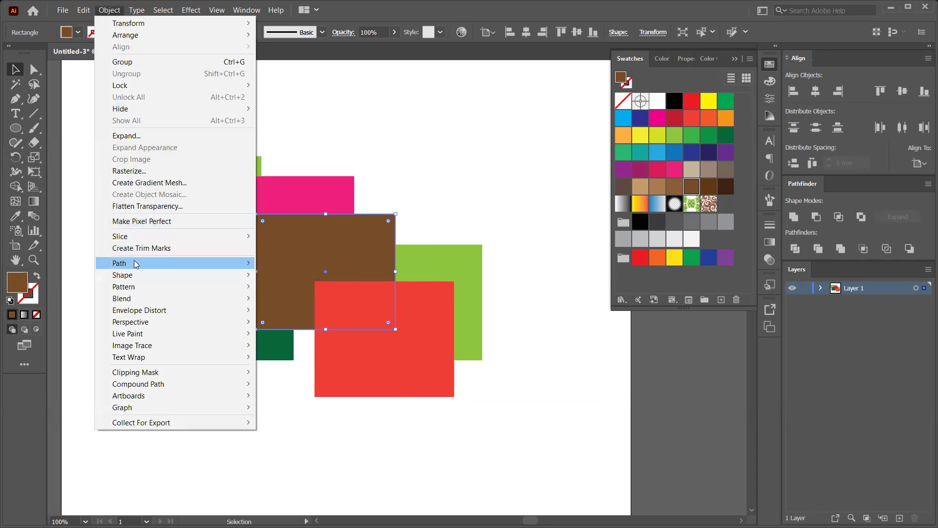
mouse_move(136, 264)
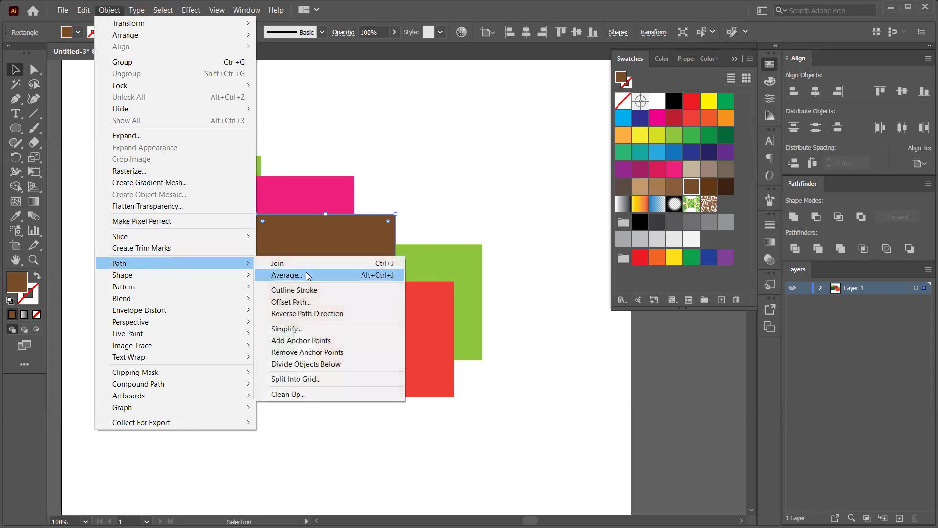
click(302, 363)
click(259, 446)
- Move the cut pieces of the red and right-hand green rectangles apart
drag(408, 381, 625, 443)
drag(350, 310, 362, 459)
drag(557, 428, 496, 450)
drag(403, 324, 499, 281)
drag(375, 312, 423, 386)
- Move the large dark green piece, both pink pieces and the upper-left green piece away from the cluster
drag(251, 327, 194, 396)
drag(315, 236, 410, 232)
drag(281, 213, 319, 139)
drag(186, 187, 123, 154)
drag(149, 206, 183, 229)
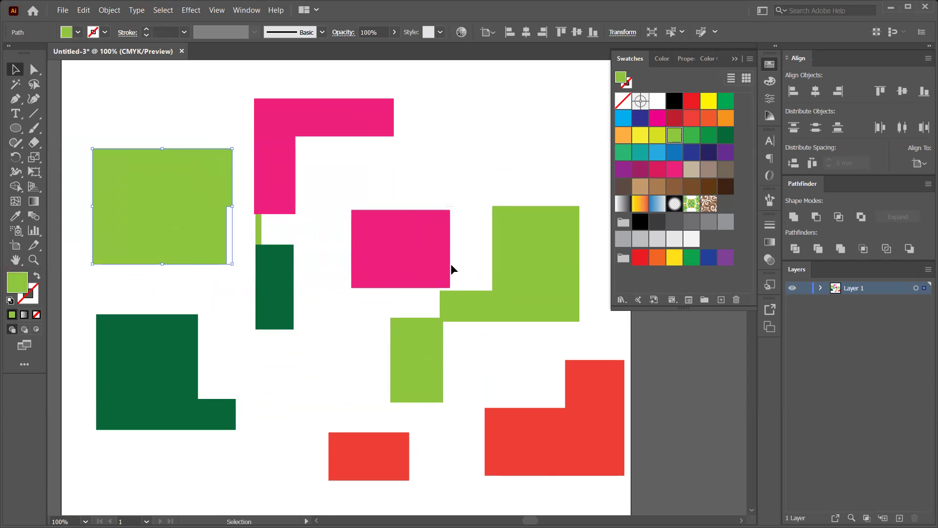
scroll(362, 282, down, 2)
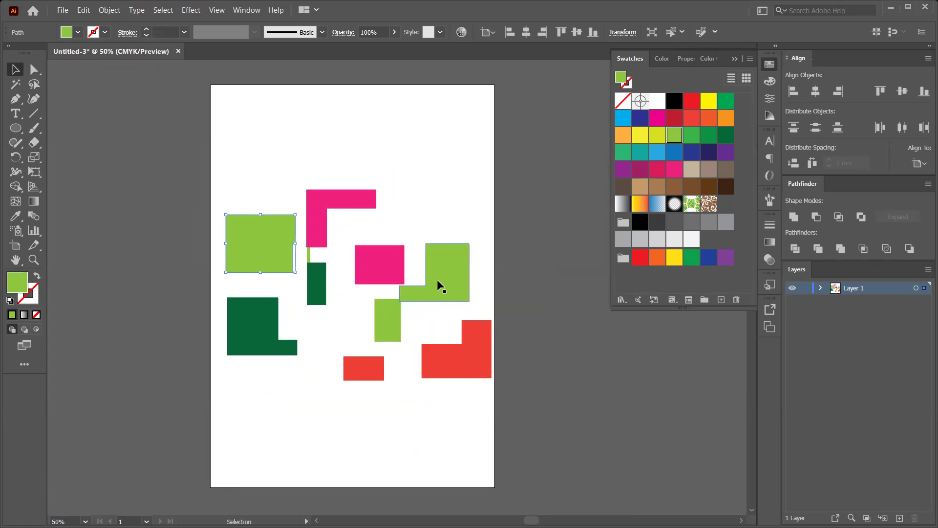
- Undo the recent cuts and moves of the coloured shapes, back to the overlapping whole rectangles
key(ctrl+z)
key(ctrl+z)
key(ctrl+z)
key(ctrl+z)
key(ctrl+z)
key(ctrl+z)
key(ctrl+z)
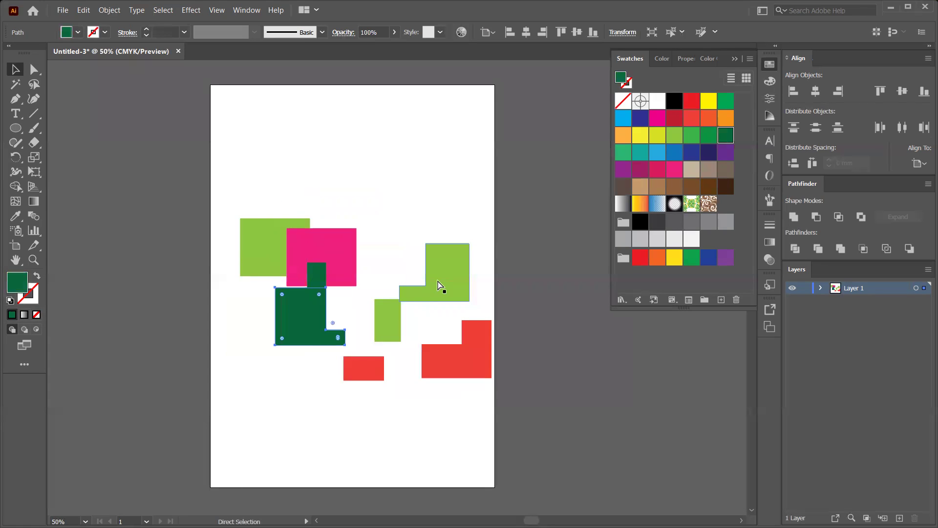
key(ctrl+z)
key(ctrl+z)
key(ctrl+z)
key(ctrl+z)
key(ctrl+z)
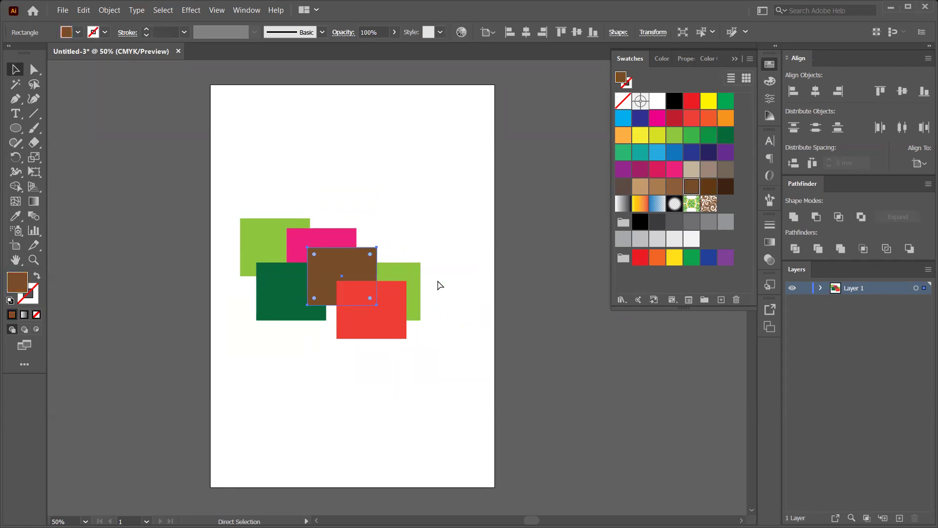
- Delete all overlapping coloured rectangles except the light green one at the upper left of the group
drag(215, 193, 478, 350)
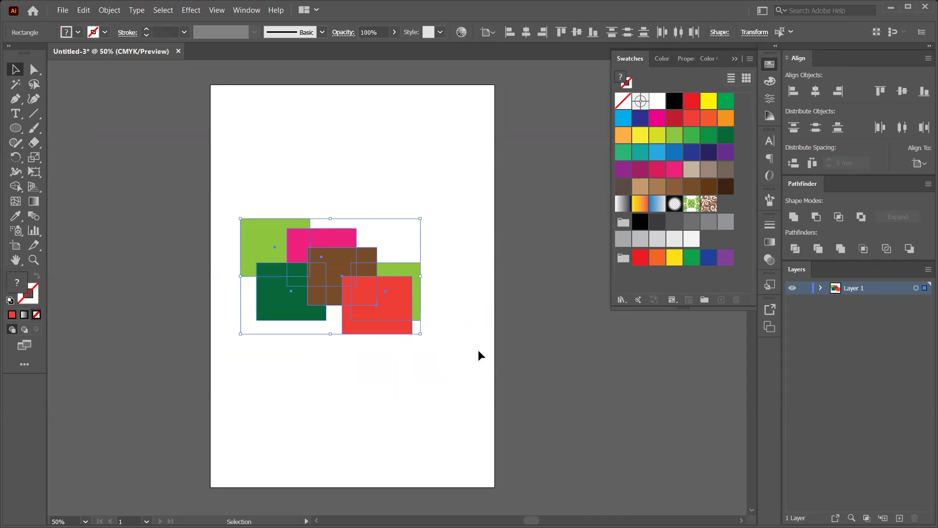
click(331, 145)
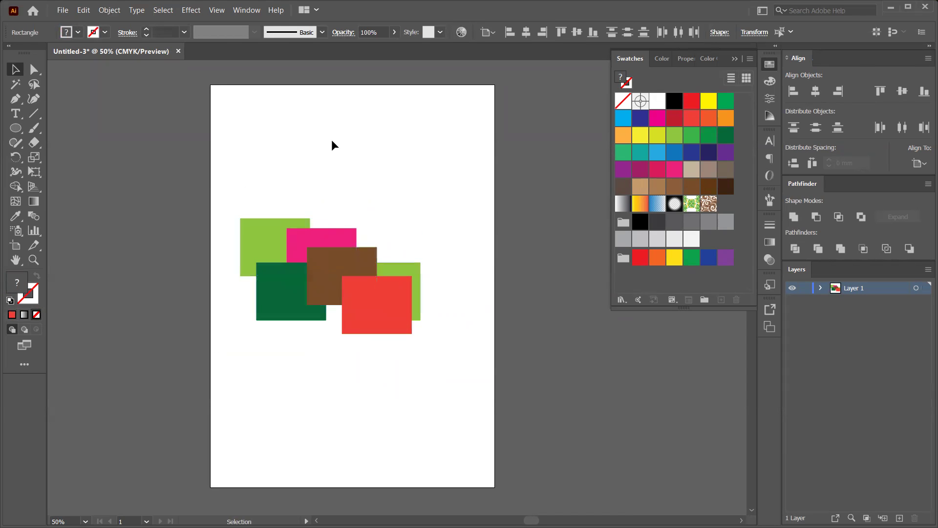
drag(301, 364, 402, 261)
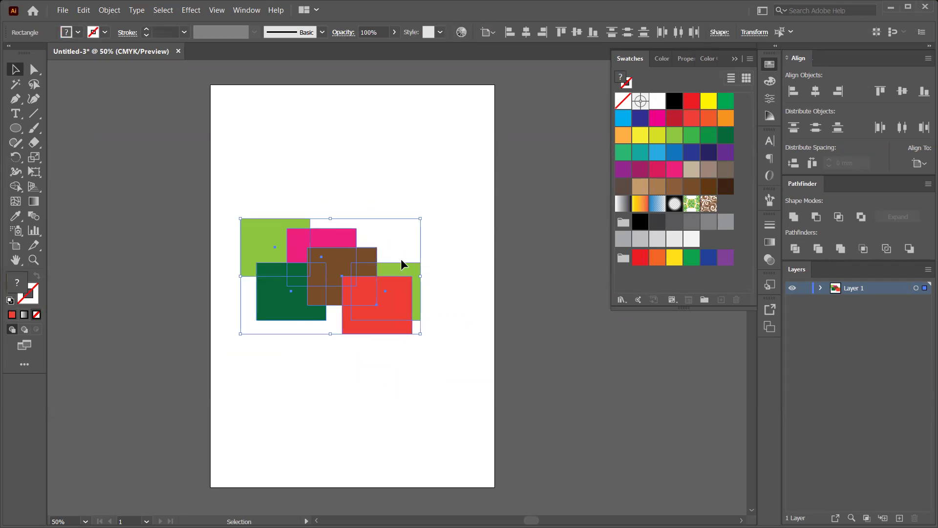
shift+click(258, 228)
key(Delete)
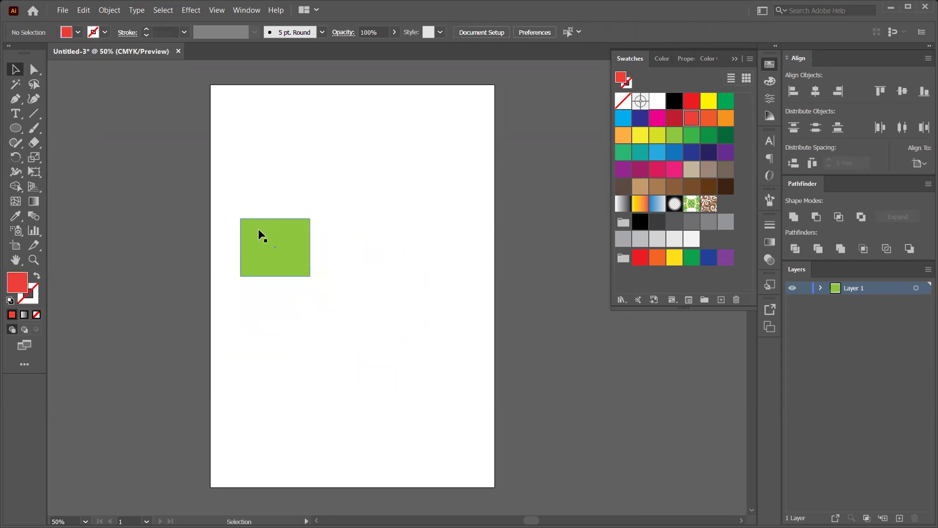
click(109, 10)
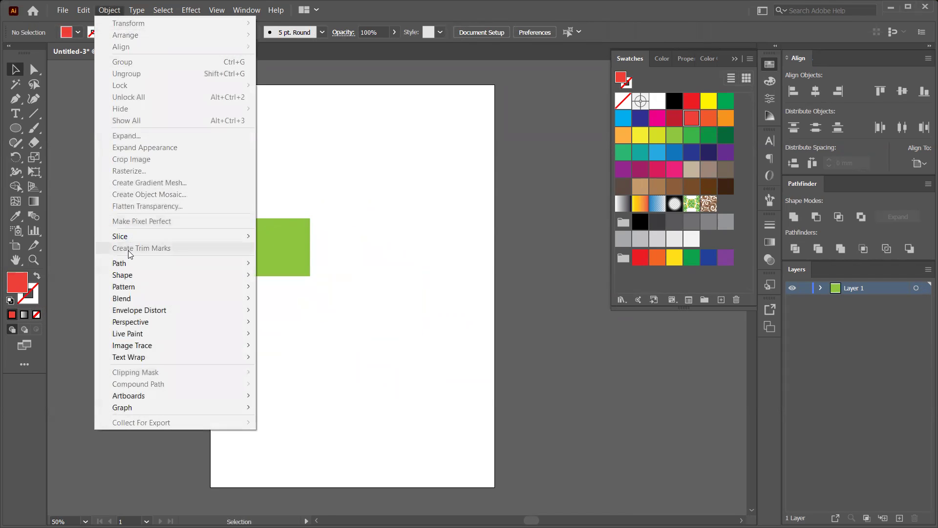
mouse_move(132, 263)
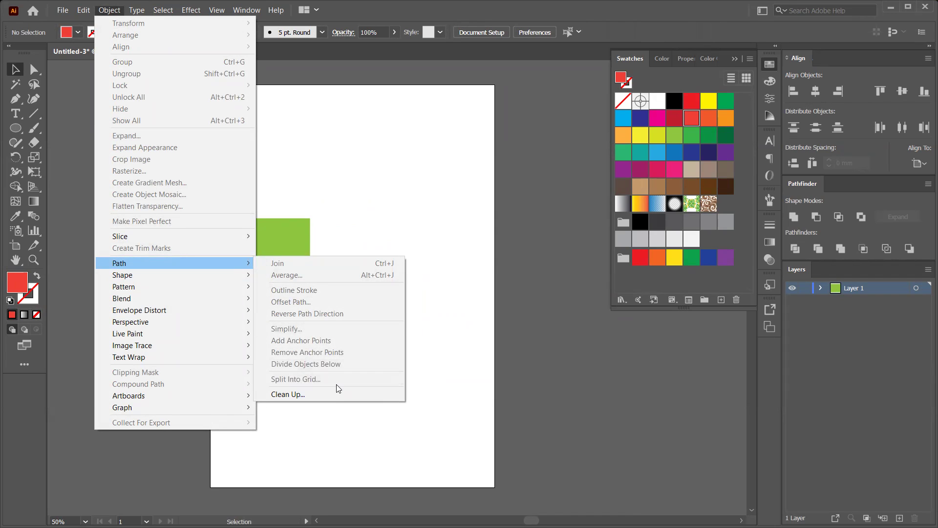
click(316, 251)
- Delete the small light green rectangle and draw a rectangle with the same fill covering the whole artboard
click(279, 242)
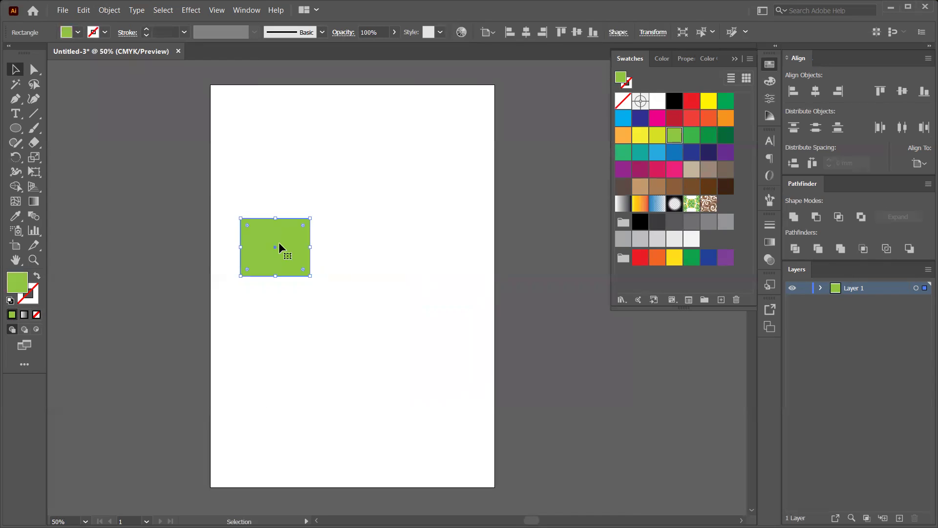
key(Delete)
scroll(271, 190, down, 2)
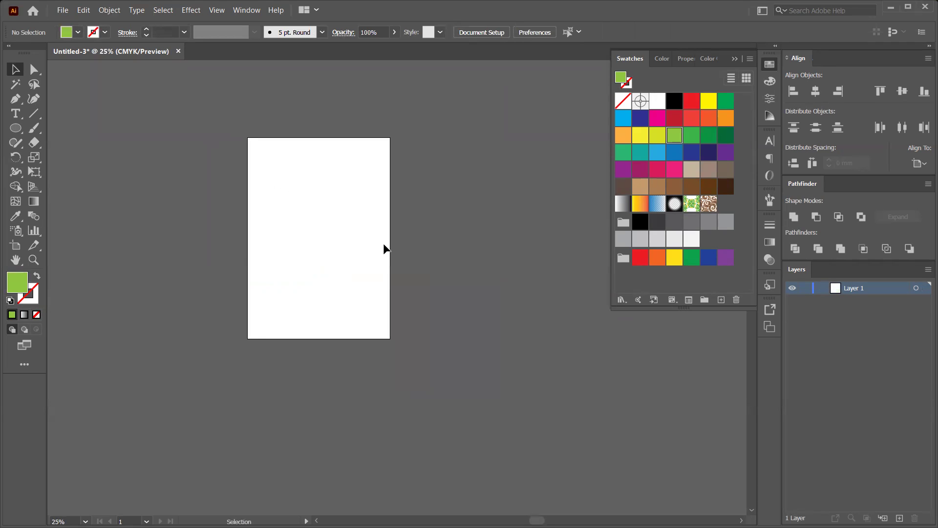
drag(386, 250, 277, 225)
scroll(226, 232, up, 1)
drag(17, 134, 64, 128)
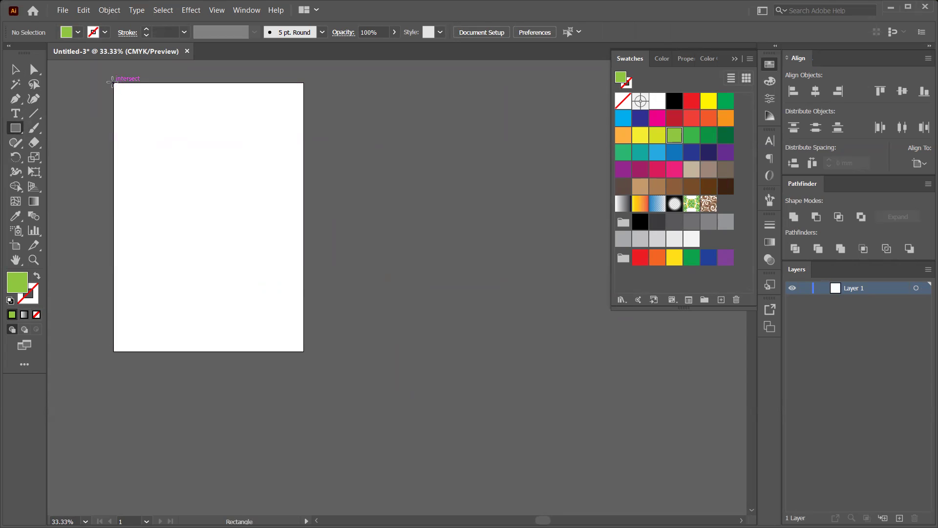
drag(112, 82, 303, 351)
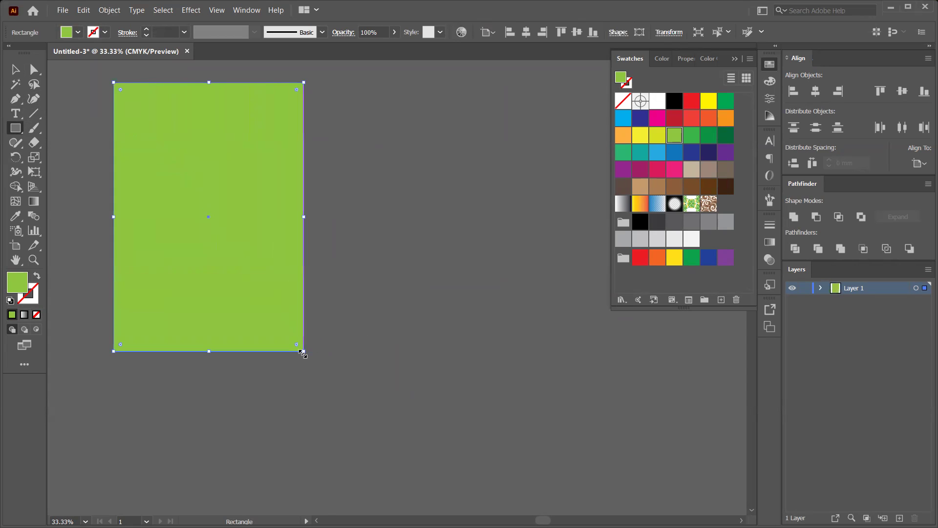
click(15, 70)
click(81, 130)
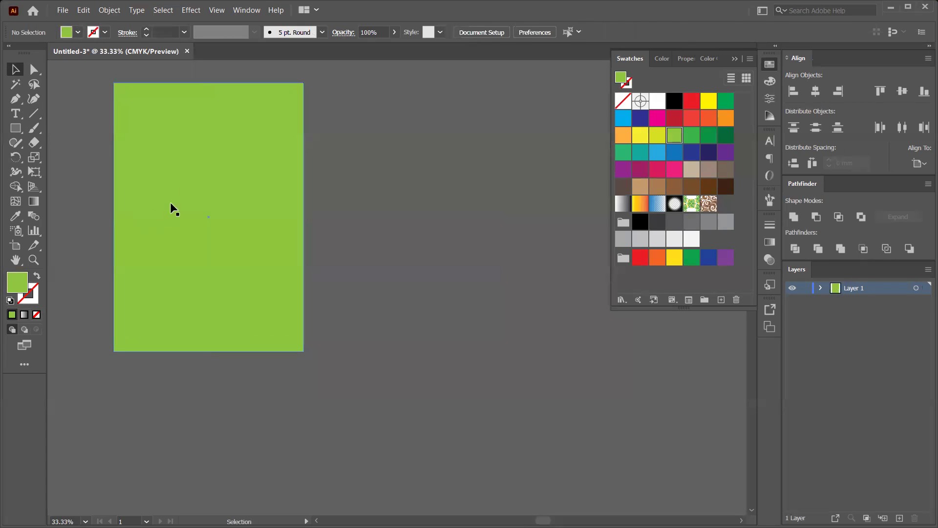
- Start Split Into Grid on the artboard-sized green rectangle and turn on the preview
scroll(180, 205, up, 1)
scroll(182, 206, down, 1)
scroll(196, 209, up, 1)
scroll(196, 209, left, 1)
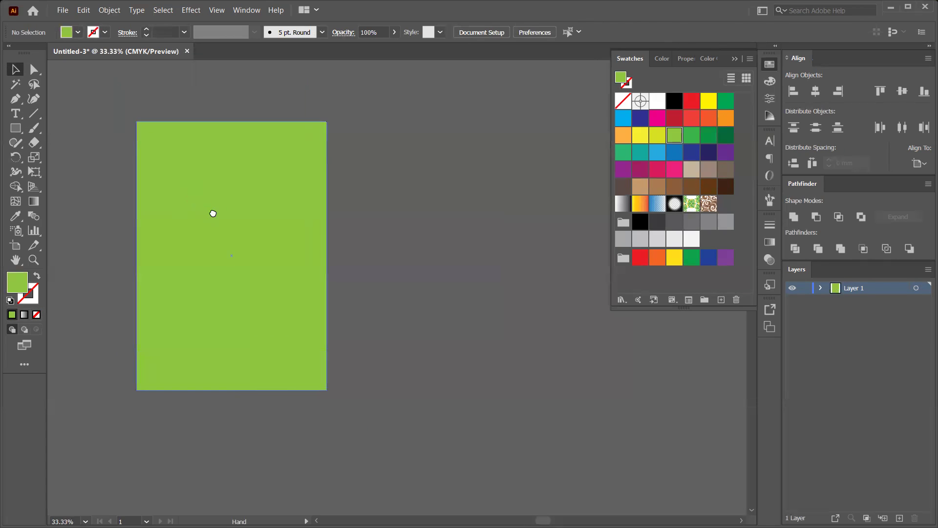
scroll(214, 214, up, 1)
click(121, 184)
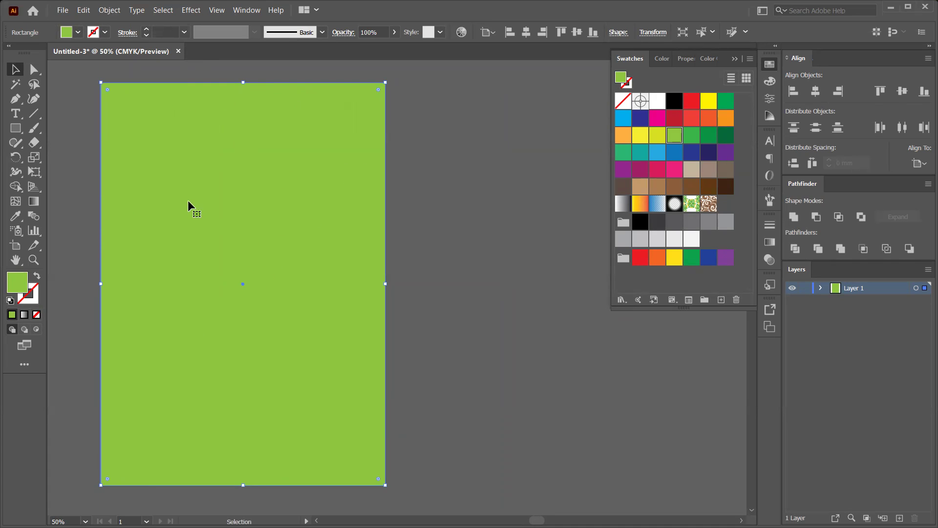
click(118, 11)
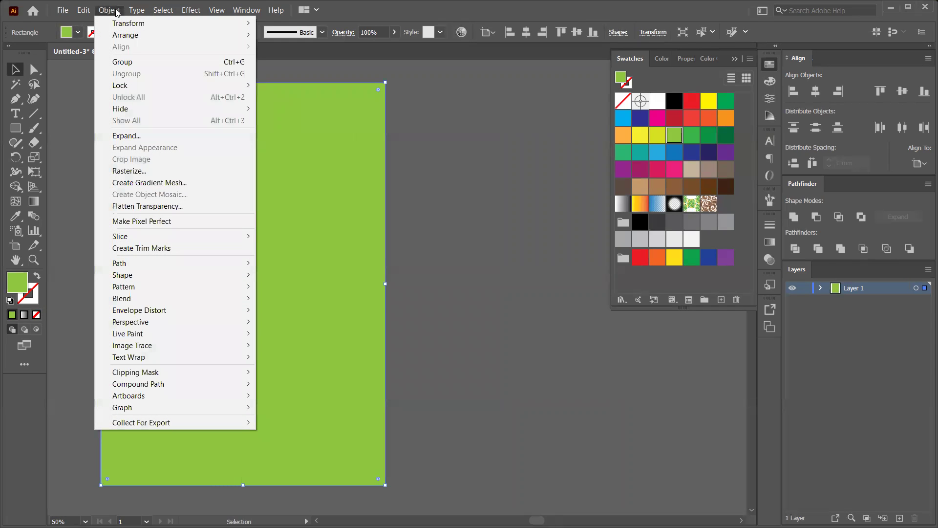
mouse_move(193, 264)
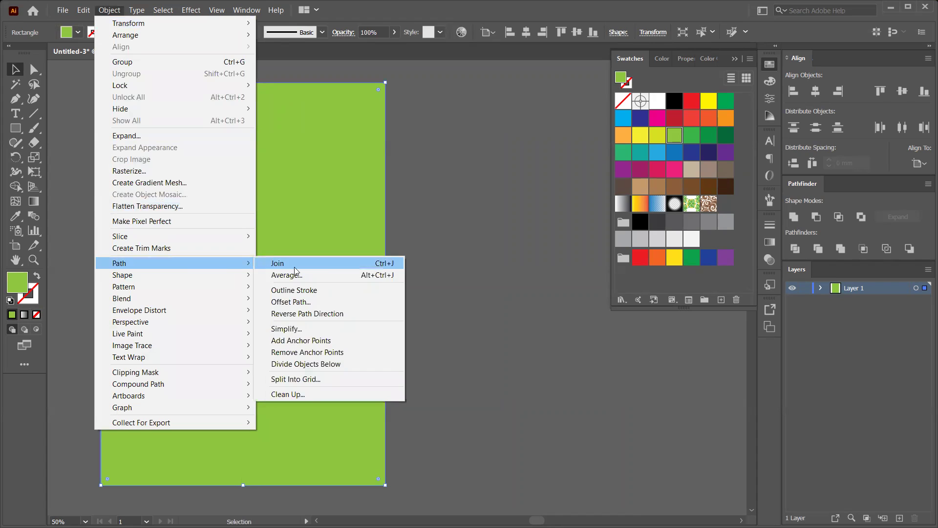
click(307, 380)
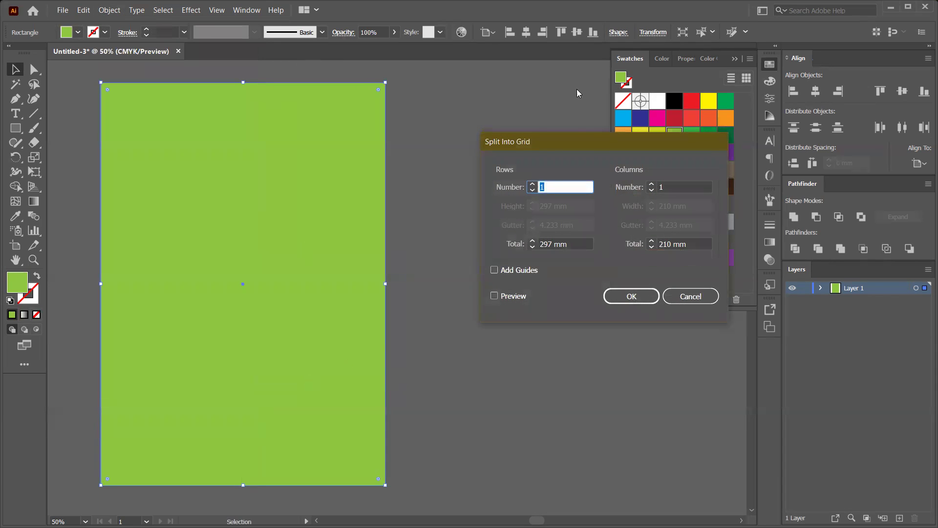
drag(593, 144, 524, 124)
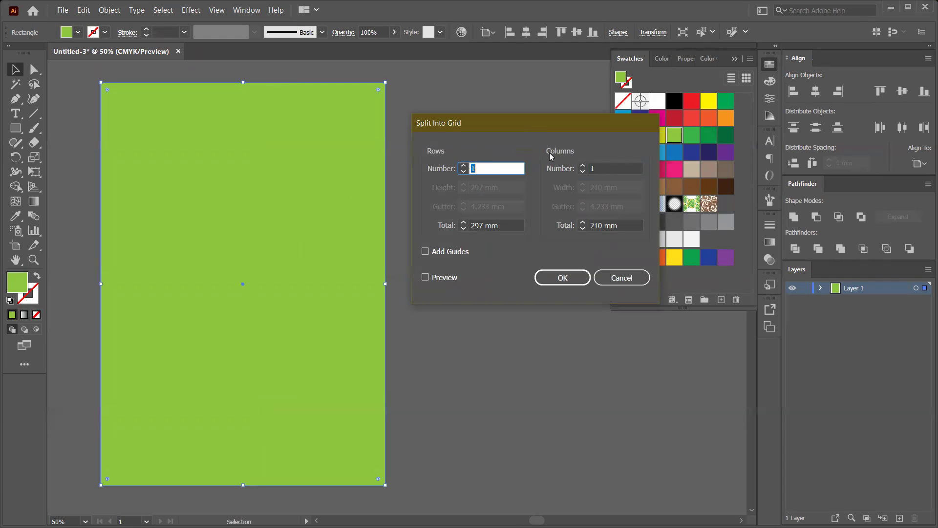
click(431, 278)
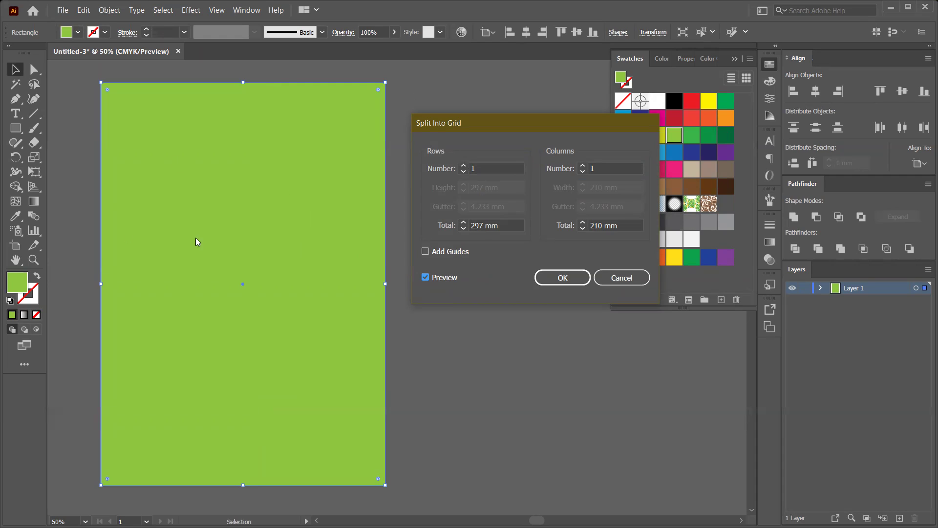
- Raise the number of rows in the grid split to 11
click(463, 166)
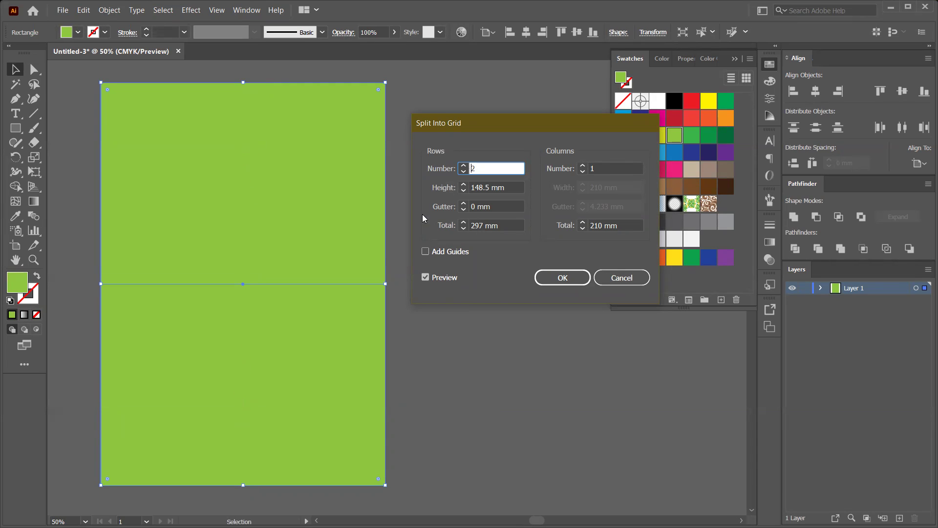
click(464, 166)
click(463, 165)
click(464, 166)
click(463, 173)
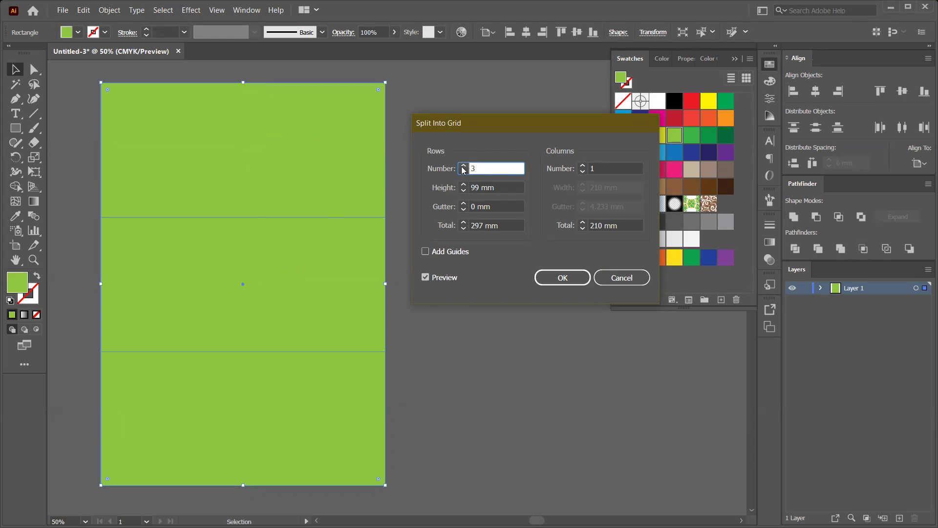
click(463, 166)
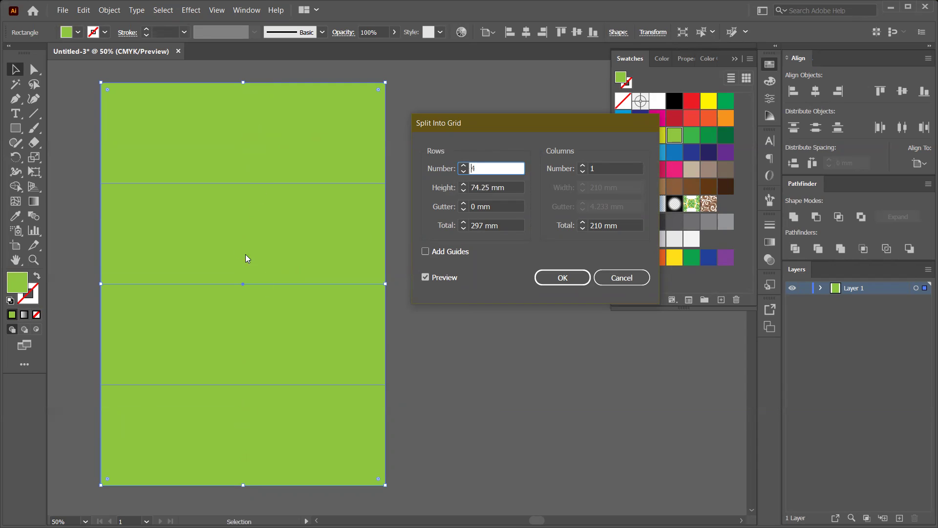
click(463, 165)
click(463, 165)
click(464, 165)
click(463, 166)
click(464, 166)
click(464, 166)
click(463, 166)
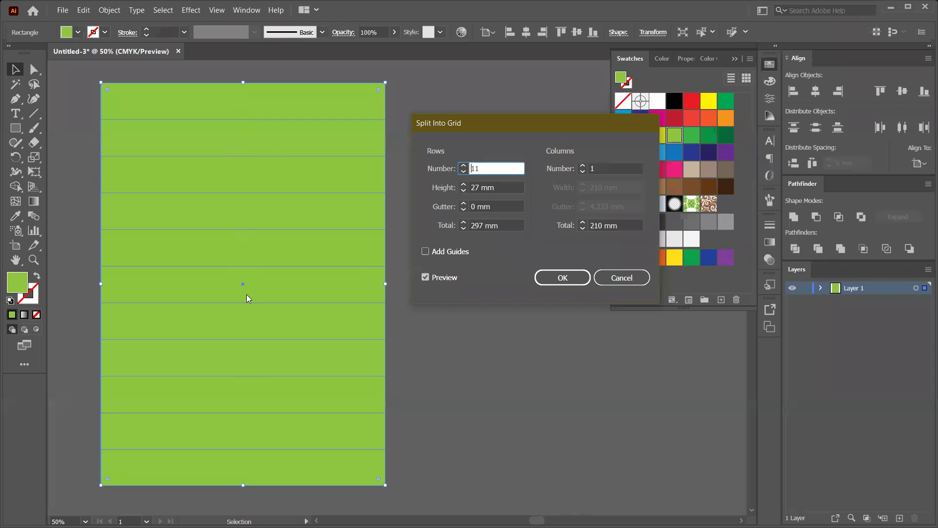
- Try higher row numbers for the grid split and settle on 12 rows
click(463, 166)
click(463, 166)
click(463, 167)
click(463, 166)
click(463, 166)
click(463, 166)
click(464, 166)
click(463, 166)
click(463, 166)
click(463, 166)
click(463, 173)
click(464, 173)
click(463, 173)
click(464, 173)
click(464, 173)
click(464, 173)
click(463, 173)
click(464, 173)
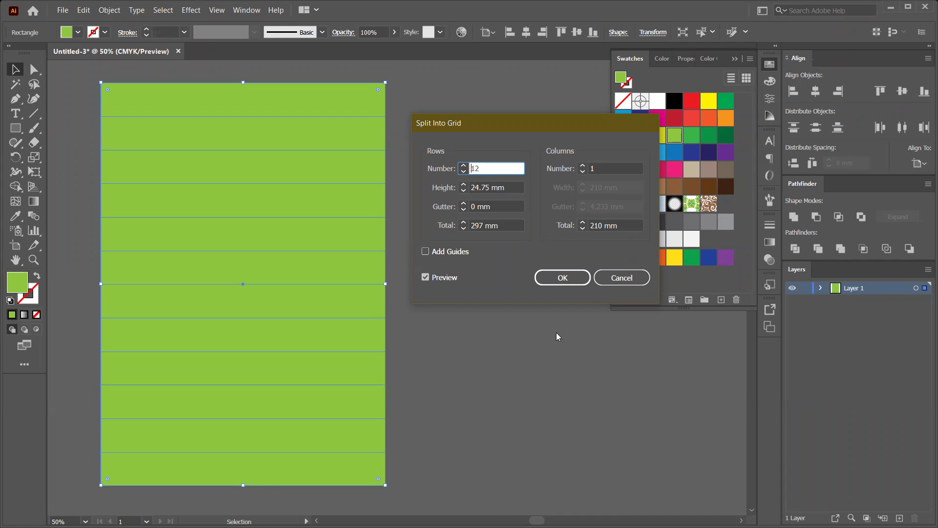
click(526, 373)
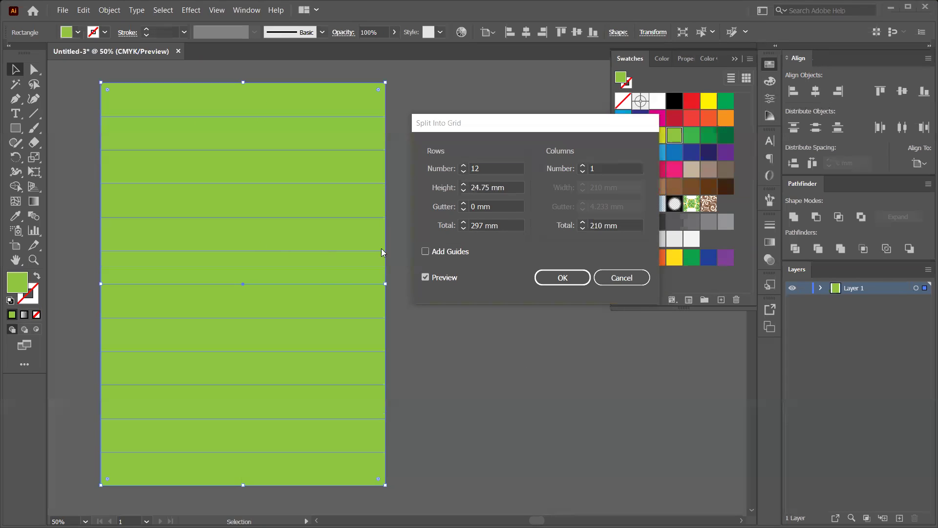
- Reduce the grid split to 3 rows and move the dialog clear of the green rectangle
click(463, 172)
click(464, 172)
click(464, 172)
click(464, 172)
click(464, 172)
click(464, 172)
click(464, 172)
click(464, 172)
click(464, 172)
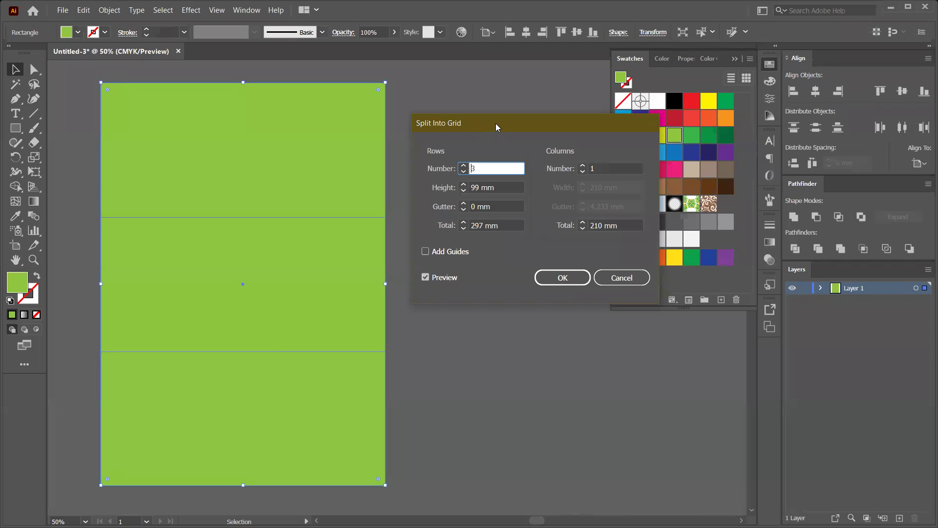
drag(496, 123, 503, 102)
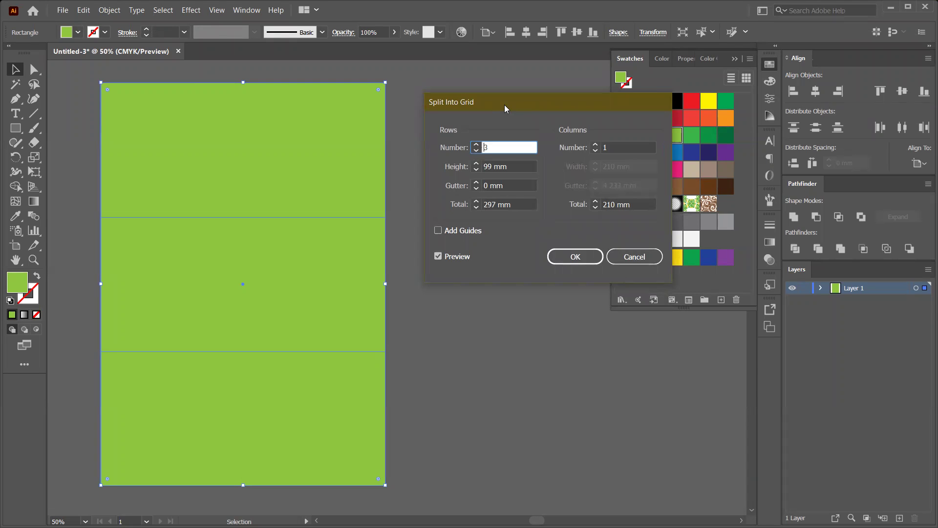
drag(506, 108, 520, 105)
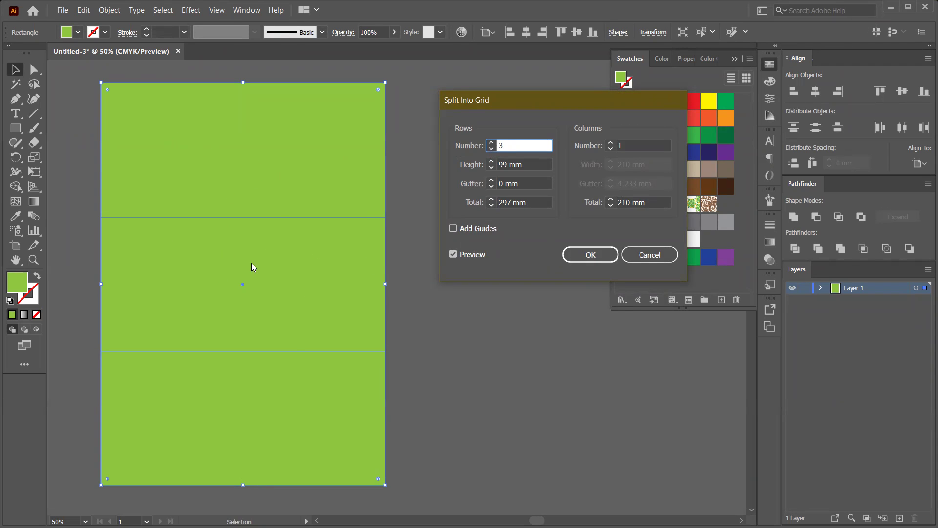
- Try different row and column combinations, then apply the split with 3 rows and 3 columns
click(611, 143)
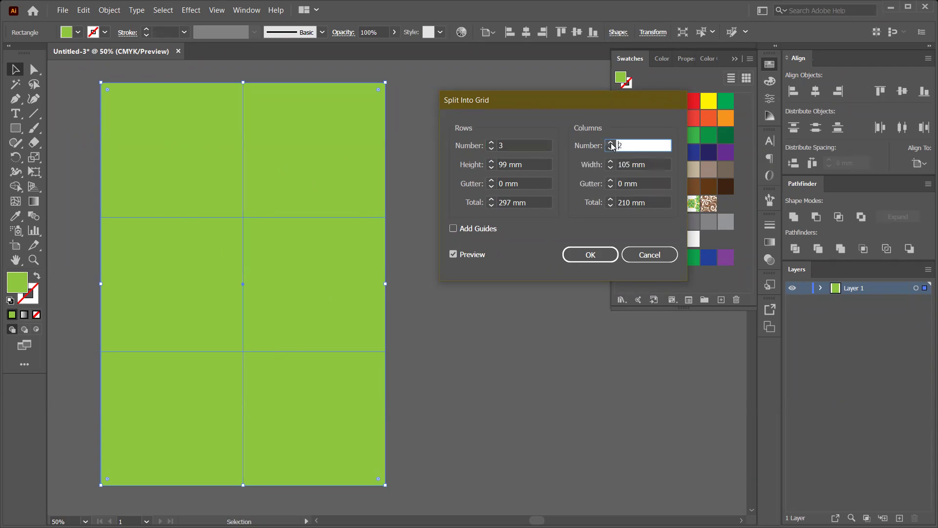
click(491, 149)
click(492, 149)
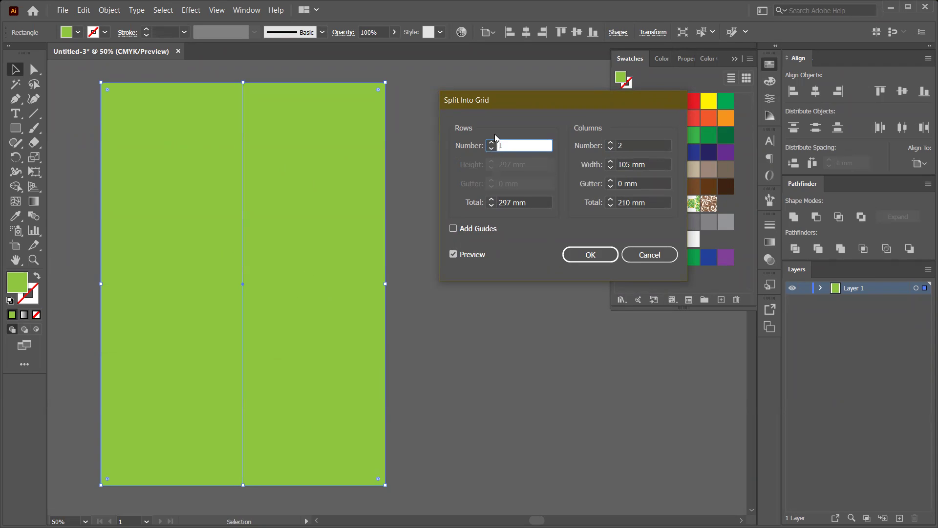
click(492, 143)
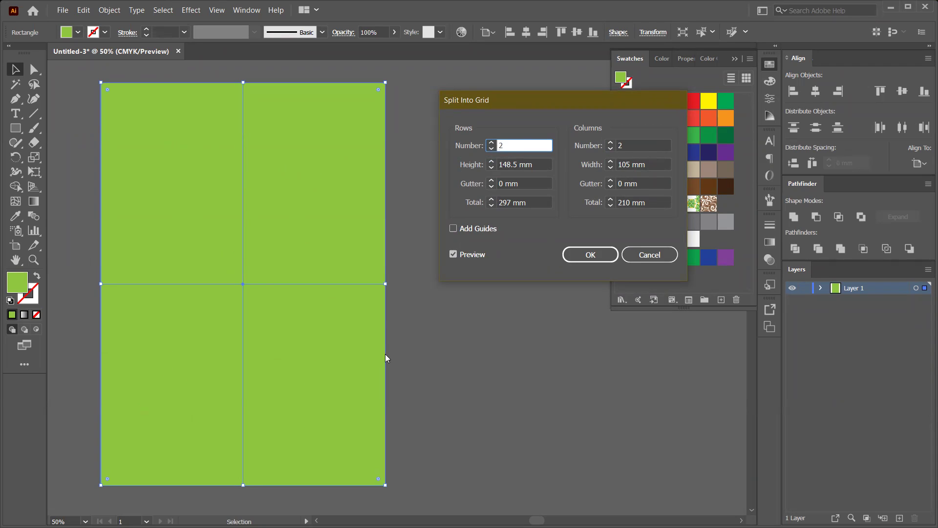
click(493, 143)
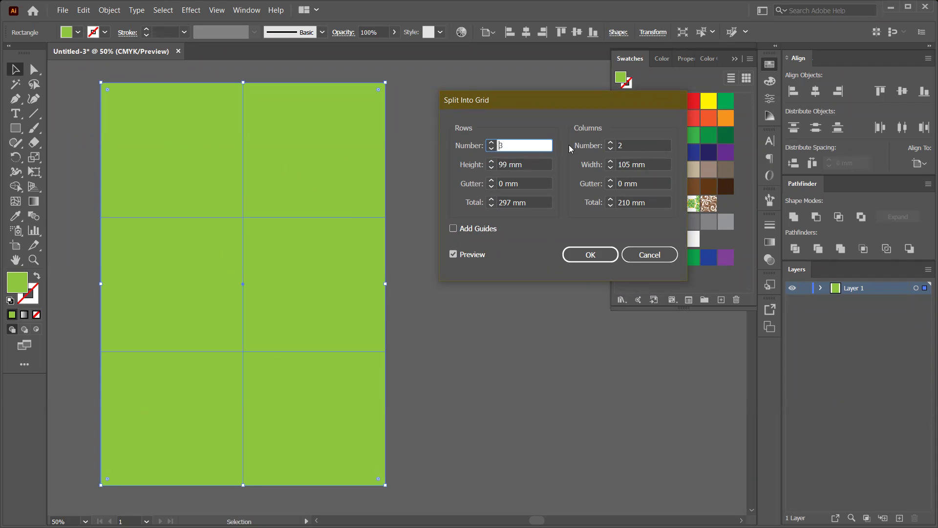
click(610, 143)
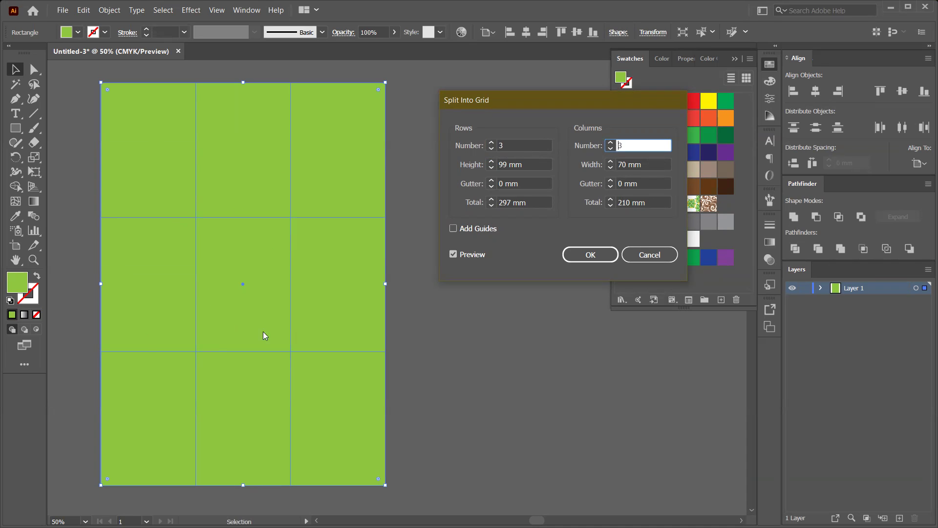
click(590, 255)
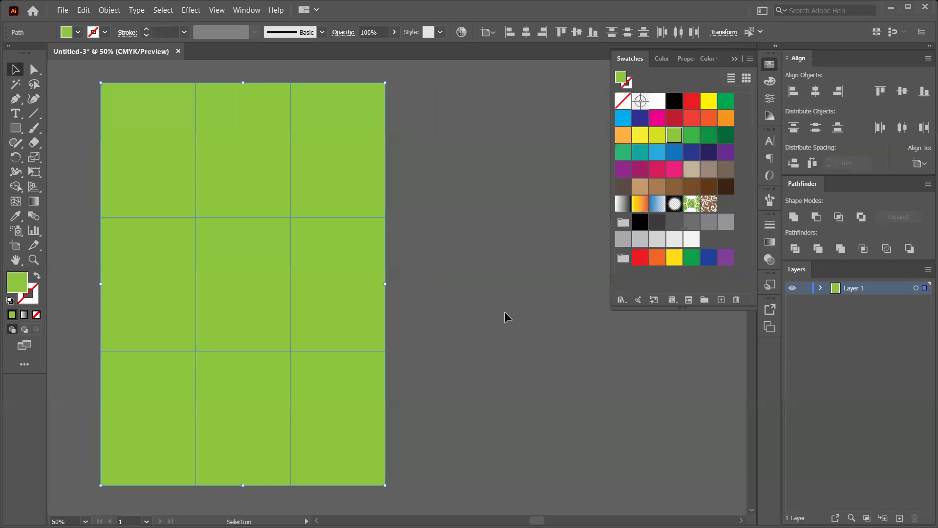
- Pull the nine grid pieces apart by moving each one away from its neighbours across and beyond the artboard
click(469, 235)
drag(372, 166, 566, 171)
drag(331, 277, 581, 312)
drag(345, 360, 604, 466)
drag(243, 404, 353, 410)
drag(263, 296, 377, 289)
drag(279, 174, 386, 166)
drag(157, 146, 221, 142)
drag(195, 265, 266, 280)
drag(139, 404, 185, 452)
drag(354, 427, 347, 455)
drag(373, 287, 369, 317)
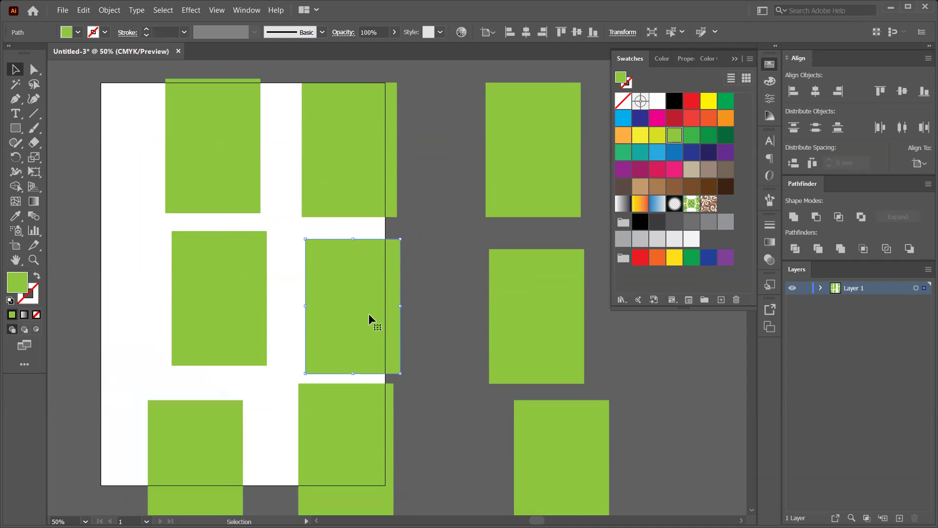
- Rearrange the separated pieces into looser positions, moving the first top-row piece to the artboard's upper-left corner
drag(534, 432, 509, 425)
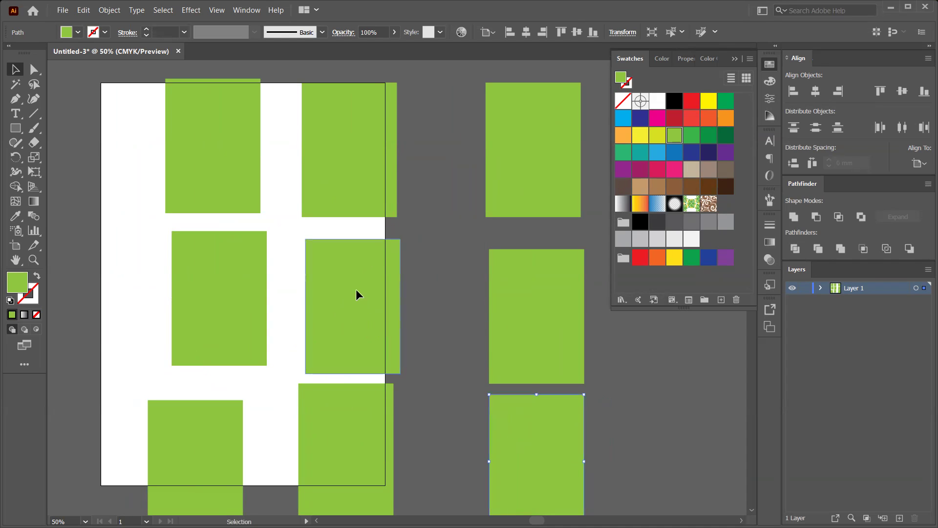
drag(355, 288, 356, 278)
drag(190, 425, 217, 403)
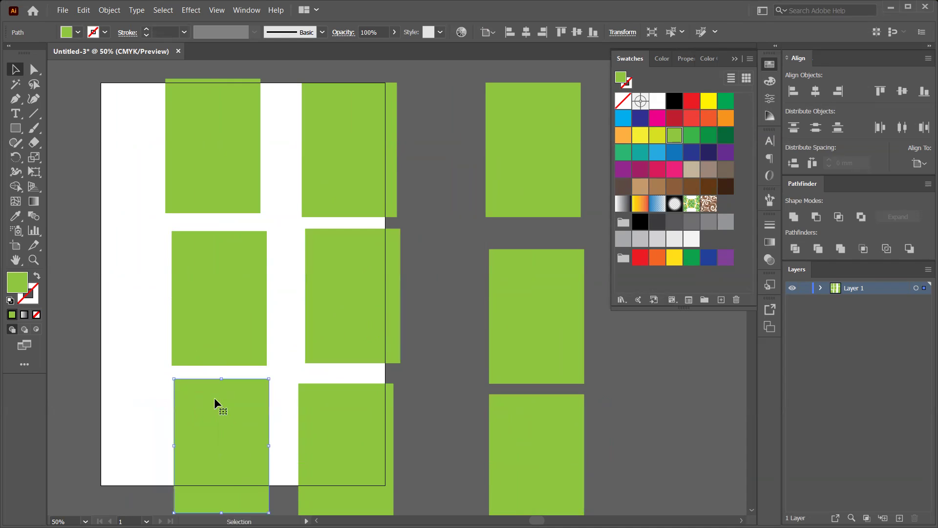
drag(502, 308, 505, 292)
drag(524, 407, 524, 397)
drag(361, 294, 343, 292)
drag(361, 181, 401, 174)
drag(245, 163, 170, 157)
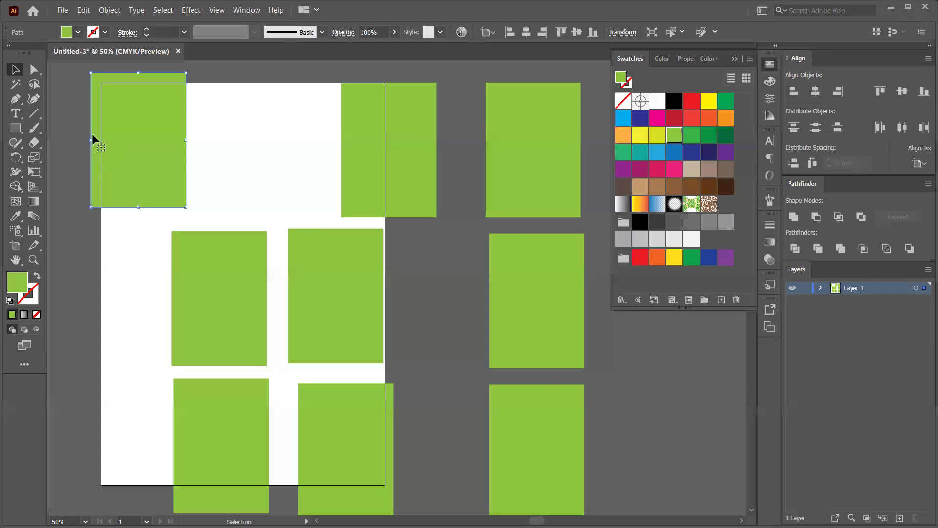
- Select all the scattered pieces, then undo their moves and the 3 by 3 split back to one rectangle
drag(78, 99, 561, 472)
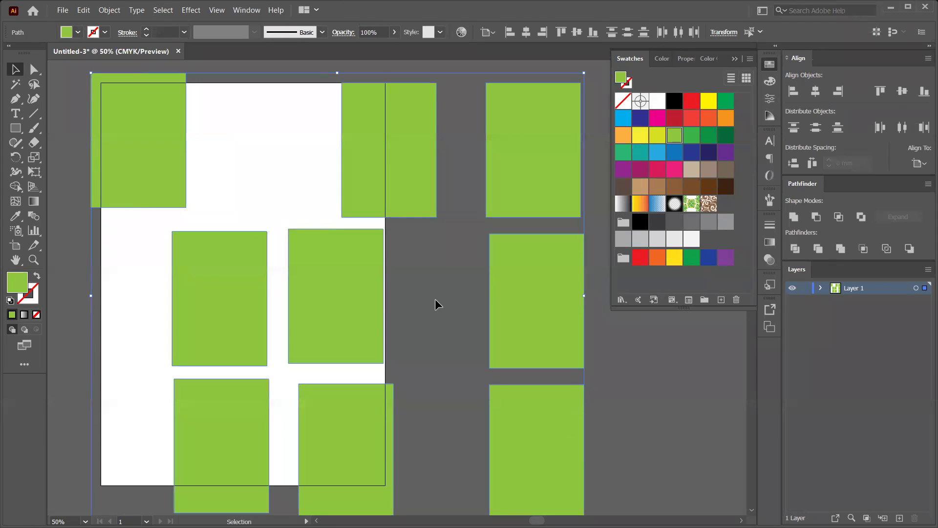
key(ctrl+z)
key(ctrl+z)
key(ctrl+z)
key(ctrl+z)
key(ctrl+z)
key(ctrl+z)
key(ctrl+z)
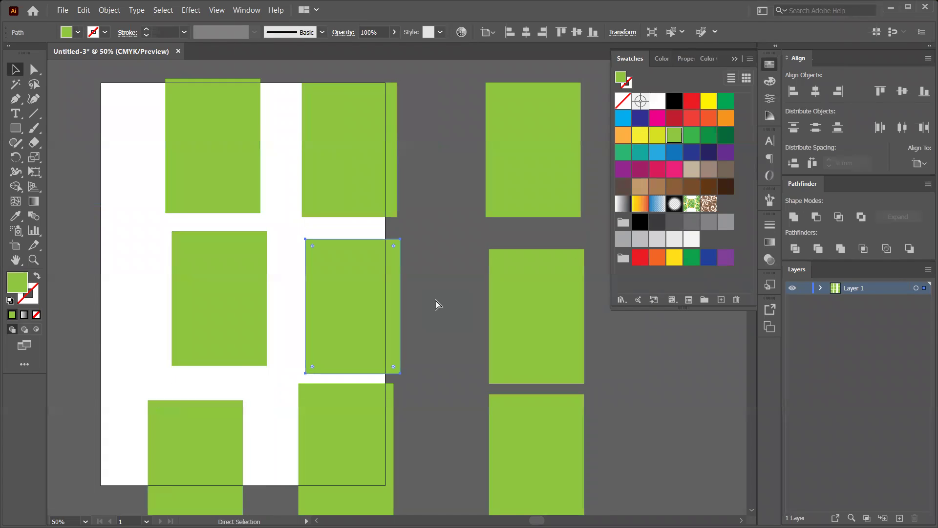
key(ctrl+z)
key(ctrl+z)
key(ctrl+z)
key(ctrl+z)
key(ctrl+z)
key(ctrl+z)
key(ctrl+z)
key(ctrl+z)
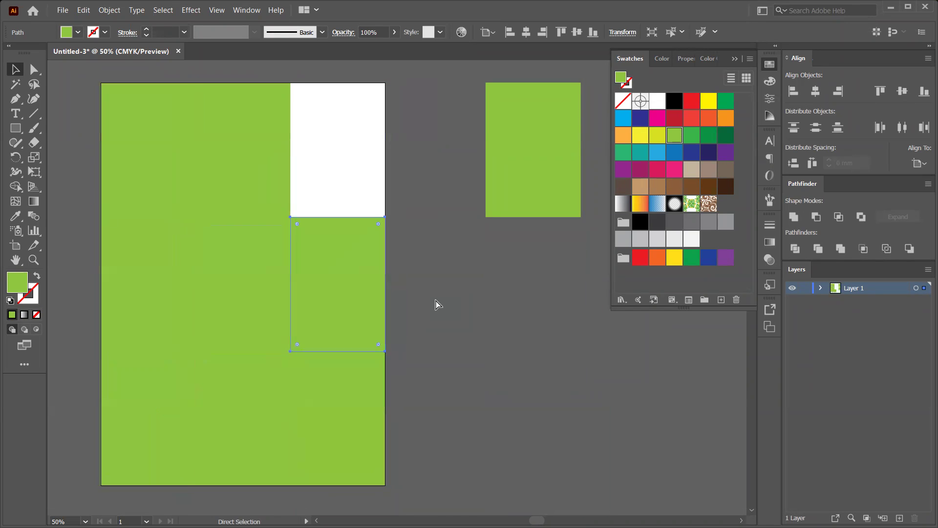
key(ctrl+z)
- Start Split Into Grid on the green rectangle with preview on, using 12 rows and 12 columns
key(v)
click(180, 130)
click(109, 11)
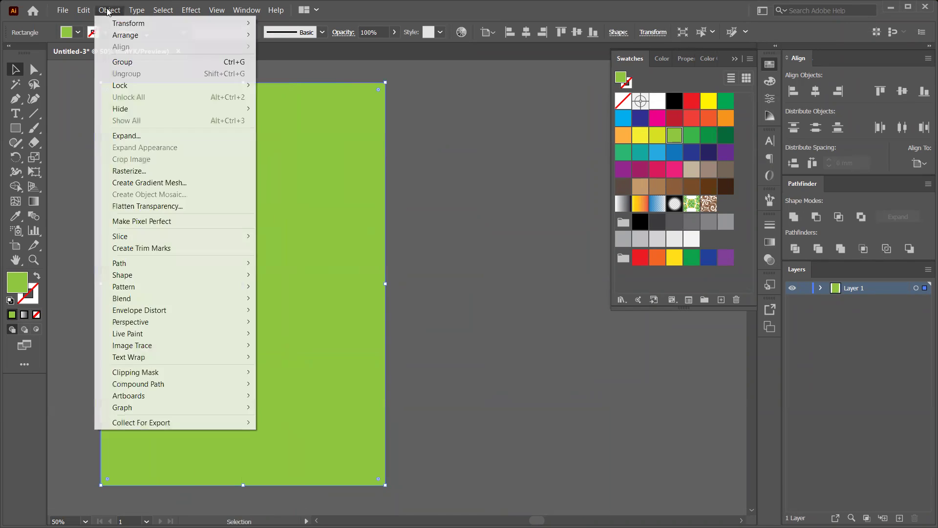
mouse_move(161, 262)
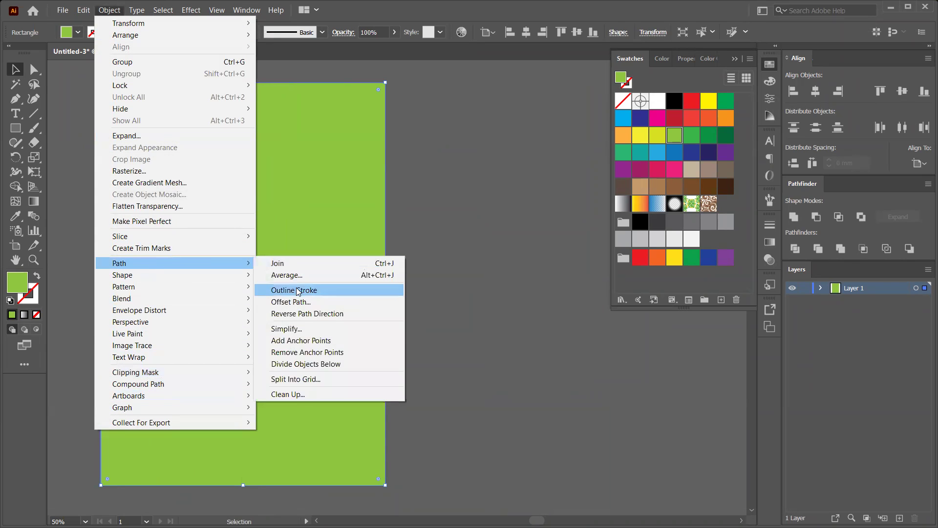
click(295, 380)
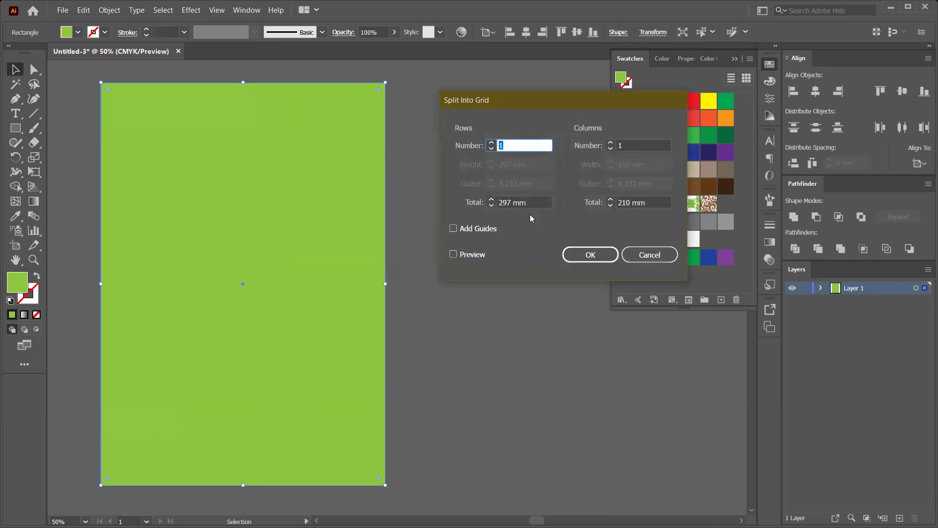
drag(493, 149, 494, 146)
click(460, 255)
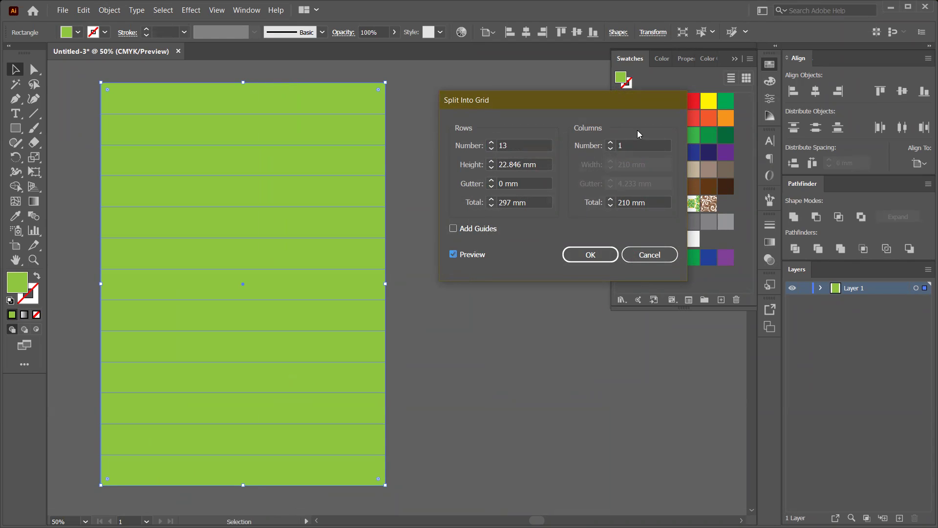
drag(609, 148, 611, 153)
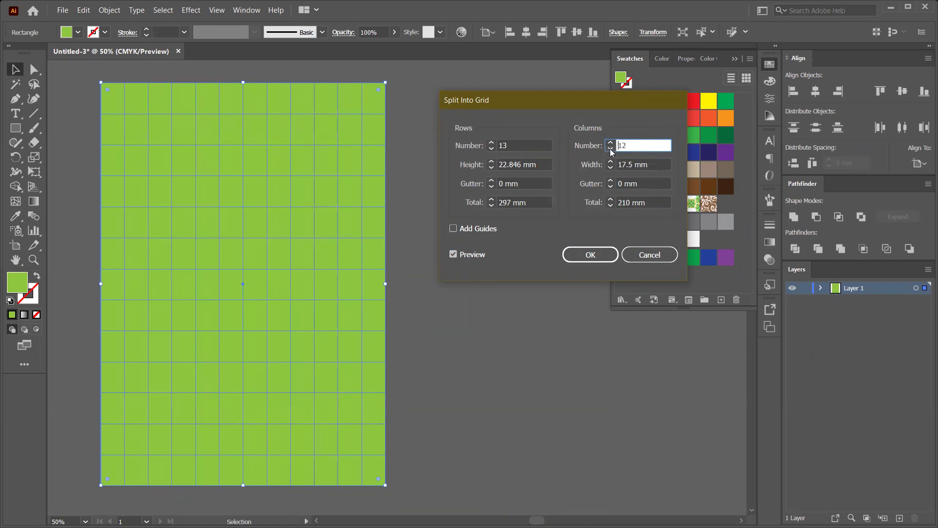
click(493, 149)
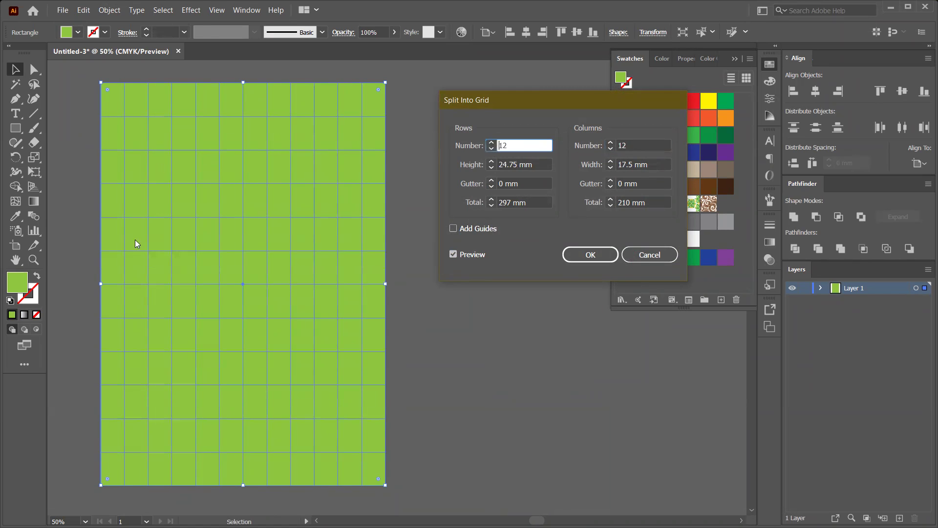
- Set the row and column gutters to 3 mm each and add guides to the grid
click(492, 181)
click(493, 181)
click(492, 181)
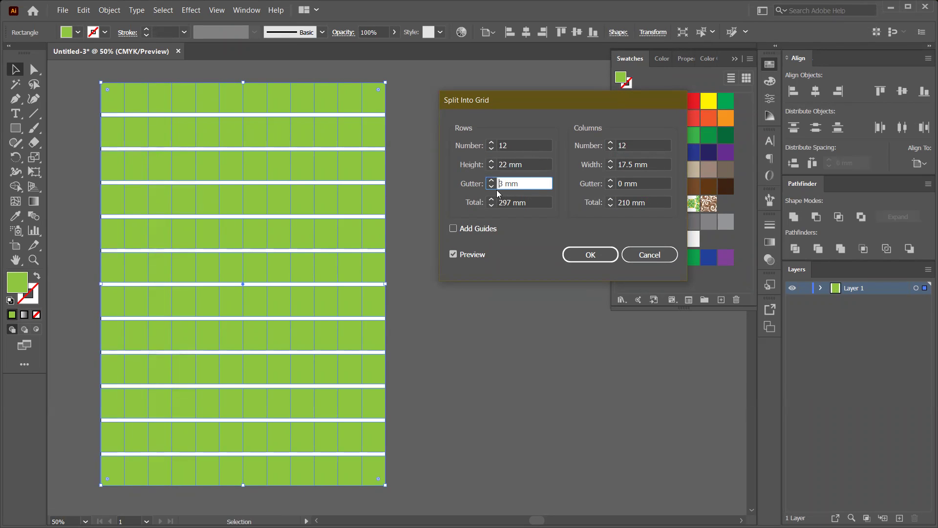
click(611, 181)
click(610, 181)
click(611, 181)
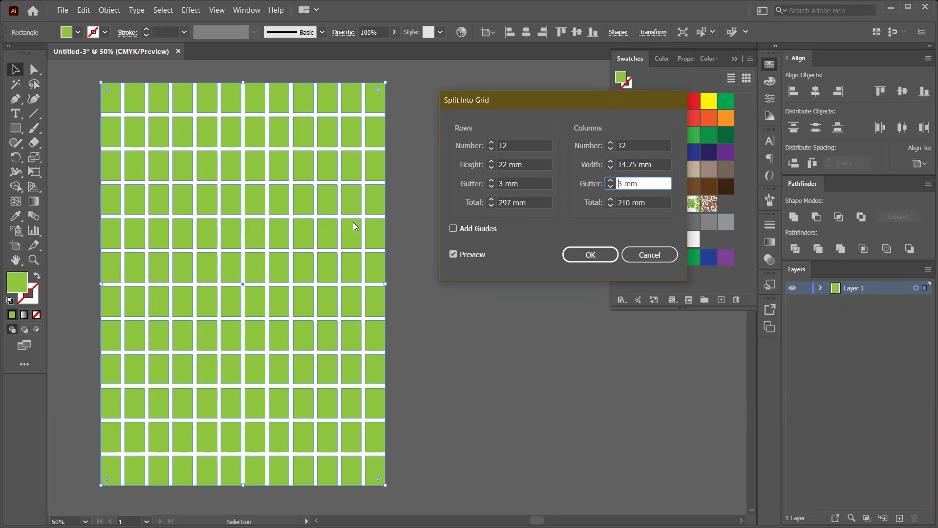
click(453, 229)
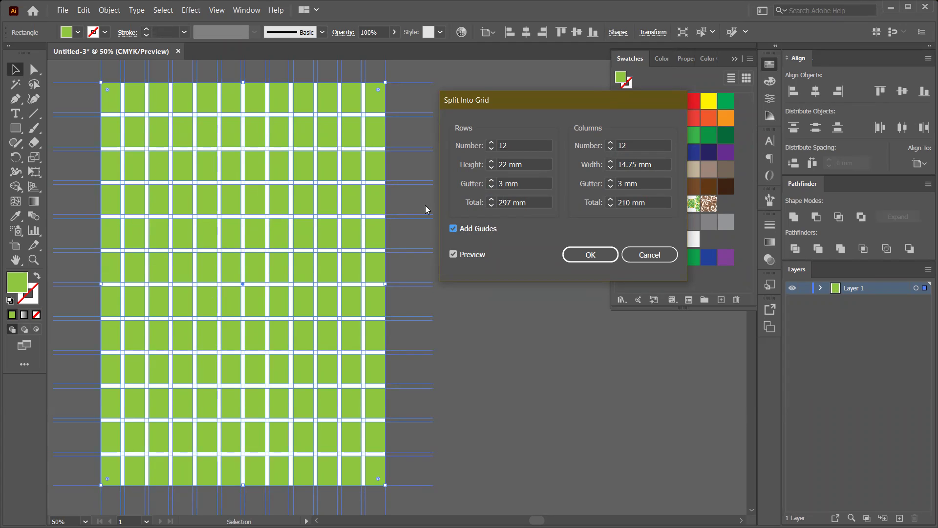
- Reduce the number of rows in the grid split to 2
click(492, 149)
click(491, 149)
click(491, 149)
click(491, 149)
click(491, 150)
click(491, 149)
click(491, 149)
click(491, 149)
click(492, 150)
click(492, 150)
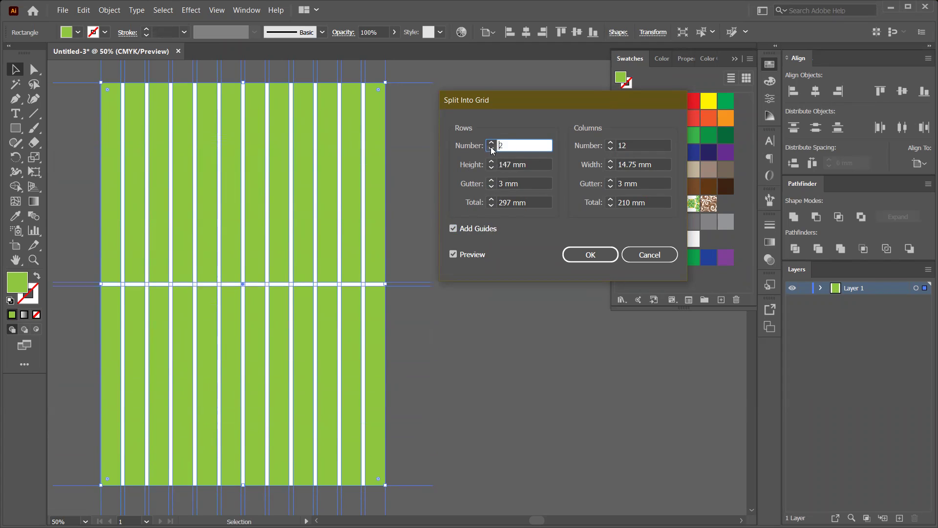
- Reduce the number of columns in the grid split to 2
click(610, 150)
click(611, 149)
click(611, 150)
click(611, 149)
click(611, 149)
click(611, 150)
click(611, 150)
click(611, 150)
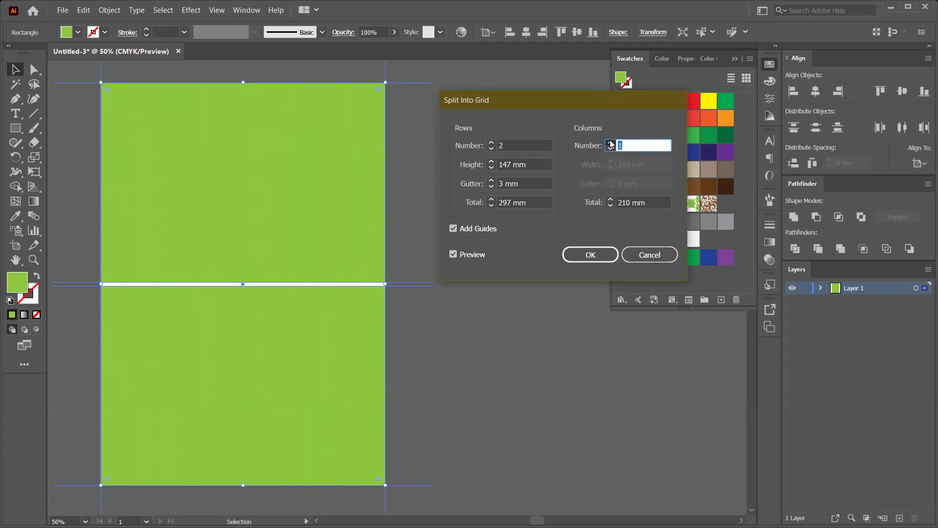
click(611, 142)
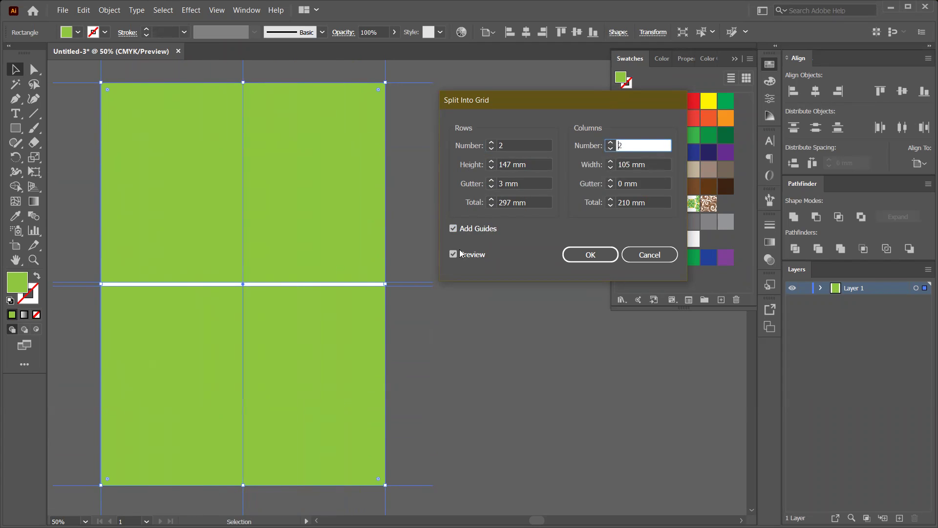
- Set the row and column gutters to 5 mm each and apply the 2 by 2 split with guides
click(611, 181)
click(610, 180)
click(611, 181)
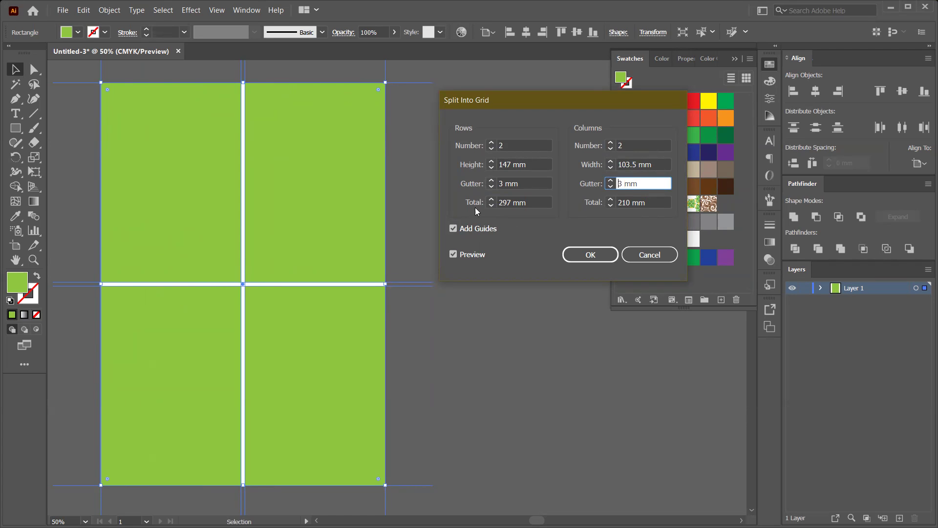
click(492, 182)
click(492, 181)
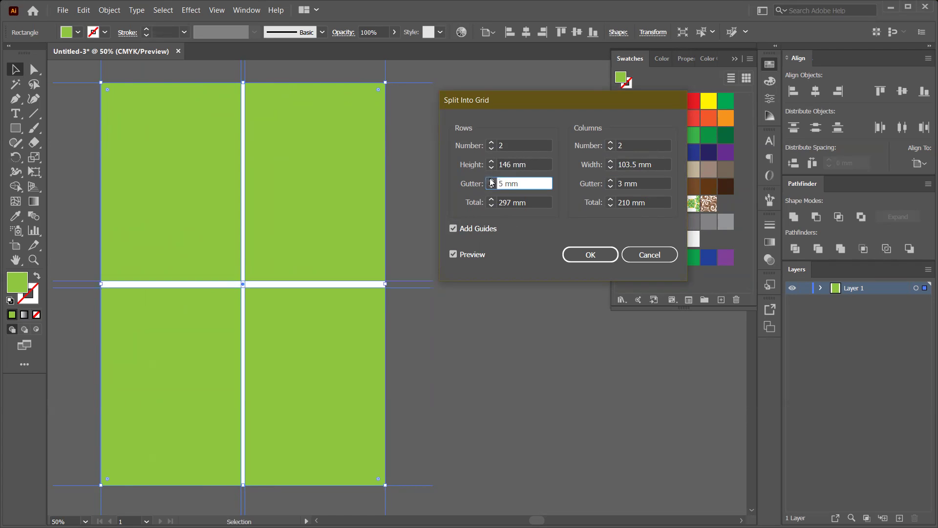
click(611, 181)
click(611, 182)
click(611, 181)
click(611, 180)
click(611, 186)
click(611, 186)
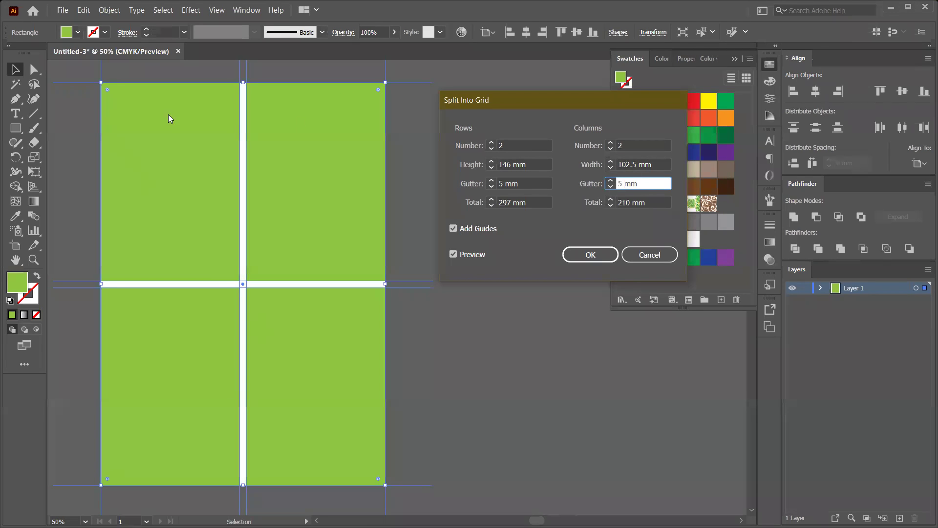
click(591, 254)
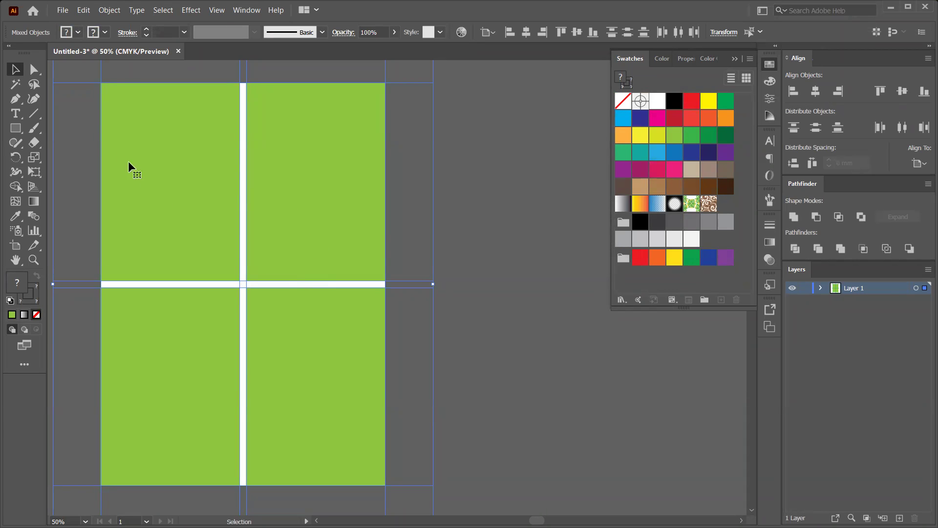
- Select only the four green panels and convert them into guides
right_click(335, 241)
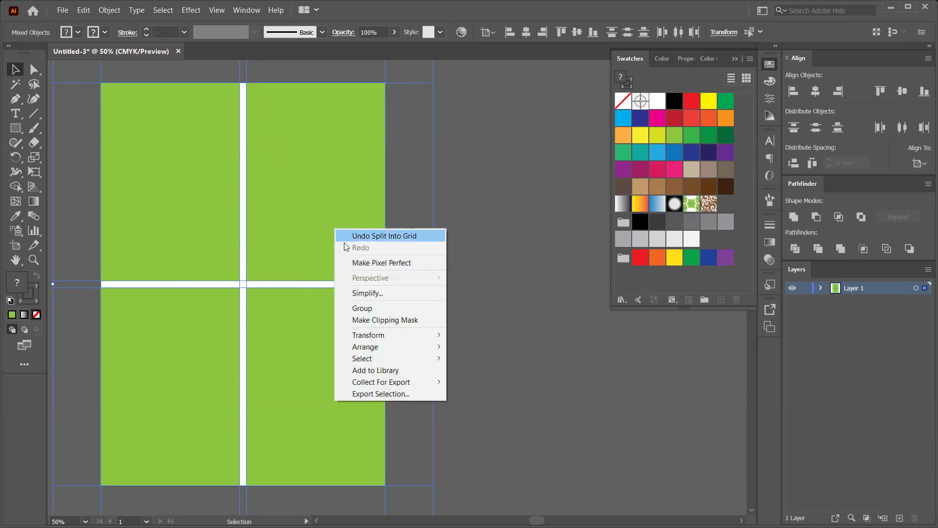
click(404, 169)
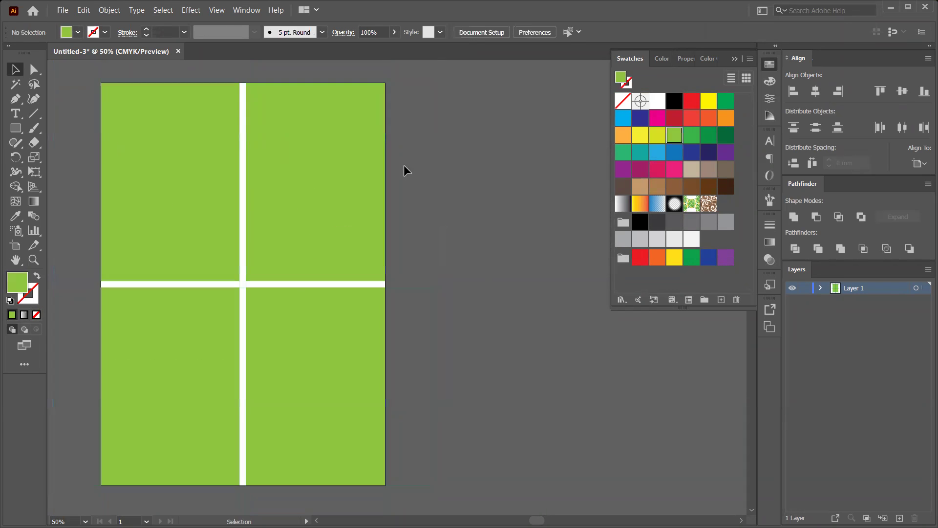
click(171, 160)
shift+click(268, 257)
shift+click(183, 324)
shift+click(284, 344)
right_click(291, 344)
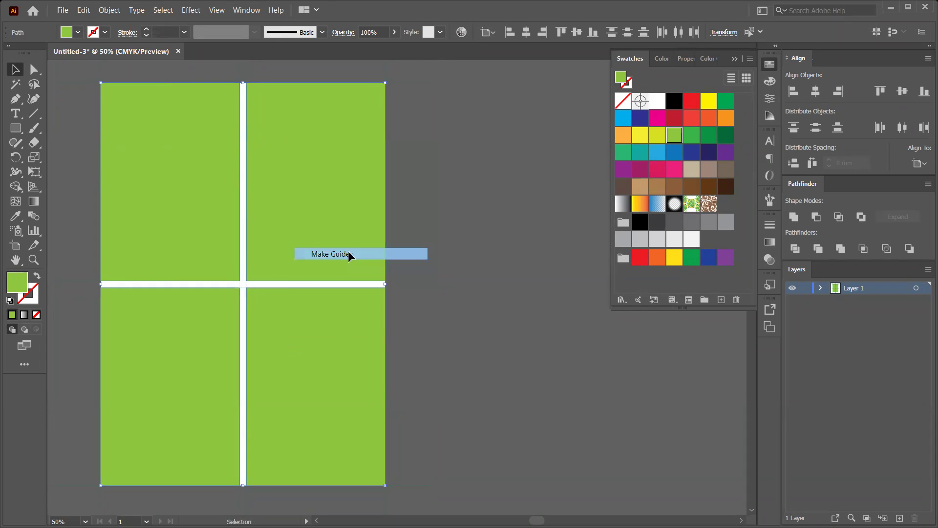
click(352, 254)
- Thicken the stroke of the grid line group to 4 pt, then reduce it to 0.75 pt and deselect
scroll(293, 299, down, 1)
scroll(416, 273, left, 2)
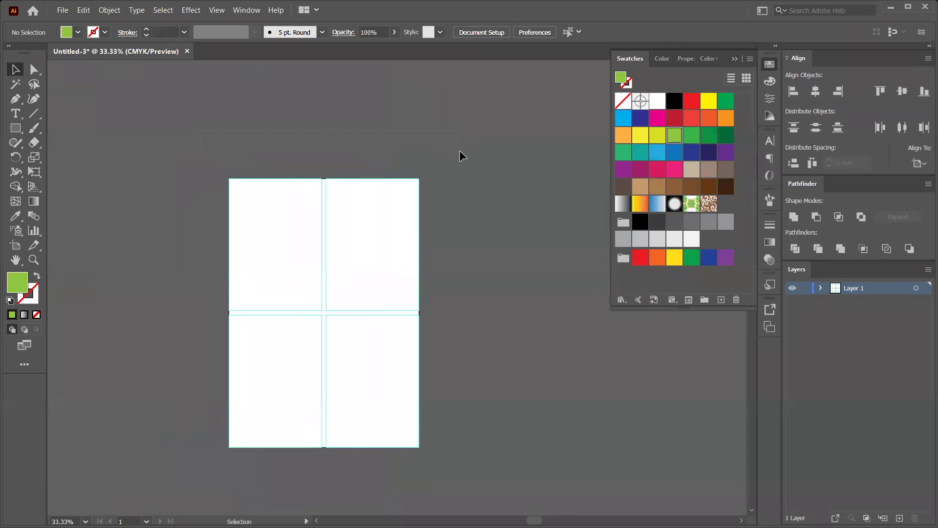
drag(459, 151, 484, 201)
click(147, 29)
click(147, 28)
click(147, 29)
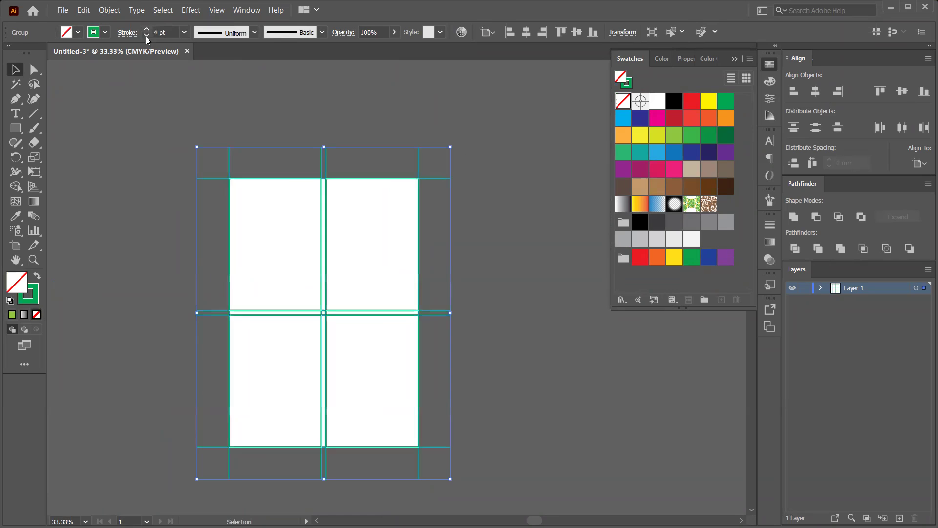
click(146, 36)
click(285, 142)
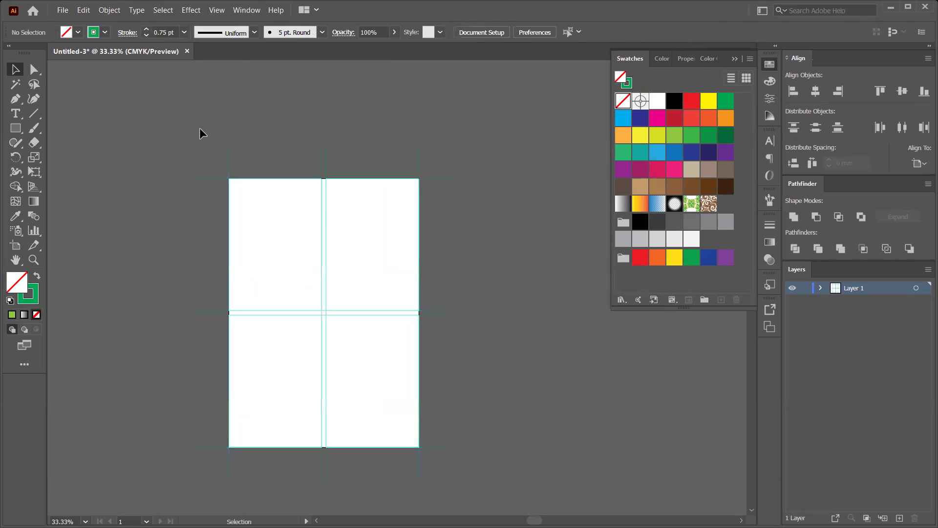
- Select the group of grid lines extending beyond the artboard and delete it, keeping the panel guides
drag(443, 161, 292, 139)
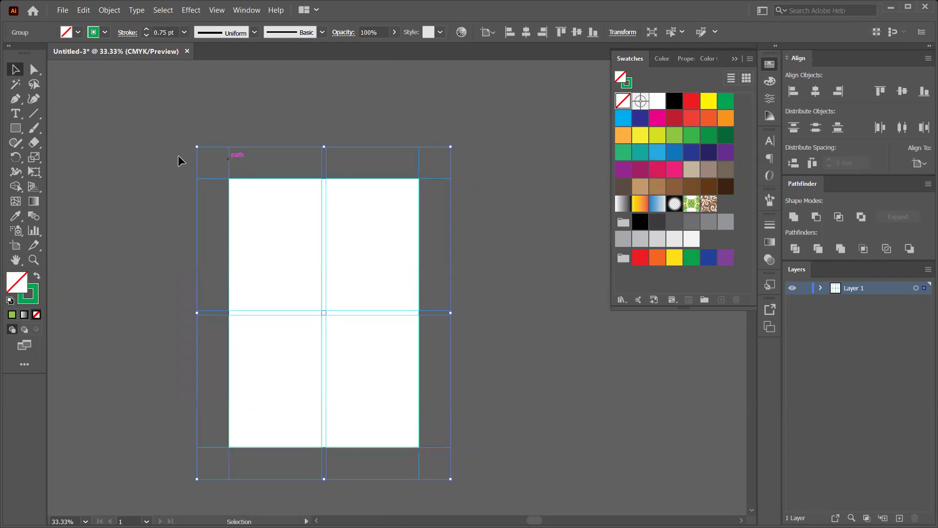
click(472, 230)
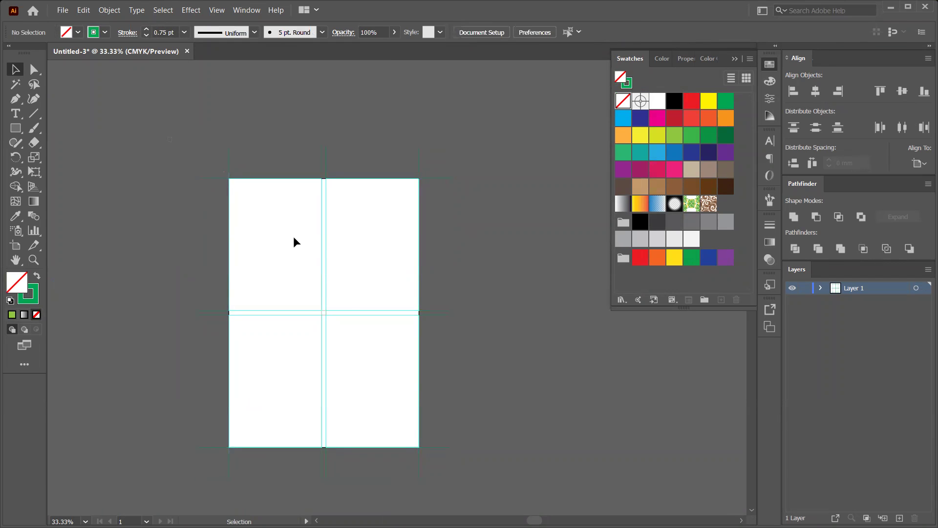
key(ctrl+a)
click(489, 457)
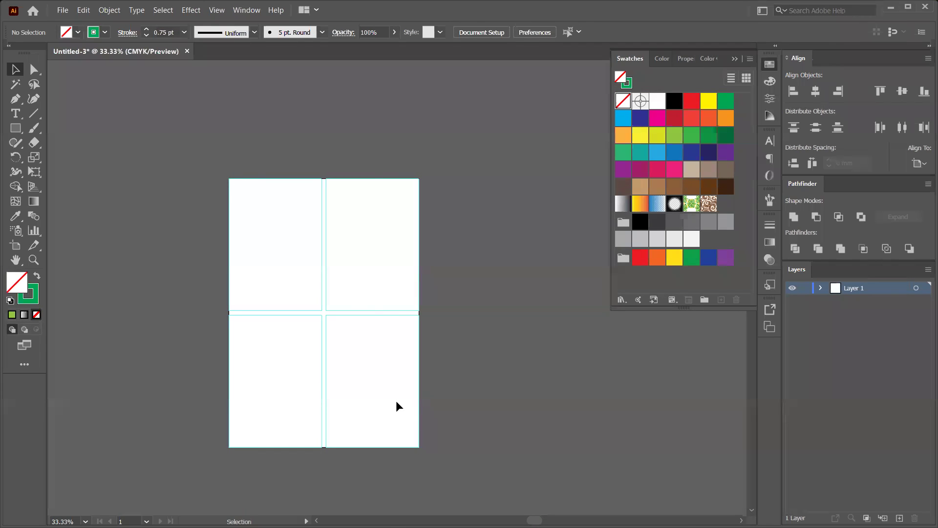
- Undo the guide, grid split and earlier rectangle changes back to the small green rectangle
key(ctrl+a)
key(ctrl+h)
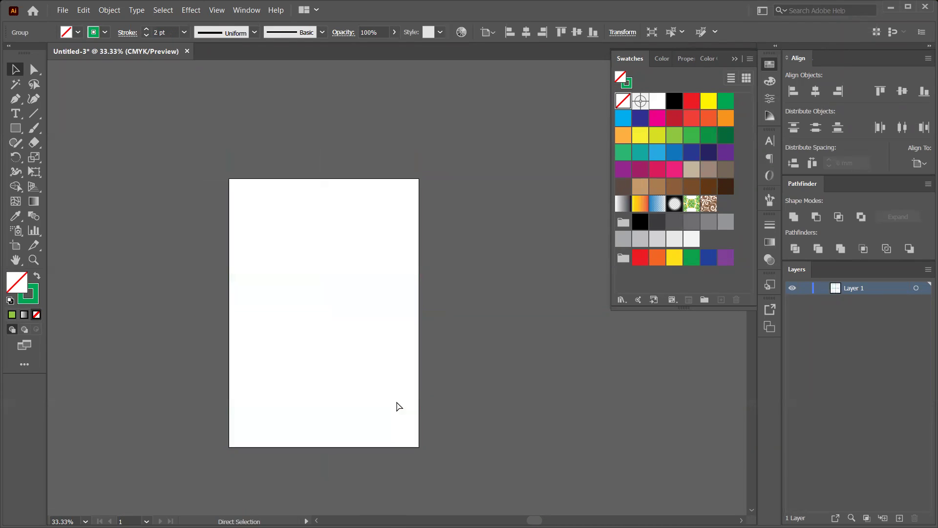
key(ctrl+z)
scroll(392, 357, up, 1)
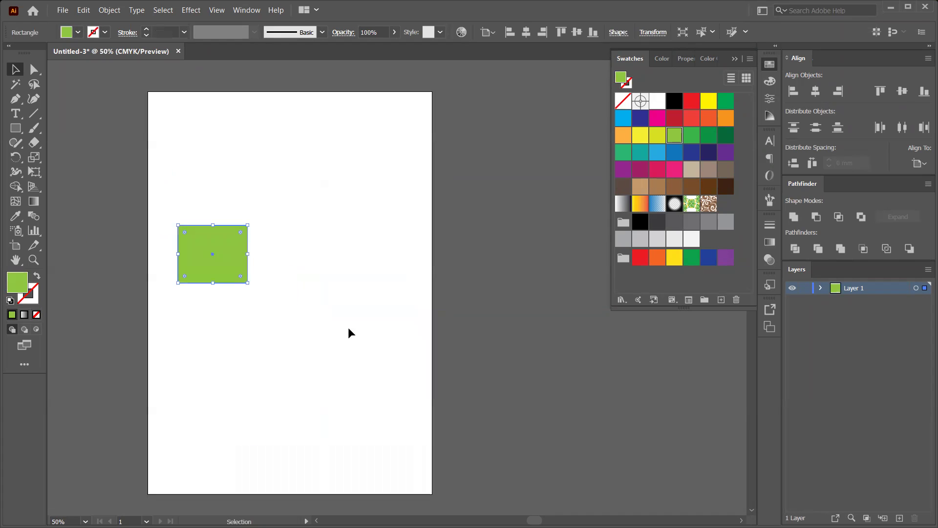
click(111, 10)
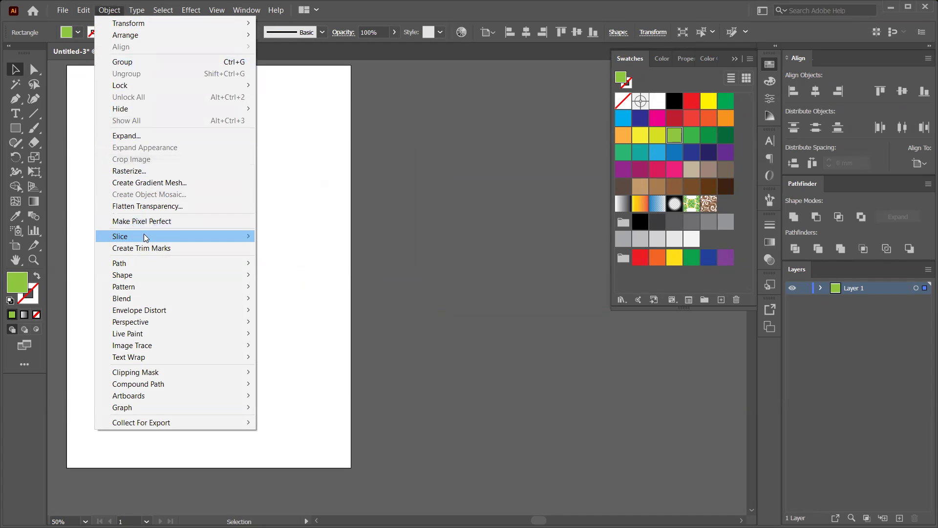
mouse_move(167, 263)
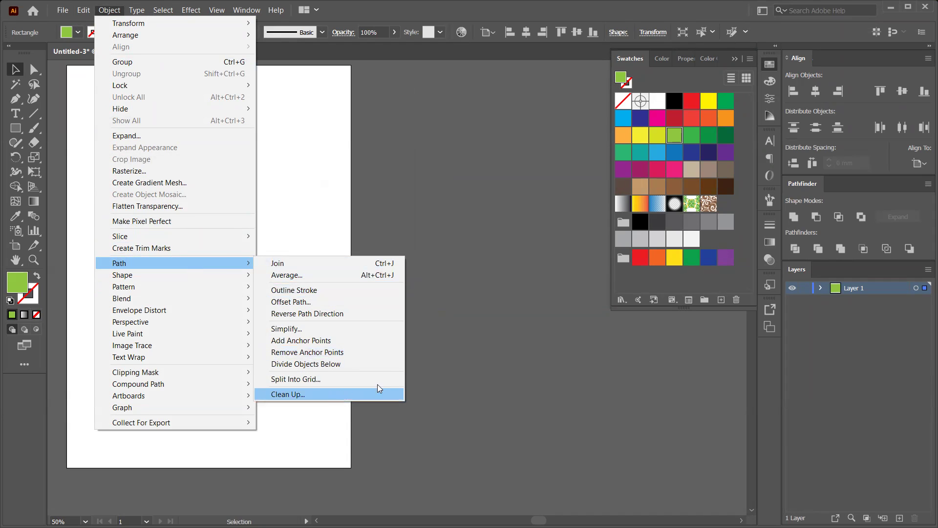
click(457, 318)
- Draw several scattered line segments without fill or stroke around the artboard, including one of 31.479 mm at 281.89°, and deselect
click(457, 318)
scroll(409, 252, down, 1)
scroll(423, 210, right, 2)
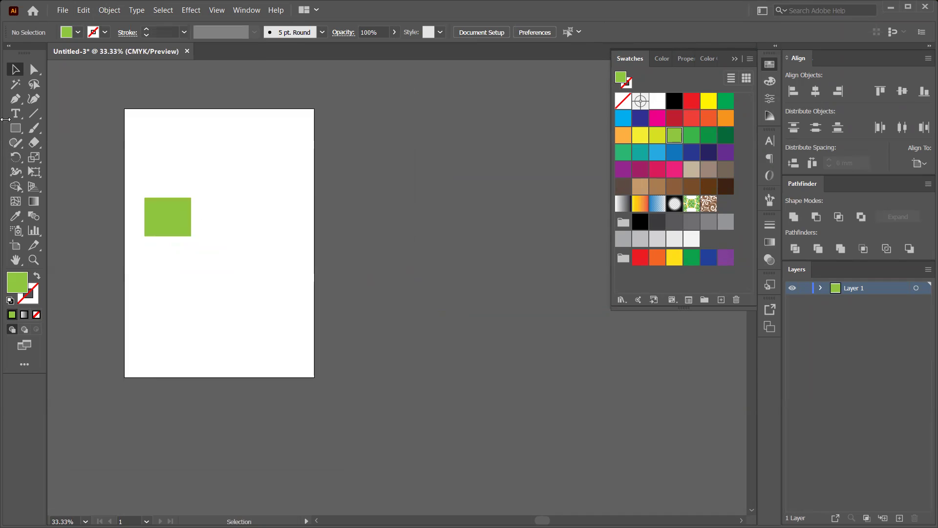
click(34, 113)
drag(360, 195, 413, 233)
drag(477, 107, 469, 151)
drag(85, 221, 90, 249)
click(151, 393)
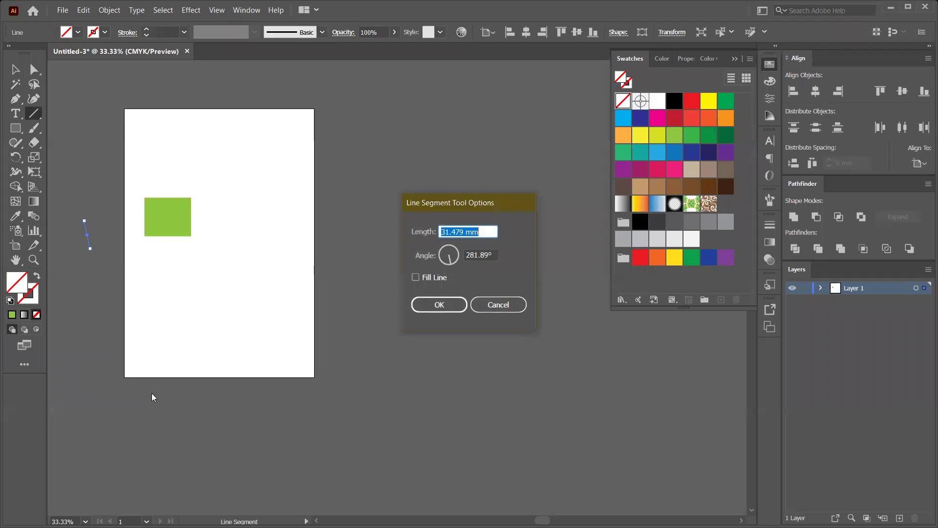
click(437, 305)
drag(203, 410, 230, 93)
drag(375, 264, 604, 314)
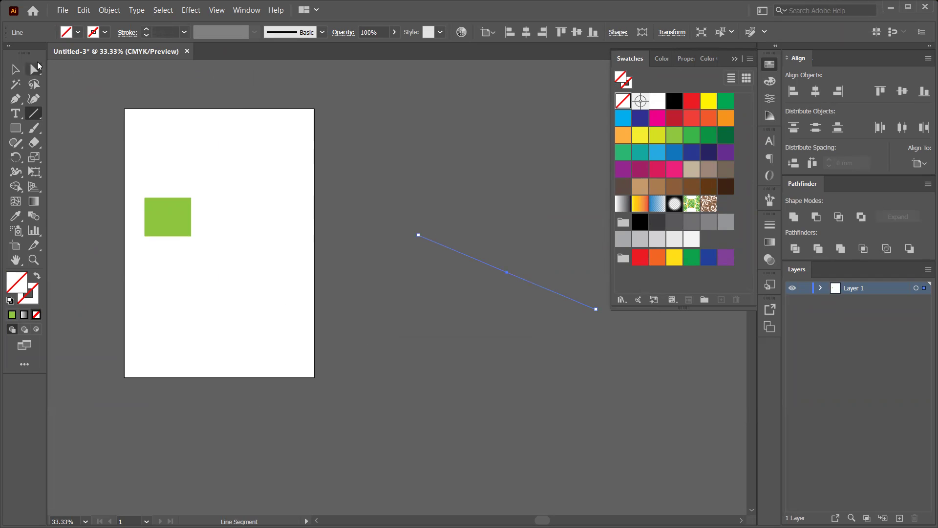
key(v)
click(209, 105)
- Resize the green rectangle so that it covers the entire artboard, then deselect it
scroll(254, 184, down, 2)
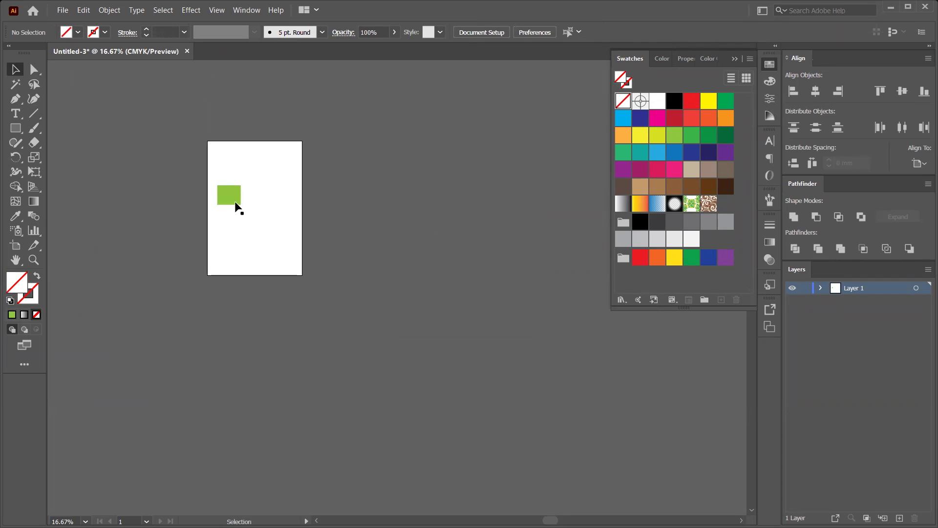
click(235, 202)
drag(243, 203, 290, 268)
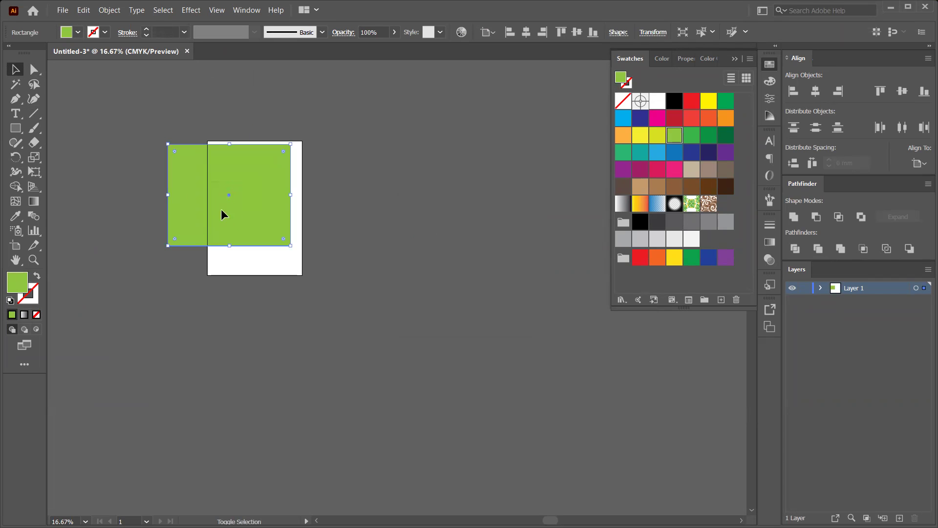
drag(168, 195, 208, 195)
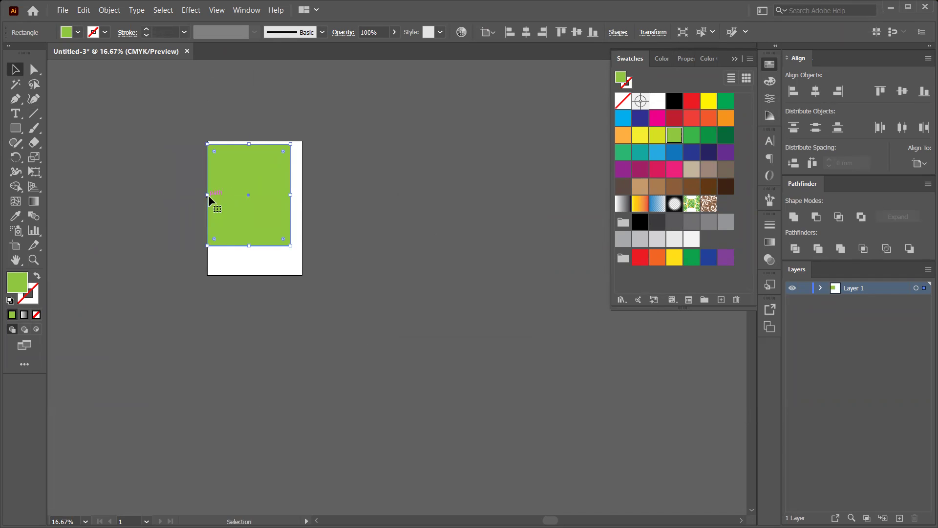
drag(294, 195, 303, 196)
drag(254, 143, 252, 141)
drag(255, 245, 253, 274)
key(ctrl+z)
click(251, 300)
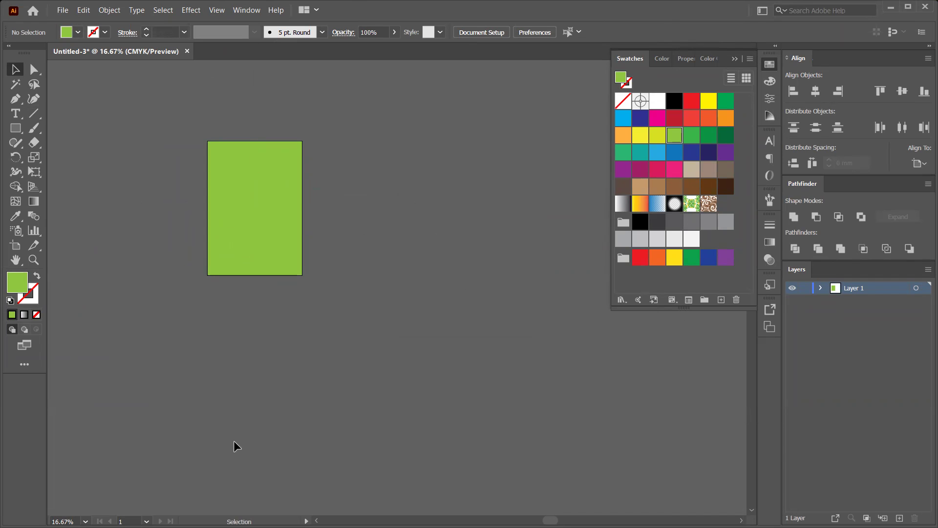
- Select all objects to inspect the unpainted line segments scattered around the green rectangle
key(ctrl+alt)
scroll(327, 320, down, 1)
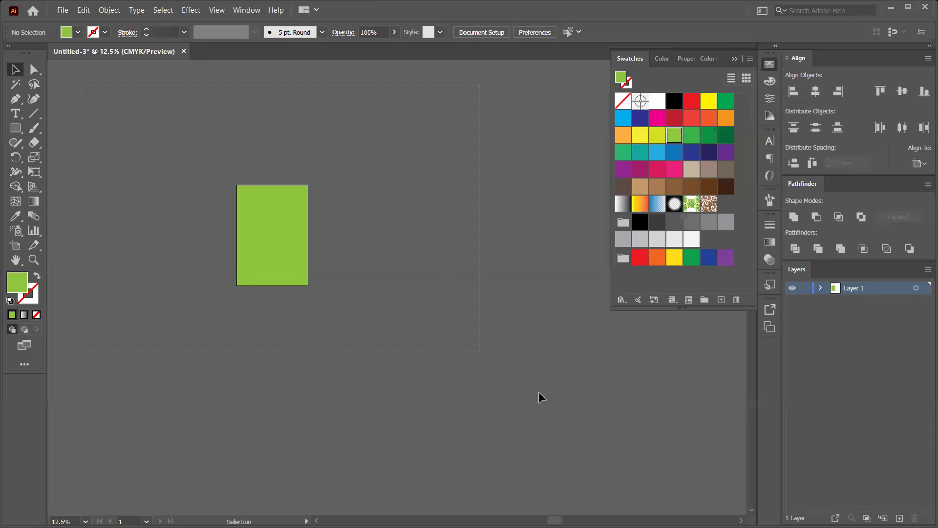
key(ctrl+a)
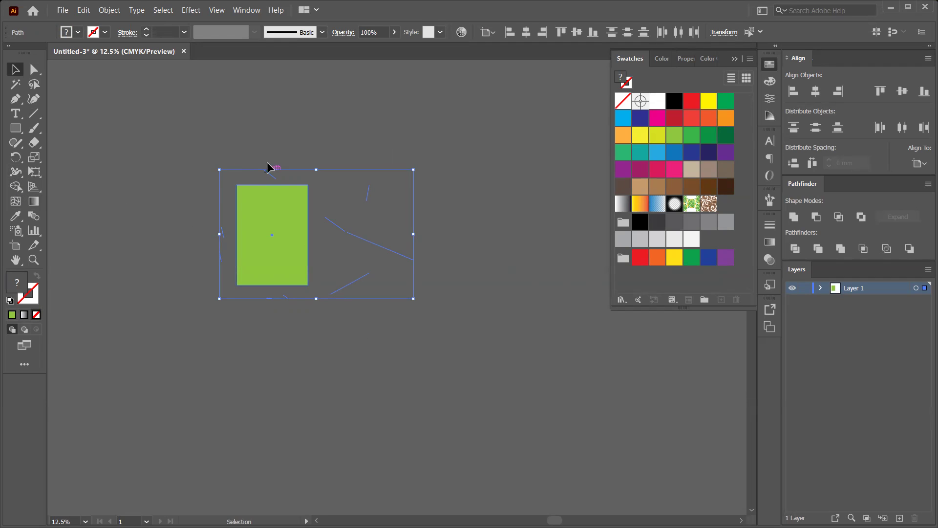
scroll(440, 253, up, 1)
scroll(410, 271, down, 2)
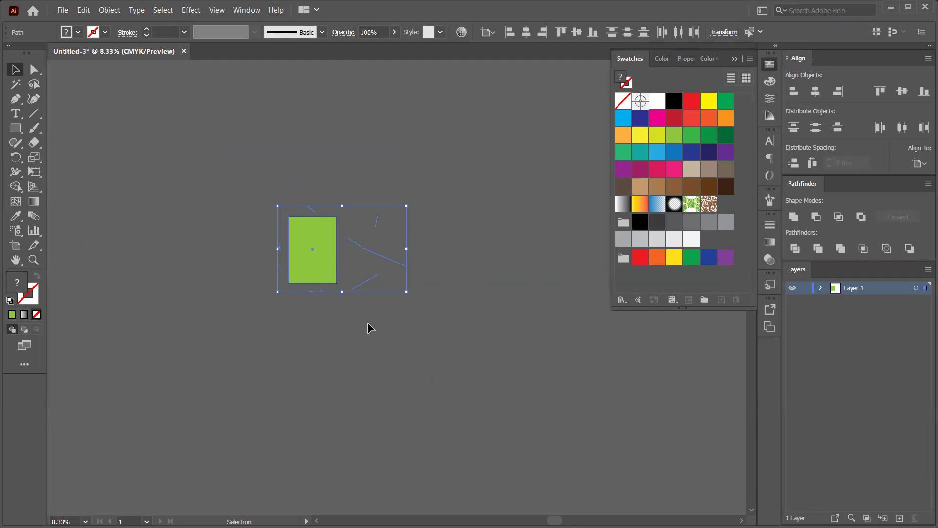
scroll(370, 327, up, 2)
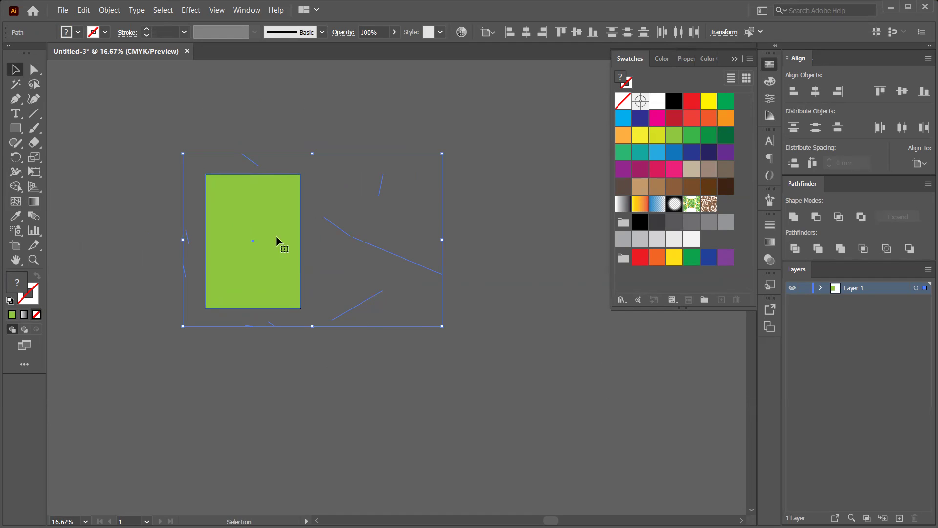
- Clean up the document by deleting stray points, unpainted objects and empty text paths
click(111, 9)
mouse_move(137, 266)
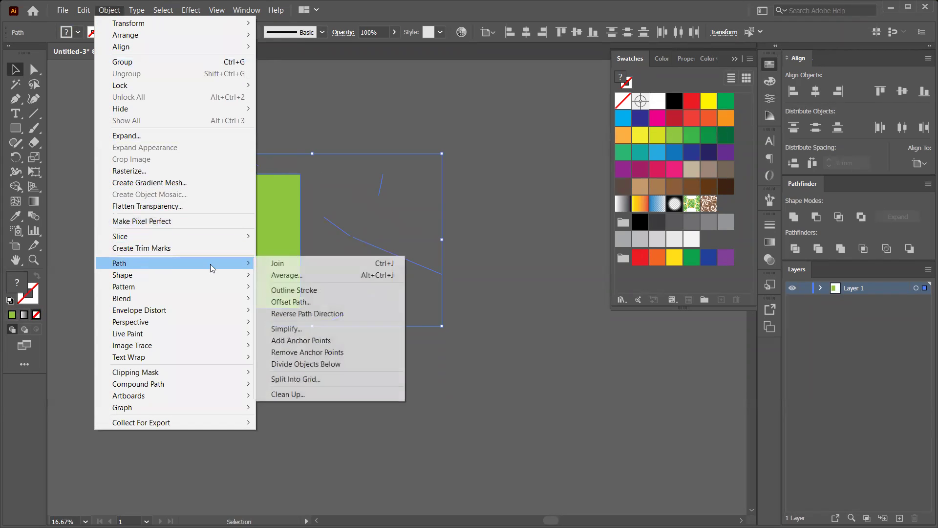
click(346, 397)
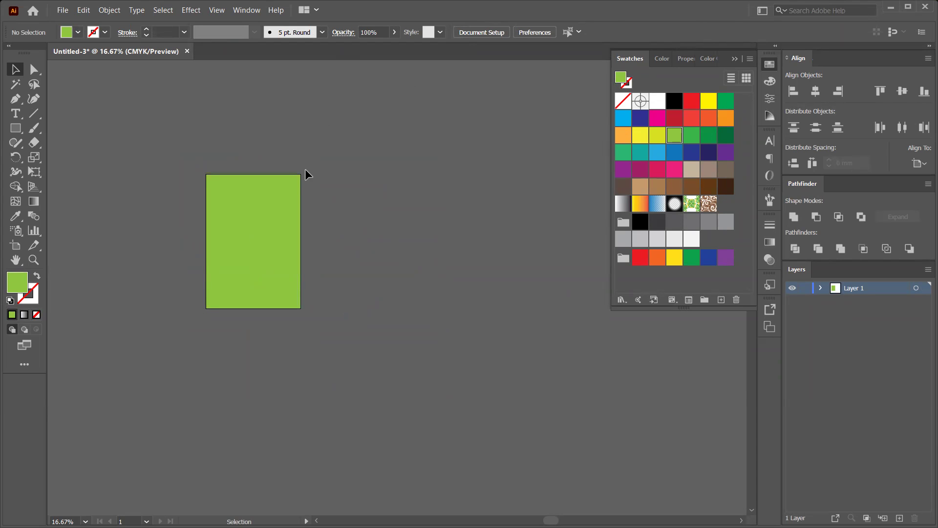
click(109, 9)
mouse_move(171, 264)
click(293, 394)
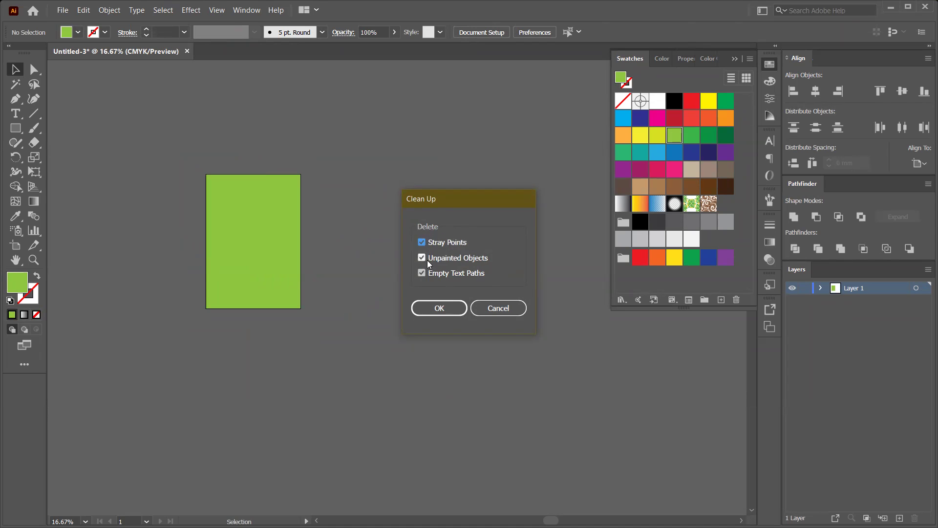
click(438, 308)
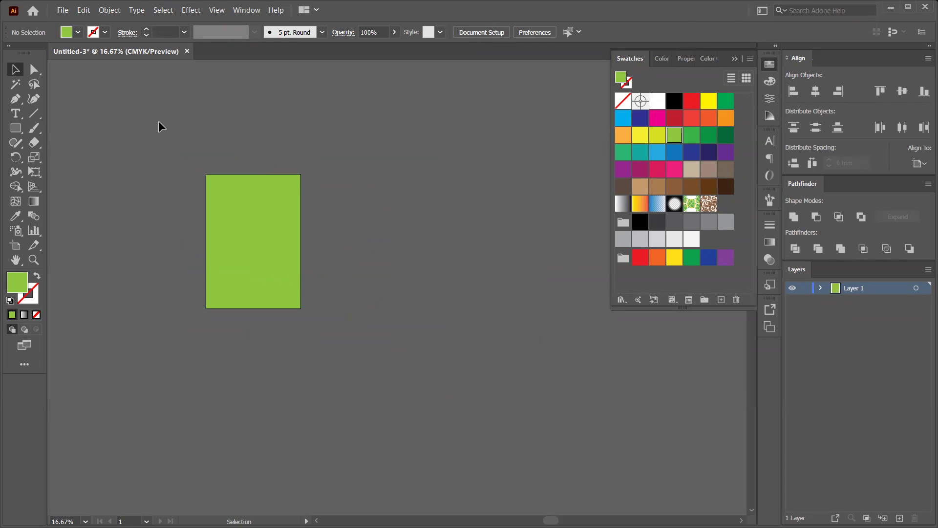
- Marquee-select the artboard area to check for leftover unpainted lines, then deselect
drag(202, 174, 586, 439)
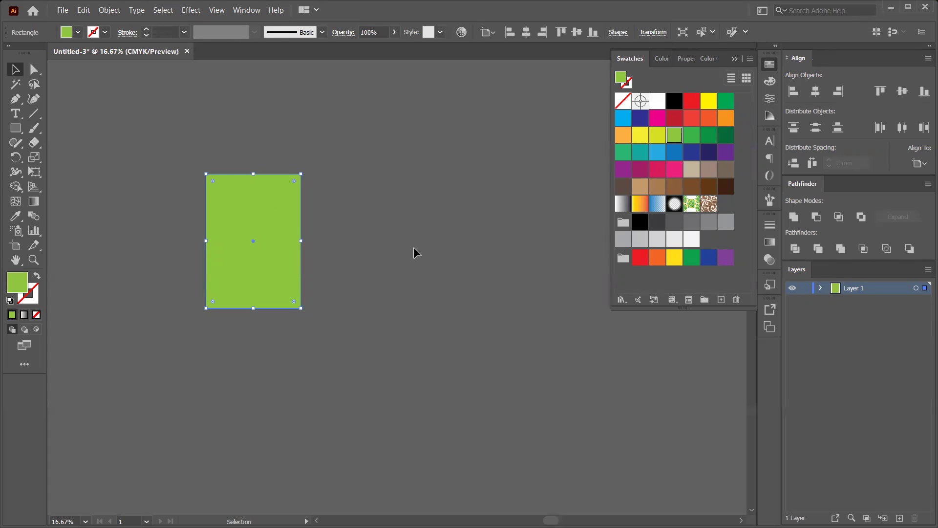
scroll(447, 265, down, 1)
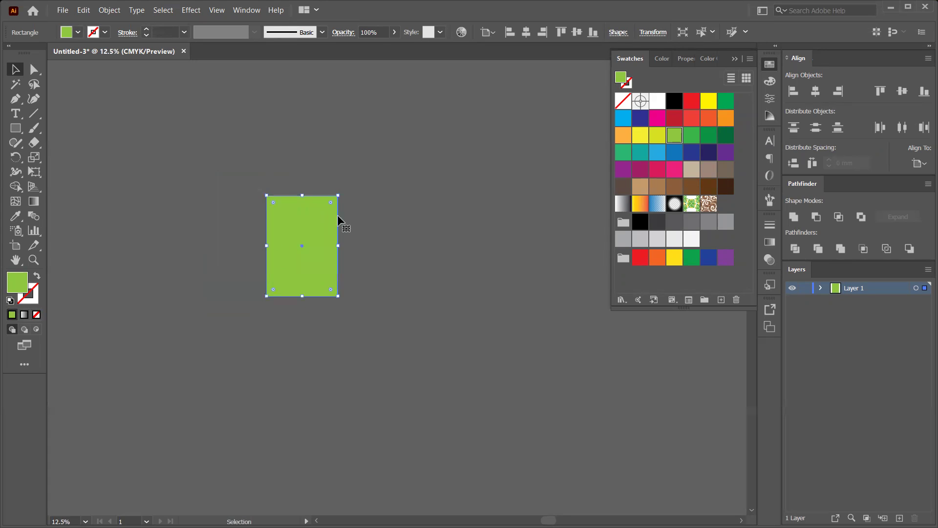
click(397, 264)
click(108, 10)
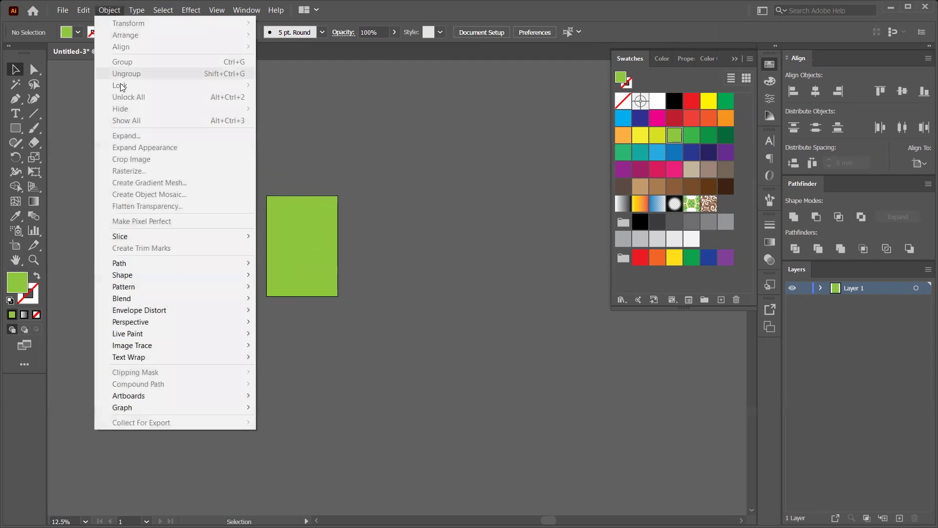
mouse_move(246, 266)
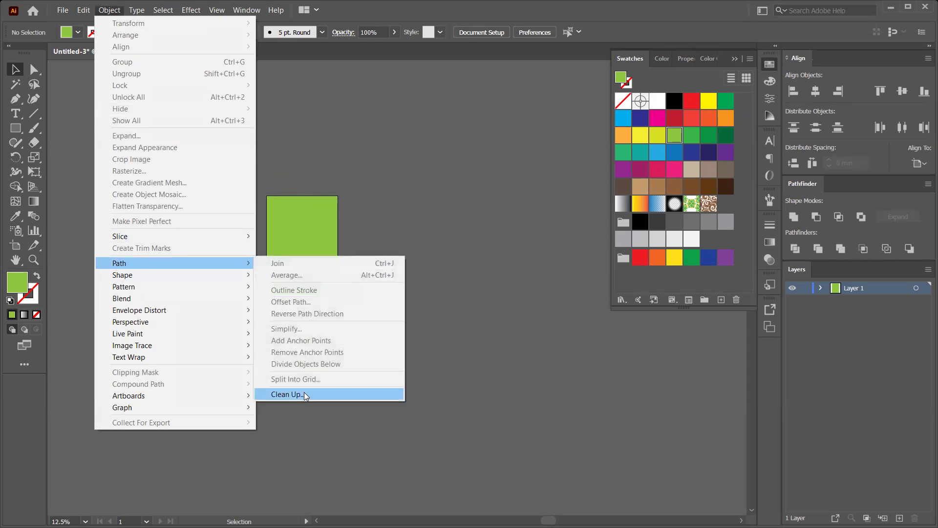
click(456, 370)
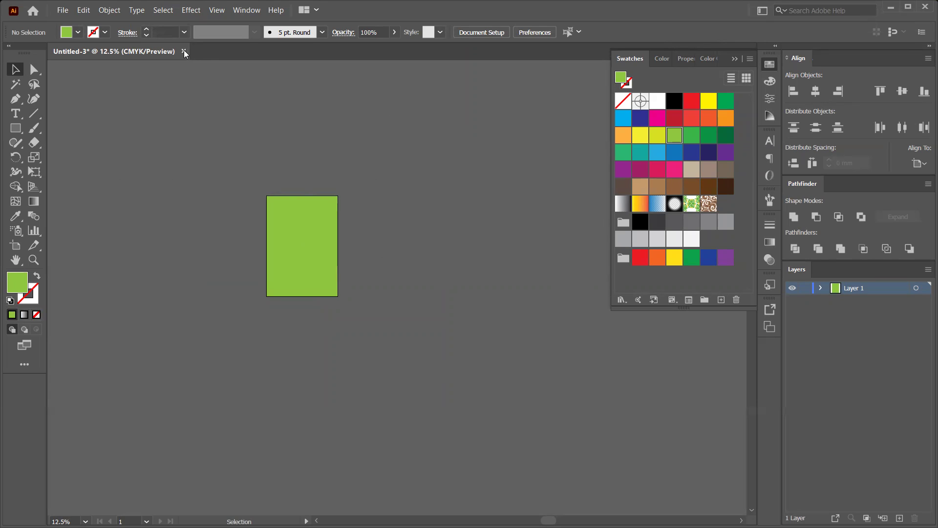
click(110, 9)
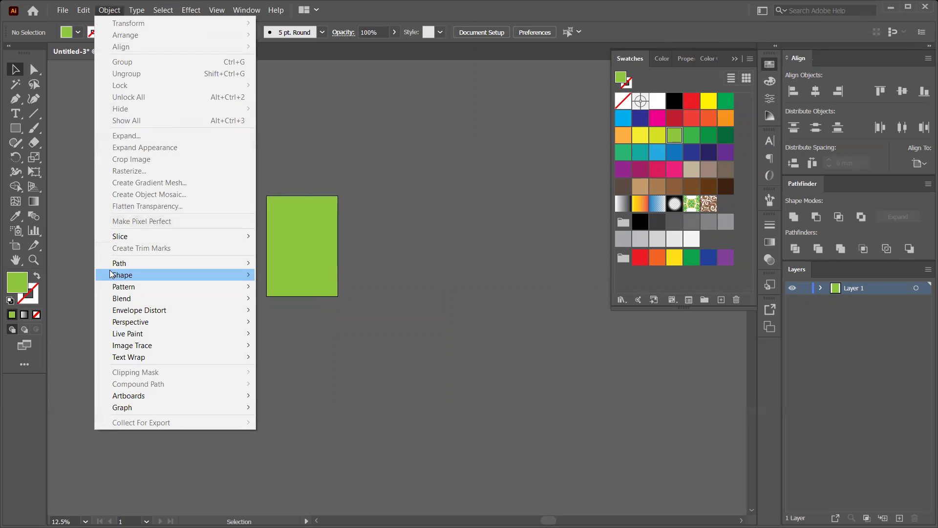
mouse_move(117, 263)
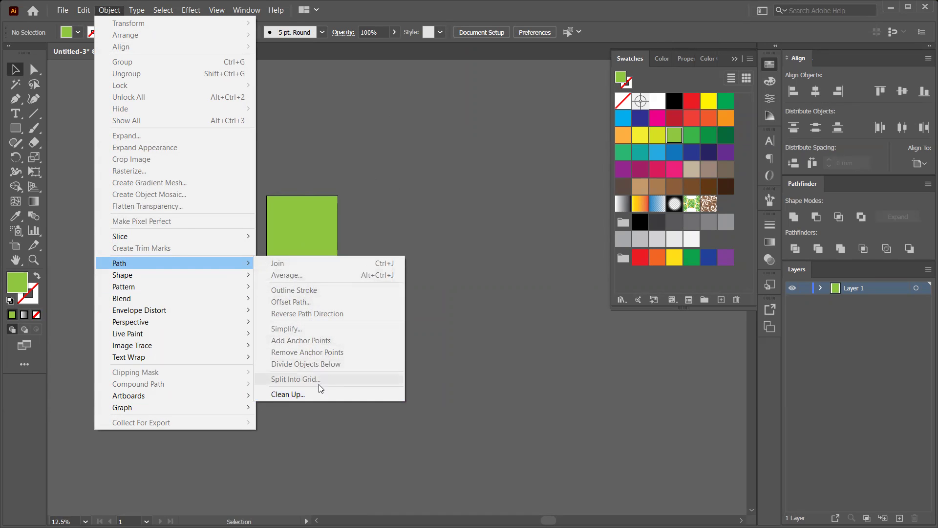
click(427, 199)
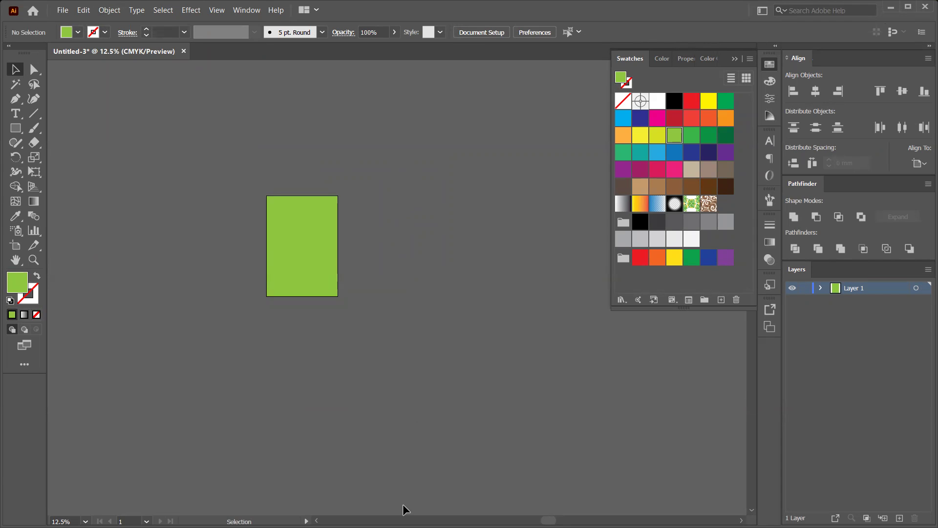
- Minimize Illustrator and open the Business Trifold Brochure Template folder inside Downloads in File Explorer
click(890, 8)
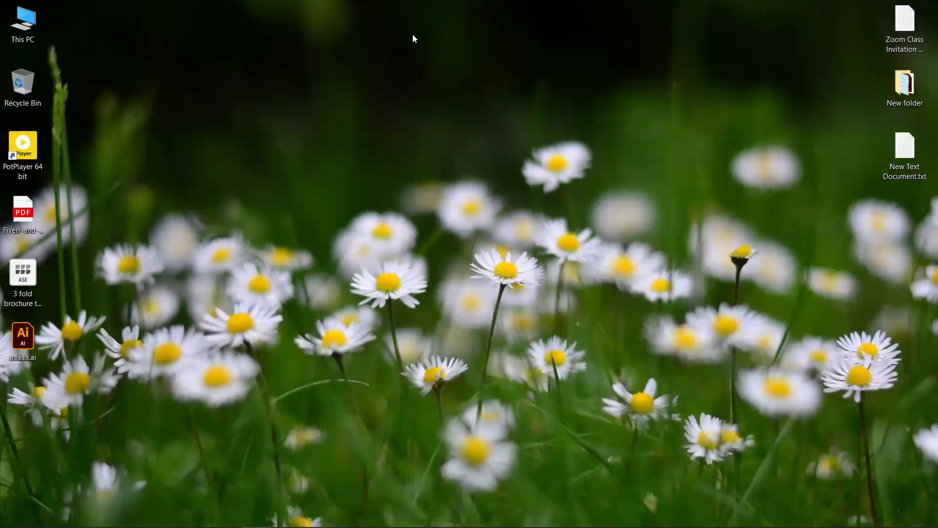
double_click(23, 30)
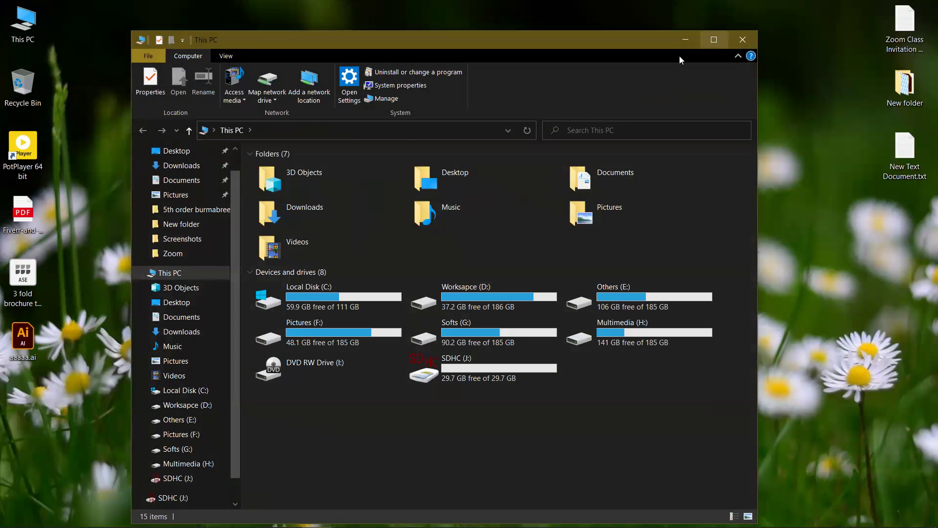
double_click(323, 214)
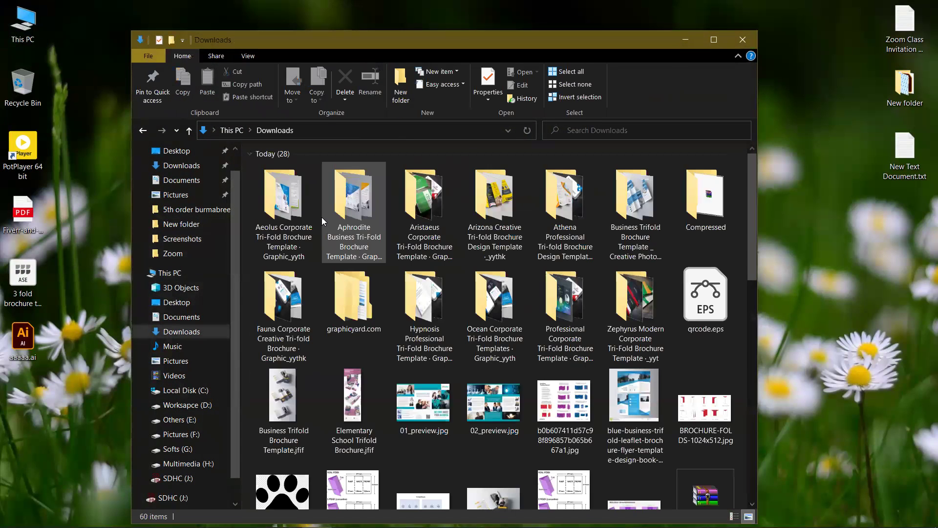
double_click(618, 205)
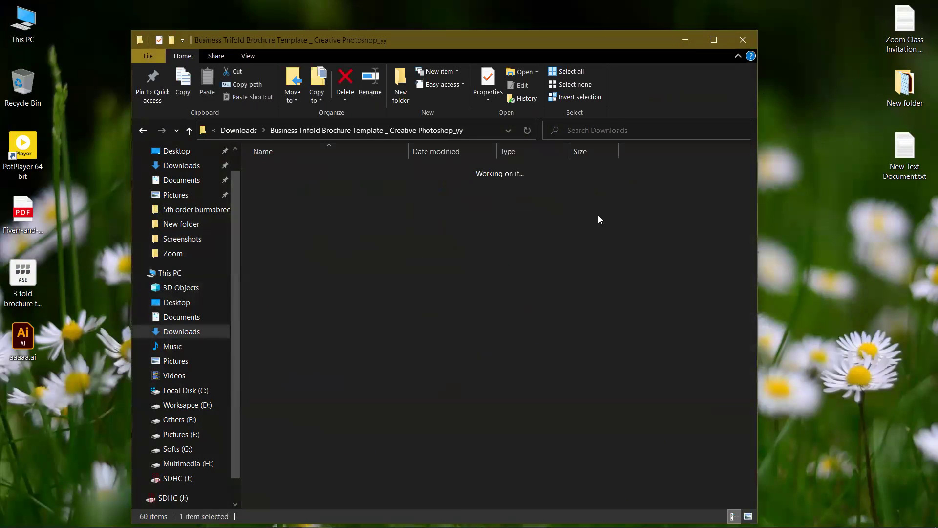
- Open trifold2- (1).jpg in Photos, look through the folder's trifold brochure images, then close the viewer
double_click(504, 200)
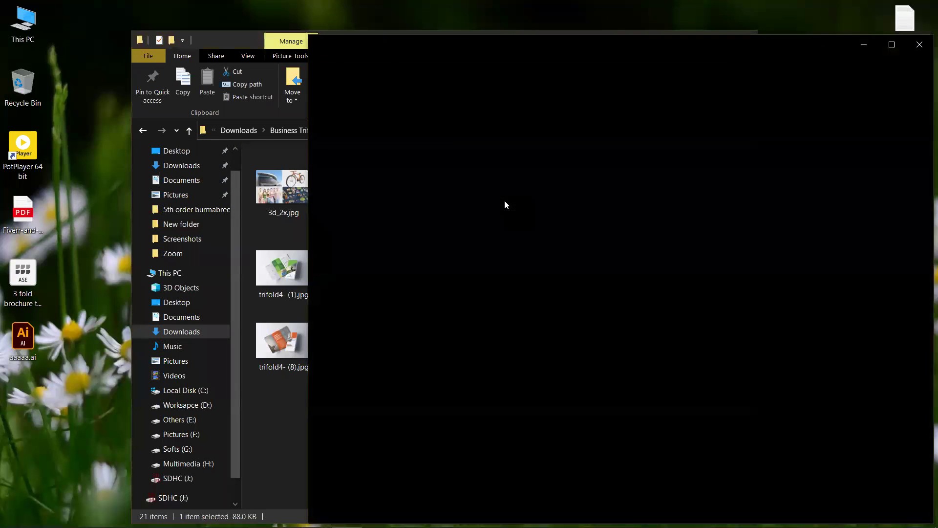
scroll(613, 315, down, 1)
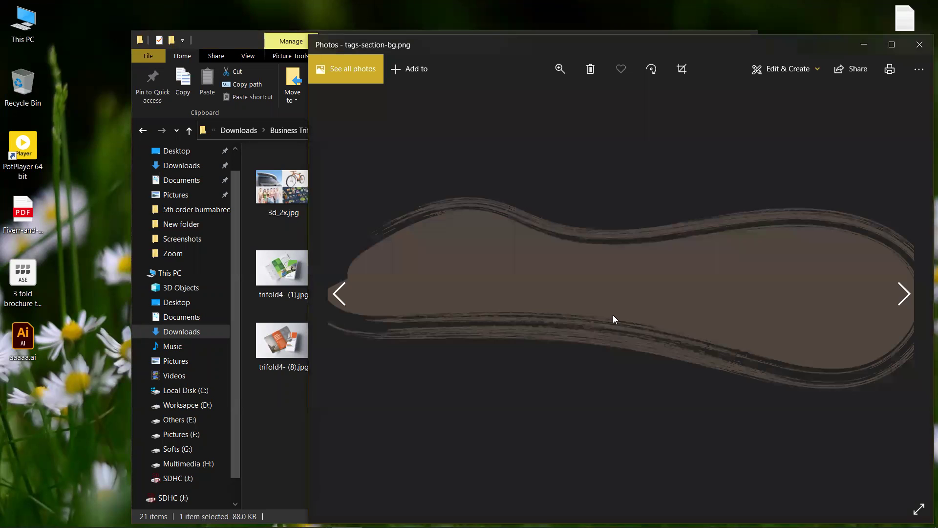
scroll(613, 315, up, 1)
scroll(613, 315, down, 2)
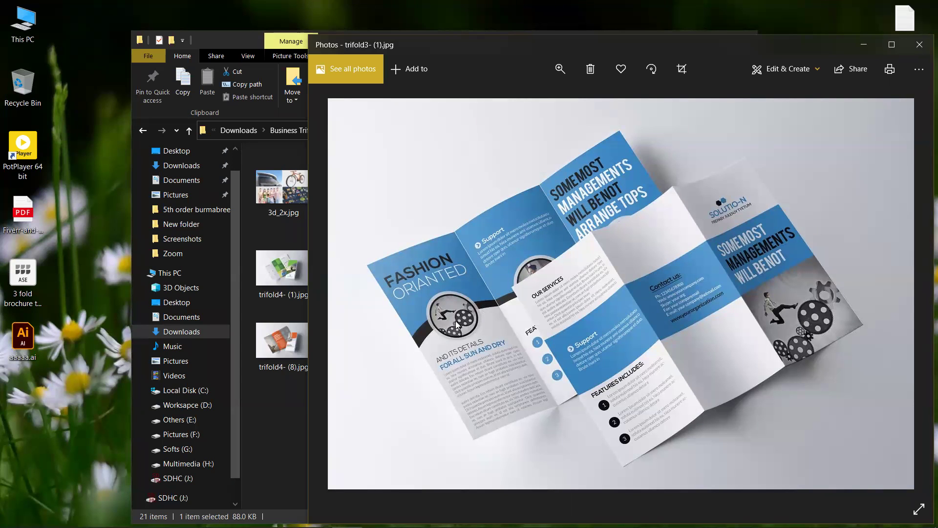
click(918, 45)
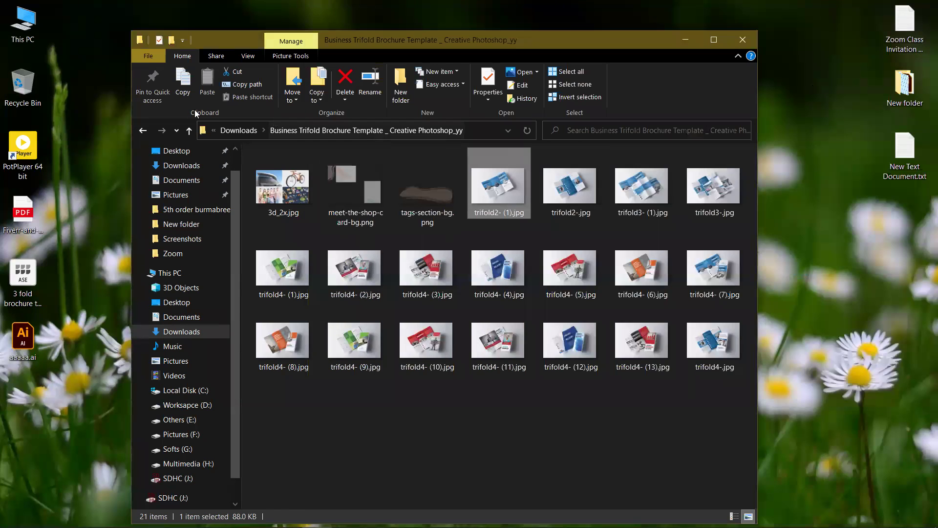
- Return to the Downloads folder, open BROCHURE-FOLDS-1024x512.jpg in Photos at full window size and examine the brochure fold types
click(188, 130)
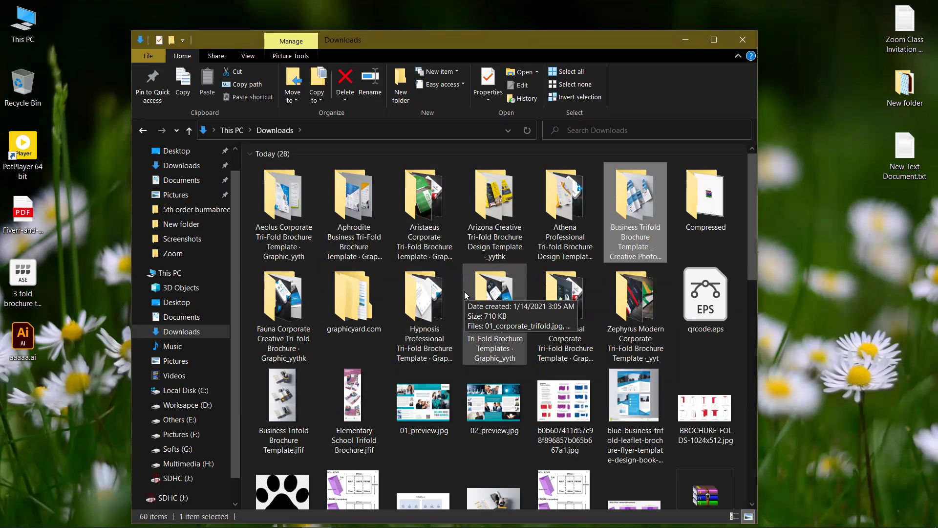
scroll(457, 307, down, 3)
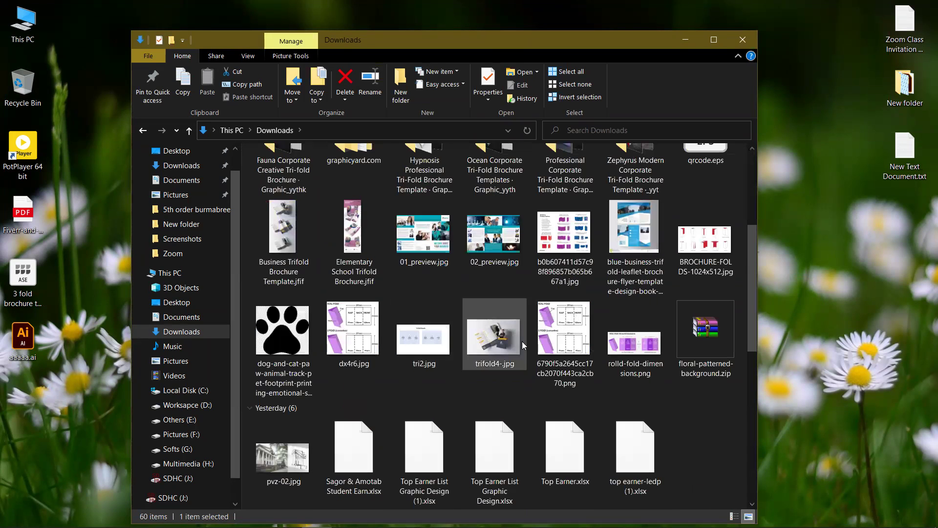
click(643, 362)
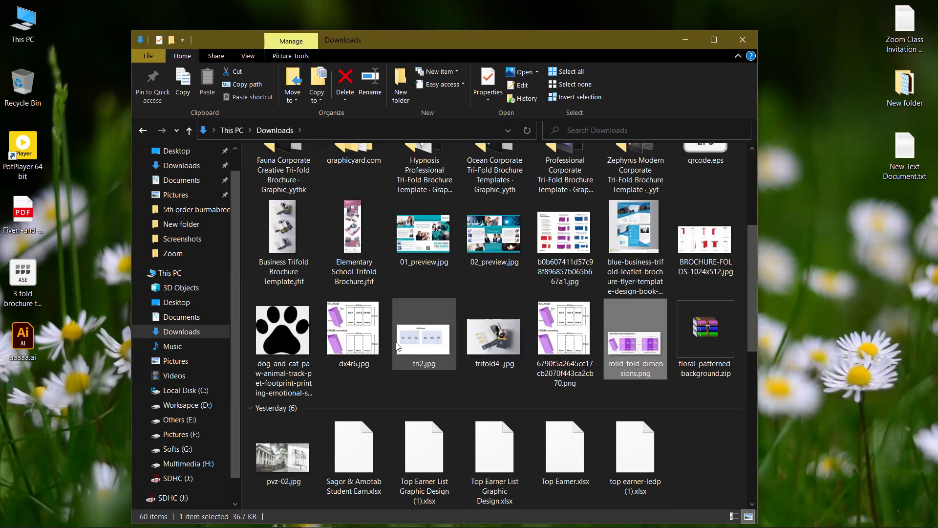
click(703, 246)
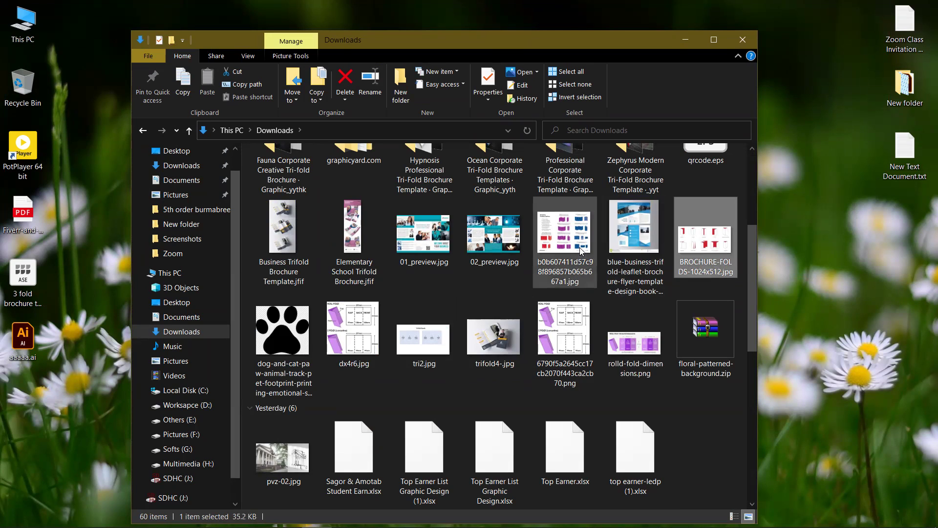
double_click(704, 243)
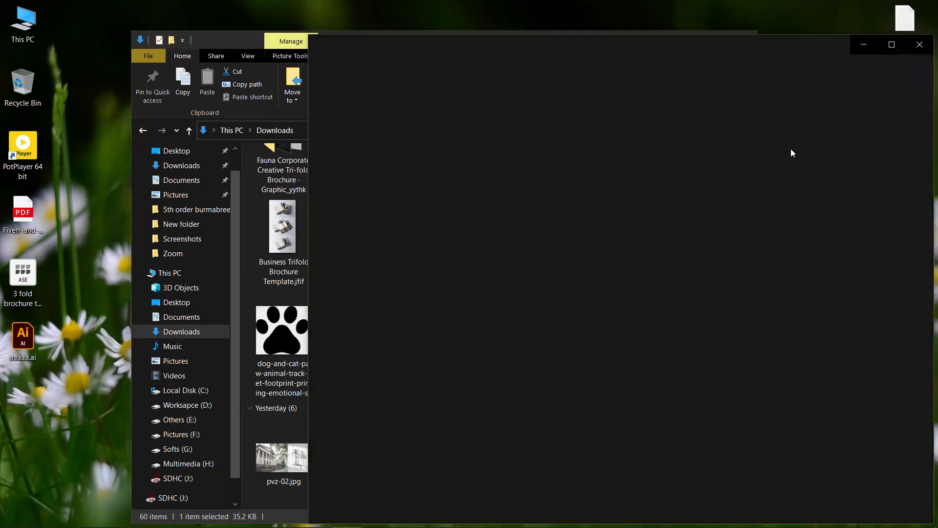
click(887, 46)
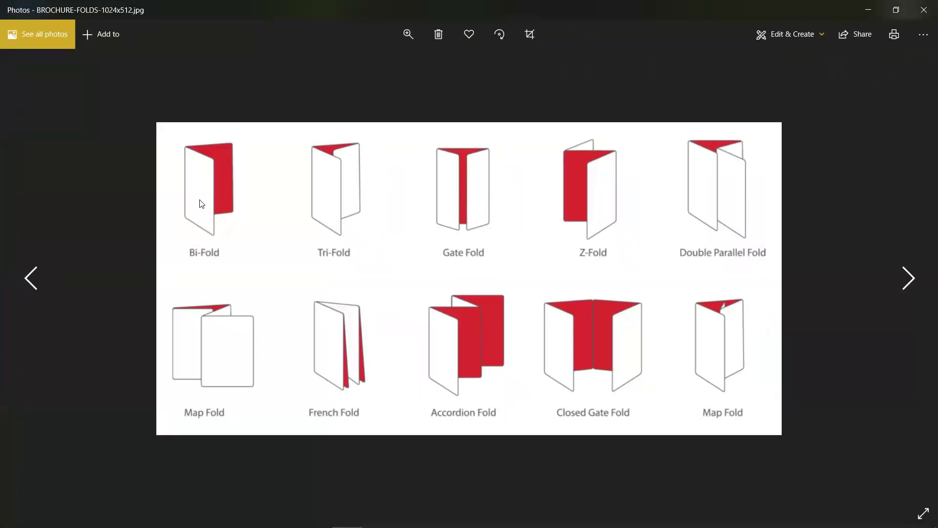
scroll(202, 204, up, 2)
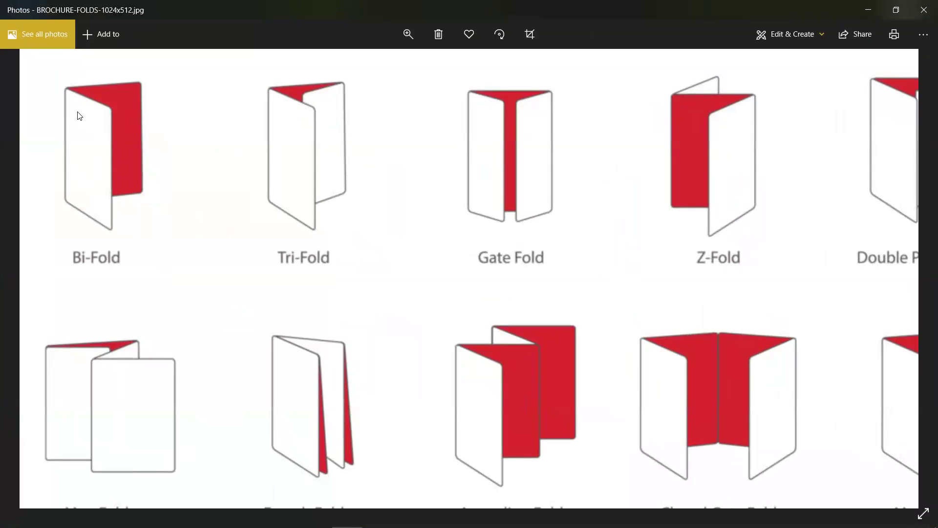
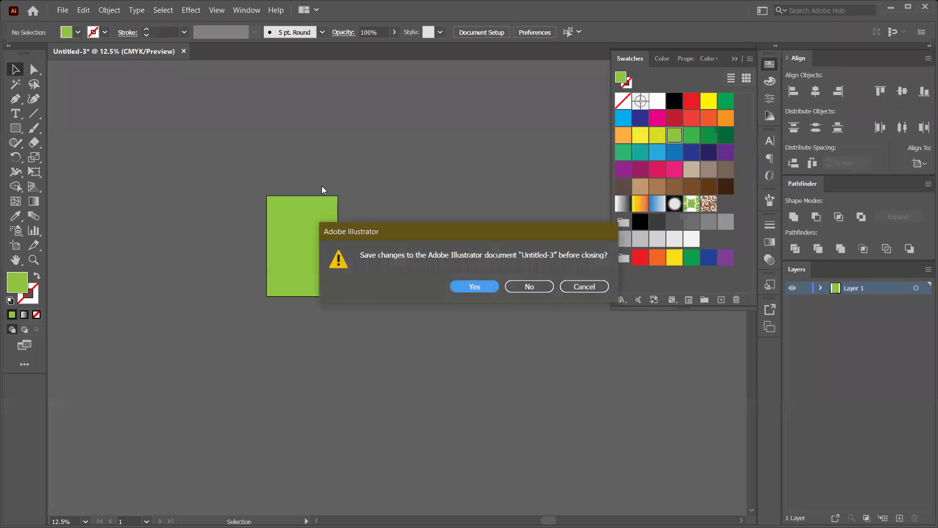
- Close Untitled-3 in Illustrator without saving its changes and open the new document settings
click(530, 287)
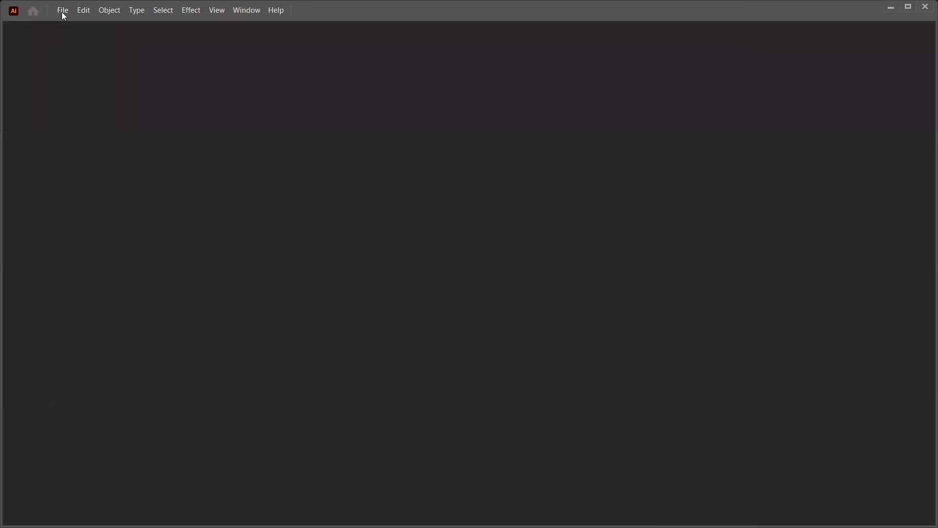
click(63, 10)
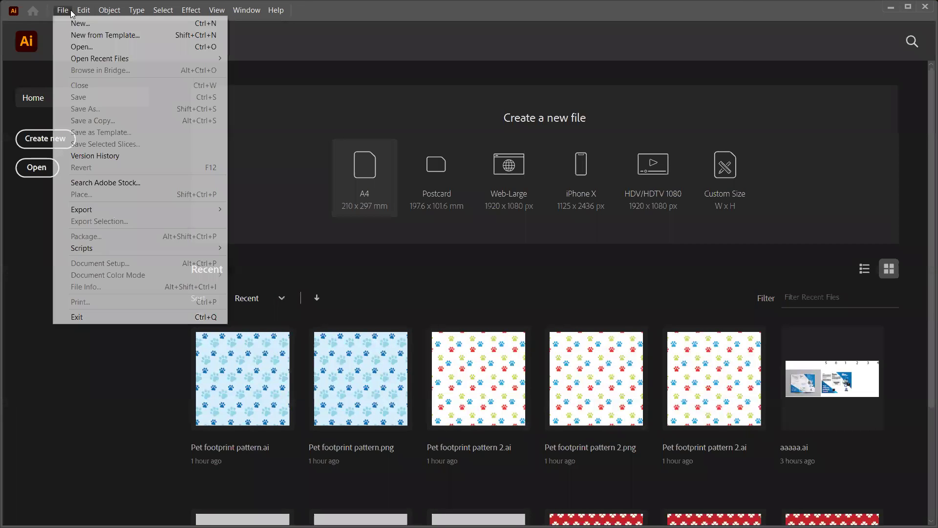
click(77, 24)
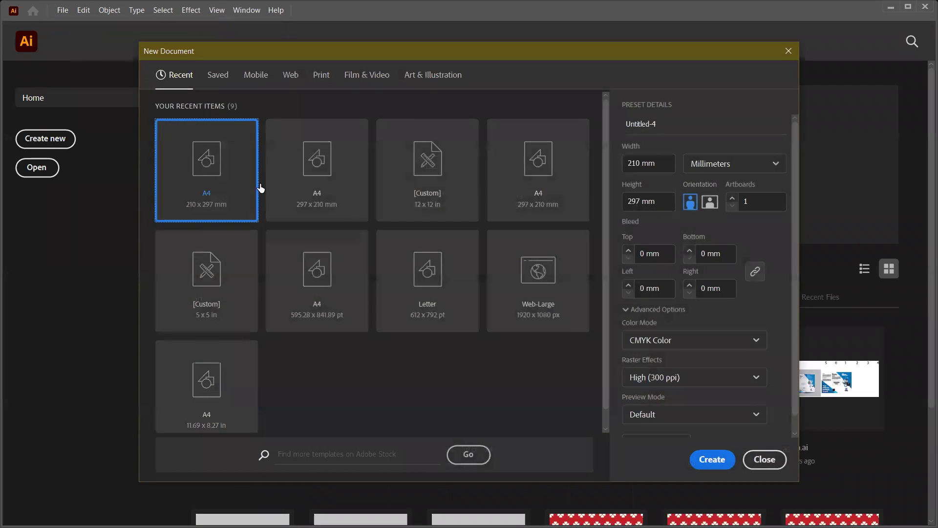
- Choose the A4 print preset for the new document, with millimetres as units and landscape orientation
click(317, 305)
click(411, 307)
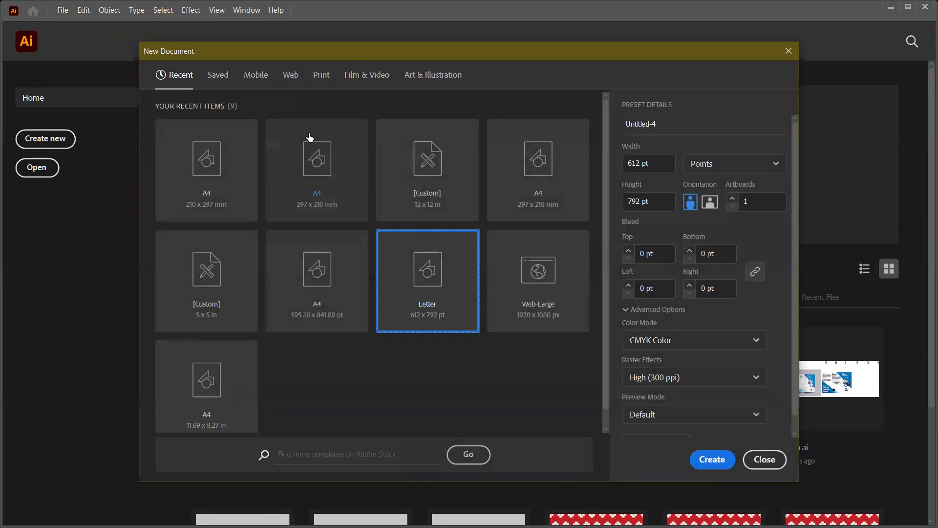
click(326, 78)
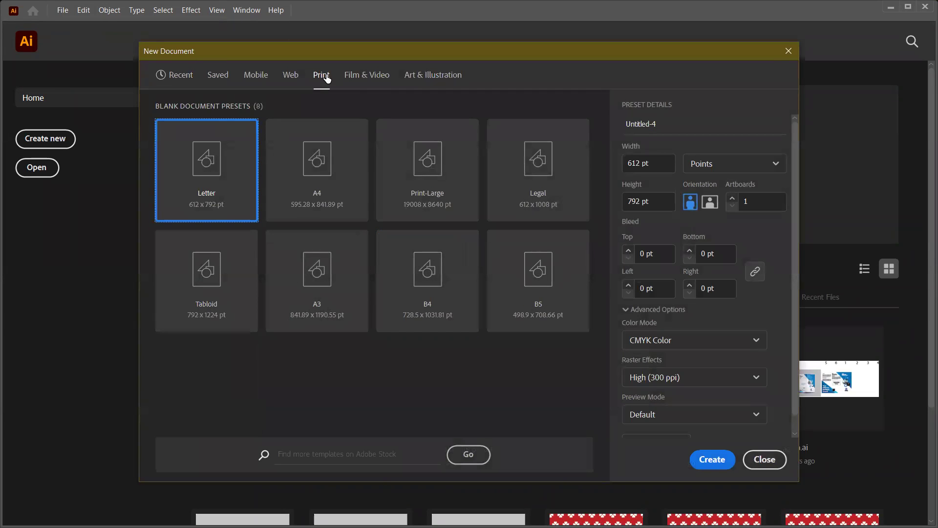
click(320, 172)
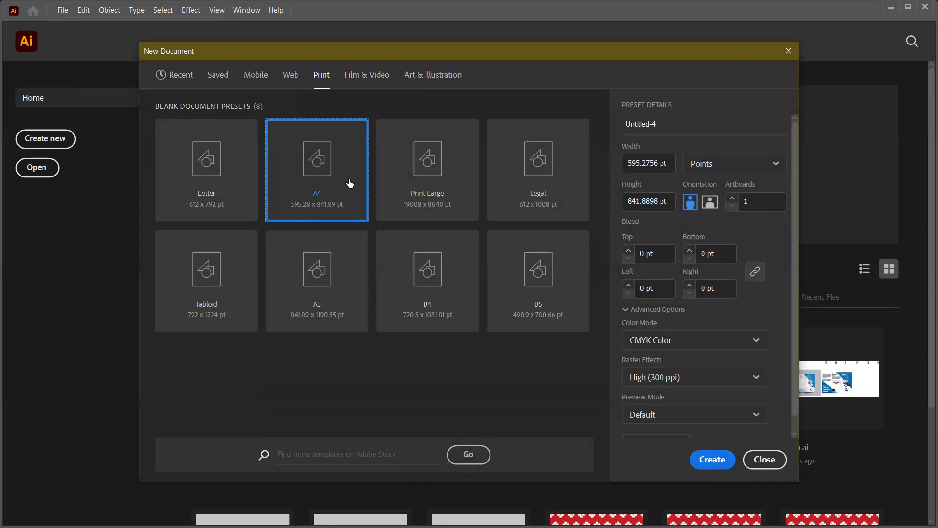
click(725, 168)
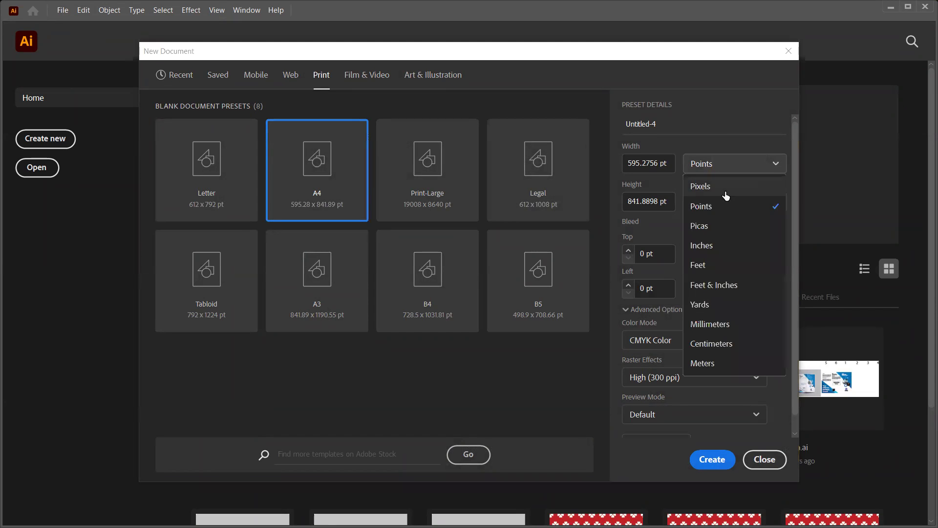
click(735, 323)
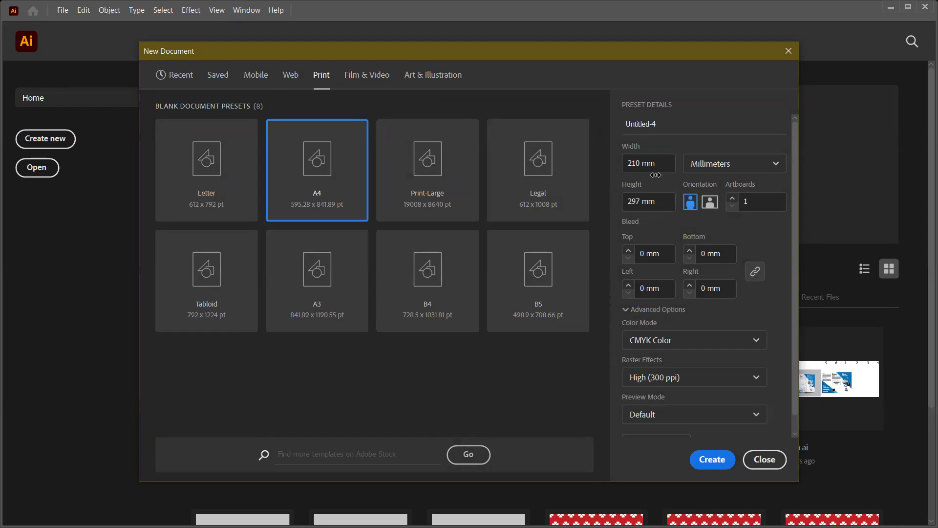
click(711, 207)
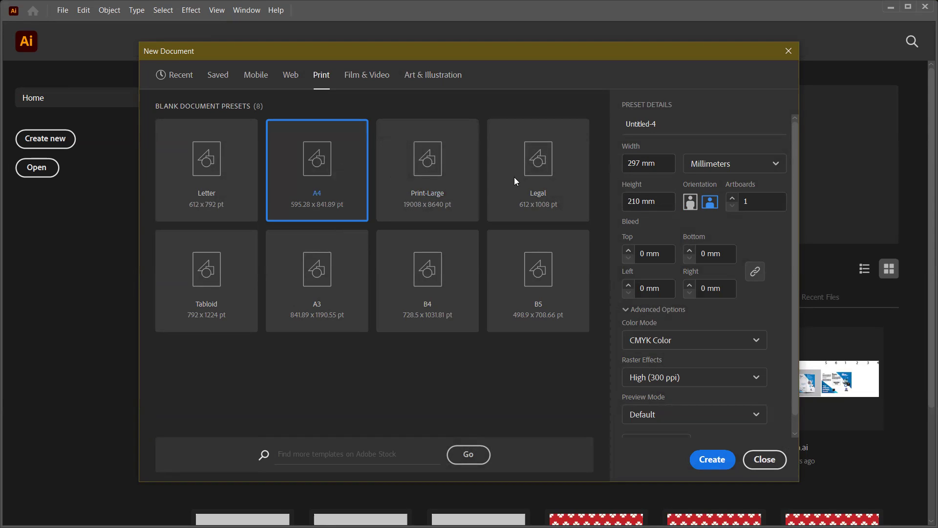
- Set two artboards with a 5 mm bleed on all sides and create the document
click(732, 198)
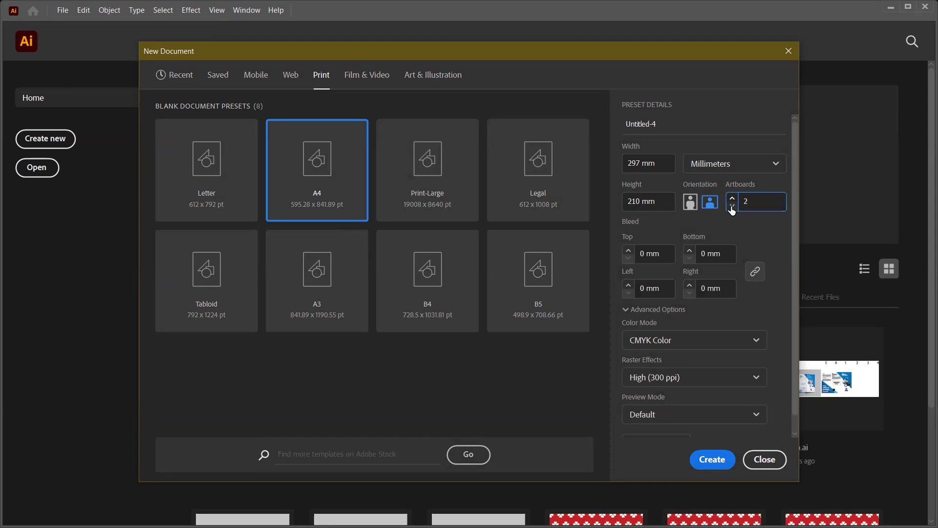
double_click(659, 254)
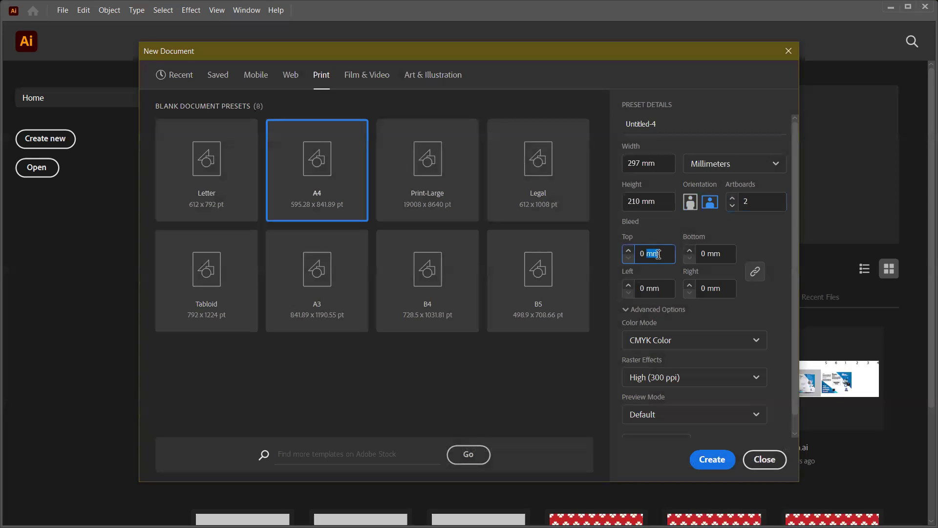
key(BackSpace)
key(BackSpace)
text(5)
key(Return)
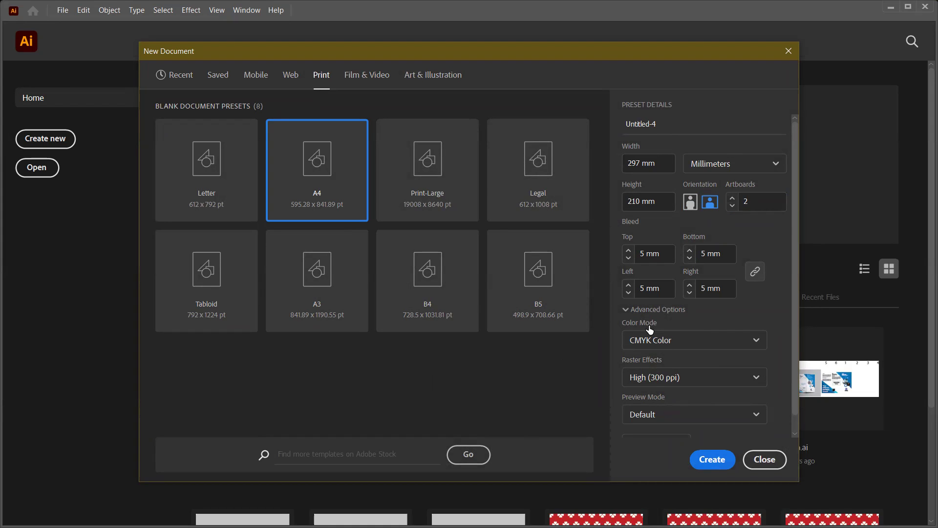
click(712, 459)
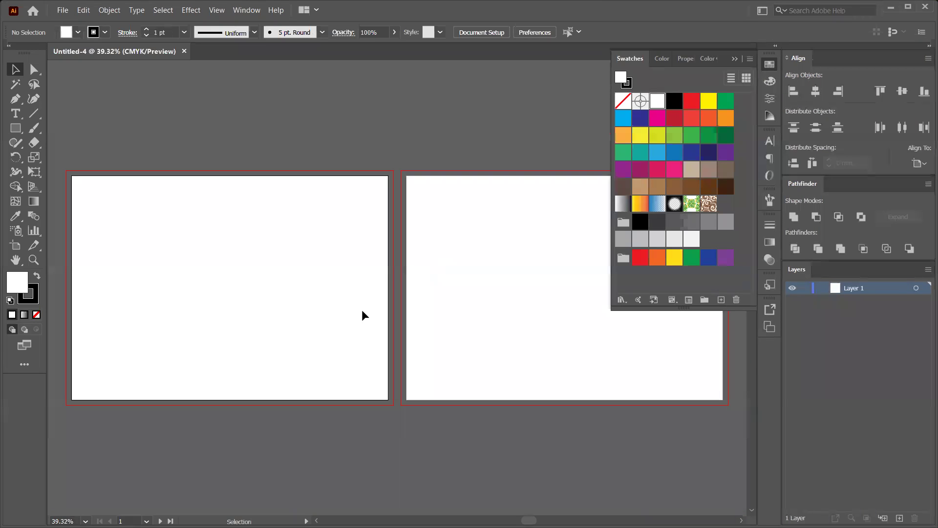
- Collapse the floating Swatches panel group, and briefly view the Transform panel before closing it
click(692, 64)
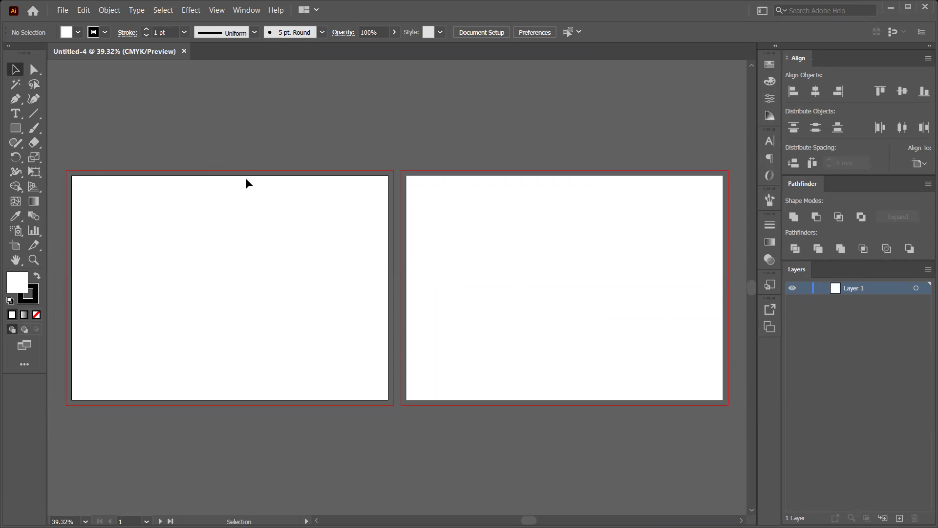
click(247, 9)
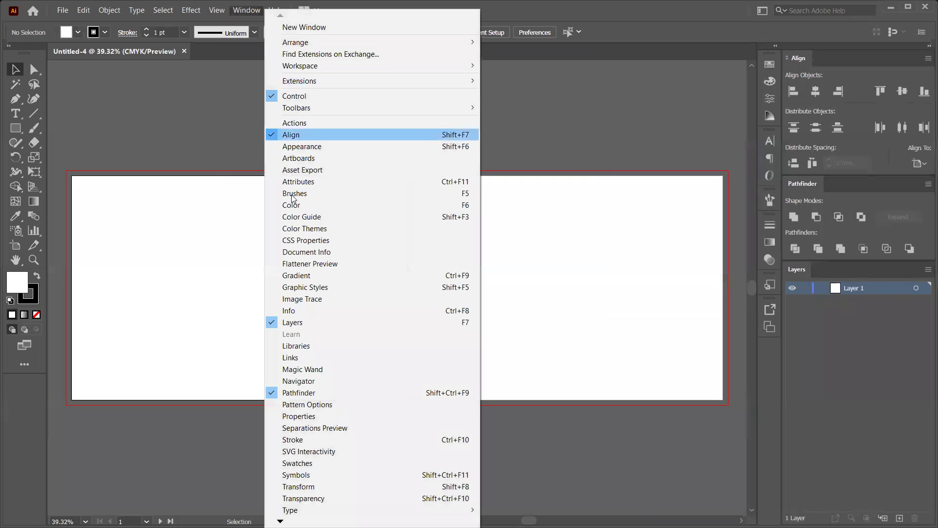
click(325, 487)
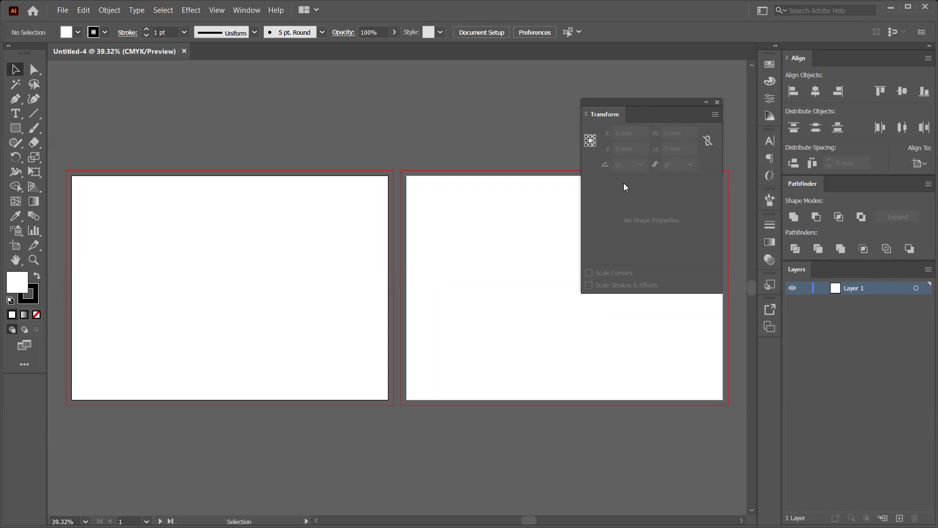
click(717, 102)
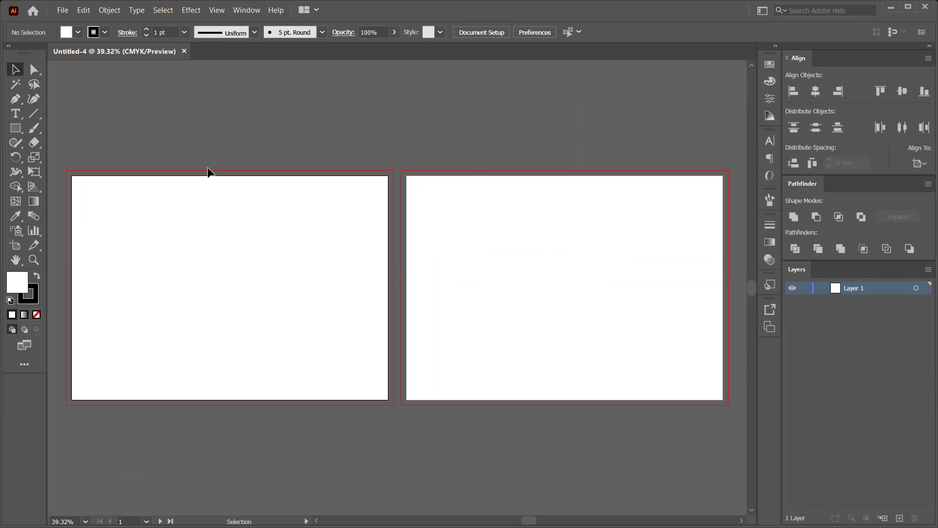
- Show the rulers around the two artboards
key(ctrl+r)
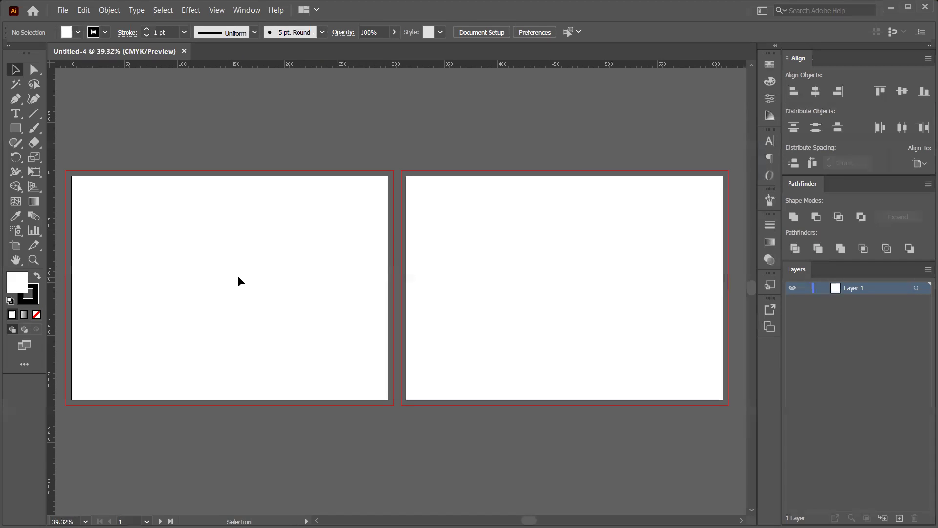
alt+scroll(238, 275, down, 1)
scroll(249, 267, down, 2)
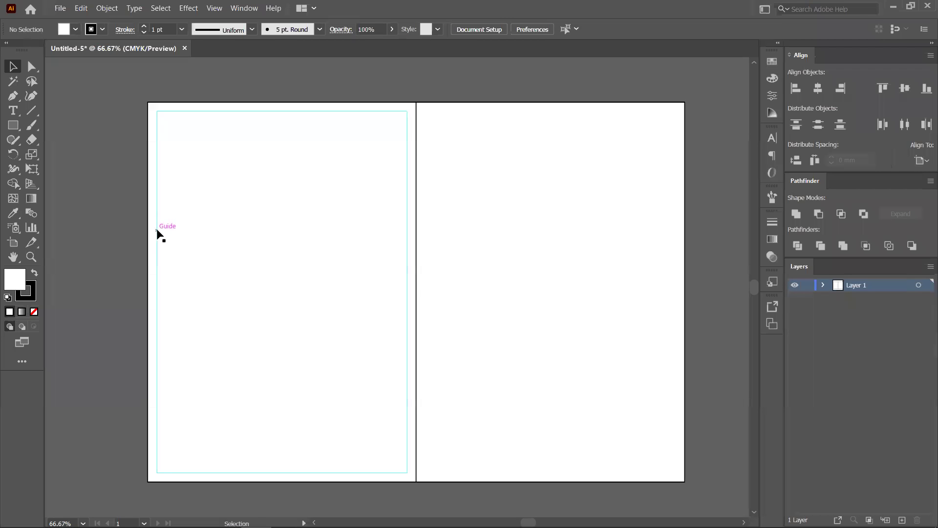
- In Untitled-5, delete the outlined rectangle surrounding the guide on the left half of the artboard
drag(134, 231, 189, 249)
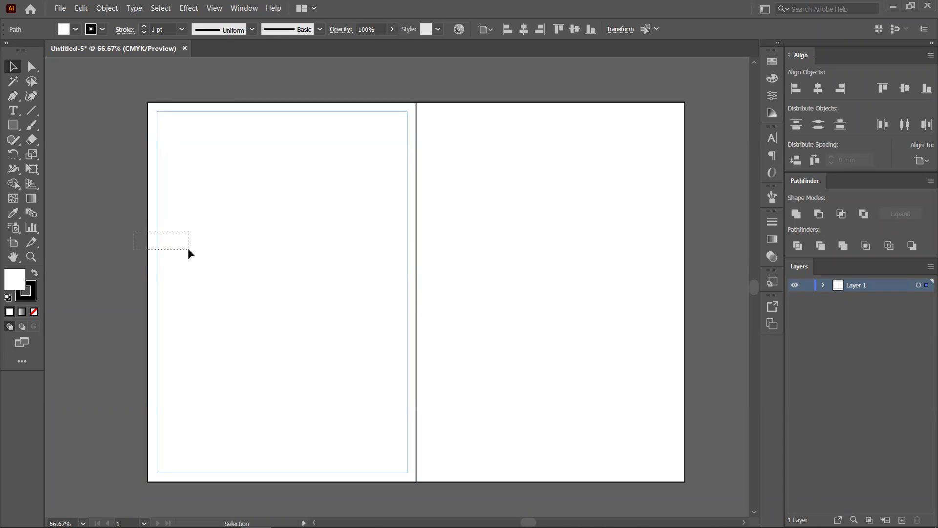
click(153, 247)
drag(154, 245, 86, 290)
key(Delete)
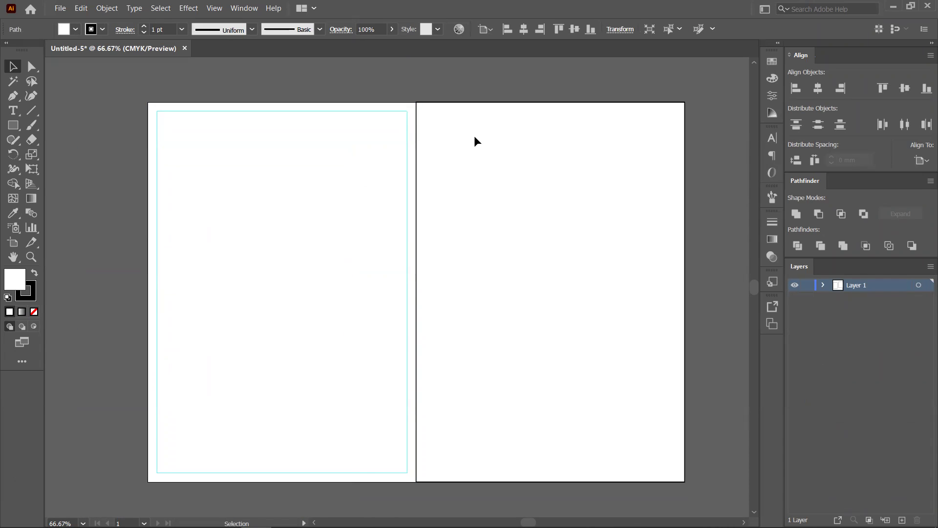
- Delete the outlined rectangle on the right half of the artboard and undo that deletion
drag(494, 99, 668, 73)
key(Delete)
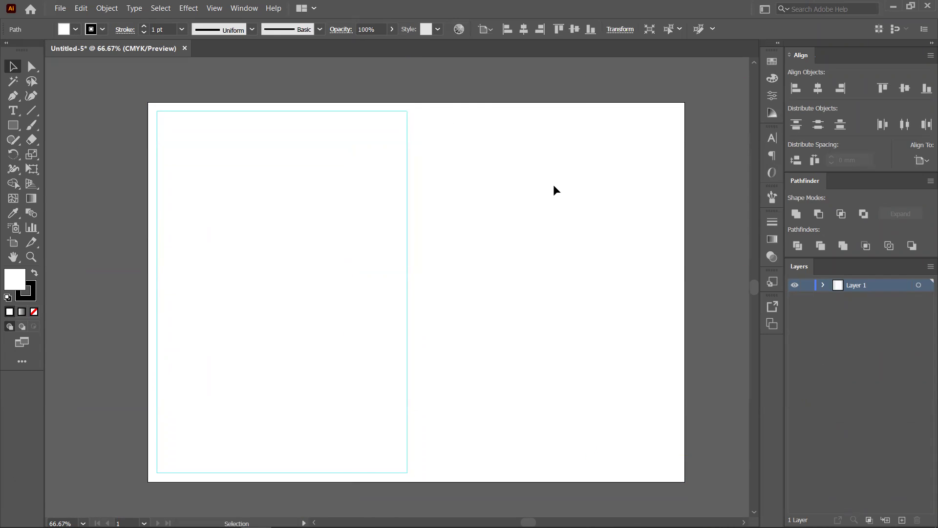
key(ctrl+z)
key(ctrl+z)
key(ctrl+z)
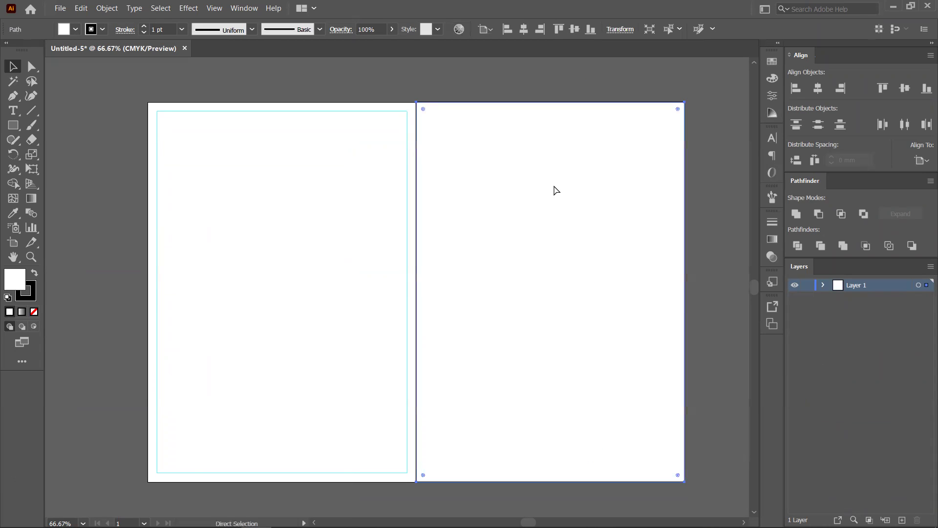
key(ctrl+shift+z)
click(292, 114)
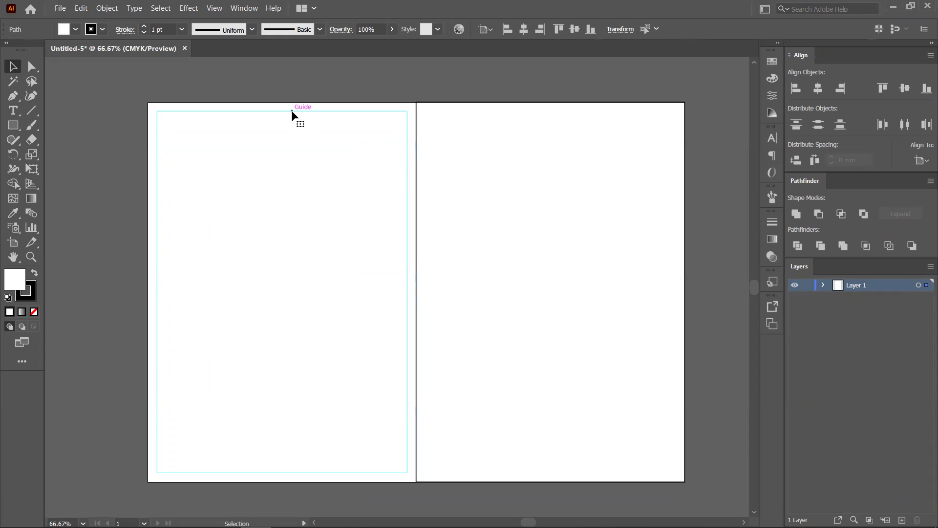
key(a)
click(462, 146)
key(ctrl)
click(350, 139)
drag(388, 122, 579, 131)
key(shift)
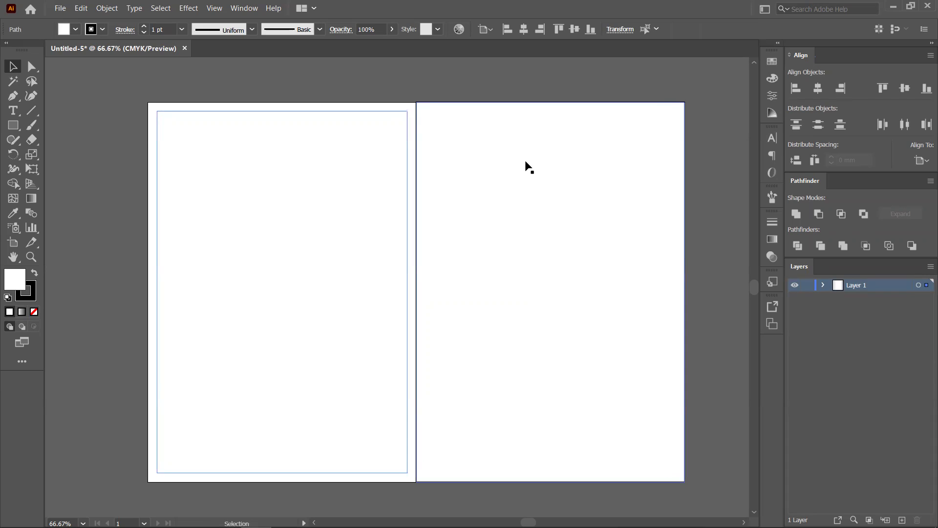
- Deselect the artwork and lock the guide on the left half of the artboard
click(264, 163)
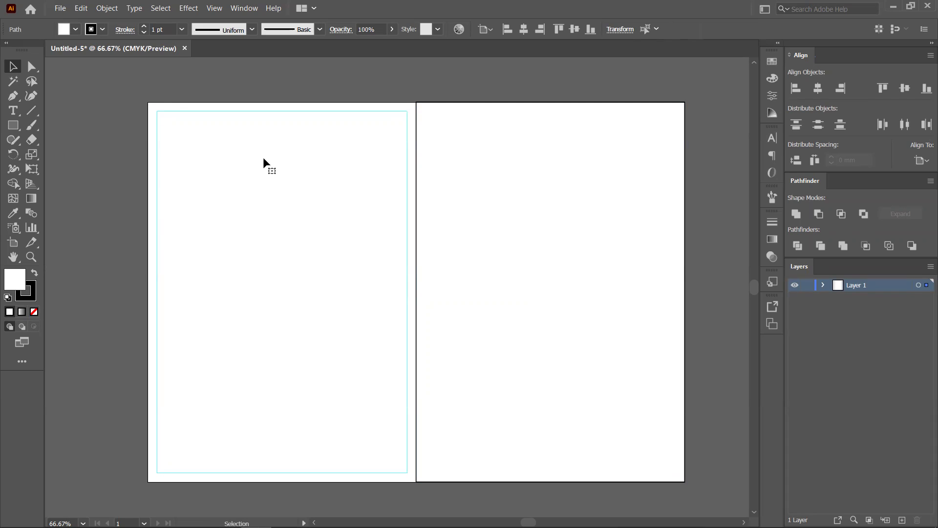
right_click(226, 112)
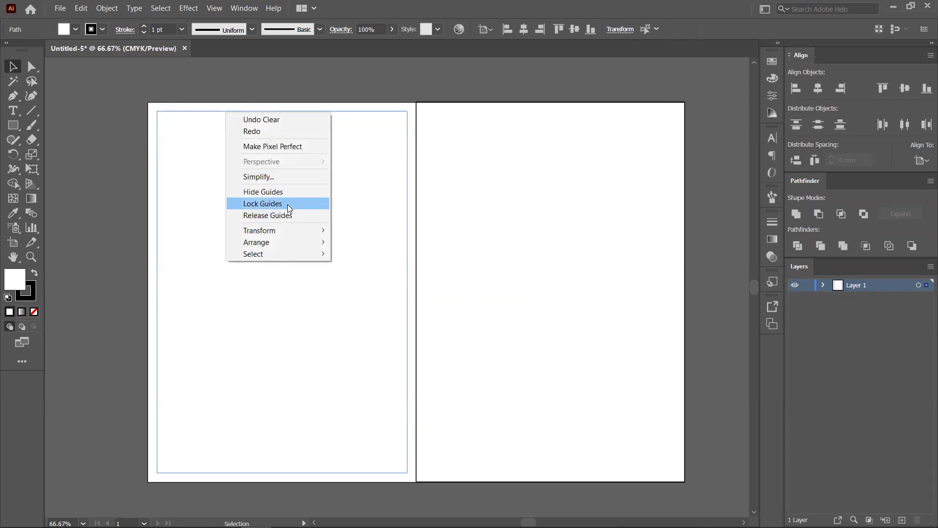
click(287, 204)
- Offset the path of the right rectangle inward to create a margin outline
click(505, 188)
click(105, 8)
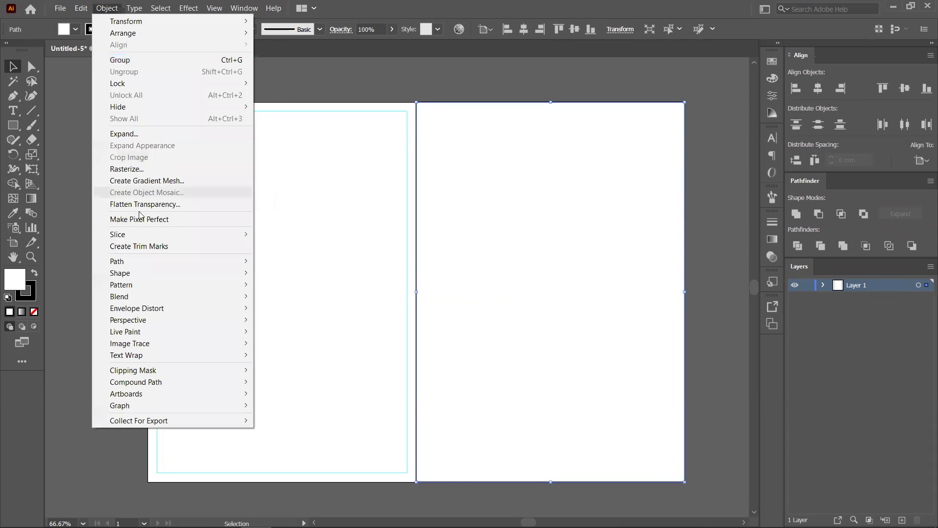
mouse_move(220, 261)
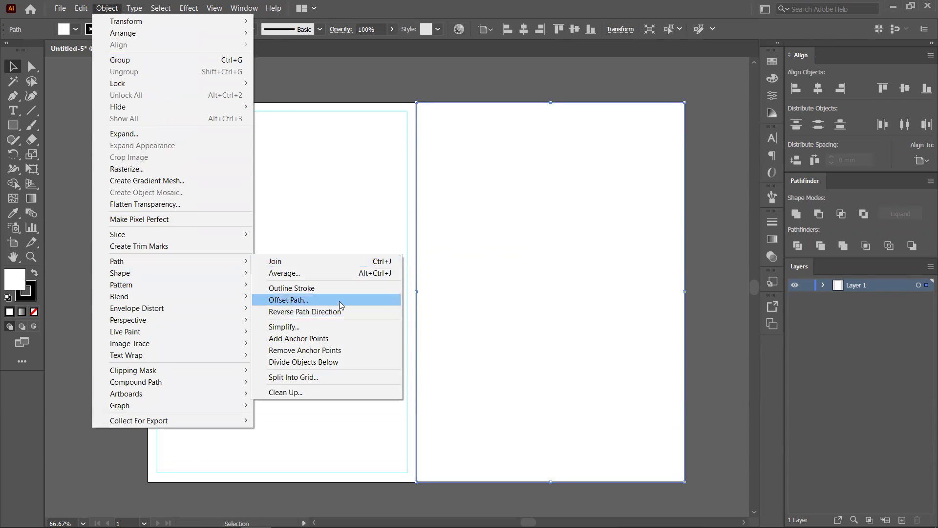
click(288, 300)
click(633, 281)
- Convert the inner rectangle on the right half into a guide and delete the outer rectangle
right_click(489, 111)
click(532, 277)
click(523, 237)
key(Delete)
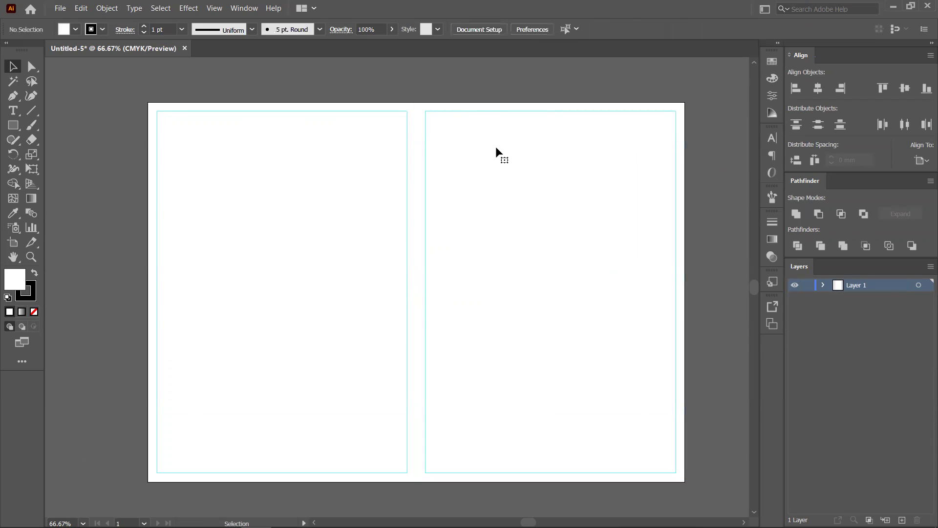
- Switch from Illustrator to the HP audio control and raise the Microphone Array level to maximum
click(893, 6)
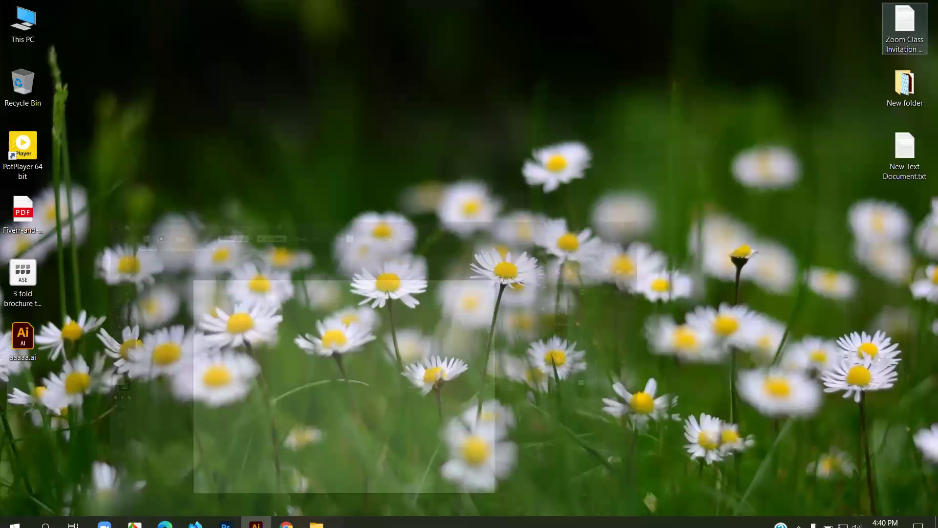
click(799, 515)
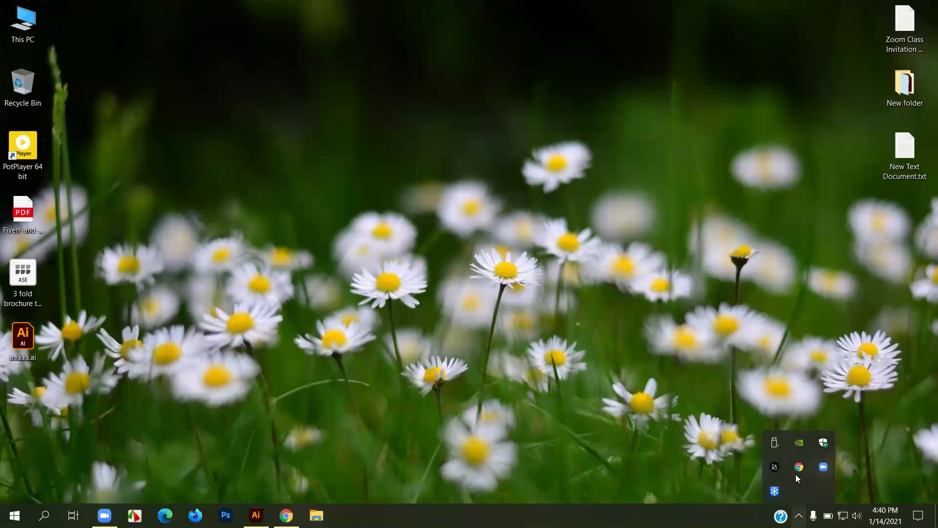
click(777, 466)
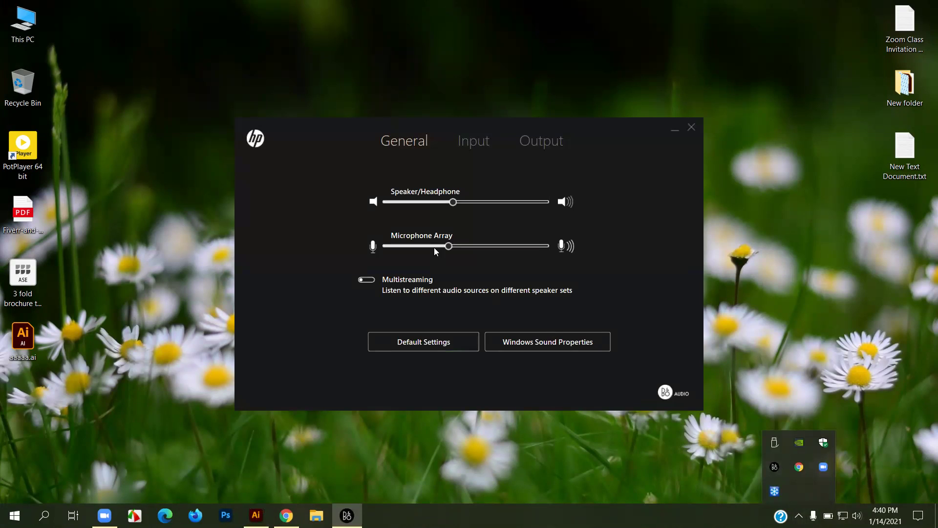
drag(450, 246, 620, 239)
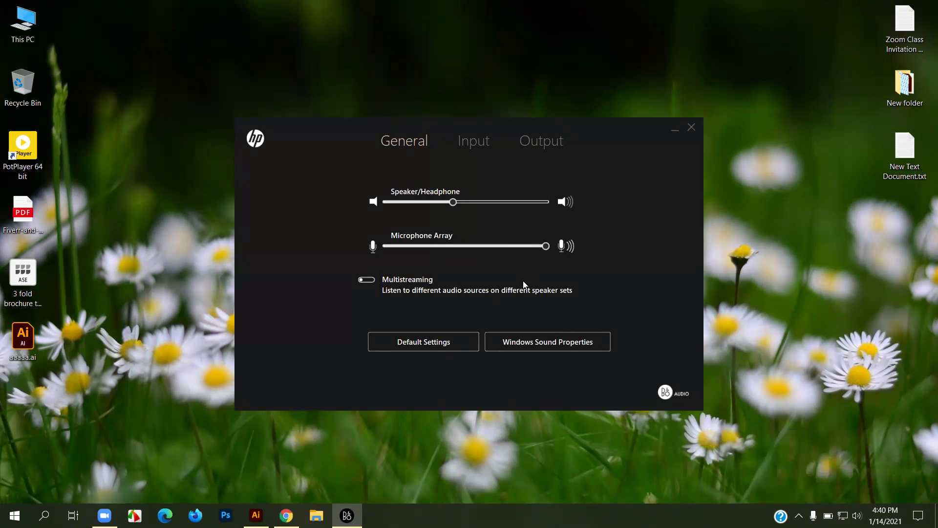
- Raise the Speaker/Headphone volume to maximum in the output settings
click(465, 142)
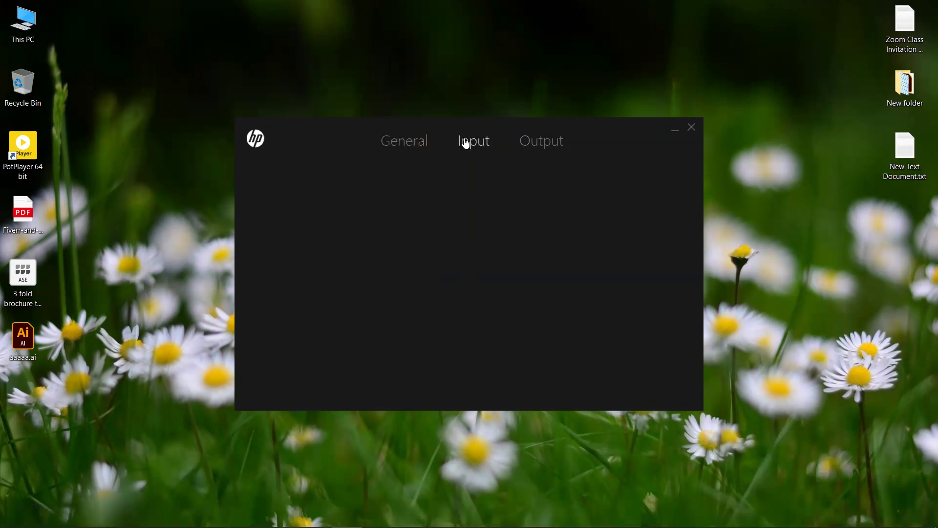
click(535, 149)
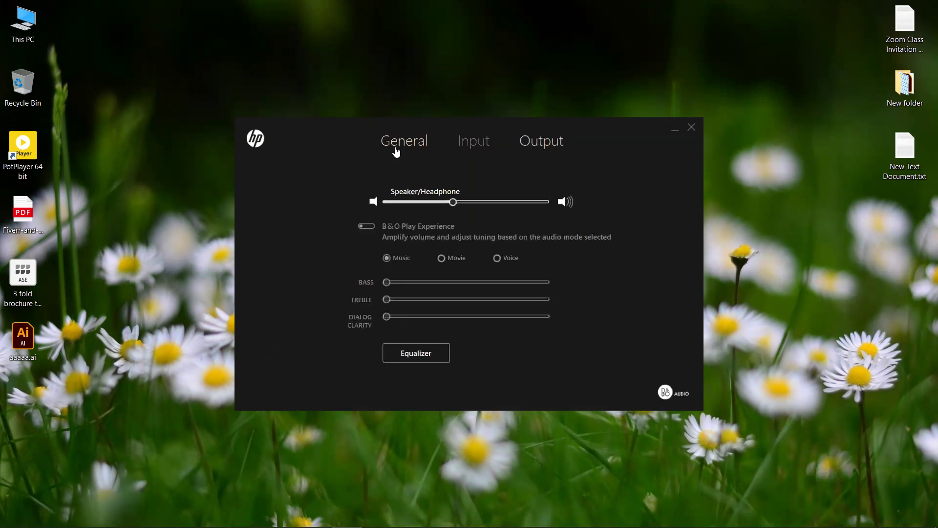
drag(457, 207, 547, 204)
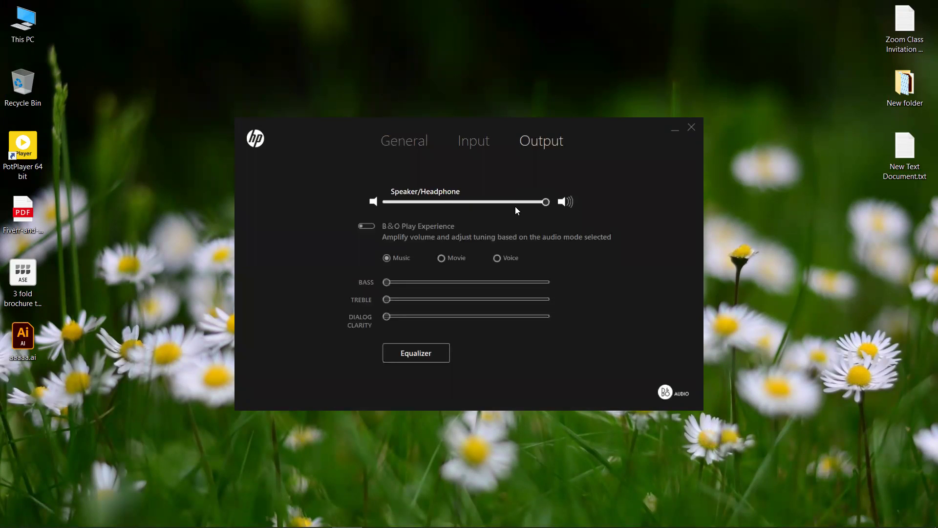
- Review the general and output sound settings, including Multistreaming, and close the audio control
click(409, 152)
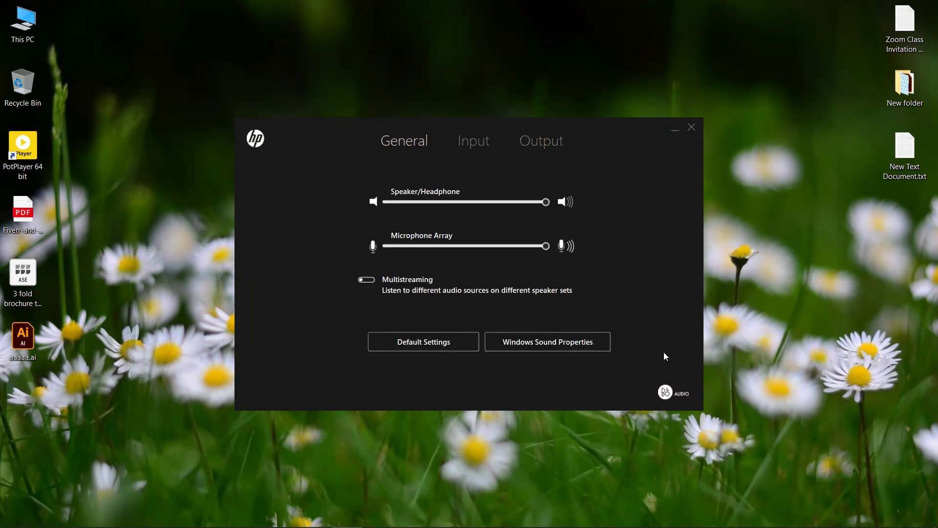
click(368, 281)
click(368, 281)
click(513, 203)
click(540, 147)
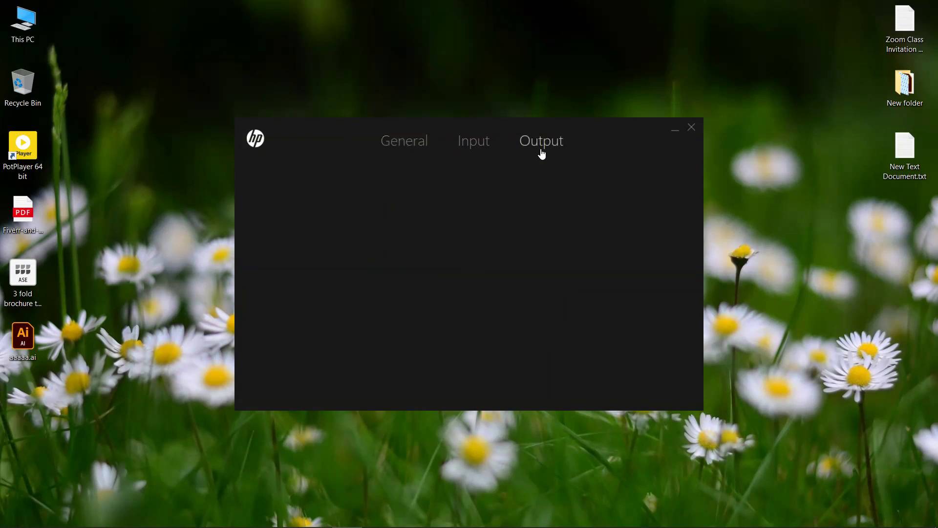
click(512, 201)
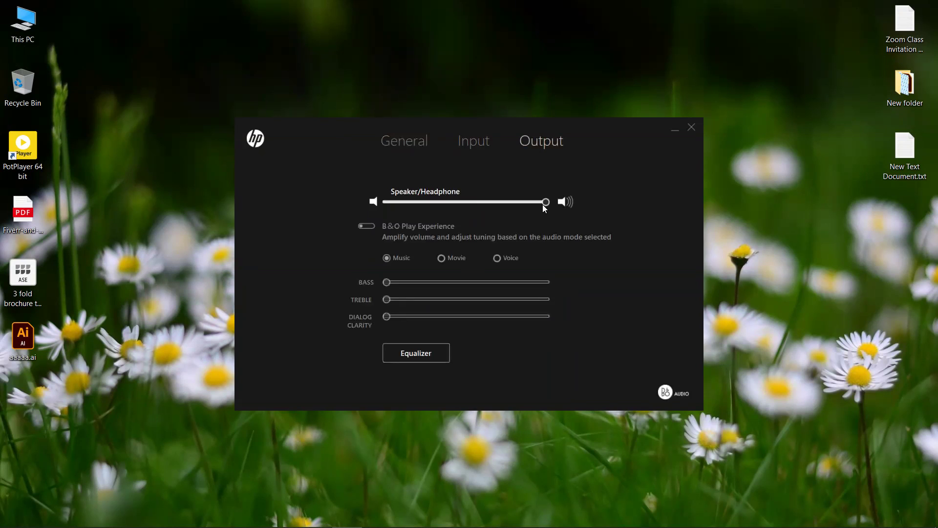
click(692, 128)
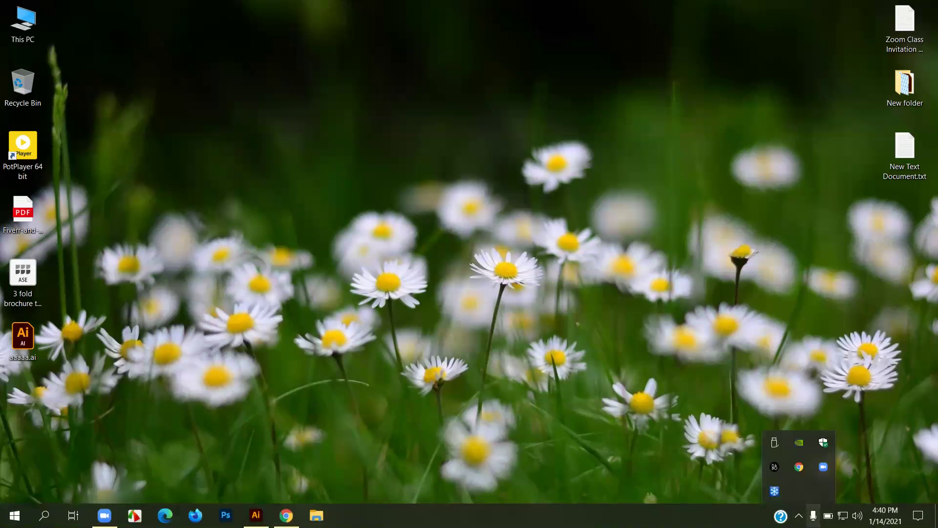
- Check the Windows microphone privacy settings, close them and return to Illustrator
click(812, 515)
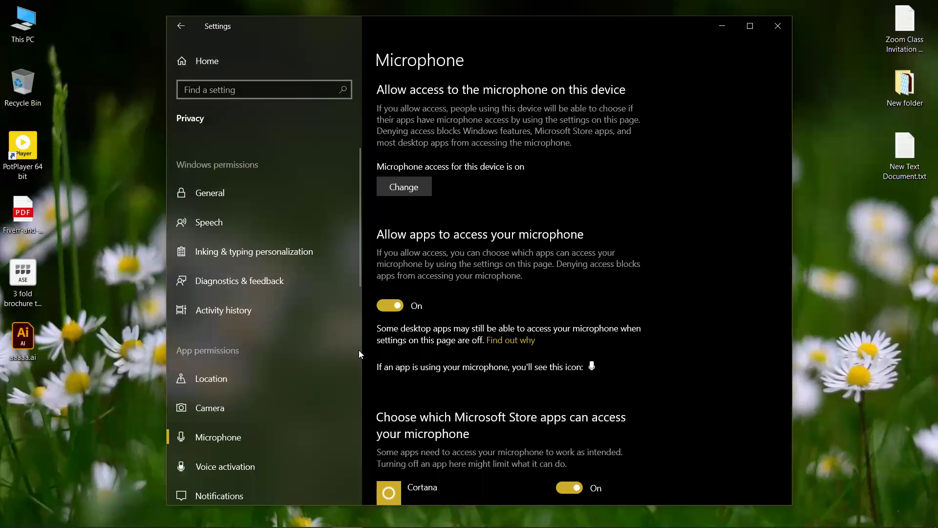
click(778, 25)
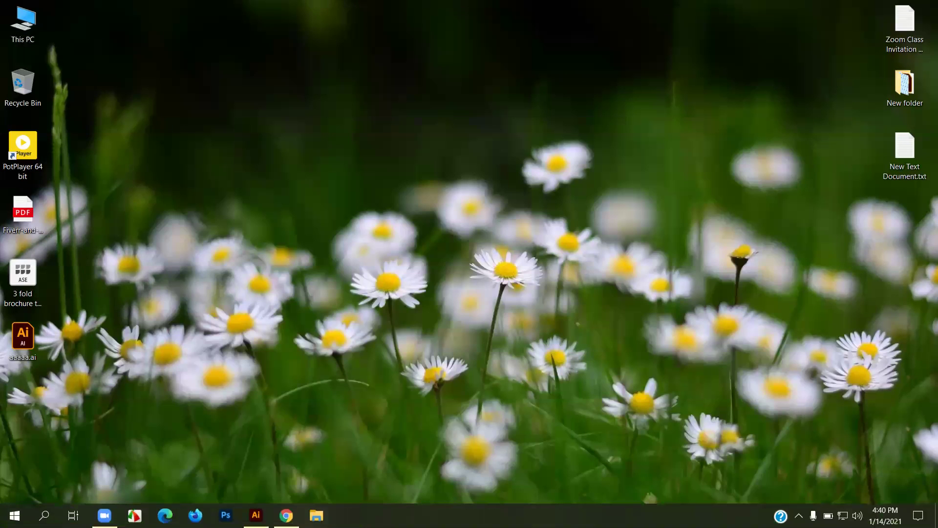
click(256, 515)
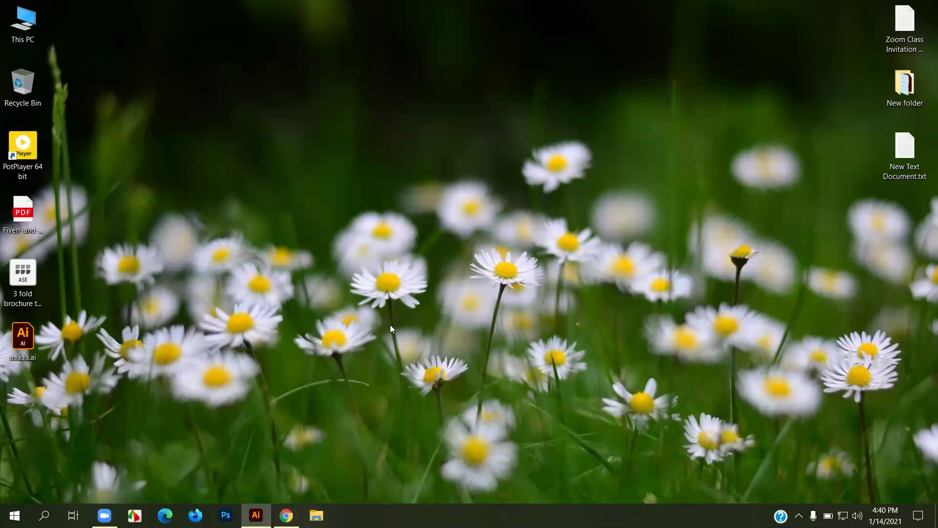
- Close the Untitled-5 document without saving it
scroll(391, 231, down, 2)
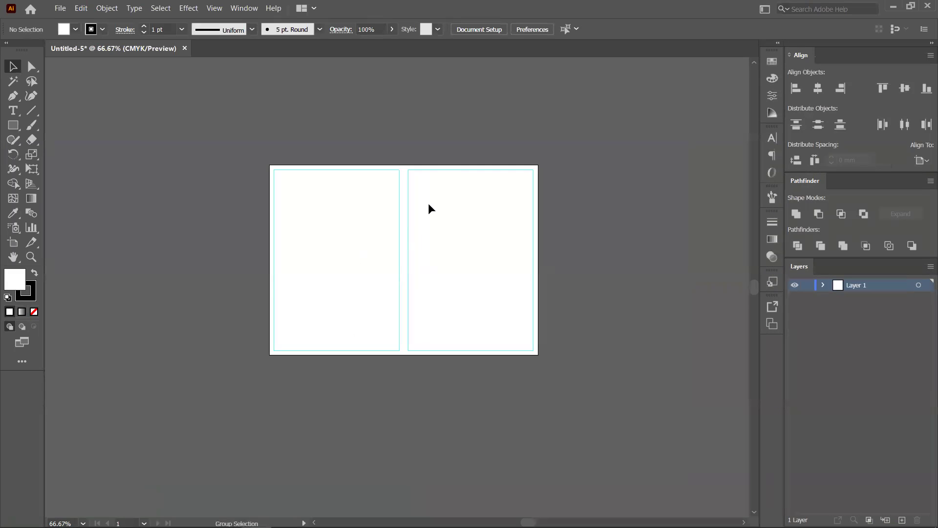
scroll(415, 252, up, 1)
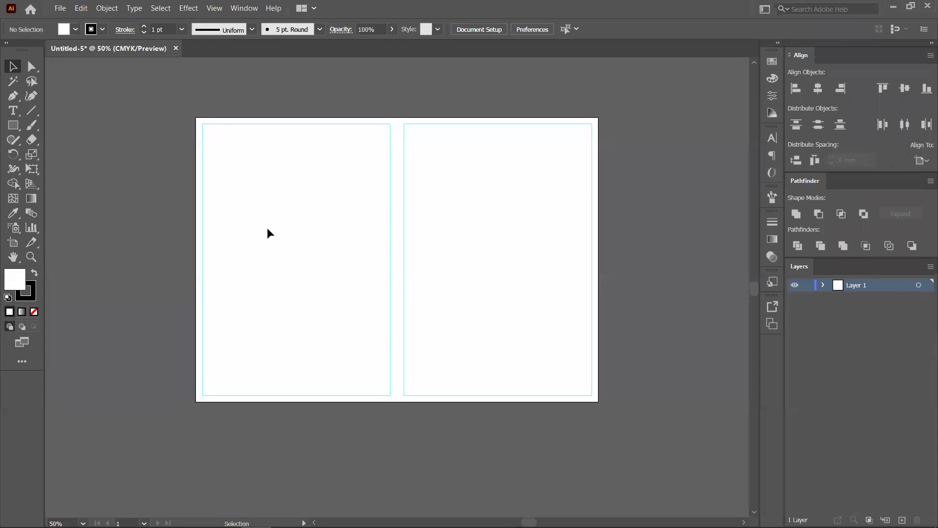
click(175, 48)
click(527, 287)
- Create a new 297 x 210 mm landscape A4 document with 2 artboards, 5 mm bleed, CMYK color and 300 ppi raster effects
click(60, 9)
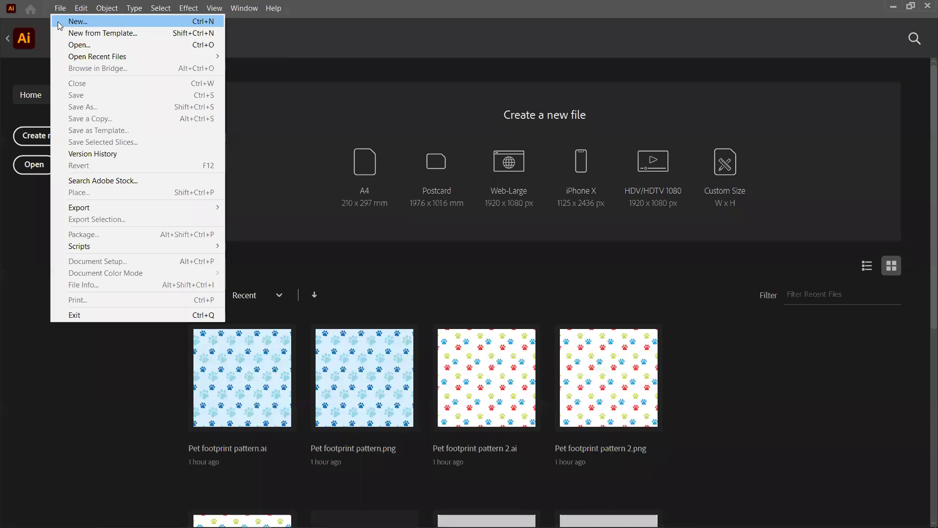
click(92, 21)
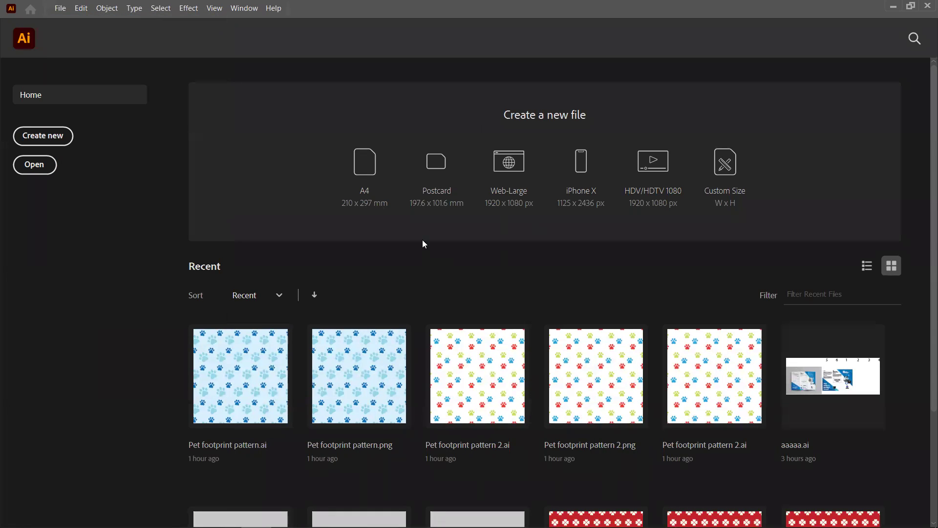
click(330, 188)
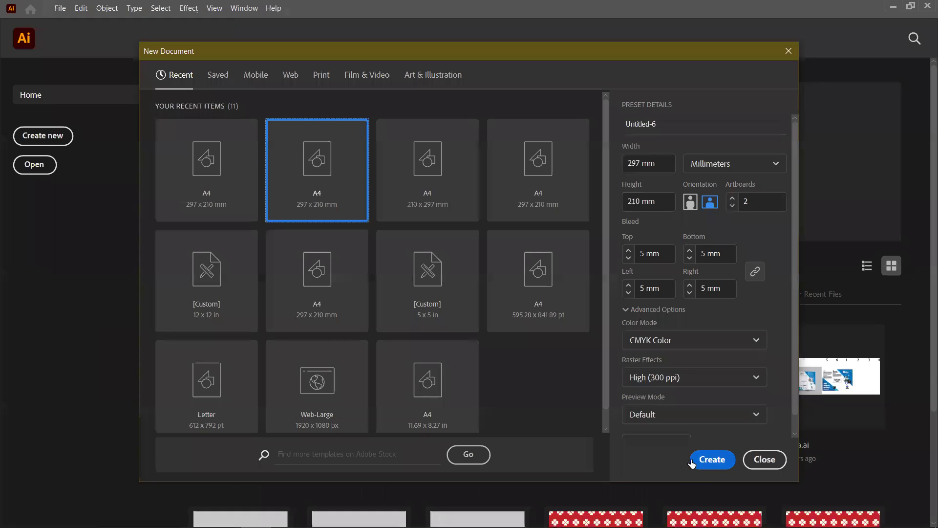
scroll(670, 389, down, 2)
scroll(665, 396, up, 2)
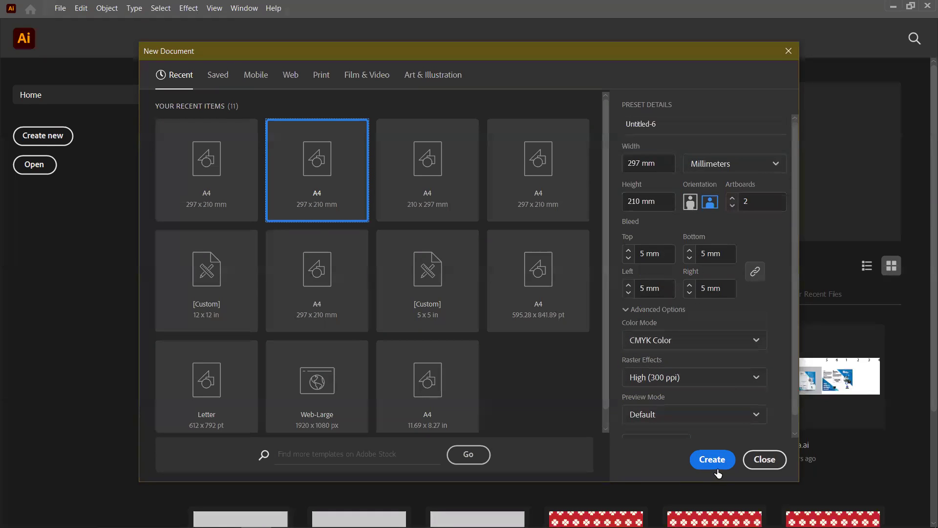
click(715, 459)
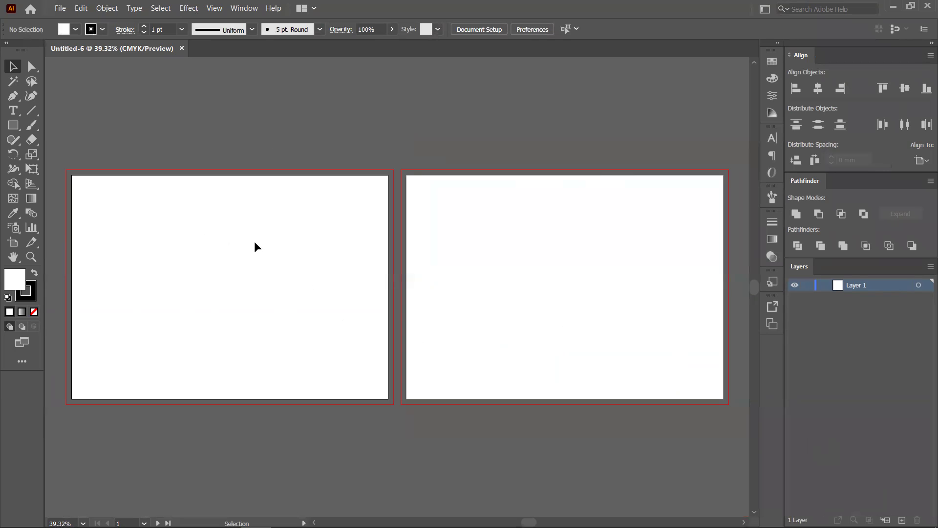
- Show the rulers in the new two-artboard document
scroll(254, 242, down, 2)
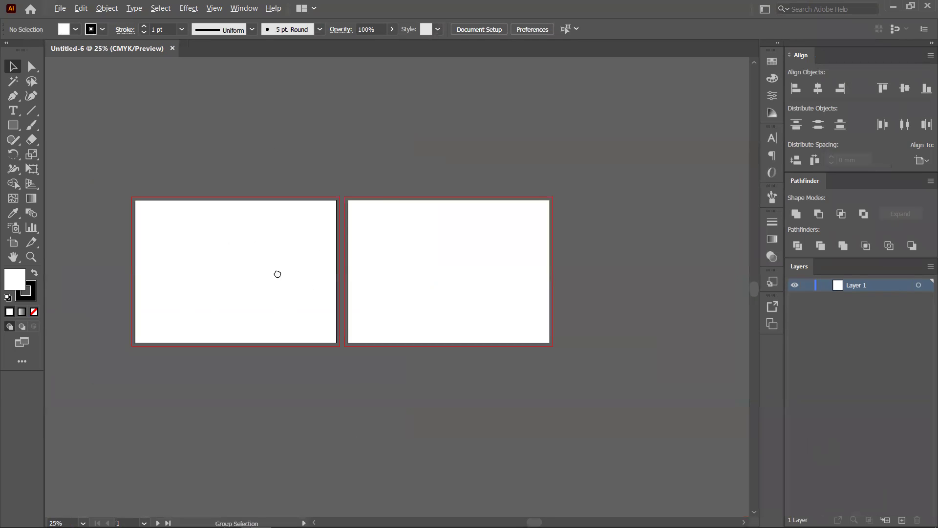
scroll(294, 248, up, 1)
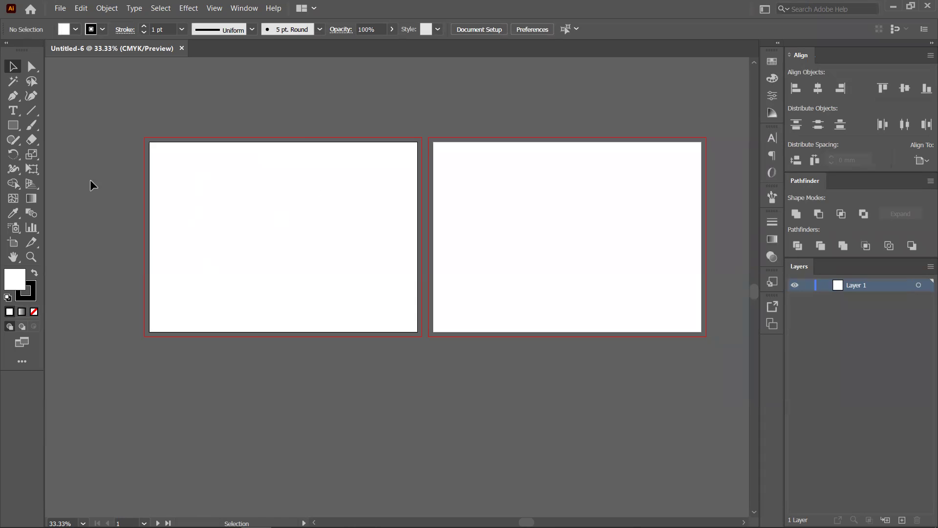
key(ctrl+r)
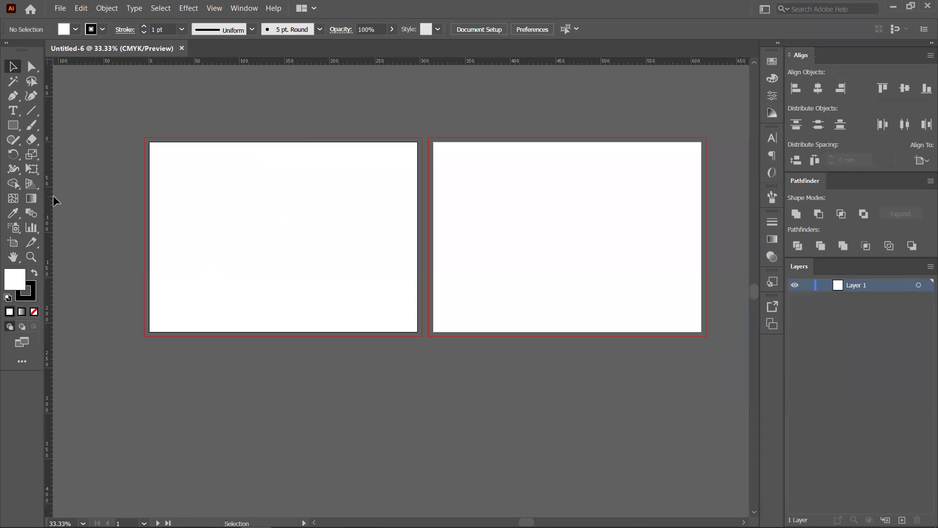
- Add a vertical guide at about X -62 mm, outside the first artboard, and unlock the guides
drag(48, 195, 93, 197)
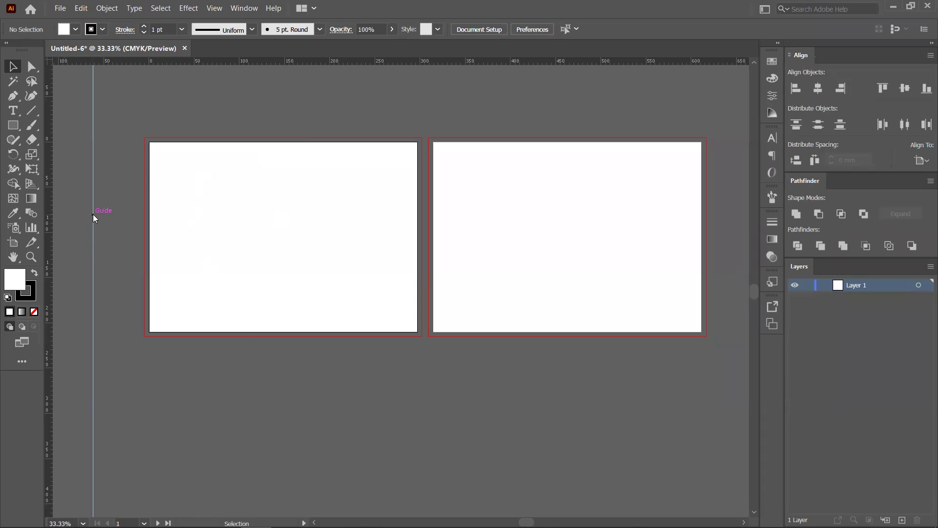
right_click(92, 214)
click(129, 326)
- Select the vertical guide outside the first artboard and show its Transform values over the second artboard
click(92, 295)
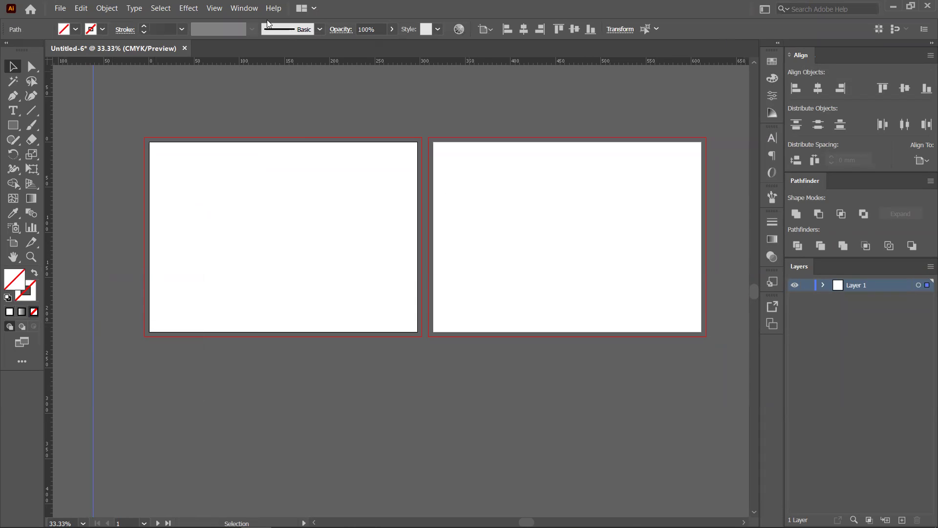
click(244, 9)
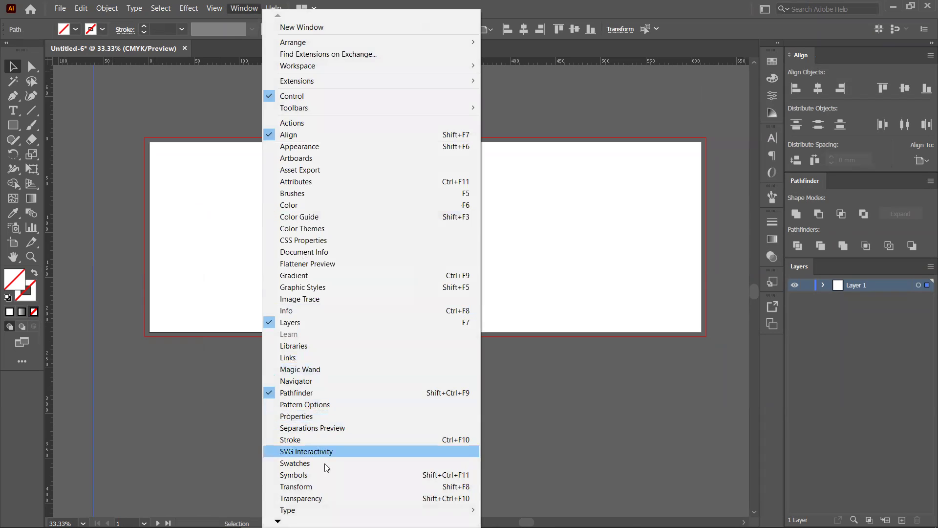
click(321, 487)
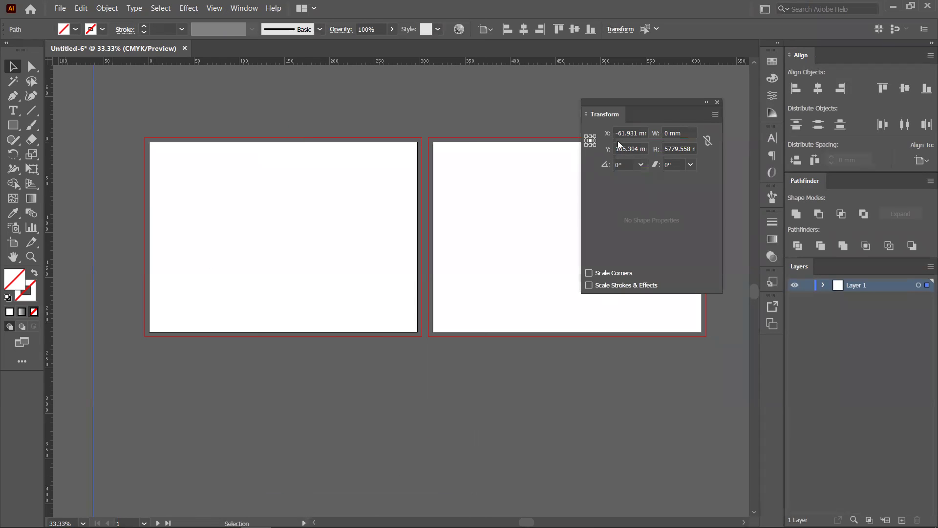
drag(631, 102, 579, 102)
click(579, 133)
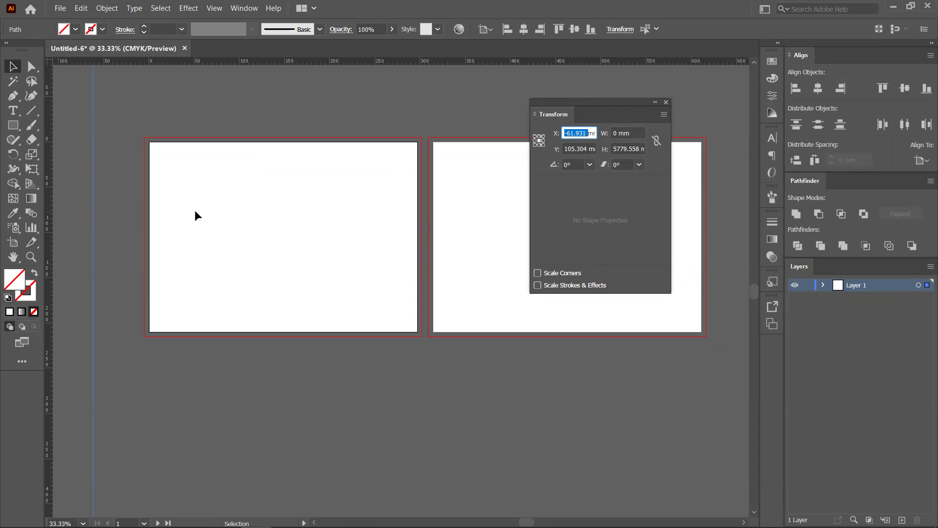
click(575, 148)
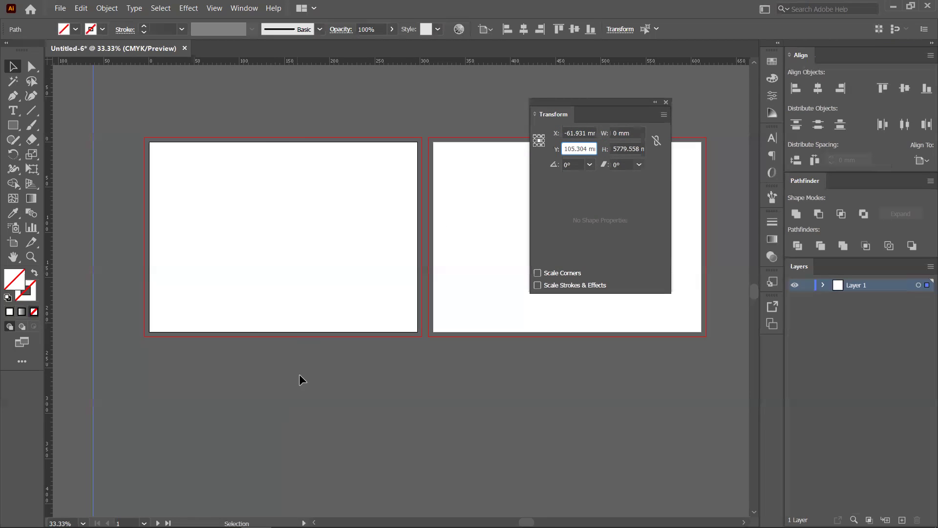
- Try out several X positions for the selected vertical guide, including -57 mm and -60 mm
triple_click(577, 133)
text(-55)
key(Return)
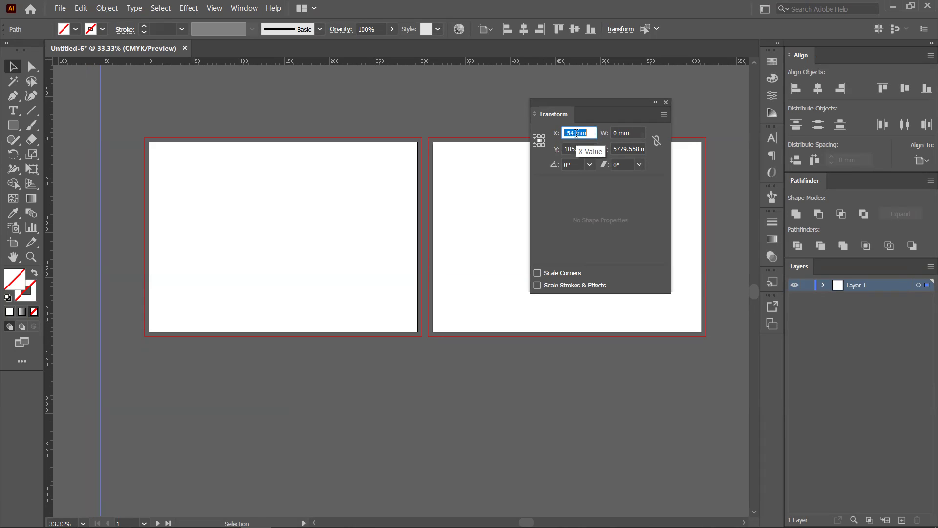
text(-57)
key(Return)
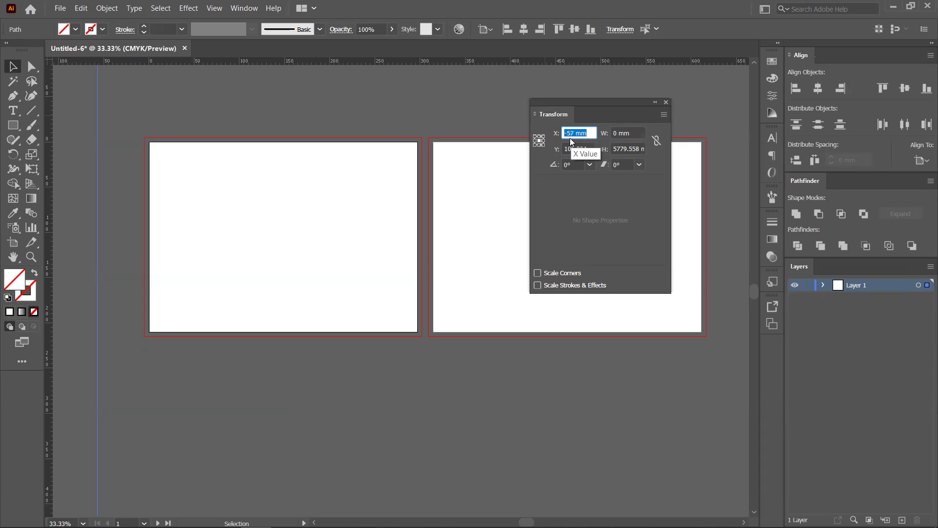
text(-60)
key(Return)
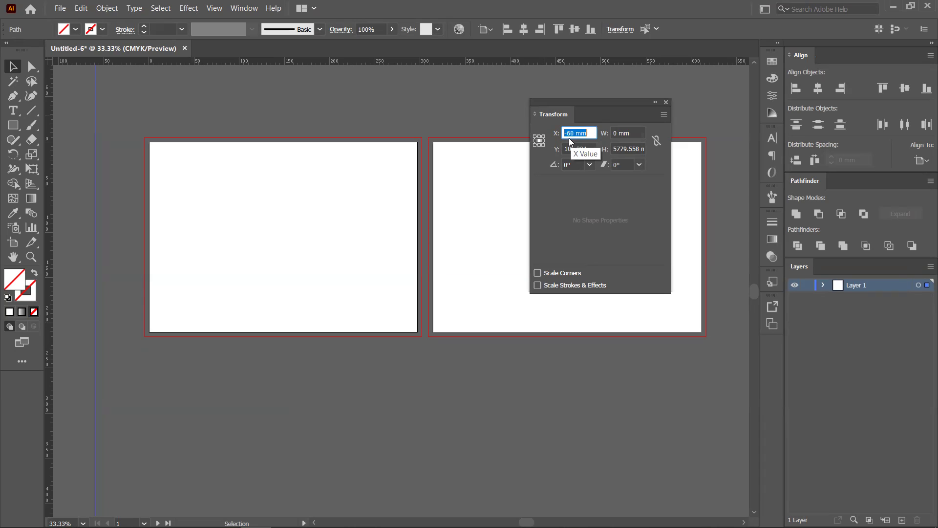
scroll(577, 133, up, 19)
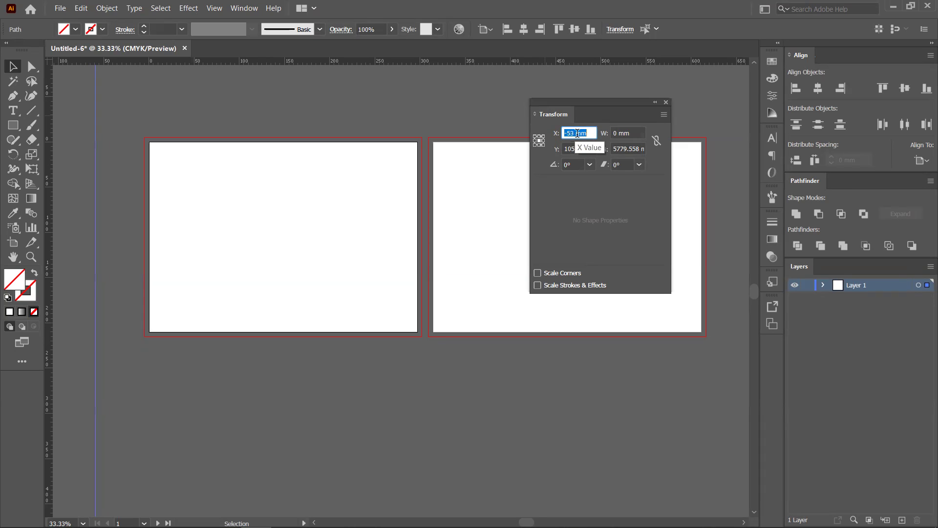
scroll(577, 133, up, 10)
scroll(577, 133, down, 11)
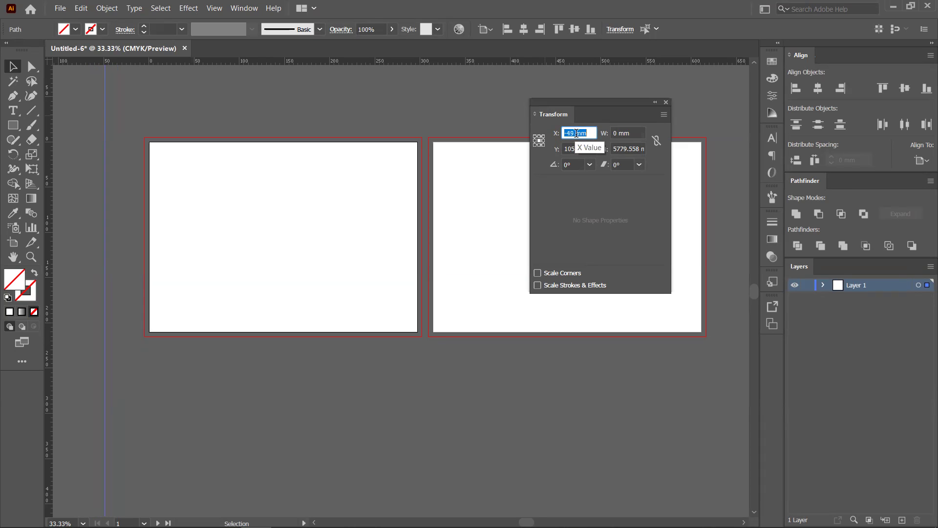
scroll(576, 133, down, 5)
key(Up)
key(Up)
key(Up)
key(Up)
key(Up)
key(Up)
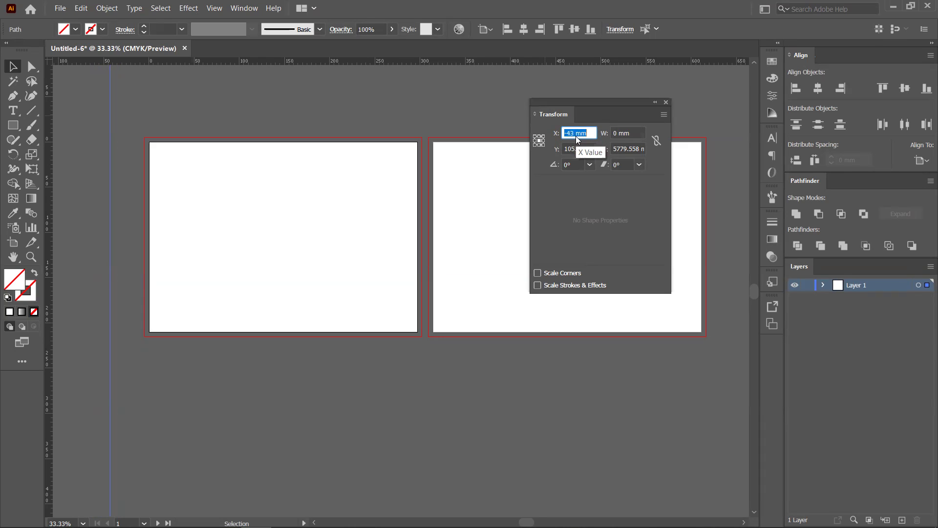
key(Down)
key(Down)
key(Down)
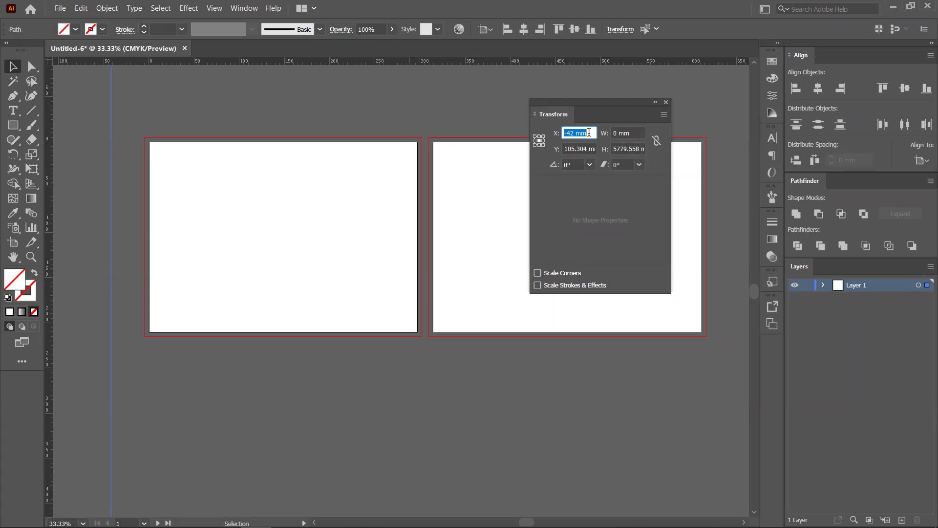
- Set the selected vertical guide's X position to 97 mm
text(97)
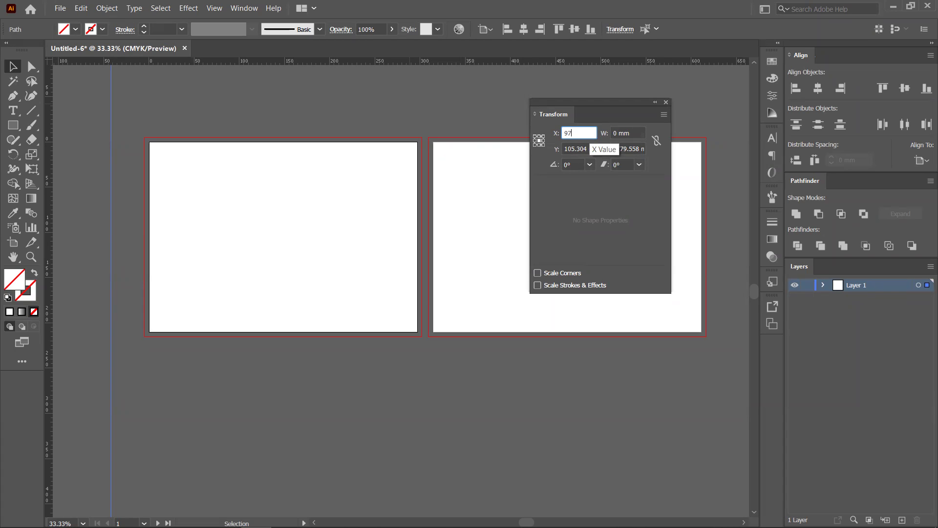
key(Return)
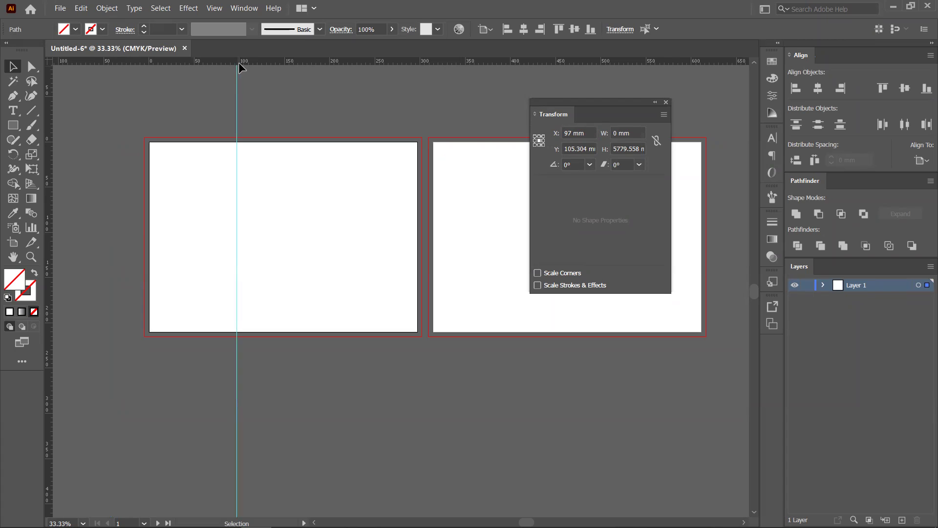
scroll(237, 71, up, 2)
scroll(240, 71, down, 2)
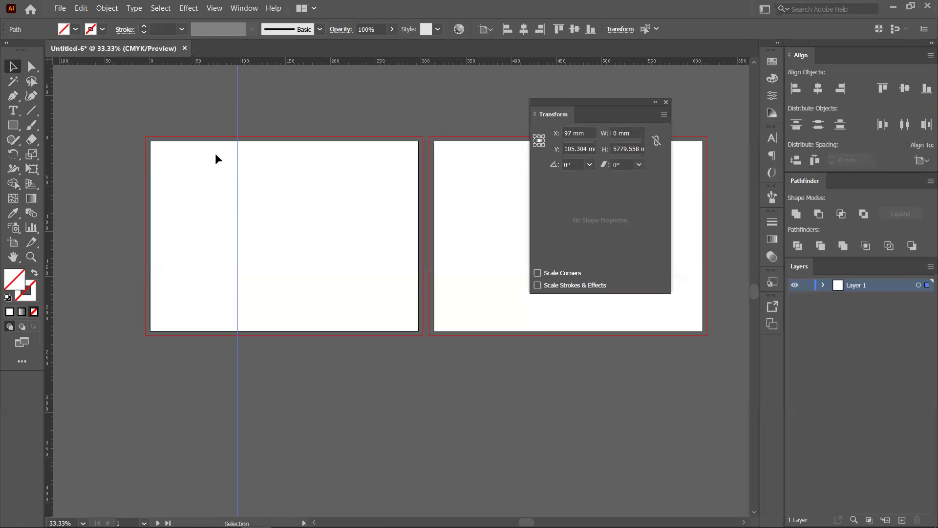
- Check the first panel's width with a trial rectangle from the artboard's left edge to the vertical guide
scroll(175, 160, up, 2)
click(13, 125)
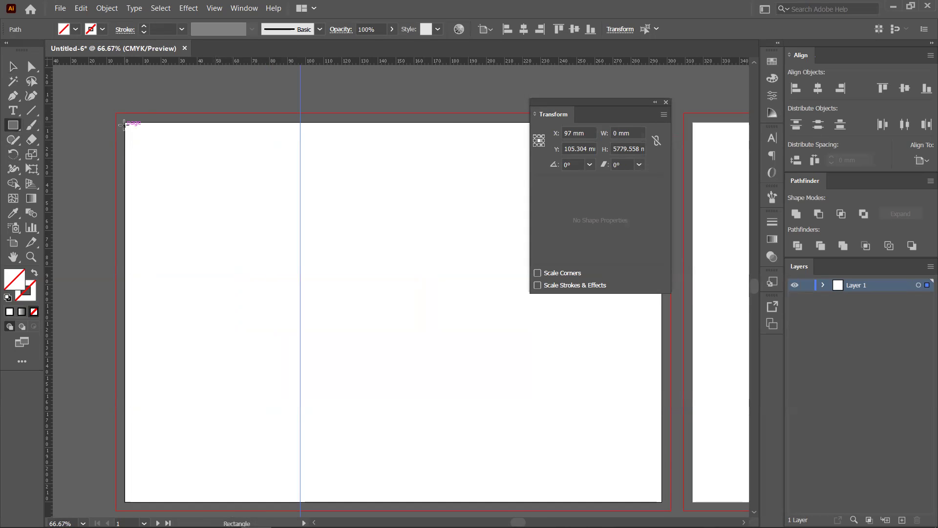
drag(125, 123, 300, 158)
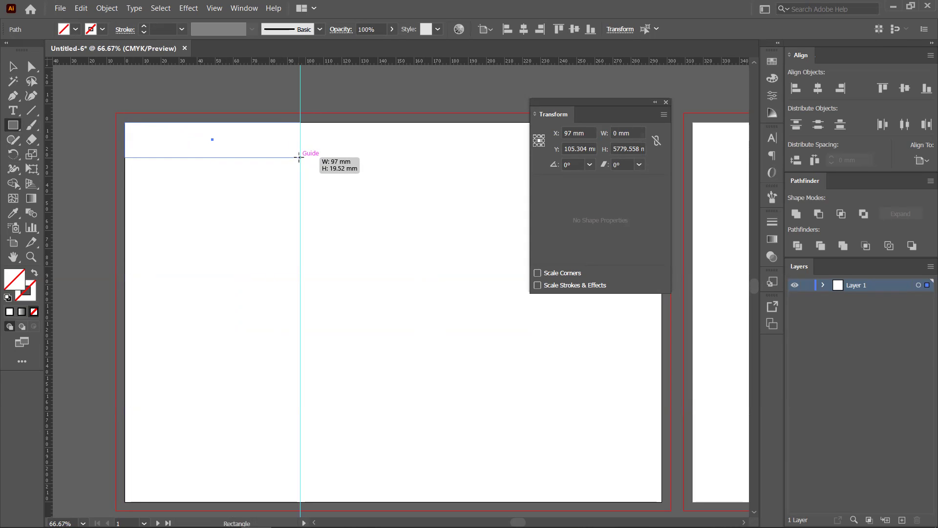
drag(299, 157, 300, 158)
key(ctrl+shift+a)
- Add a second vertical guide and set its X position to 197 mm
click(12, 66)
scroll(117, 106, down, 2)
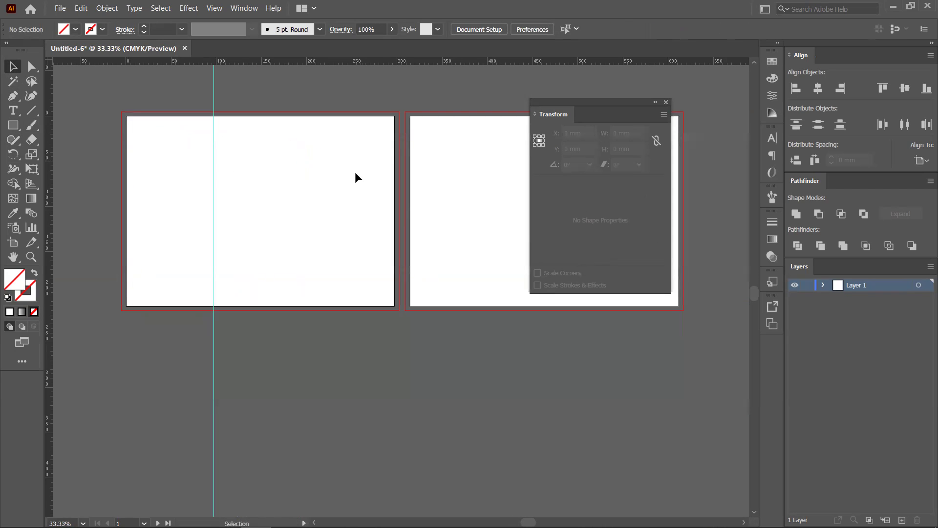
click(89, 204)
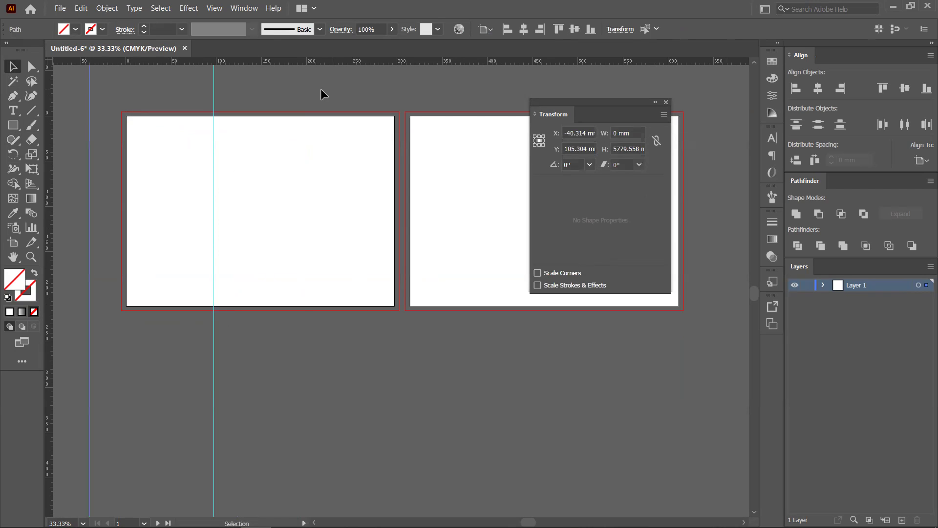
triple_click(579, 139)
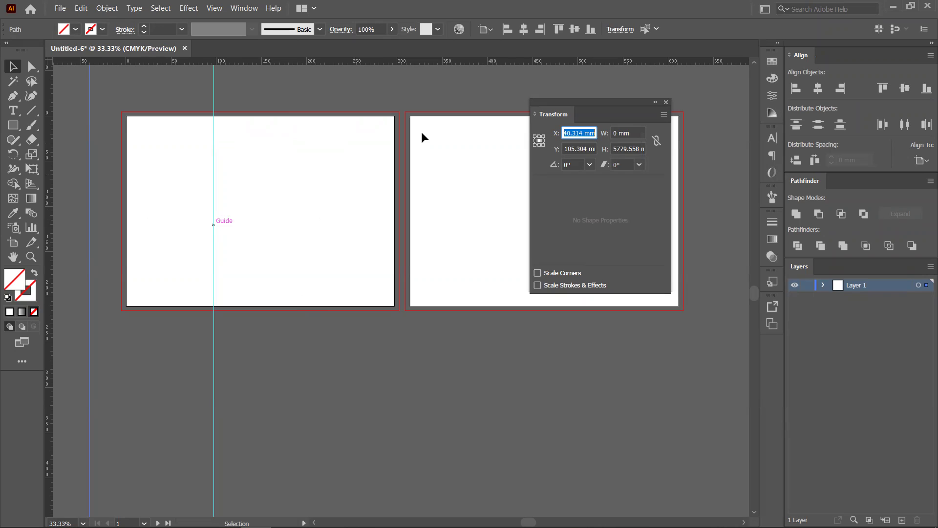
text(197)
key(Return)
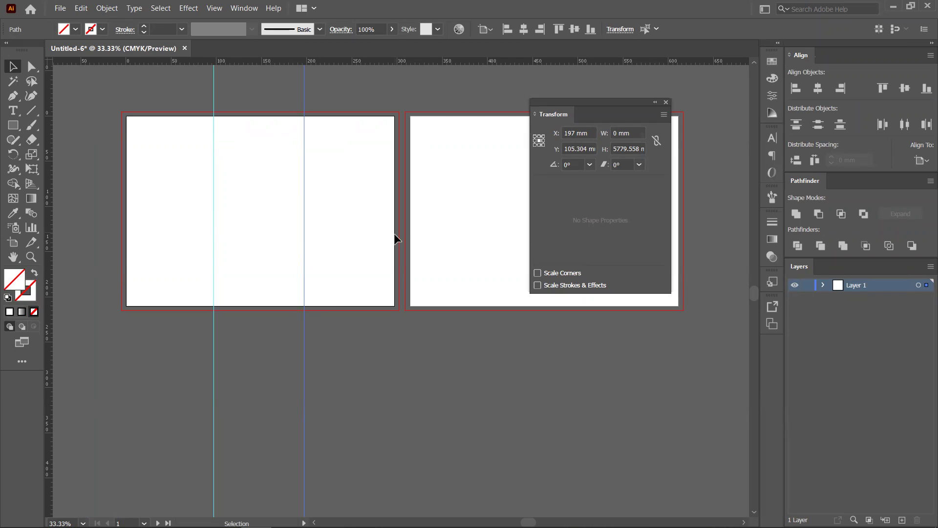
- Check the third panel's width with a trial rectangle from the second guide to the artboard's right edge, and undo it
scroll(377, 154, up, 4)
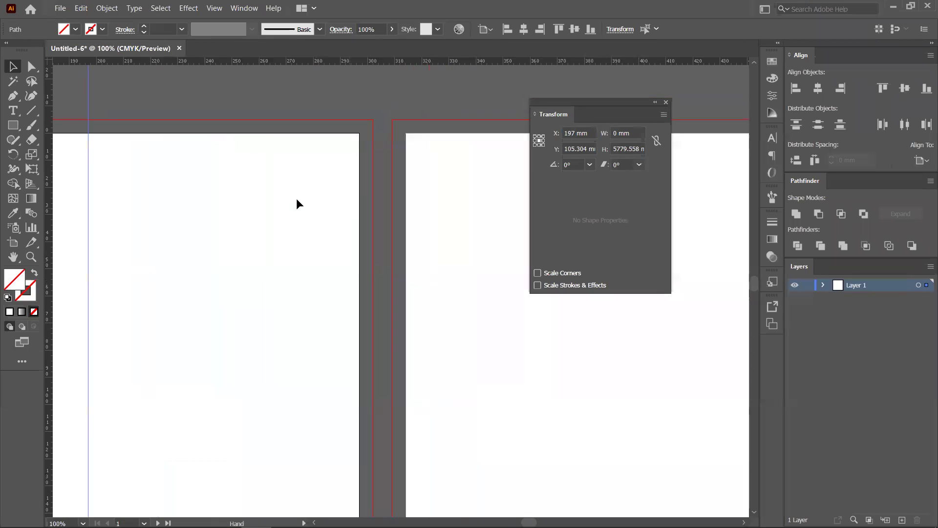
click(13, 125)
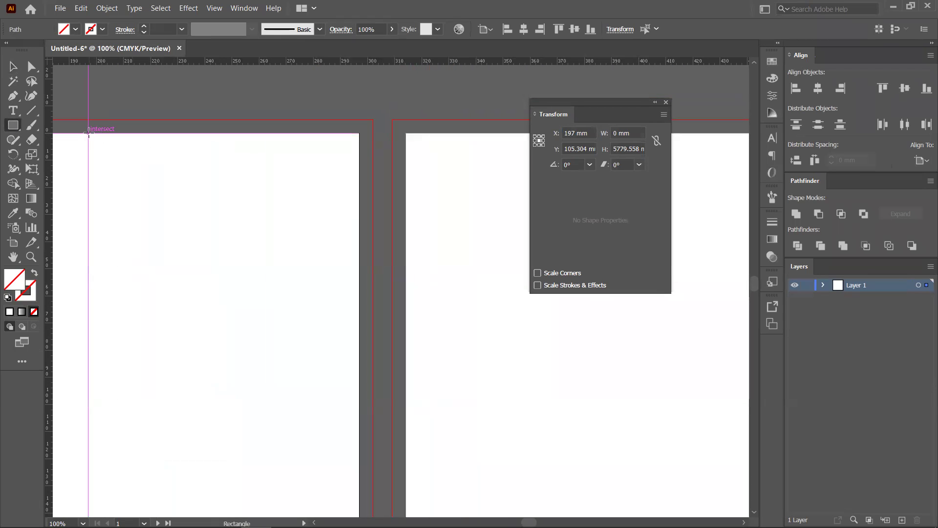
drag(89, 133, 359, 177)
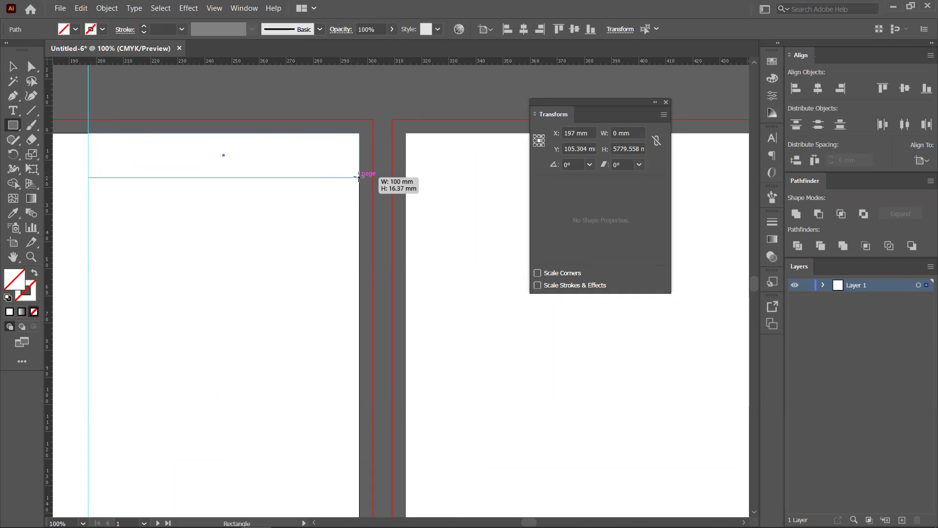
drag(360, 177, 360, 176)
key(ctrl+z)
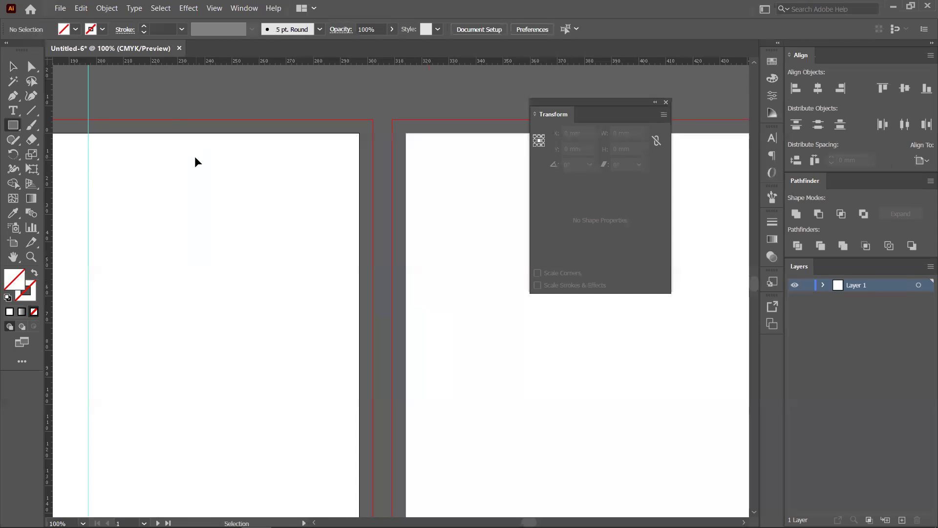
- Add guides along all four edges of the first artboard, two vertical and two horizontal, and clear the selection
scroll(195, 156, down, 3)
drag(193, 212, 331, 201)
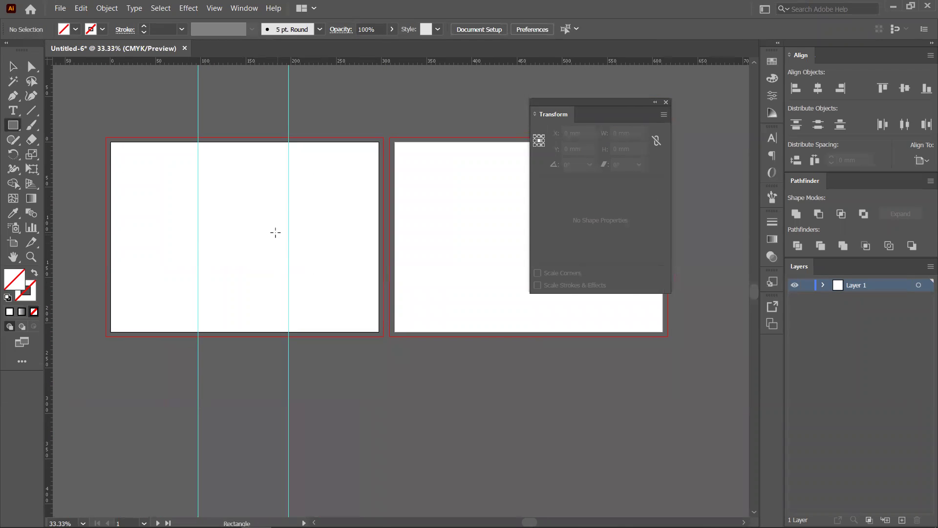
click(13, 66)
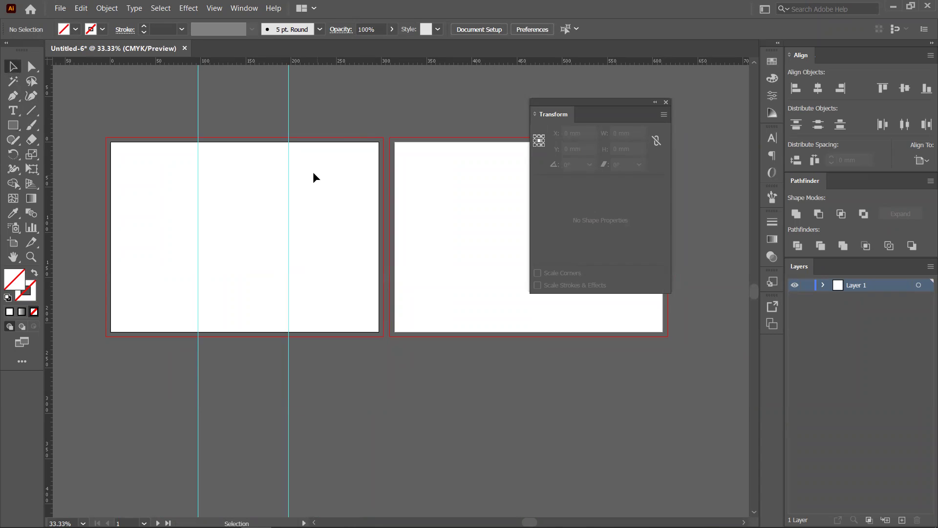
scroll(313, 172, up, 3)
scroll(280, 191, down, 5)
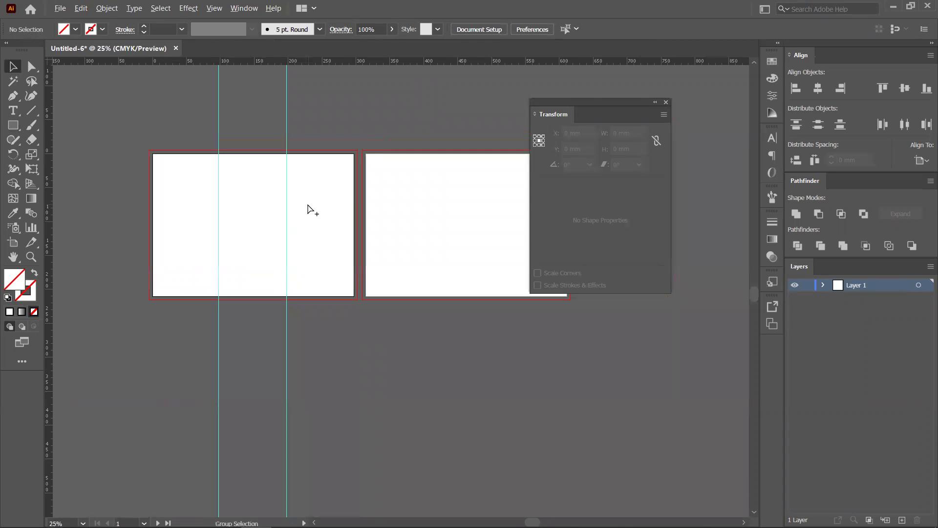
scroll(105, 197, up, 1)
drag(50, 209, 164, 213)
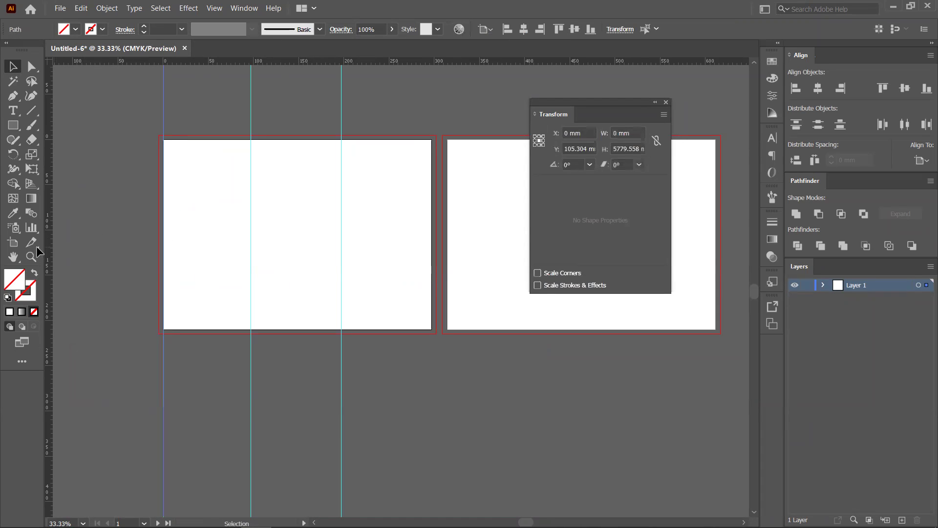
drag(54, 247, 432, 237)
drag(277, 61, 282, 140)
drag(295, 59, 266, 327)
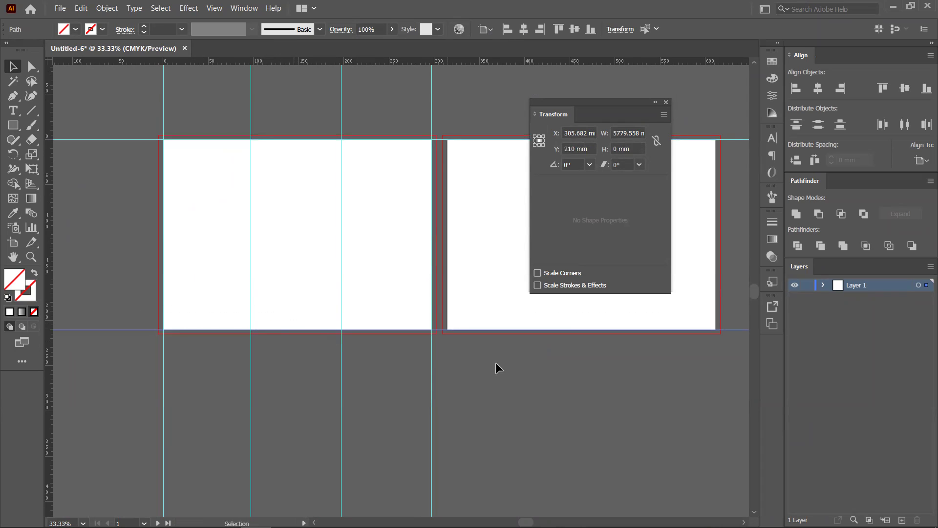
click(413, 317)
- Draw a 97 × 210 mm rectangle covering the first panel, from the artboard's left edge guide to the first fold guide
scroll(314, 254, up, 1)
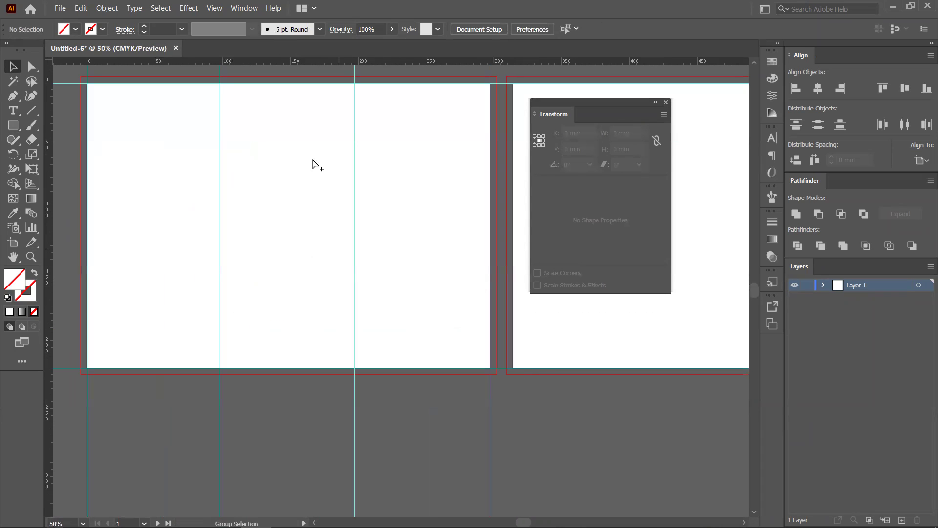
scroll(342, 211, down, 1)
scroll(356, 241, down, 1)
scroll(314, 184, right, 2)
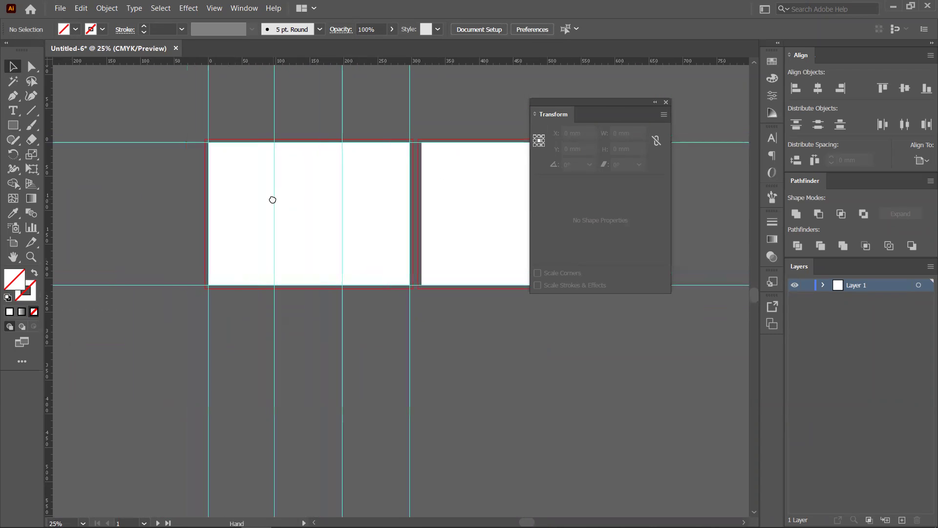
scroll(274, 198, up, 2)
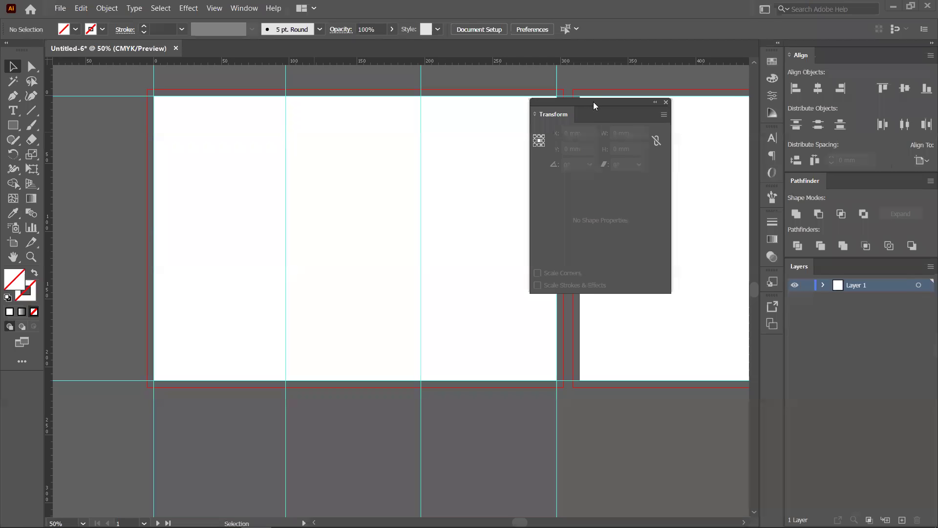
drag(594, 102, 659, 101)
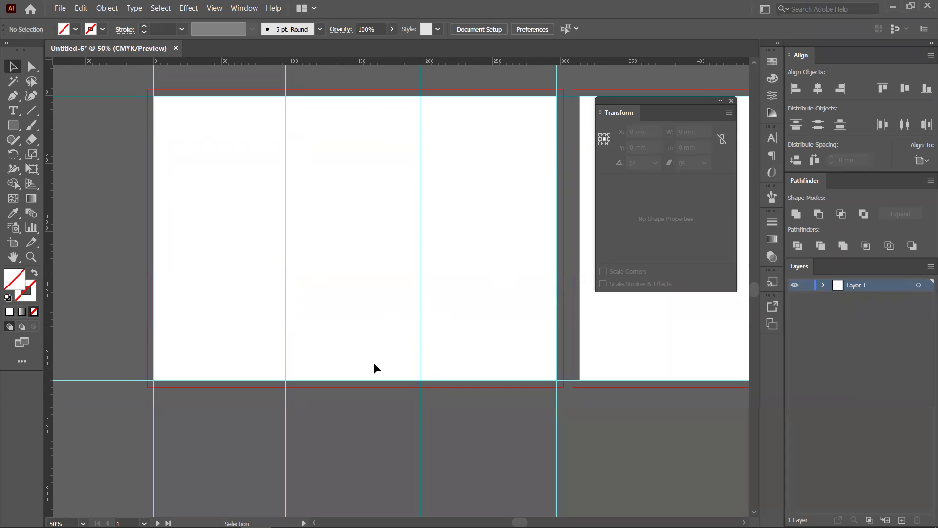
click(13, 125)
drag(155, 96, 289, 379)
ctrl+click(284, 373)
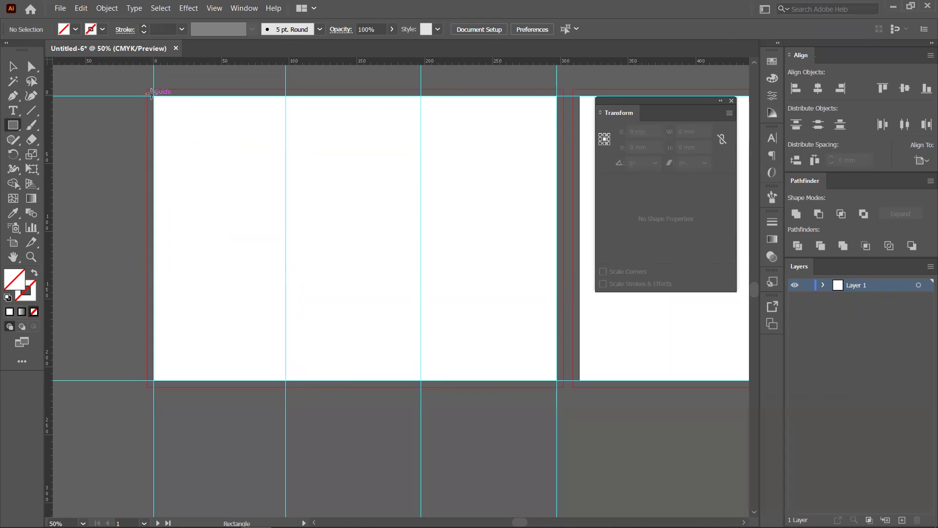
drag(151, 95, 285, 380)
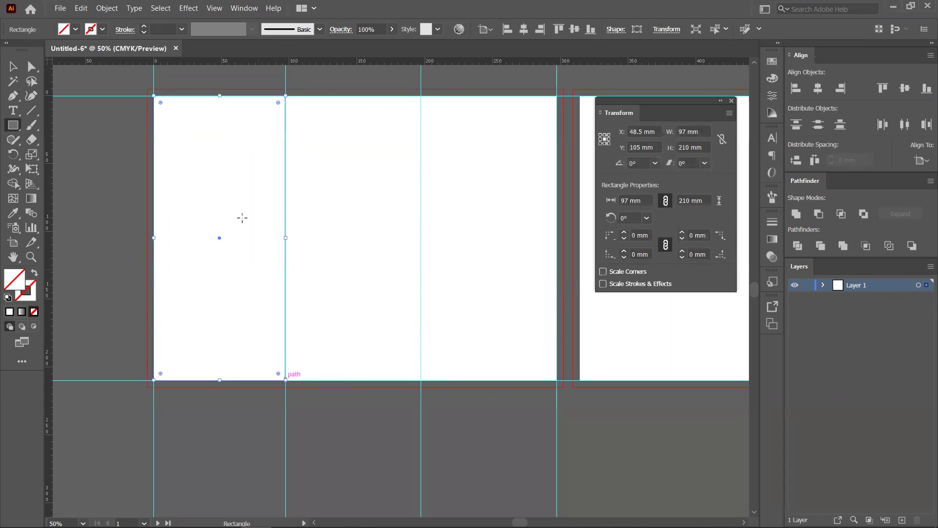
- Fill the first panel's rectangle with CMYK Yellow and clear the selection
click(773, 61)
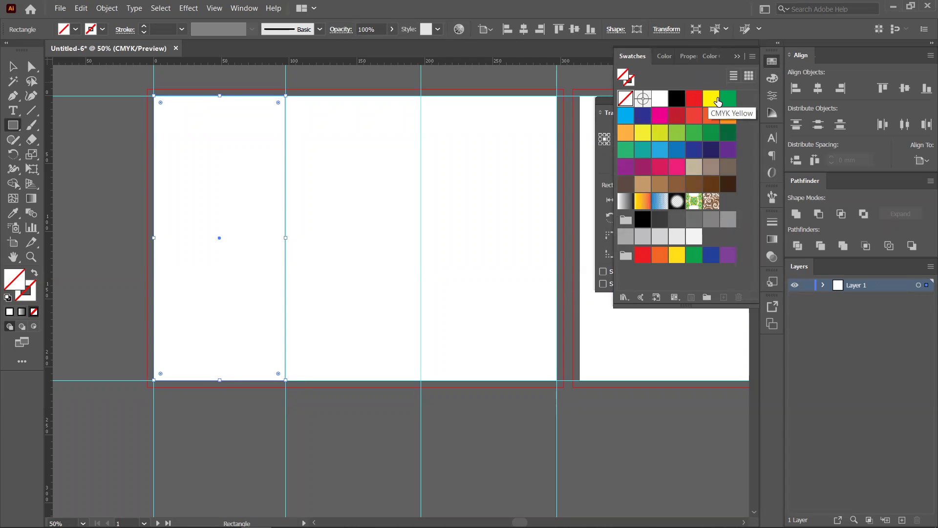
click(717, 101)
click(14, 68)
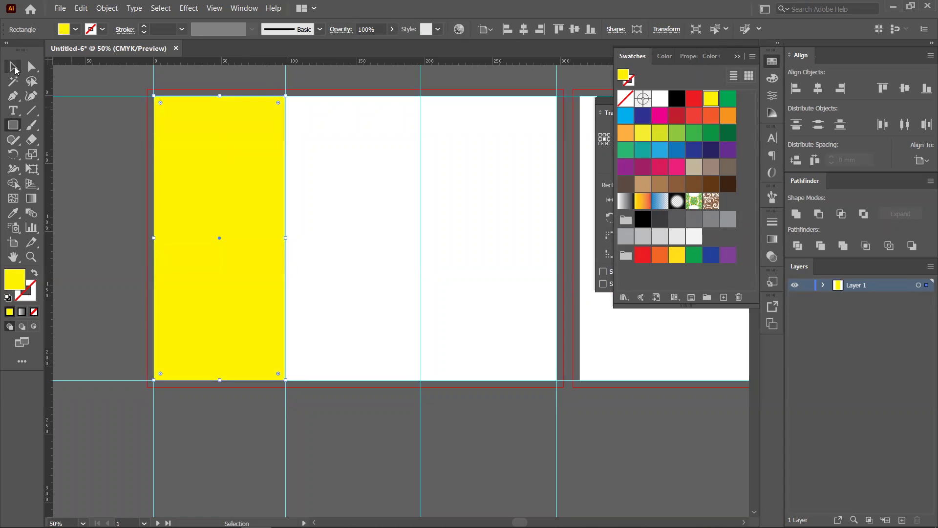
click(334, 175)
- Offset the yellow rectangle's path by -5 mm with mitered joins to create an inner margin rectangle
click(252, 117)
click(100, 10)
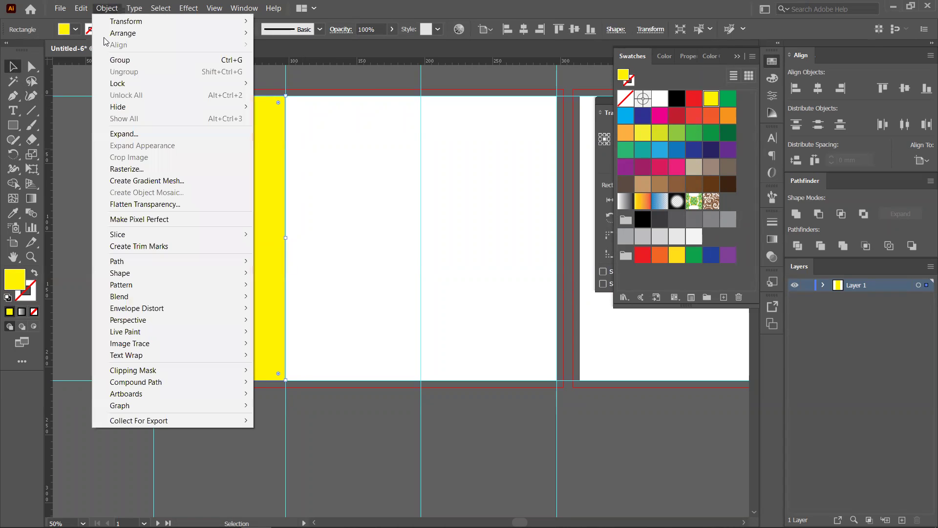
mouse_move(143, 263)
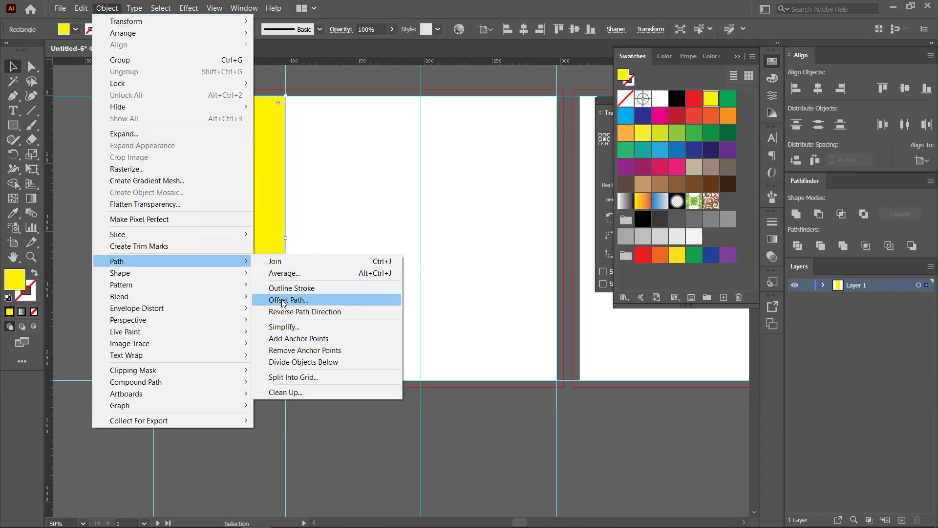
click(288, 300)
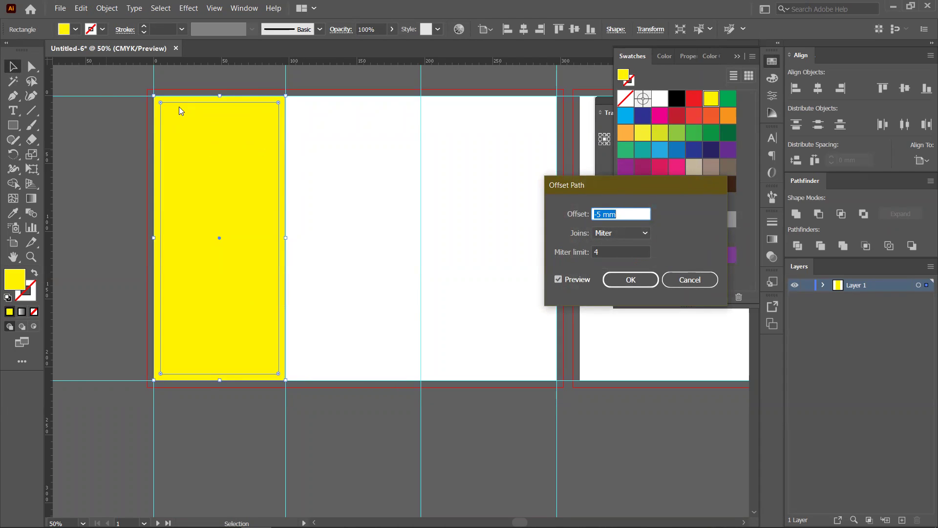
click(630, 283)
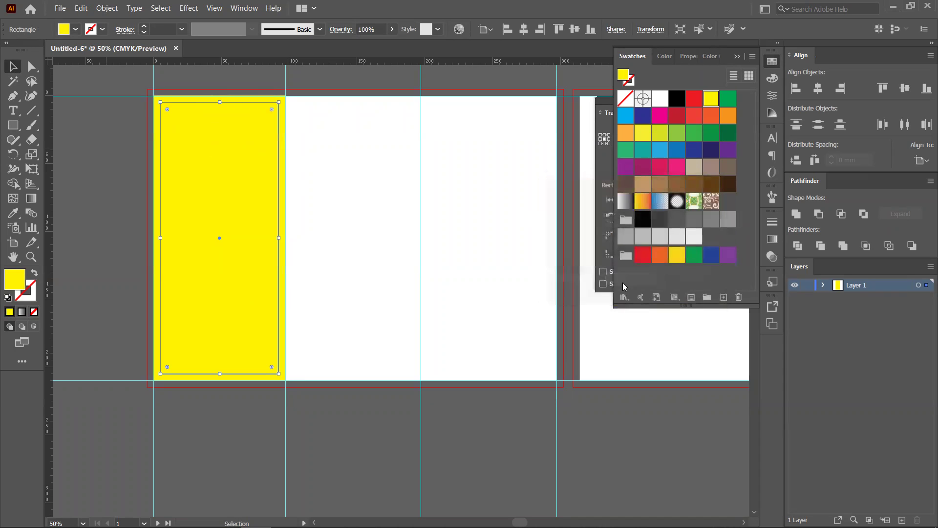
- Convert the first panel's inner margin rectangle into guides and delete the yellow rectangle behind it
right_click(281, 176)
click(310, 338)
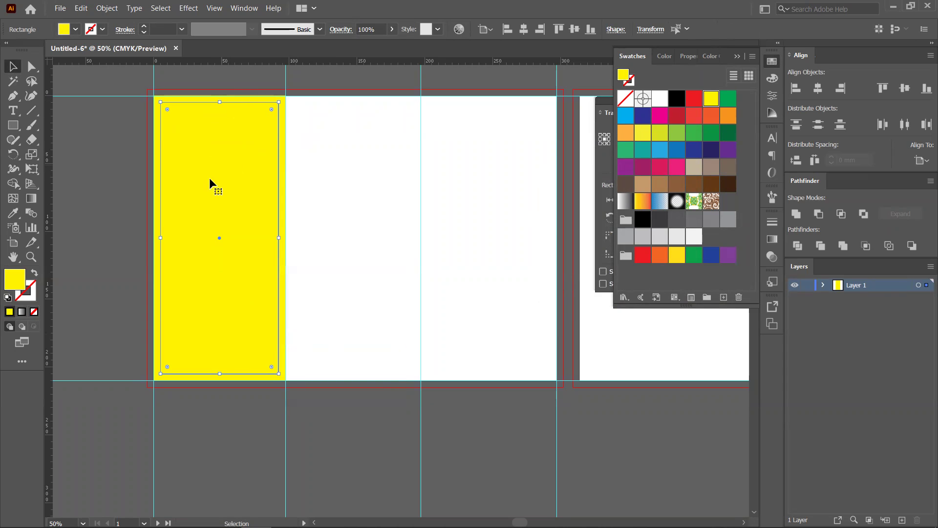
click(315, 180)
drag(283, 140, 360, 158)
key(Delete)
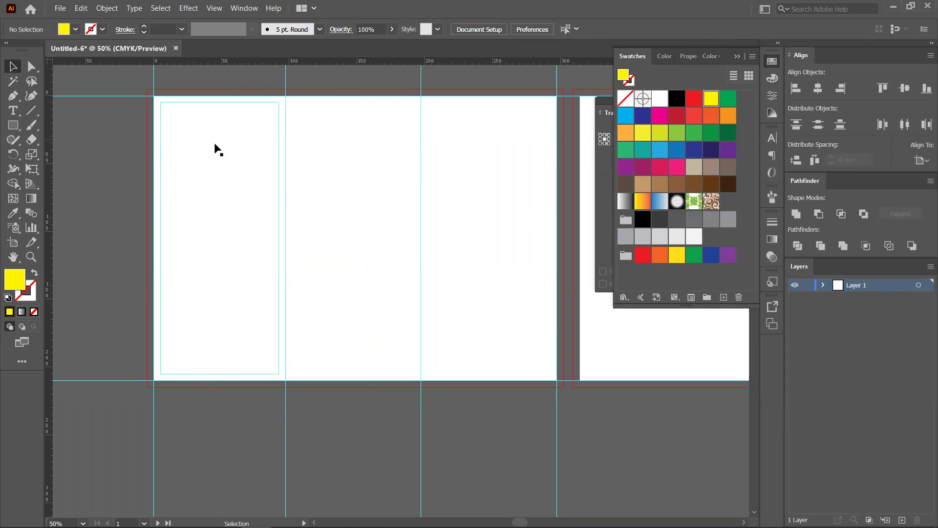
- Draw a yellow rectangle covering the middle panel between the two fold guides and duplicate it onto the third panel
click(16, 129)
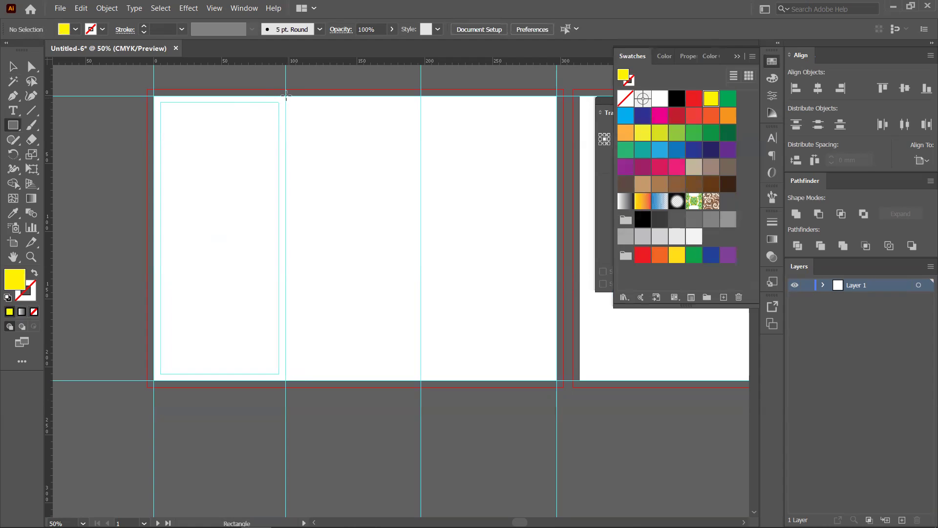
drag(286, 97, 421, 357)
key(v)
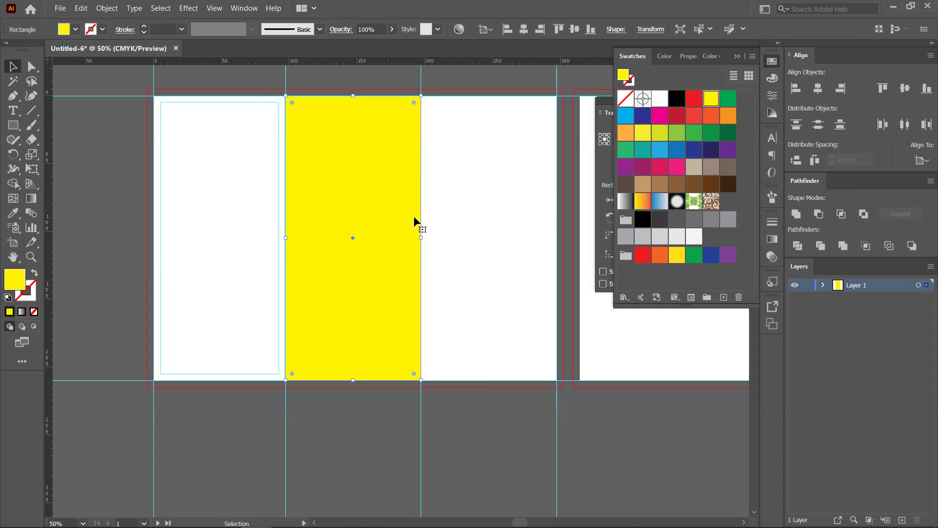
drag(370, 270, 507, 269)
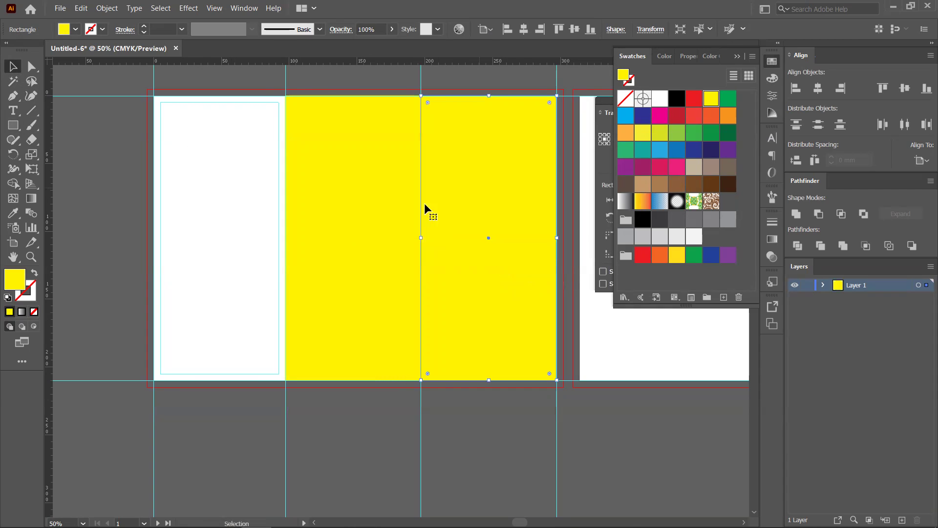
- Offset the paths of both the middle and third panel rectangles by -5 mm with mitered joins
shift+click(345, 187)
click(107, 8)
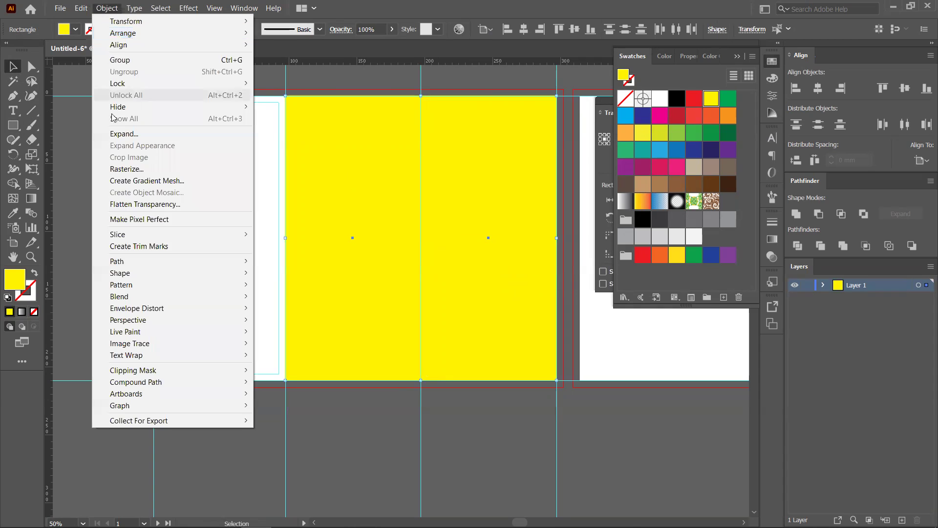
mouse_move(250, 265)
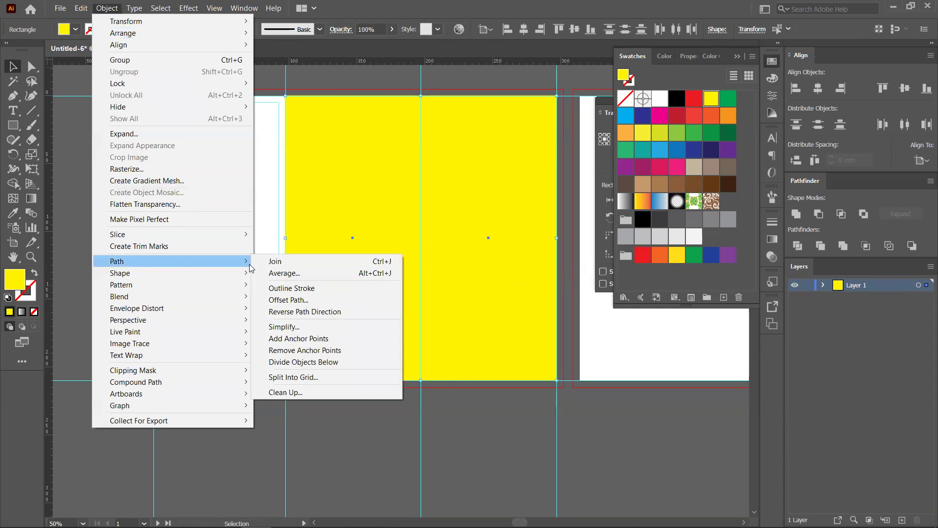
click(311, 302)
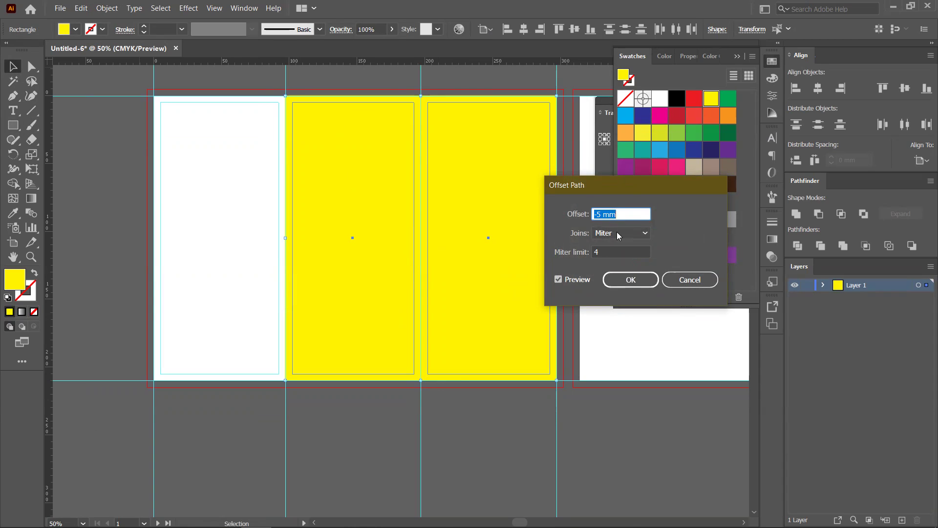
click(623, 284)
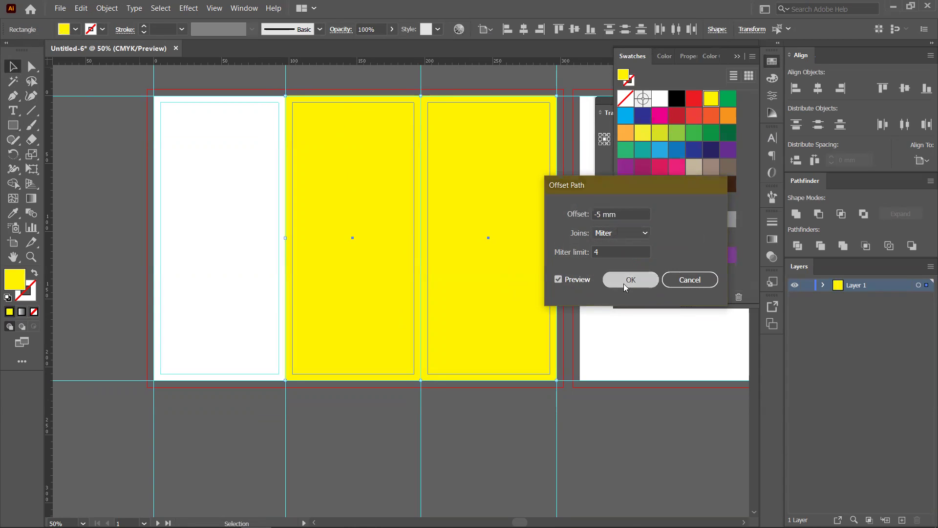
- Convert the inner margin rectangles of the middle and third panels into guides
right_click(427, 177)
click(472, 318)
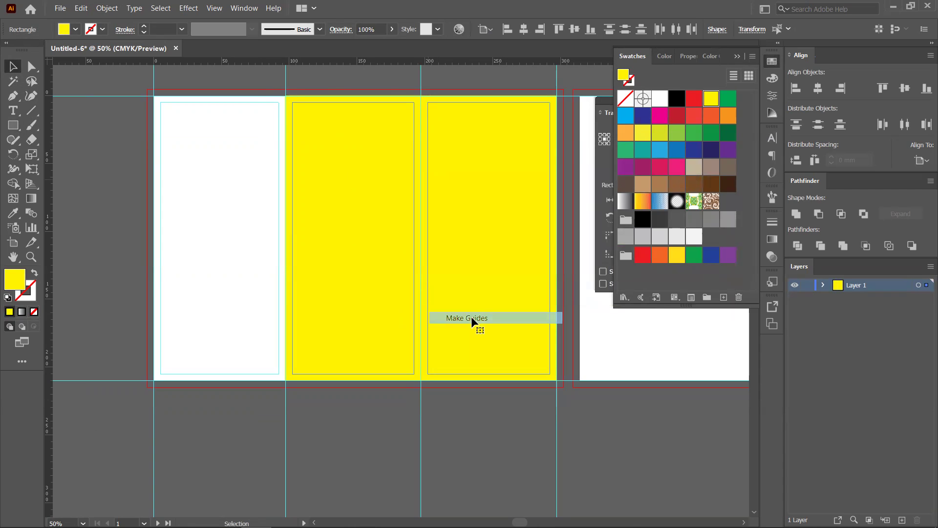
click(357, 441)
click(343, 262)
key(ctrl+shift+a)
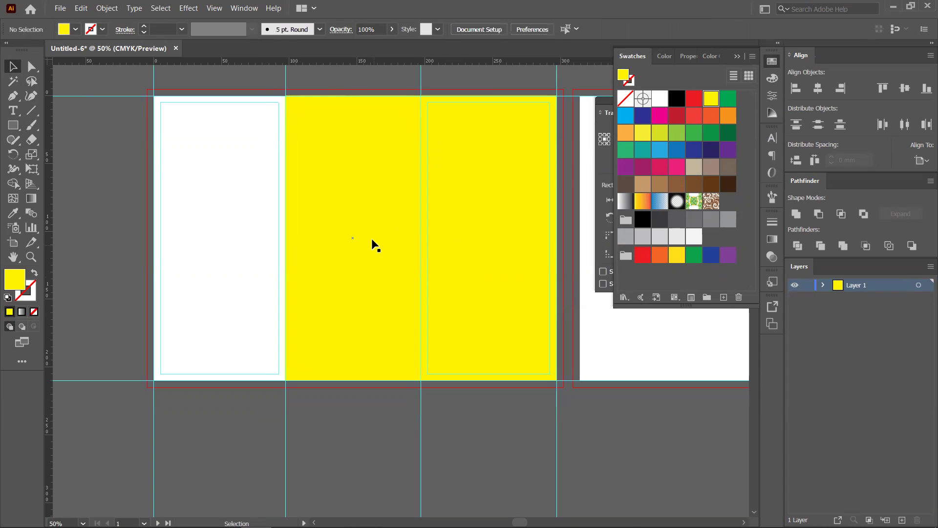
click(370, 245)
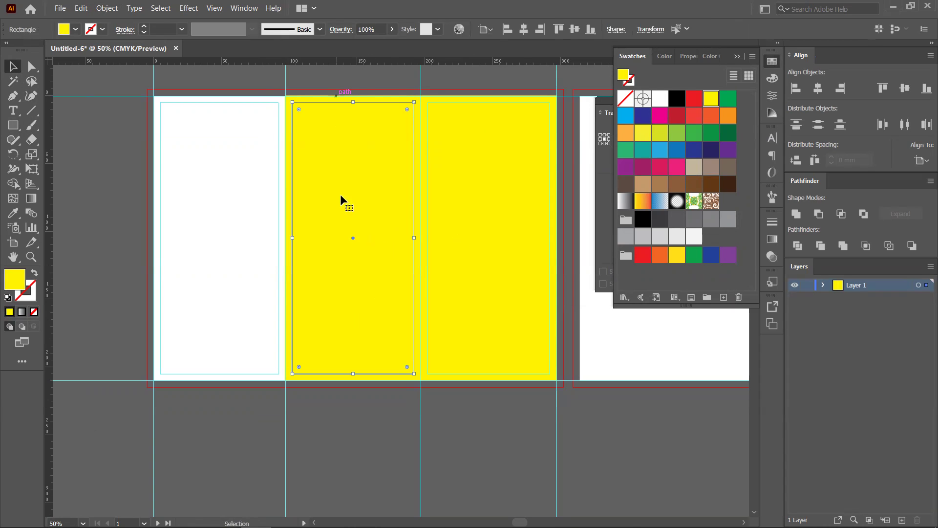
click(425, 390)
- Lock the guides and delete the two yellow rectangles covering the middle and third panels
right_click(422, 403)
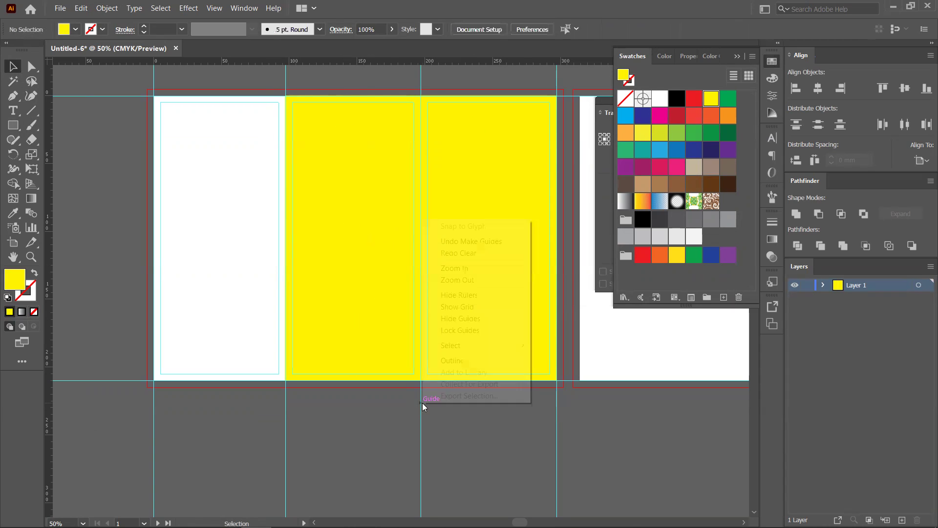
click(451, 330)
drag(119, 187, 527, 272)
key(Delete)
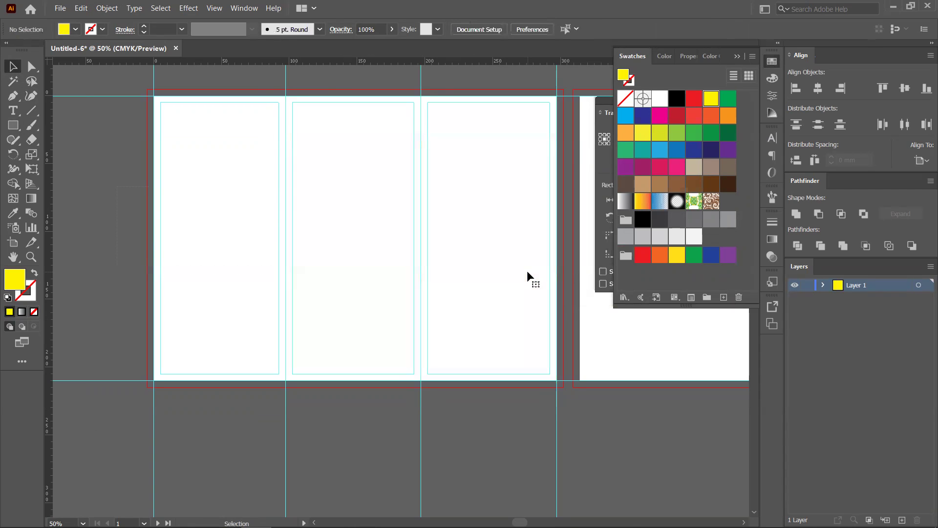
- Unlock the guides and select all fold, edge and margin guides on the first artboard
key(ctrl+alt)
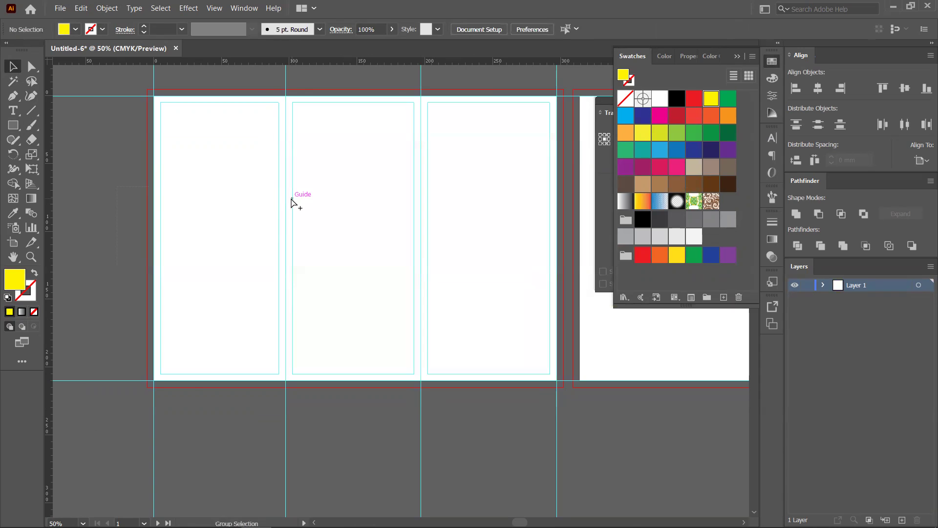
scroll(291, 201, down, 1)
scroll(353, 263, up, 1)
scroll(444, 211, down, 2)
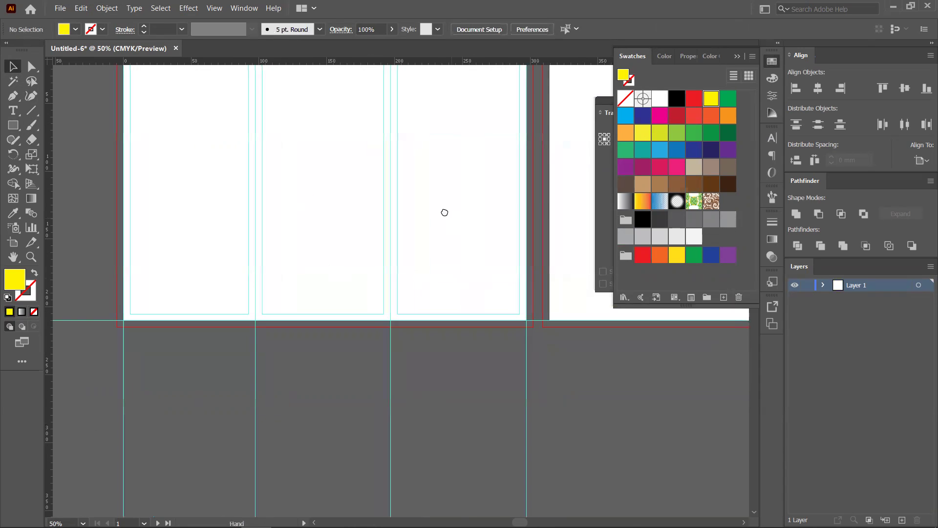
drag(337, 192, 327, 280)
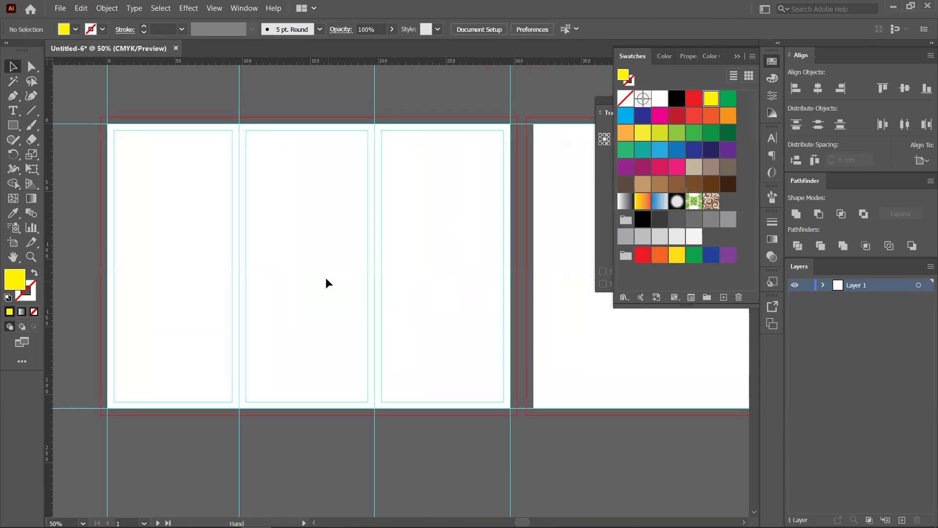
scroll(273, 223, down, 1)
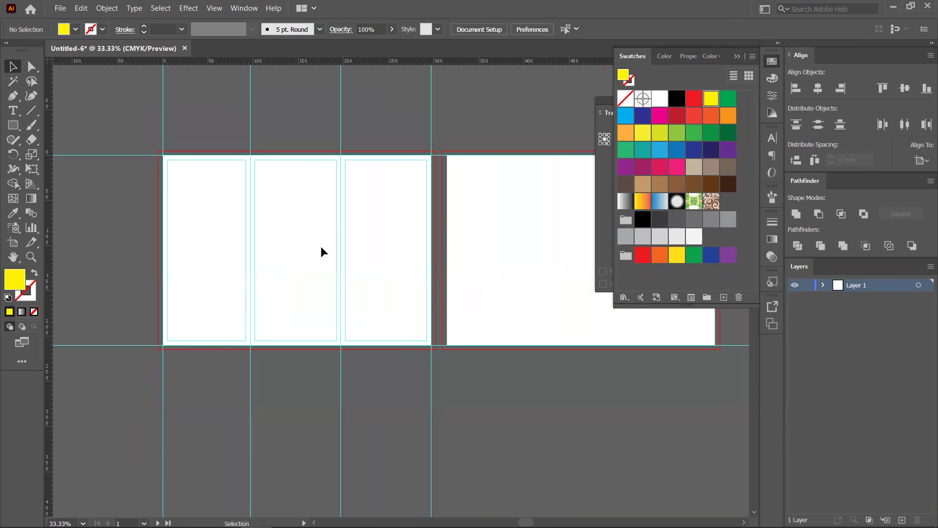
right_click(163, 372)
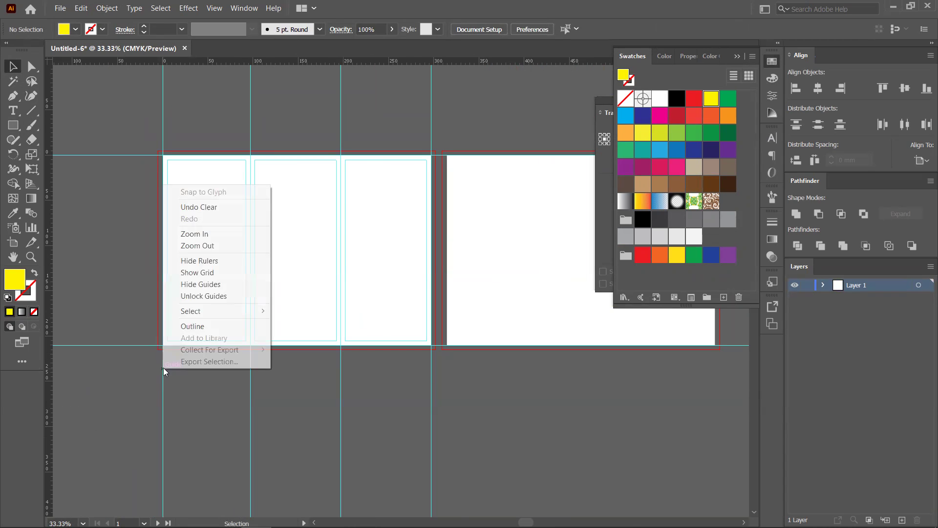
click(198, 296)
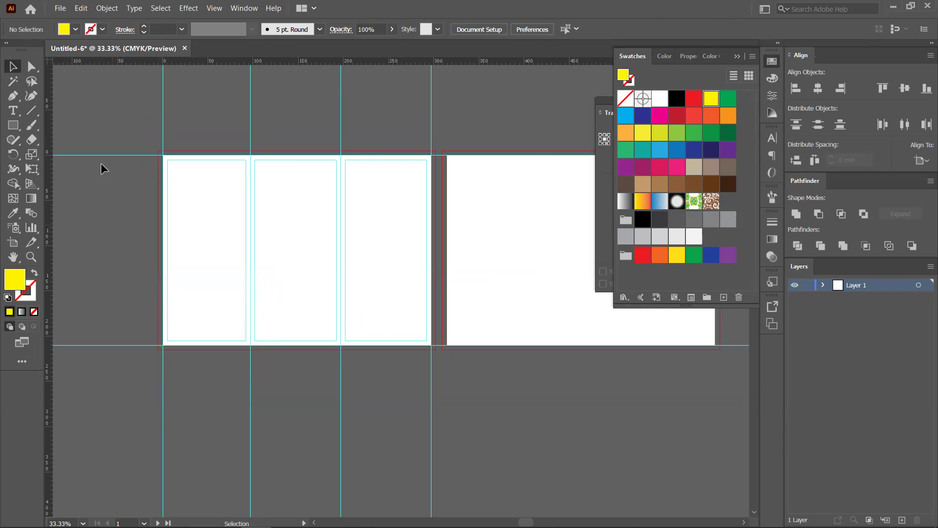
drag(116, 113, 438, 438)
key(a)
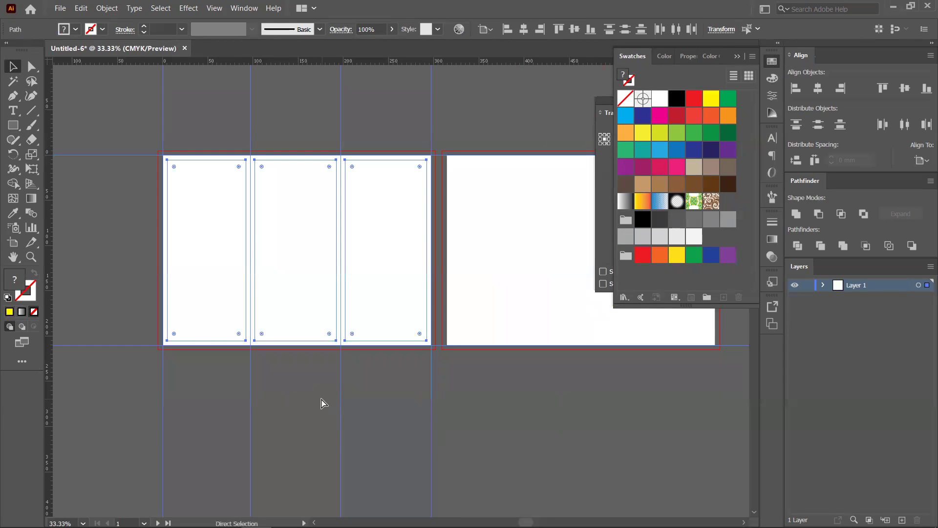
- Clear the selection and make the second artboard active
click(540, 389)
drag(609, 388, 446, 386)
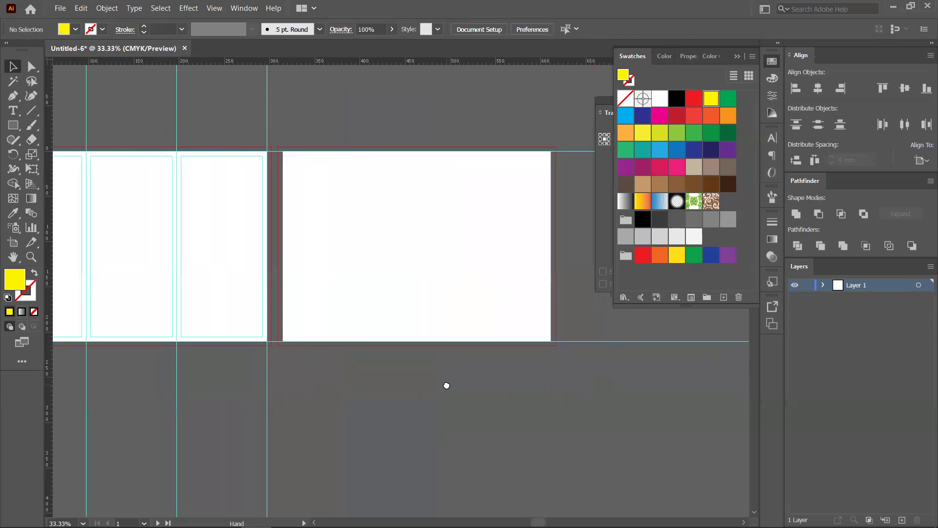
click(445, 258)
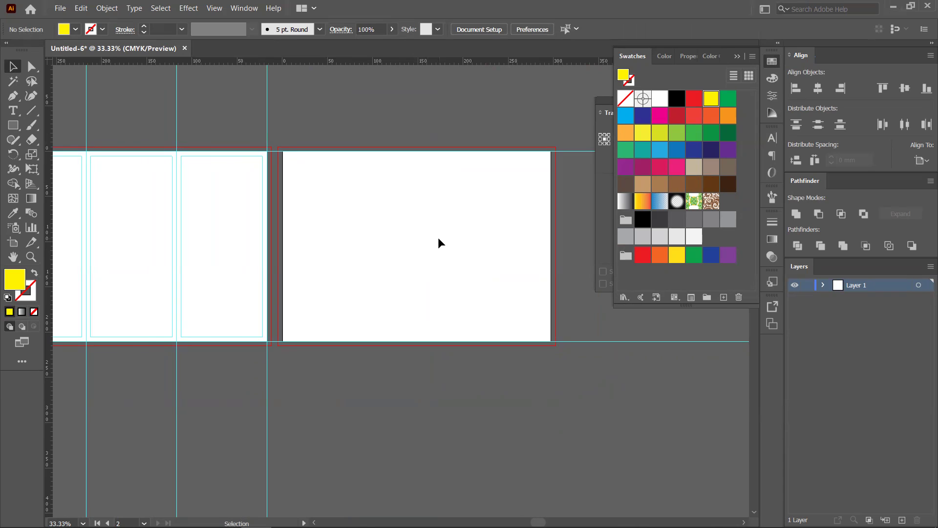
- Paste the copied fold, edge and margin guides in place on the second artboard
key(ctrl)
key(ctrl+alt+a)
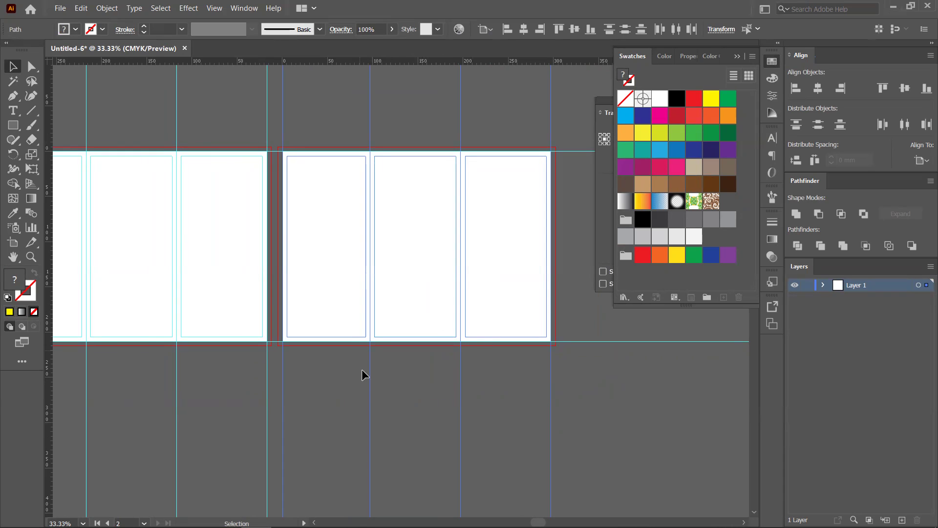
drag(317, 399, 382, 409)
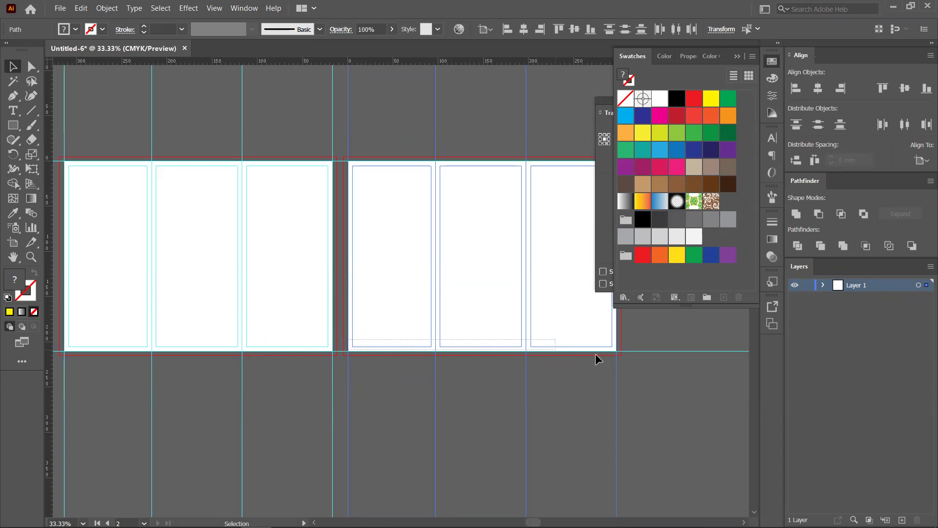
- Reflect the pasted guides across the vertical axis, and close the floating Swatches and Transform panels
right_click(527, 359)
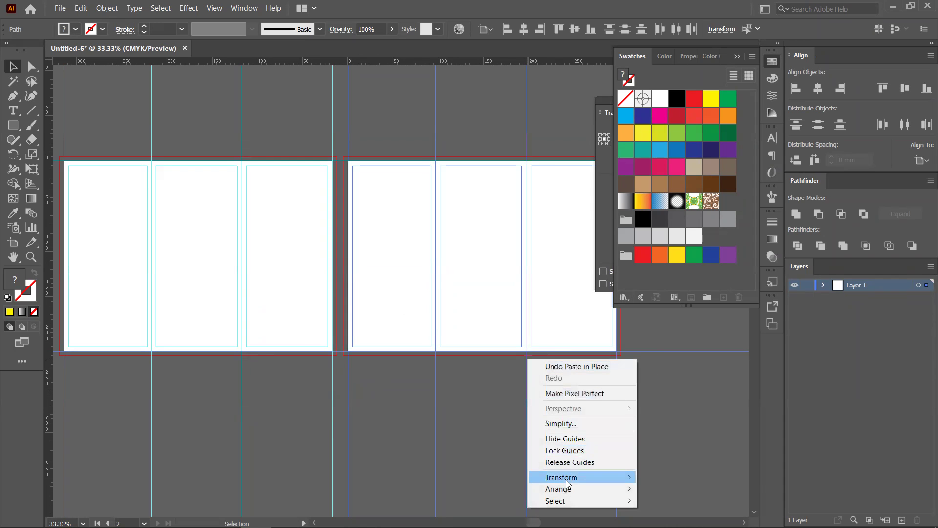
mouse_move(571, 481)
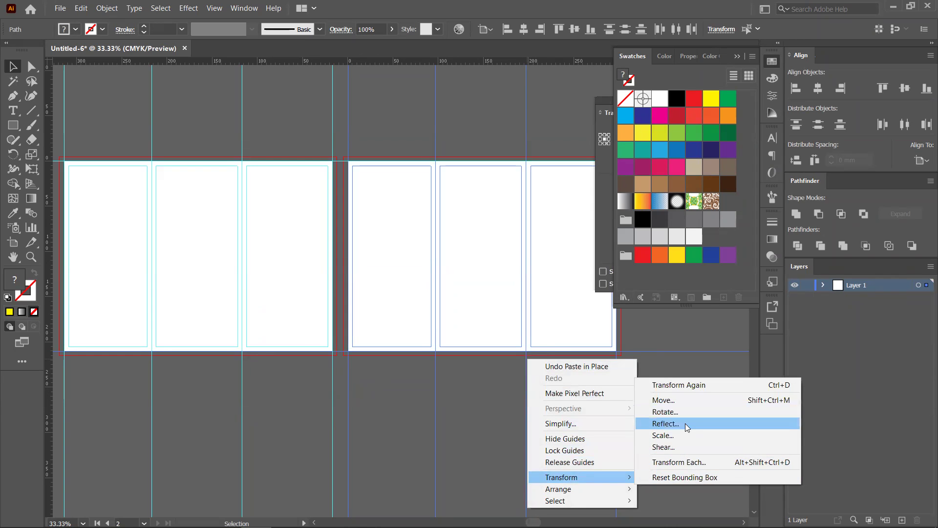
click(686, 423)
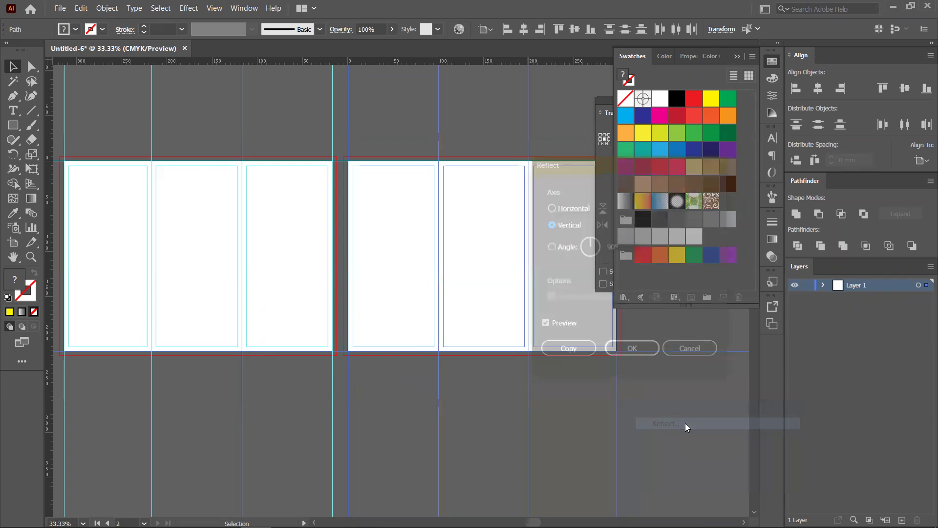
click(625, 354)
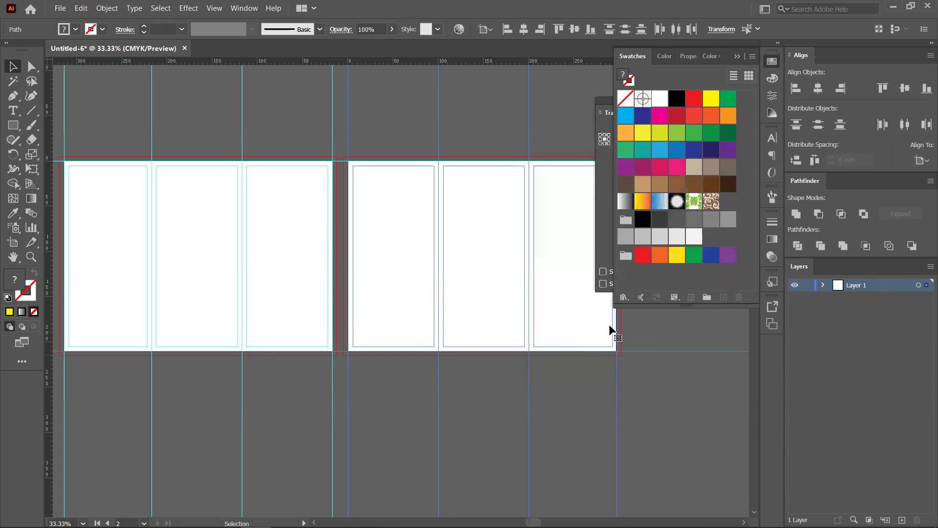
click(731, 60)
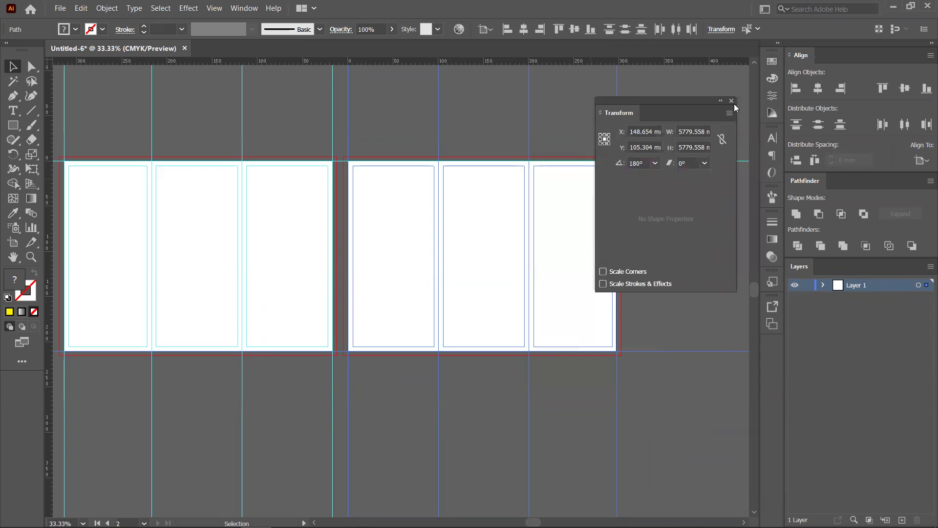
click(697, 247)
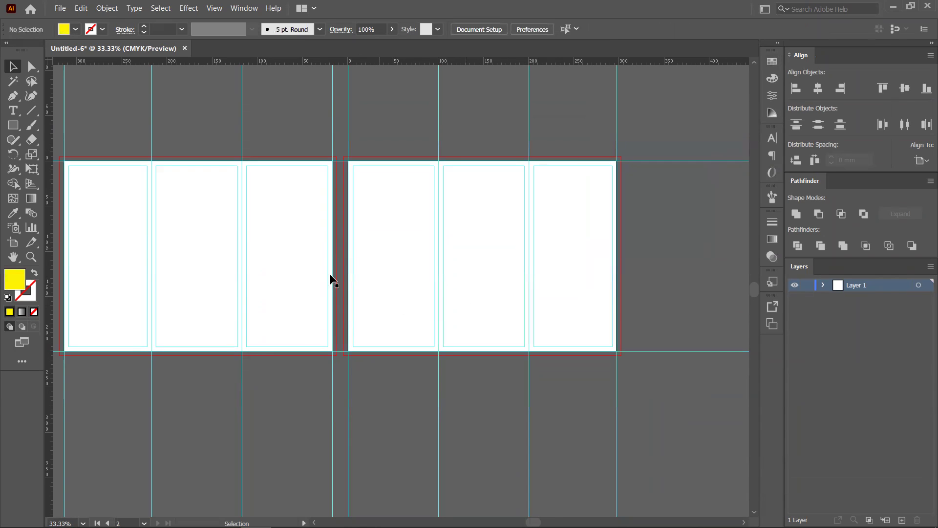
- Add the text "1" on the first artboard's third panel and enlarge it to about 148 pt
click(13, 110)
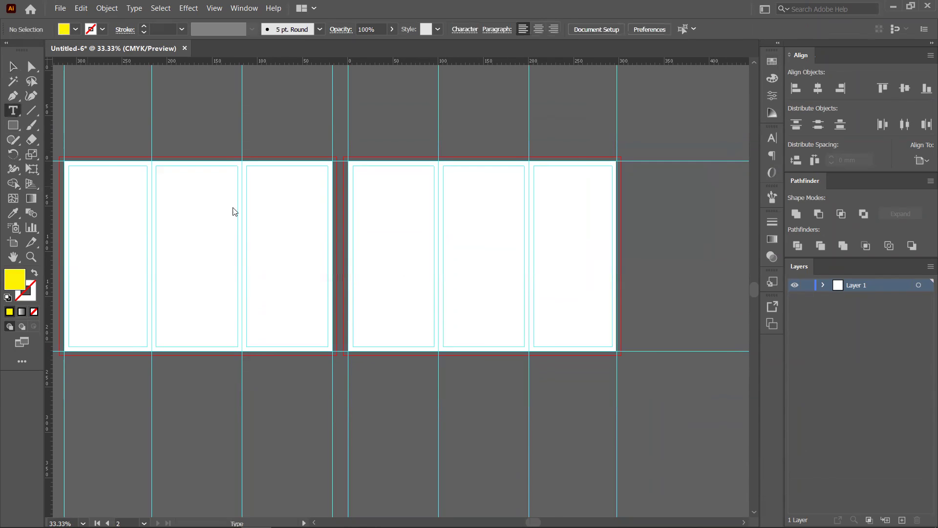
click(279, 245)
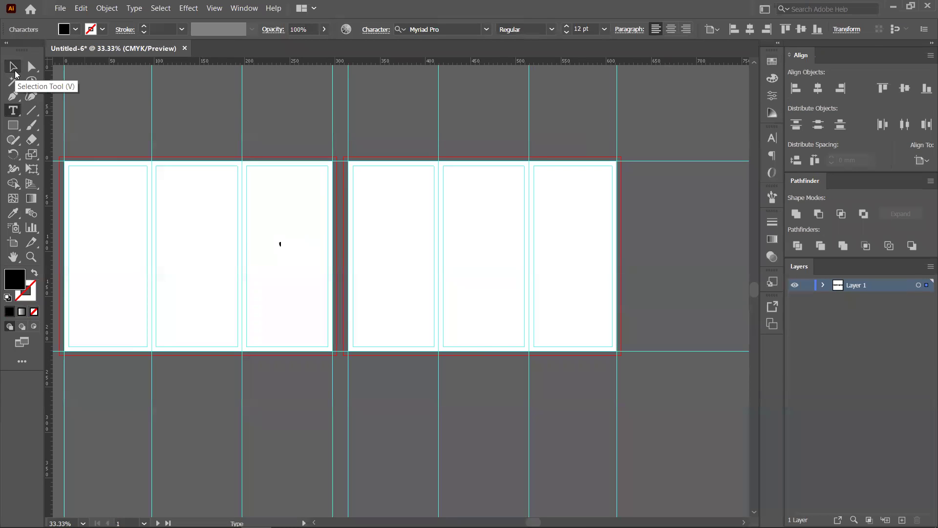
click(13, 67)
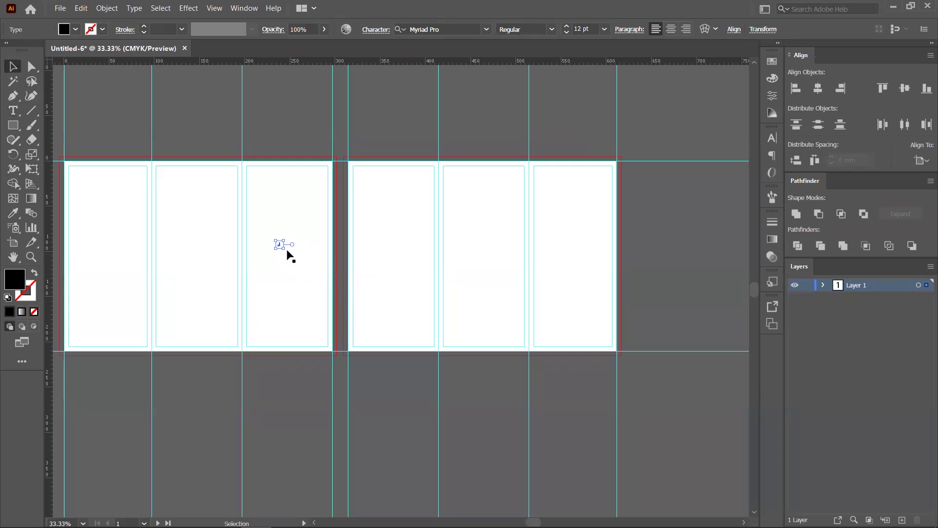
drag(282, 244, 328, 324)
- Duplicate the 1 onto the first artboard's middle panel and change the copy to 6
alt+drag(280, 250, 187, 241)
double_click(196, 250)
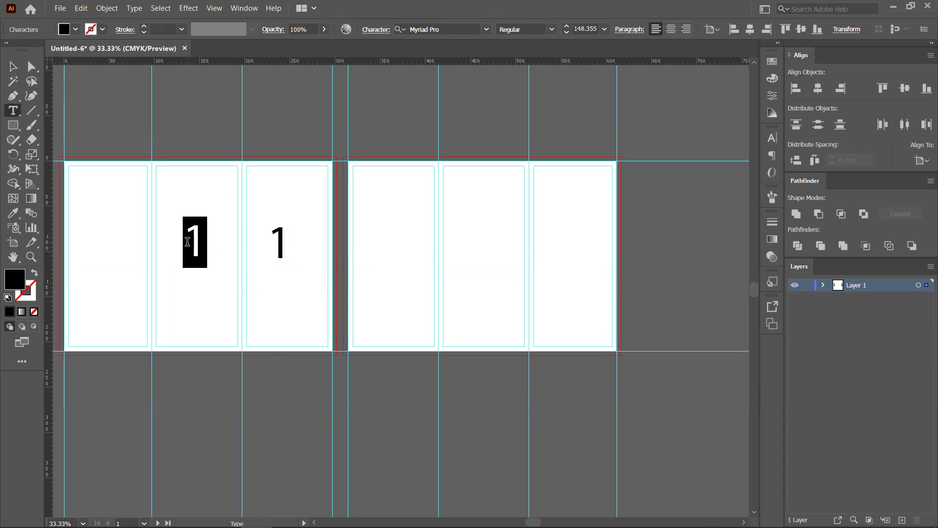
text(6)
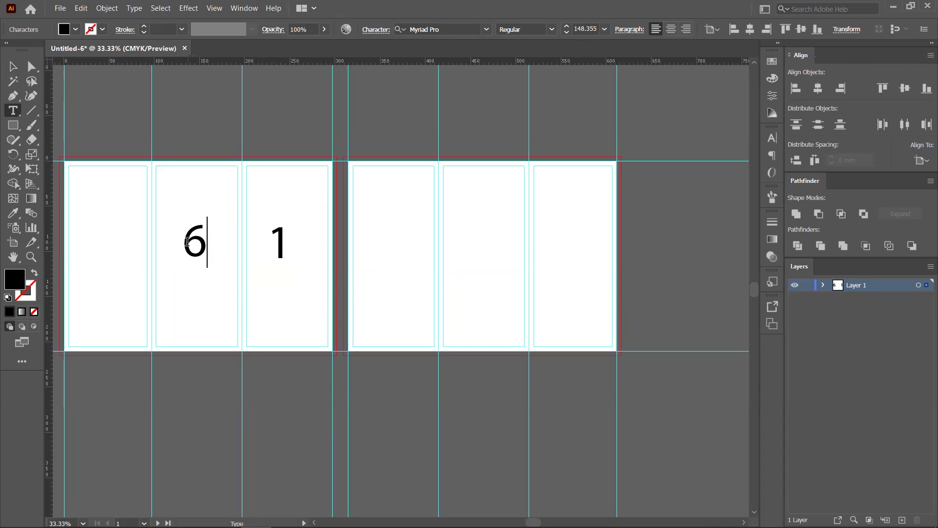
click(13, 66)
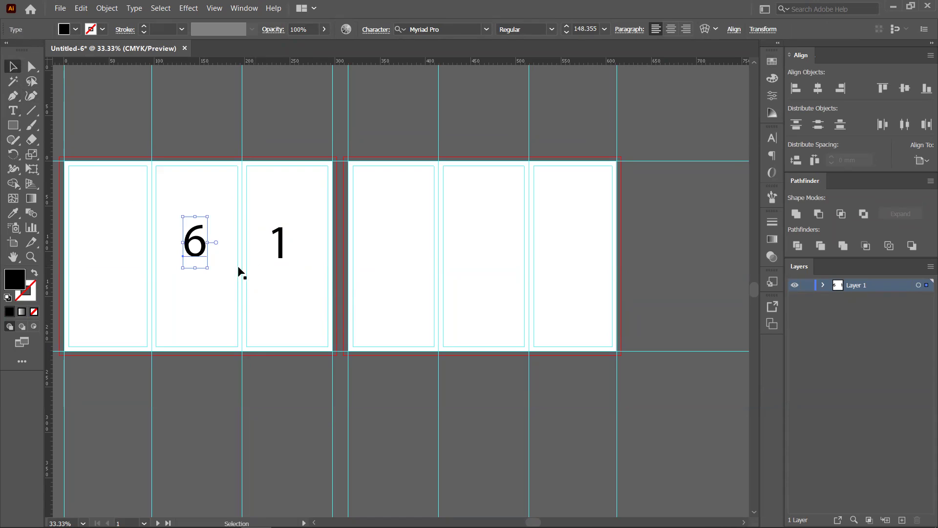
- Copy the 6 onto the remaining four panels and change the number on the first artboard's first panel to 5
drag(199, 252, 490, 255)
drag(471, 261, 565, 261)
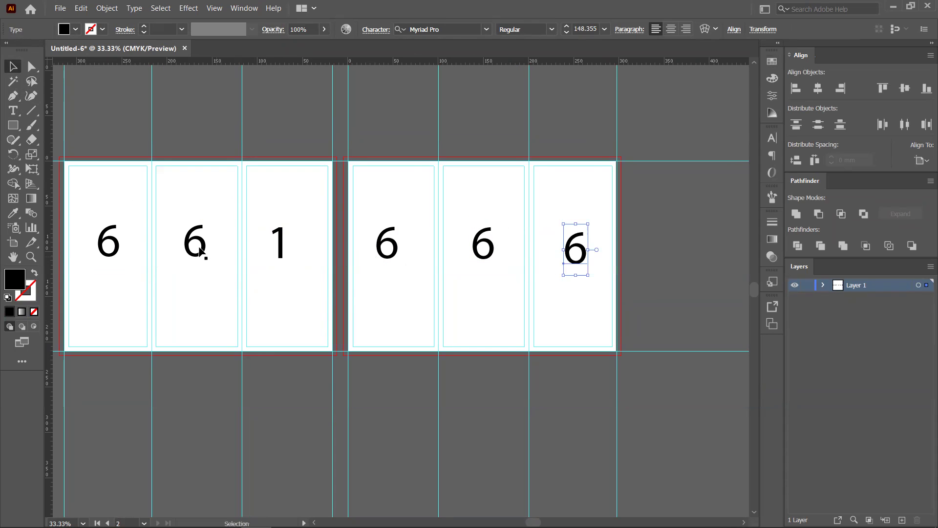
key(t)
double_click(108, 245)
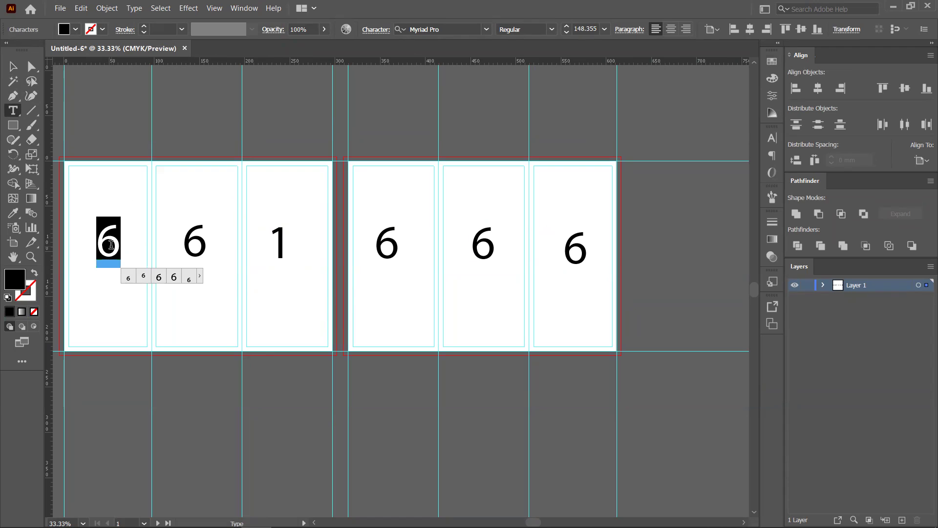
text(5)
- Renumber the second artboard's three panels as 2, 3 and 4 in order
double_click(395, 252)
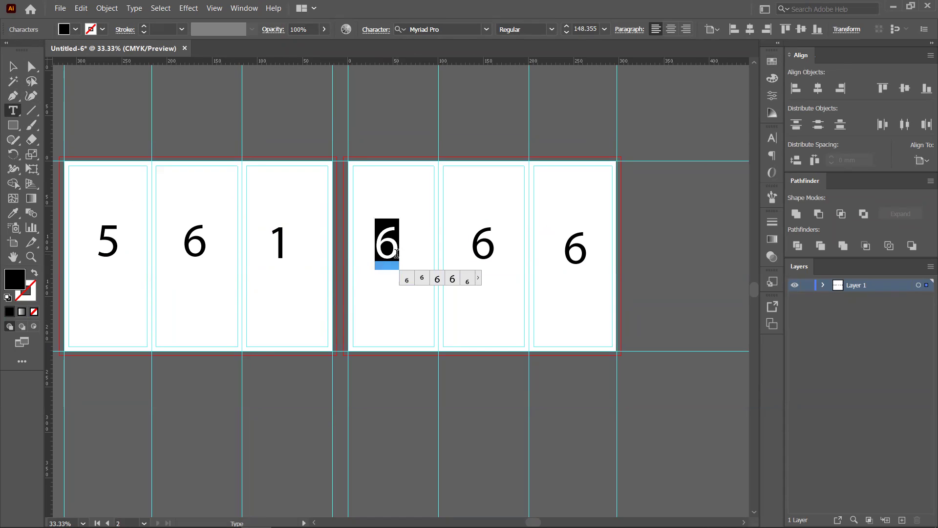
text(2)
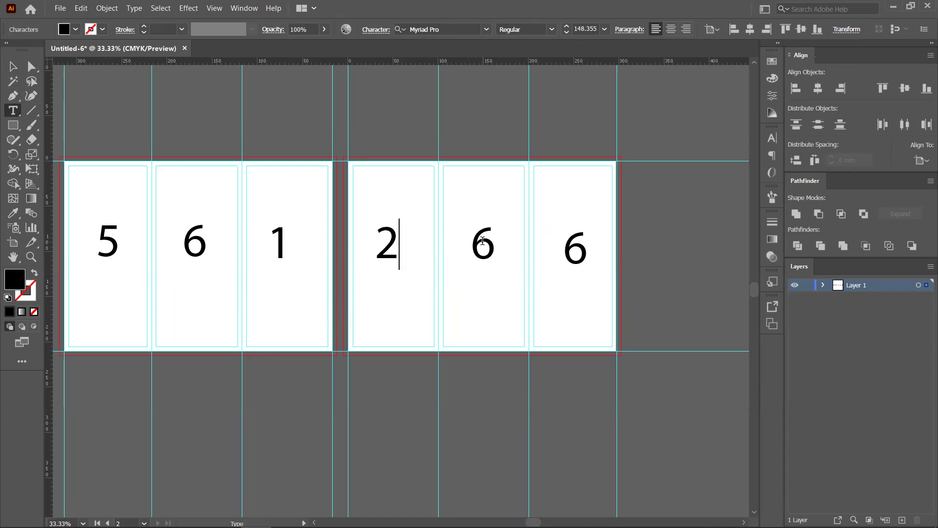
double_click(489, 240)
text(3)
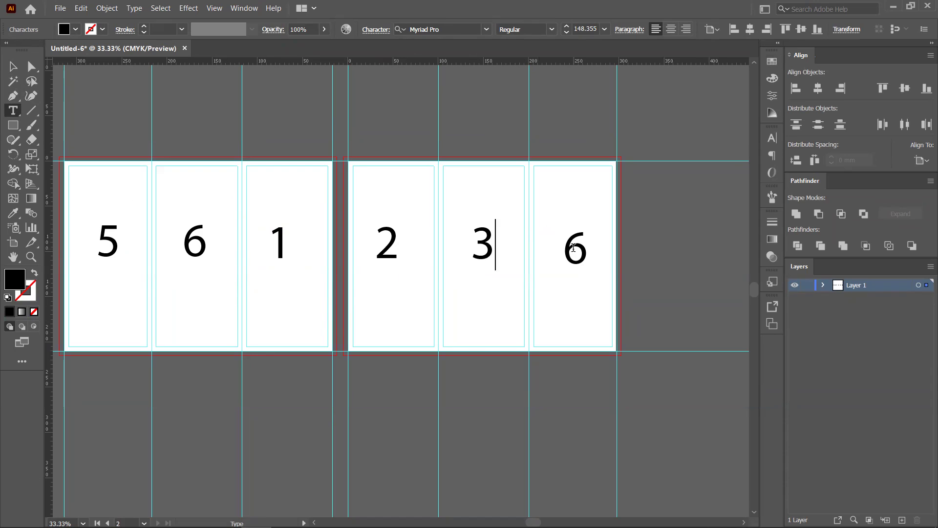
double_click(580, 247)
text(4)
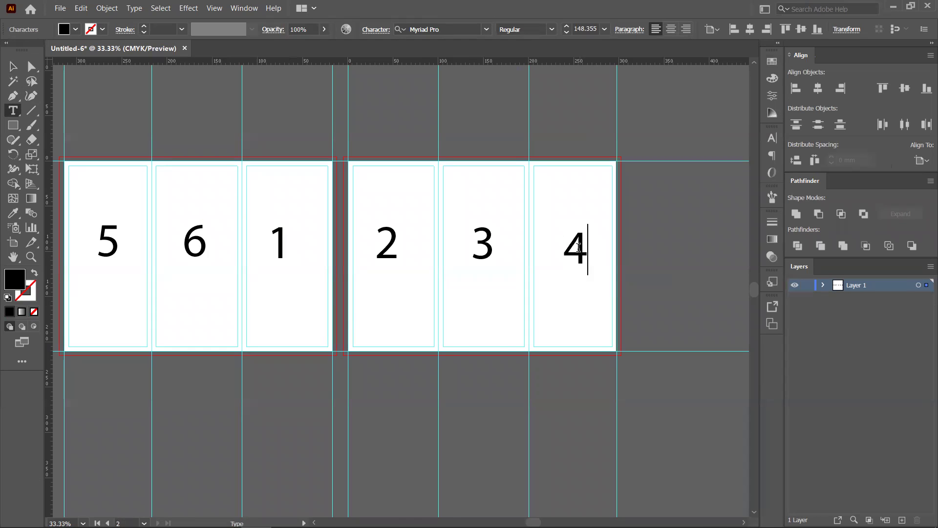
key(Escape)
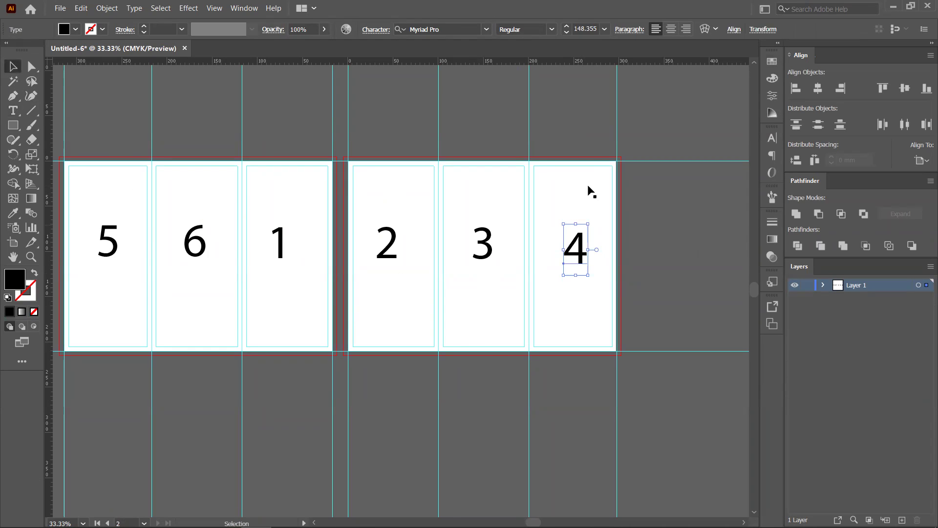
click(673, 273)
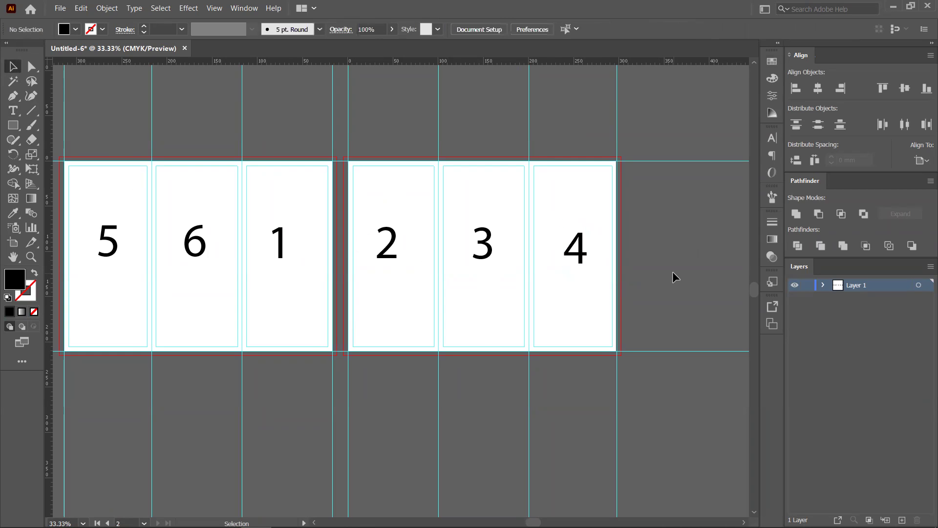
- Lock all guides in the document
drag(696, 310, 712, 299)
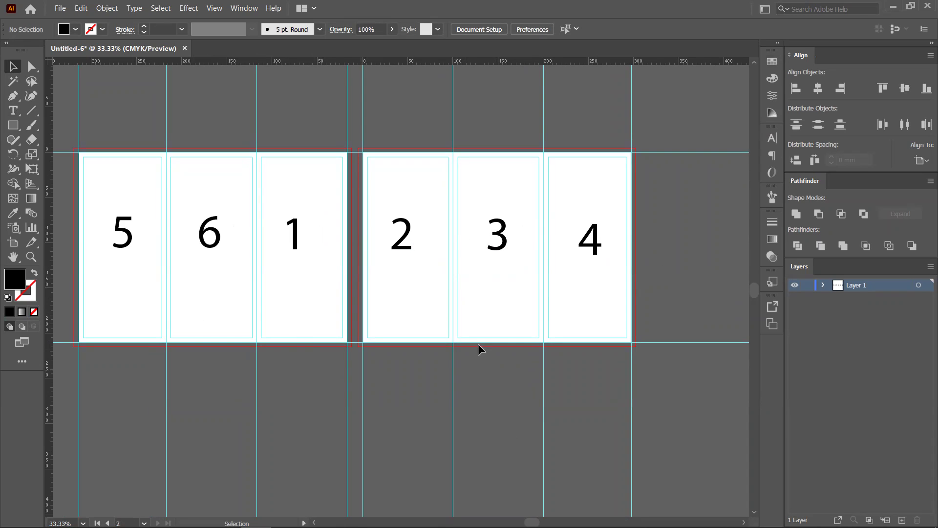
right_click(543, 383)
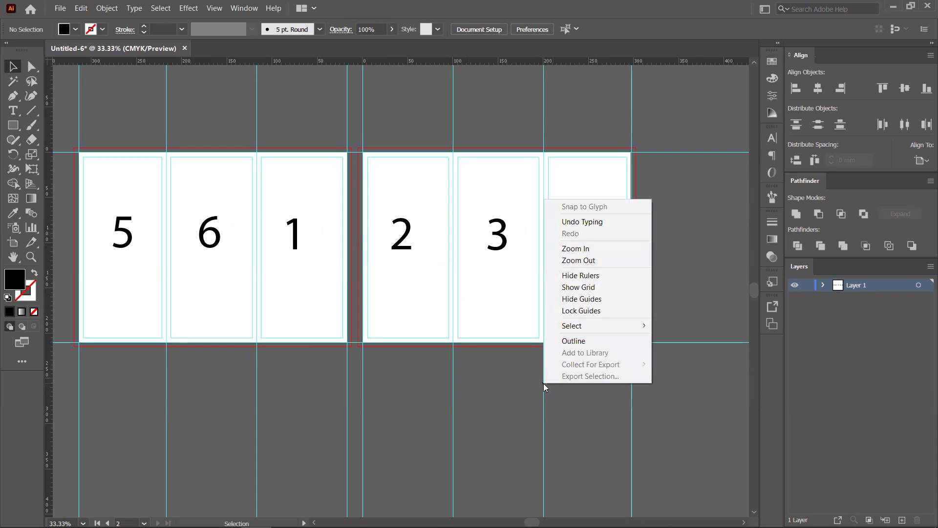
click(578, 314)
- Align the six panel numbers by their vertical centres and move them together to just above the artboards
drag(79, 193, 642, 250)
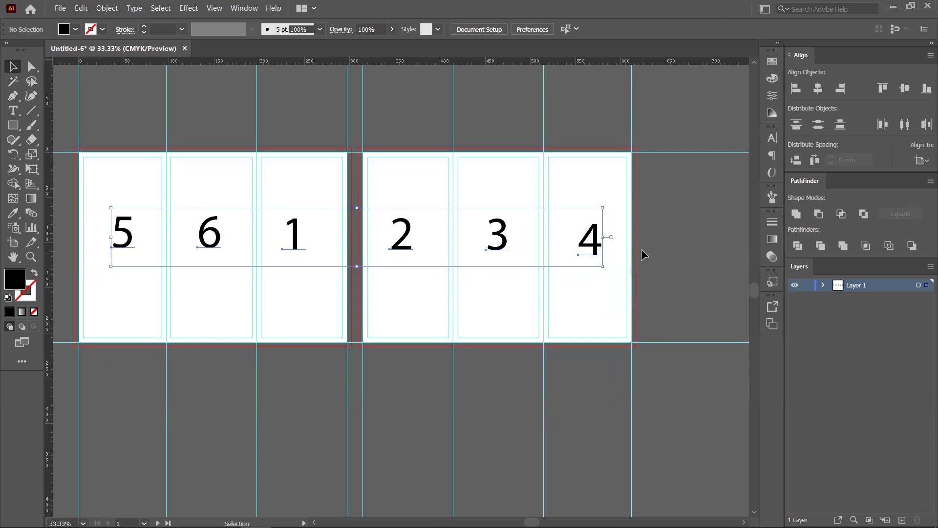
click(905, 88)
drag(405, 256, 404, 106)
scroll(411, 154, down, 2)
scroll(422, 241, up, 1)
scroll(422, 240, down, 1)
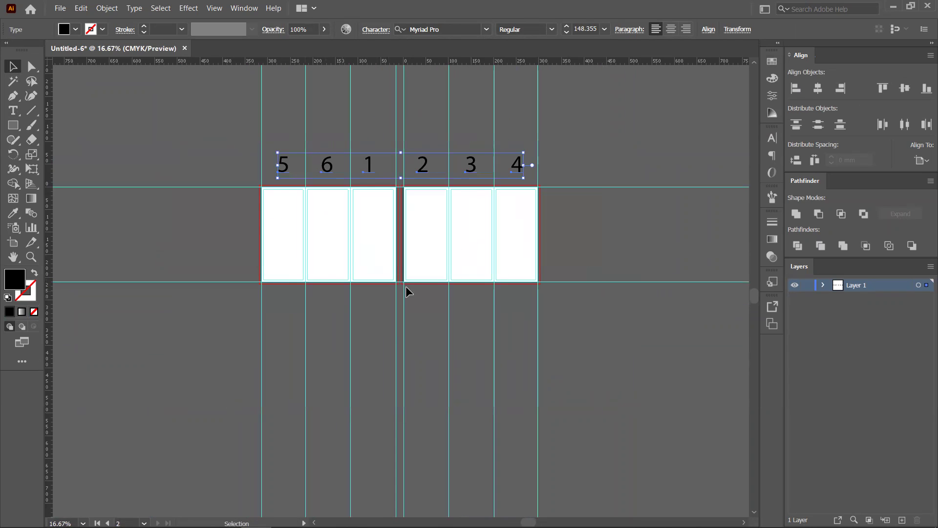
scroll(455, 281, up, 1)
scroll(457, 283, up, 1)
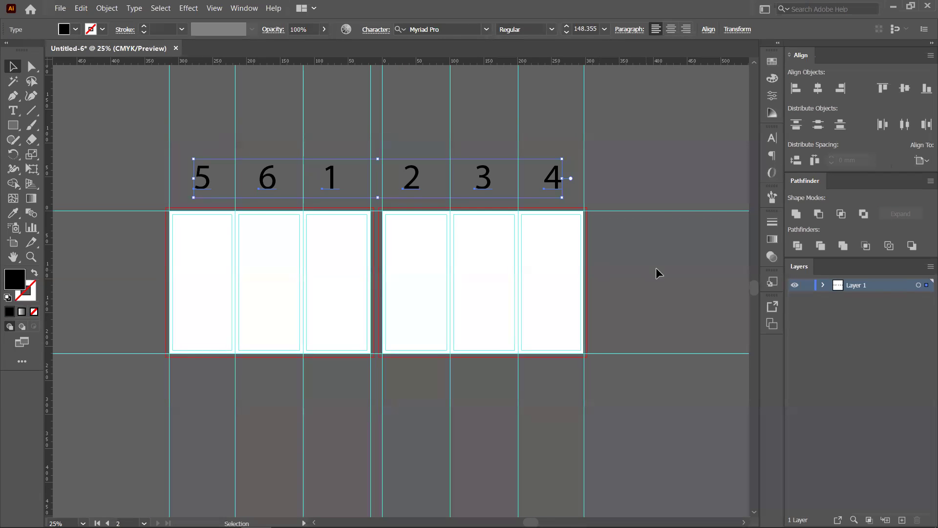
click(484, 251)
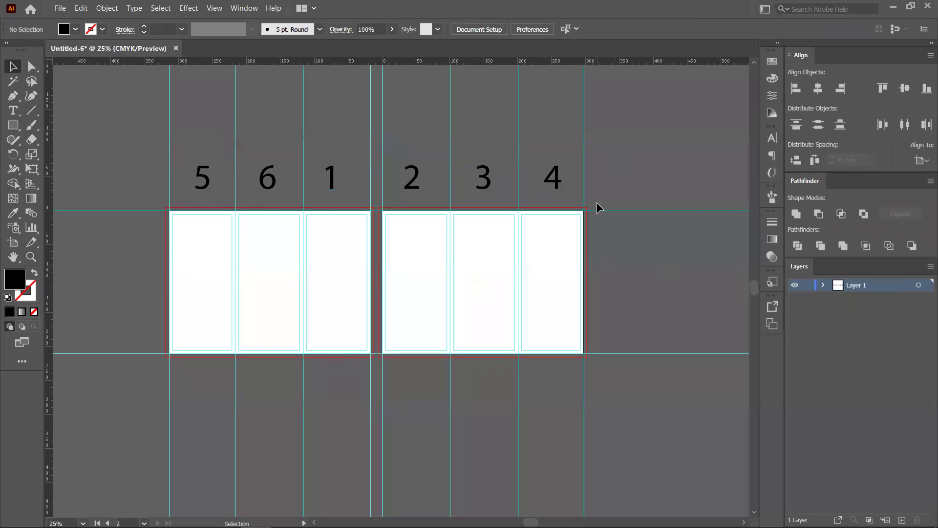
- Save the document to the Desktop as an Illustrator Template, replacing the existing 3 fold brochure templete.ait
click(61, 8)
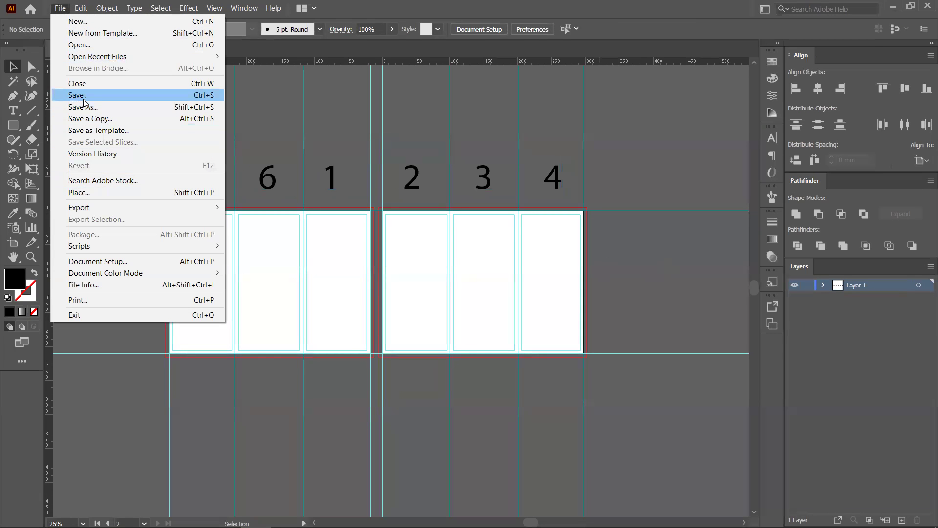
click(83, 97)
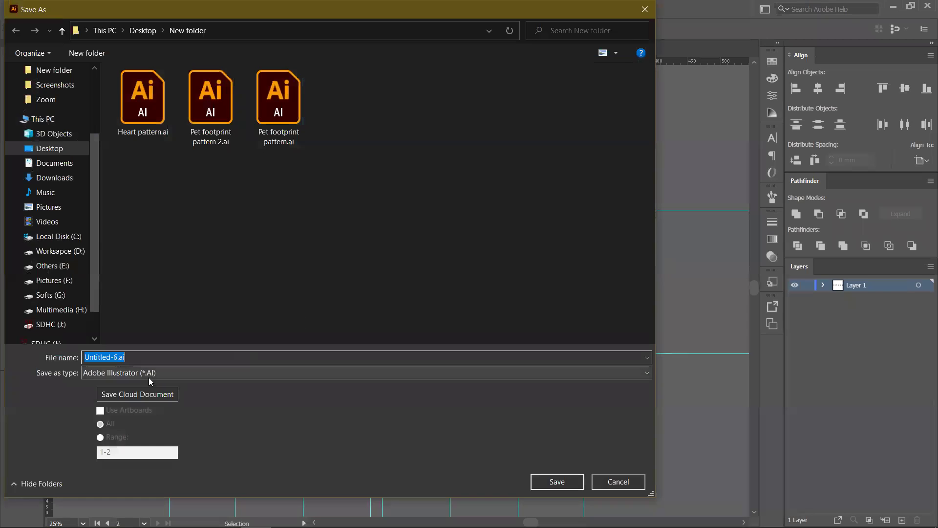
click(148, 374)
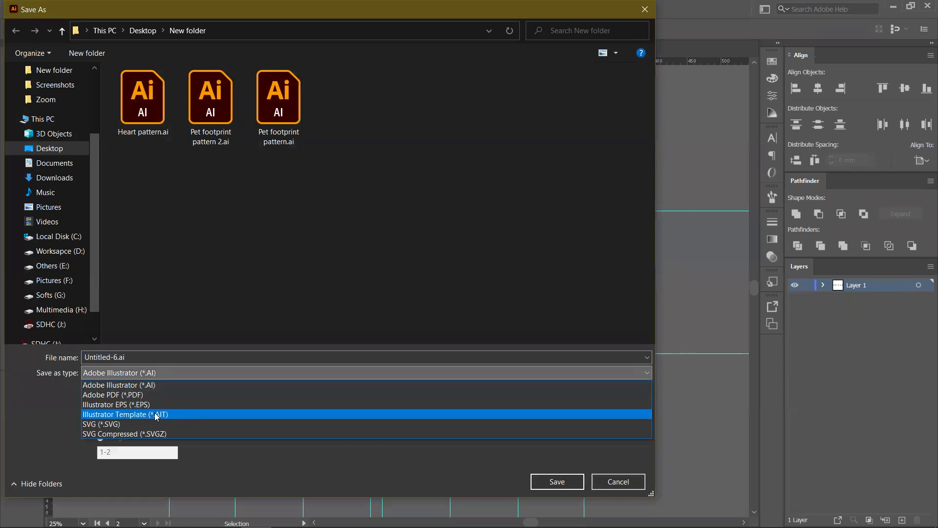
click(157, 414)
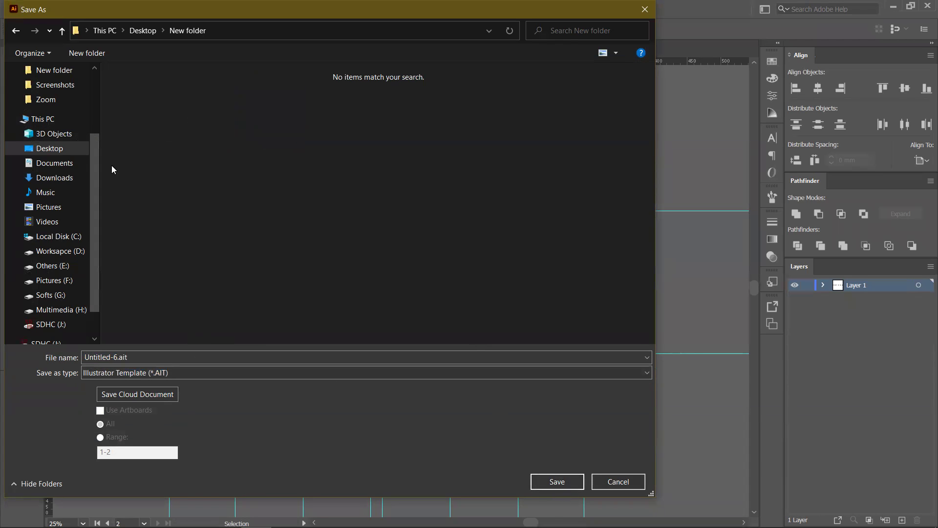
click(52, 148)
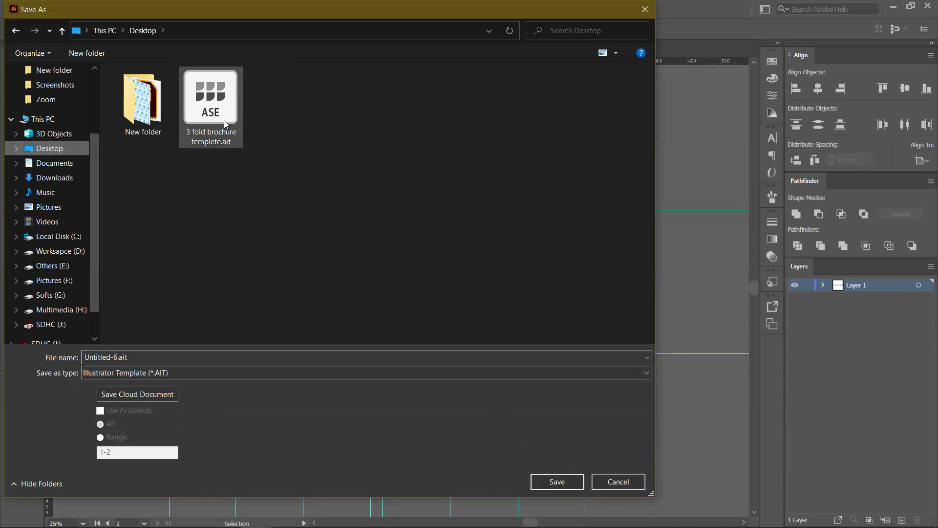
click(207, 138)
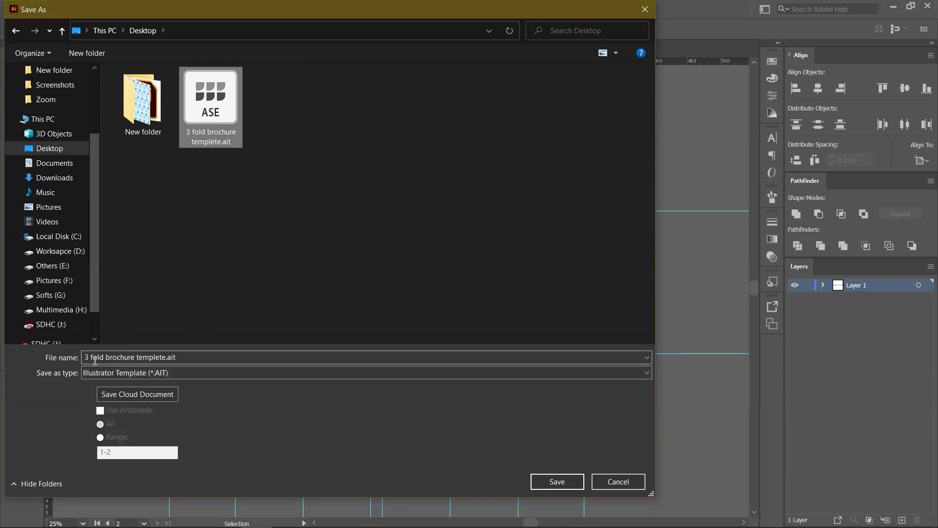
click(556, 480)
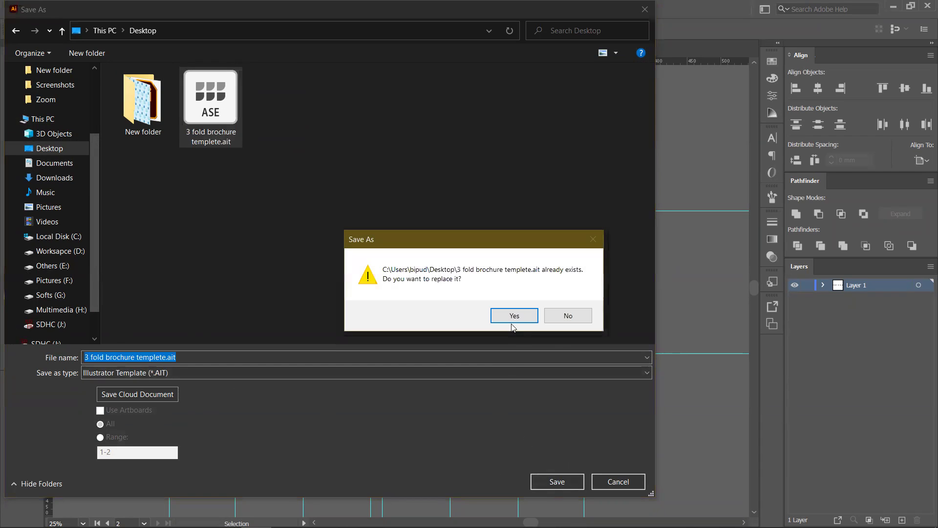
click(512, 320)
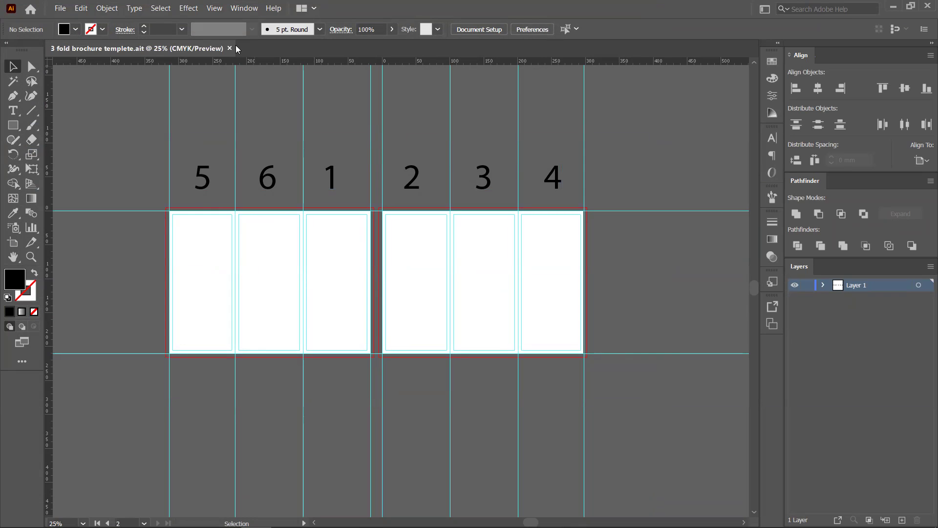
- Close the template document, minimise Illustrator and refresh the desktop
key(ctrl+w)
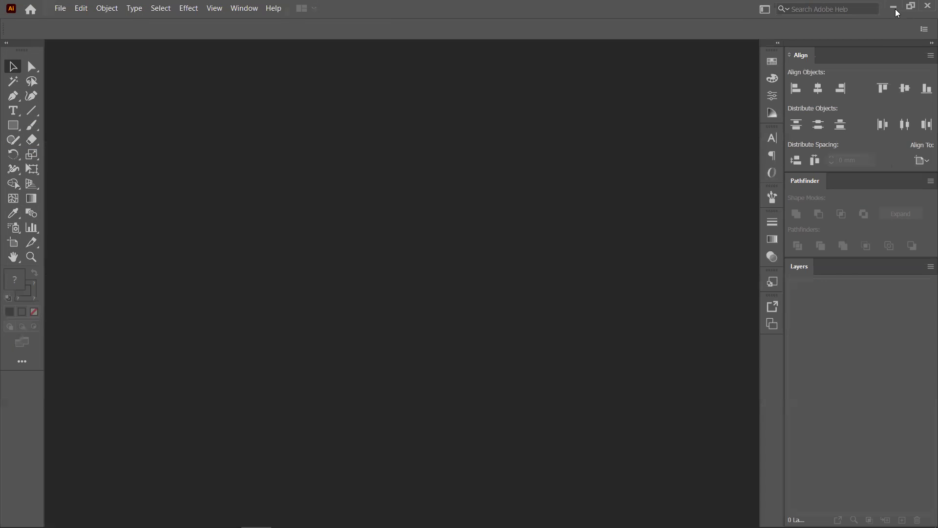
key(ctrl+q)
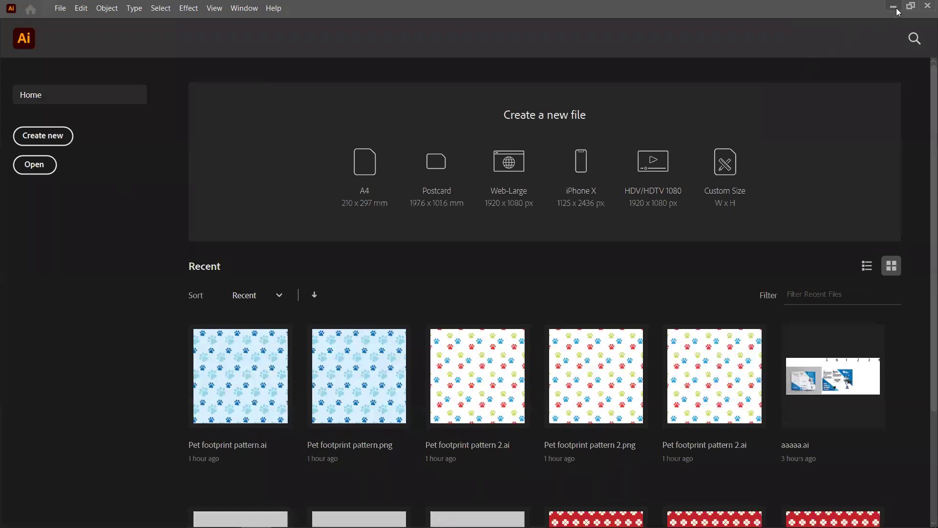
click(896, 7)
right_click(243, 174)
right_click(243, 174)
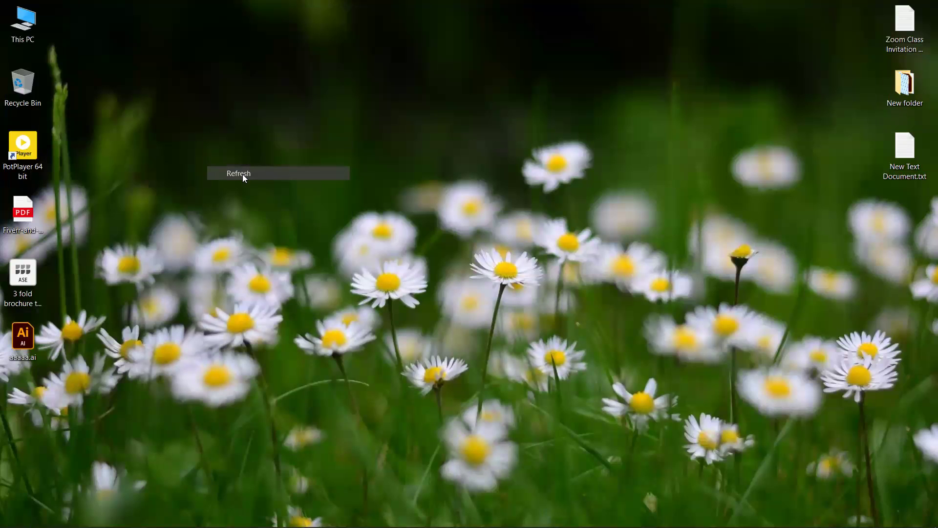
click(281, 218)
- Open 3 fold brochure templete.ait from the desktop to start a new untitled document in Illustrator
click(30, 279)
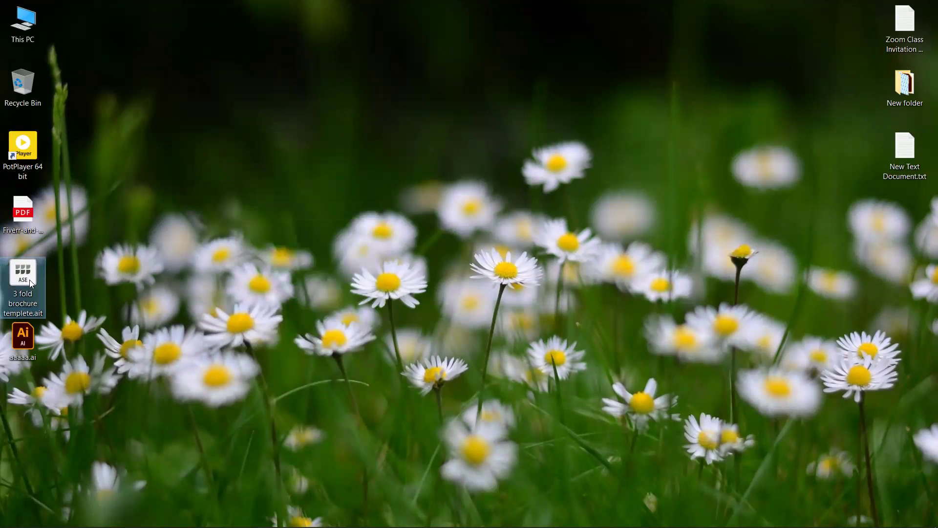
right_click(27, 281)
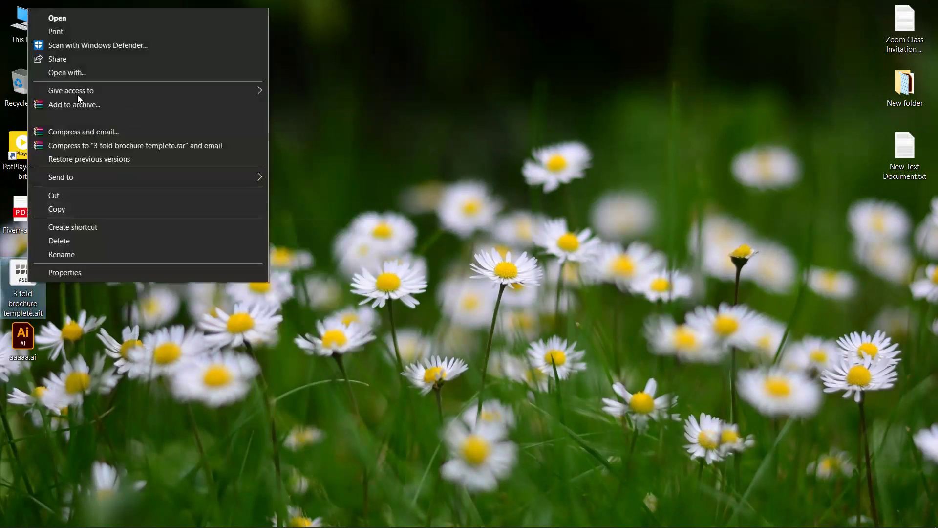
click(57, 18)
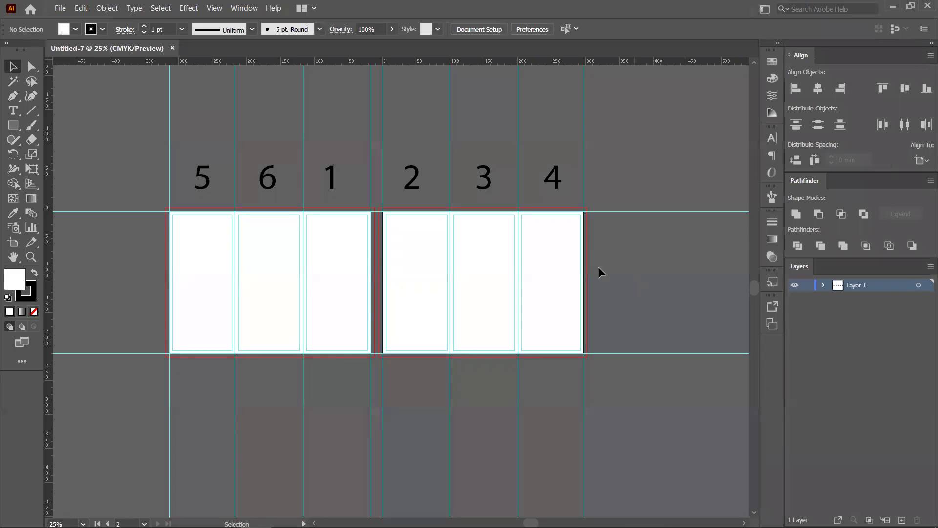
scroll(366, 291, up, 2)
scroll(368, 293, down, 3)
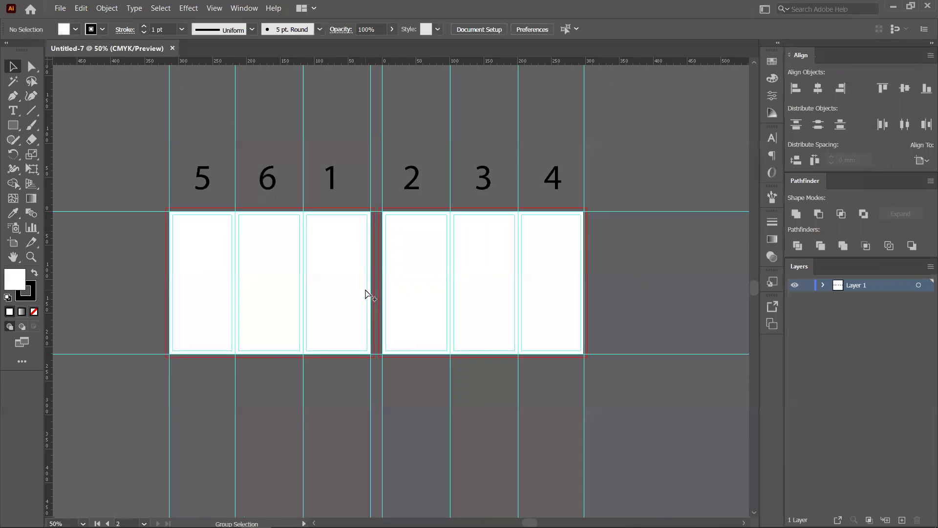
scroll(282, 363, up, 1)
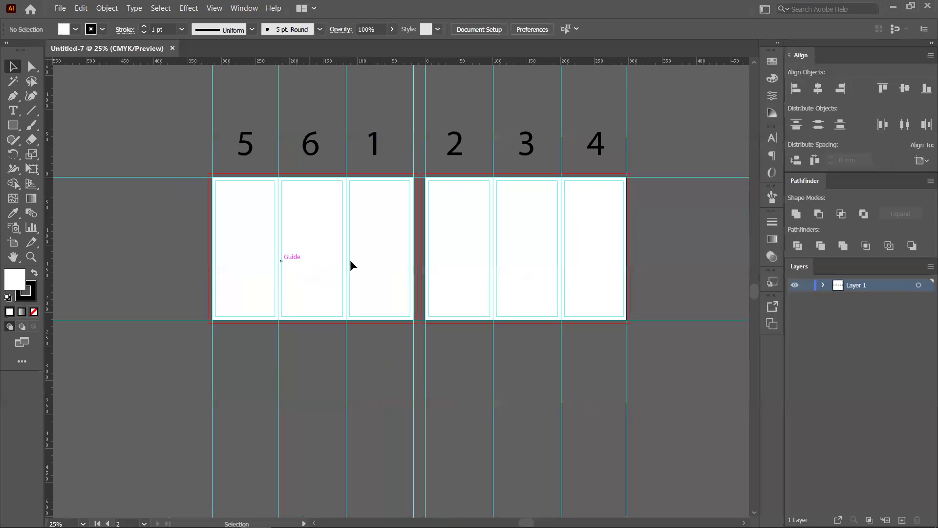
scroll(600, 266, up, 3)
scroll(520, 221, down, 3)
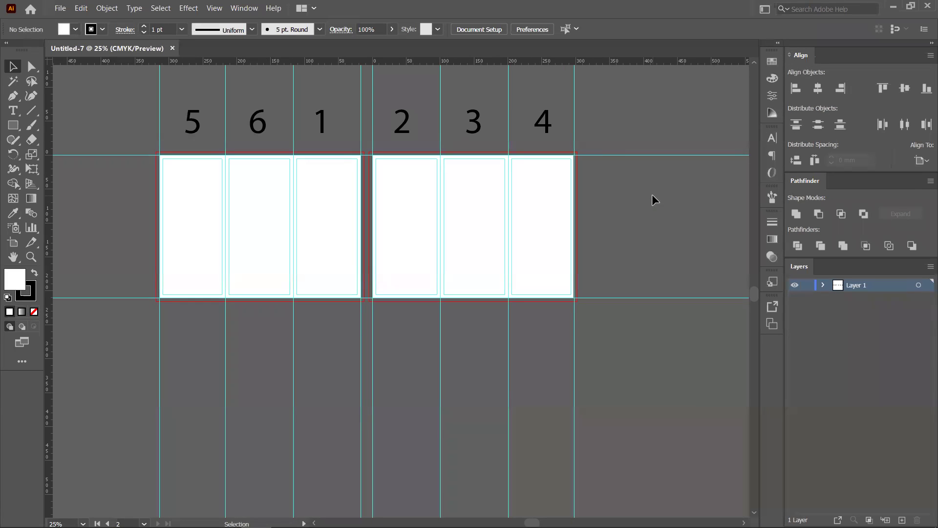
- Switch to File Explorer and look through the Ocean Corporate and graphicyard.com folders in Downloads for brochure references
mouse_move(316, 516)
key(super+e)
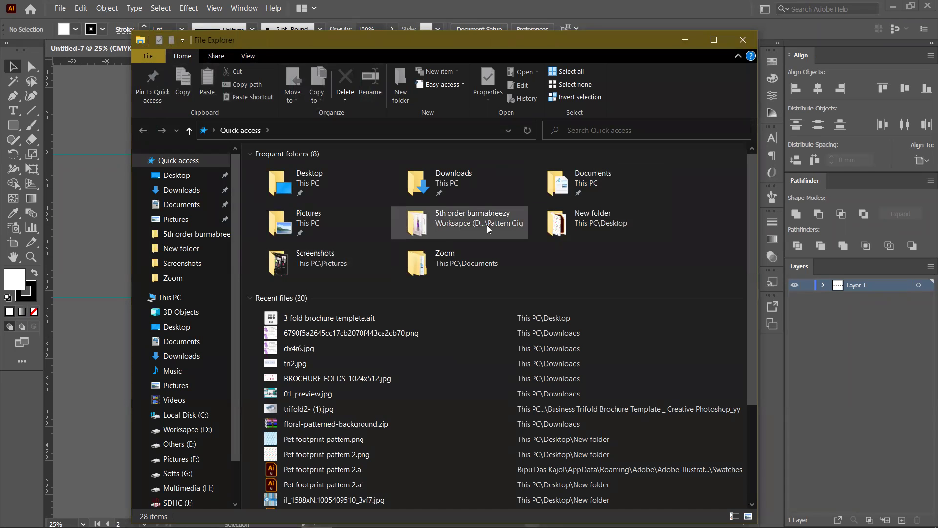
click(181, 191)
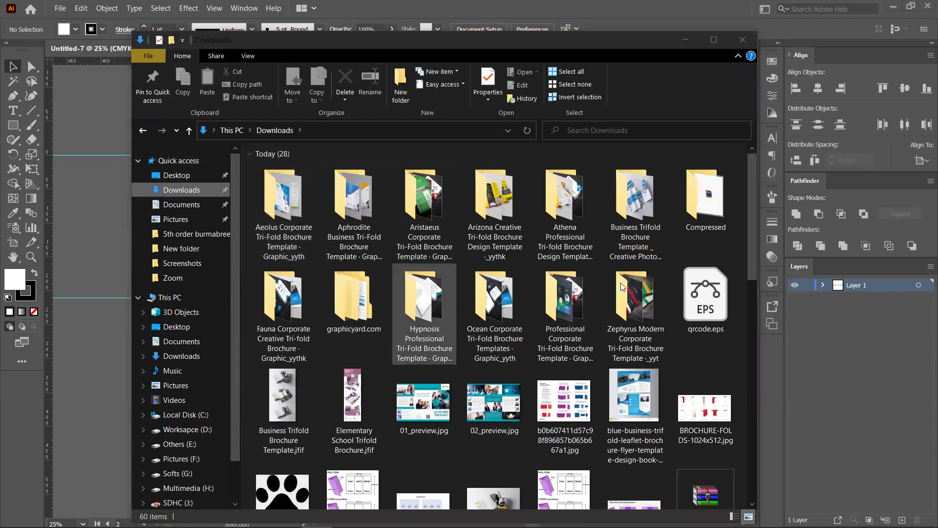
double_click(491, 296)
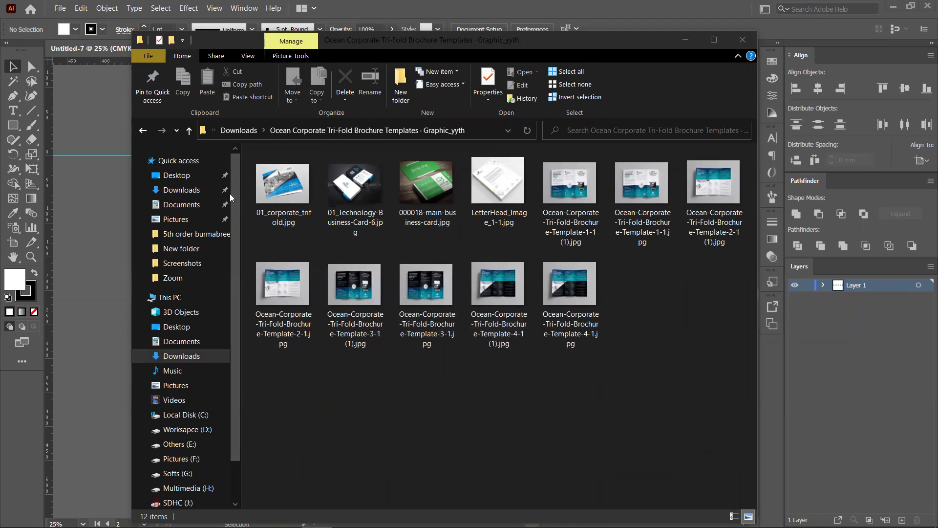
click(191, 131)
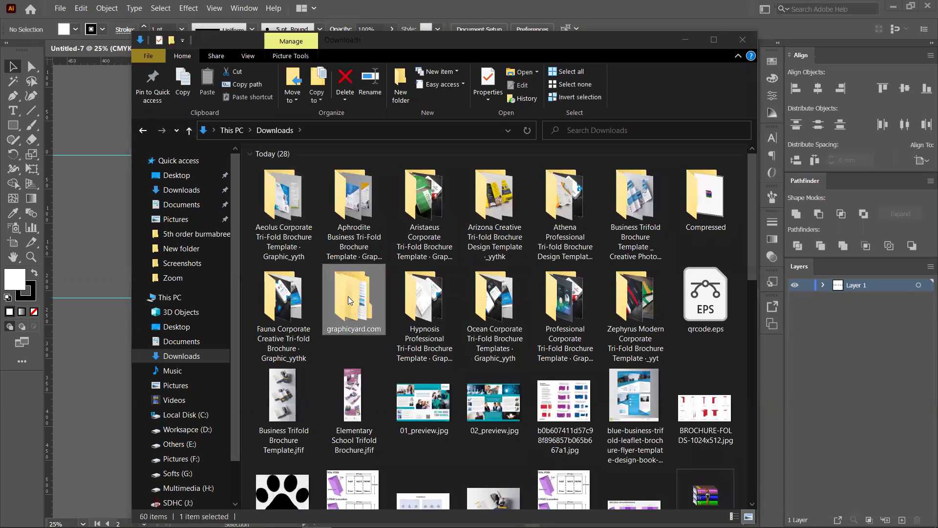
double_click(348, 296)
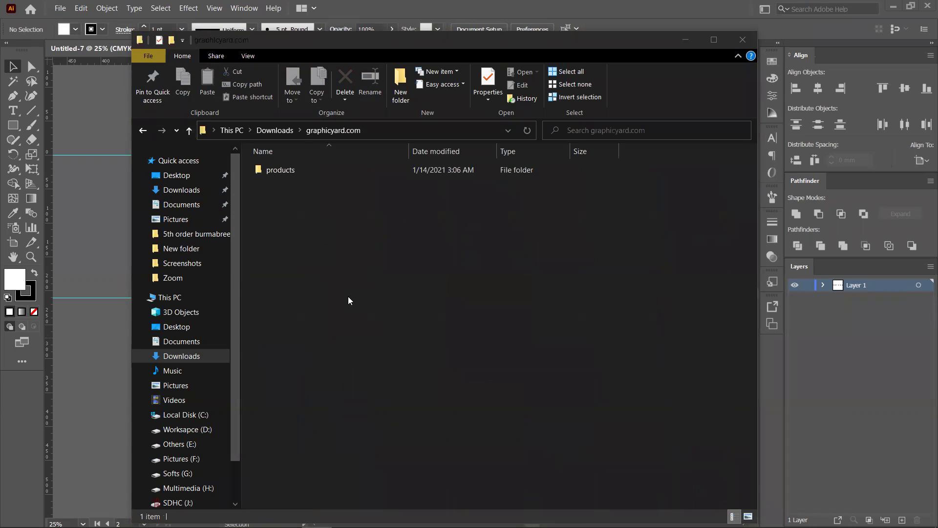
click(189, 131)
- View the Fauna Corporate Creative Tri-fold Brochure images and 01_corporate_trifold.jpg in the Fauna folder, closing each preview
double_click(291, 312)
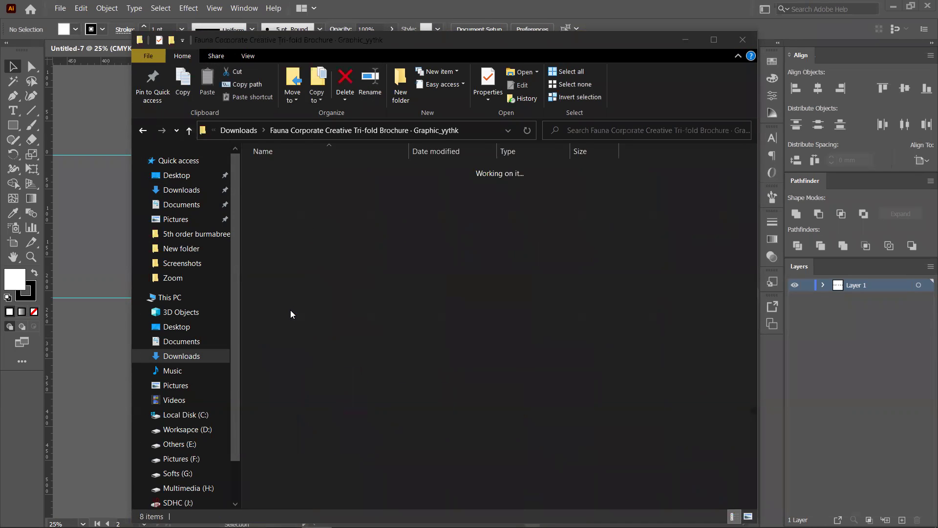
double_click(707, 191)
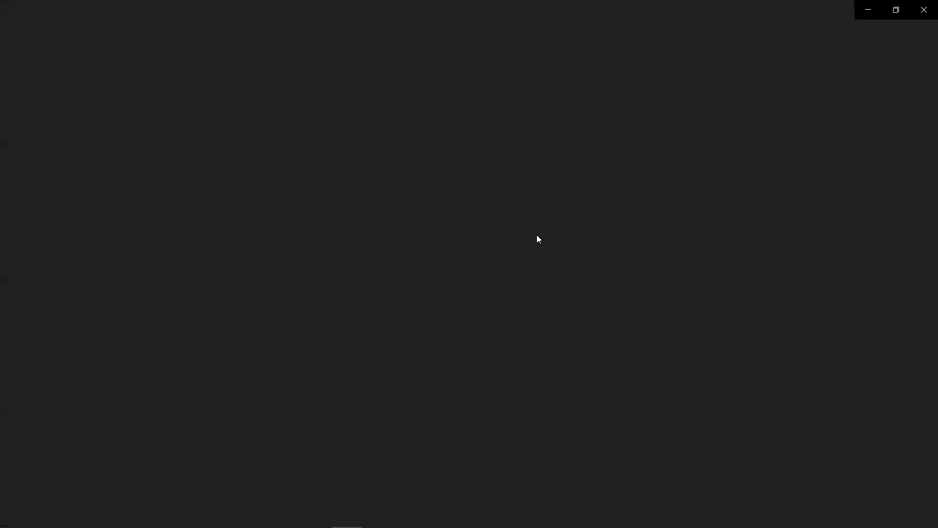
key(Left)
key(Left)
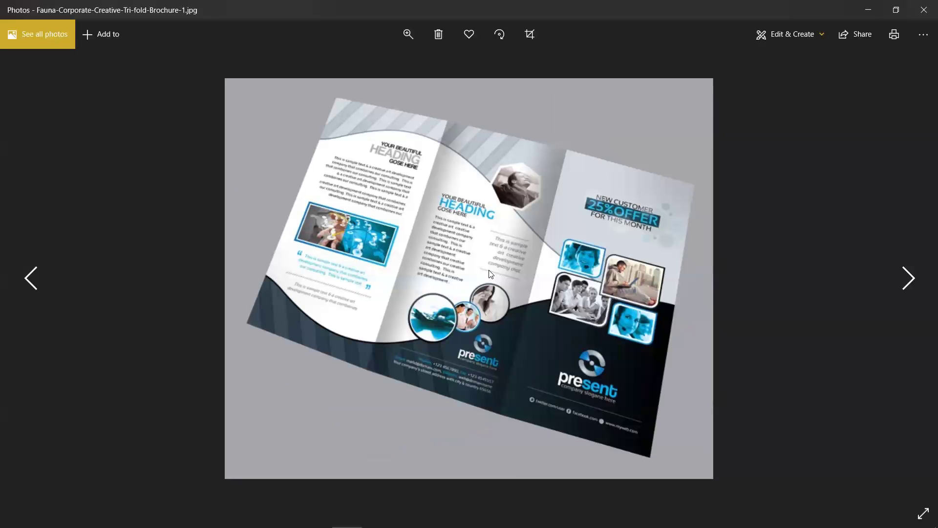
click(923, 10)
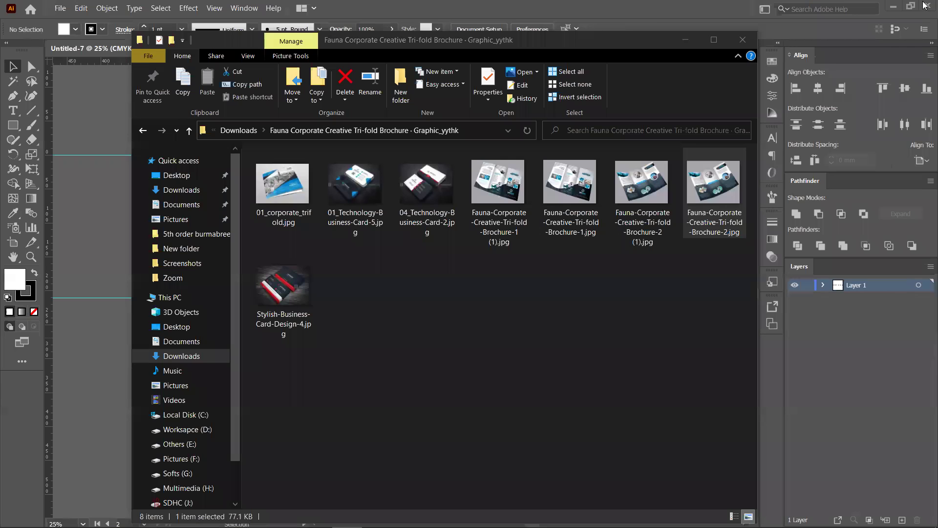
double_click(300, 186)
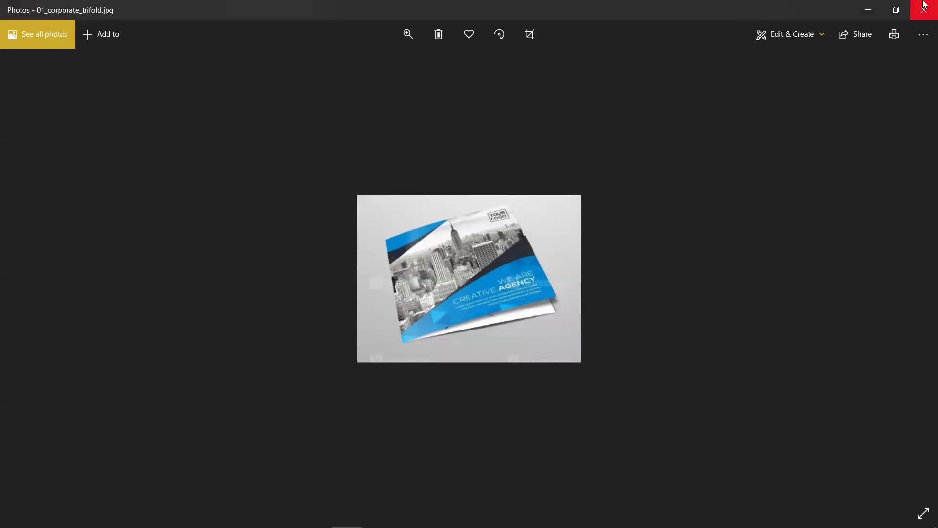
click(924, 10)
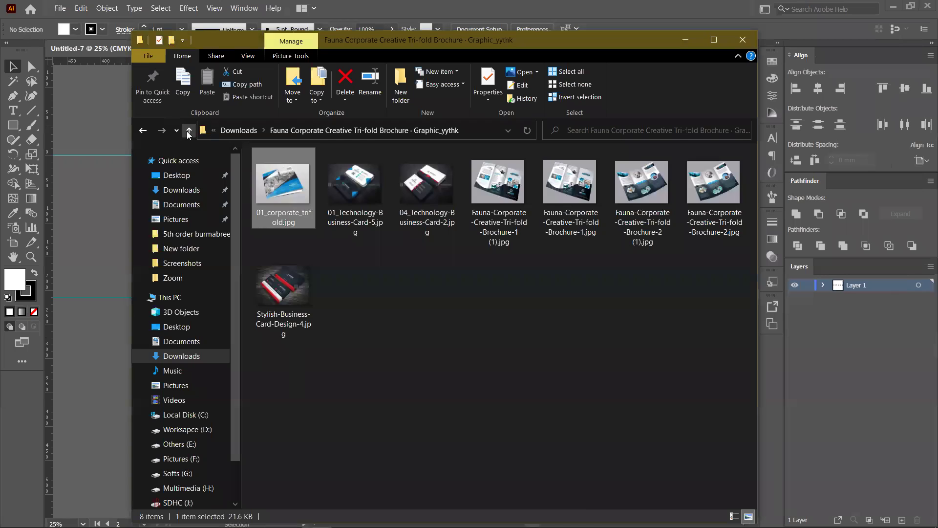
- Look through the Aeolus Corporate Tri-Fold Brochure Template folder and return to Downloads
click(194, 131)
double_click(298, 211)
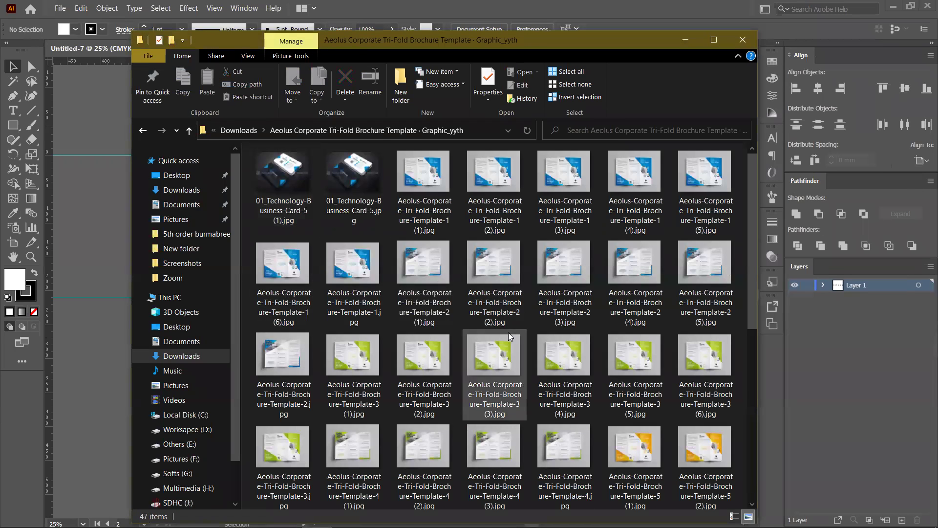
click(189, 131)
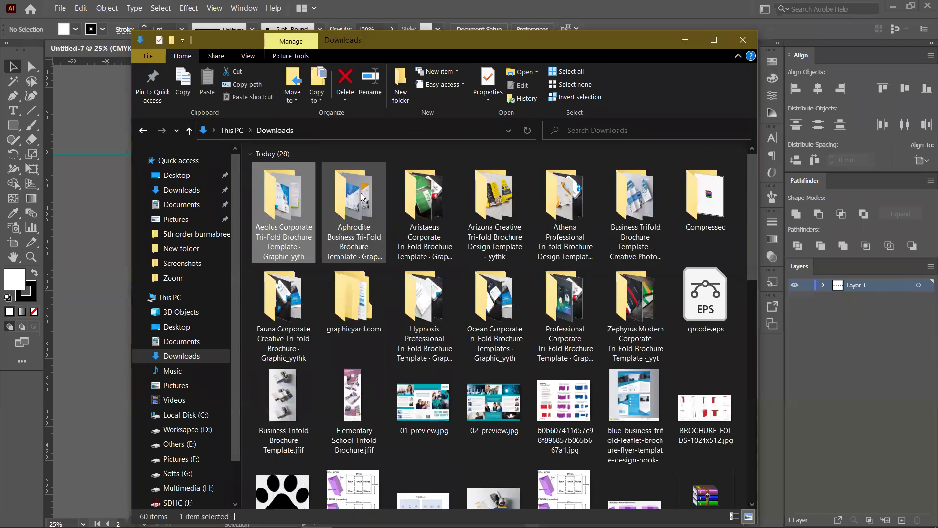
- Open the Aphrodite Business Tri-Fold Brochure Template folder and view its images from Template-7 back to Template-5 (1)
double_click(354, 200)
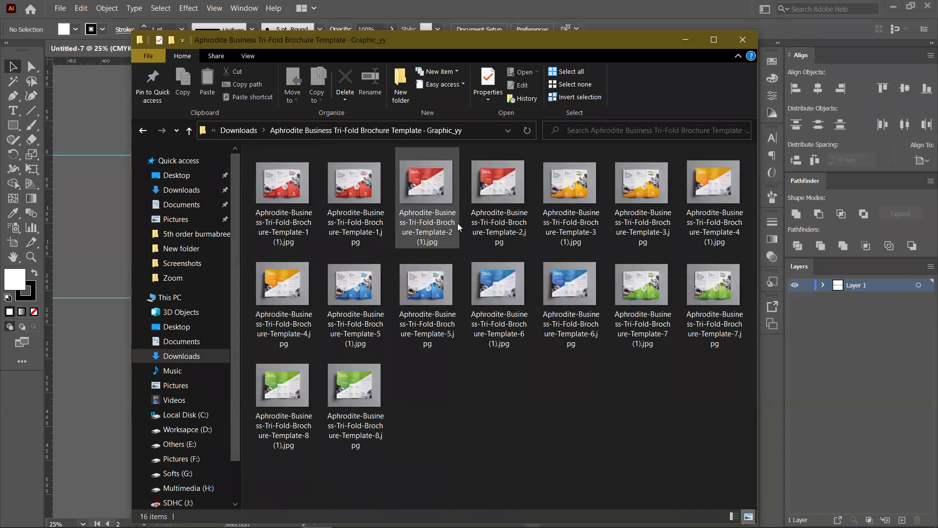
click(694, 270)
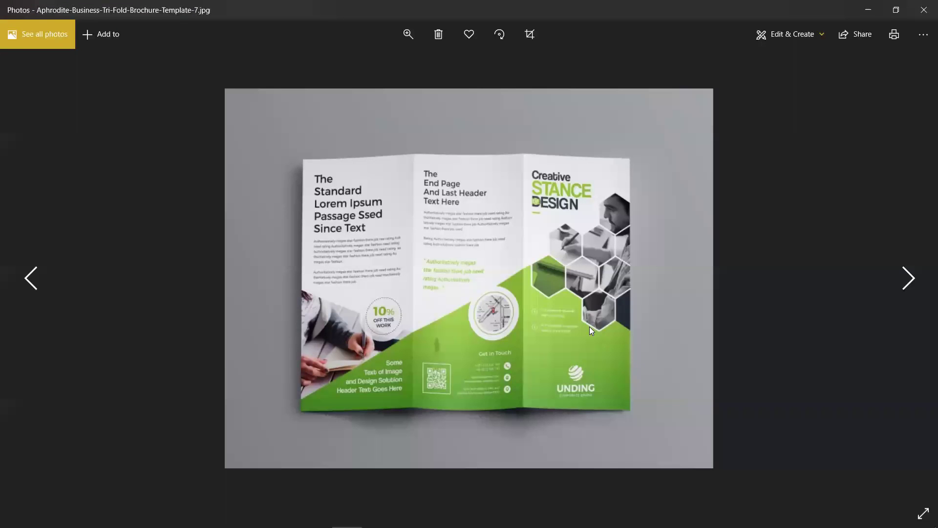
key(Left)
key(Left)
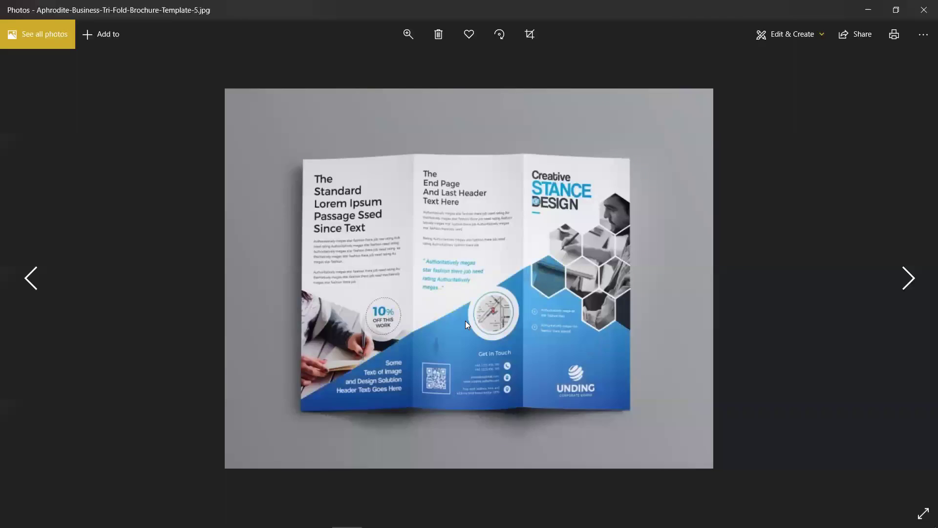
click(923, 35)
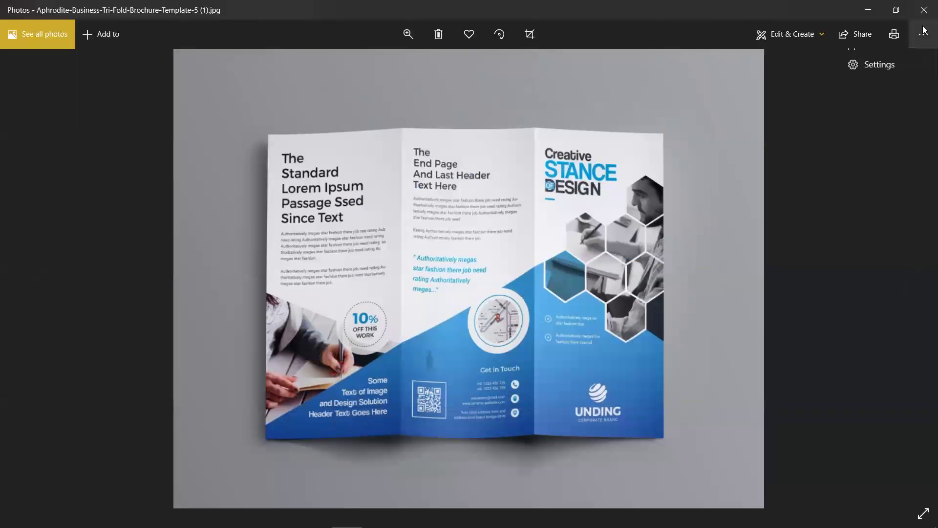
click(924, 7)
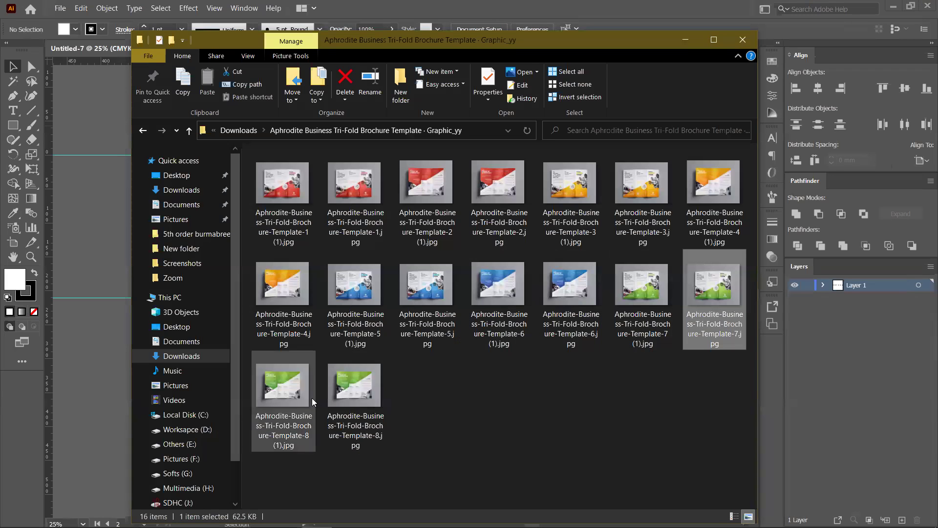
- Switch to Illustrator by placing Aphrodite-Business-Tri-Fold-Brochure-Template-7.jpg left of the artboards, enlarging it proportionally to about 400 mm wide
drag(715, 285, 119, 233)
drag(285, 256, 618, 303)
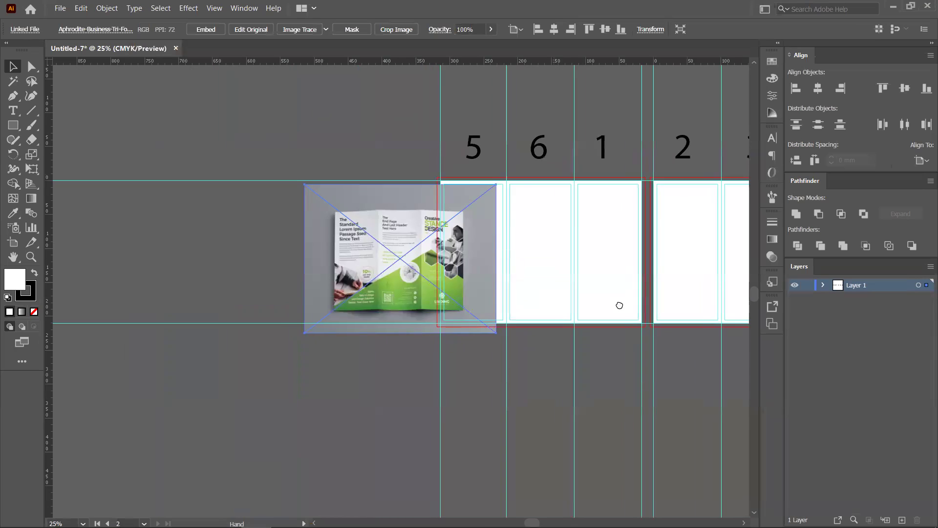
drag(437, 278, 349, 269)
scroll(368, 273, up, 2)
scroll(367, 277, down, 2)
drag(275, 350, 235, 410)
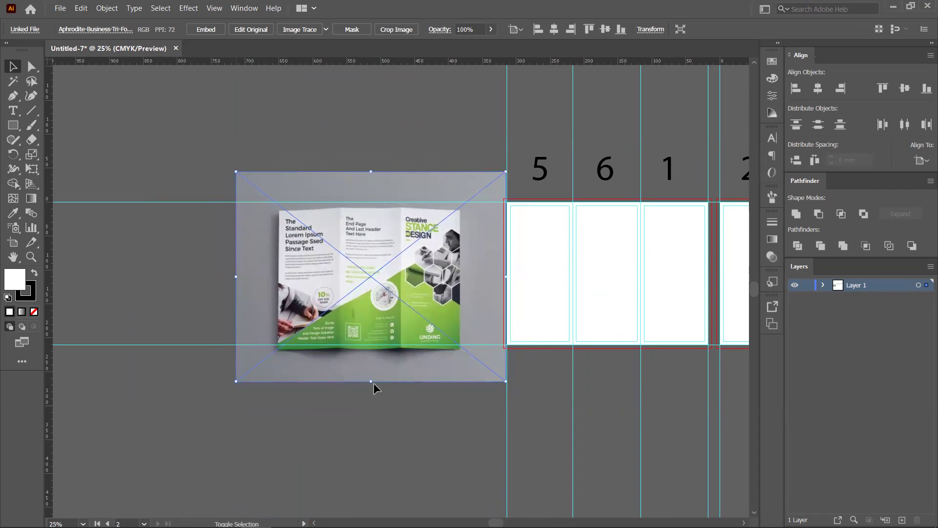
- Move the reference brochure image slightly away from the panel 5 edge, embed it in the document and deselect it
scroll(452, 364, up, 2)
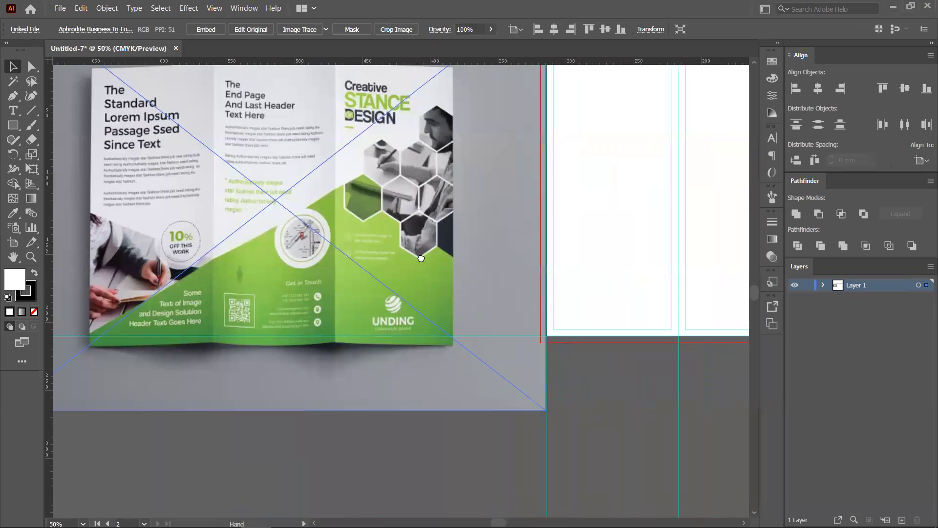
scroll(298, 227, down, 1)
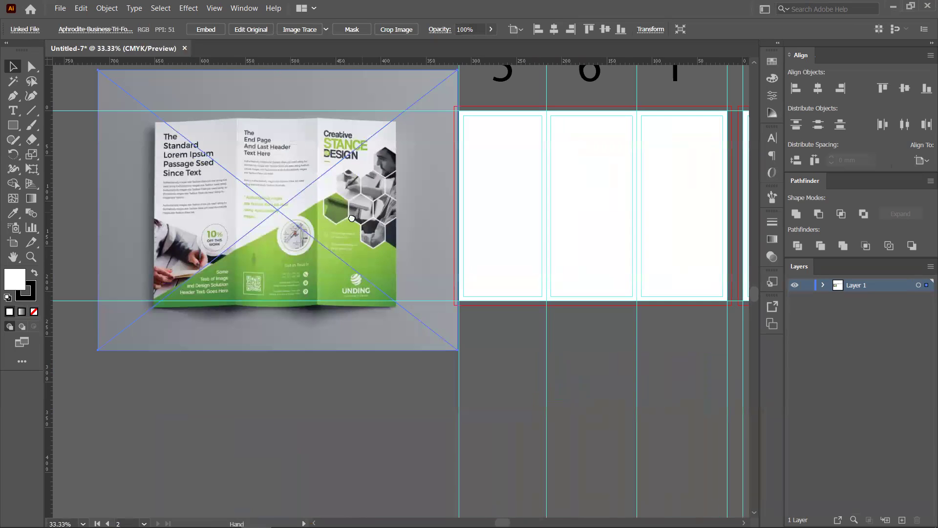
scroll(362, 205, right, 2)
scroll(373, 194, up, 1)
mouse_move(320, 235)
mouse_down()
mouse_move(331, 230)
mouse_move(299, 244)
mouse_move(309, 239)
mouse_up()
click(214, 29)
key(ctrl+shift+a)
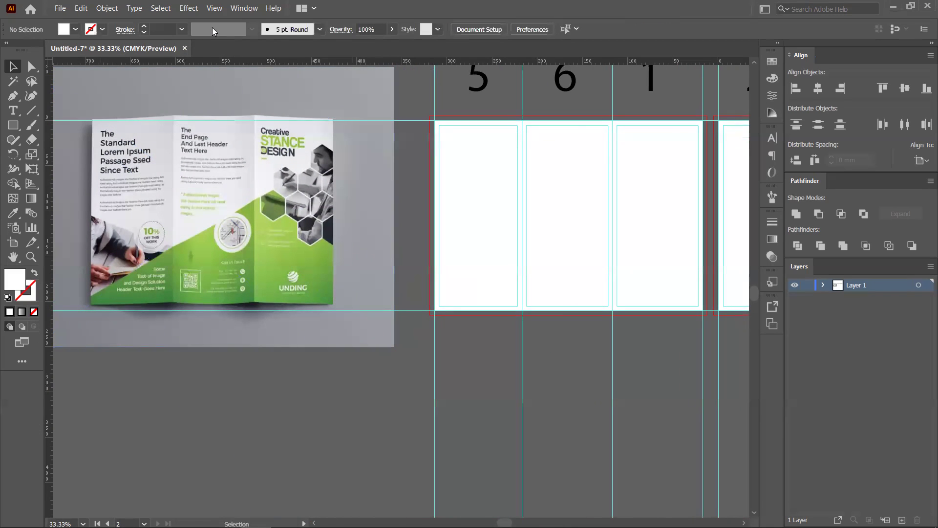
- Examine the reference brochure beside panels 5, 6 and 1, then its diagonal green area, discount badge, contact block and hexagon photos
click(438, 291)
scroll(536, 234, right, 3)
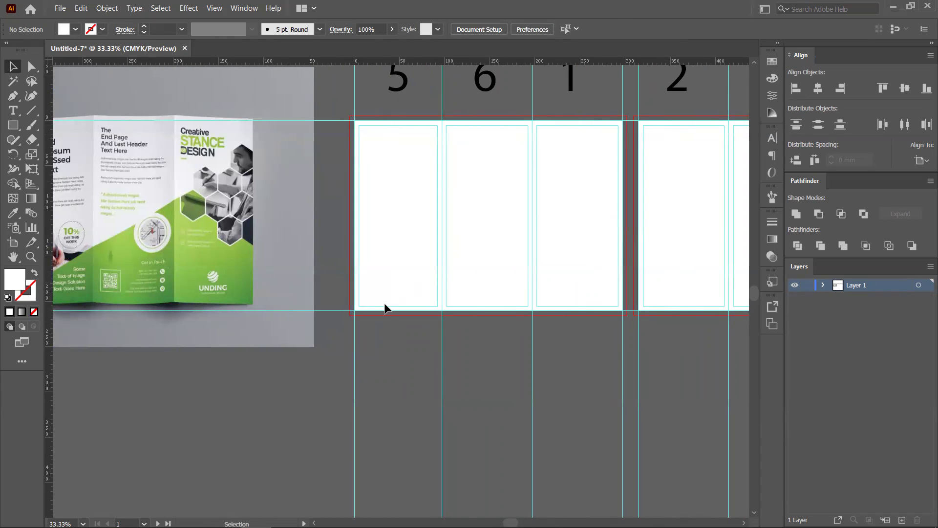
scroll(239, 354, left, 3)
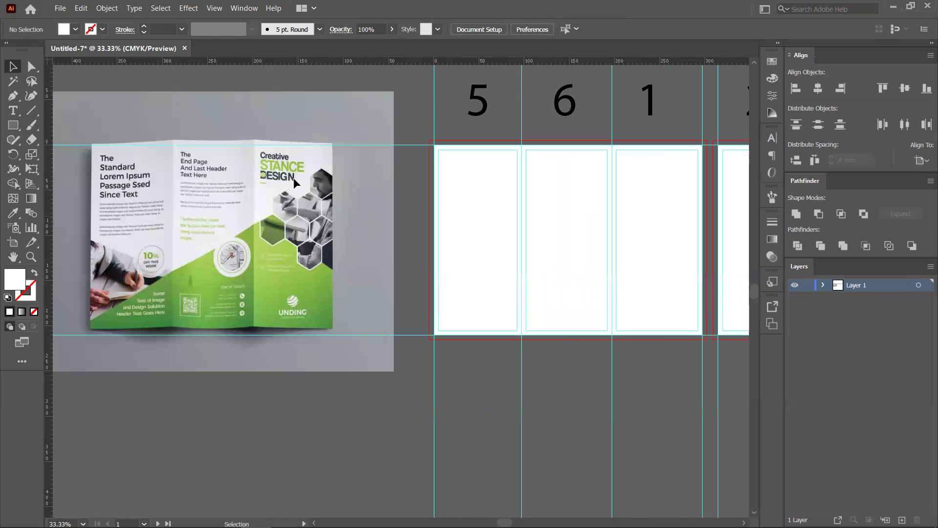
scroll(200, 245, up, 3)
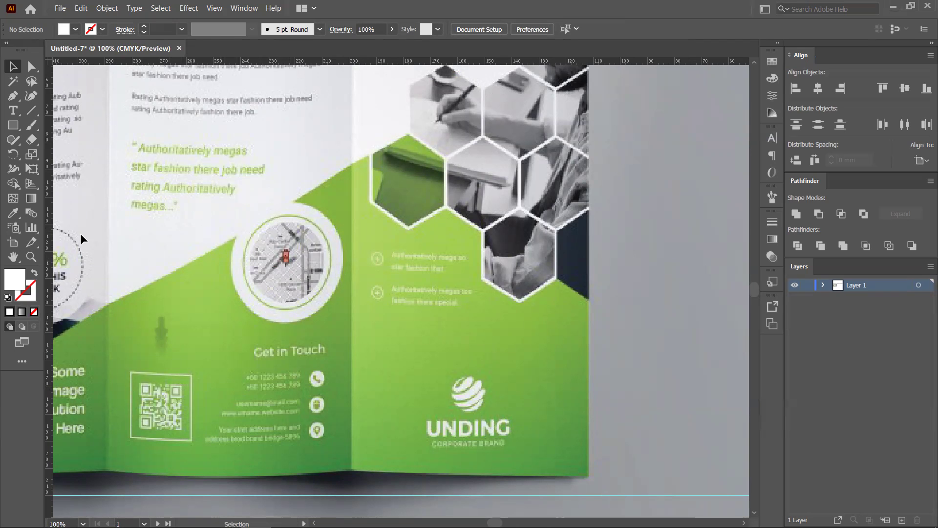
click(13, 257)
drag(178, 212, 223, 174)
drag(453, 200, 498, 199)
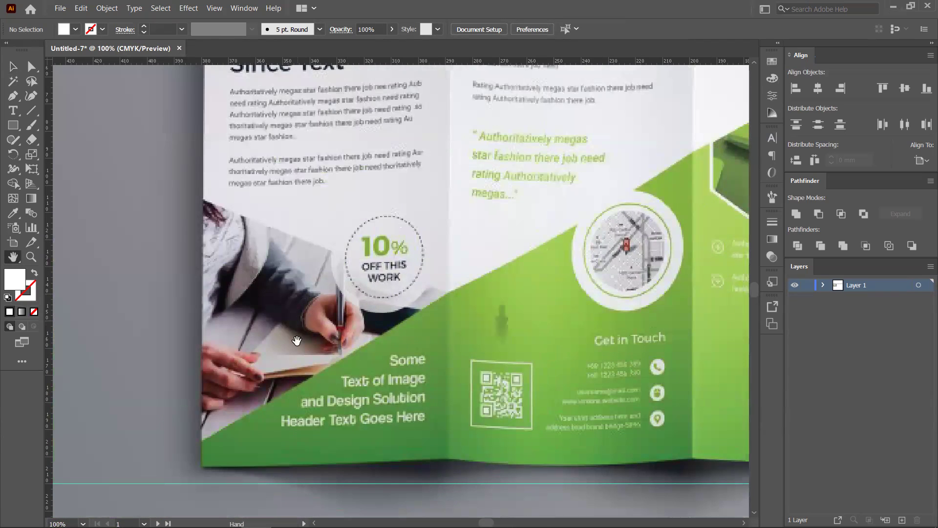
drag(531, 322, 403, 255)
drag(670, 203, 354, 309)
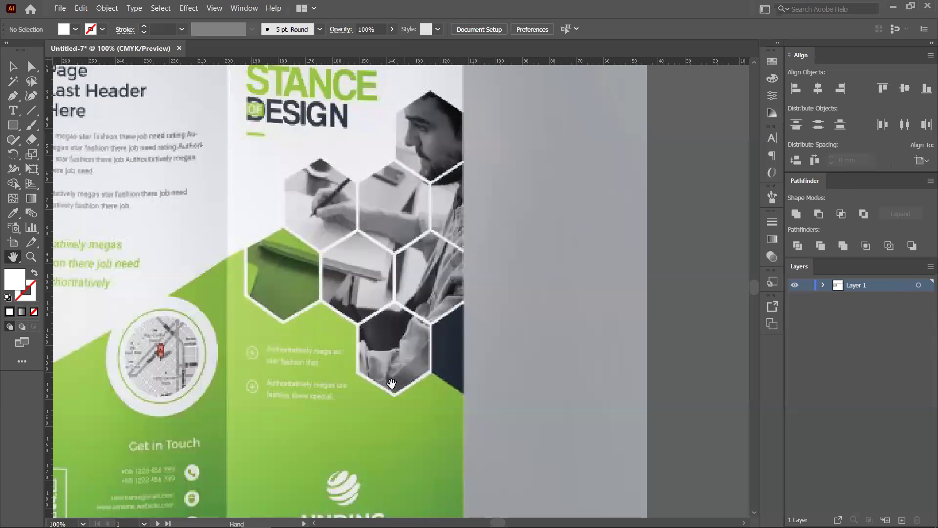
- Examine the reference brochure's headings, body text, quote, map circle and cover title across all three panels
drag(337, 177, 528, 377)
drag(381, 357, 489, 312)
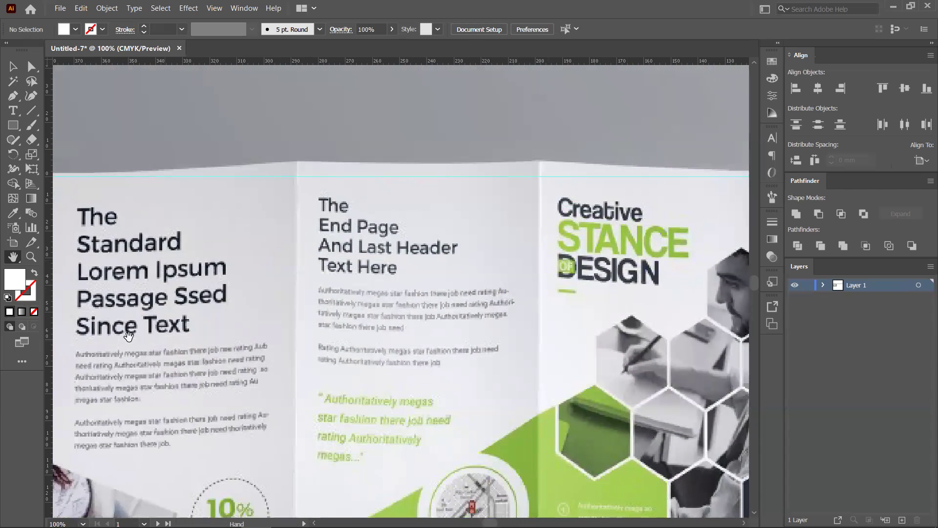
drag(128, 335, 197, 275)
scroll(383, 299, down, 4)
scroll(383, 300, right, 3)
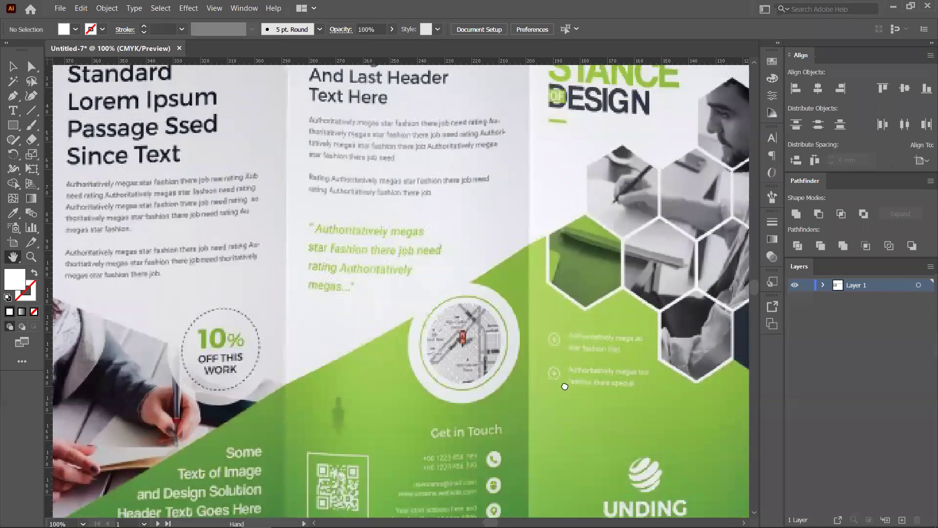
scroll(564, 387, down, 4)
scroll(530, 341, right, 5)
scroll(391, 362, up, 3)
drag(422, 387, 538, 246)
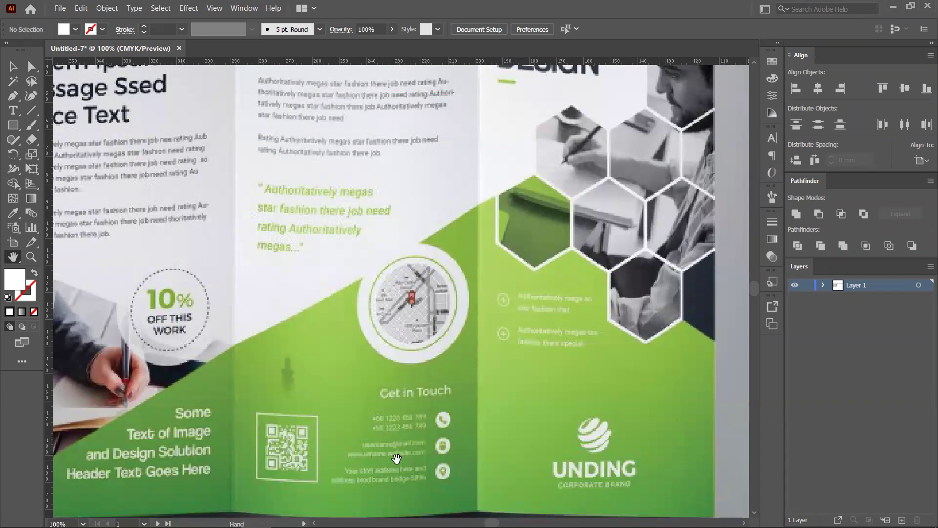
drag(407, 322, 458, 431)
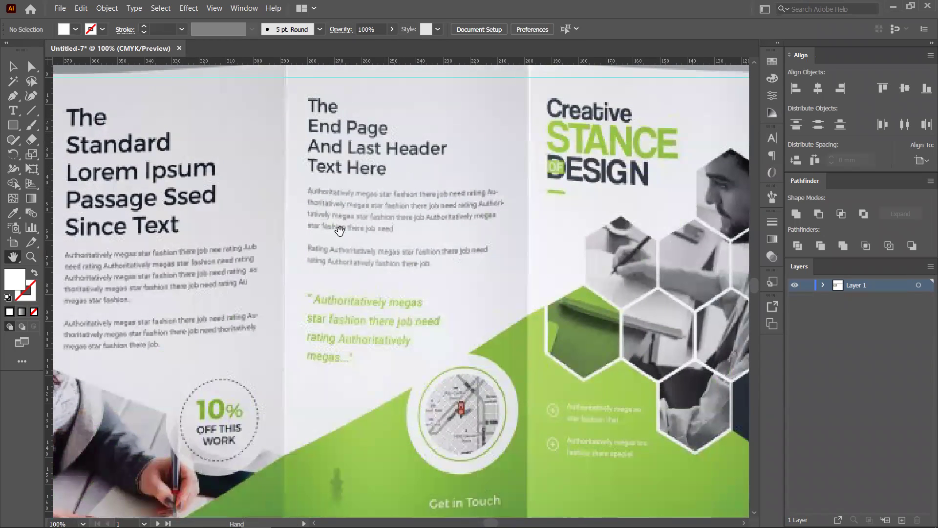
drag(406, 452, 522, 346)
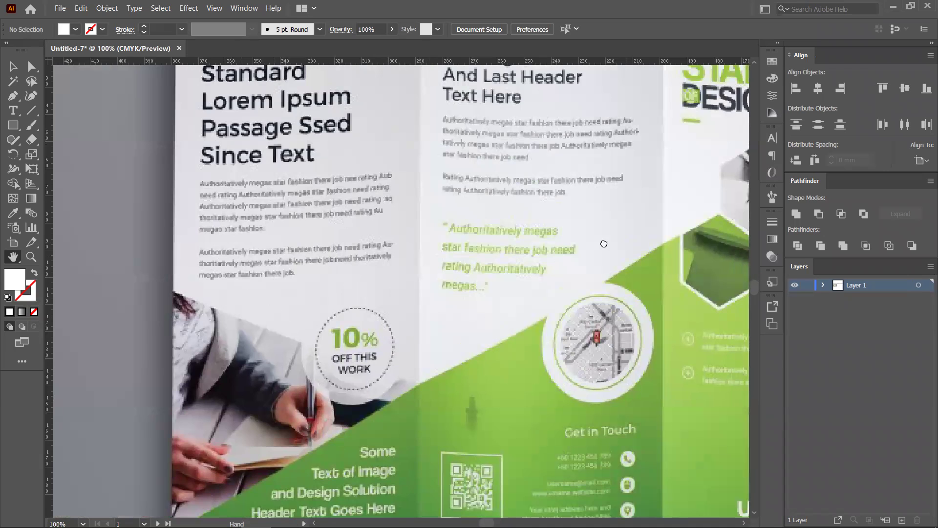
- Examine the trifold brochure mockup's design alongside the blank panels 5, 6 and 1
drag(604, 244, 301, 250)
drag(709, 274, 318, 276)
drag(658, 279, 368, 282)
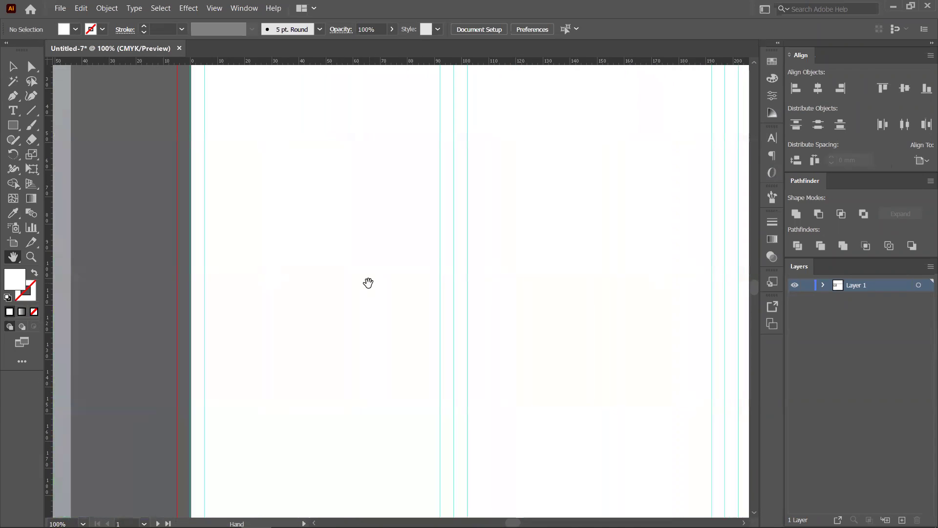
drag(191, 274, 260, 278)
drag(321, 291, 361, 288)
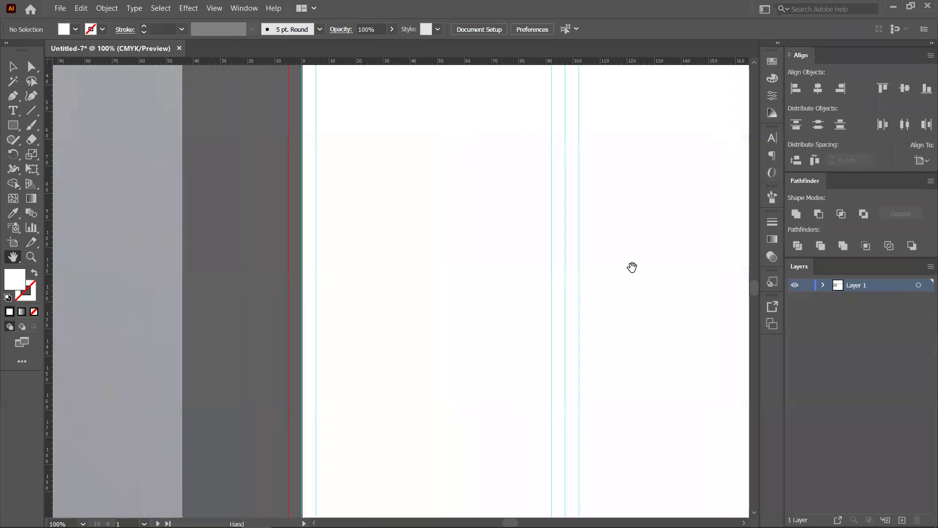
key(ctrl+minus)
key(ctrl+minus)
key(ctrl+minus)
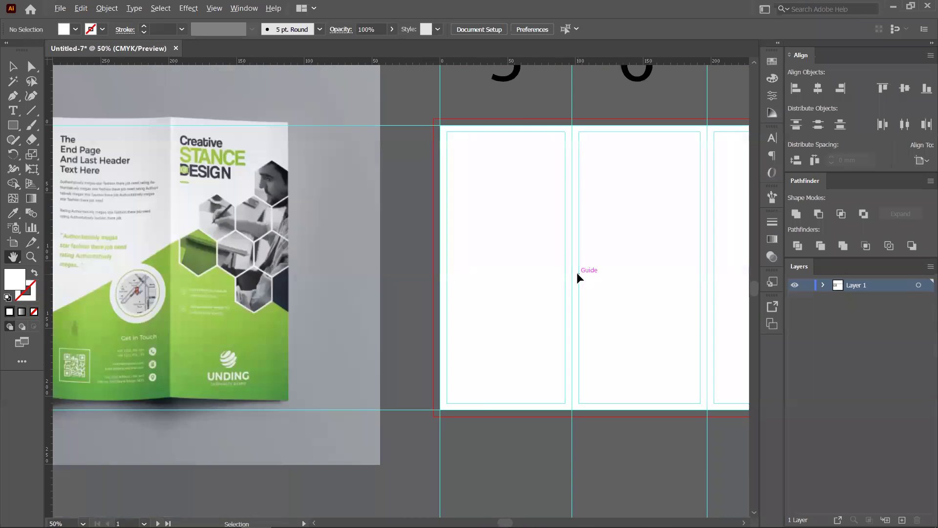
drag(478, 264, 358, 243)
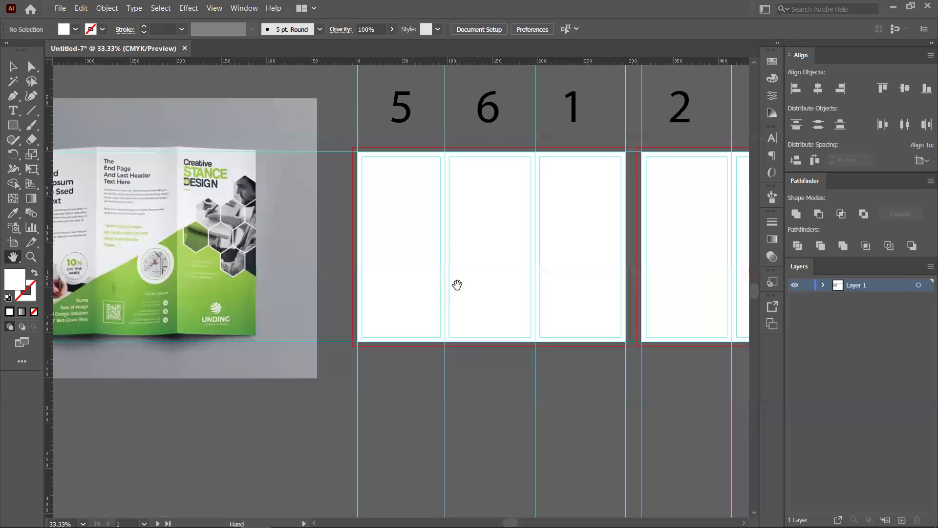
drag(504, 283, 505, 272)
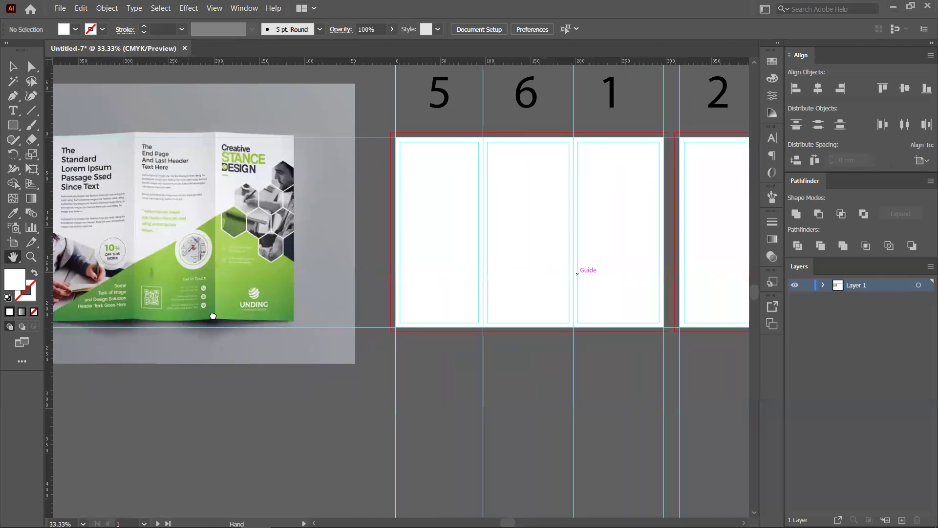
drag(213, 316, 237, 303)
- Draw a closed four-point Pen shape across panels 5, 6 and 1, with its top edge rising diagonally from panel 5 to panel 1's outer bleed
click(13, 95)
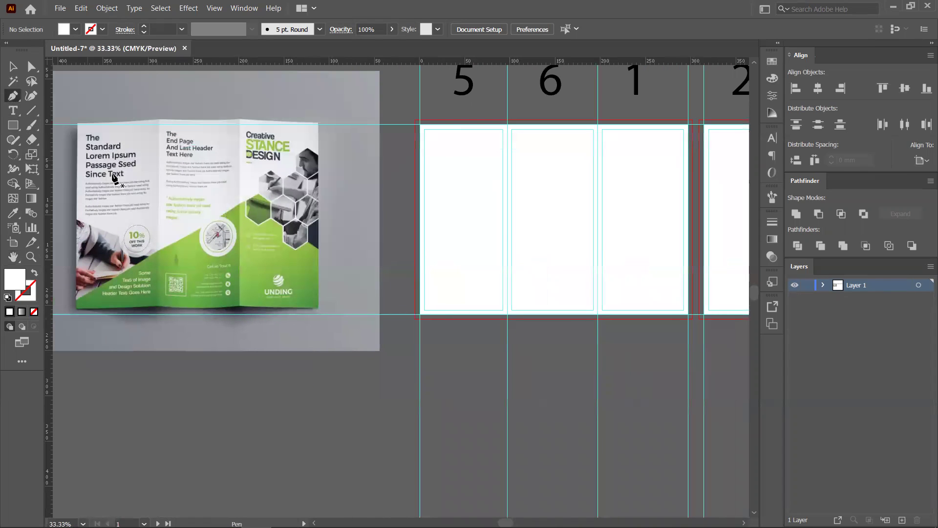
click(416, 289)
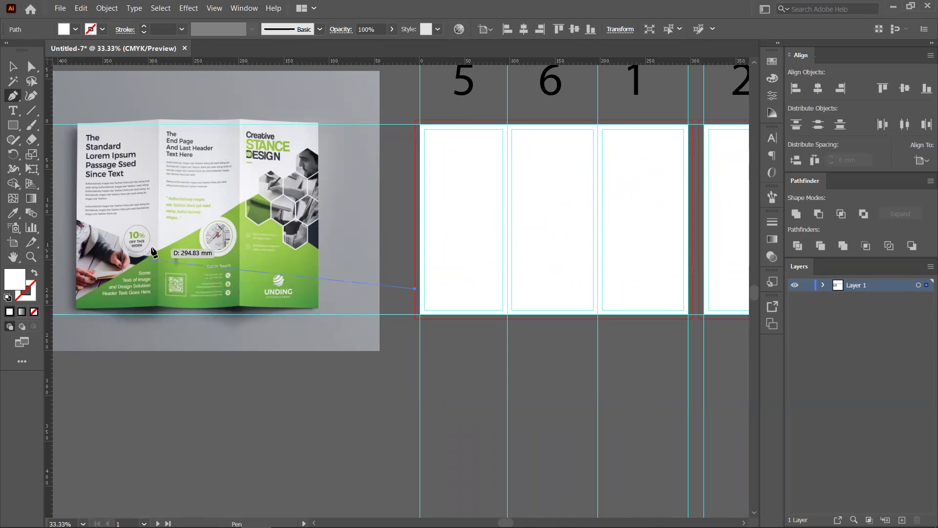
click(692, 143)
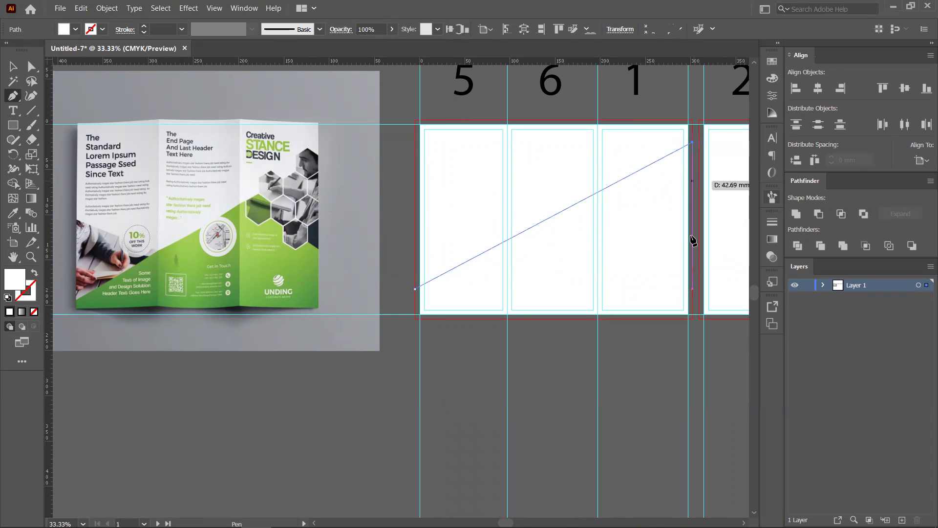
click(692, 318)
click(415, 316)
click(416, 290)
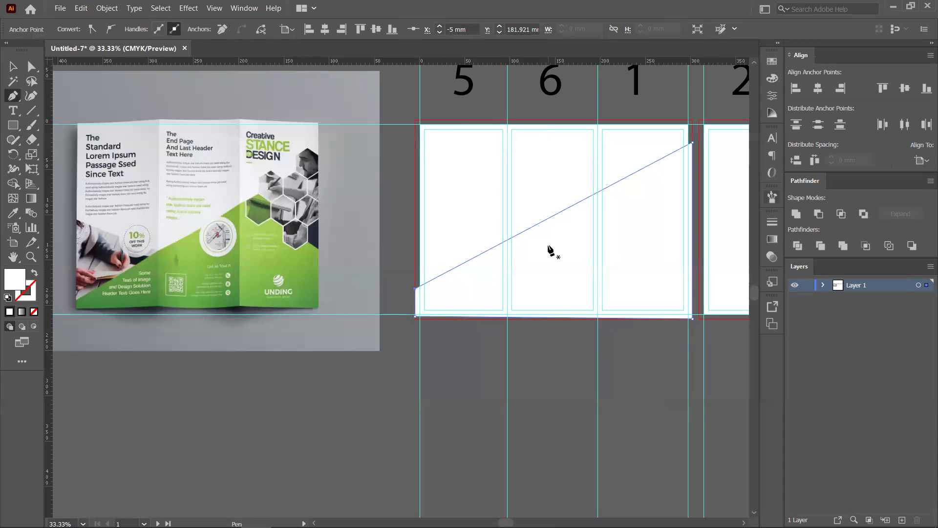
- Fill the diagonal shape with a linear gradient and set its starting colour stop to a green sampled from the mockup's front cover
key(a)
click(13, 67)
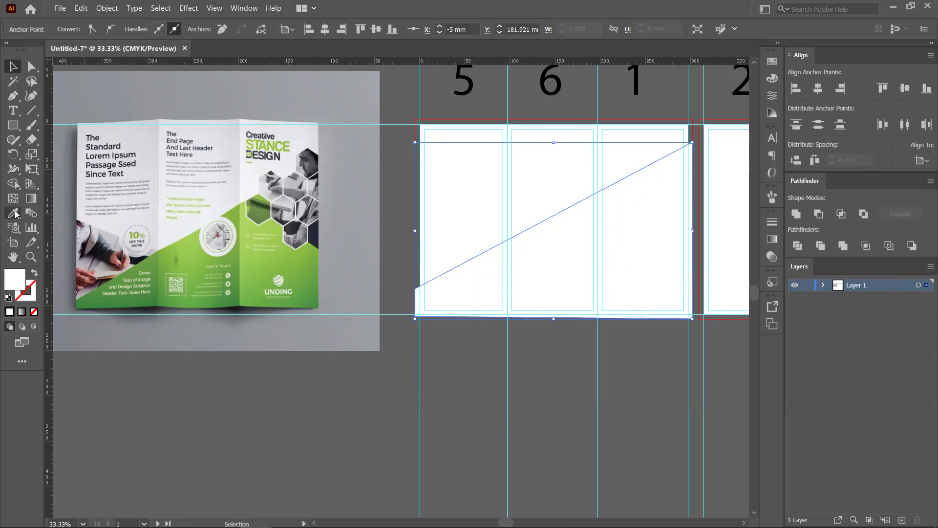
click(23, 313)
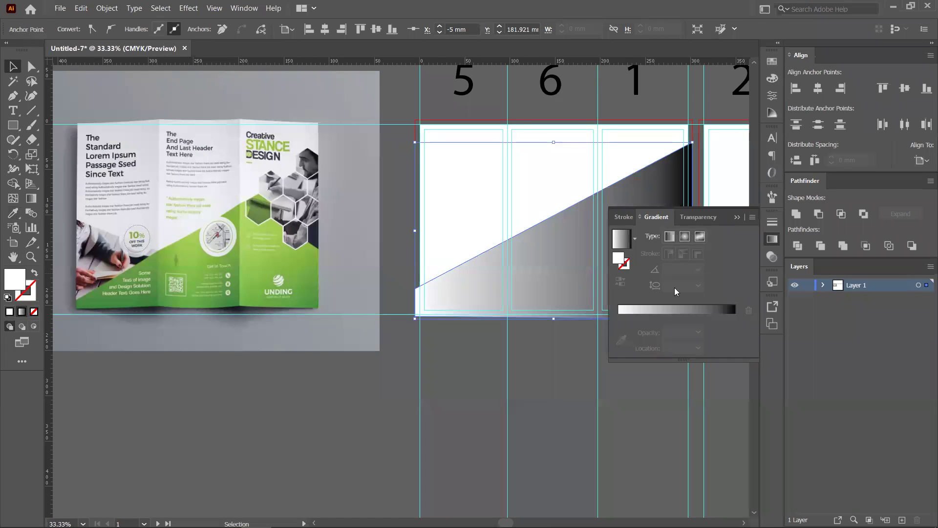
click(618, 333)
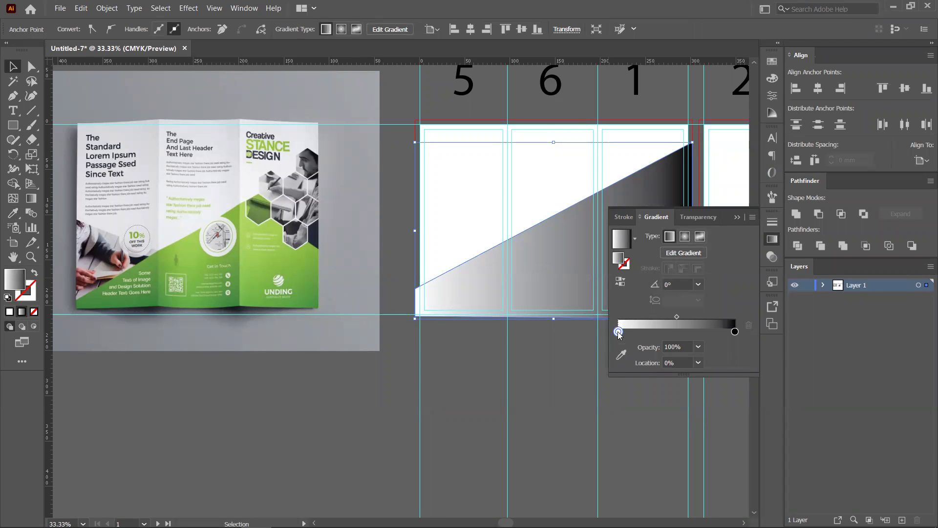
double_click(618, 332)
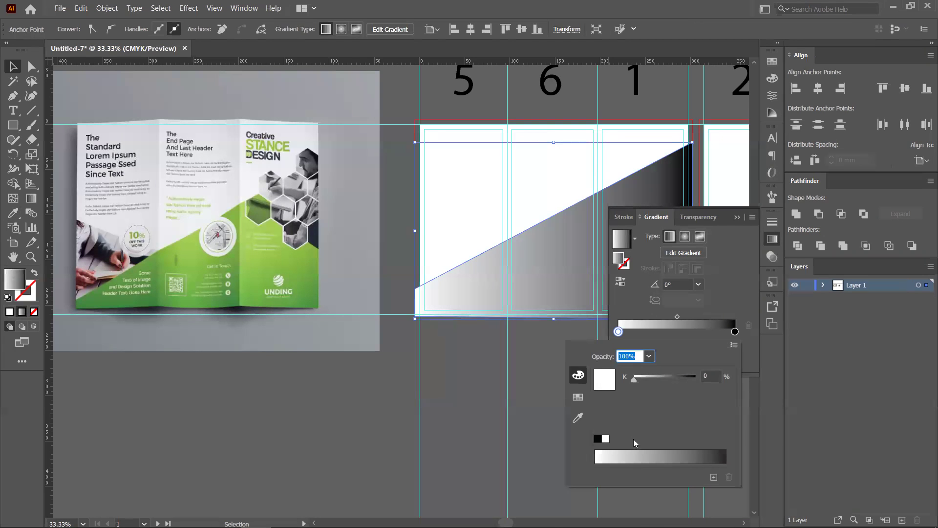
click(578, 418)
click(270, 233)
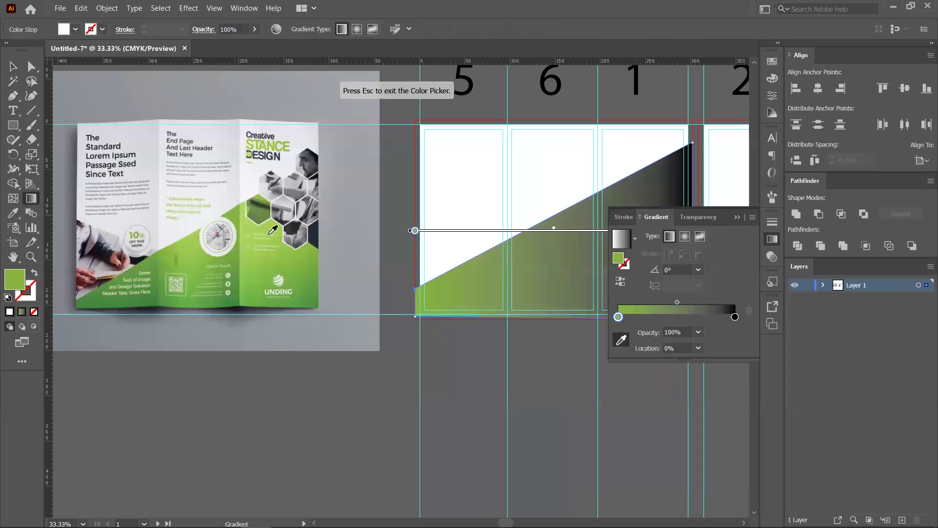
key(Escape)
- Set the gradient's end colour stop to a darker green sampled from the mockup's lower green area
click(736, 318)
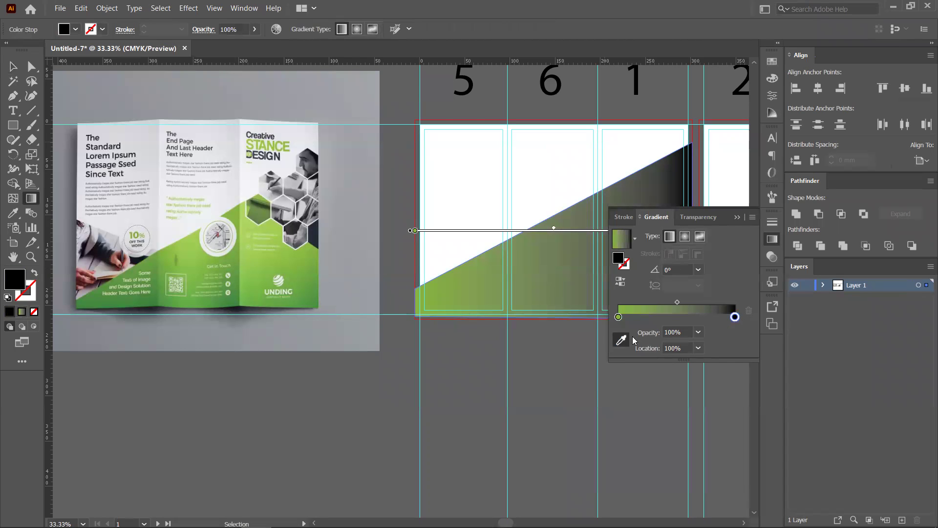
click(622, 340)
click(160, 287)
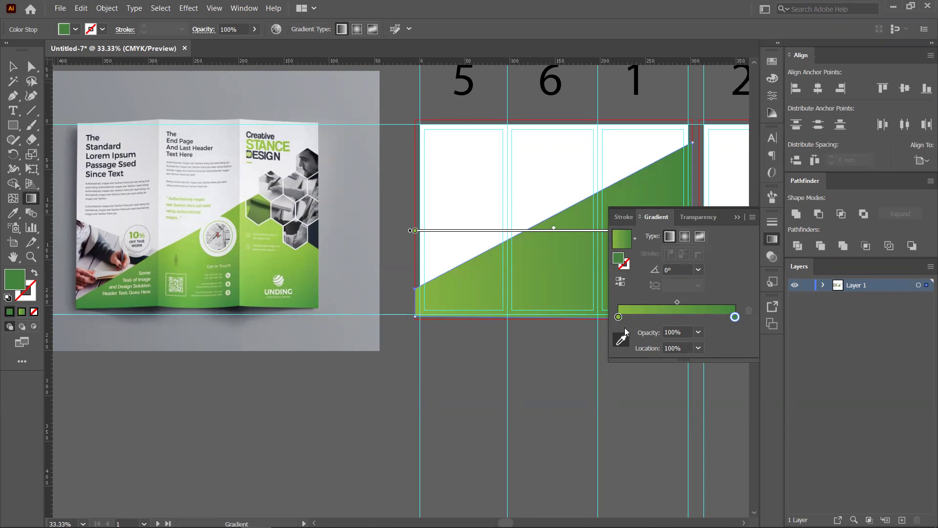
- Redirect the gradient almost straight down at about -87° and shift its midpoint to about 41%
drag(542, 160, 564, 331)
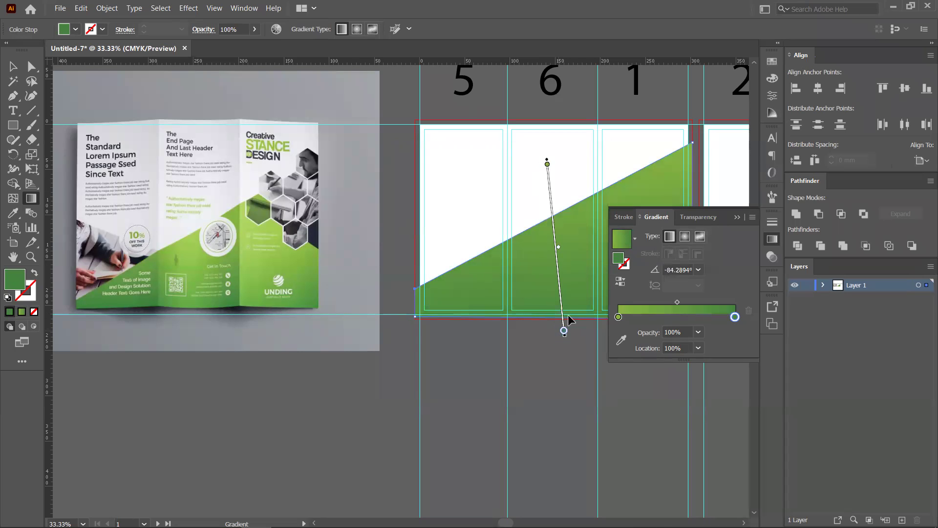
drag(616, 160, 561, 333)
drag(564, 149, 576, 372)
drag(677, 303, 666, 303)
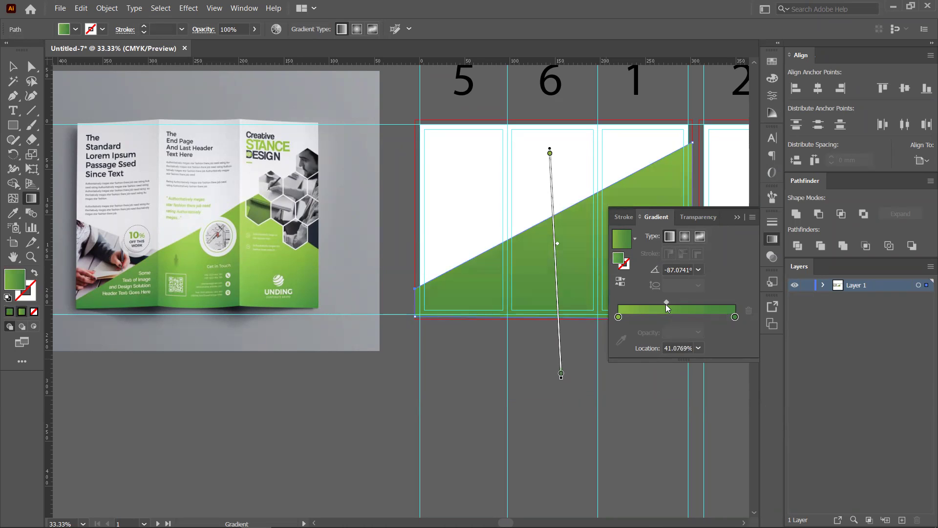
- Resample the gradient's starting stop as a lighter green from the mockup's middle panel and set the midpoint to about 41%
click(622, 317)
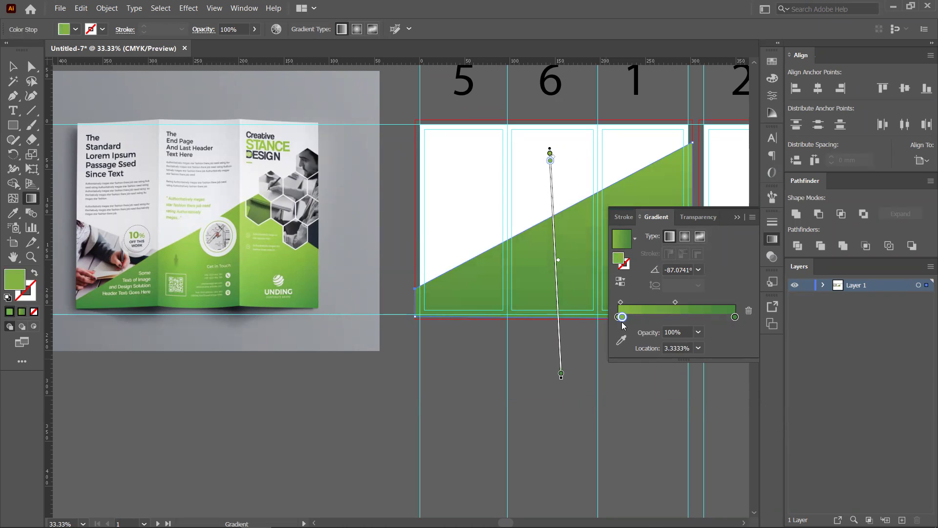
drag(622, 319, 624, 334)
click(622, 339)
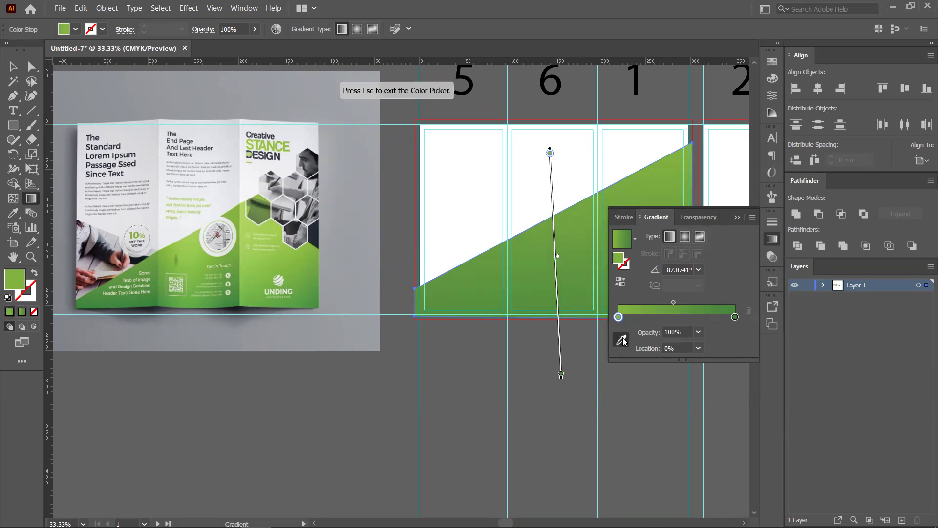
click(192, 237)
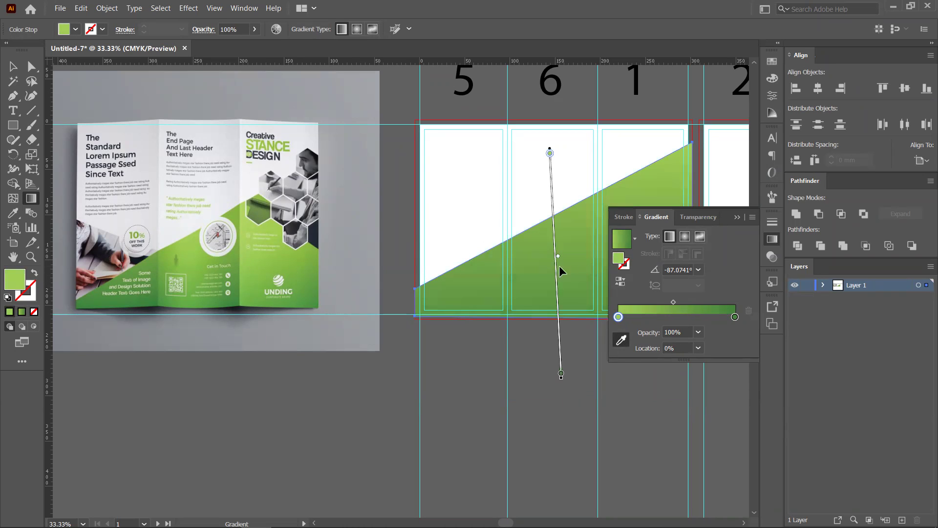
drag(673, 303, 666, 303)
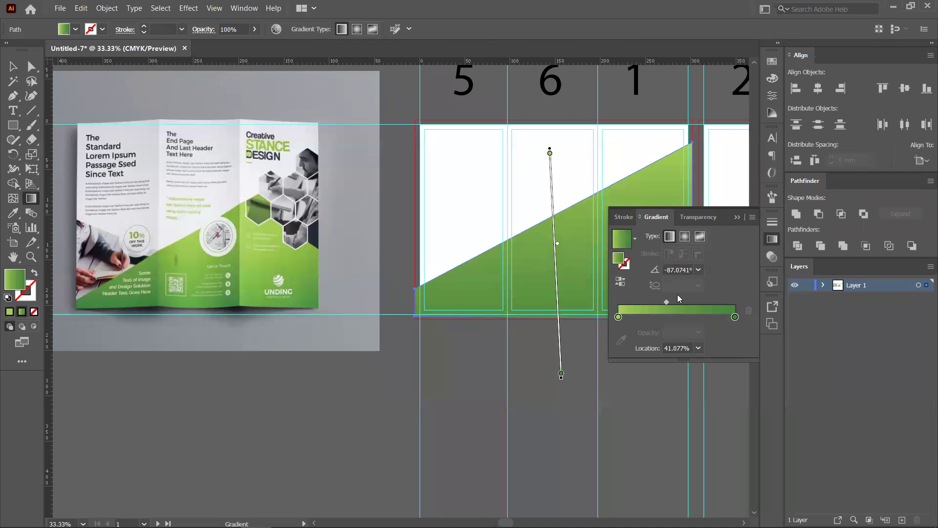
click(737, 217)
key(v)
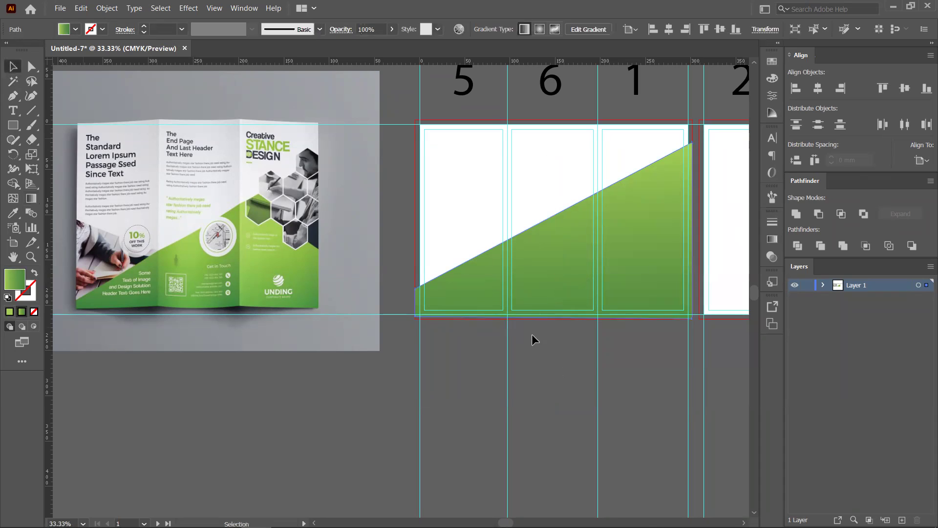
click(645, 342)
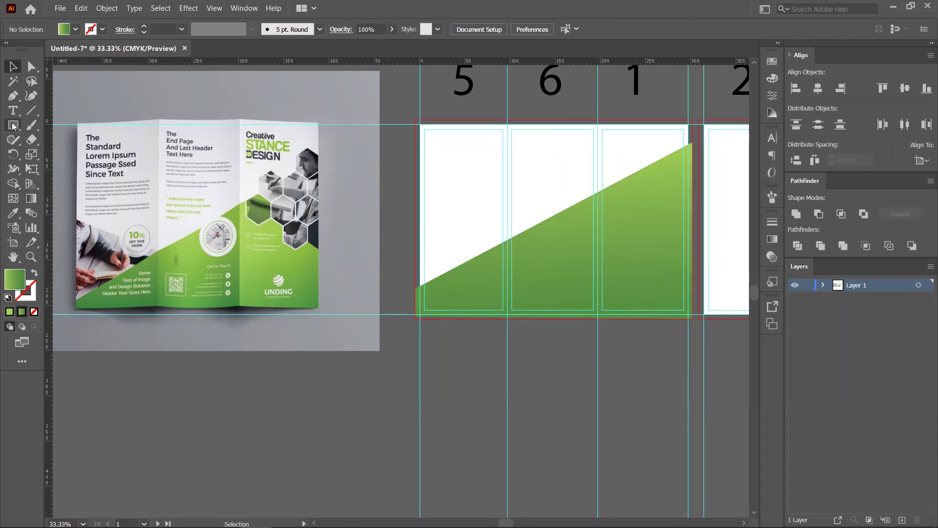
drag(13, 126, 64, 170)
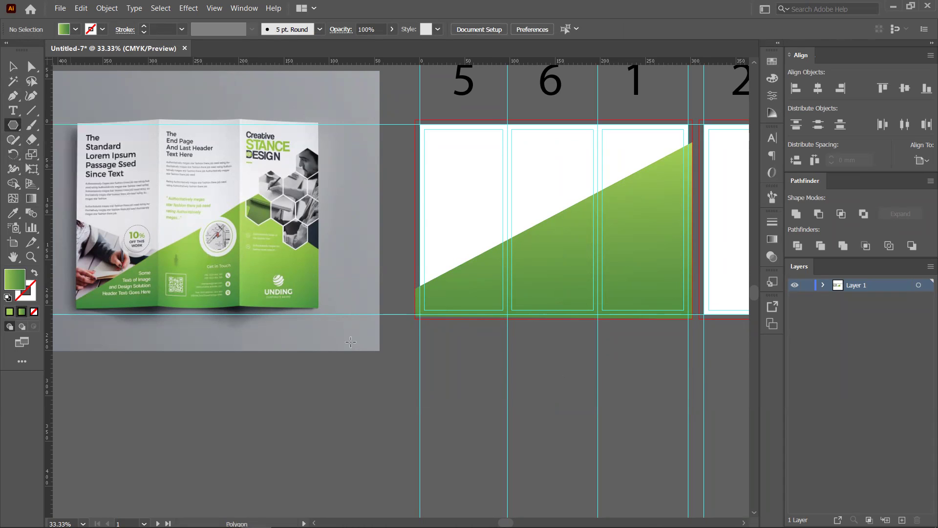
drag(315, 387, 338, 405)
click(12, 66)
drag(350, 360, 386, 407)
key(ctrl+z)
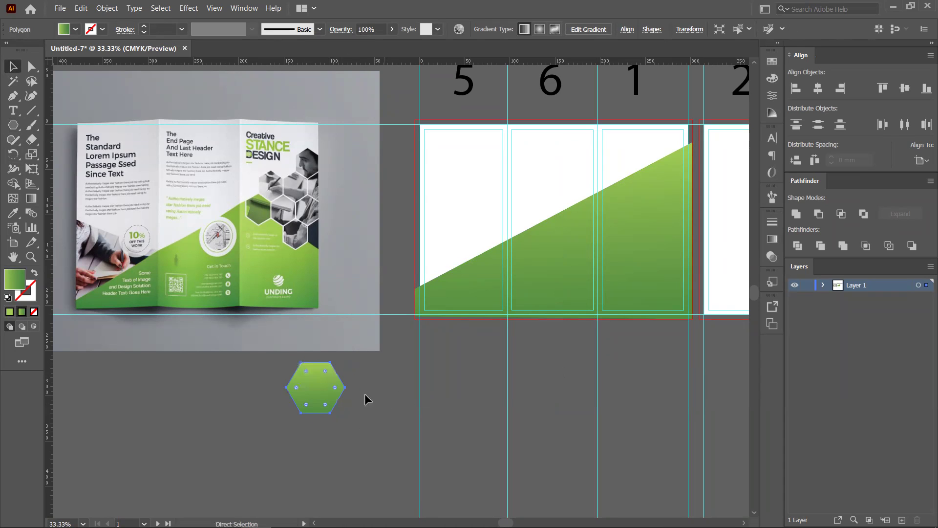
key(ctrl+z)
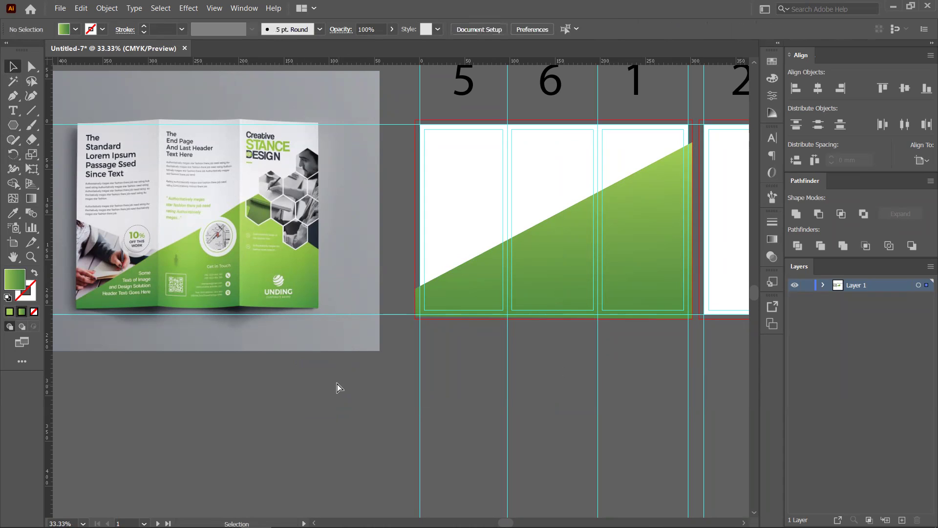
key(ctrl+shift+z)
drag(348, 360, 335, 422)
key(Delete)
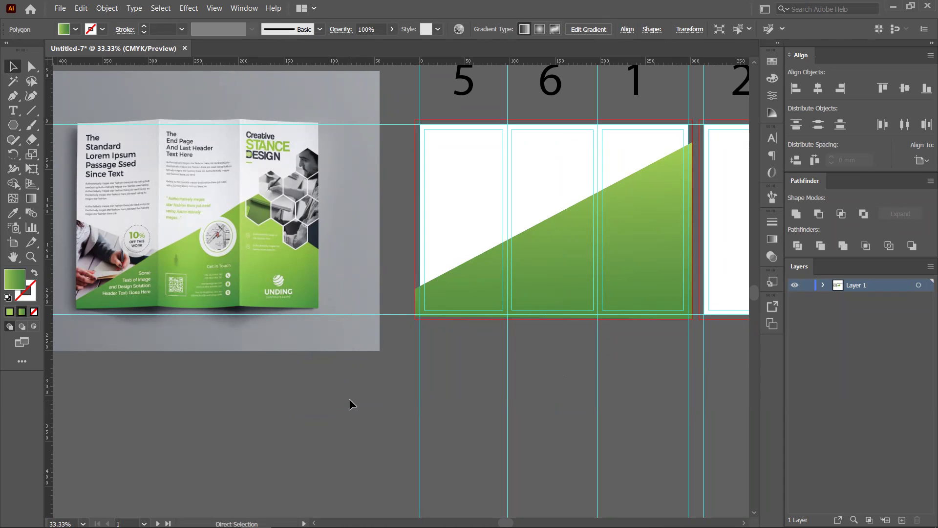
- Draw a hexagon with the Polygon tool below the mockup and rotate it upright so that one corner points straight up
click(13, 125)
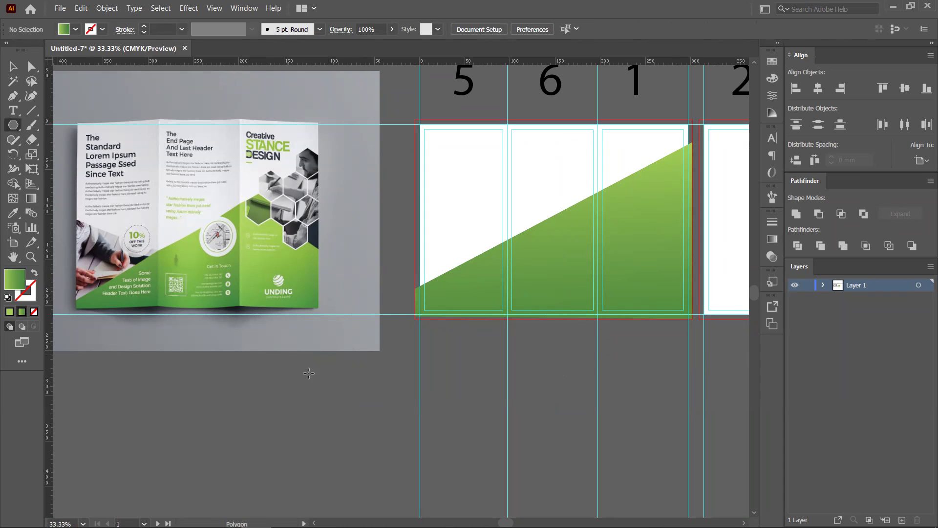
mouse_move(304, 372)
mouse_down()
mouse_move(376, 362)
mouse_move(355, 389)
mouse_move(334, 338)
mouse_move(343, 398)
mouse_up()
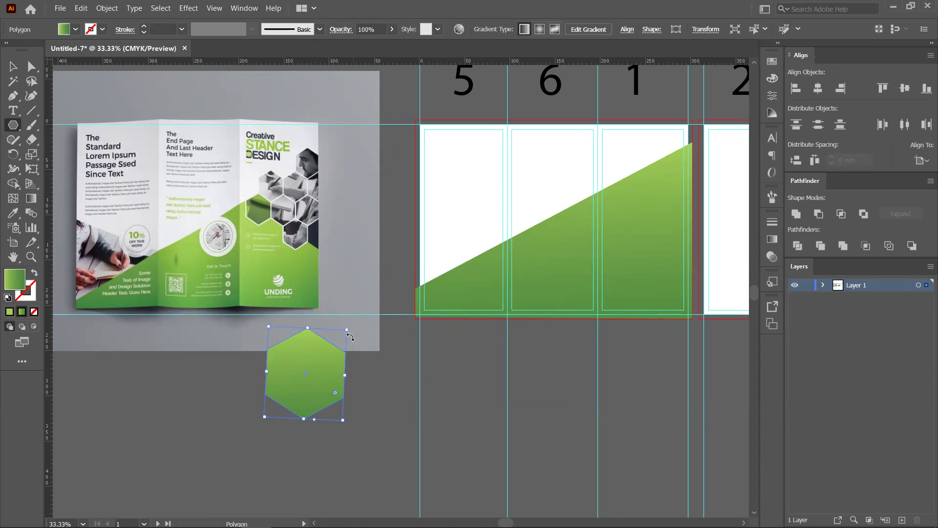
drag(350, 329, 358, 347)
scroll(340, 394, up, 1)
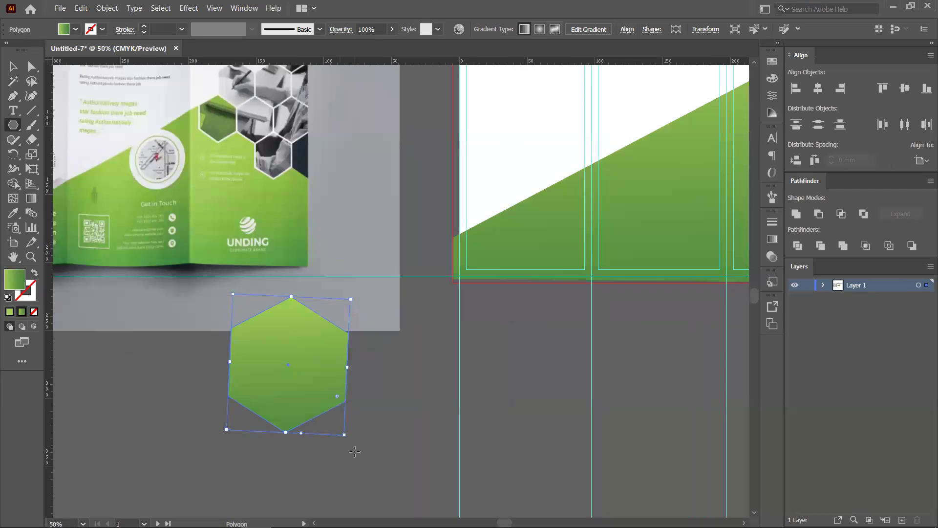
drag(350, 438, 352, 438)
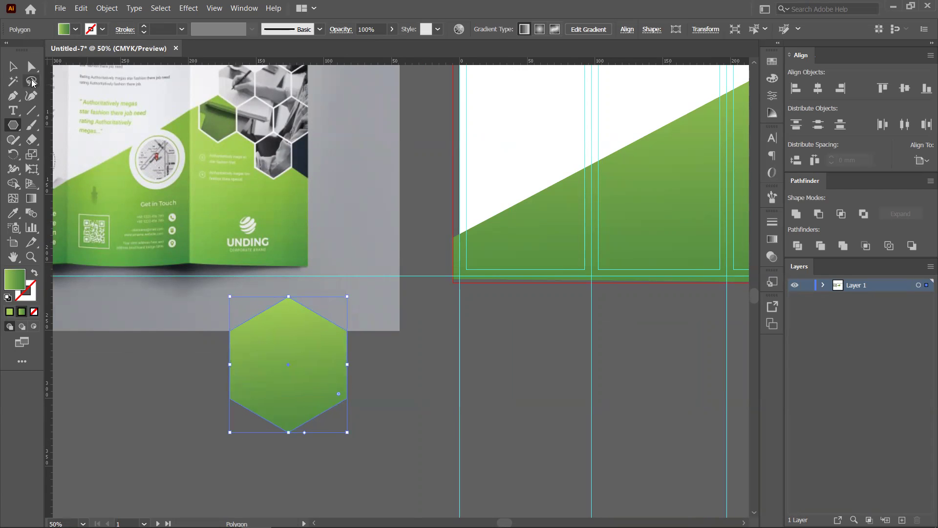
- Move the green hexagon over the cluster of hexagonal photos on the mockup's front cover
click(13, 66)
scroll(325, 377, down, 2)
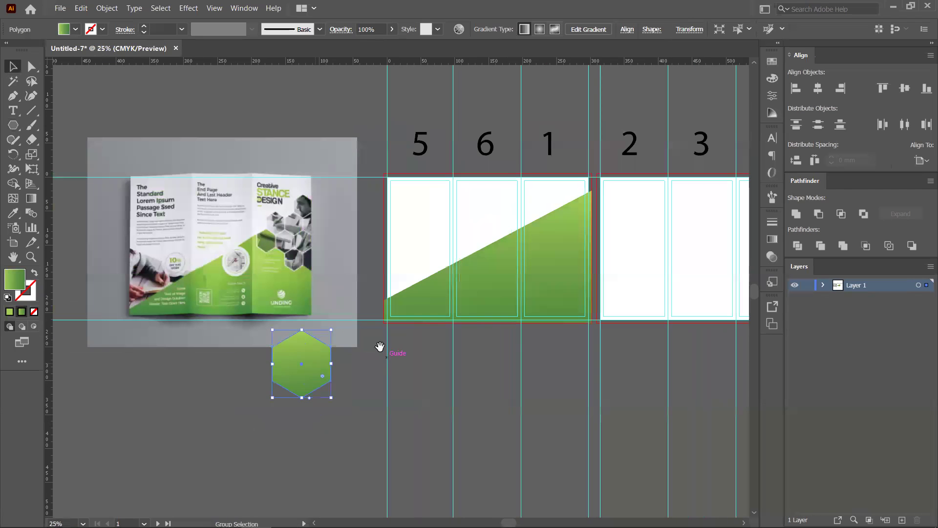
drag(288, 367, 285, 370)
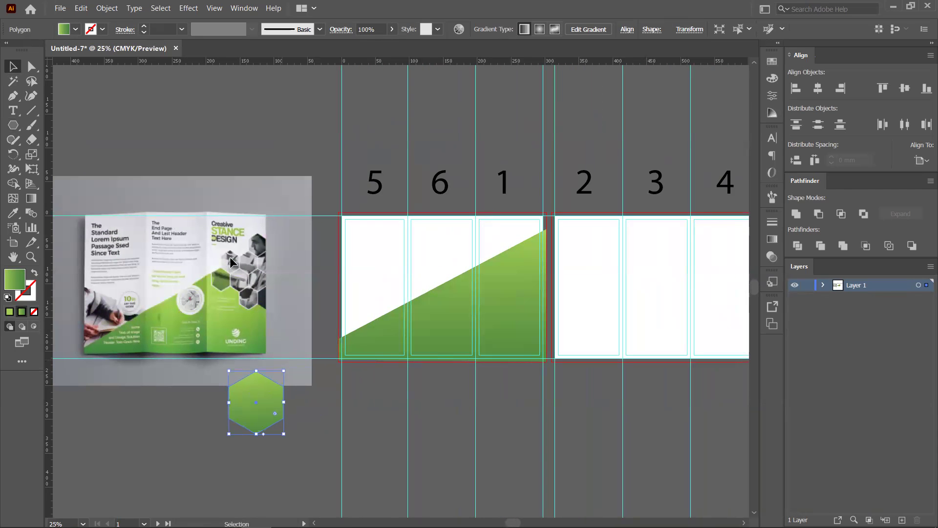
scroll(283, 379, up, 2)
drag(229, 421, 220, 190)
scroll(275, 326, up, 2)
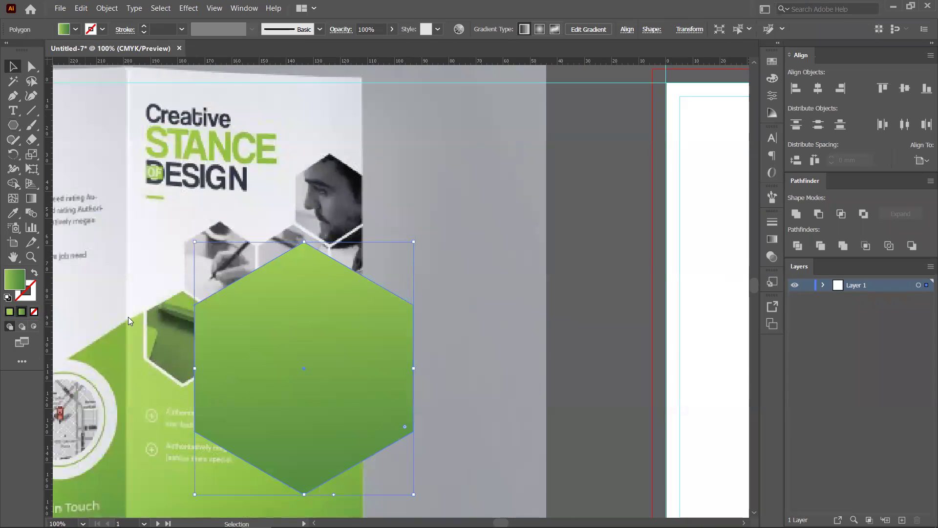
- Give the hexagon a solid green fill, C 41.57, M 0, Y 86.27, K 0, and shrink it to sit over the mockup's writing-hand photo hexagon
key(comma)
drag(417, 242, 323, 349)
key(ctrl+z)
drag(417, 241, 375, 312)
drag(318, 347, 249, 251)
mouse_move(287, 213)
mouse_down()
mouse_move(274, 230)
mouse_move(297, 223)
mouse_up()
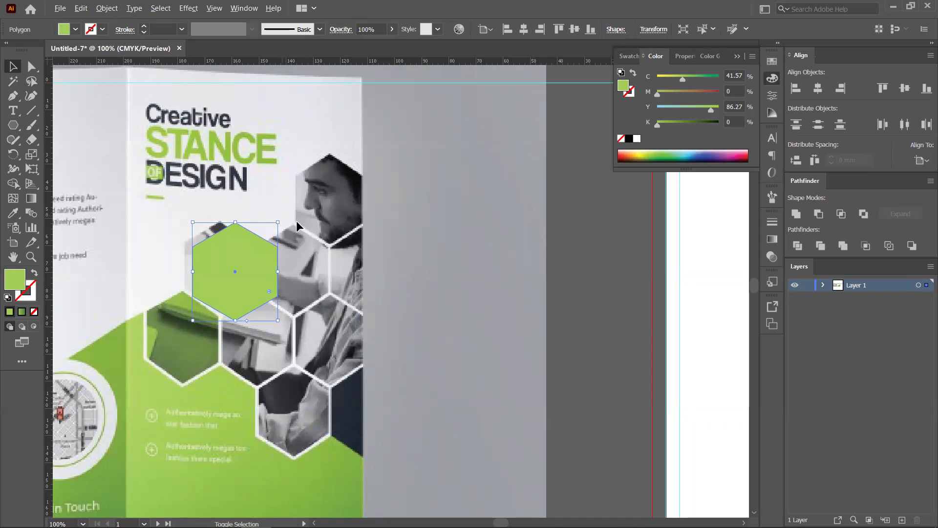
drag(255, 266, 241, 258)
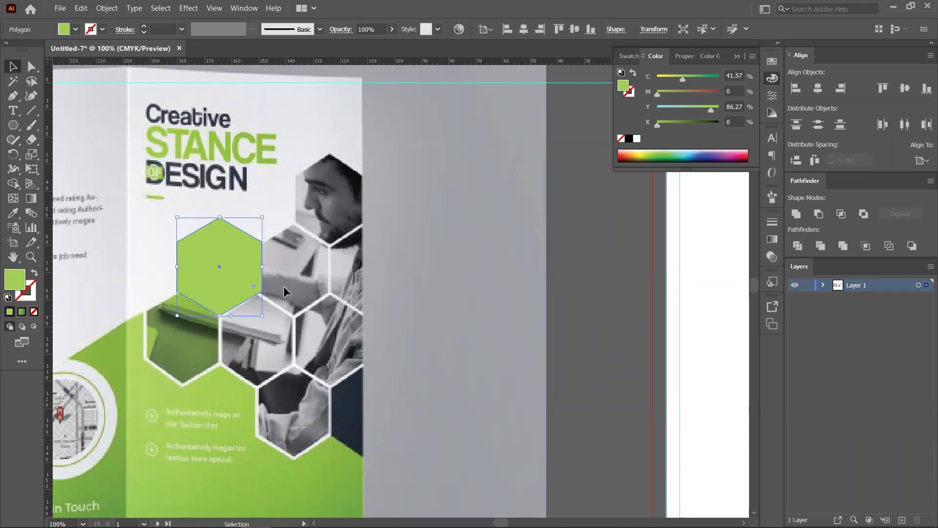
- Move the green hexagon from the mockup onto panel 1 and enlarge it to about 66 mm wide
drag(248, 277, 300, 304)
scroll(300, 303, up, 2)
scroll(300, 307, down, 3)
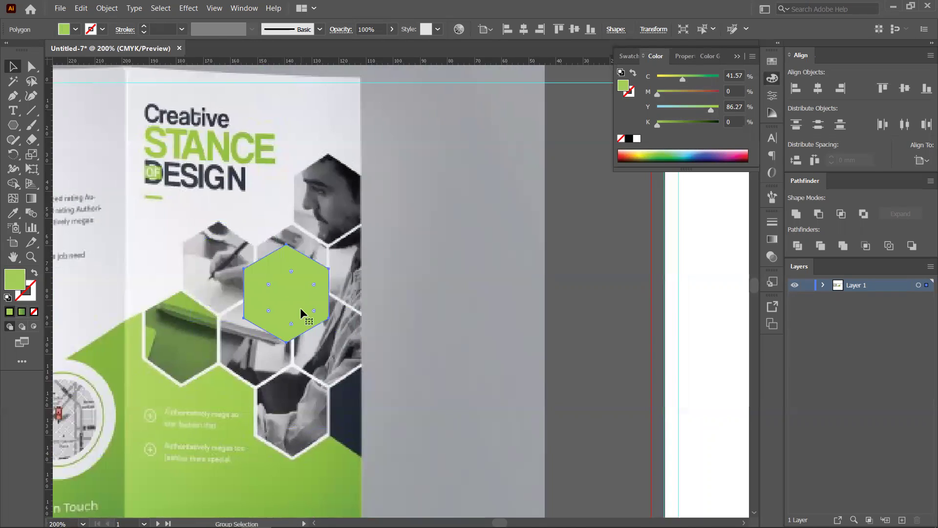
drag(324, 332, 367, 371)
scroll(418, 360, down, 2)
scroll(279, 340, right, 4)
drag(147, 319, 505, 294)
key(ctrl+plus)
key(ctrl+plus)
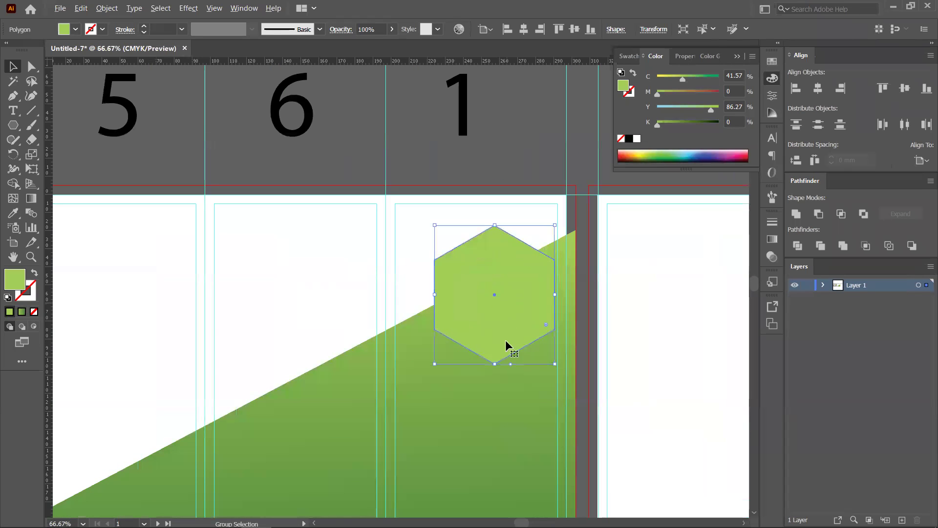
- Move the green hexagon aside from panel 1 to the upper part of panel 6
key(ctrl+minus)
key(ctrl+minus)
key(ctrl+minus)
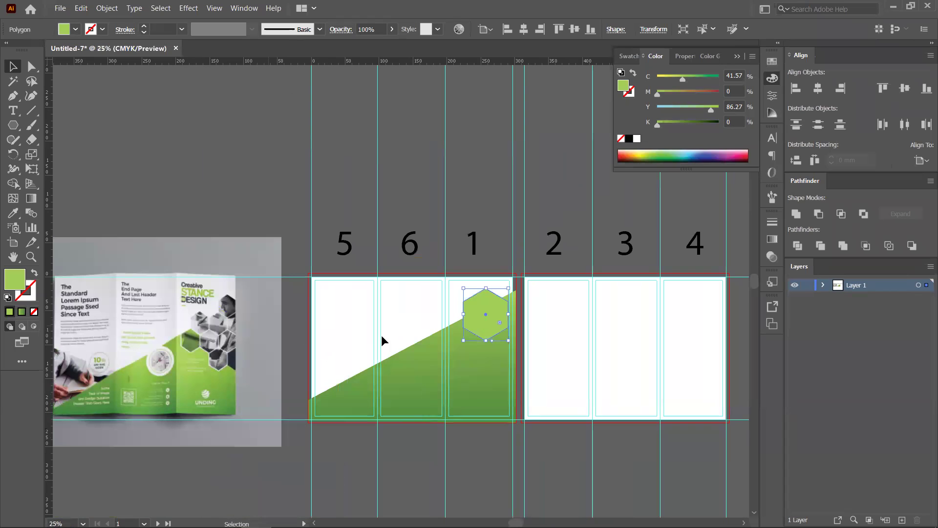
key(ctrl+shift+b)
drag(464, 346, 358, 325)
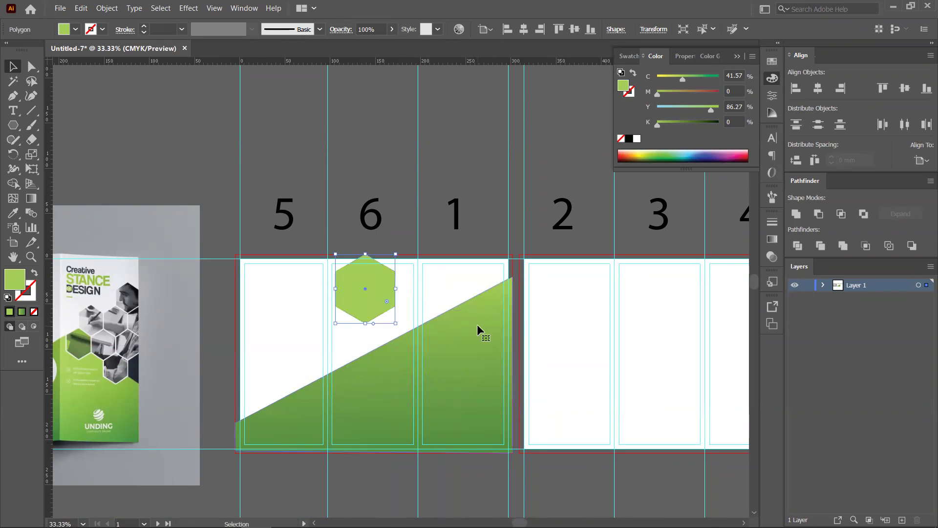
- Lower the upper-right corner anchor of the green diagonal background to a little over a third of the way down panel 1
click(477, 324)
scroll(516, 310, up, 2)
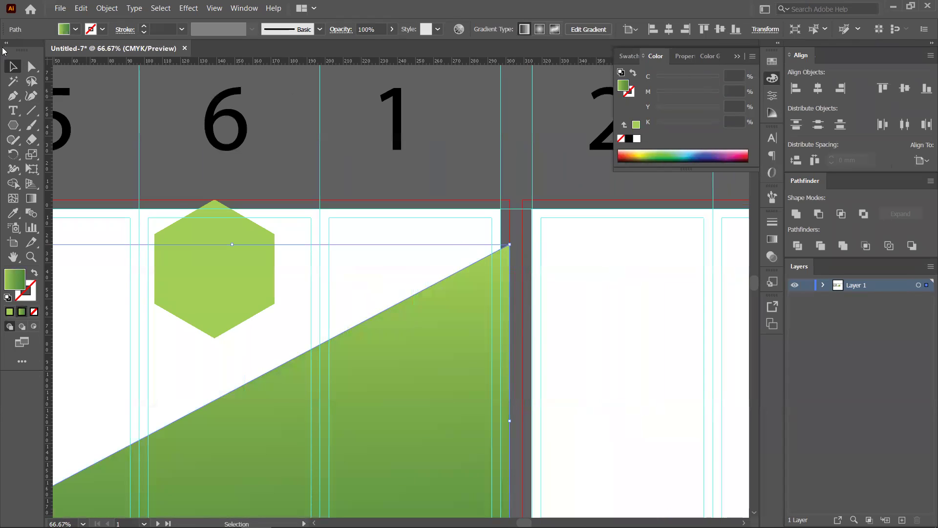
click(28, 69)
drag(509, 245, 511, 244)
key(ctrl+z)
key(ctrl+z)
key(ctrl+z)
key(Down)
key(Down)
key(Down)
key(Down)
key(Down)
key(Down)
key(Down)
key(Down)
key(Down)
key(Down)
key(Down)
key(Down)
key(Down)
key(Down)
key(Down)
key(Down)
key(Down)
key(Down)
key(Down)
key(Down)
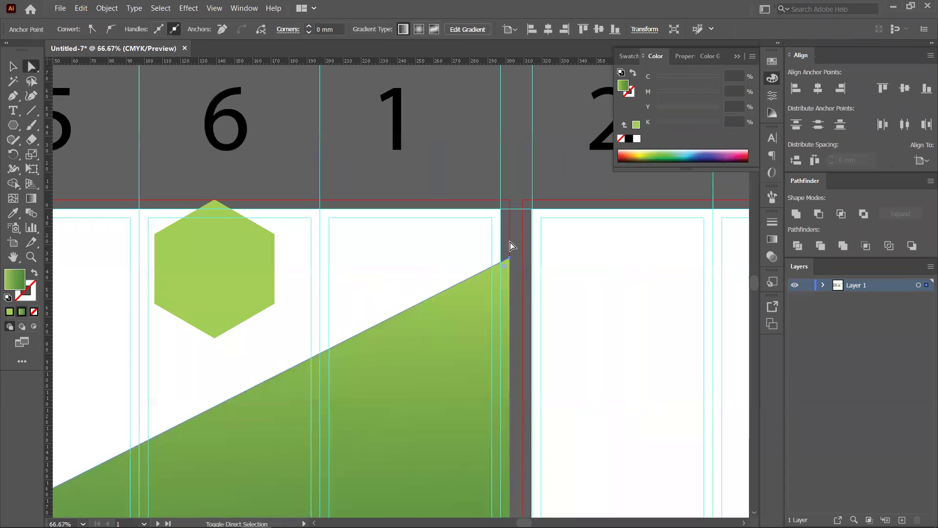
key(Down)
key(Down)
key(Down)
key(Down)
key(Down)
key(Down)
key(Down)
key(Down)
key(Down)
key(Down)
key(Down)
key(Down)
key(Down)
key(Down)
key(Down)
key(Down)
key(Down)
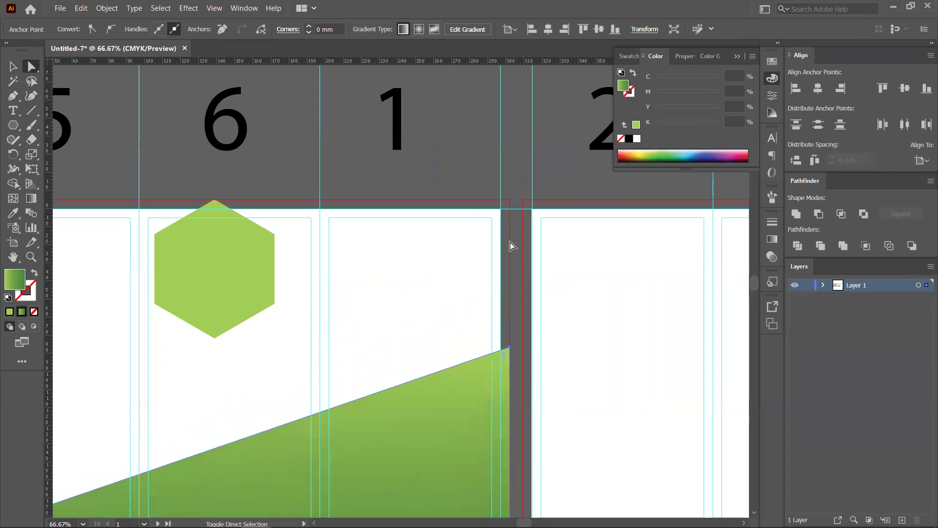
- Move the hexagon back onto panel 1 so that it straddles the diagonal edge of the green background
key(v)
click(238, 245)
drag(254, 283, 470, 382)
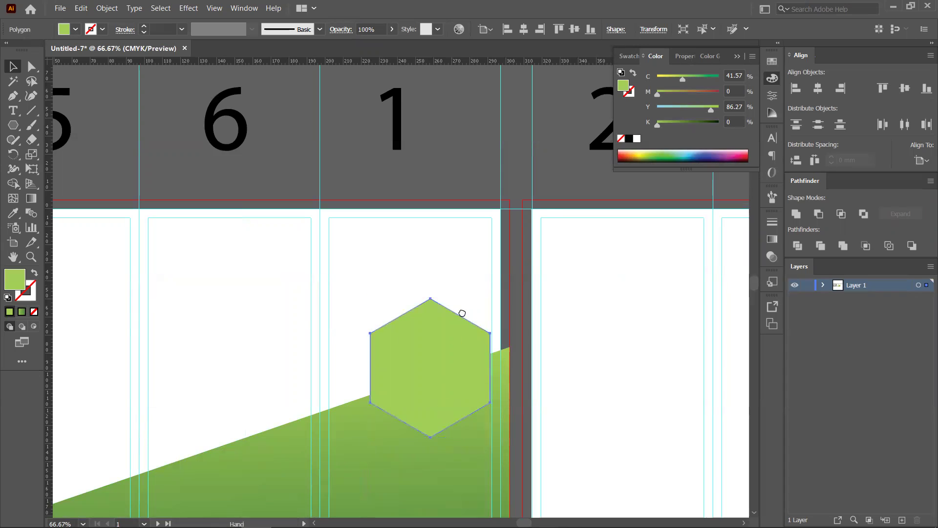
scroll(435, 293, down, 5)
scroll(435, 293, left, 1)
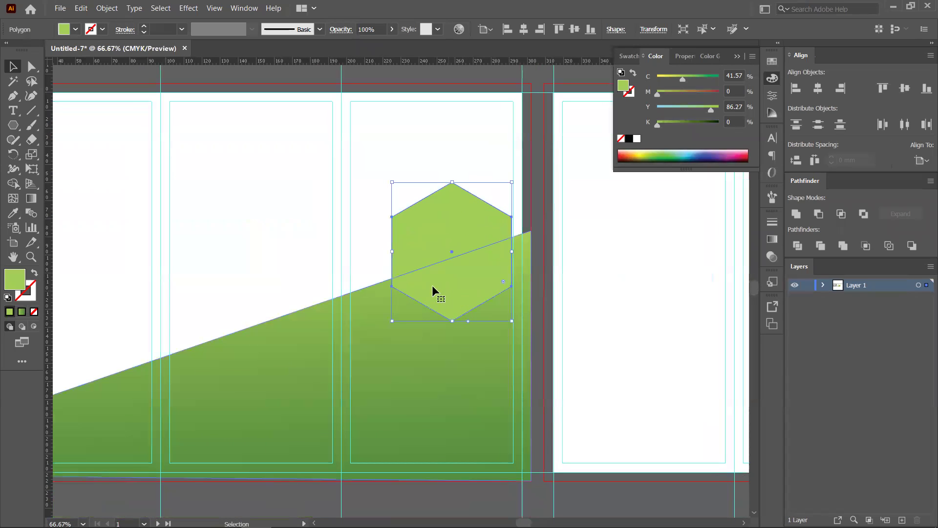
- Recolor the hexagon light blue, C 36.08, M 0, Y 4.71, K 0, and duplicate it to its lower left with a narrow gap
click(680, 151)
drag(470, 268, 407, 382)
scroll(408, 382, up, 2)
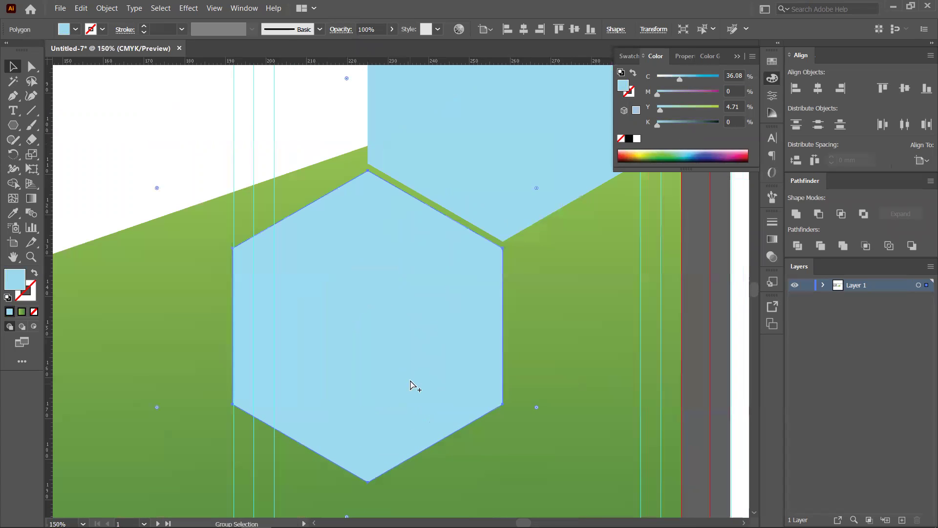
drag(503, 171, 475, 224)
scroll(417, 316, right, 5)
drag(204, 352, 479, 308)
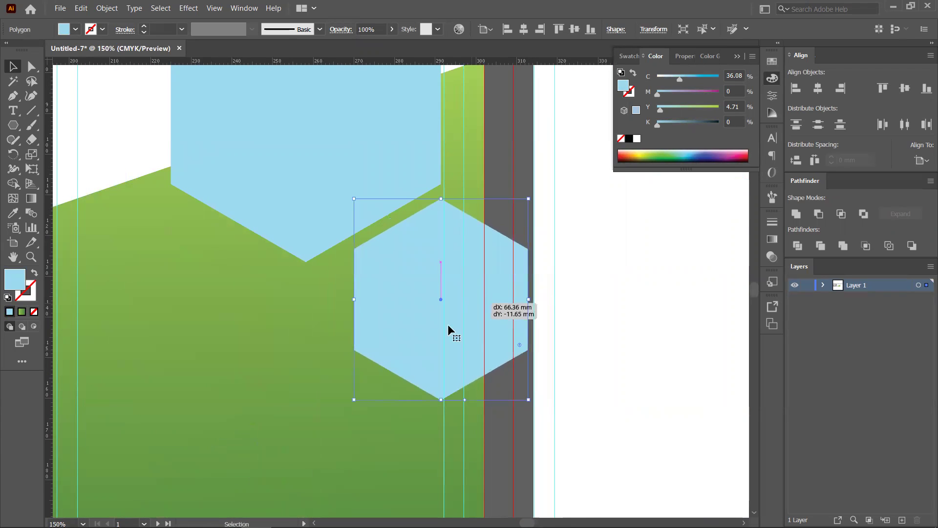
key(ctrl+z)
key(ctrl+z)
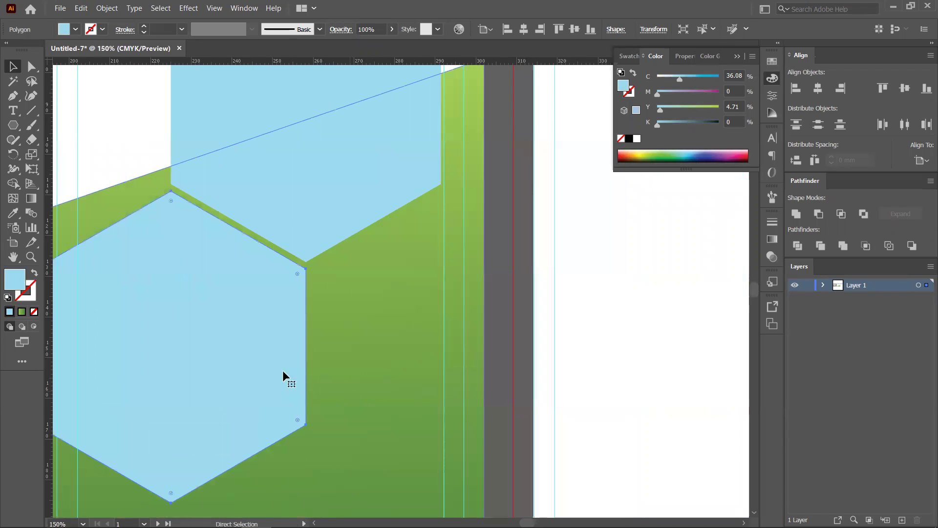
- Move the duplicate hexagon to the lower right of the first one, leaving a narrow gap between their slanted edges
drag(200, 313, 469, 324)
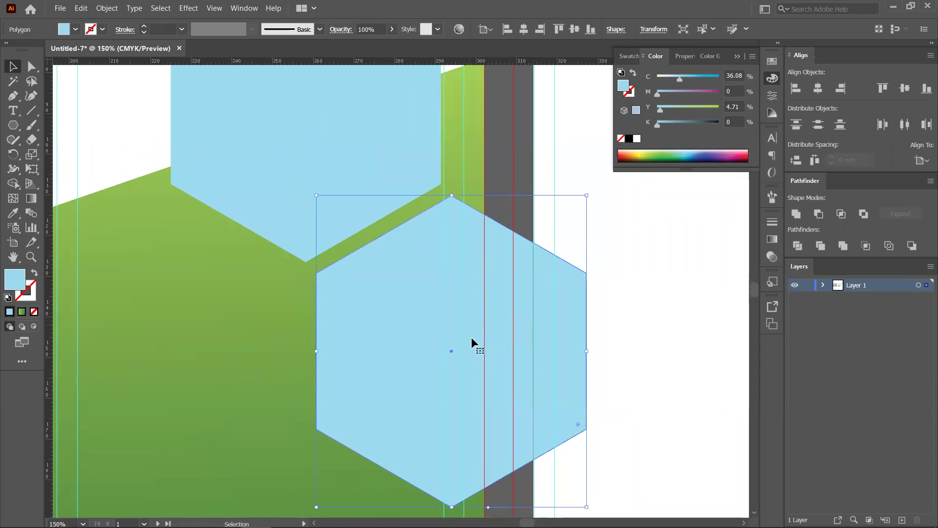
scroll(438, 250, up, 1)
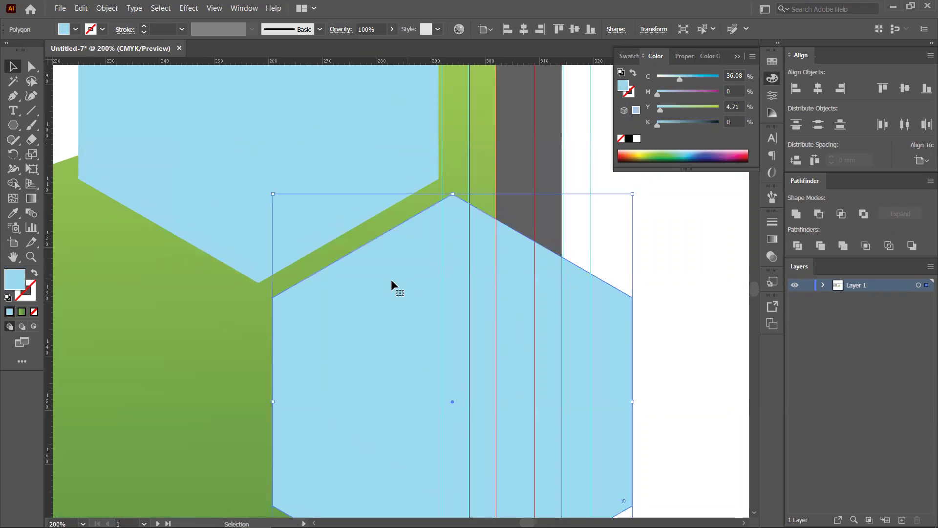
scroll(392, 281, up, 1)
drag(393, 262, 388, 262)
scroll(426, 264, down, 3)
drag(498, 258, 416, 351)
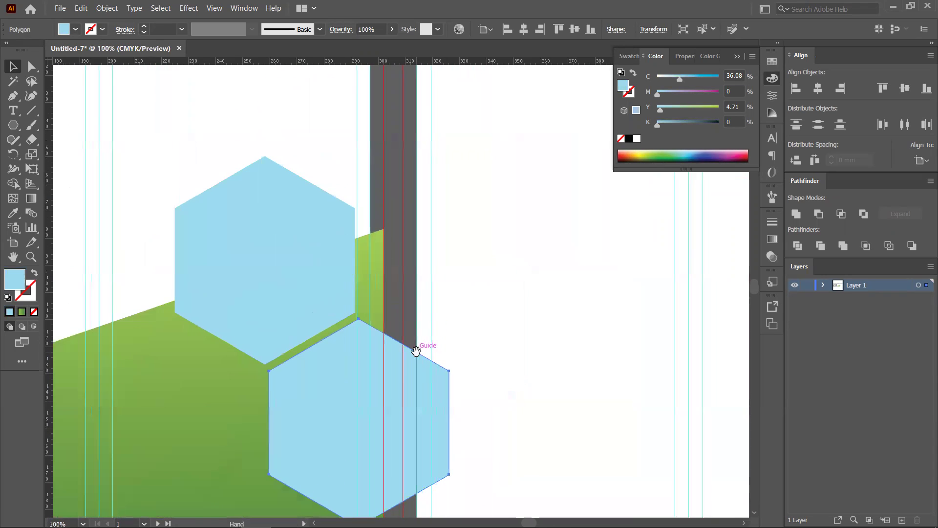
- Duplicate the lower hexagon to its upper right beside the first one and shift all three hexagons left across panel 1
drag(337, 394, 433, 234)
shift+click(318, 301)
shift+click(332, 408)
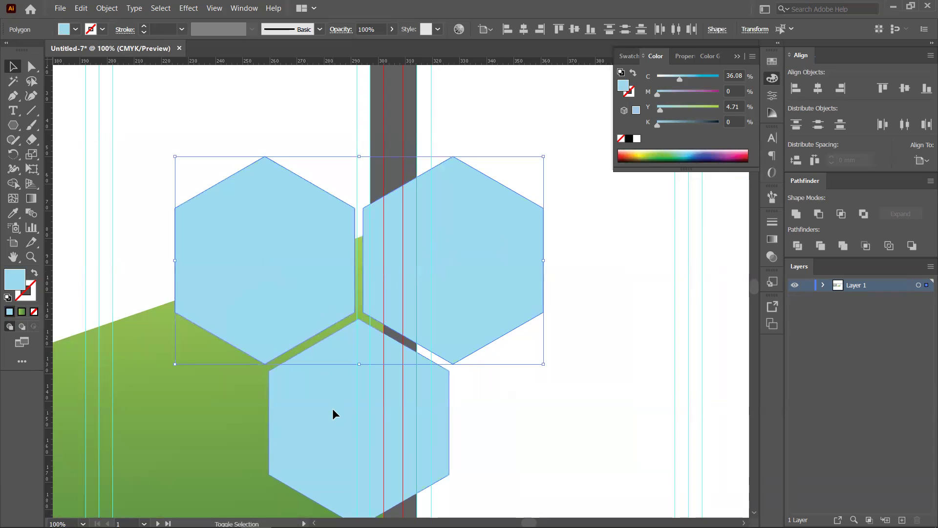
drag(341, 393, 293, 388)
scroll(389, 305, up, 2)
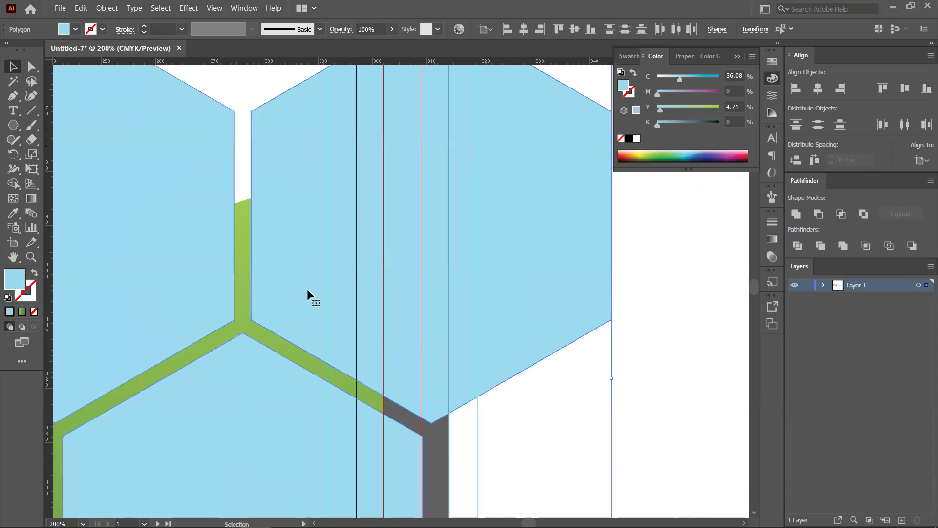
- Fine-tune the position of the cluster's right hexagon so that the gaps to its two neighbors match
click(536, 421)
scroll(468, 398, up, 3)
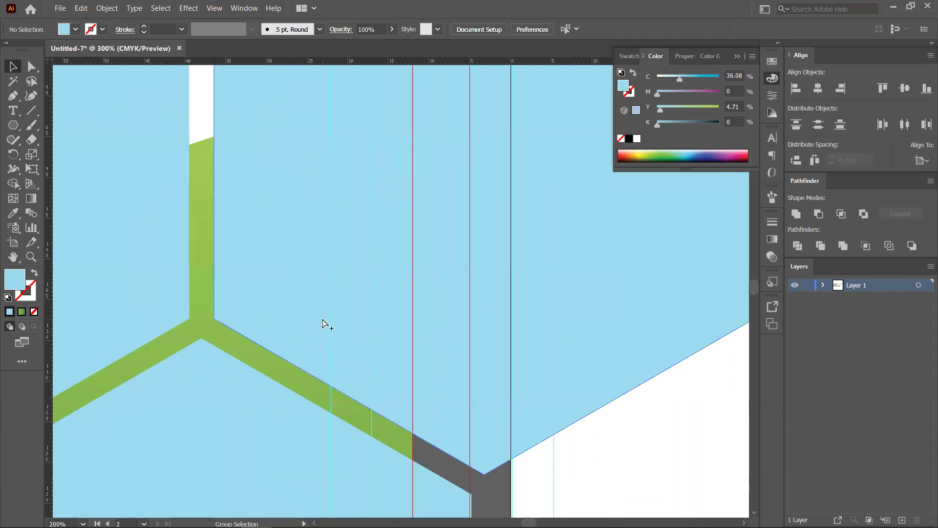
drag(315, 283, 306, 251)
scroll(306, 252, down, 4)
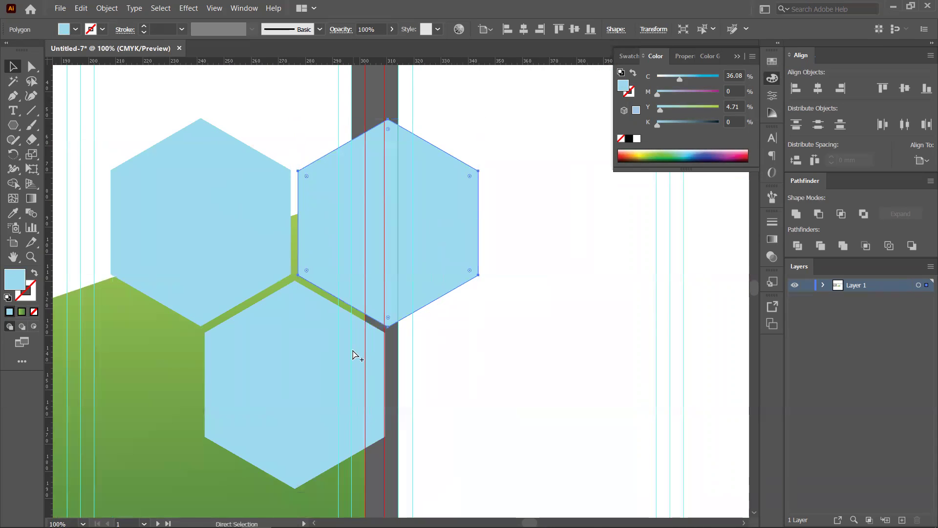
scroll(356, 352, down, 3)
scroll(430, 341, left, 3)
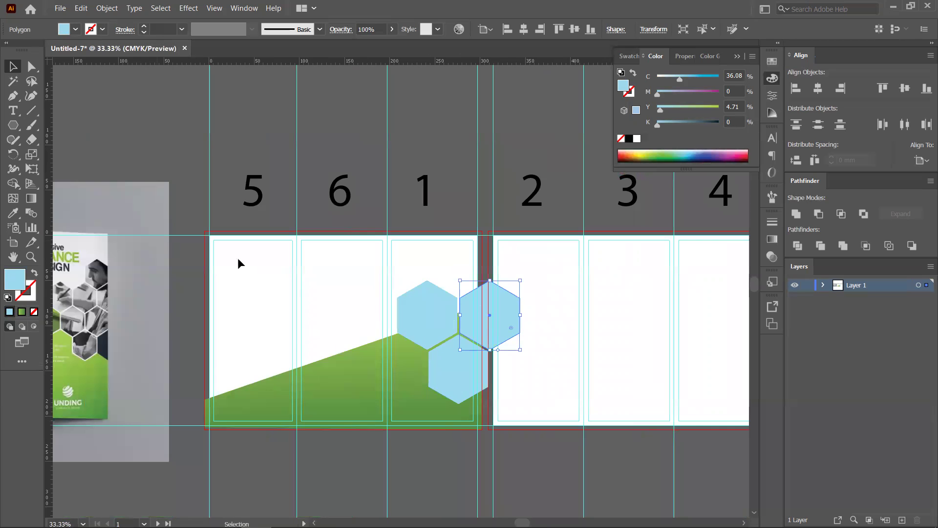
- Duplicate a hexagon above the cluster, shrink it to about 30 mm wide and fit it into the notch between the two upper hexagons
scroll(484, 402, up, 2)
drag(448, 411, 459, 230)
scroll(458, 229, up, 3)
scroll(460, 235, down, 2)
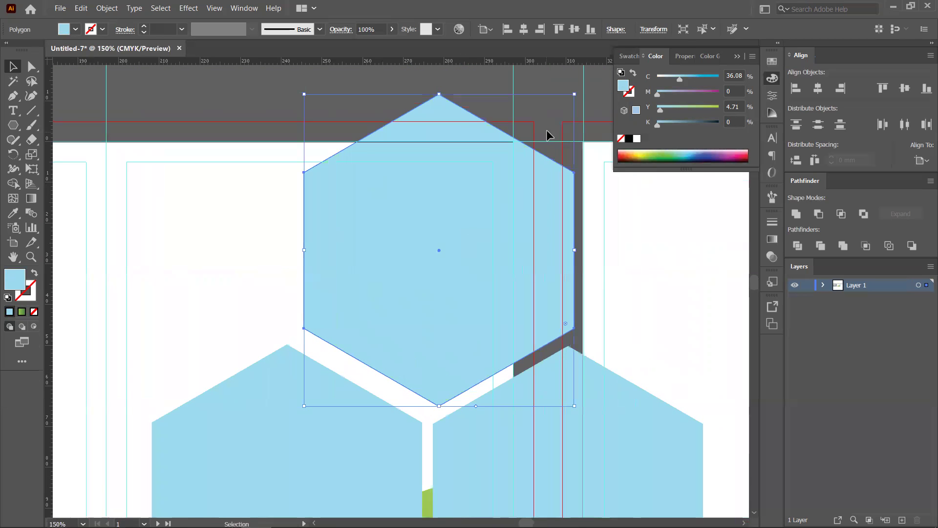
drag(577, 93, 534, 183)
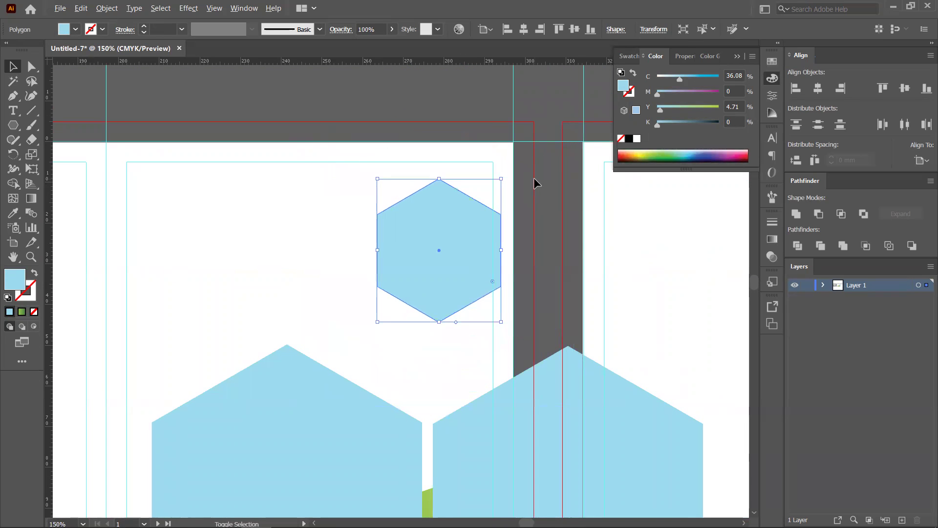
drag(441, 318, 448, 350)
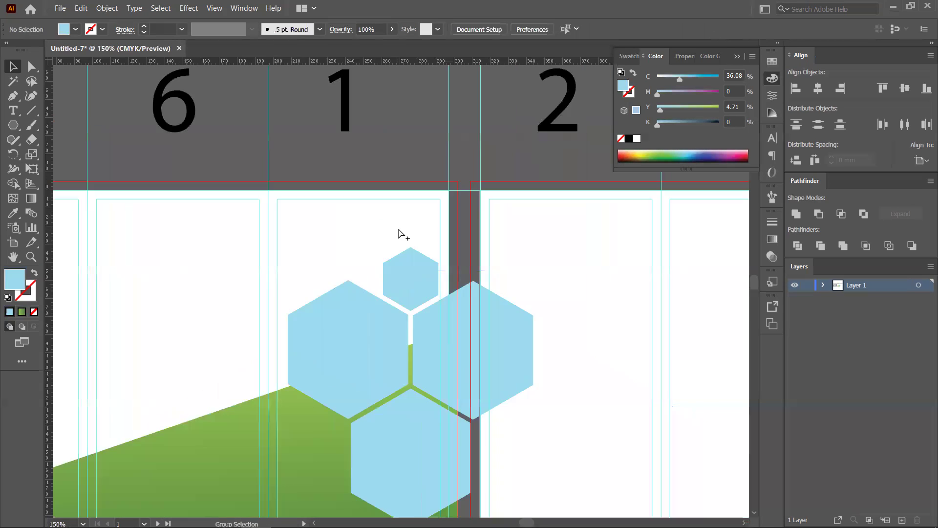
- Draw a light blue triangle with the Pen tool from the bleed corner of panel 5, about 78 mm down and across into panel 6
scroll(404, 234, down, 7)
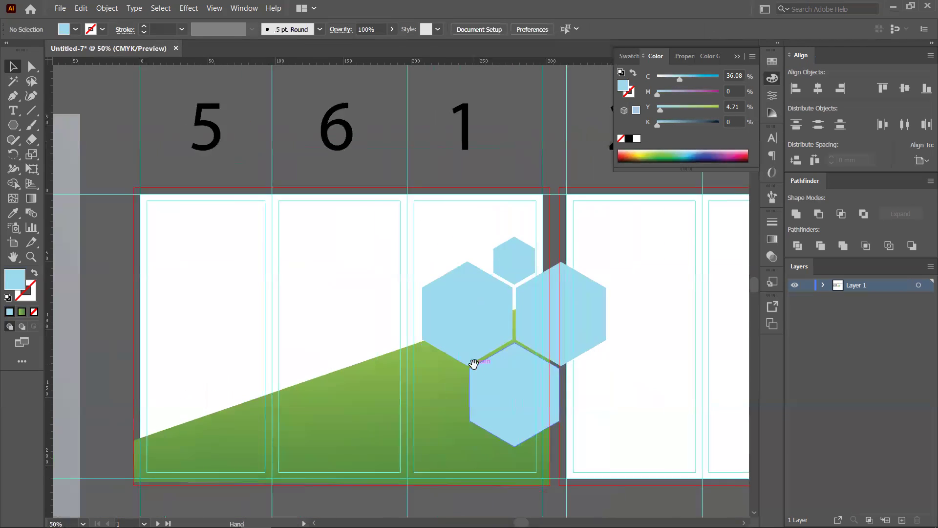
scroll(402, 344, up, 3)
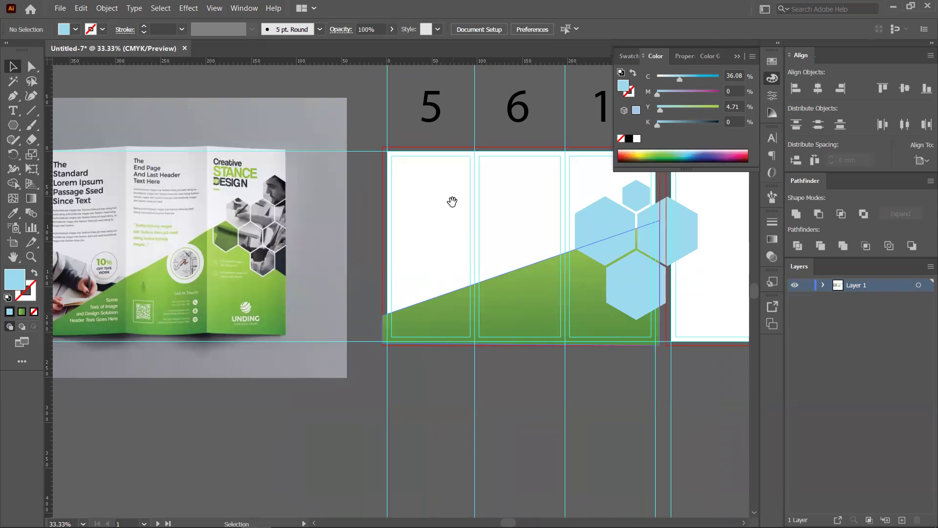
drag(450, 201, 417, 264)
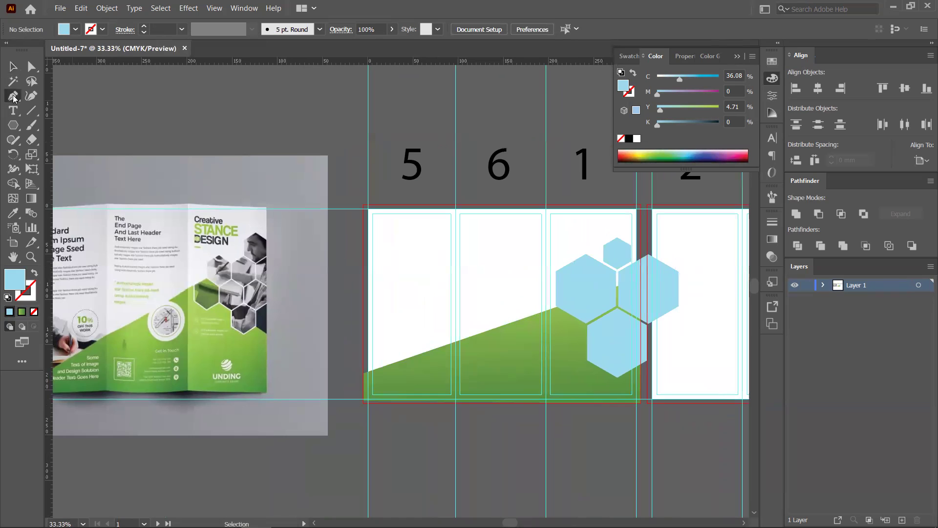
scroll(391, 239, up, 2)
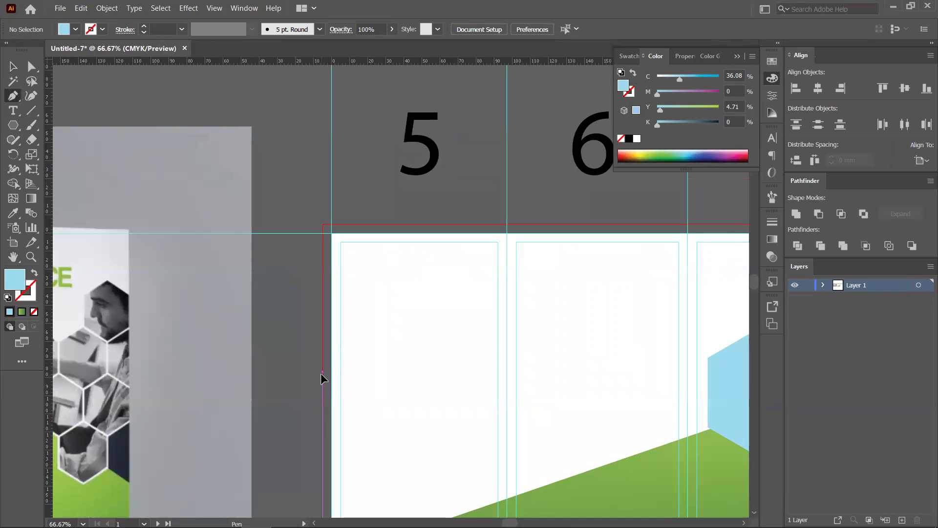
click(322, 224)
click(609, 224)
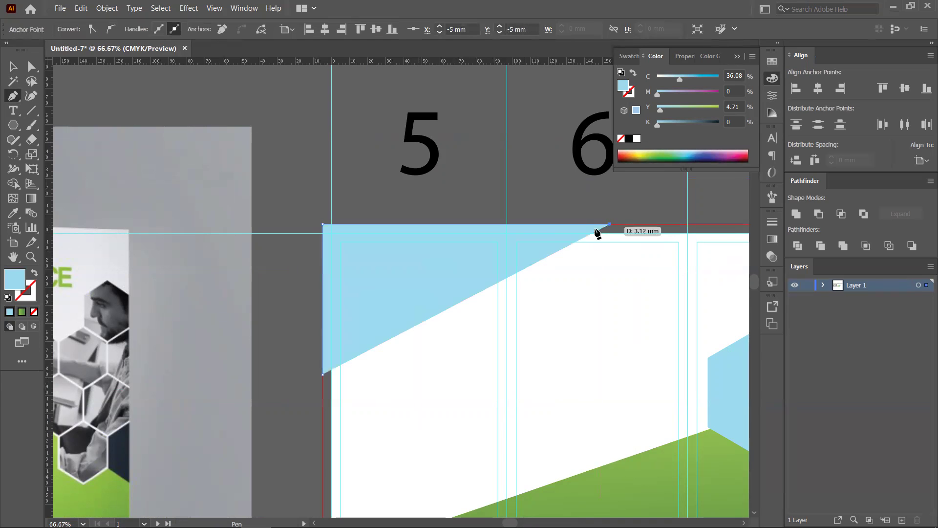
click(322, 374)
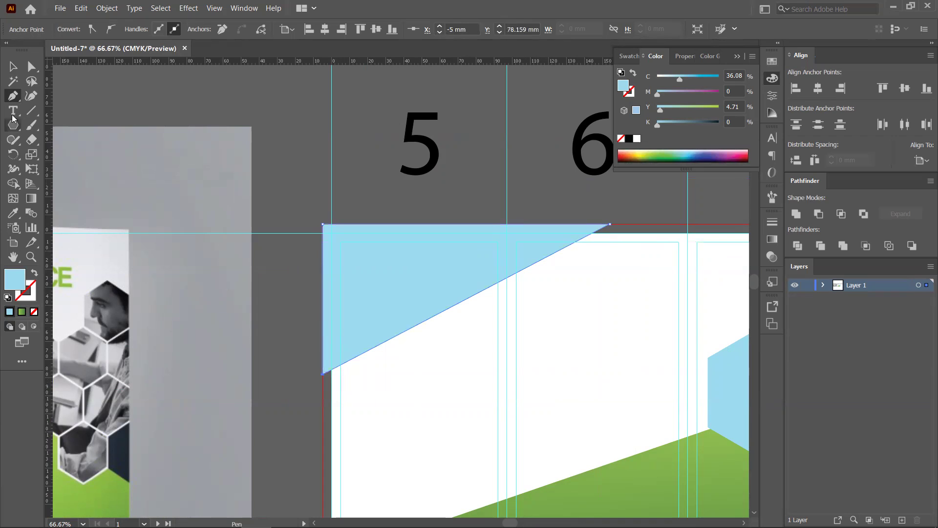
ctrl+click(310, 203)
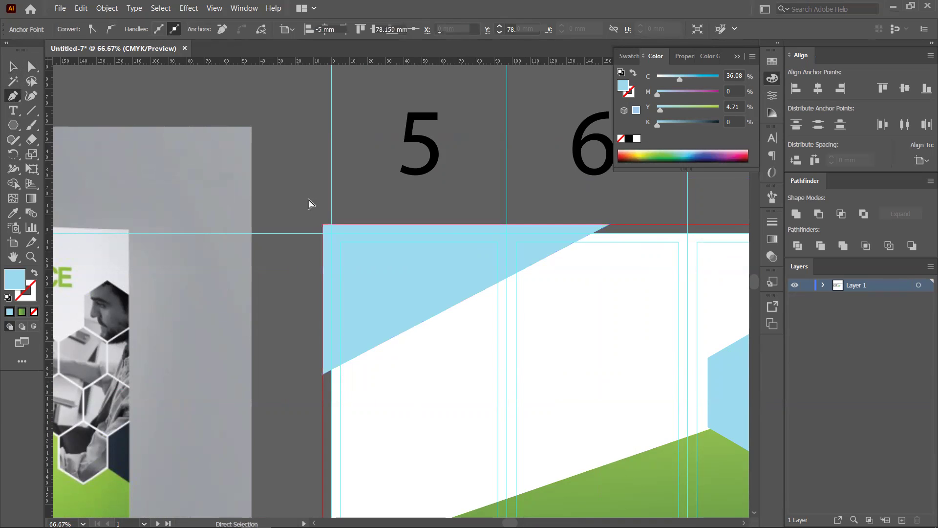
- Draw a second light blue triangle with the Pen tool between two points on panels 5–6's upper bleed edge and panel 5's outer bleed, about 79.5 mm down
click(659, 224)
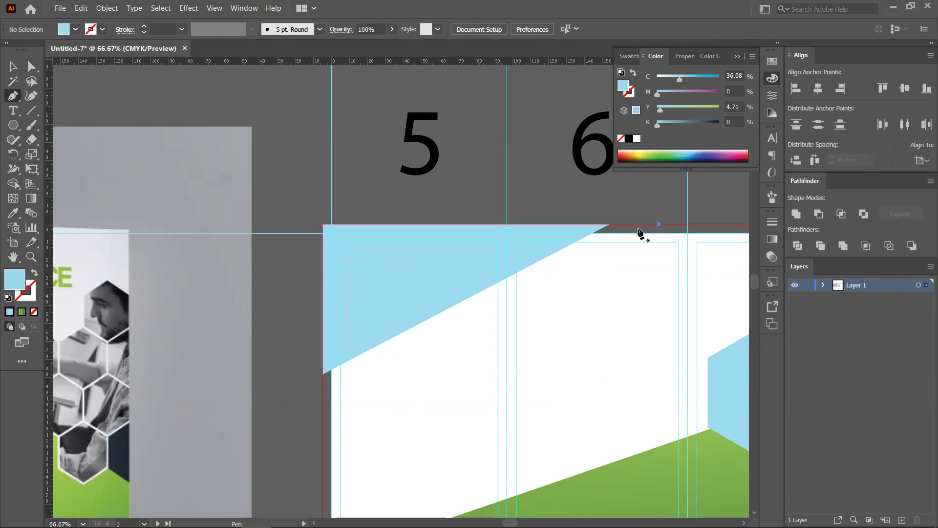
click(483, 226)
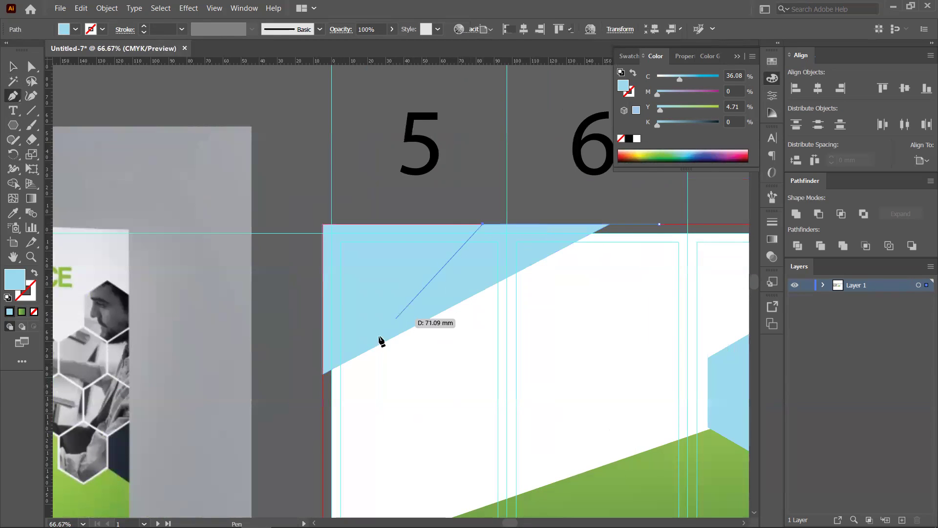
click(320, 376)
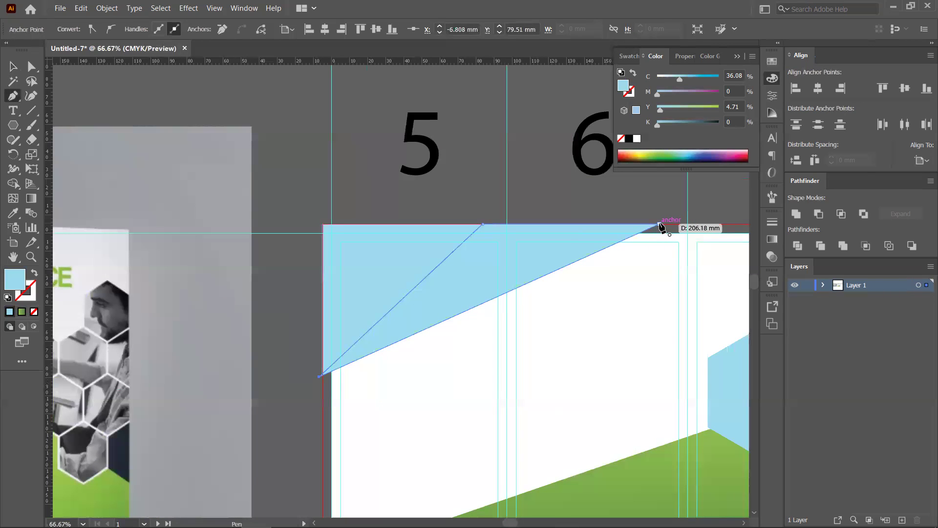
- Draw a third triangle from panel 5's bleed corner to the diagonal lower edge and back to the outer bleed at about 79.5 mm down
click(322, 224)
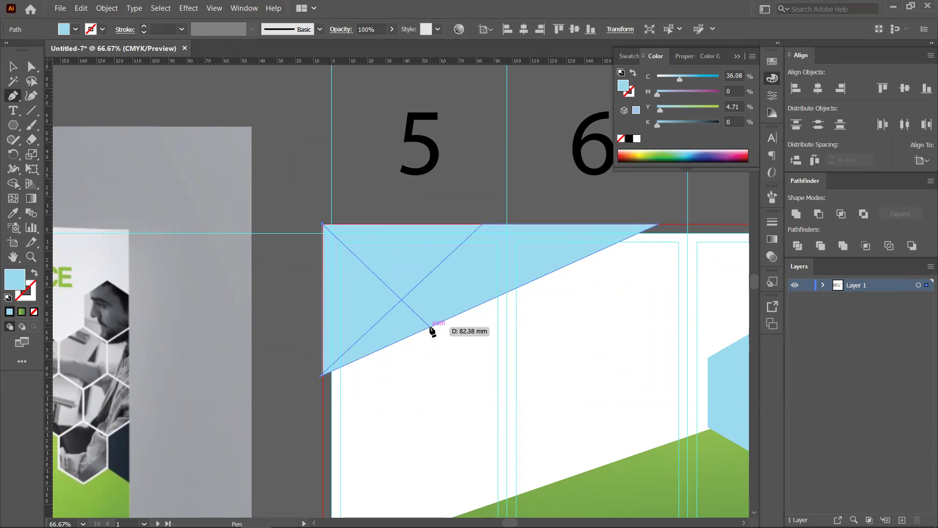
click(430, 326)
click(320, 377)
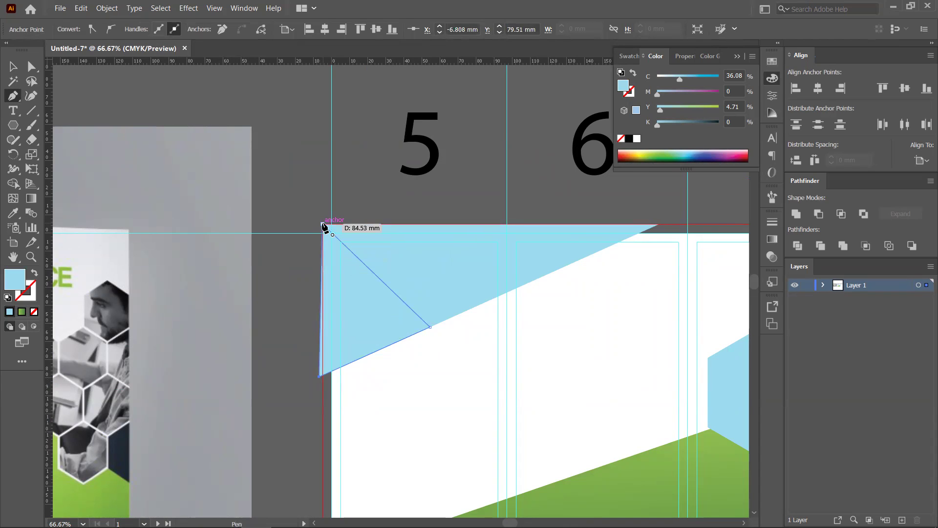
- Fill the first corner triangle with the green gradient sampled from the diagonal background using the Eyedropper tool
click(13, 66)
click(324, 168)
click(395, 237)
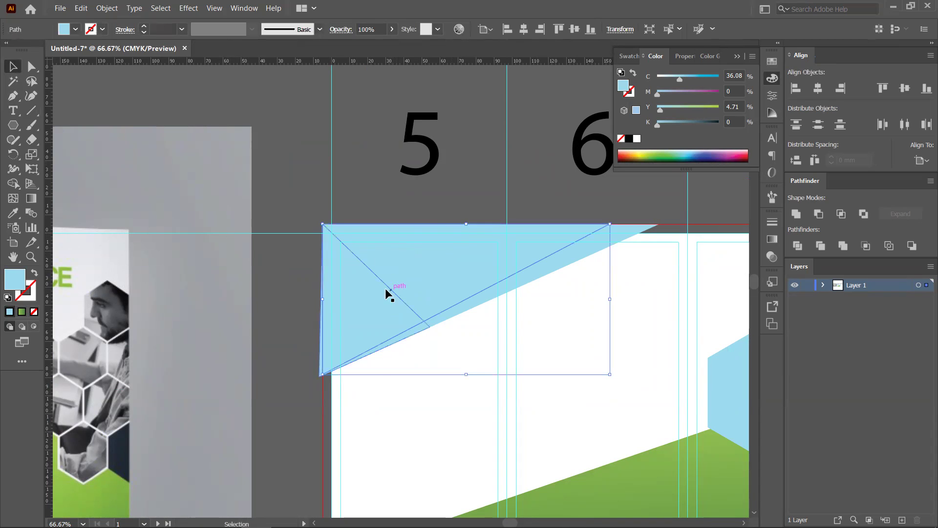
scroll(435, 341, down, 2)
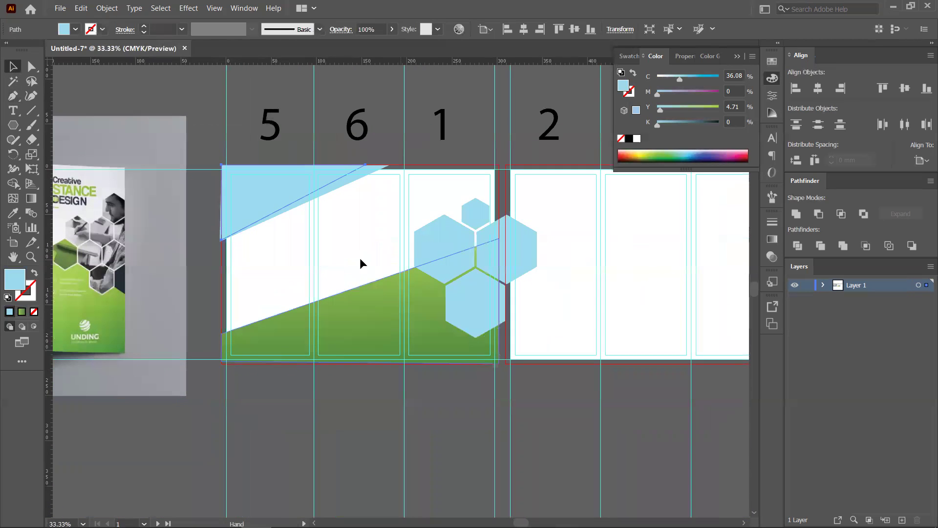
click(14, 212)
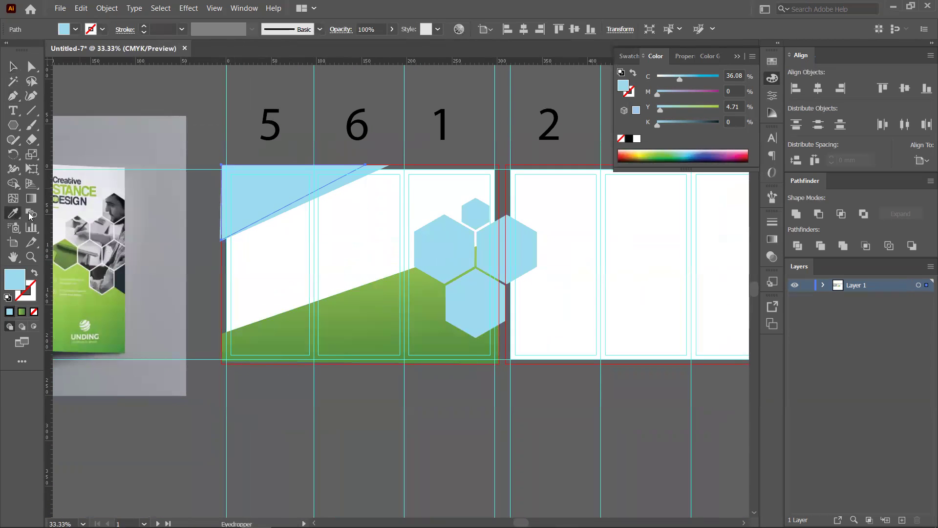
click(369, 301)
- Fill the small outer triangle with light green (C 56.86, Y 100) and the long one with darker green (C 76.47, M 10.59, Y 100, K 1.18)
scroll(270, 201, up, 2)
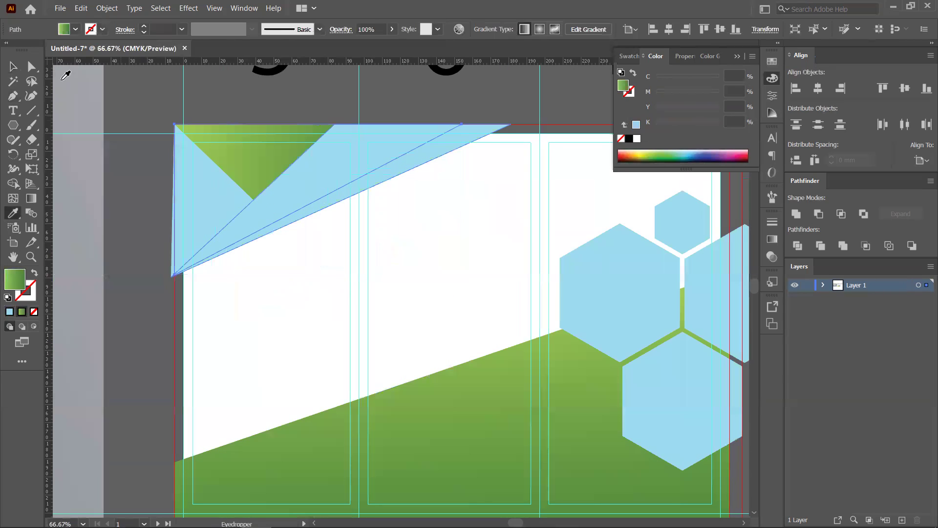
click(14, 66)
click(232, 215)
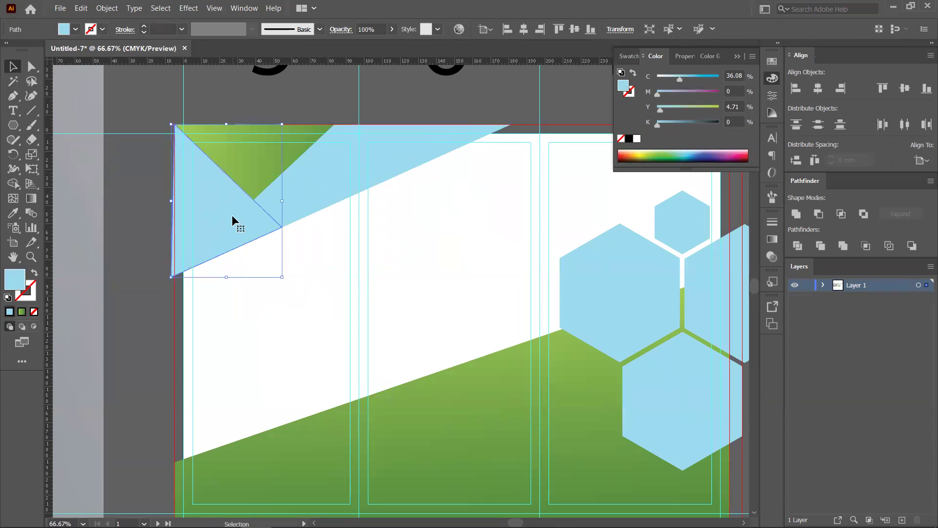
click(659, 152)
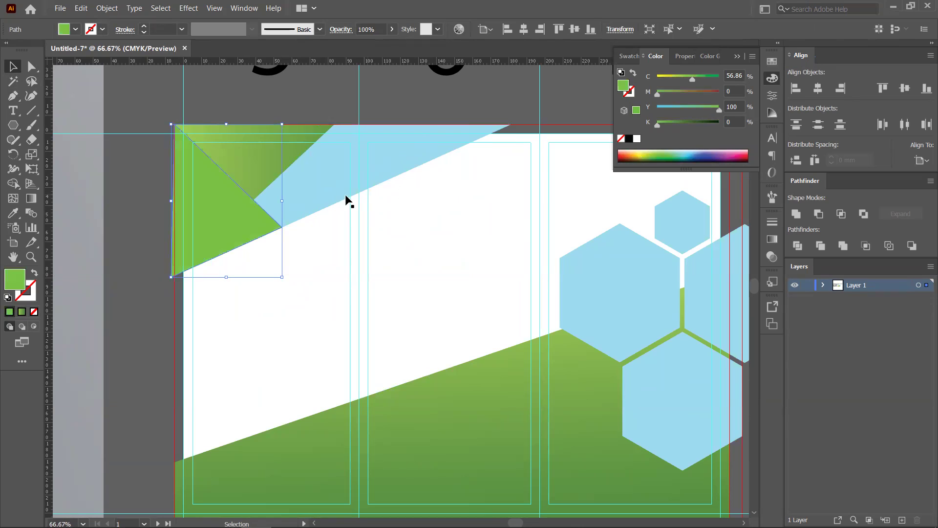
click(315, 174)
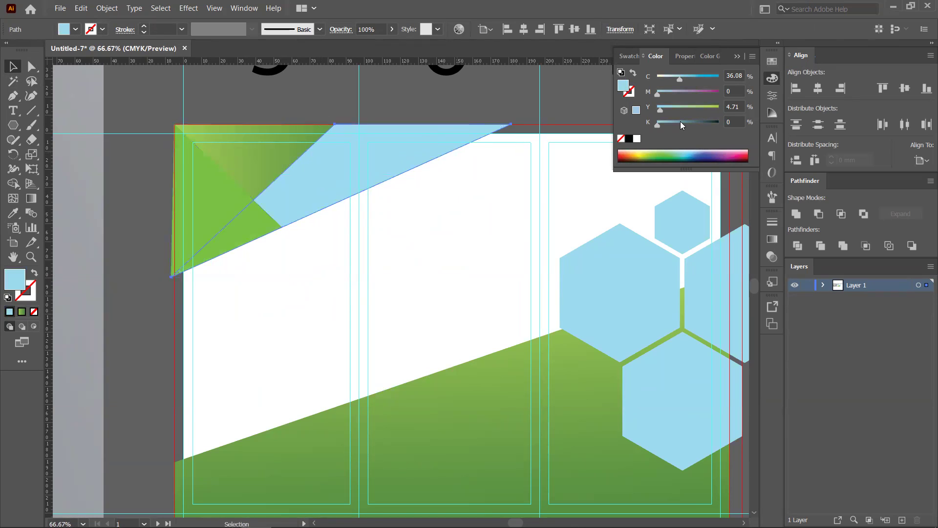
click(654, 154)
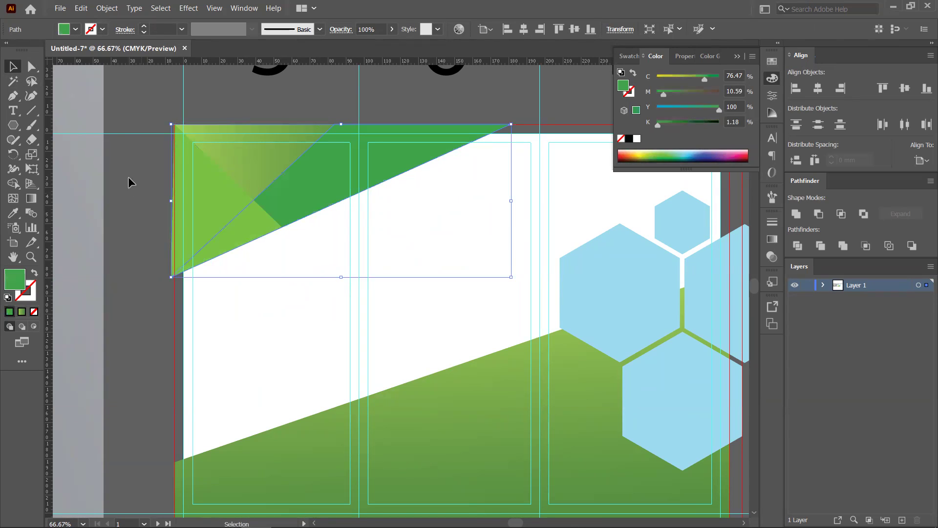
- Set the blend mode of the light green and darker green triangles to Multiply
shift+click(218, 191)
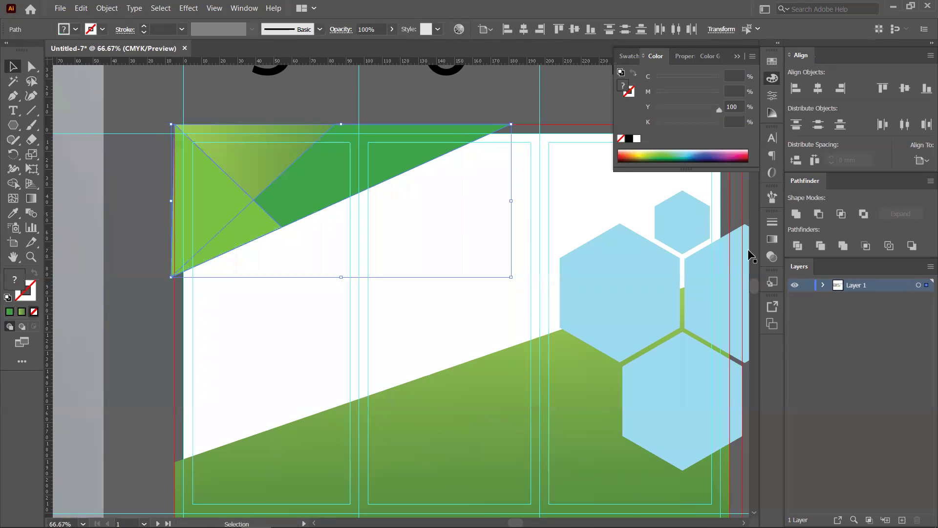
click(772, 257)
click(651, 236)
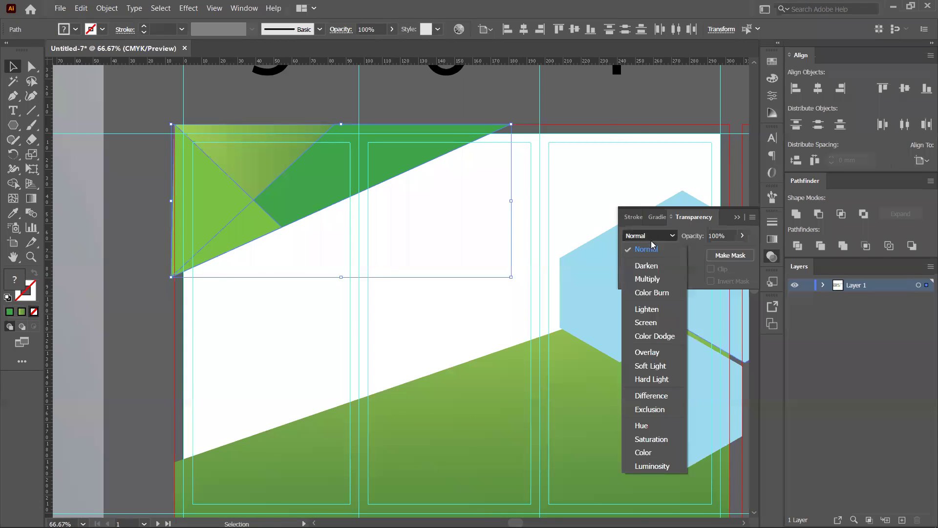
click(646, 275)
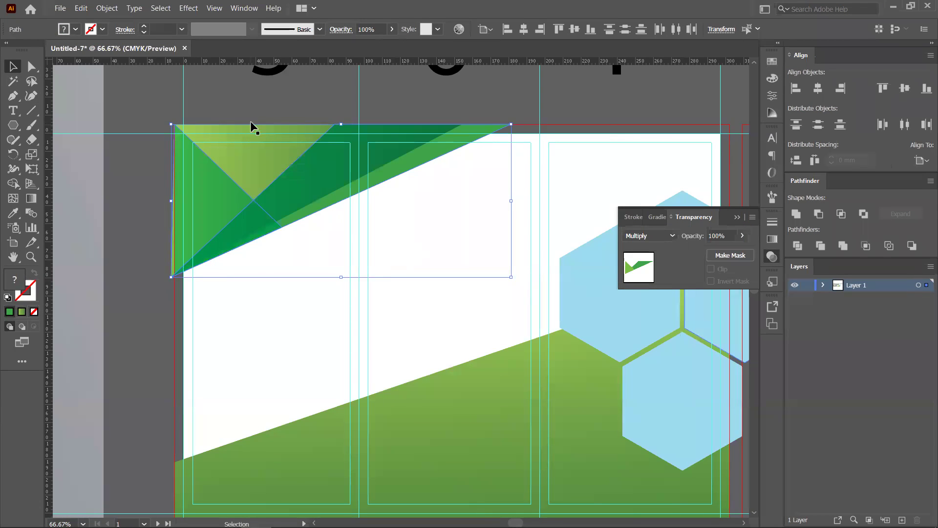
click(252, 105)
- Examine the overlapping corner triangles and the panel 5, 6 and 1 layout beside the reference mockup
key(ctrl+minus)
key(ctrl+minus)
key(ctrl+minus)
key(ctrl+minus)
drag(400, 166, 424, 211)
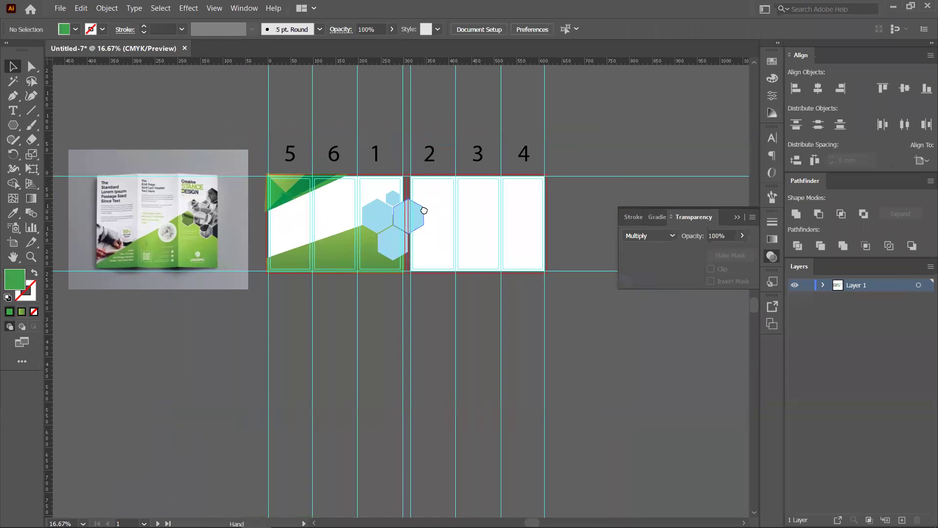
scroll(313, 193, up, 2)
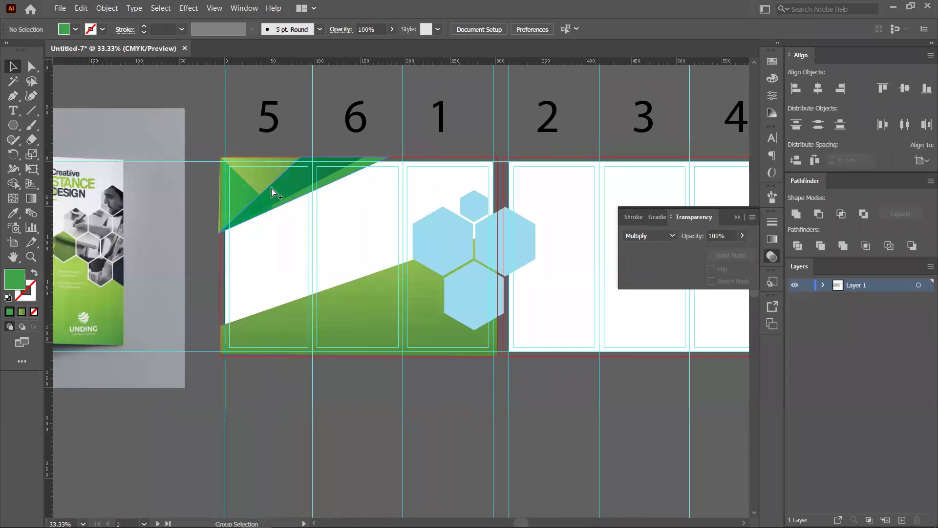
scroll(274, 192, up, 1)
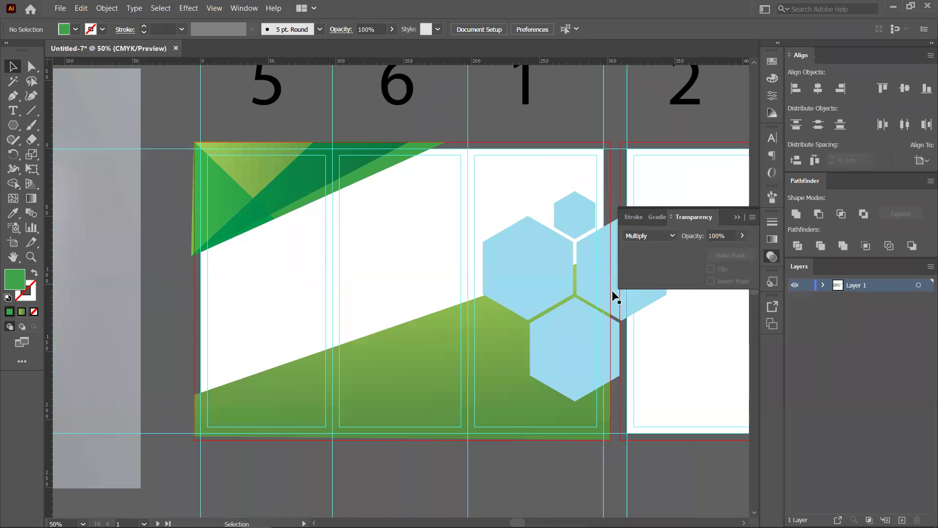
drag(613, 296, 523, 270)
scroll(485, 256, down, 1)
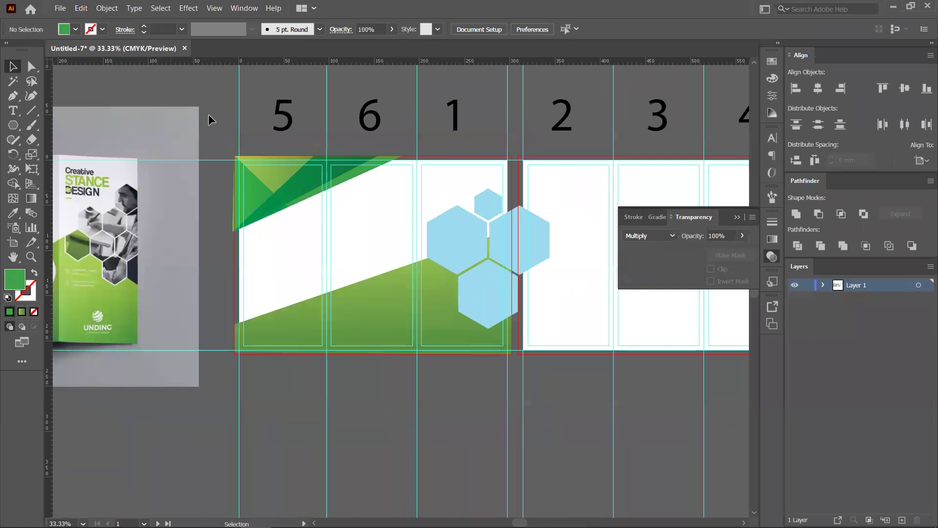
- Switch to File Explorer and open the Office folder in Graphics Design > for sample on drive D:
click(60, 8)
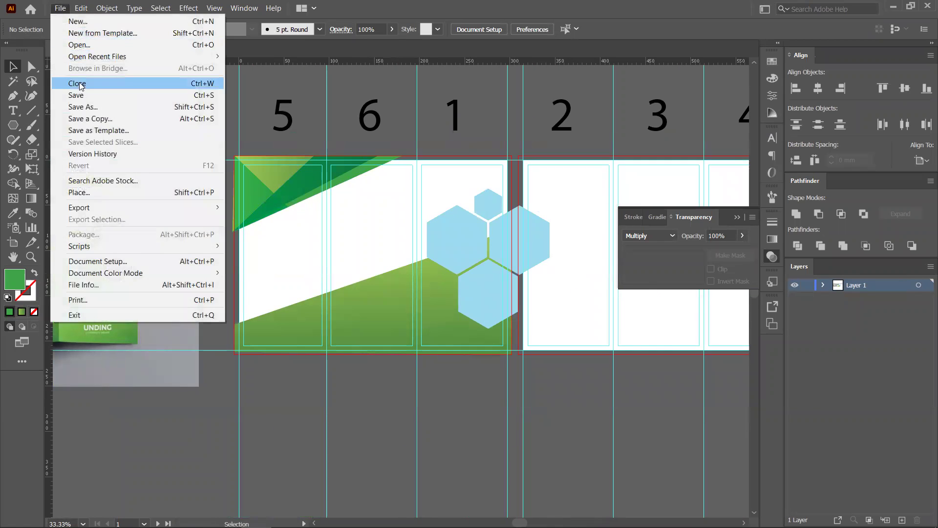
click(421, 472)
mouse_move(421, 527)
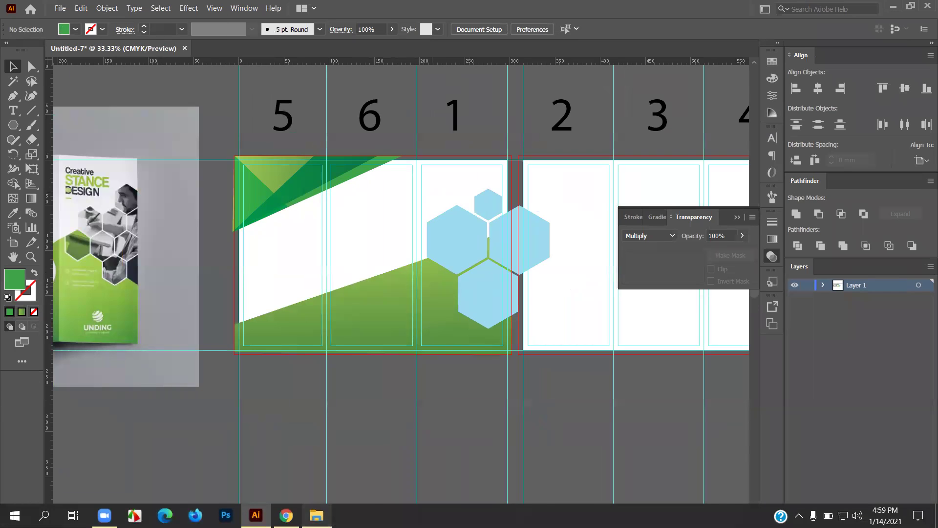
click(317, 515)
click(188, 429)
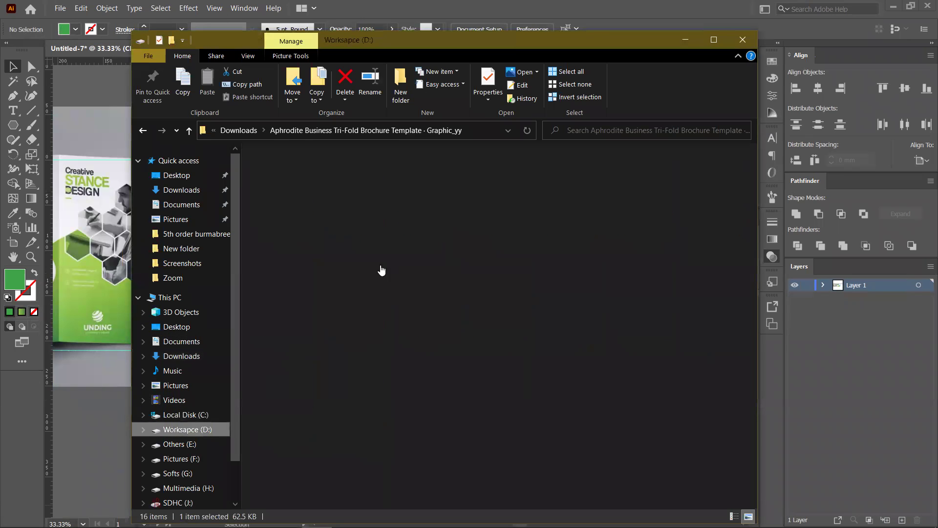
double_click(518, 176)
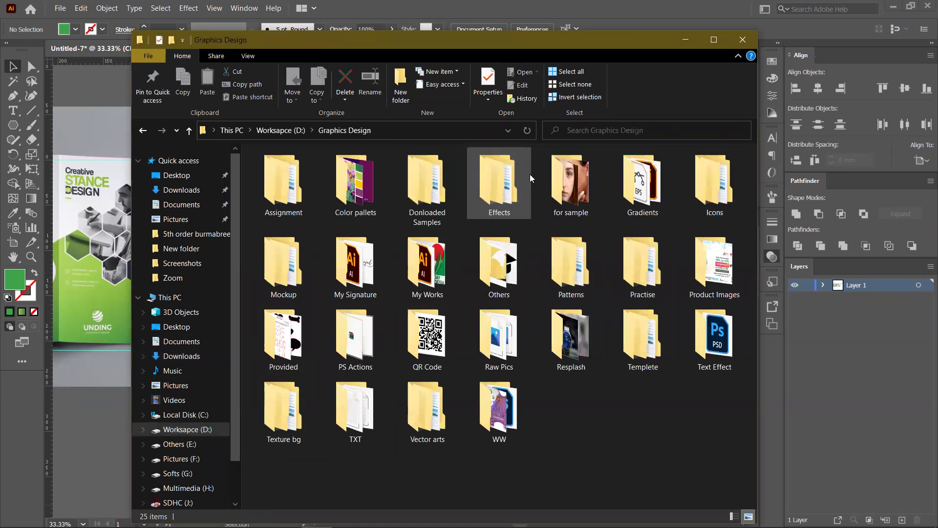
double_click(571, 180)
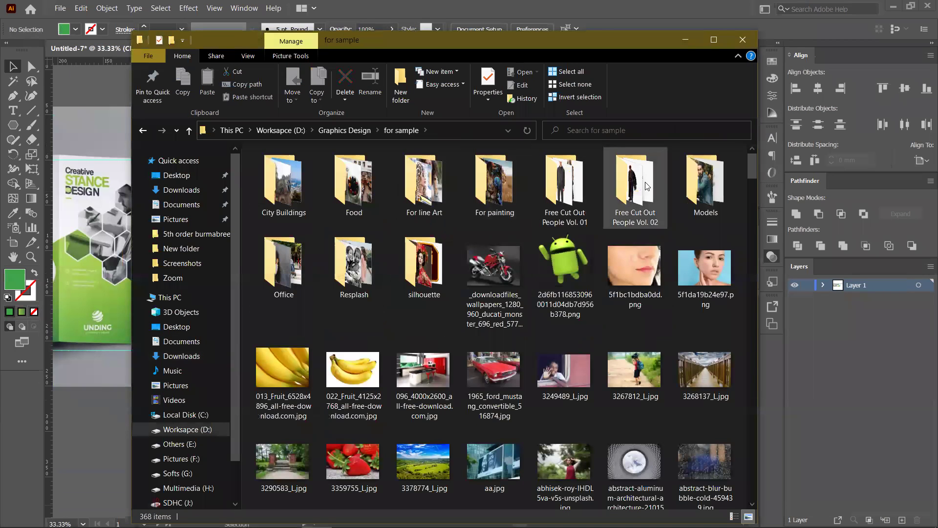
double_click(278, 273)
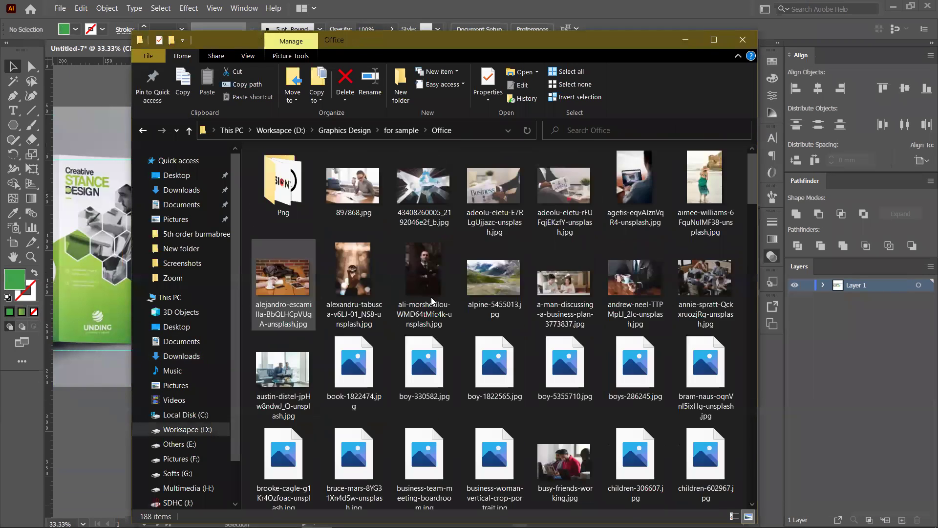
- Place a-man-discussing-a-business-plan-3773837.jpg, the suited man with coffee and the office lounge photo into the Illustrator document
click(565, 283)
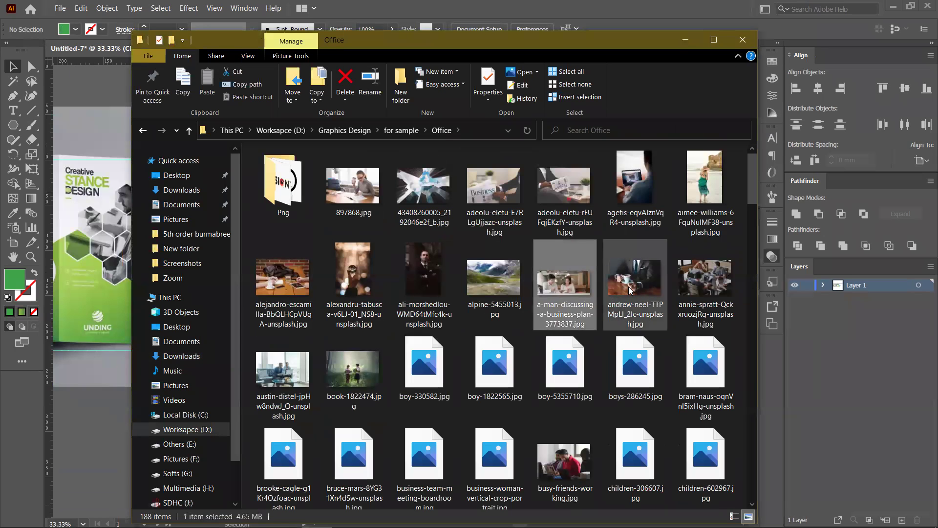
ctrl+click(631, 290)
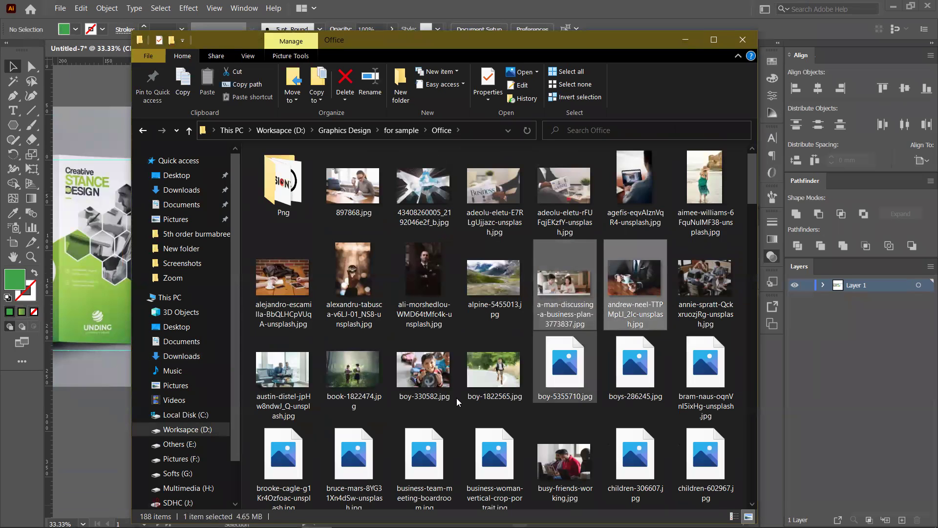
ctrl+click(287, 376)
drag(287, 375, 86, 426)
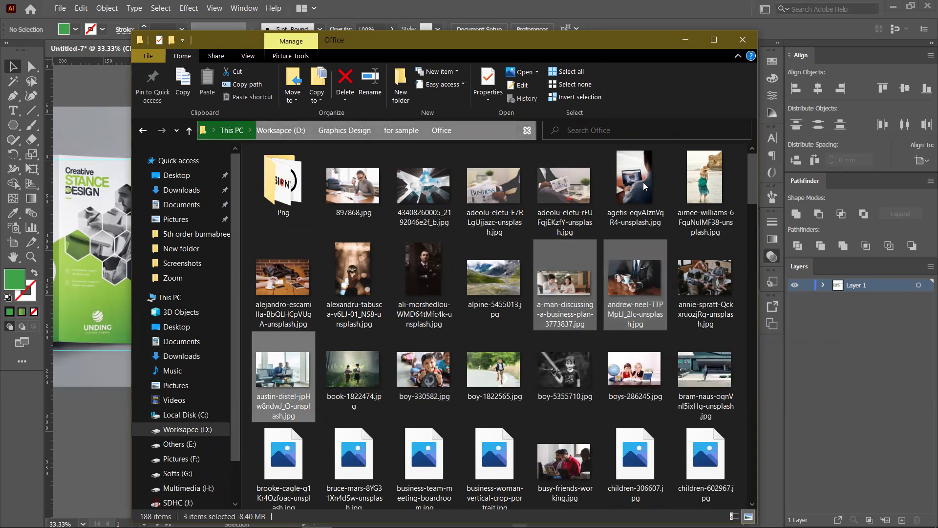
click(686, 39)
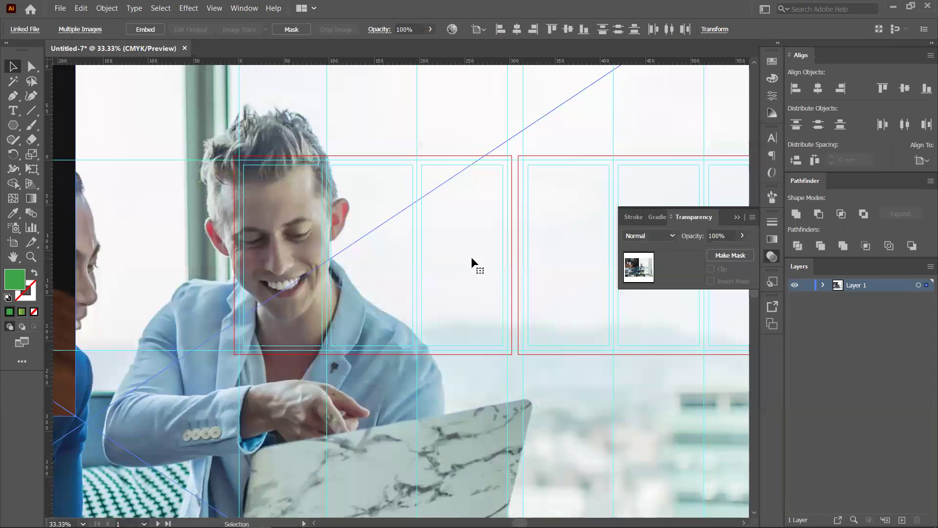
- Scale the three placed photos down together to about 255 mm overall width and position them just below the reference mockup
scroll(471, 257, down, 8)
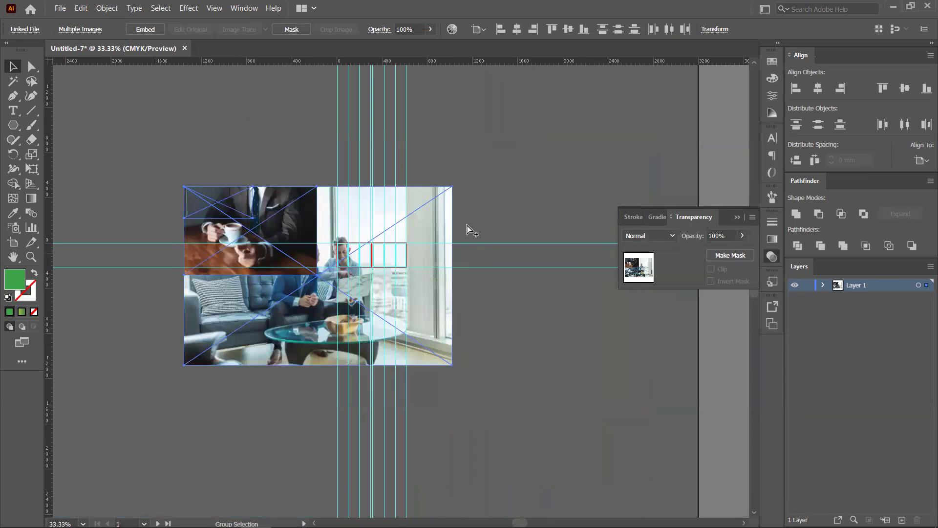
scroll(468, 229, down, 2)
drag(459, 218, 403, 280)
key(ctrl+equal)
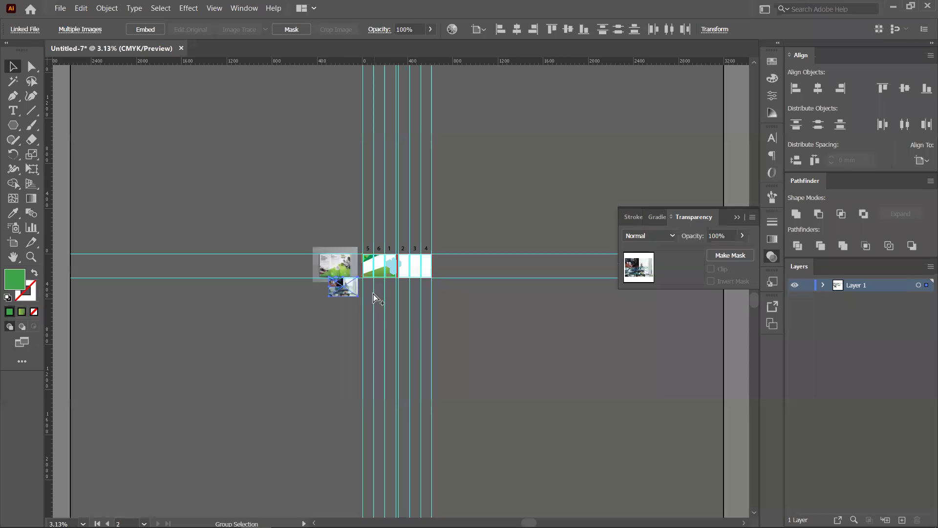
scroll(348, 299, up, 3)
scroll(348, 298, up, 2)
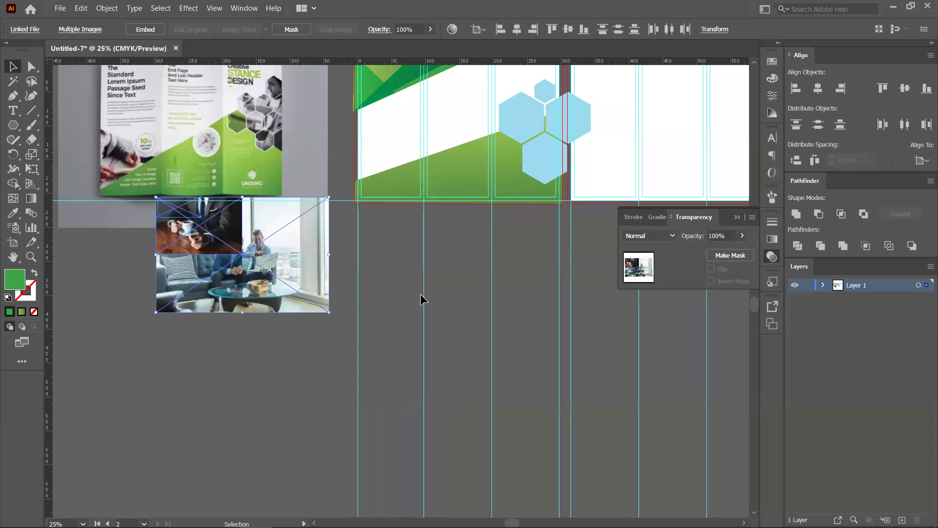
- Move the three photos below the brochure panels and spread them apart so that none overlaps another
drag(280, 254, 548, 329)
drag(535, 291, 634, 351)
scroll(450, 337, up, 2)
click(439, 267)
drag(334, 386, 324, 456)
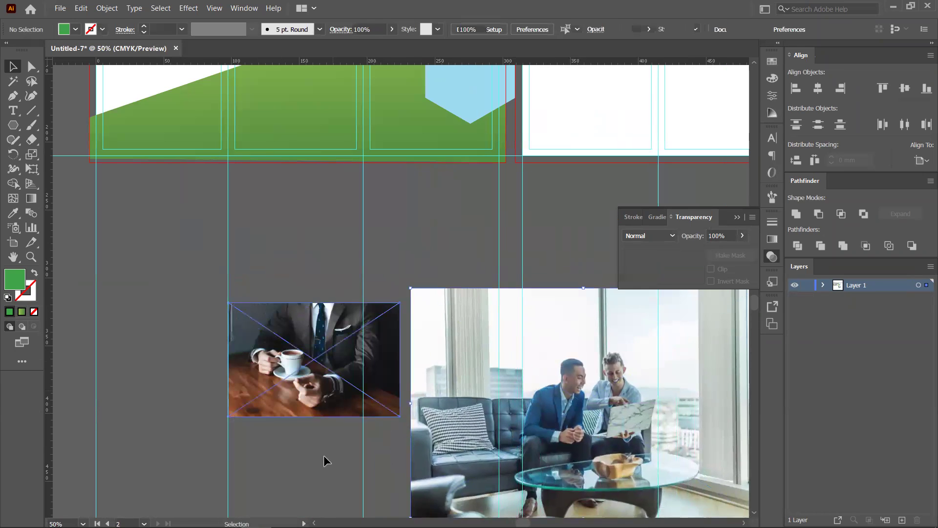
drag(283, 330, 435, 222)
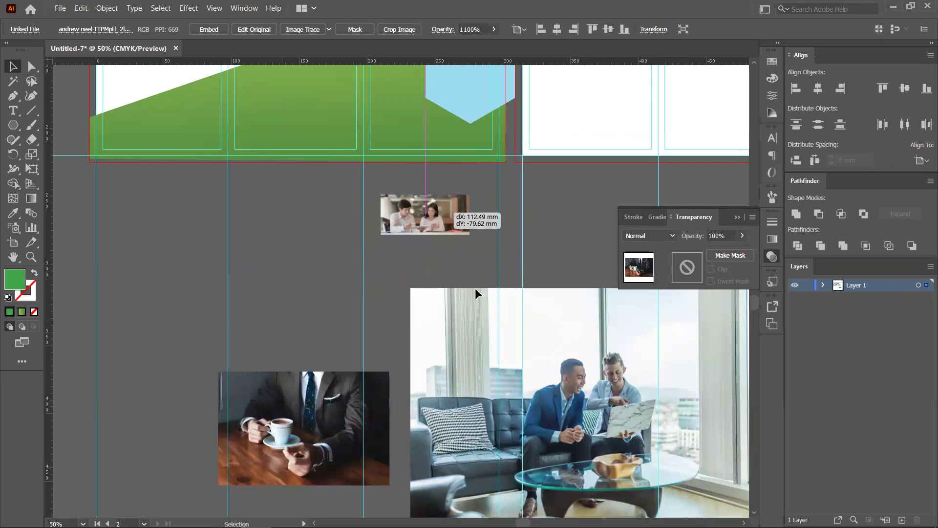
- Move the office lounge photo up over the cover hexagons and embed it in the document
scroll(478, 293, up, 3)
scroll(477, 293, right, 2)
drag(508, 434, 435, 179)
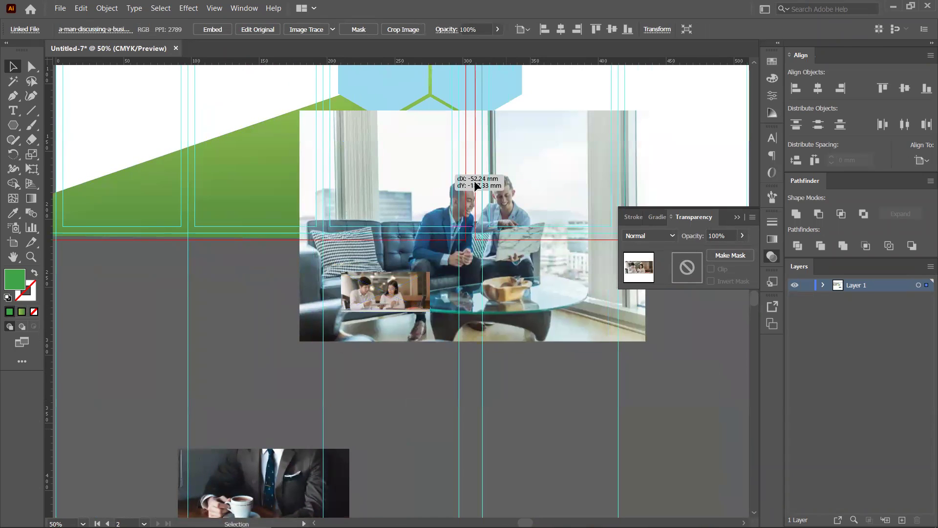
scroll(450, 349, up, 4)
scroll(450, 349, right, 1)
drag(449, 349, 367, 207)
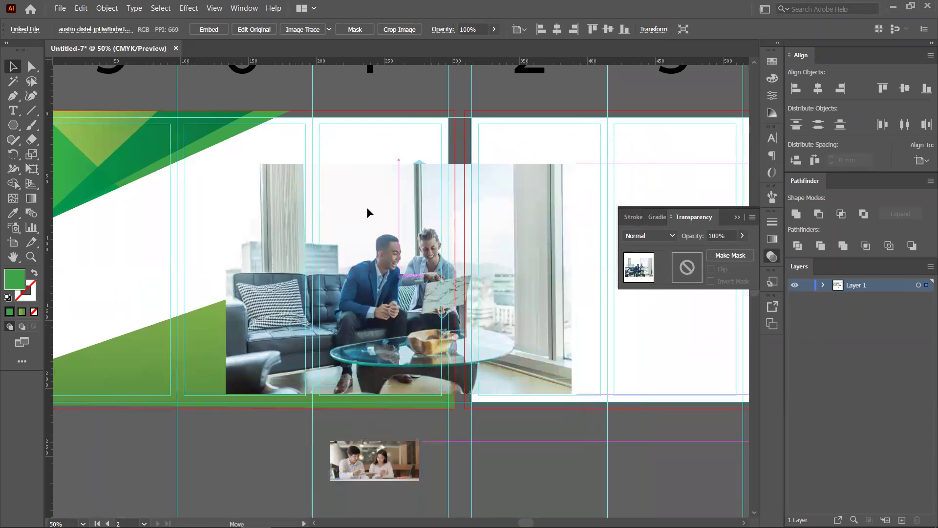
drag(391, 228, 391, 228)
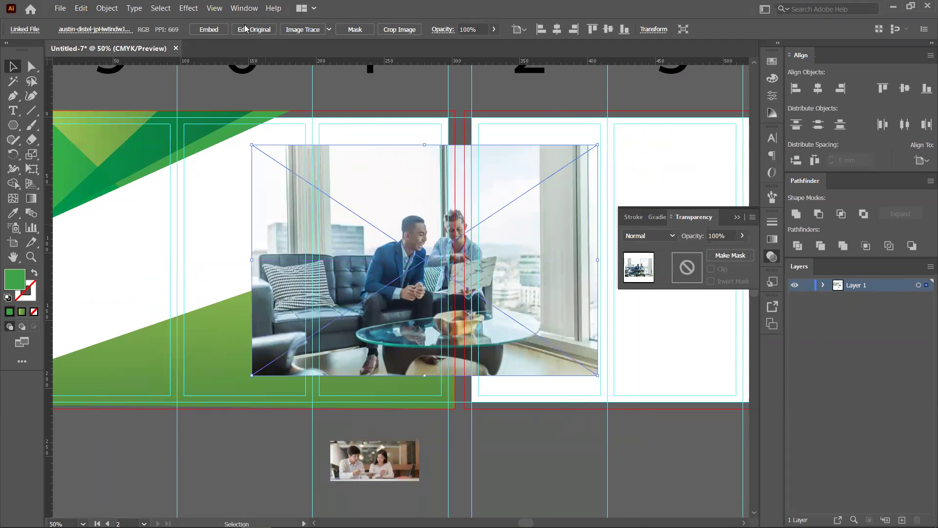
click(207, 30)
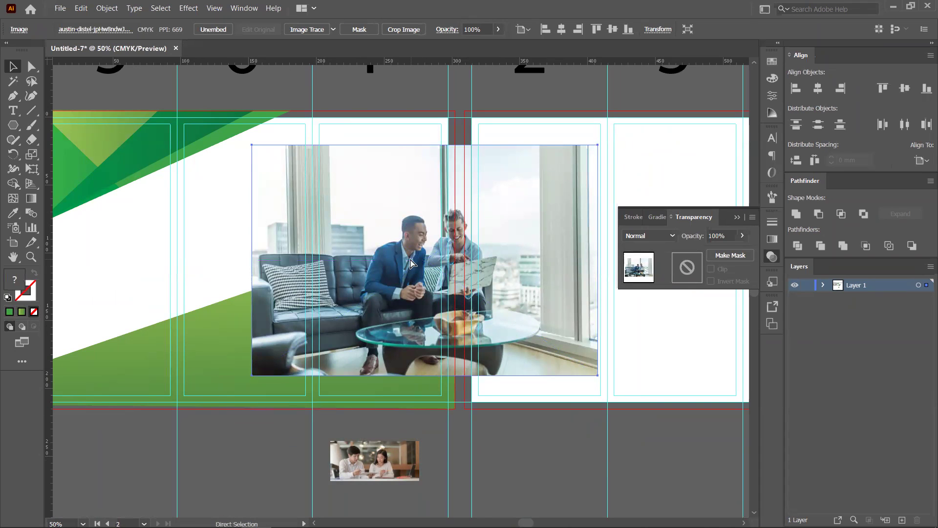
- Cut the office lounge photo and paste it directly behind the left large hexagon
key(Delete)
scroll(404, 272, up, 2)
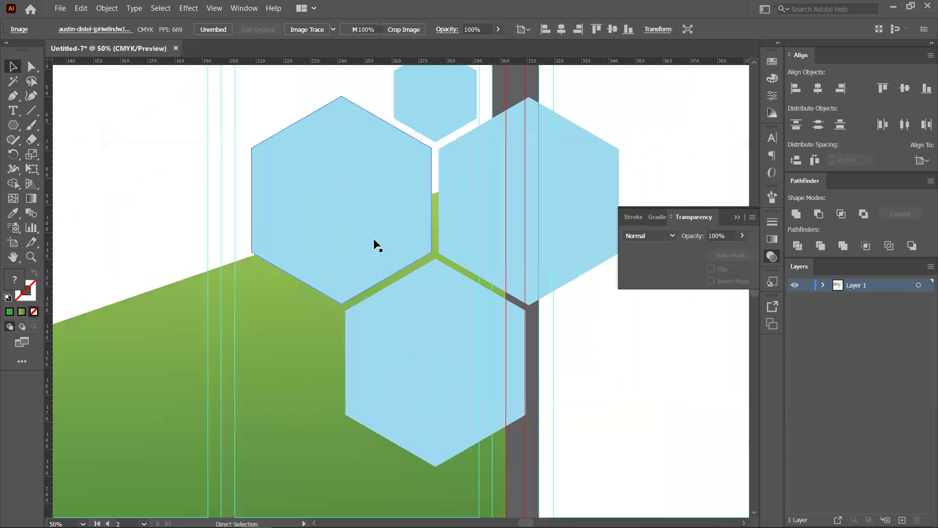
click(360, 216)
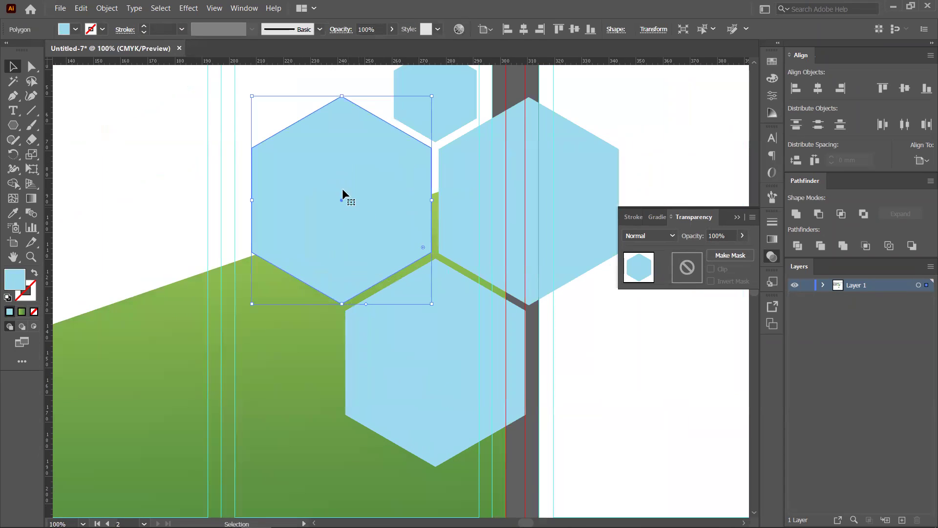
key(a)
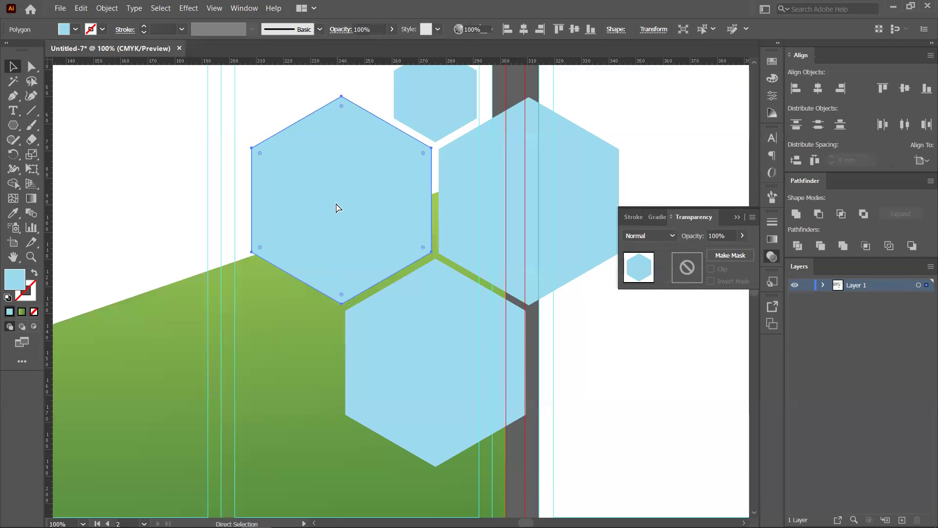
key(ctrl+b)
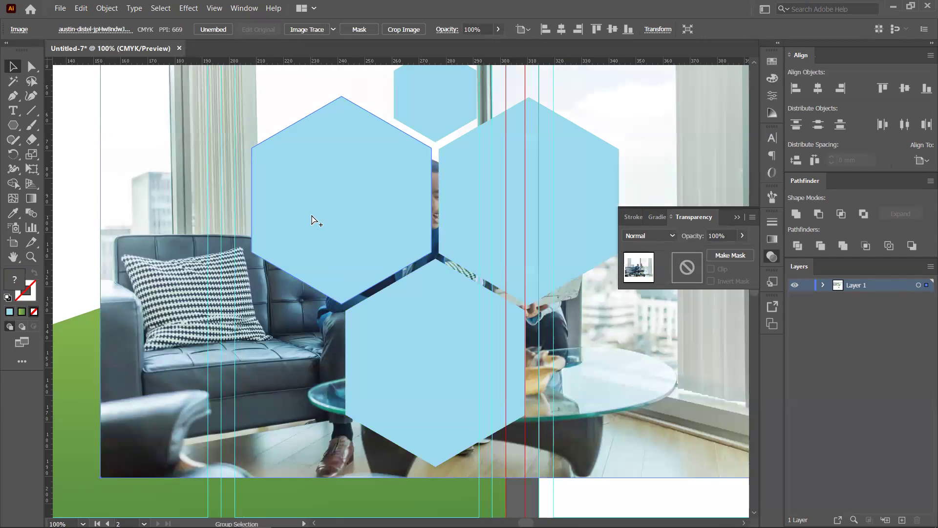
- Scale the lounge photo down to about 149 mm wide and shift it so the two men sit behind the left hexagon
alt+scroll(311, 220, down, 2)
drag(554, 116, 518, 166)
drag(302, 269, 247, 244)
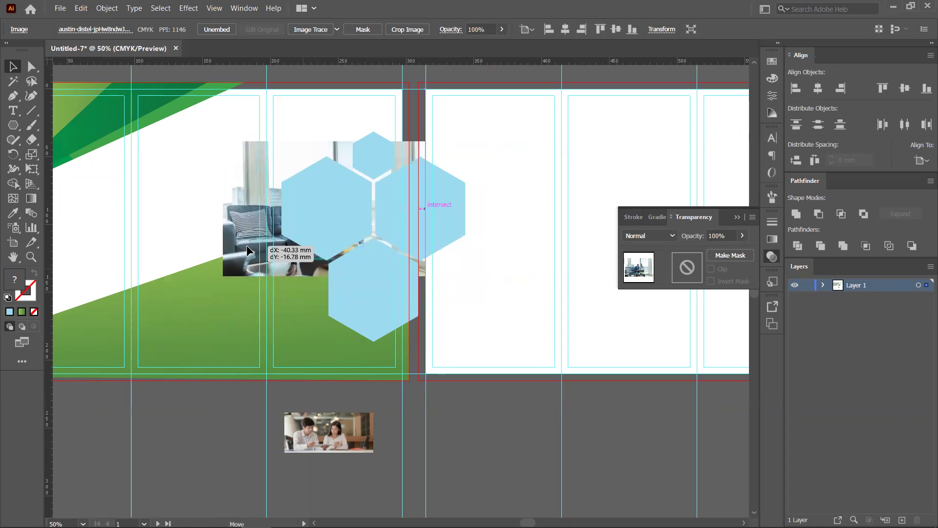
- Clip the lounge photo to the left large hexagon with a clipping mask
shift+click(304, 208)
right_click(305, 206)
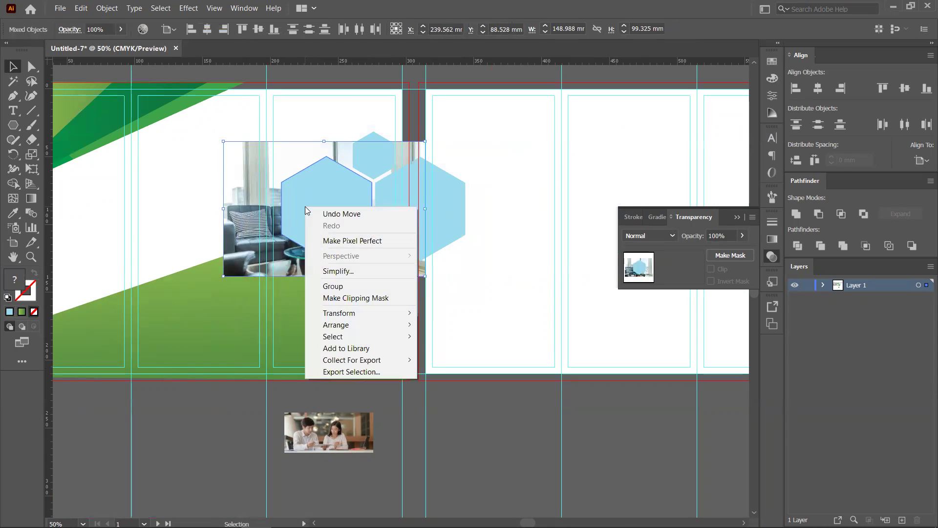
click(345, 298)
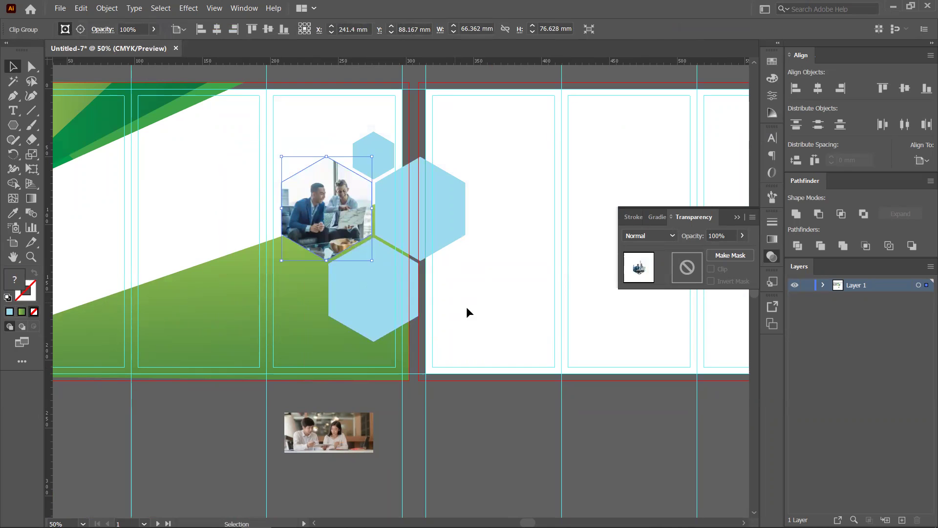
click(483, 306)
scroll(345, 235, up, 1)
scroll(347, 250, down, 1)
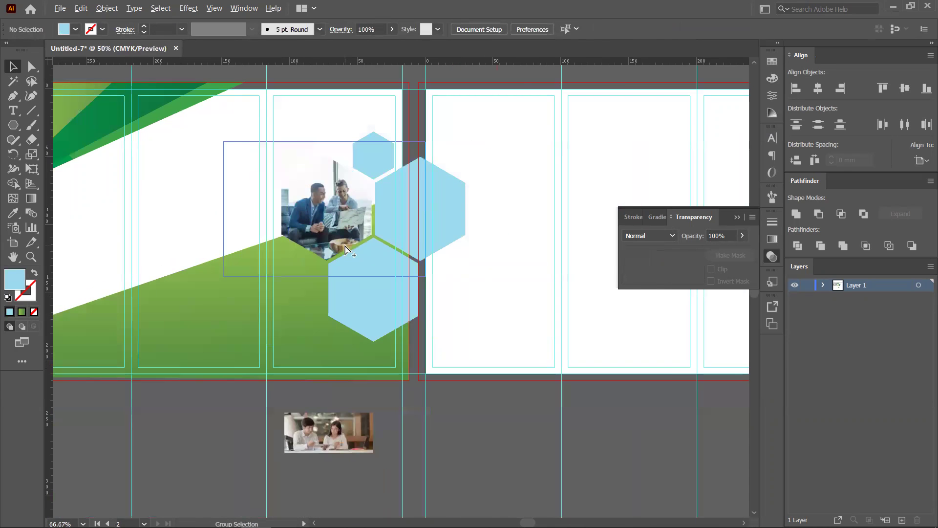
- Cut the suited man with coffee photo, paste it behind the lowest hexagon and move it into place there
scroll(344, 249, down, 1)
drag(251, 486, 414, 216)
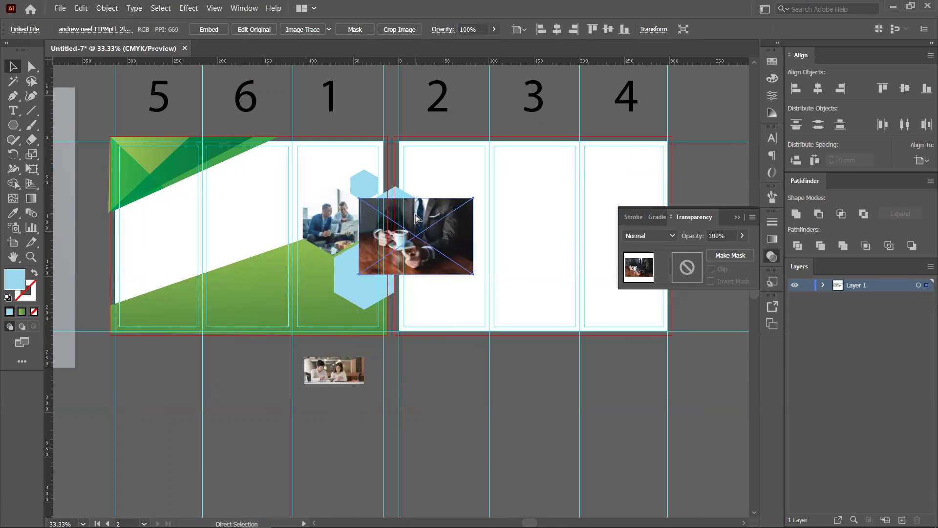
key(Delete)
scroll(422, 229, up, 1)
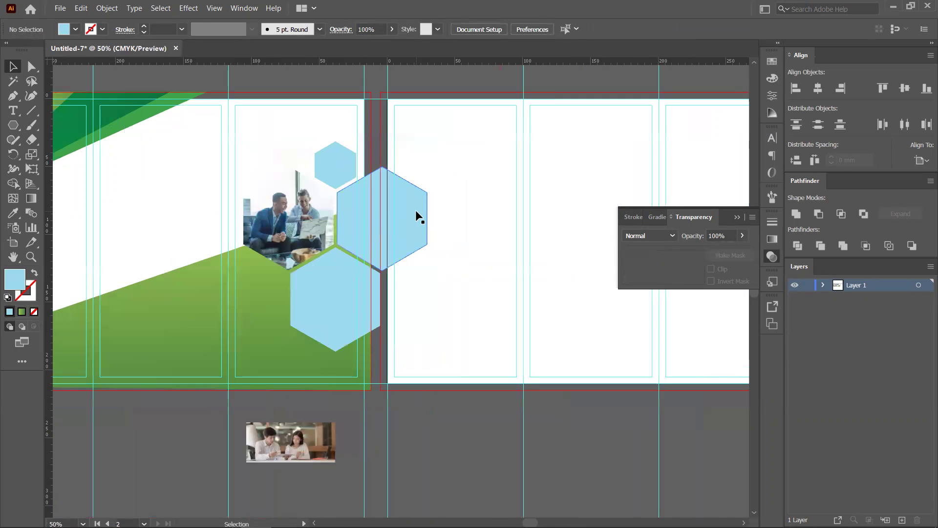
click(423, 214)
key(a)
click(318, 307)
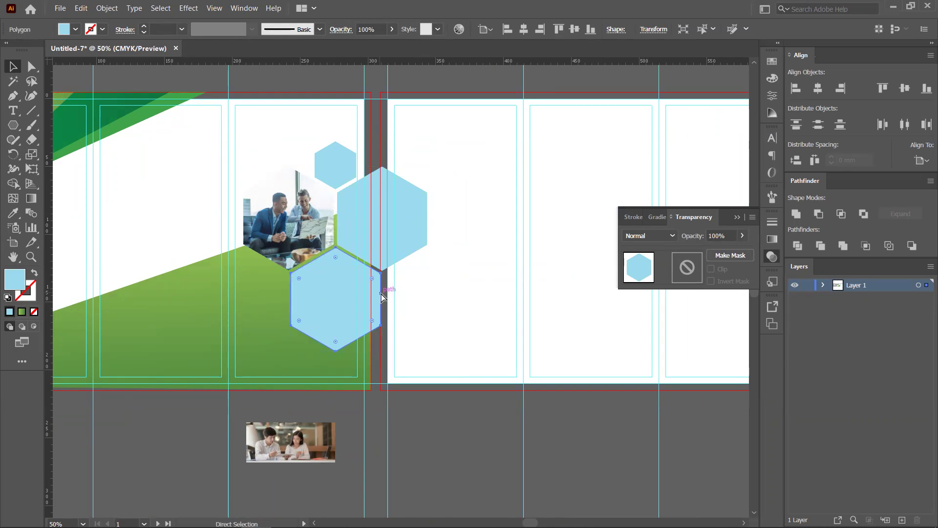
key(v)
key(ctrl+z)
drag(67, 281, 408, 335)
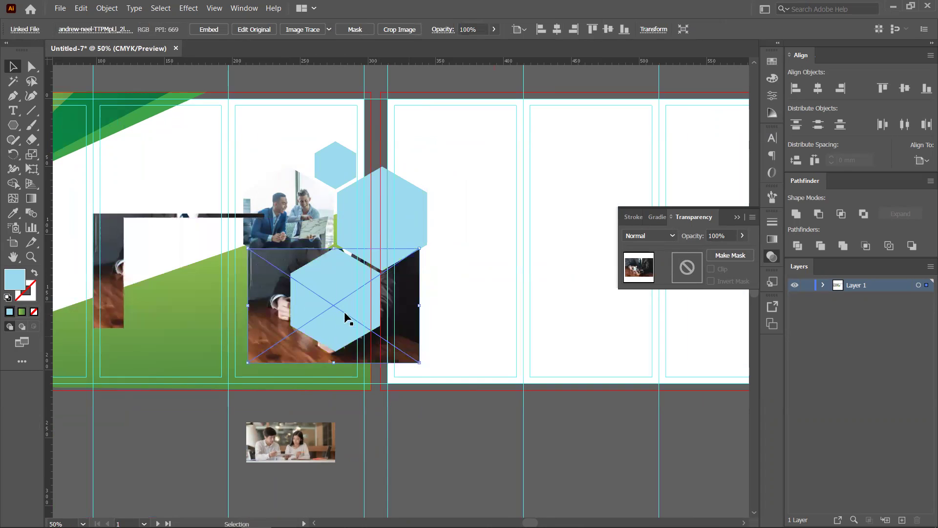
- Shift the coffee photo slightly so the cup sits behind the lowest hexagon, and embed the photo
scroll(330, 310, up, 1)
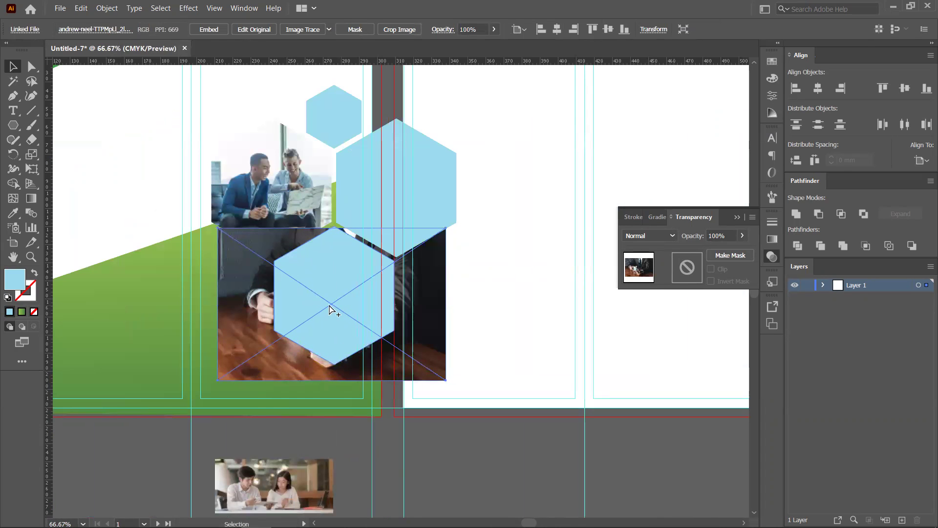
scroll(330, 307, up, 1)
drag(469, 300, 532, 285)
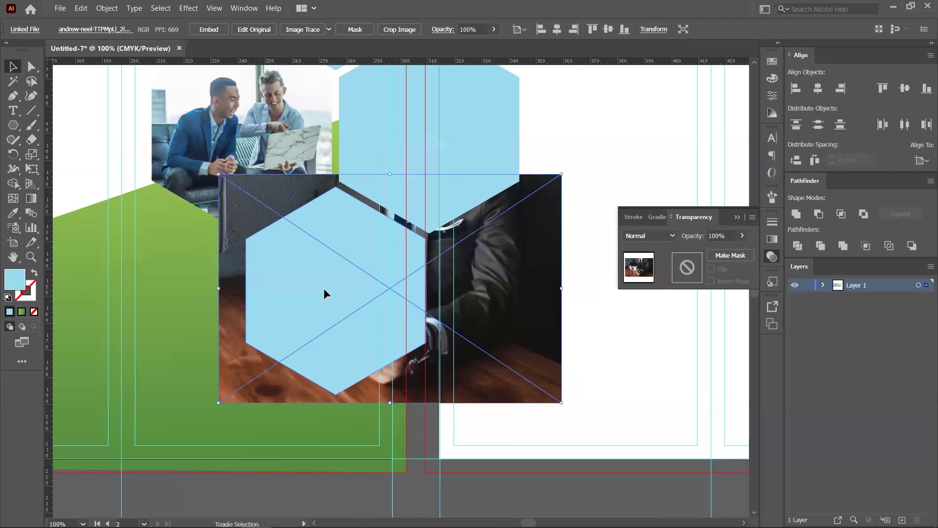
shift+click(324, 288)
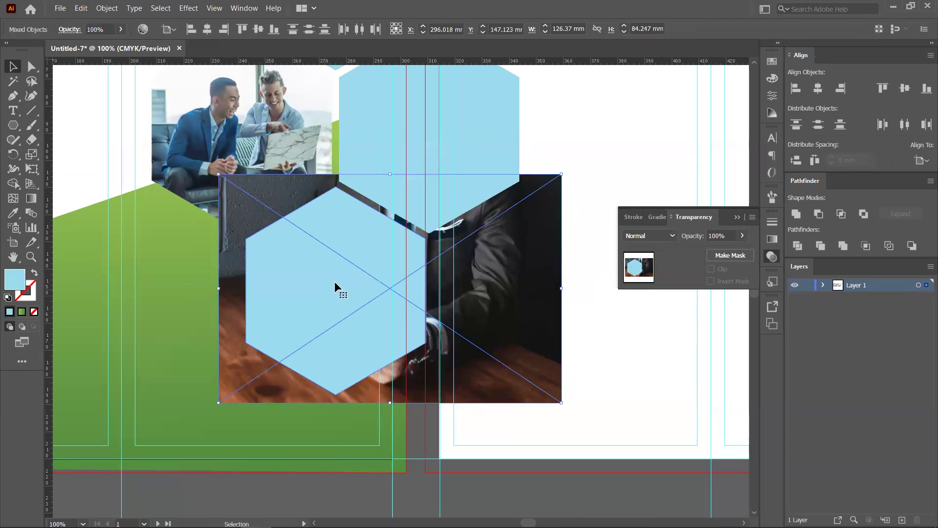
click(510, 462)
click(496, 328)
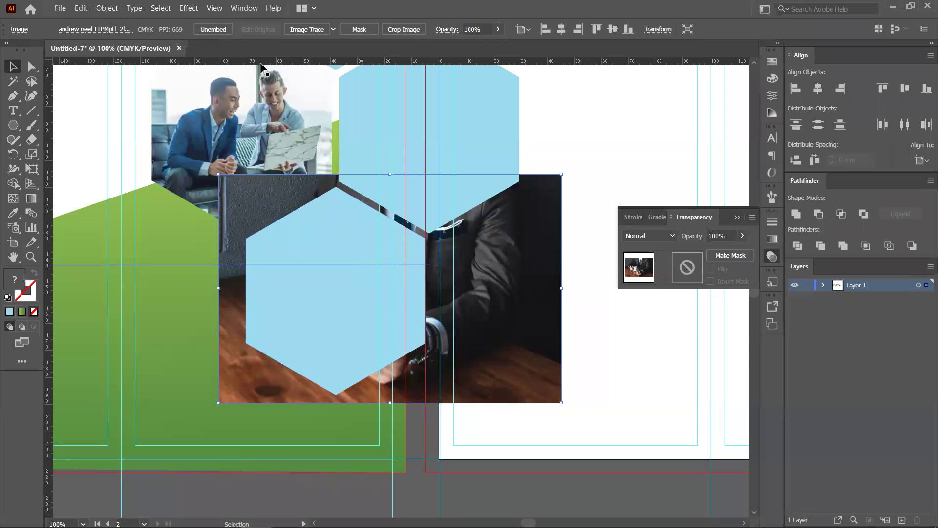
- Clip the coffee photo to the lowest hexagon with a clipping mask
right_click(336, 284)
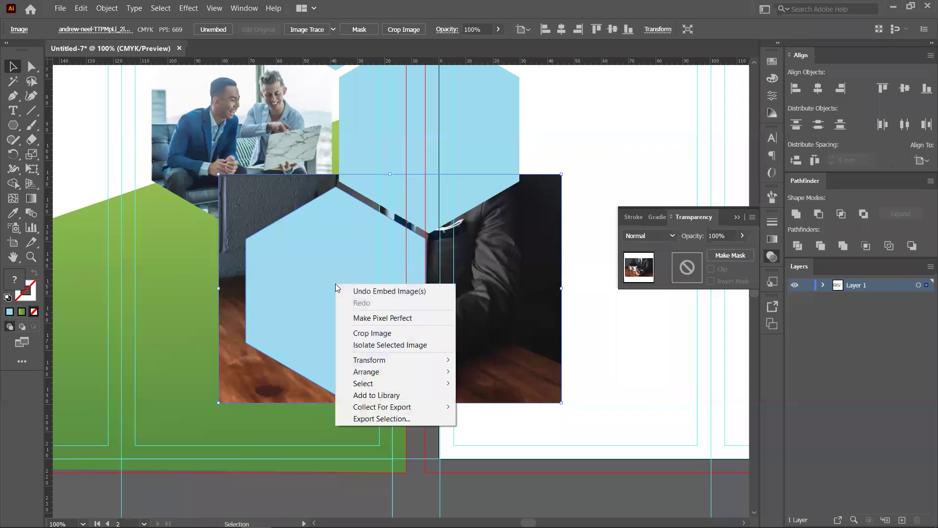
click(540, 310)
click(517, 488)
click(503, 339)
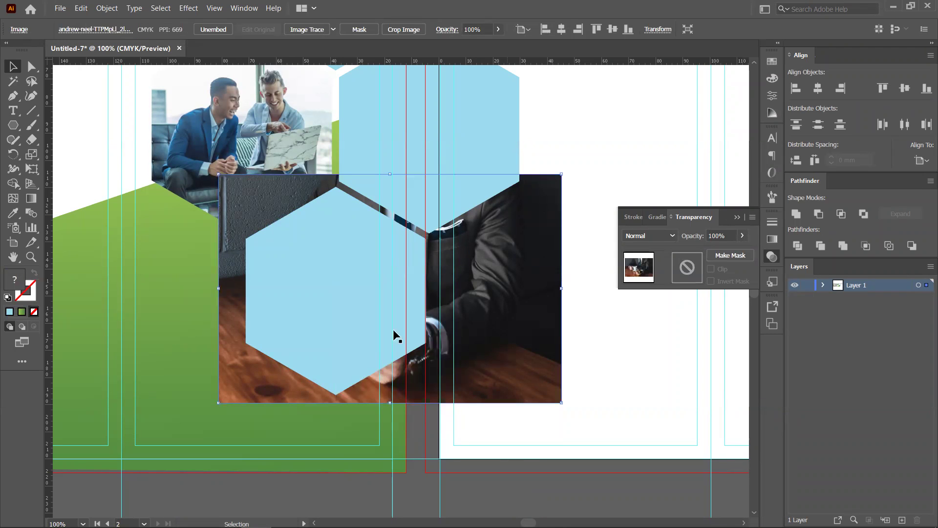
shift+click(316, 300)
right_click(327, 297)
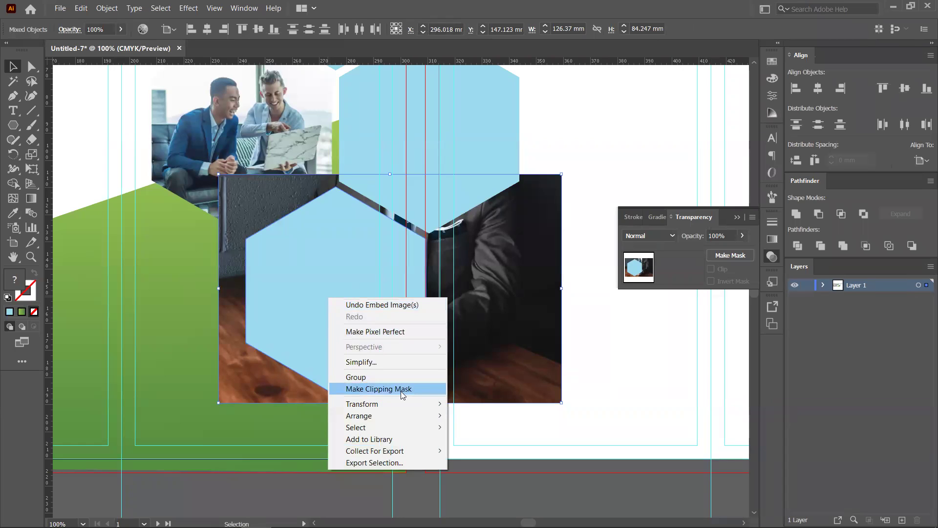
click(401, 390)
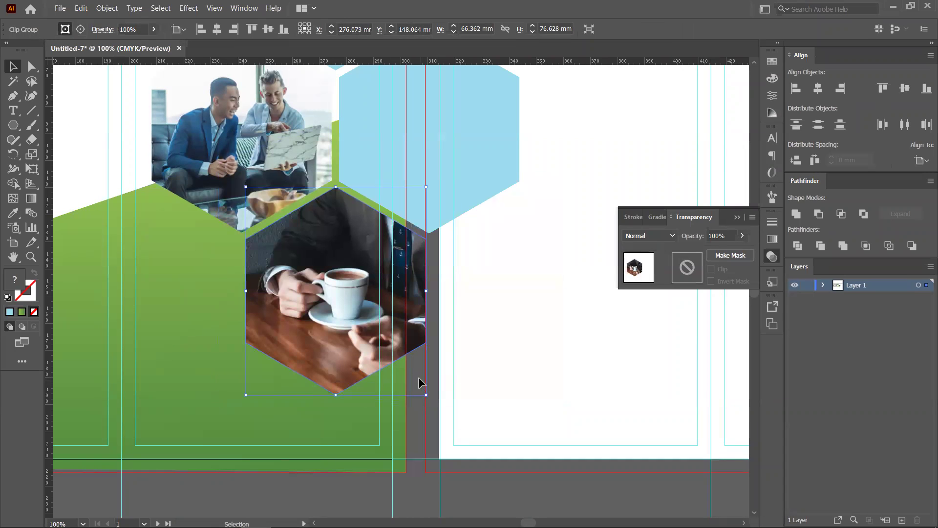
click(418, 377)
- Move the photo of the two colleagues over the right large hexagon, enlarge it to the hexagon's height and embed it
key(ctrl+minus)
key(ctrl+minus)
click(318, 469)
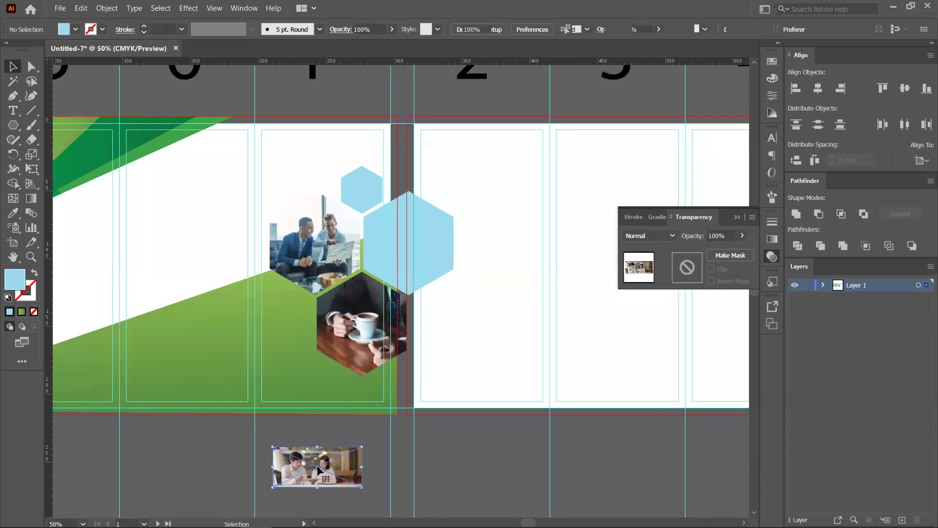
drag(332, 462, 422, 236)
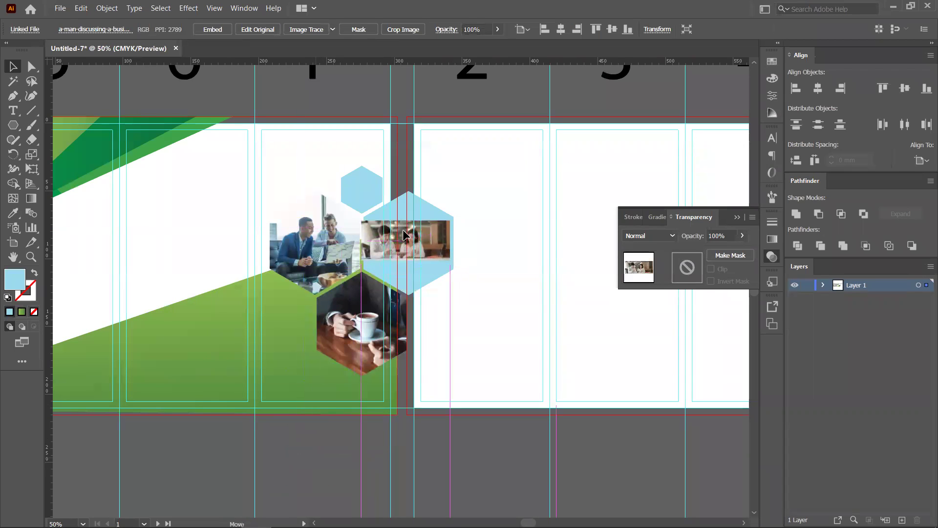
drag(453, 263, 520, 340)
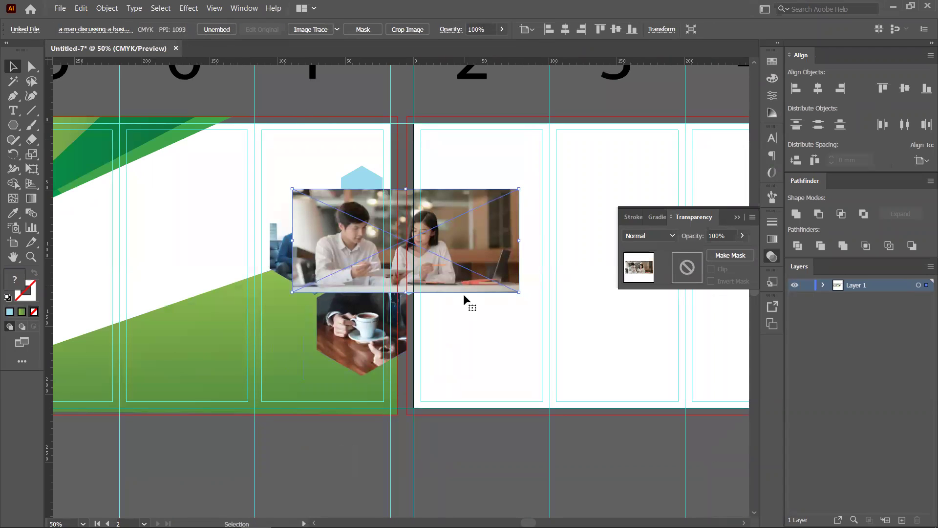
click(445, 309)
- Cut the photo of the two colleagues and paste it directly behind the right large hexagon
scroll(443, 309, up, 1)
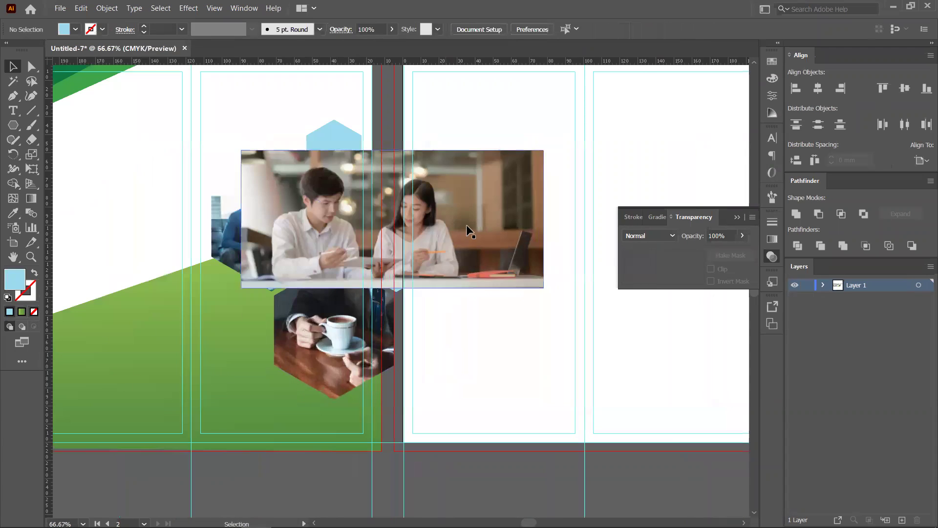
click(466, 224)
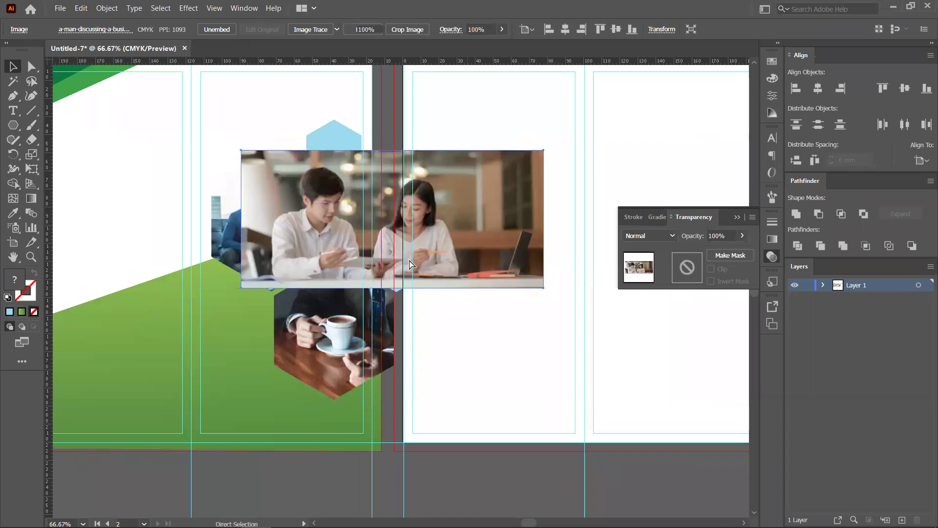
key(Delete)
click(434, 221)
click(458, 258)
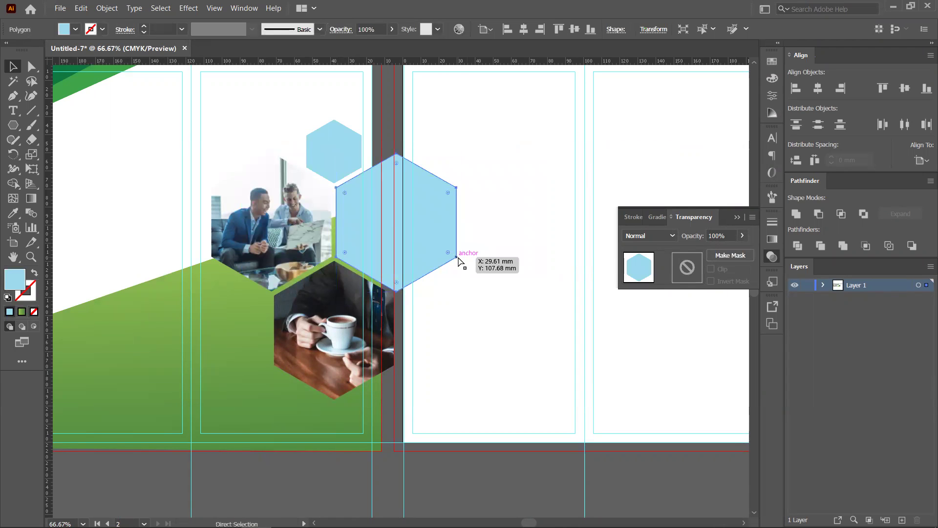
key(ctrl+b)
- Enlarge the colleagues photo slightly, with the man behind the right hexagon, and place a copy of the photo below it
drag(518, 253, 533, 255)
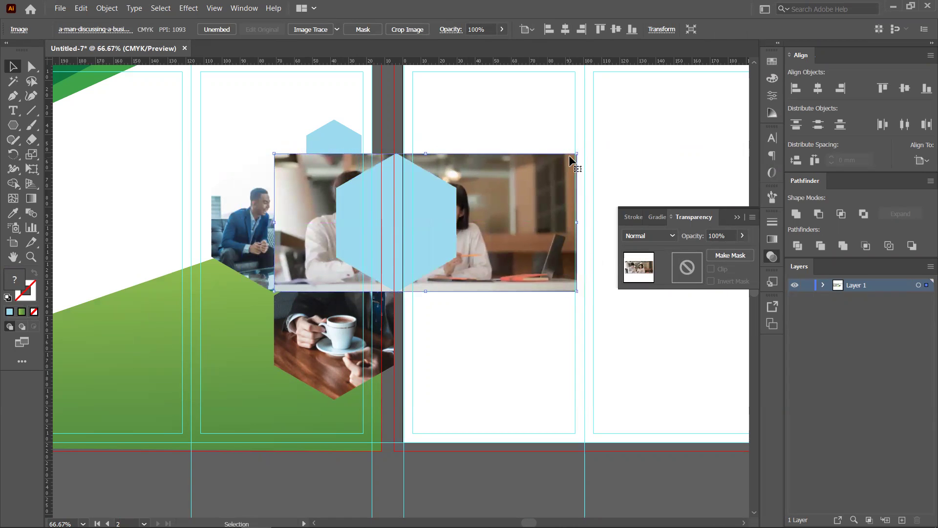
mouse_move(579, 152)
mouse_down()
mouse_move(568, 157)
mouse_move(590, 148)
mouse_up()
drag(507, 216, 536, 230)
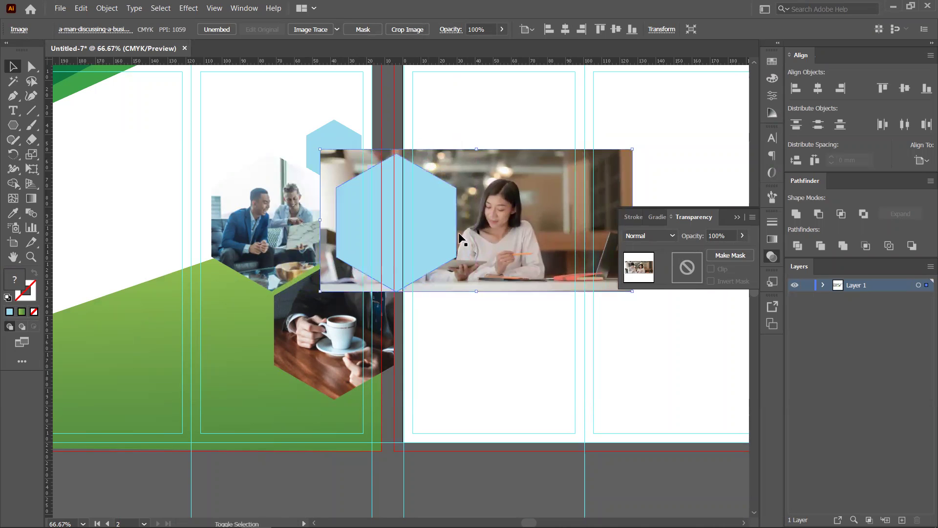
drag(516, 266, 610, 438)
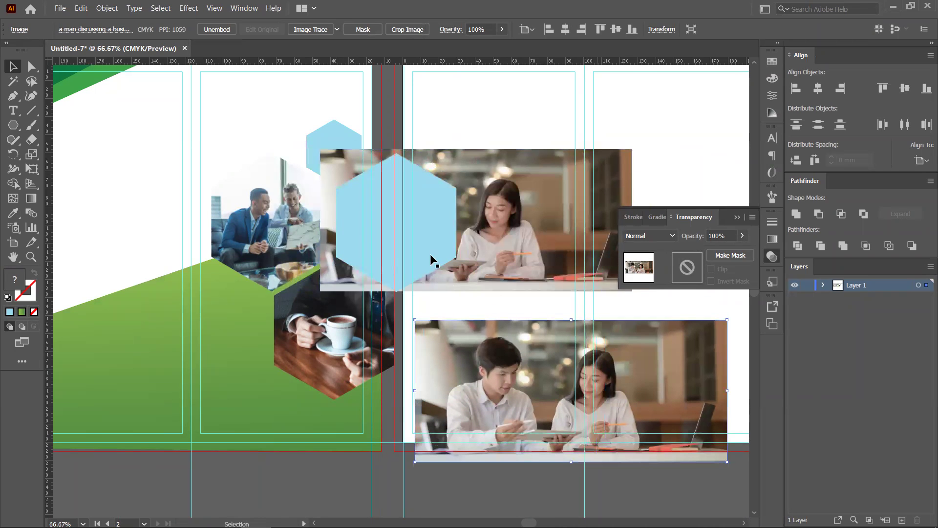
shift+click(427, 210)
right_click(427, 210)
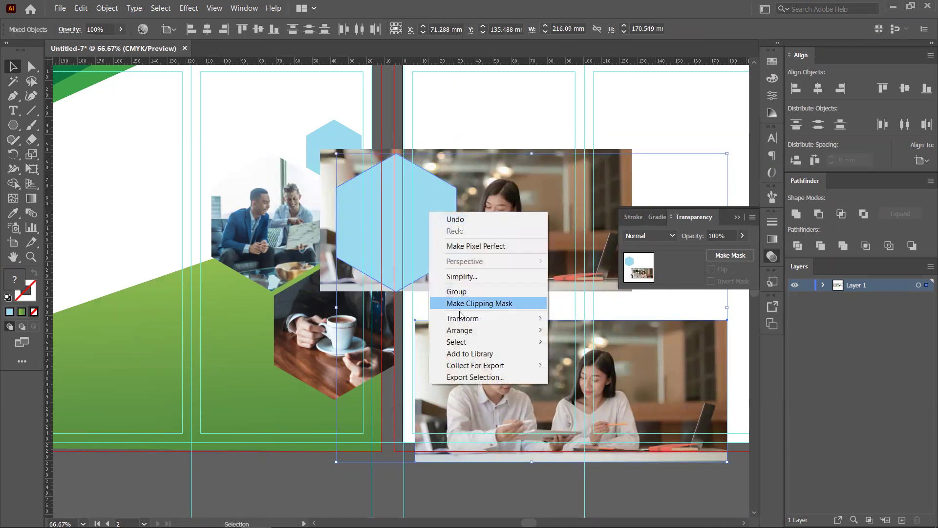
click(337, 491)
- Clip the two-colleagues photo to the right large hexagon with a clipping mask
click(473, 239)
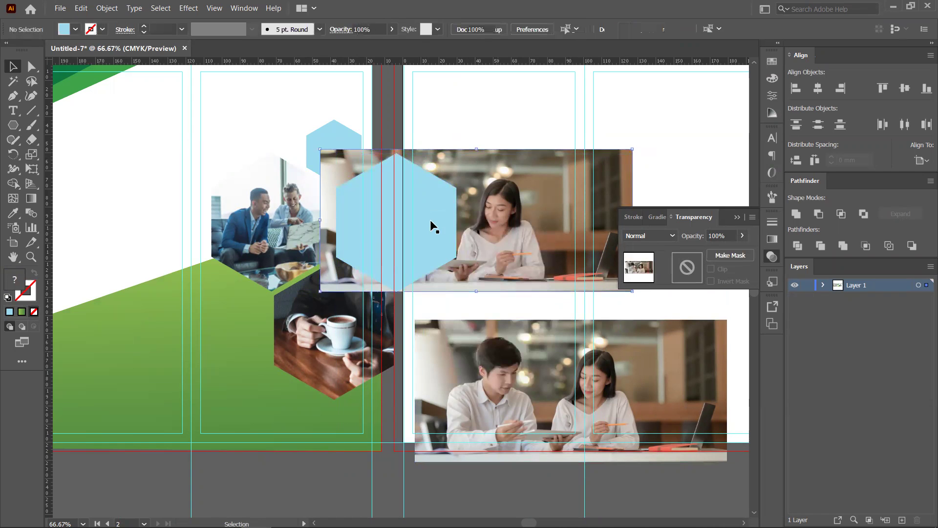
shift+click(430, 219)
right_click(431, 221)
click(478, 313)
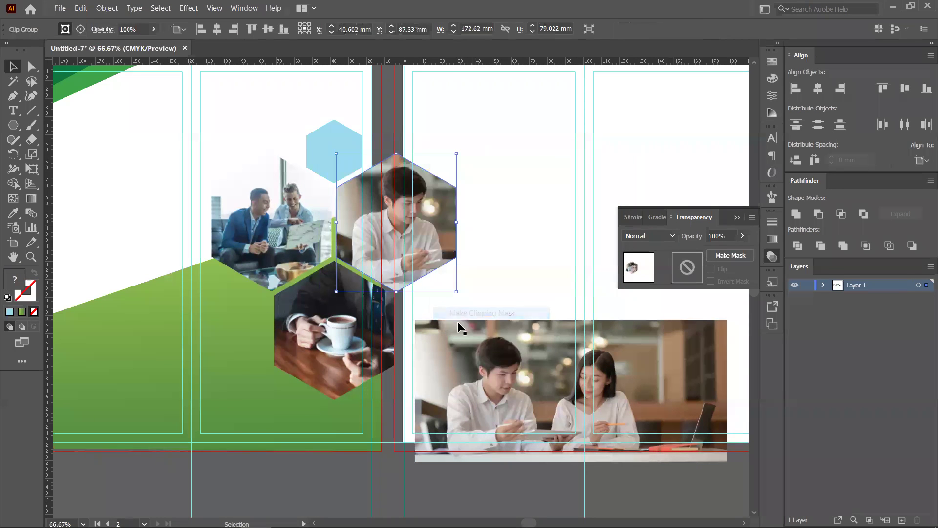
- Cut the spare copy of the colleagues photo and paste it directly behind the small upper hexagon
click(495, 358)
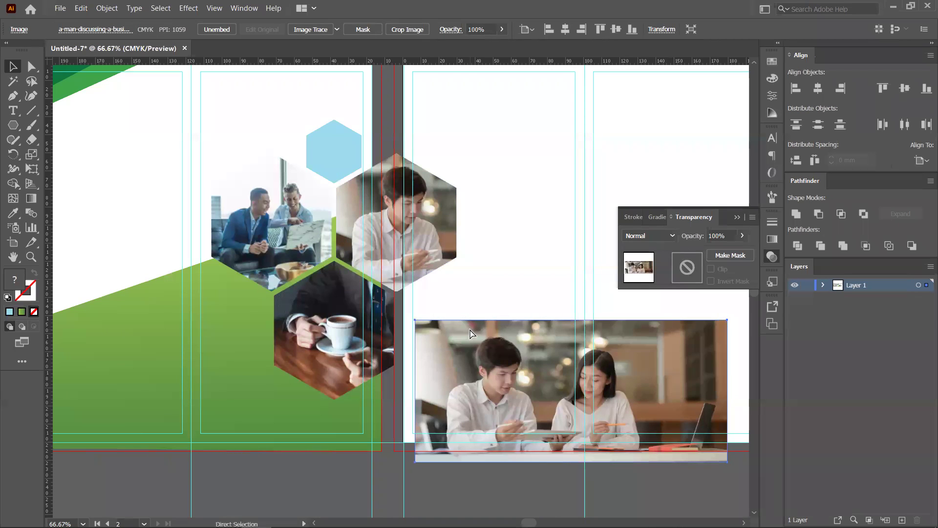
key(Delete)
click(333, 137)
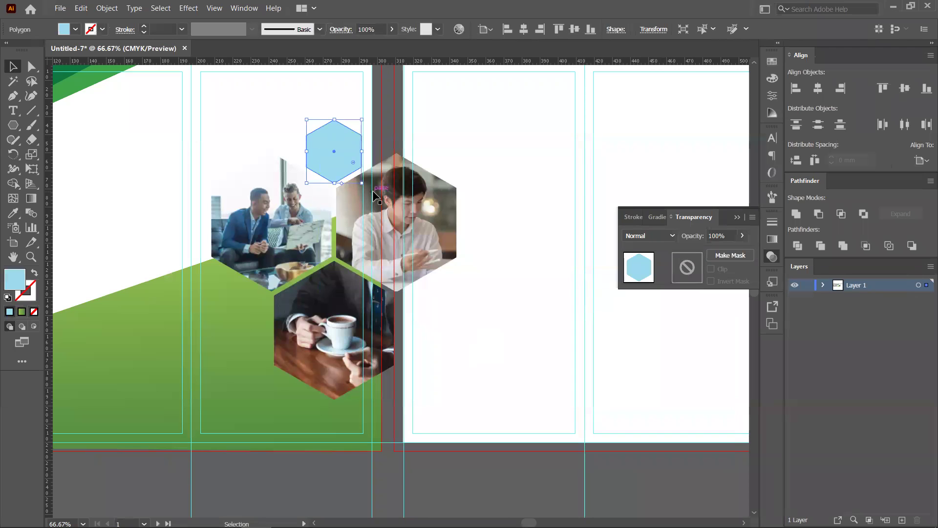
key(ctrl+z)
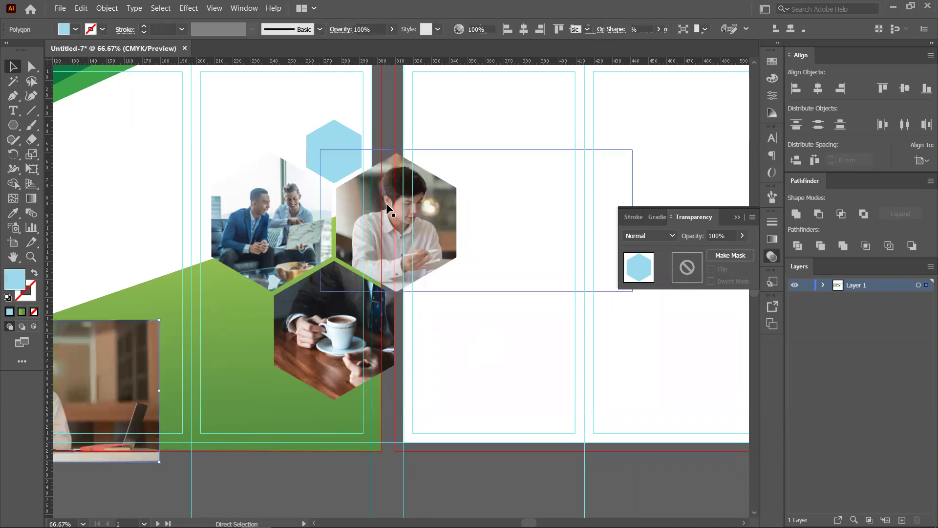
- Move the colleagues photo to the small hexagon and shrink it so the woman sits behind the shape
drag(88, 362, 394, 142)
drag(465, 103, 442, 134)
scroll(391, 181, up, 3)
drag(391, 180, 446, 268)
drag(195, 320, 230, 265)
- Clip the colleagues photo to the small upper hexagon with a clipping mask and deselect it
shift+click(277, 201)
right_click(277, 201)
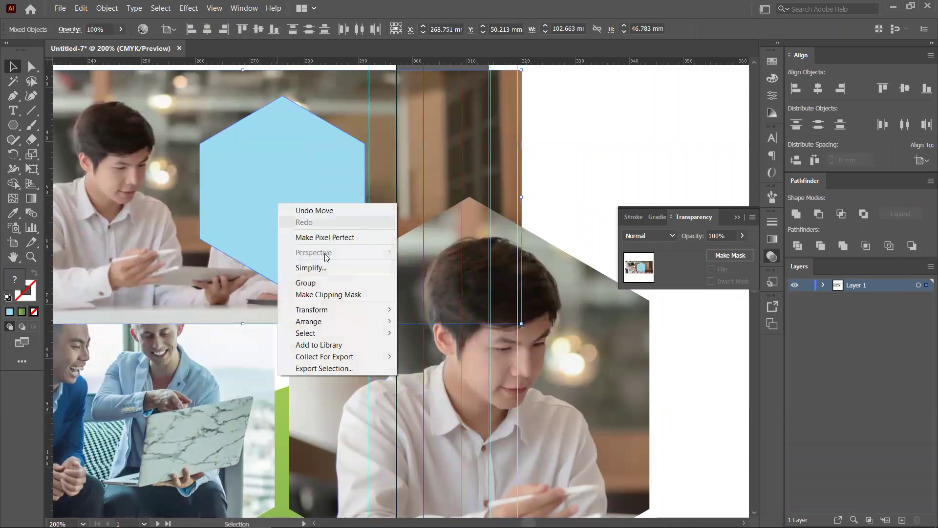
click(320, 292)
scroll(240, 259, down, 1)
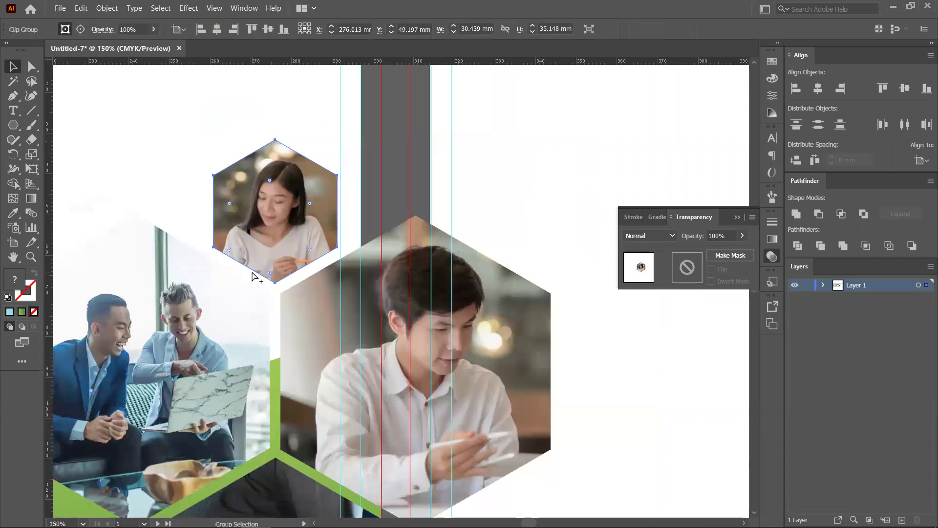
click(178, 184)
- Reduce the opacity of the long Multiply green triangle in the upper corner of panels 5 and 6 to 37%
scroll(180, 186, down, 3)
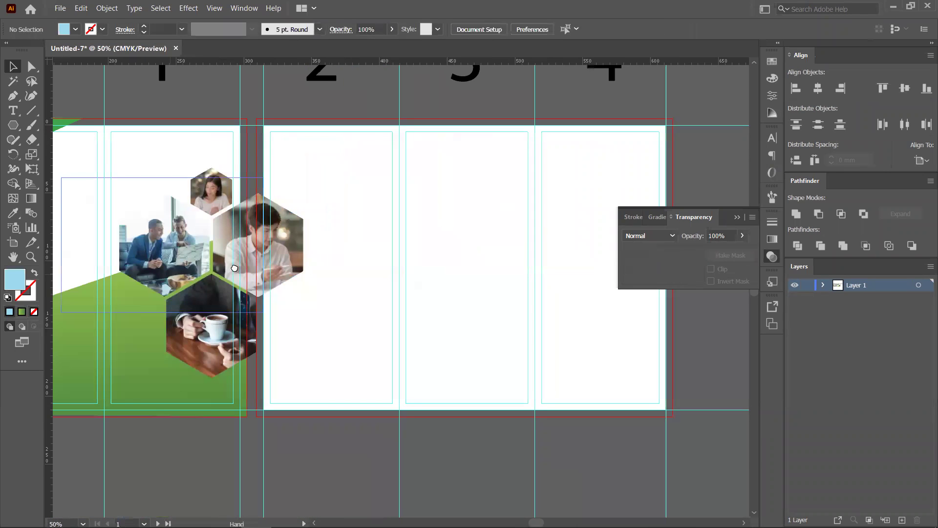
drag(244, 186, 374, 172)
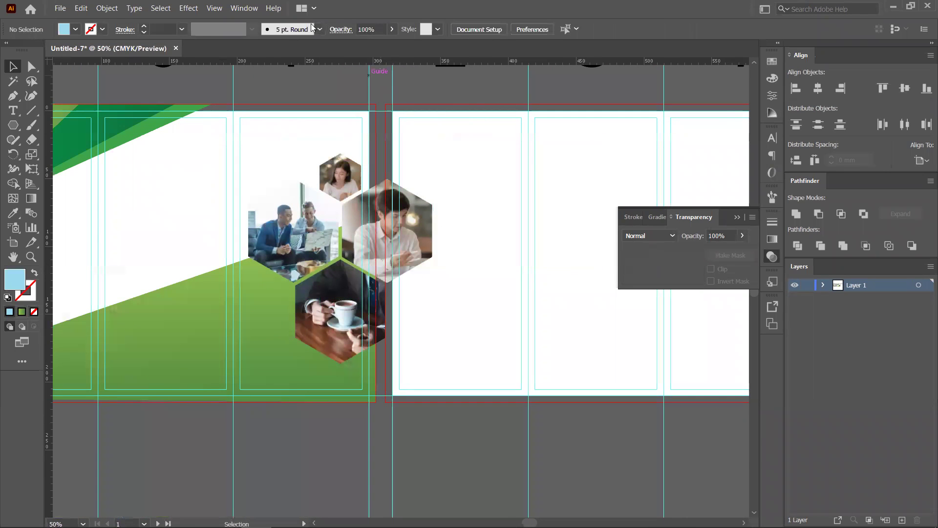
key(ctrl)
scroll(190, 190, down, 1)
click(234, 147)
drag(235, 147, 278, 184)
key(ctrl+z)
key(v)
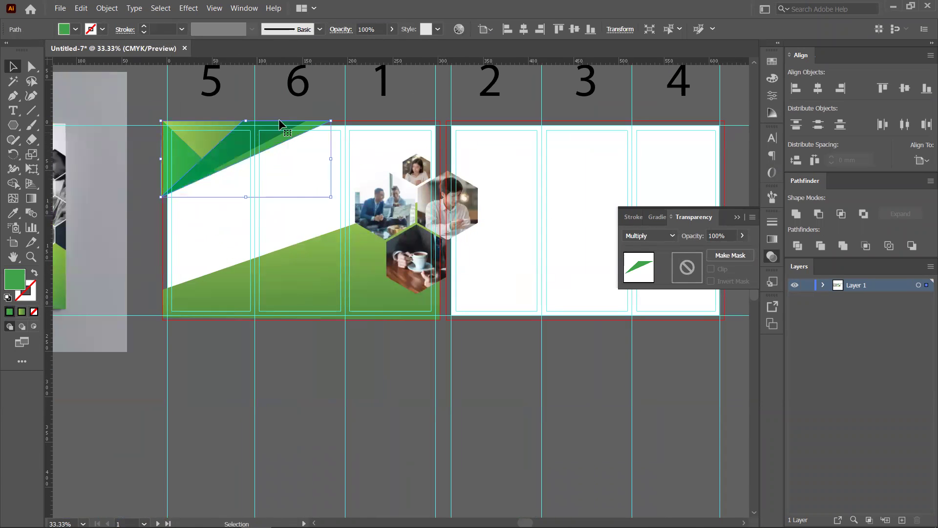
click(741, 237)
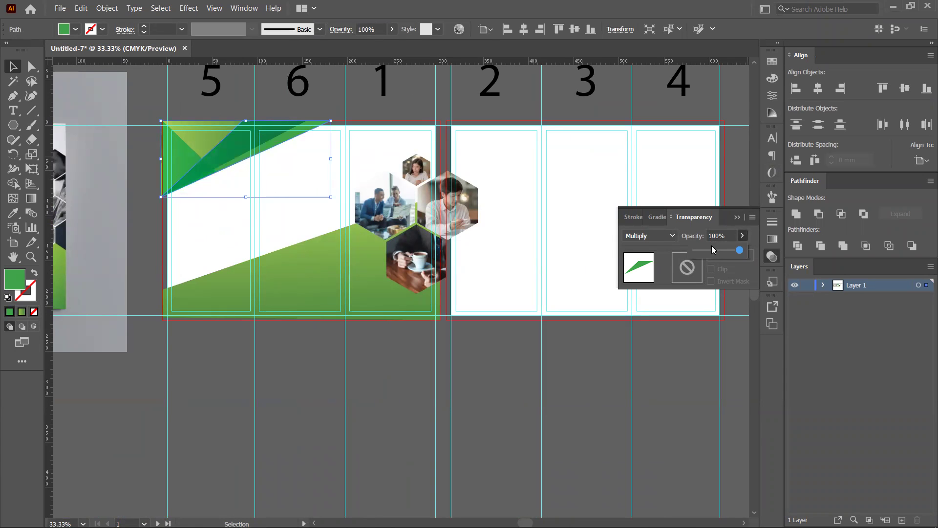
click(713, 249)
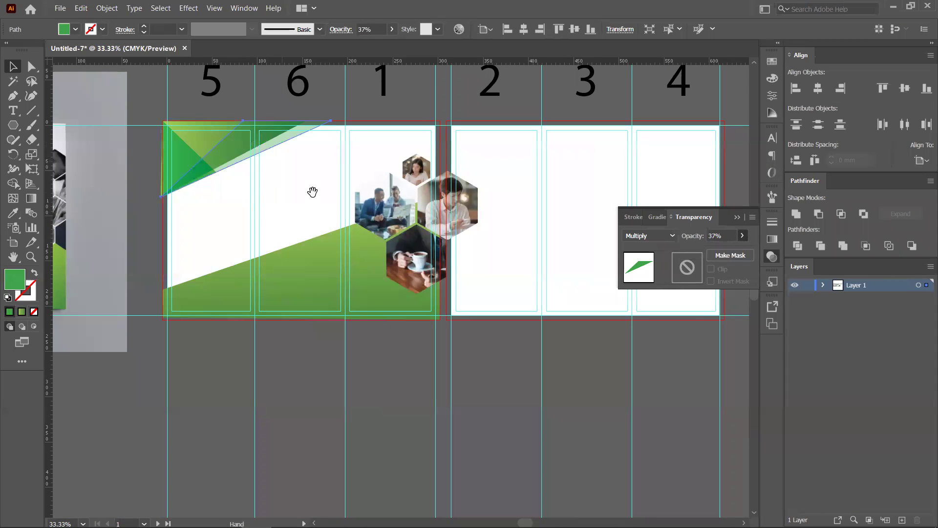
- Move the right tip of the translucent green triangle inward so its lower side follows the gradient shape's slanted edge
key(ctrl+equal)
key(ctrl+equal)
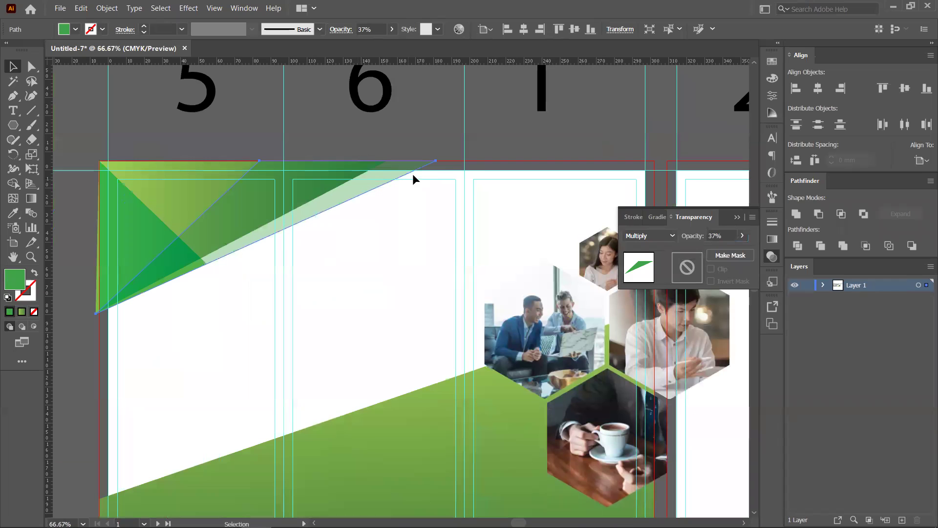
click(439, 167)
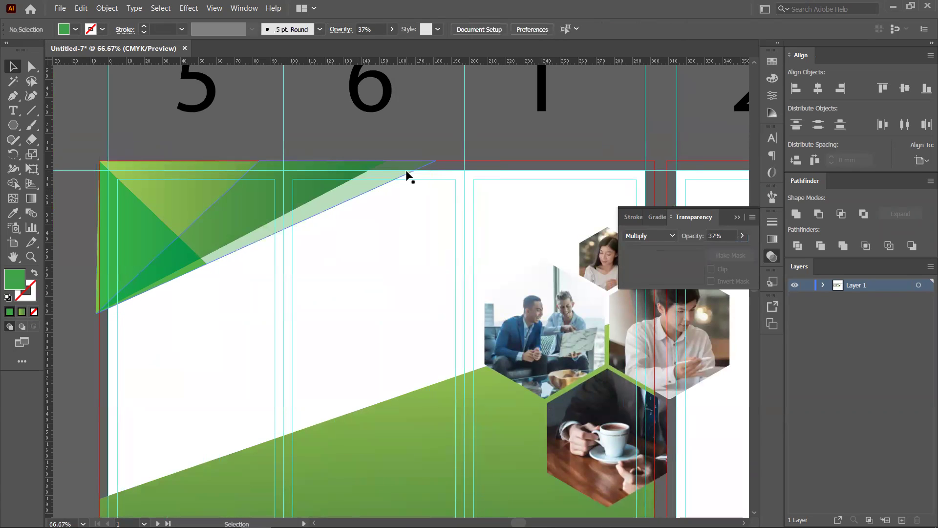
click(409, 178)
click(27, 69)
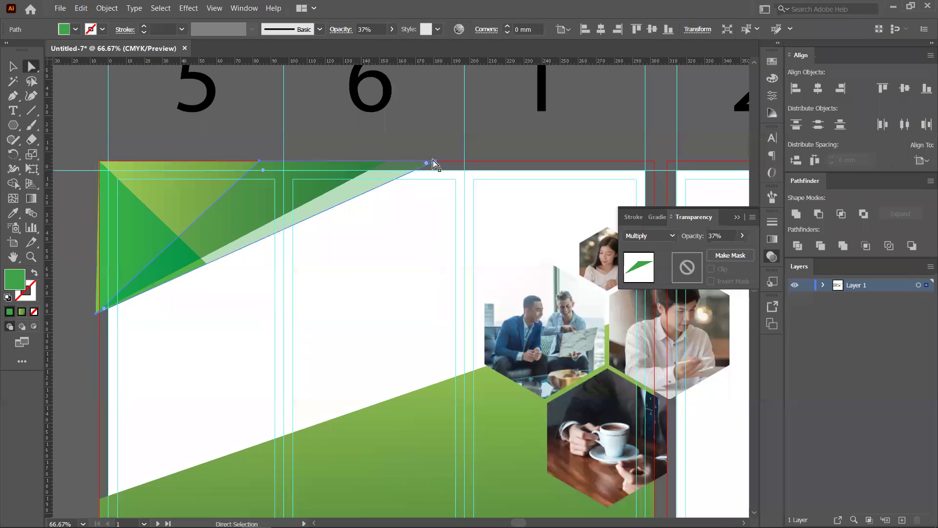
drag(435, 161, 399, 155)
click(172, 287)
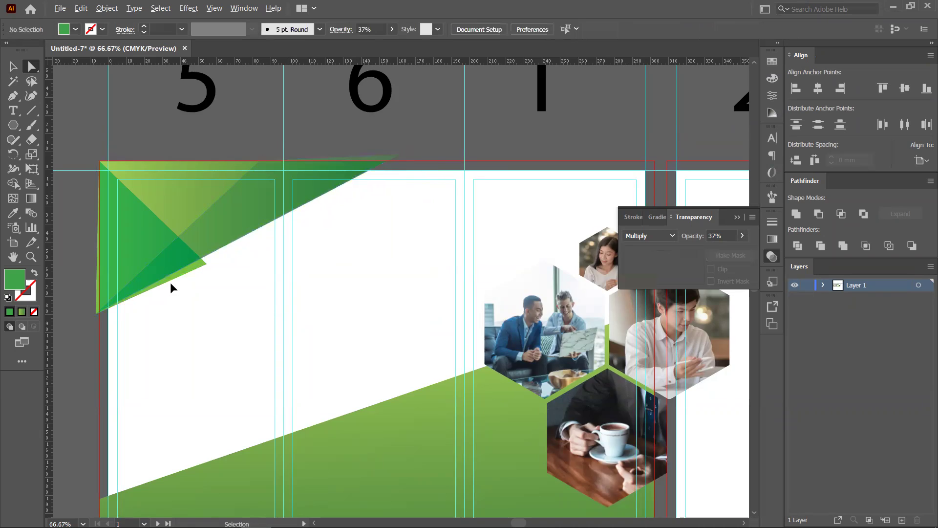
- Pull the right corner of the small green triangle on panel 5 inward to the inner fold point of the overlapping shapes
scroll(172, 287, up, 2)
drag(214, 274, 315, 308)
drag(362, 286, 295, 218)
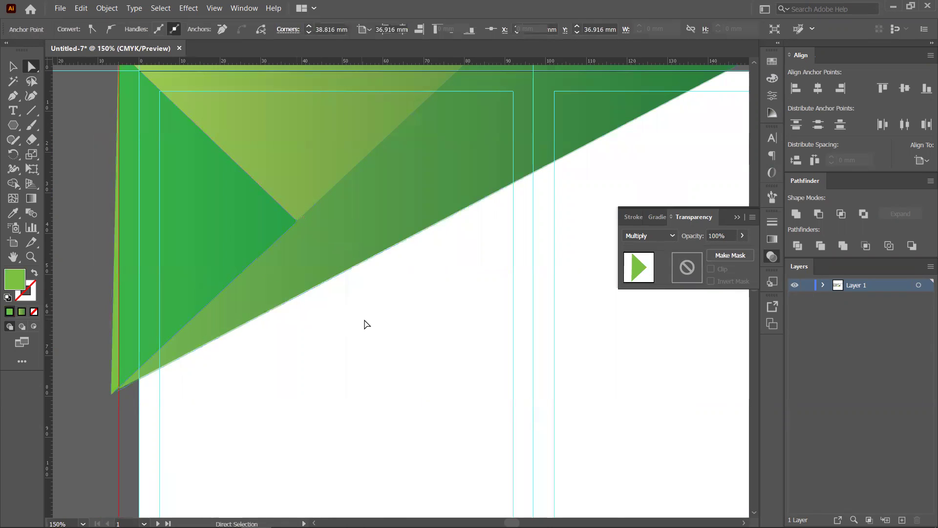
click(366, 324)
- Duplicate the 37% green triangle onto the lower green band, with its upper edge by the photo hexagons
scroll(367, 324, down, 3)
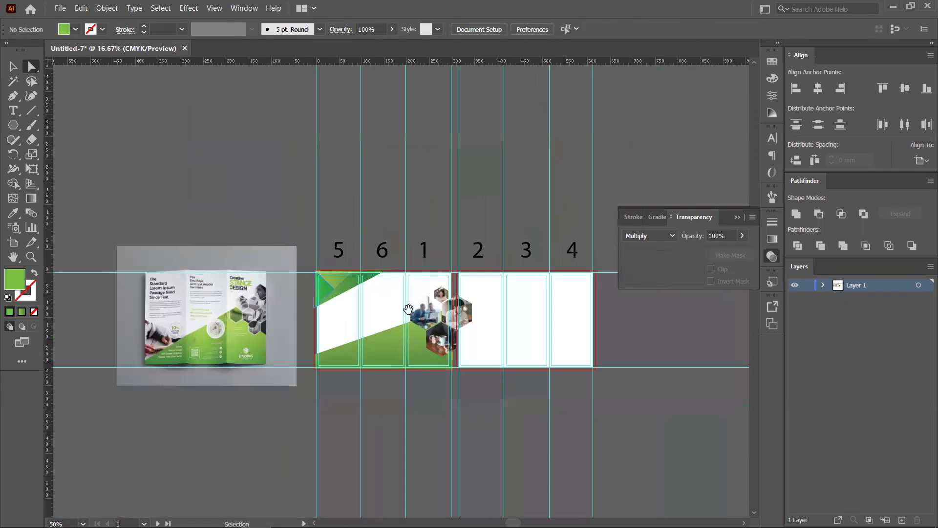
scroll(331, 298, down, 3)
scroll(371, 308, right, 2)
scroll(245, 268, up, 2)
click(244, 185)
drag(225, 180, 276, 311)
drag(315, 283, 446, 154)
scroll(395, 236, up, 2)
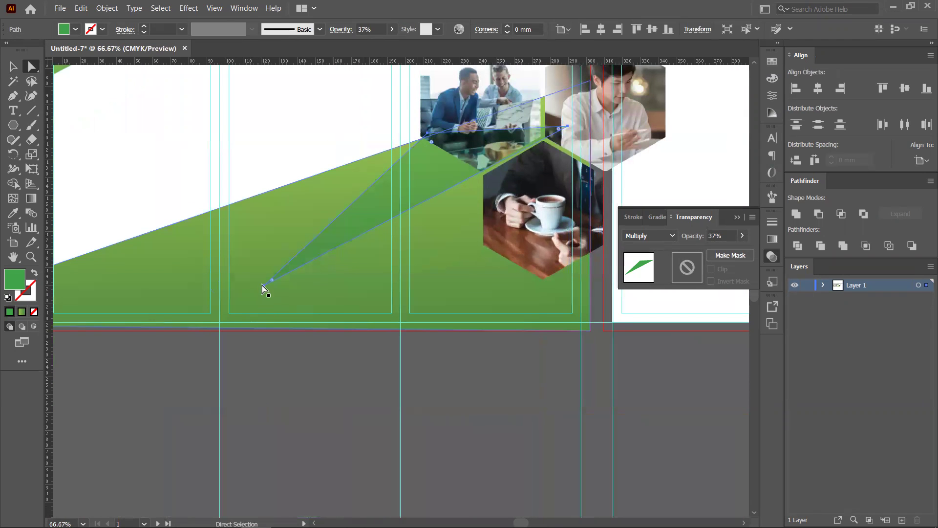
- Extend the copy's lower tip to the bottom bleed and add an anchor on its lower side, placed at panel 1's outer bottom bleed corner
drag(263, 288, 198, 327)
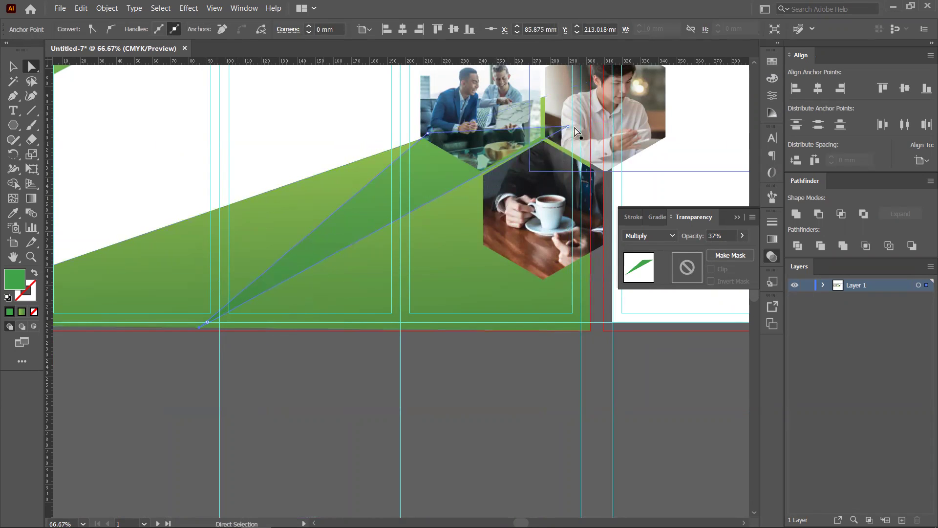
drag(569, 124, 568, 126)
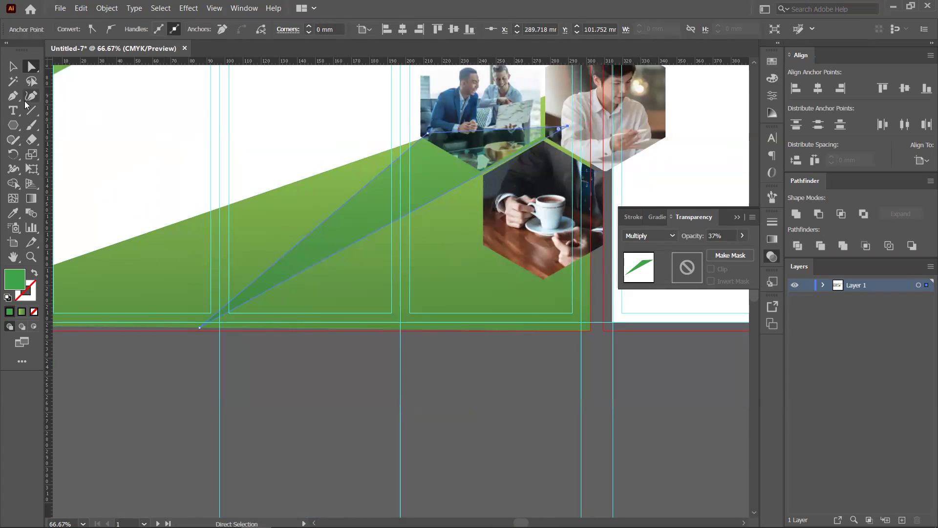
click(12, 96)
click(443, 194)
click(31, 67)
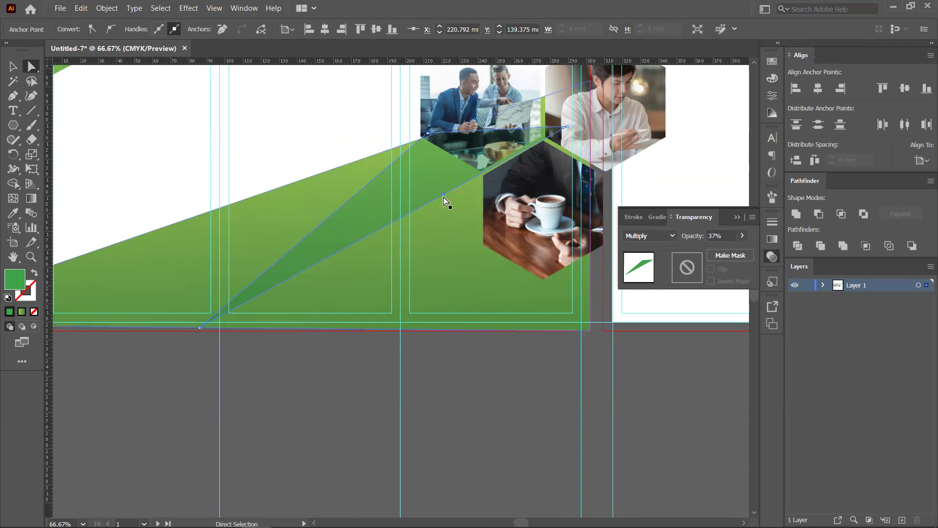
drag(443, 197, 588, 338)
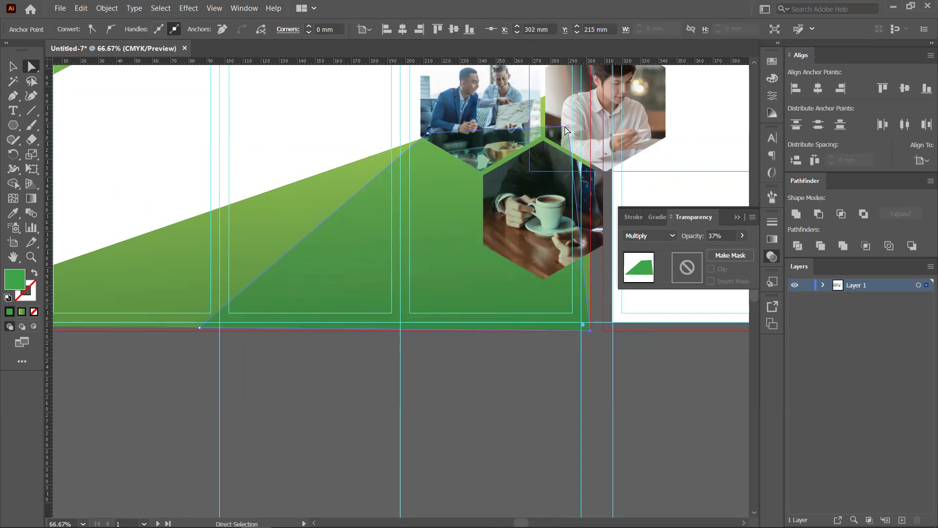
- Move the overlay's two upper anchors so its top edge follows the slanted edge of the green band
drag(571, 125, 608, 75)
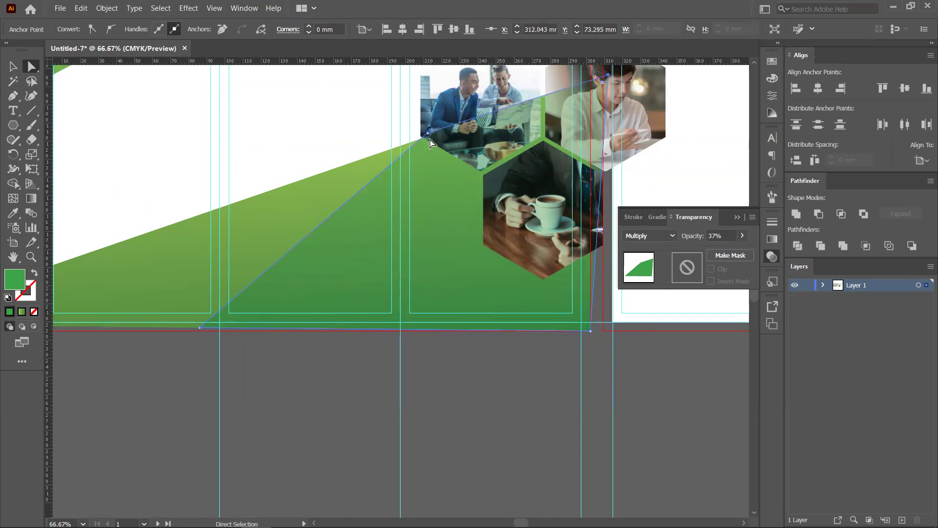
drag(429, 140, 422, 140)
click(316, 373)
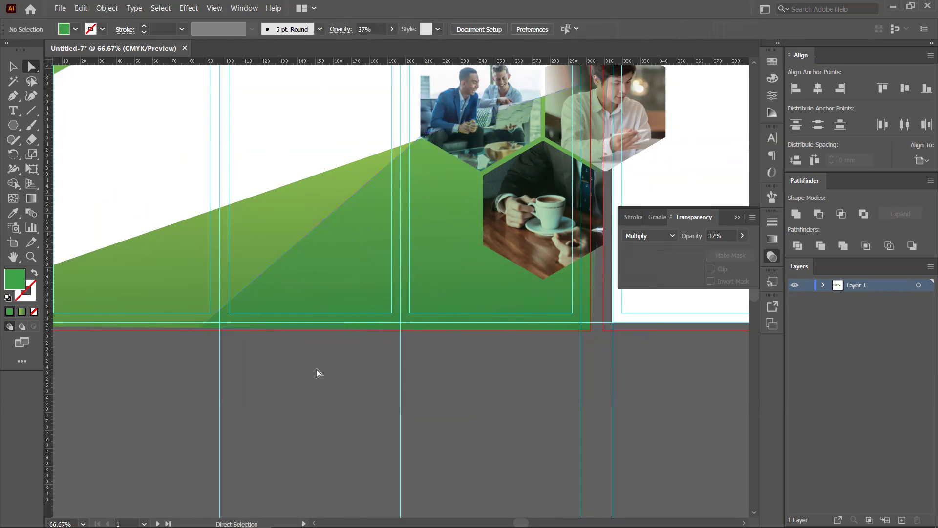
- Duplicate the small green triangle from the upper corner onto the lower green band of panel 5
scroll(316, 372, down, 2)
drag(317, 373, 407, 365)
drag(306, 166, 359, 296)
key(ctrl+=)
key(a)
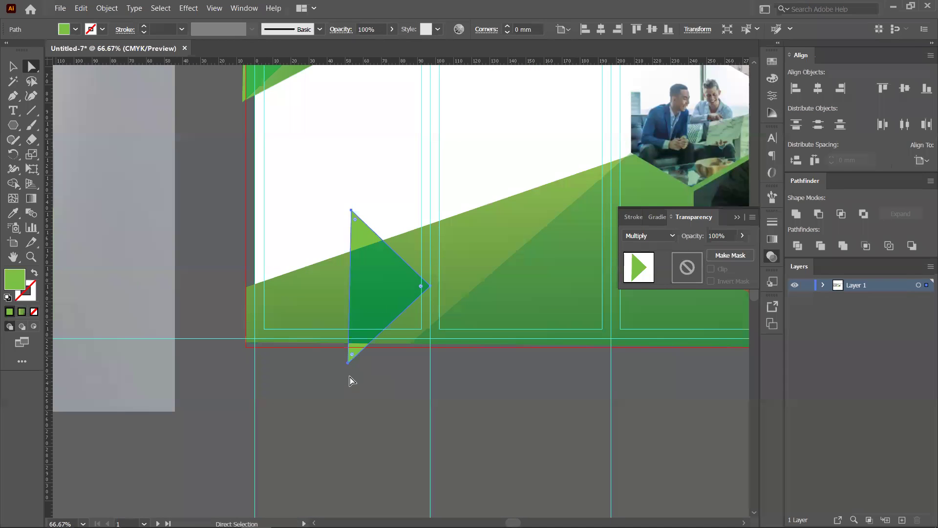
- Rotate the triangle copy to point upward and move it into the bottom outer corner of panel 5
click(13, 66)
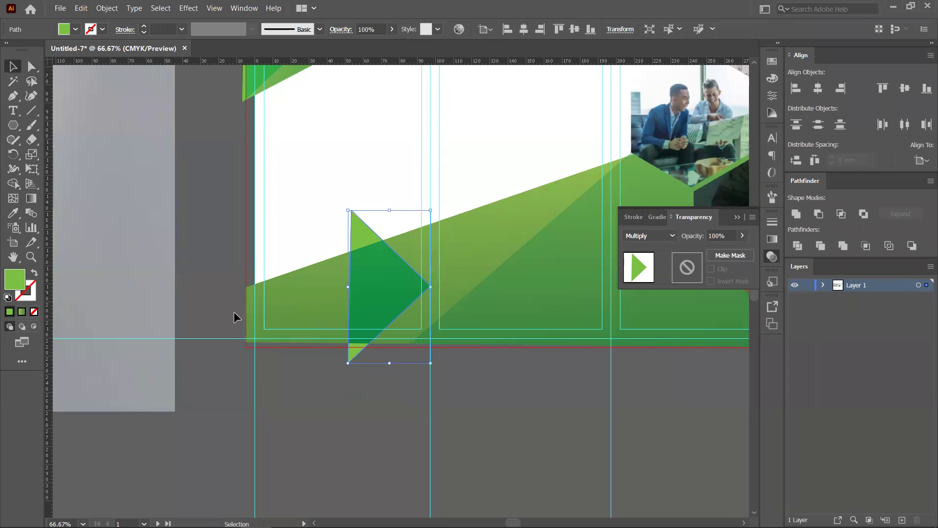
drag(344, 366, 473, 337)
drag(380, 283, 317, 304)
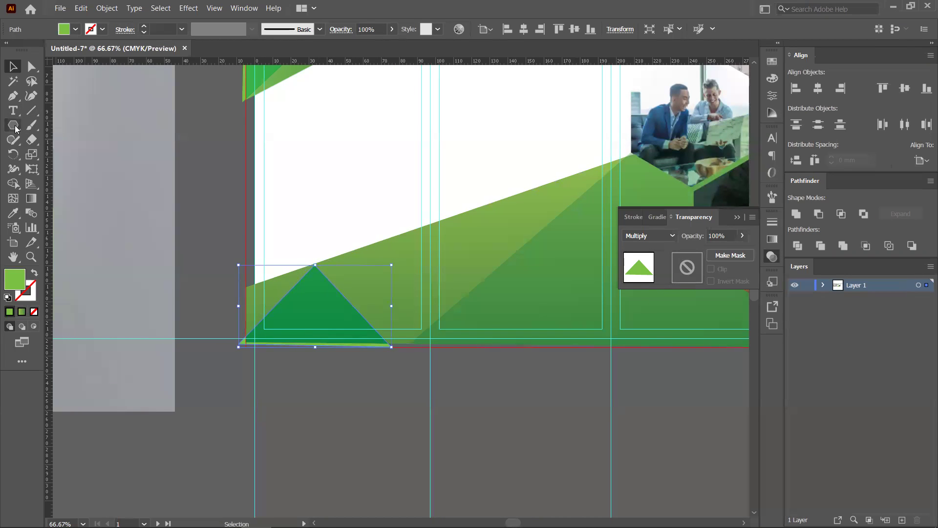
- Reshape the triangle by raising its apex to the band's slanted edge and extending its outer corner well beyond the artboard
click(31, 67)
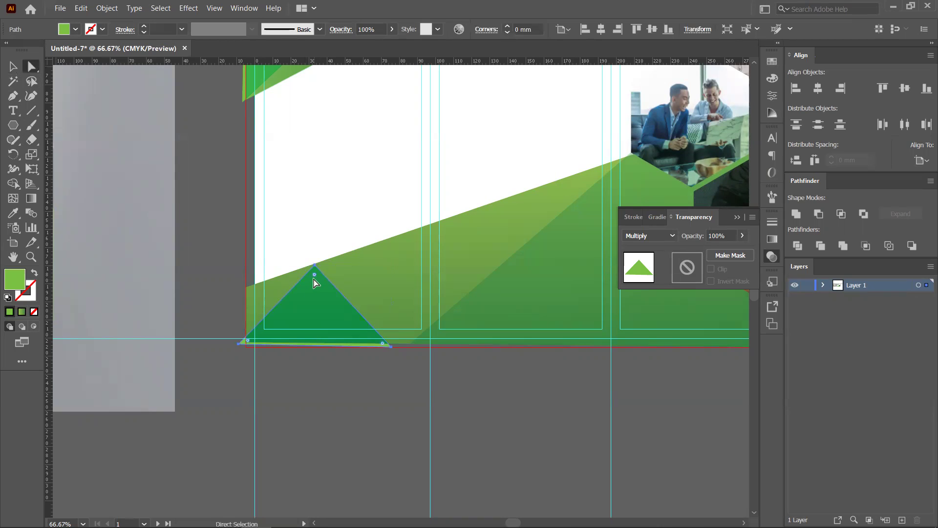
drag(314, 263, 346, 254)
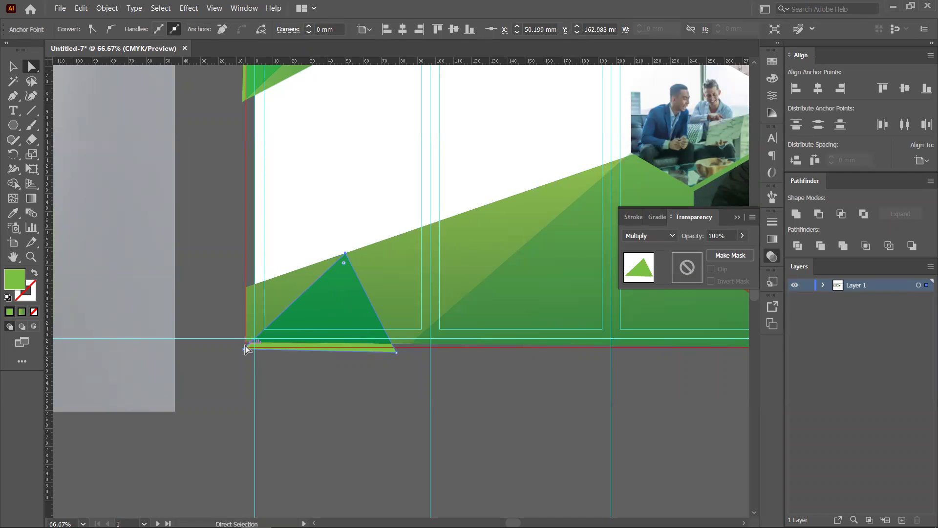
drag(246, 350, 112, 330)
click(303, 423)
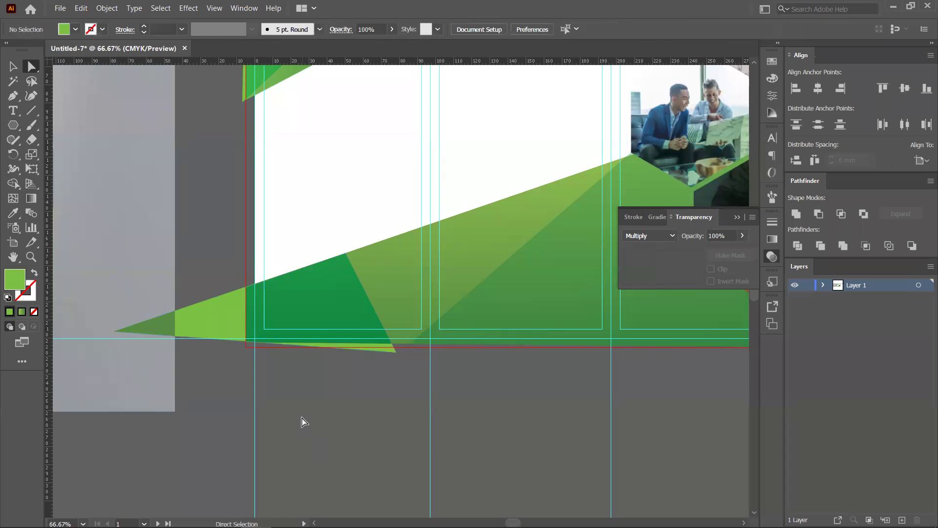
- Reduce the opacity of the reshaped lower triangle on panel 5 to 41% and deselect it
scroll(304, 424, down, 2)
click(312, 361)
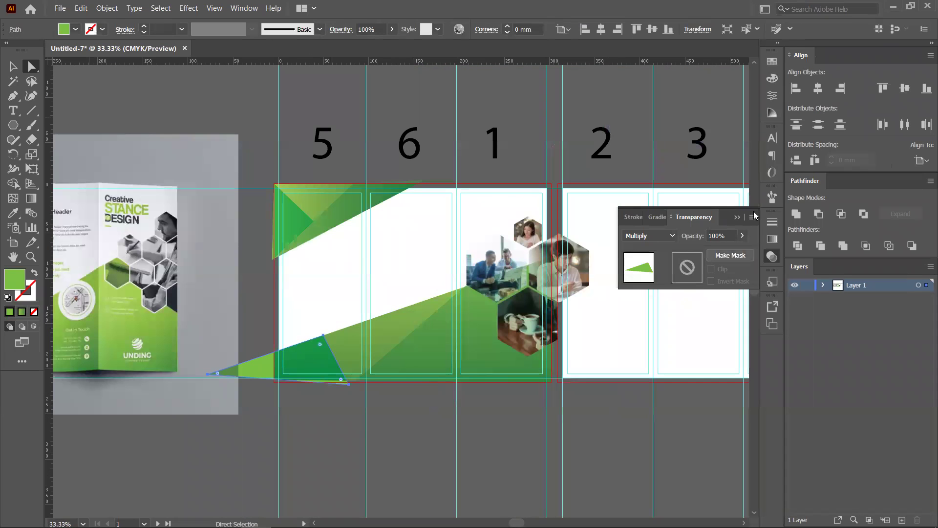
click(743, 236)
drag(742, 250, 709, 255)
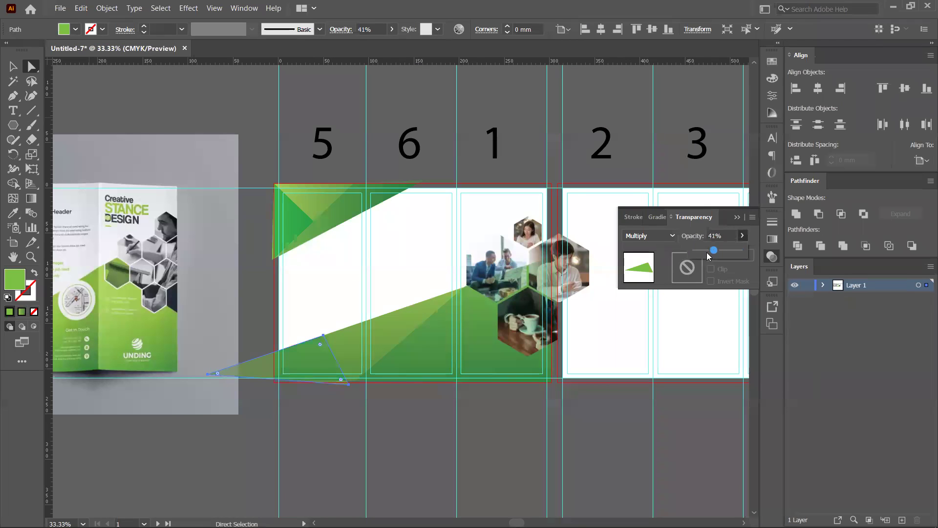
click(419, 442)
click(12, 66)
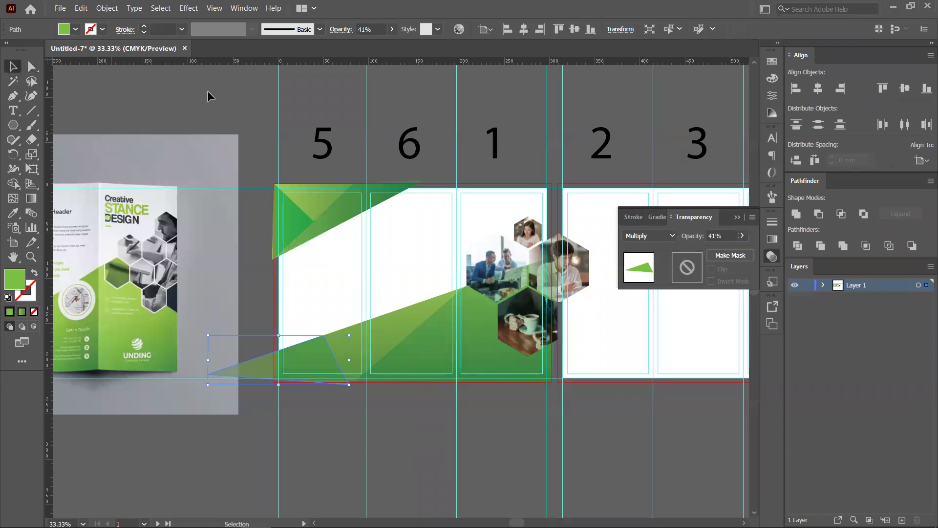
click(210, 95)
scroll(329, 277, down, 2)
scroll(342, 303, right, 1)
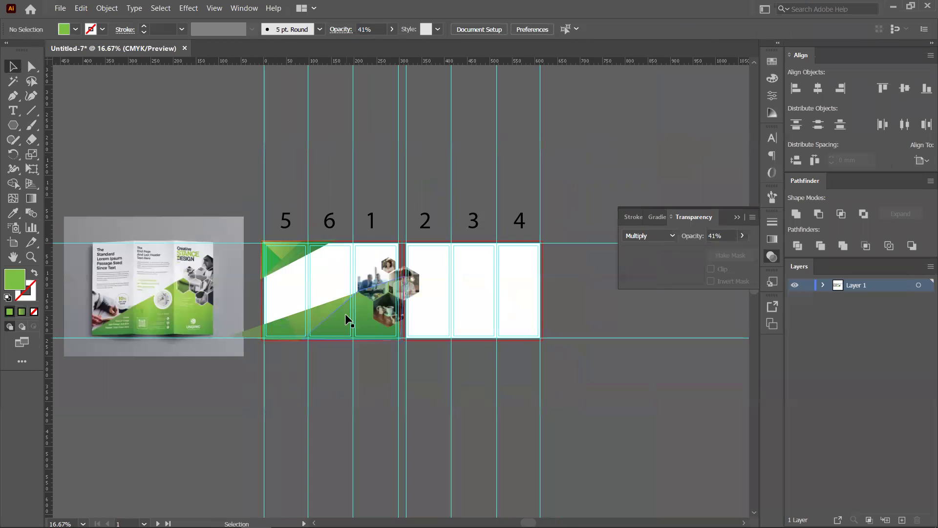
- Move the translucent lower triangle off panel 5 to below the artboard and delete it
scroll(345, 313, up, 1)
scroll(347, 320, up, 1)
drag(212, 371, 205, 465)
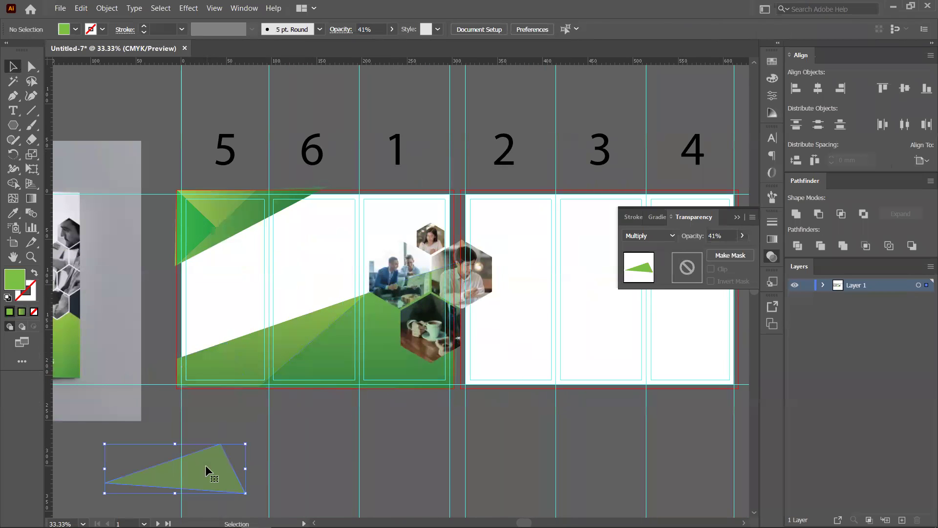
key(Delete)
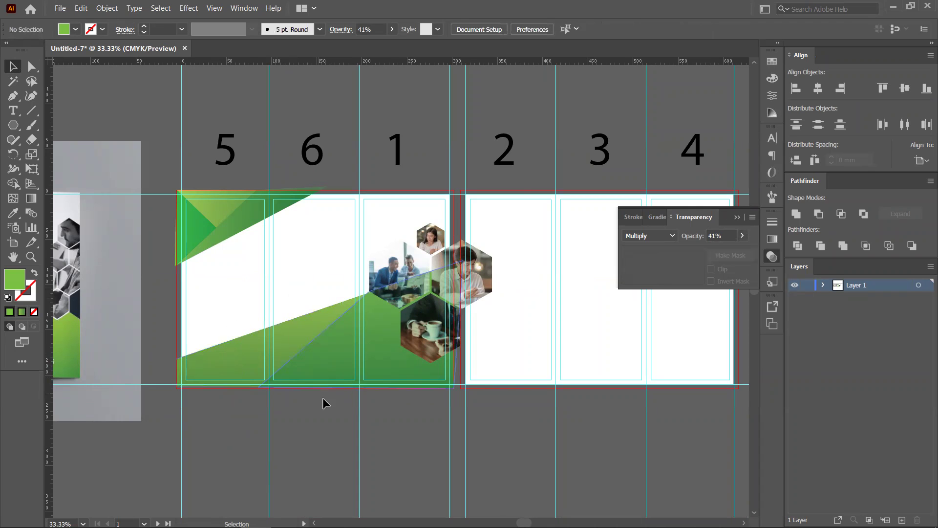
- Send the translucent dark green overlay on the lower band backward step by step until it lies behind all the hexagon photos, and deselect it
scroll(323, 403, up, 1)
scroll(426, 389, right, 2)
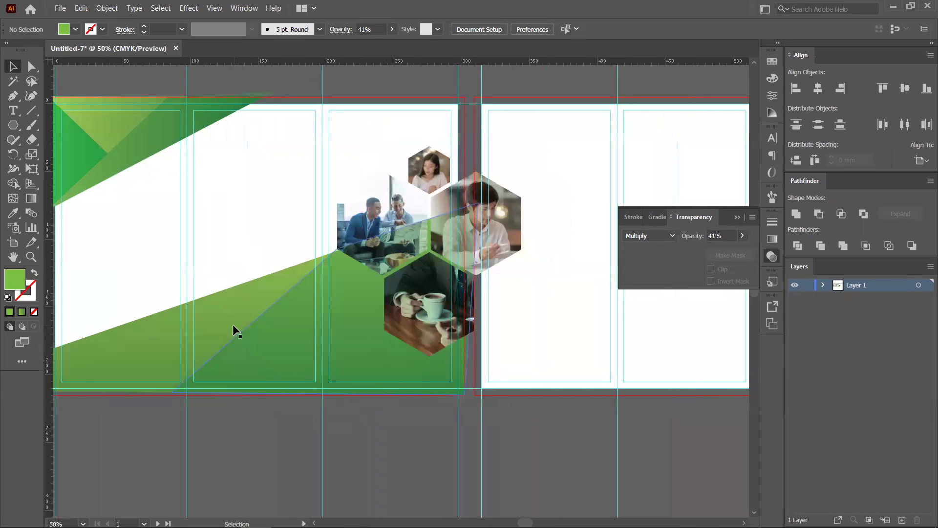
scroll(274, 235, down, 1)
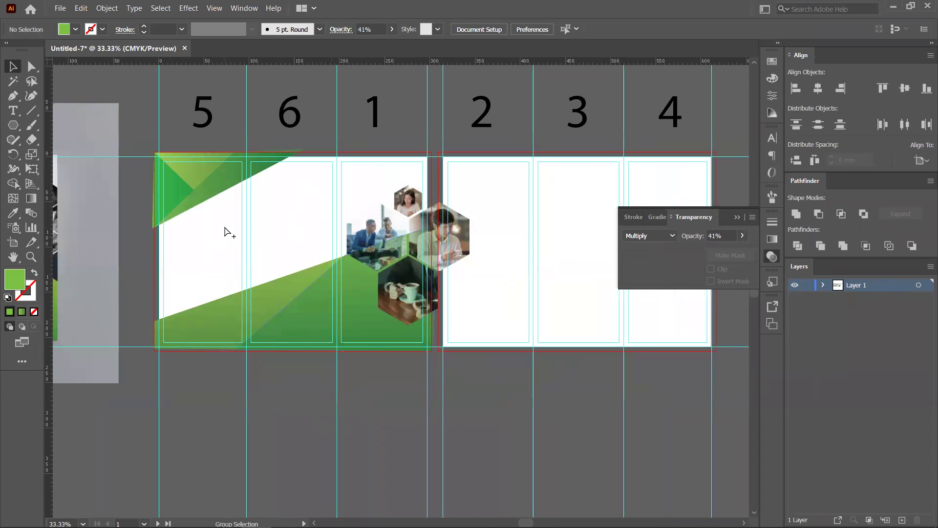
scroll(226, 231, down, 1)
scroll(342, 206, left, 2)
scroll(391, 230, down, 1)
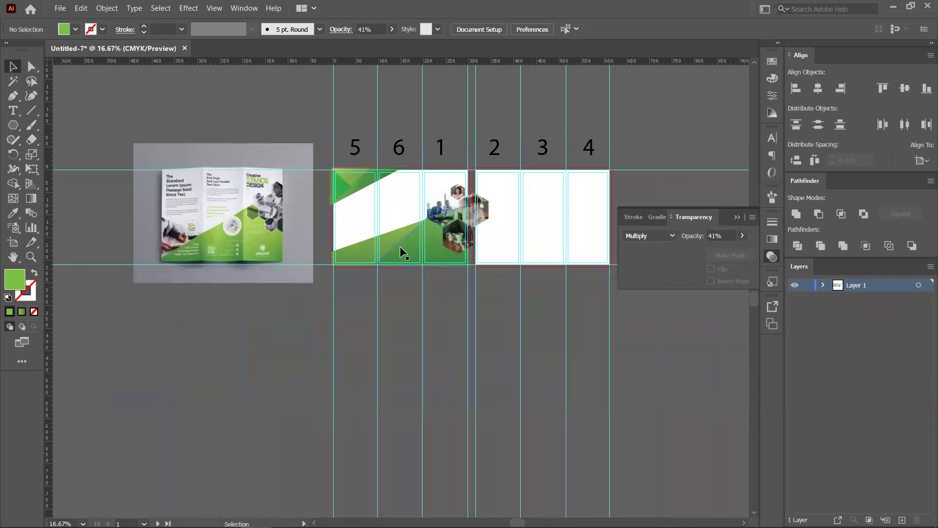
scroll(442, 245, up, 3)
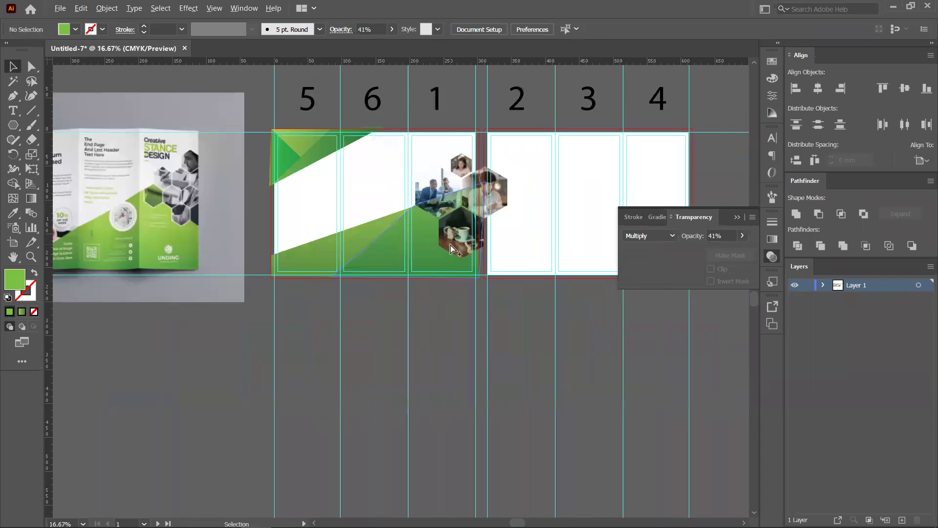
scroll(436, 222, up, 2)
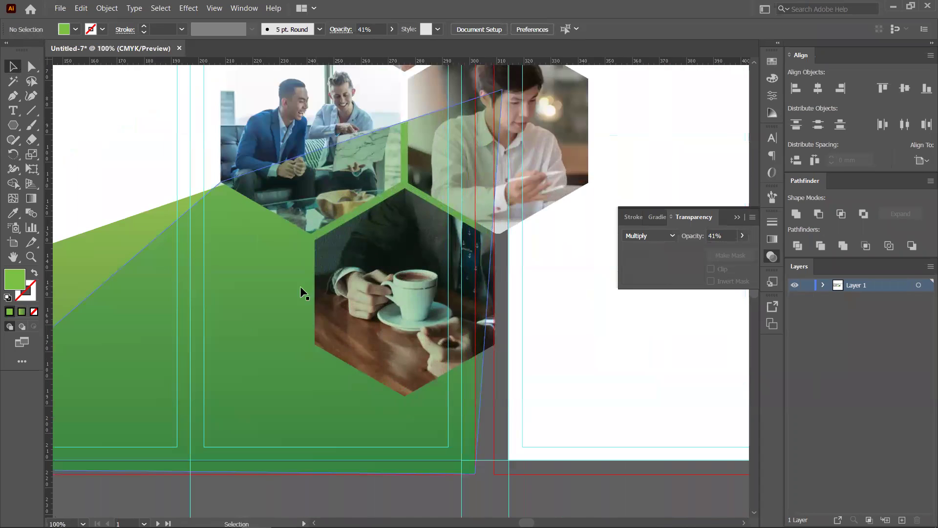
click(236, 290)
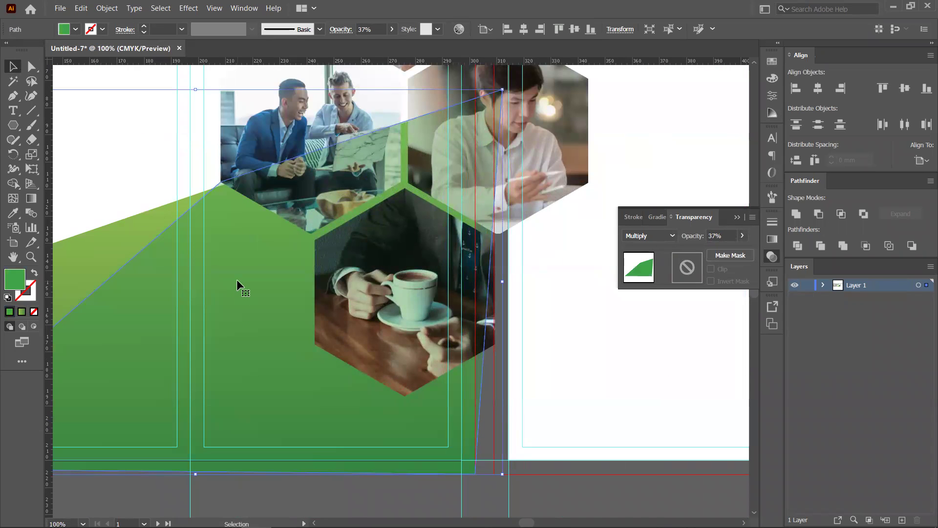
key(a)
key(v)
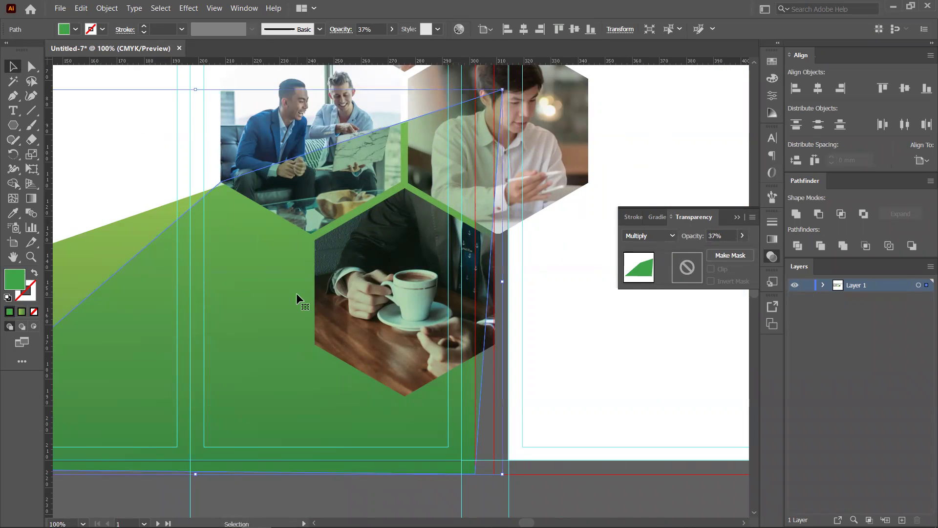
right_click(297, 294)
mouse_move(370, 243)
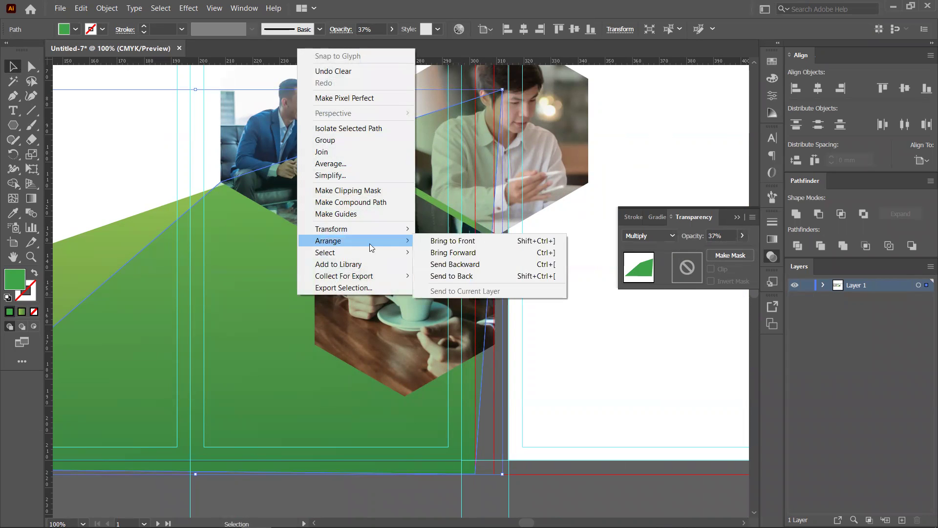
click(468, 266)
right_click(261, 242)
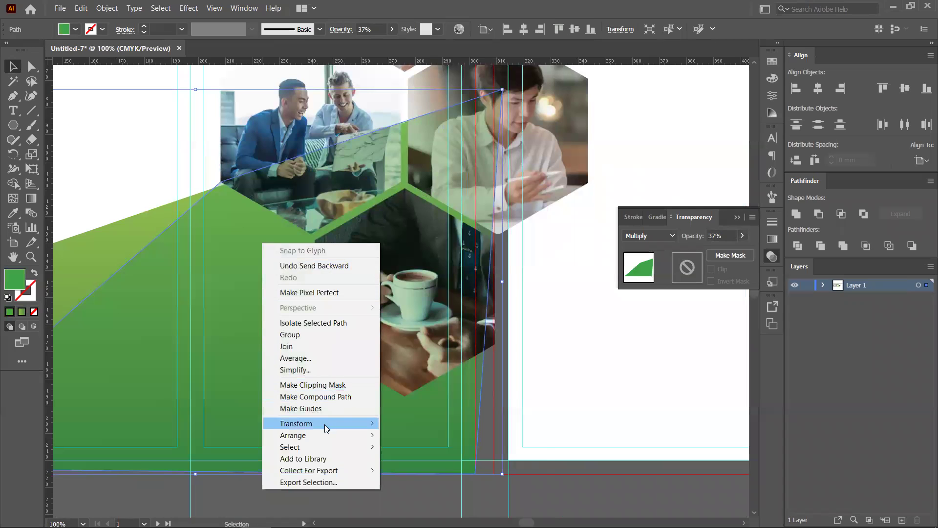
mouse_move(348, 437)
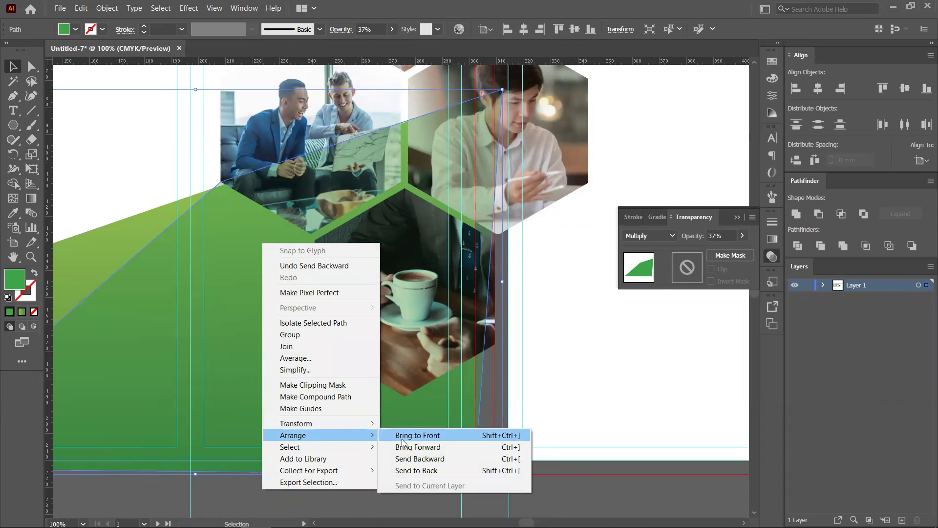
click(416, 459)
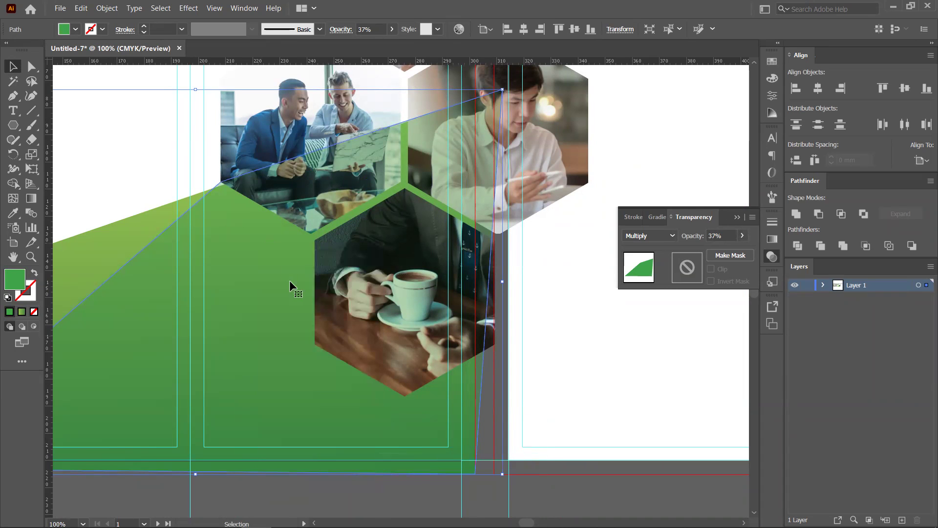
right_click(277, 257)
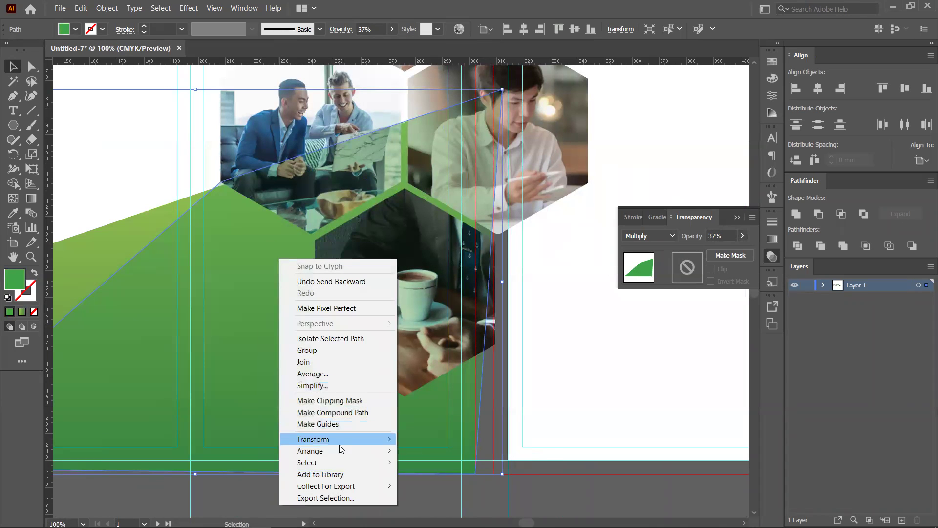
mouse_move(375, 458)
click(425, 474)
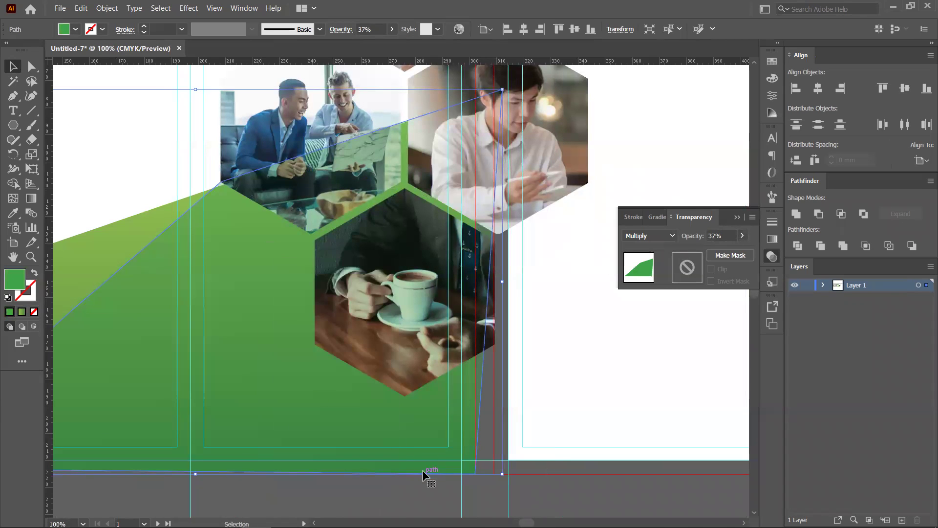
right_click(259, 283)
mouse_move(299, 232)
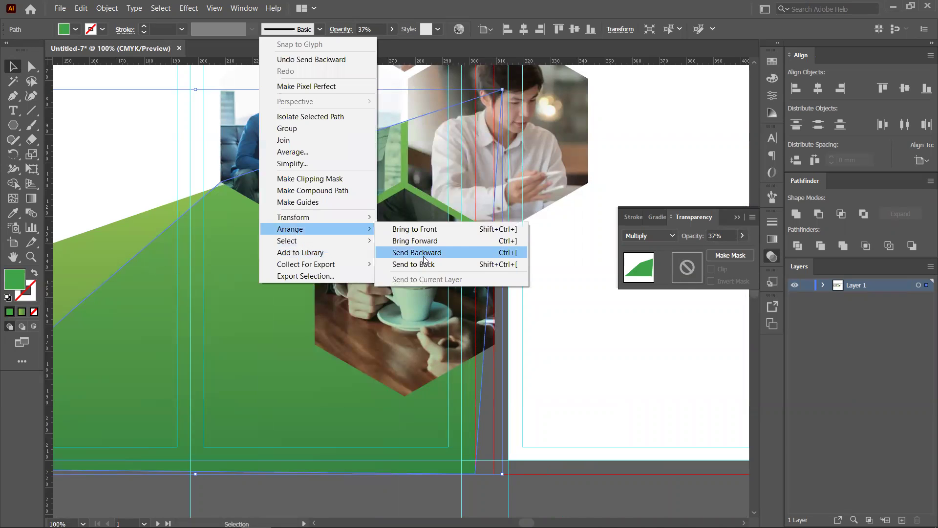
click(424, 253)
right_click(296, 259)
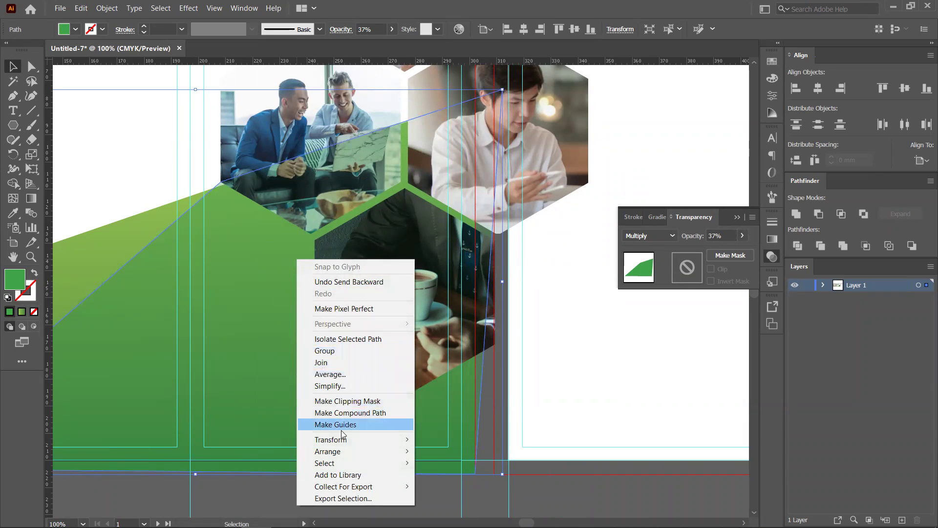
mouse_move(340, 452)
click(446, 477)
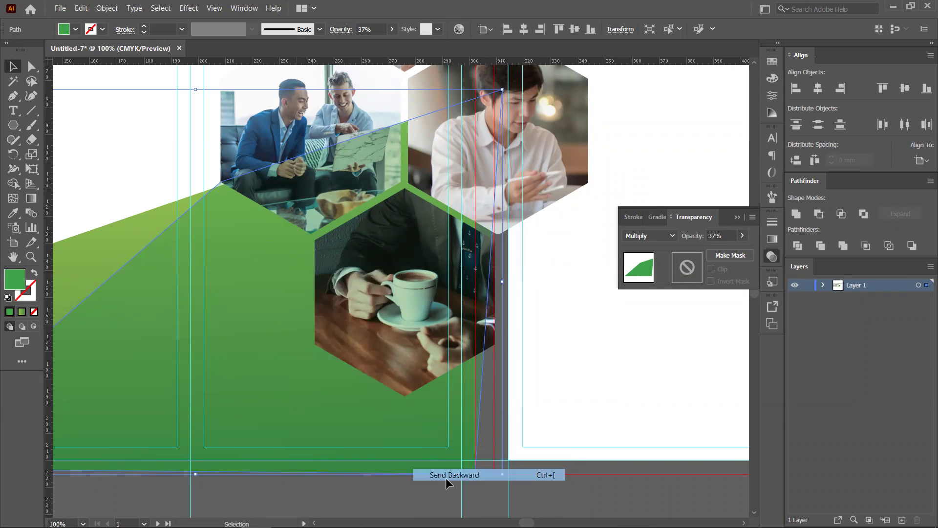
right_click(251, 241)
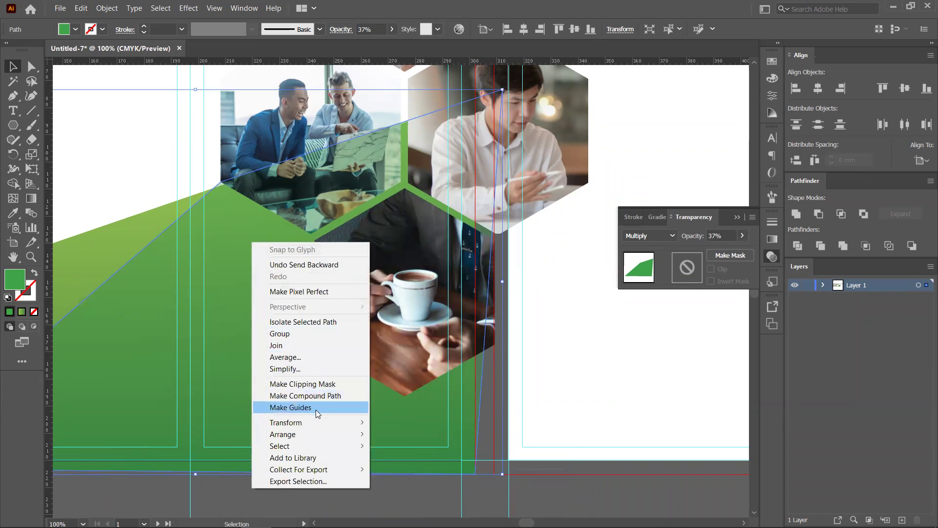
mouse_move(319, 440)
click(397, 460)
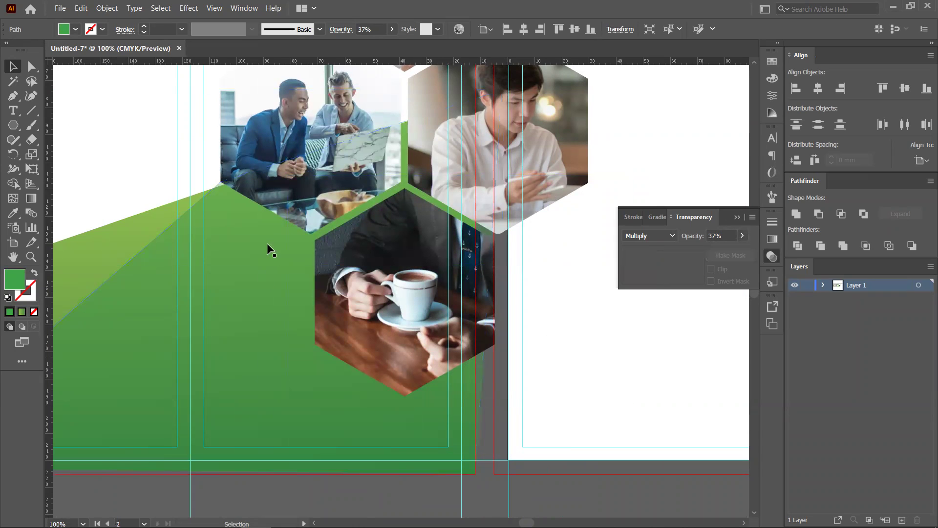
key(ctrl+shift+a)
- Collapse the floating transparency settings and compare the outer panels' artwork with the reference mockup
scroll(264, 251, down, 1)
drag(233, 254, 348, 309)
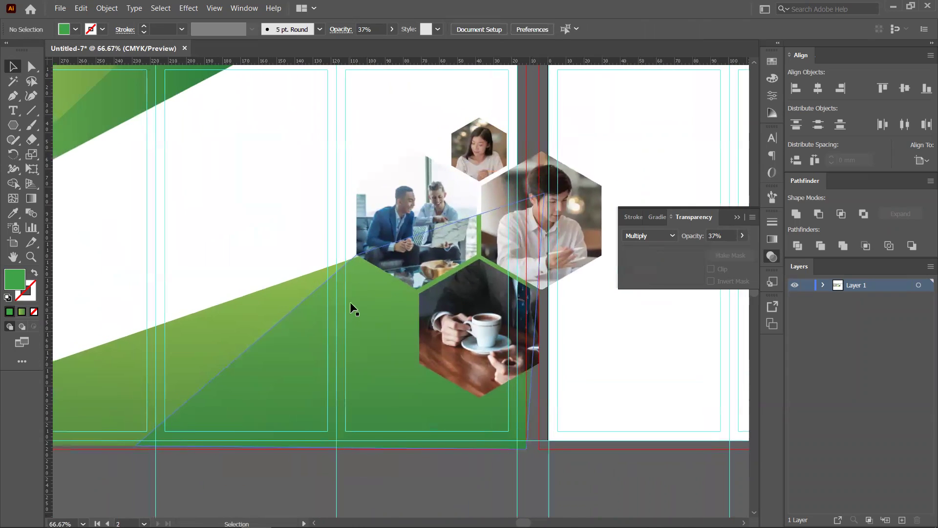
scroll(315, 179, down, 1)
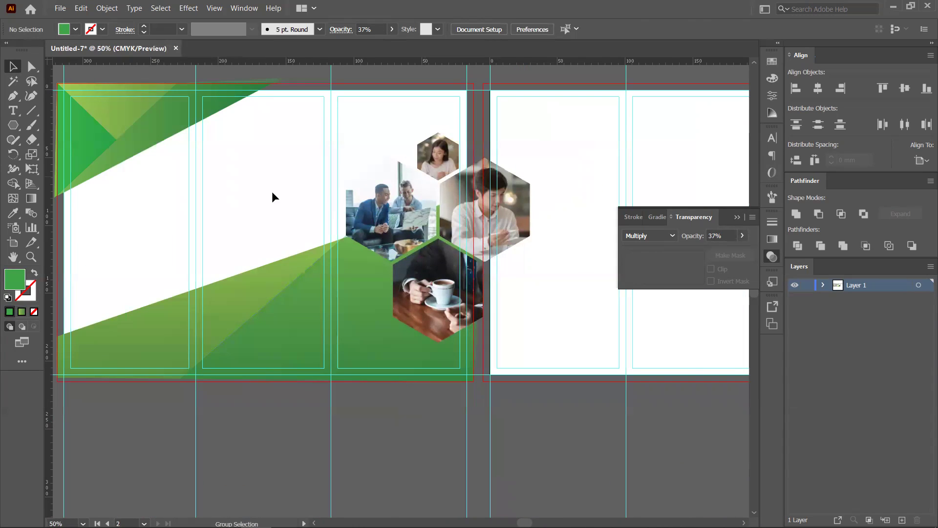
scroll(308, 172, down, 1)
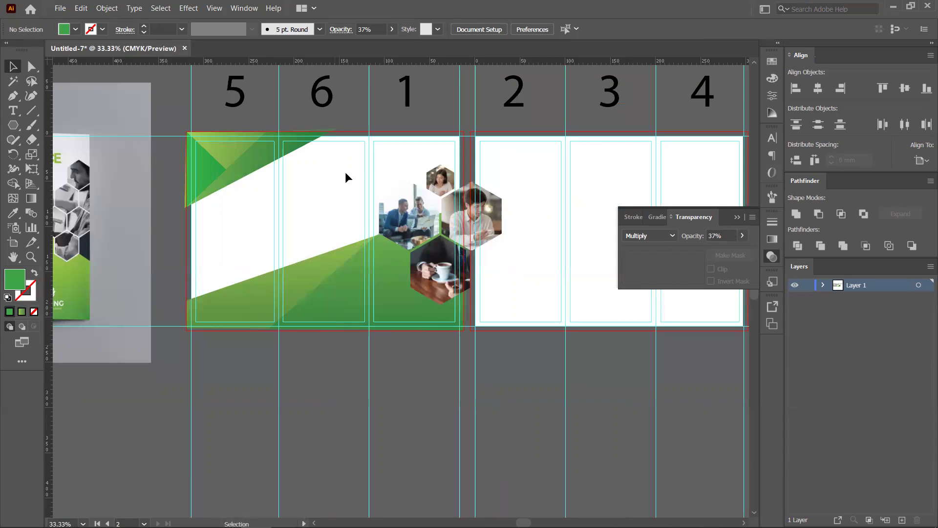
drag(249, 270, 292, 288)
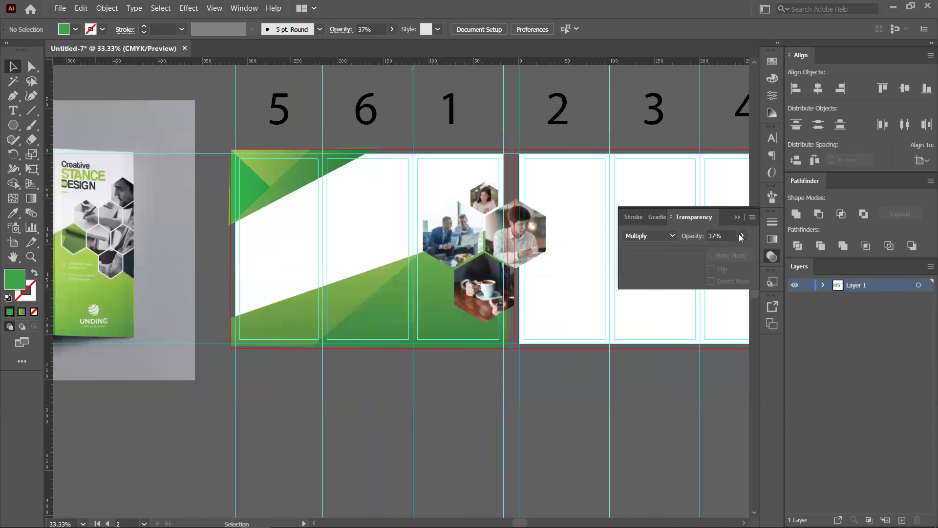
click(737, 216)
drag(350, 195, 399, 171)
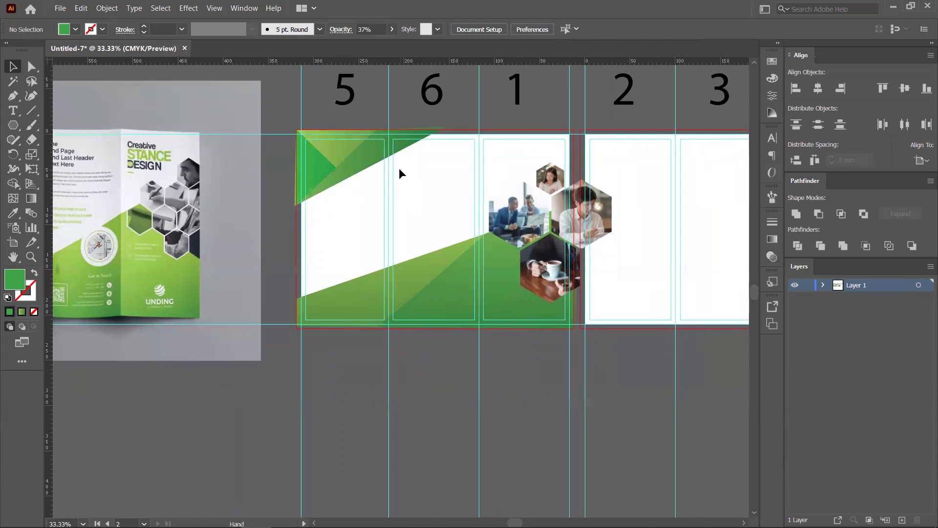
- Check which objects make up the outer-panel artwork on the artboard and in Layer 1's contents
scroll(386, 210, down, 2)
drag(330, 159, 485, 272)
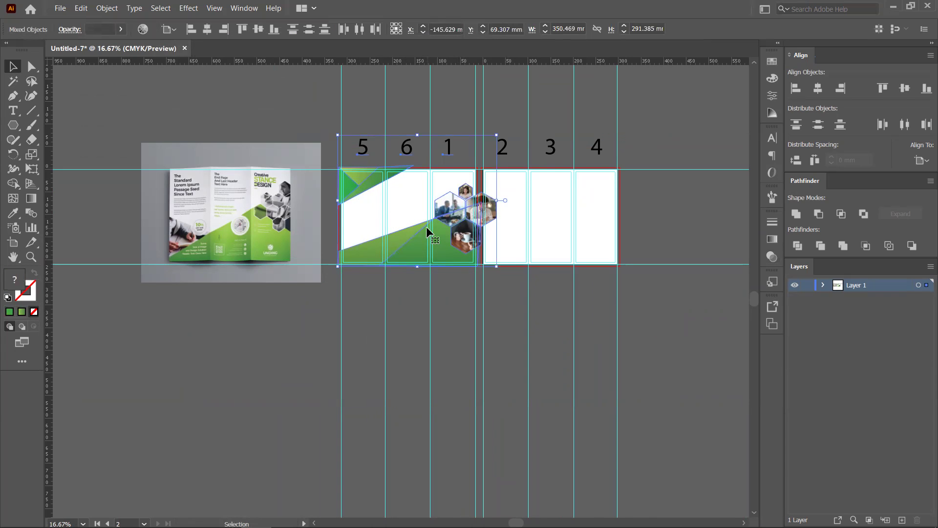
click(826, 335)
click(485, 306)
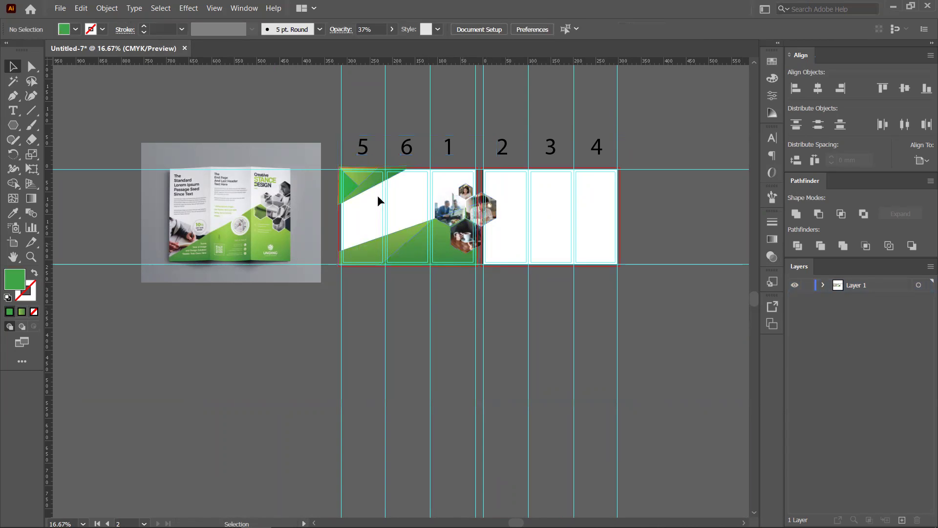
click(822, 285)
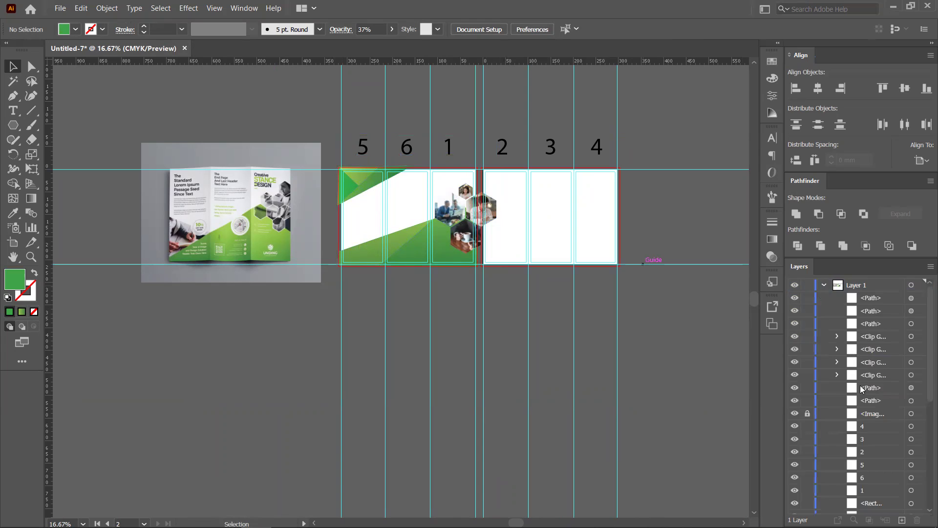
click(823, 286)
- Rename Layer 1 as Background
double_click(852, 284)
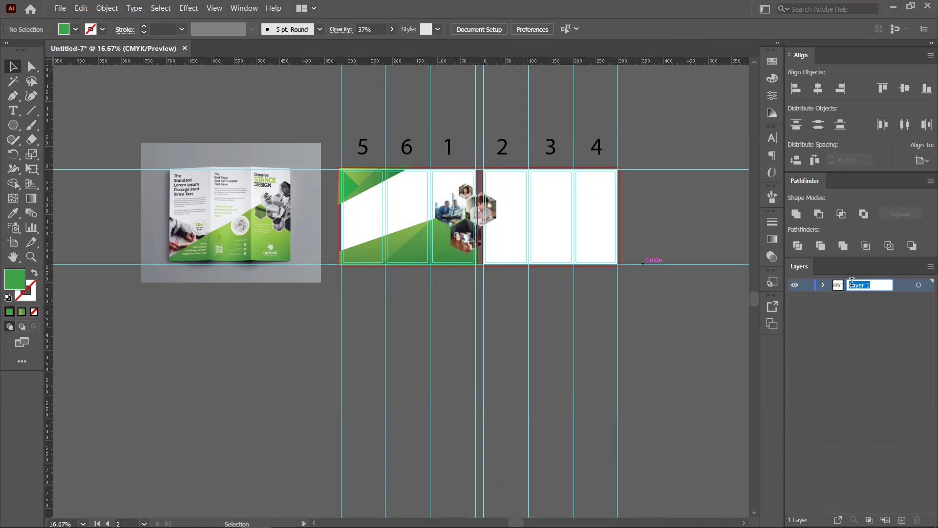
text(B)
click(875, 344)
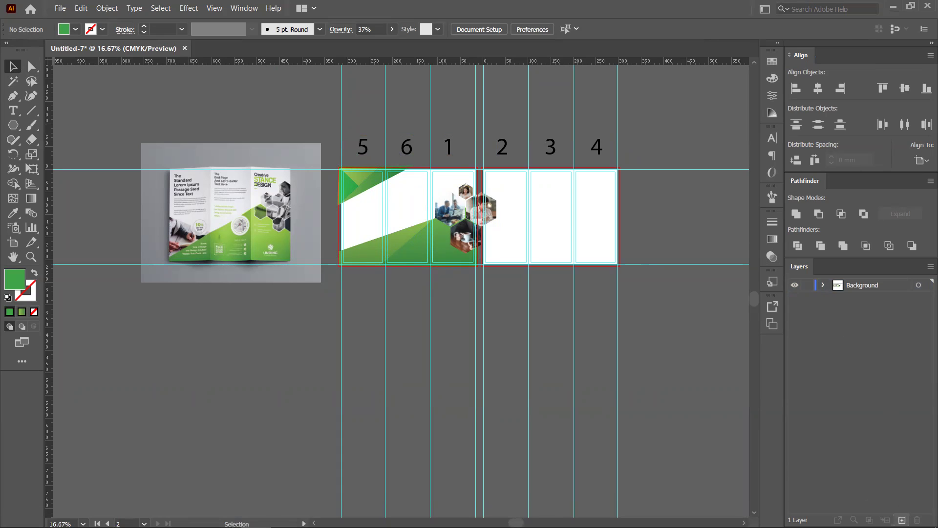
- Add a new layer above the Background layer and lock the Background layer
click(902, 519)
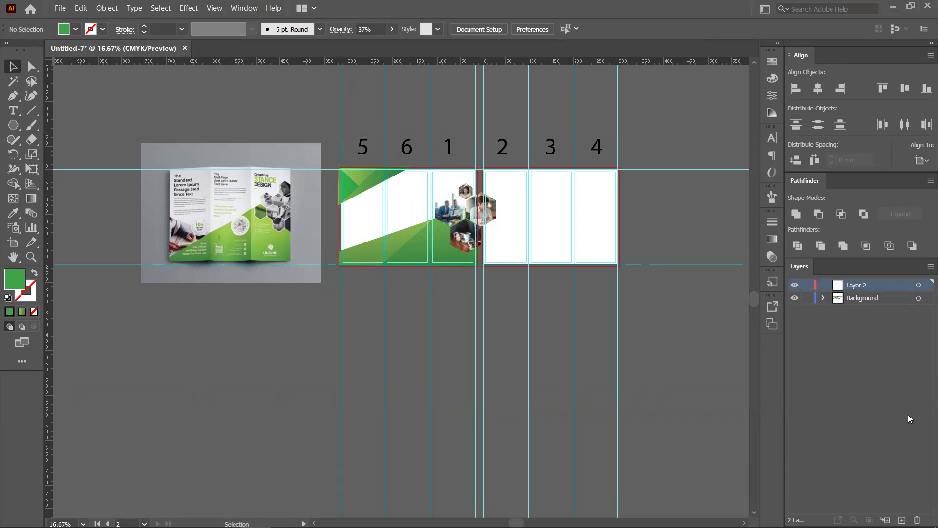
click(808, 299)
click(447, 264)
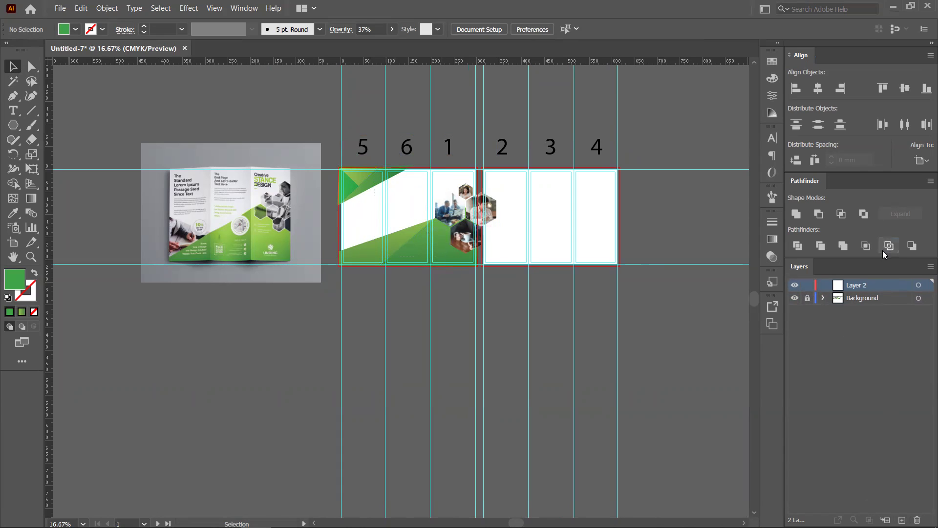
- Rename the new top layer as Text
double_click(860, 285)
text(Text)
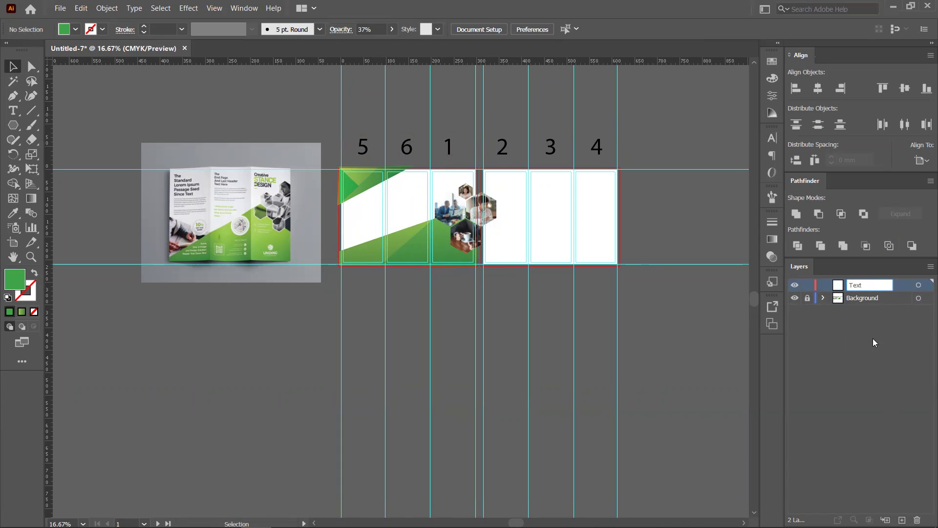
click(878, 339)
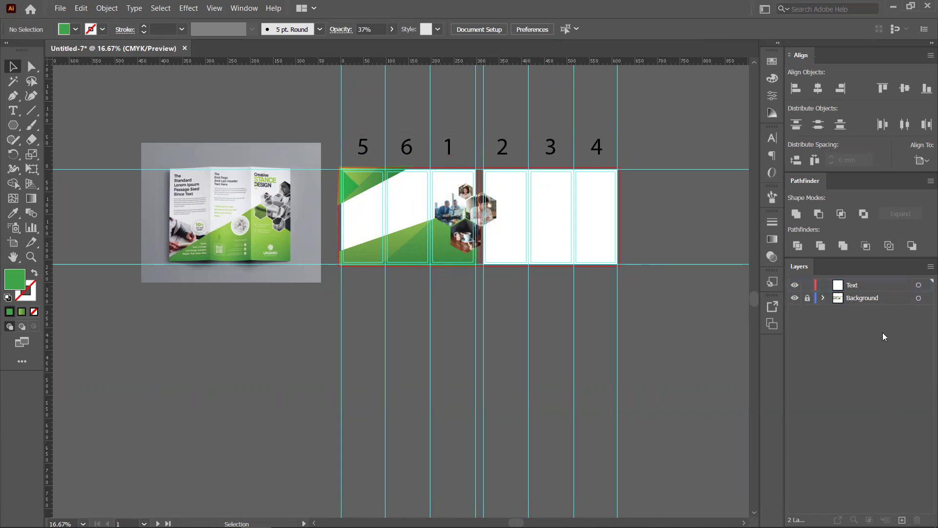
scroll(377, 225, up, 2)
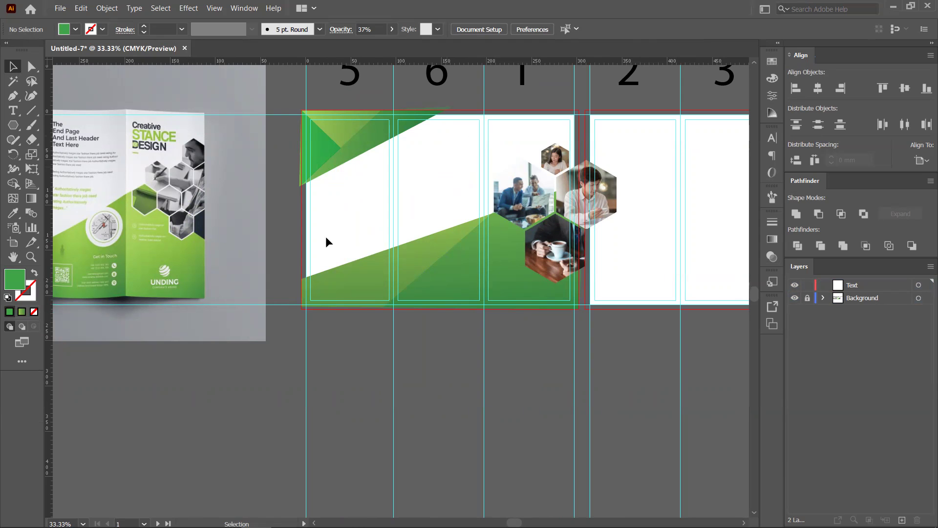
- Draw a green hexagon about 105 mm wide on the empty pasteboard below the reference mockup
drag(282, 307, 321, 224)
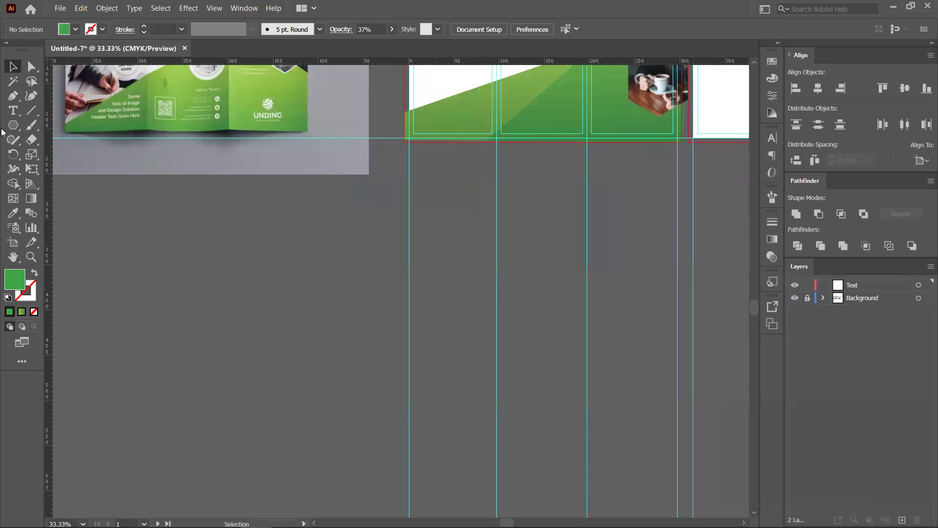
click(13, 125)
drag(151, 253, 149, 302)
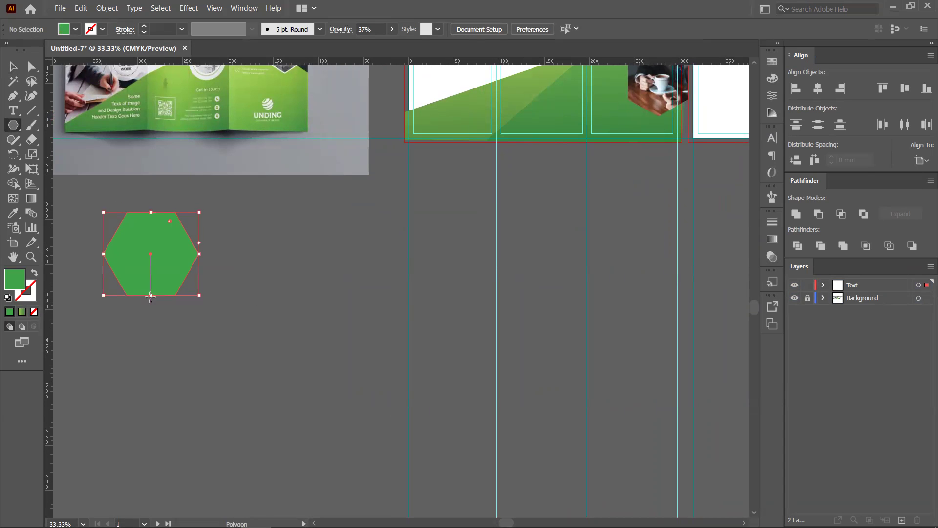
- Duplicate the hexagon three times to form a four-piece honeycomb cluster with narrow gaps between the shapes
click(9, 67)
drag(148, 252, 224, 320)
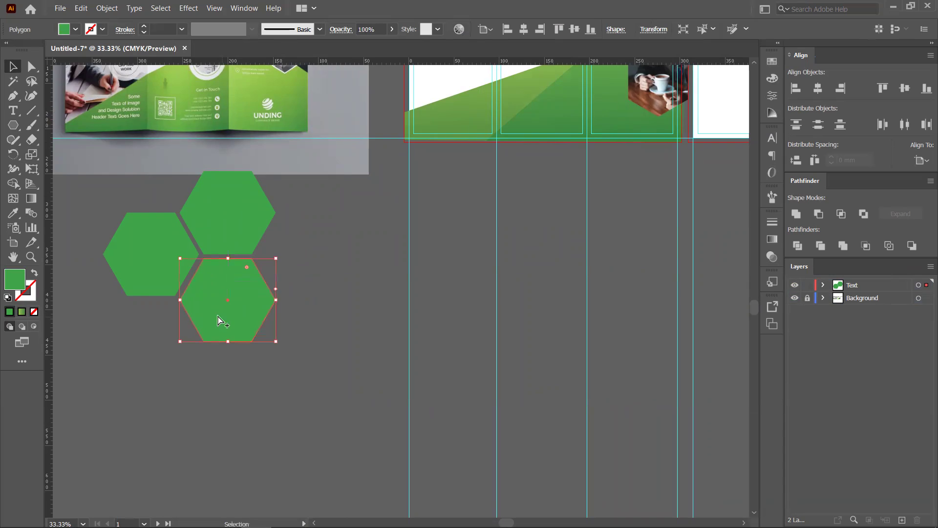
scroll(216, 318, up, 1)
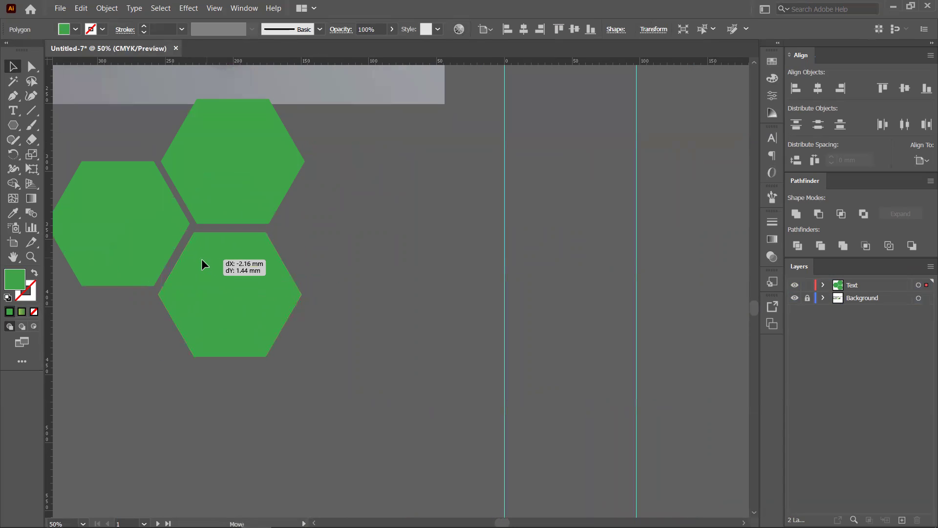
scroll(205, 261, up, 1)
scroll(211, 259, up, 1)
mouse_move(221, 168)
mouse_down()
mouse_move(213, 165)
mouse_move(225, 171)
mouse_up()
scroll(339, 178, down, 6)
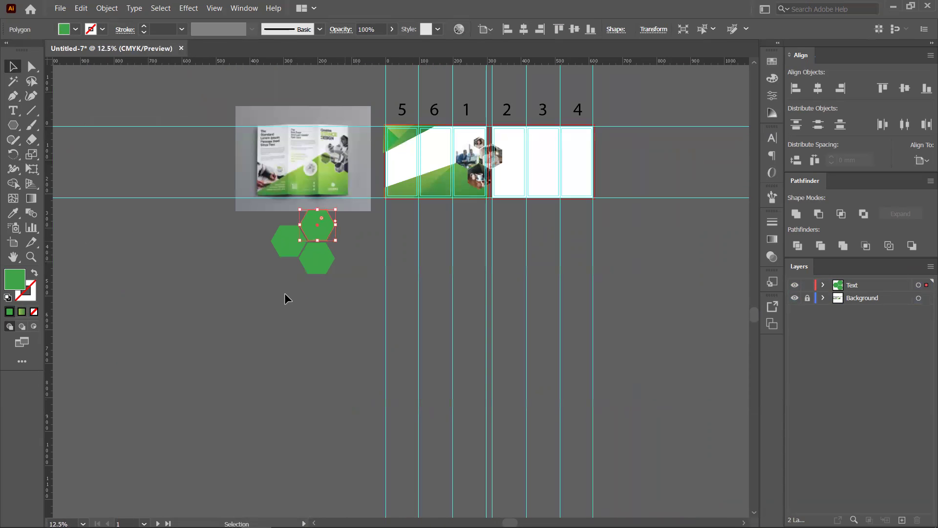
scroll(293, 293, up, 1)
drag(344, 245, 309, 264)
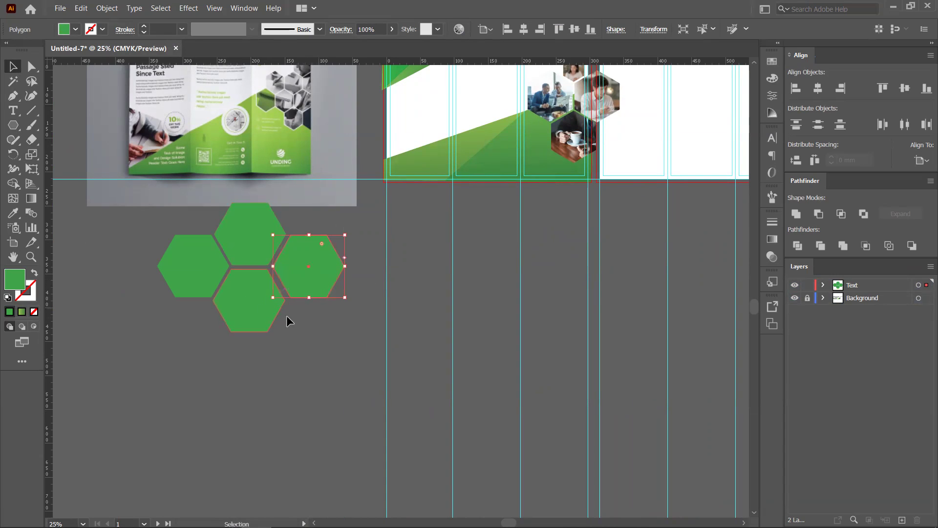
- Try to close the gaps in the honeycomb by moving the hexagons edge to edge
scroll(249, 310, up, 1)
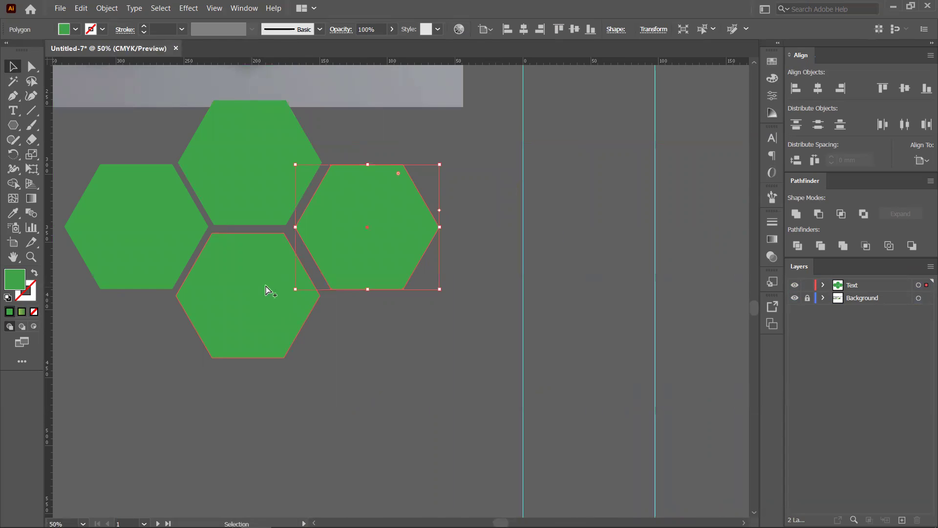
scroll(268, 291, down, 2)
scroll(222, 266, up, 3)
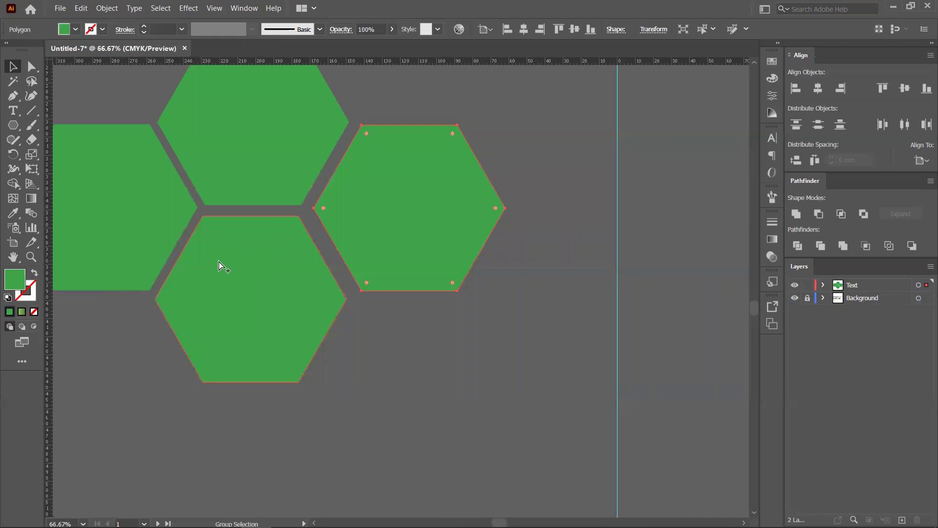
scroll(220, 267, up, 1)
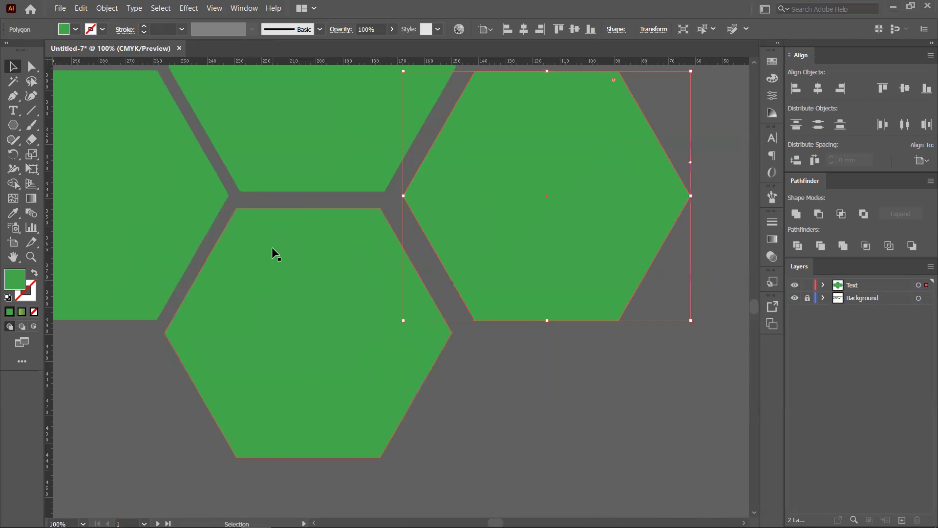
drag(199, 253, 310, 306)
drag(340, 209, 324, 210)
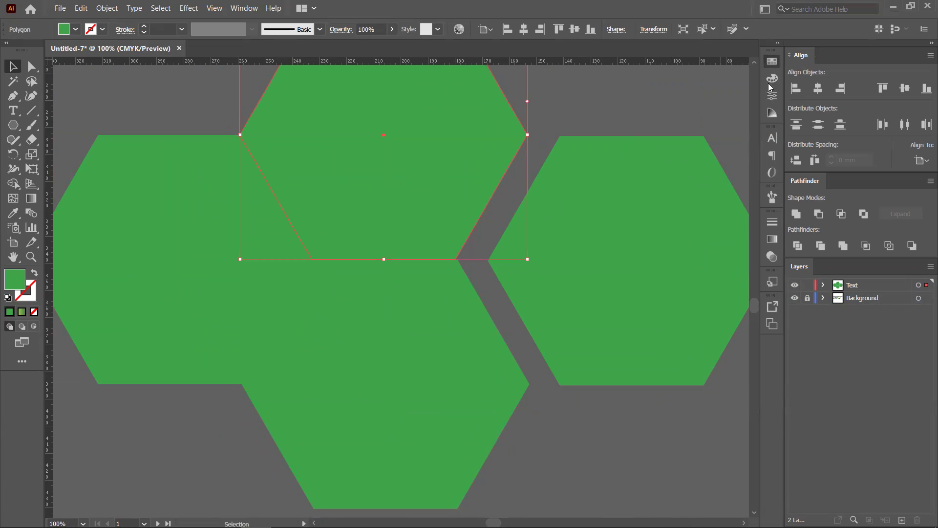
- Recolour the upper hexagon teal and move the outer hexagon flush against its neighbours
click(772, 79)
click(694, 132)
drag(397, 192, 376, 198)
click(643, 149)
drag(553, 234, 525, 259)
drag(522, 254, 528, 227)
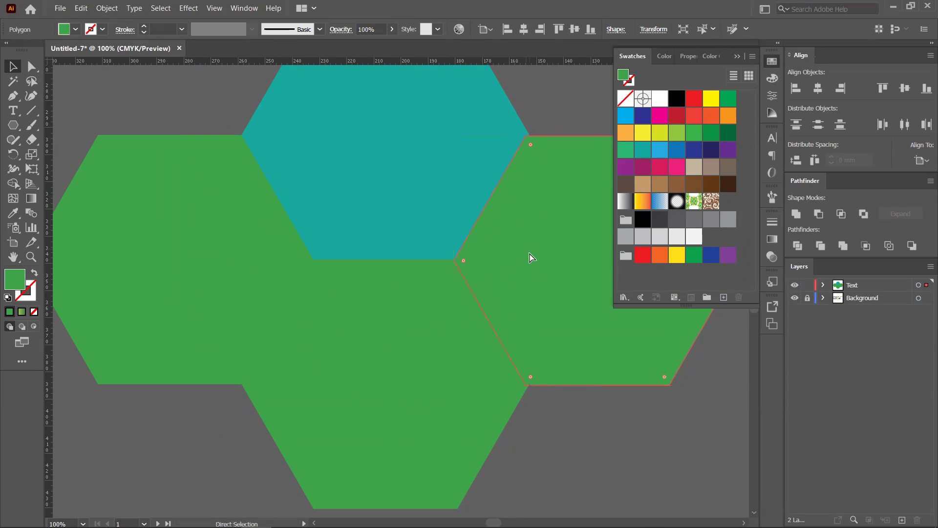
- Undo the recolouring, the moves and the copies until only the original hexagon is left
key(ctrl+z)
key(ctrl+z)
key(ctrl+z)
key(ctrl+z)
key(ctrl+z)
key(ctrl+z)
key(ctrl+z)
key(ctrl+z)
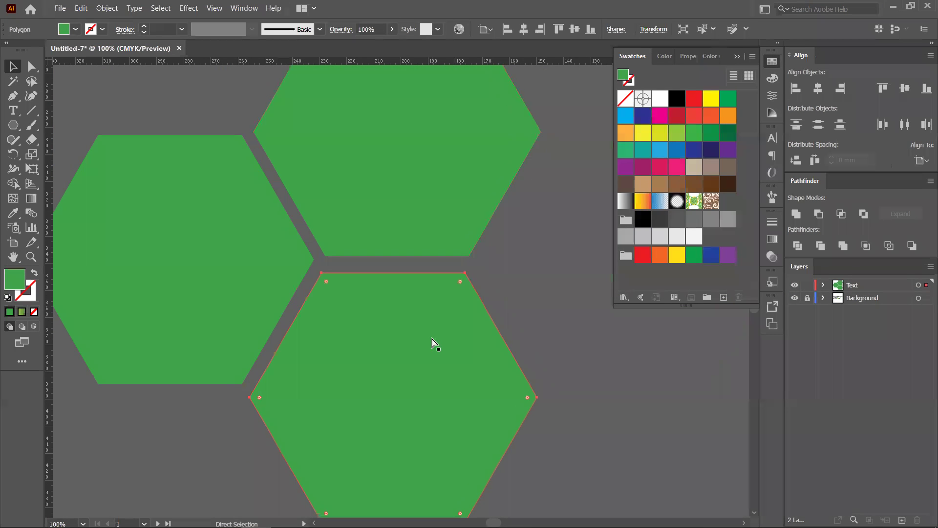
key(ctrl+minus)
key(v)
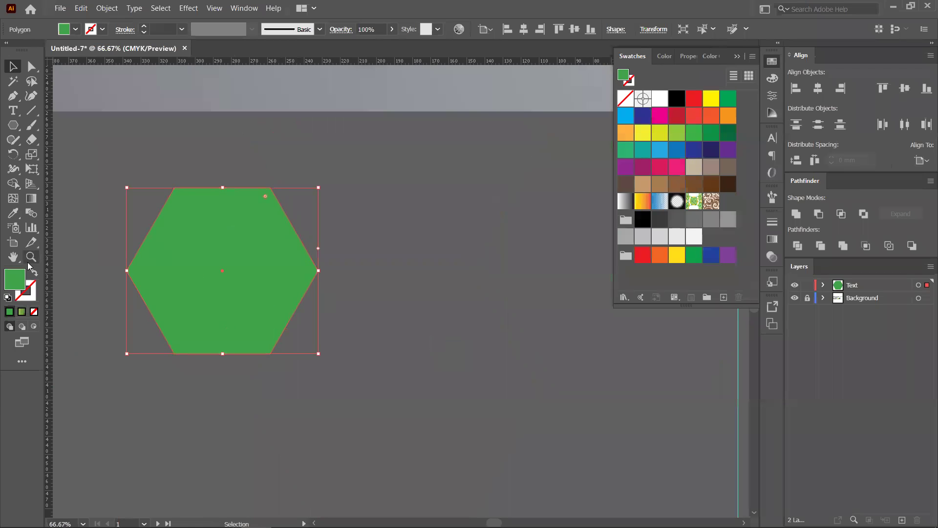
- Give the hexagon a black stroke with a weight of 7 pt
click(11, 312)
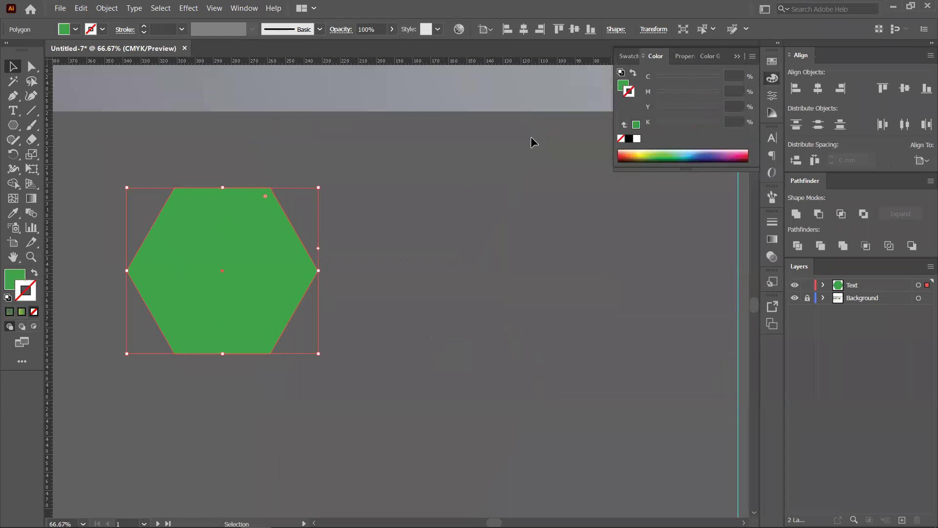
click(627, 140)
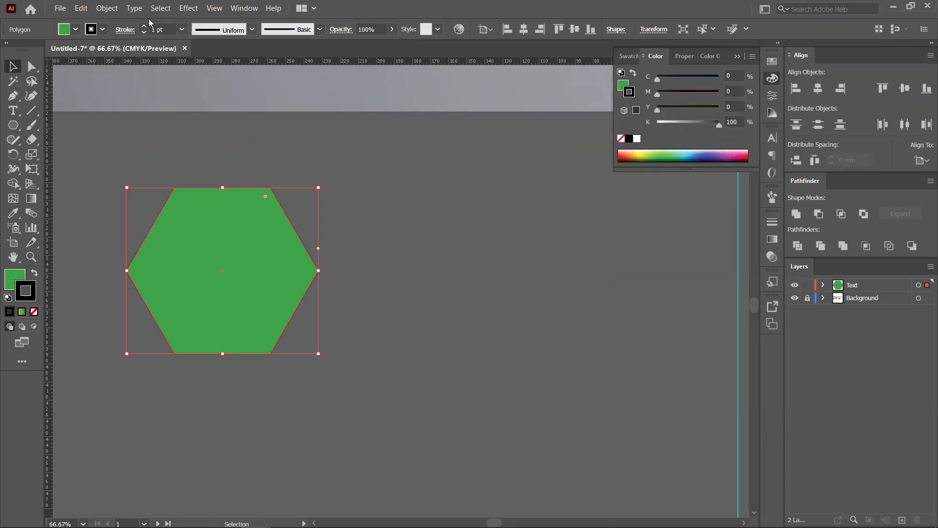
click(145, 28)
click(145, 27)
click(144, 28)
click(144, 27)
click(145, 27)
click(145, 27)
click(170, 142)
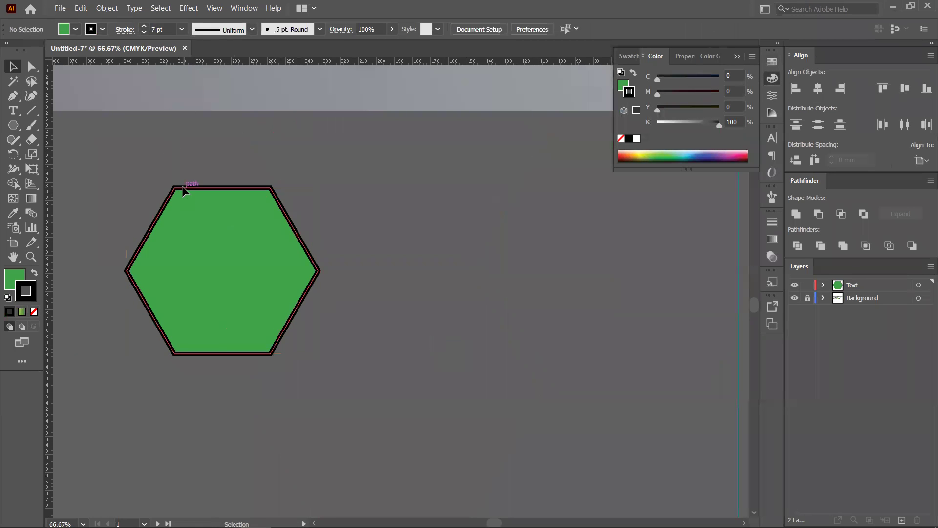
- Expand the hexagon so that its fill and stroke become separate shapes
click(182, 186)
click(107, 8)
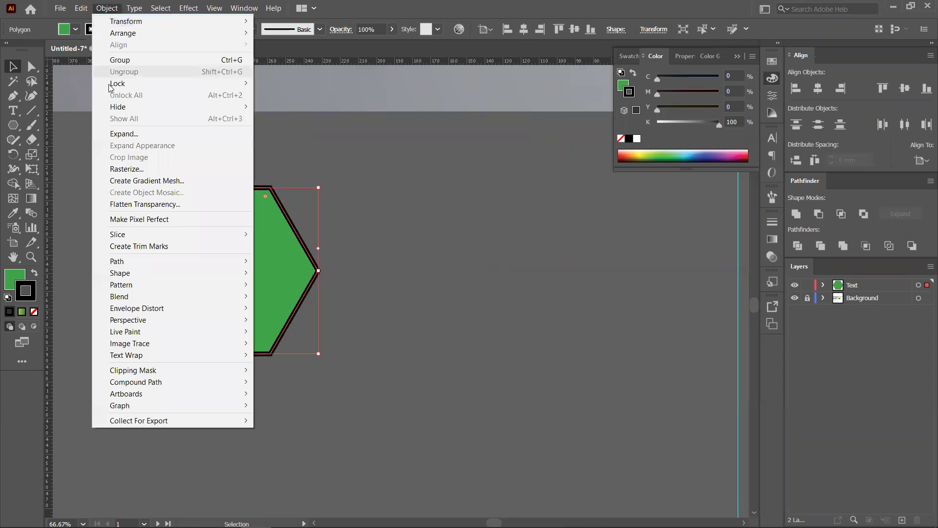
click(118, 133)
click(443, 334)
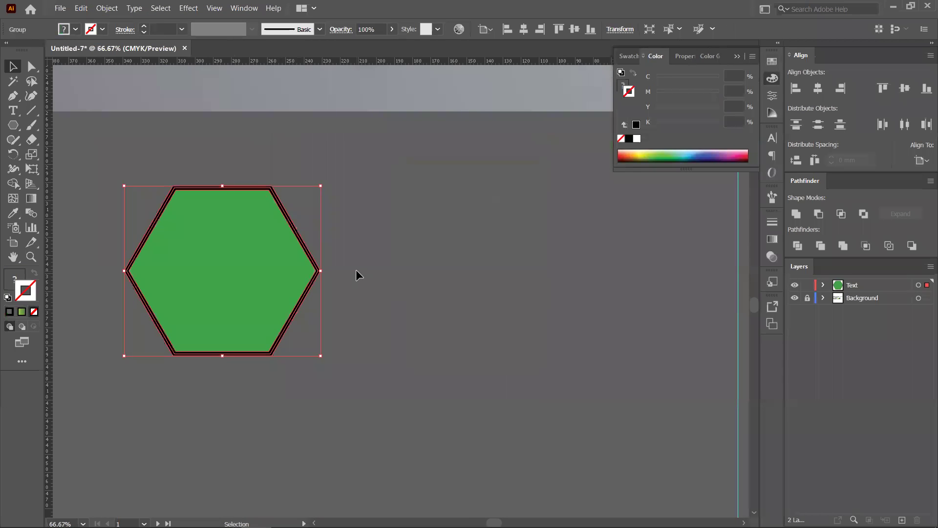
- Duplicate the outlined hexagon twice, fitting one copy below and one above so that their outlines meet
click(262, 283)
scroll(276, 318, up, 1)
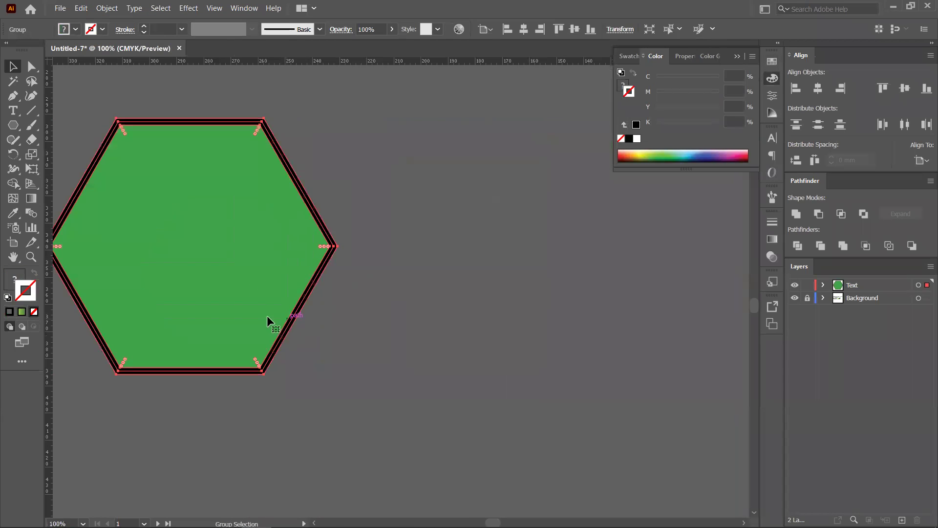
drag(213, 245, 423, 370)
drag(375, 302, 410, 73)
drag(403, 184, 379, 142)
key(ctrl+z)
scroll(391, 220, up, 3)
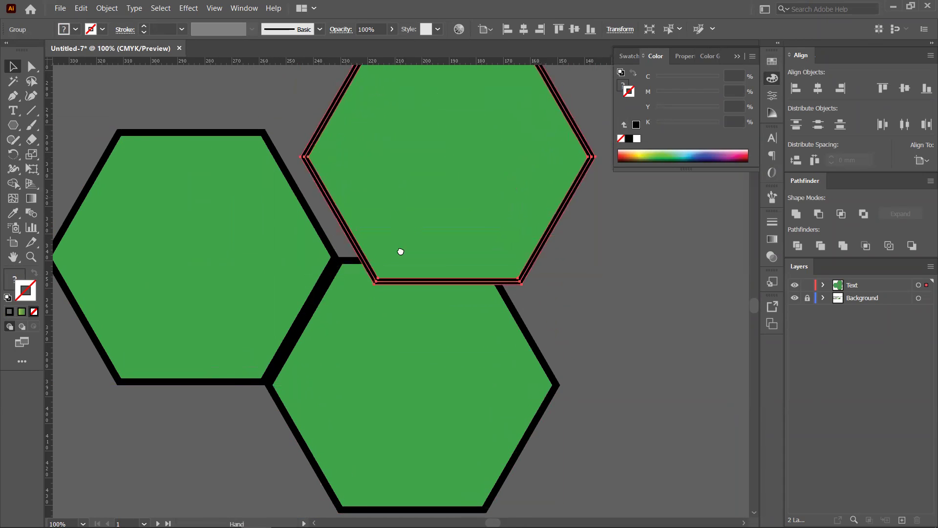
drag(378, 252, 357, 239)
- Complete the honeycomb with a fourth hexagon copy opposite the first one, fitted against the two middle hexagons
drag(394, 269, 591, 384)
scroll(614, 362, down, 3)
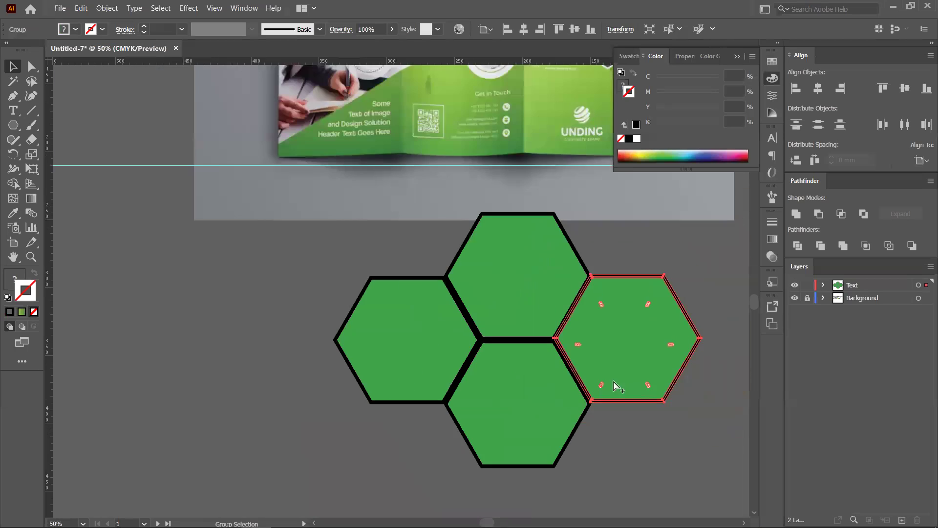
scroll(555, 415, right, 3)
scroll(555, 415, down, 1)
key(ctrl+a)
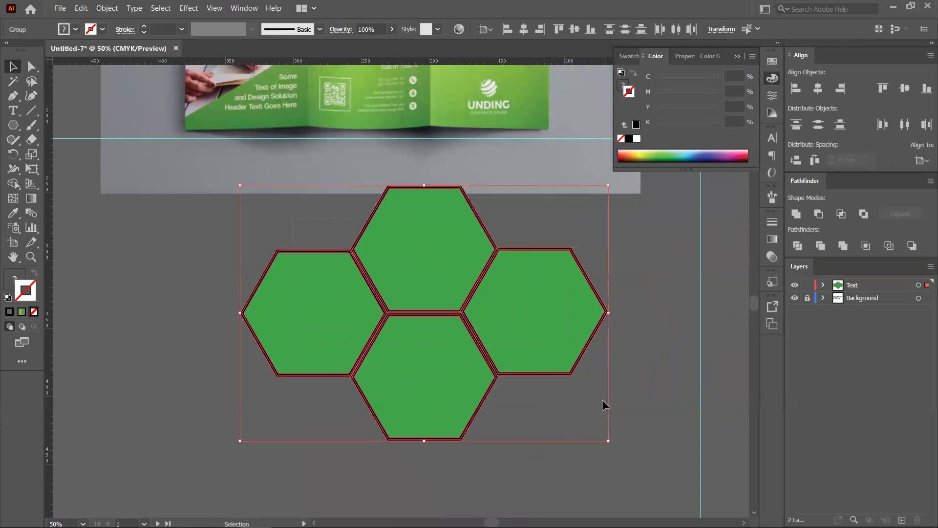
scroll(562, 416, right, 3)
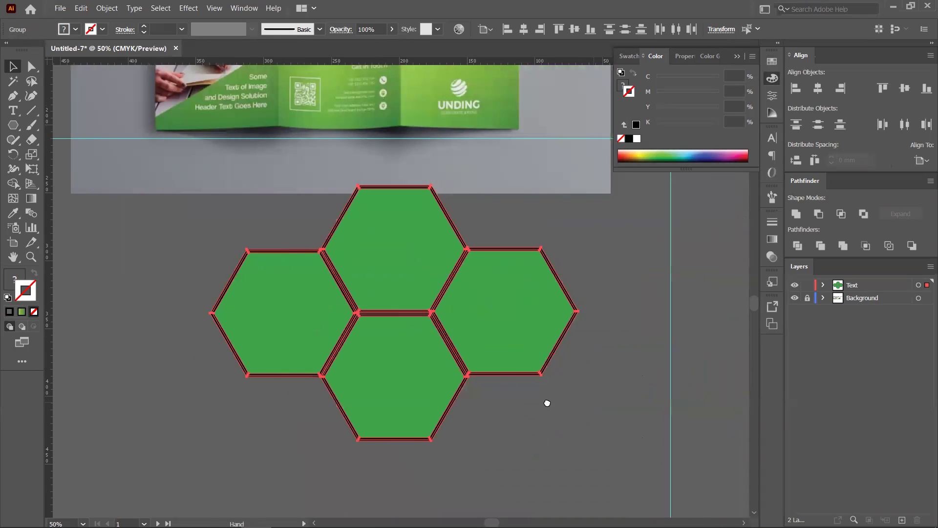
click(566, 344)
- Place the business-discussion, coffee-cup and office-lounge photos from the Office folder into the document
mouse_move(316, 526)
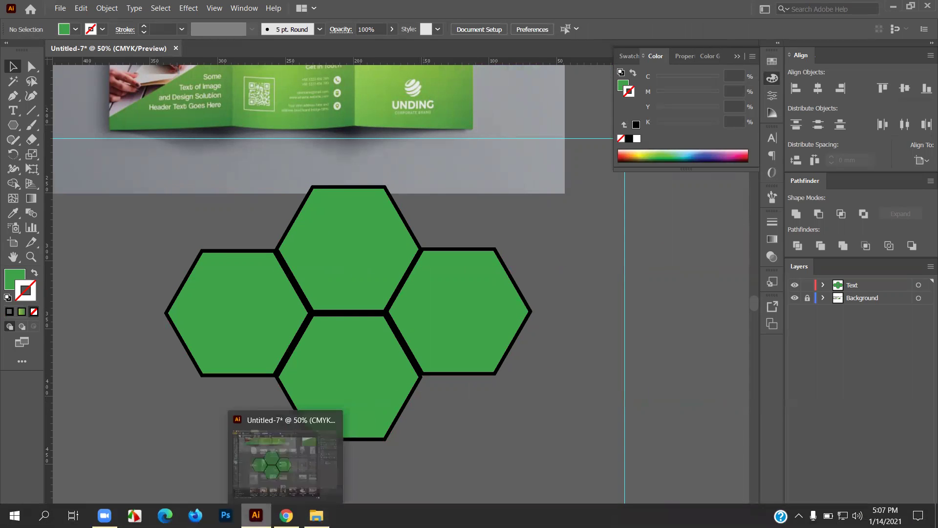
click(316, 516)
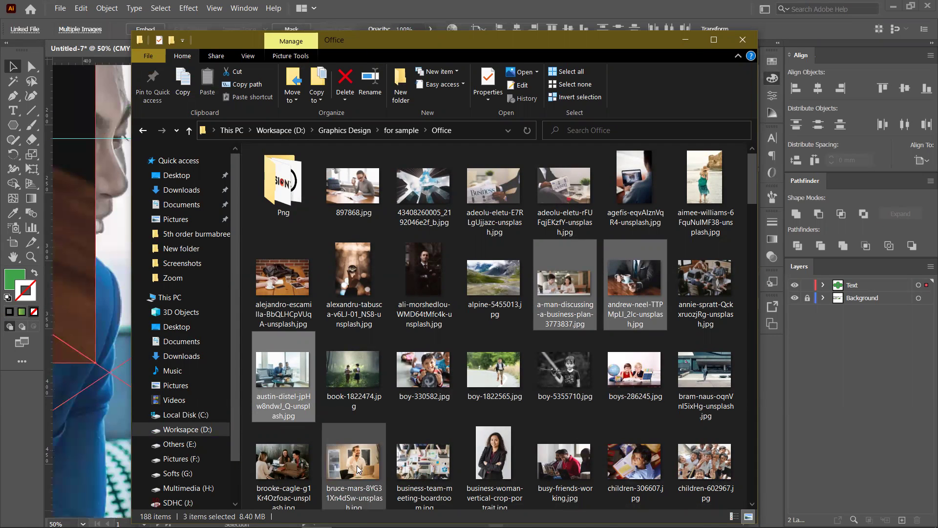
click(686, 40)
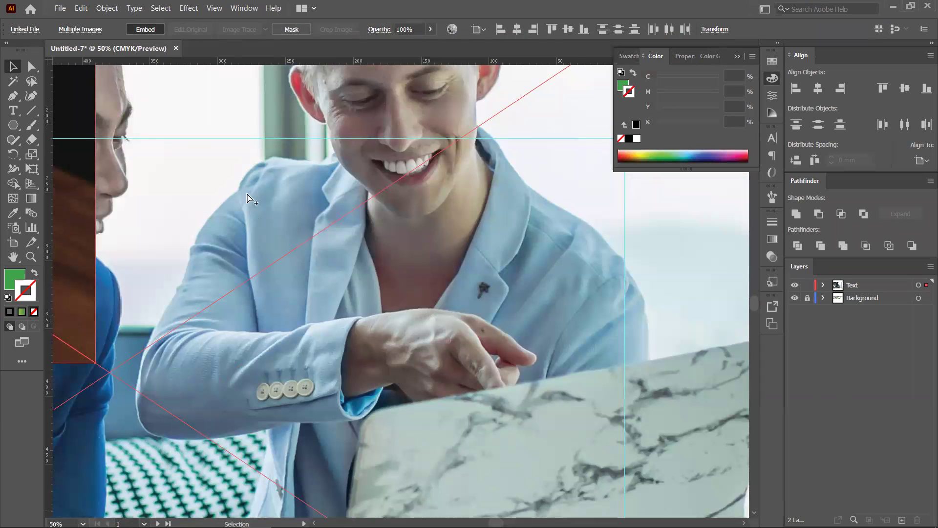
- Delete the coffee-cup and office-lounge photos and move the photo of the two people at a desk over the hexagon cluster
scroll(247, 194, down, 2)
scroll(252, 223, down, 5)
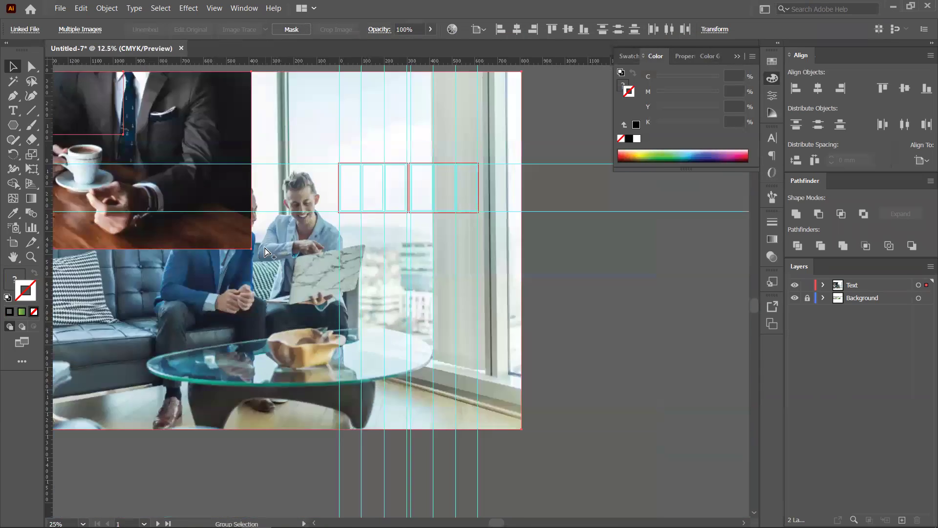
drag(255, 250, 277, 377)
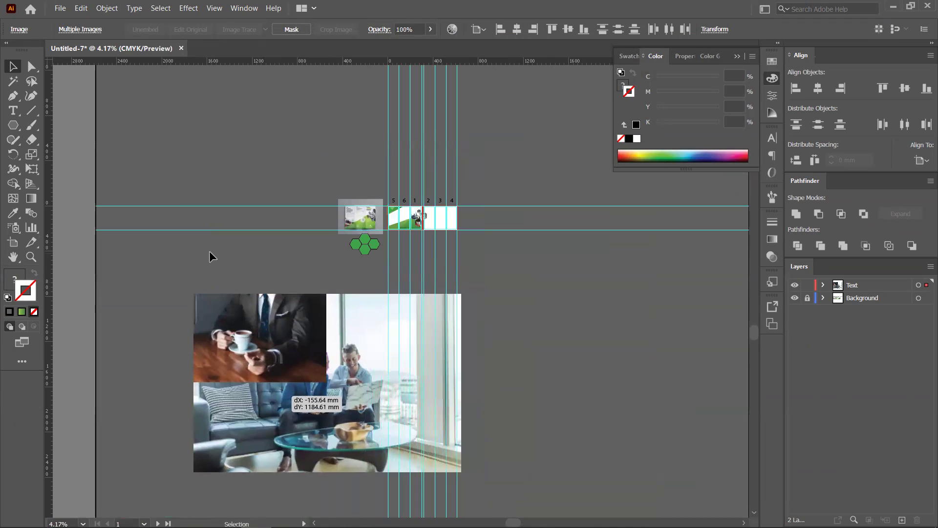
drag(274, 342, 174, 279)
click(259, 347)
click(265, 362)
key(Delete)
drag(223, 297, 367, 250)
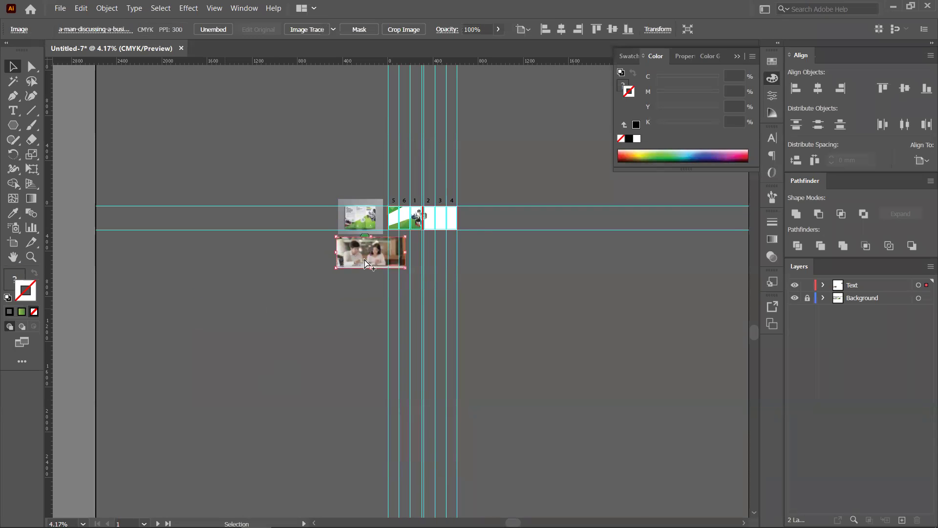
- Send the photo to the back so that it sits behind the four hexagons
scroll(364, 260, up, 8)
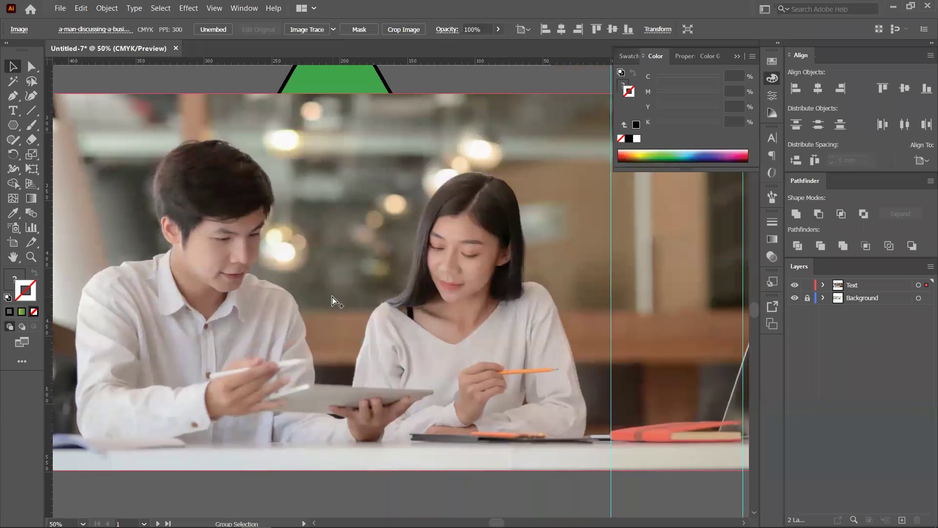
scroll(332, 300, down, 3)
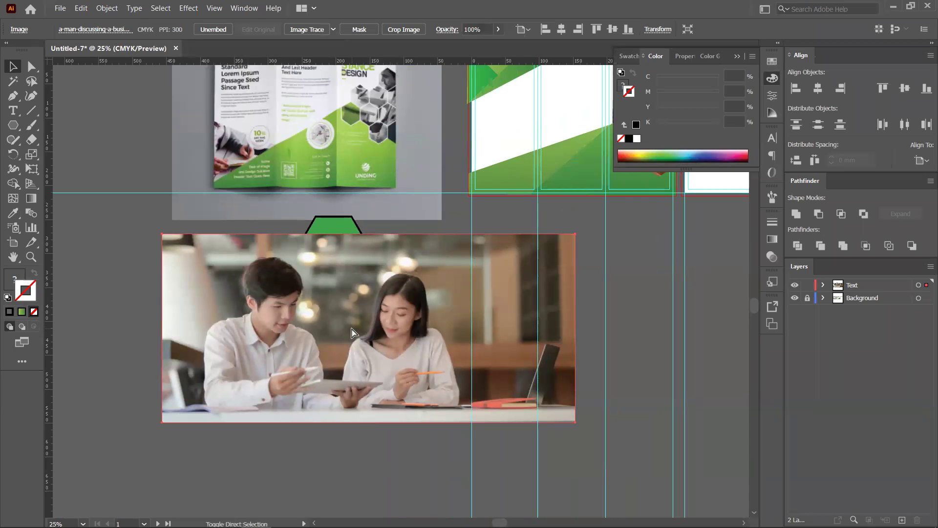
key(ctrl+shift+bracketleft)
scroll(288, 333, up, 1)
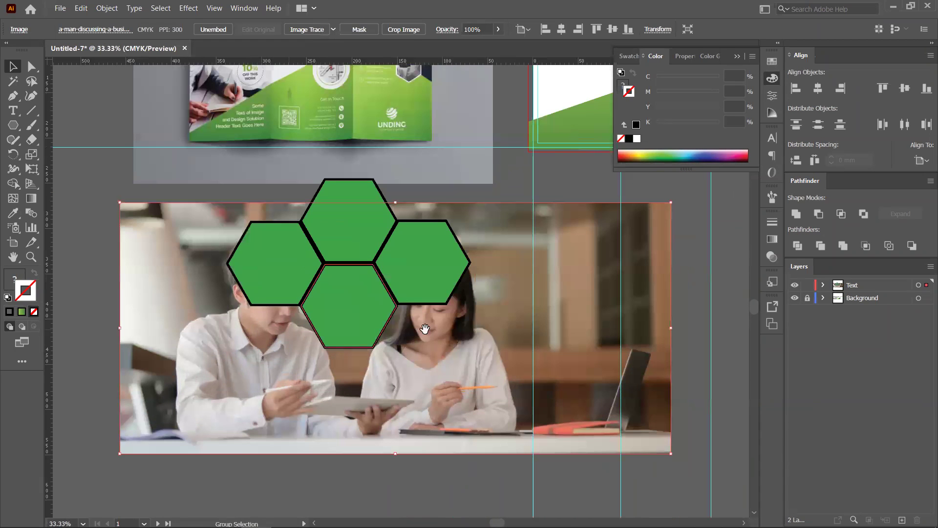
scroll(428, 391, up, 1)
- Shift the photo up behind the honeycomb and scale it down proportionally about its centre
drag(428, 391, 428, 353)
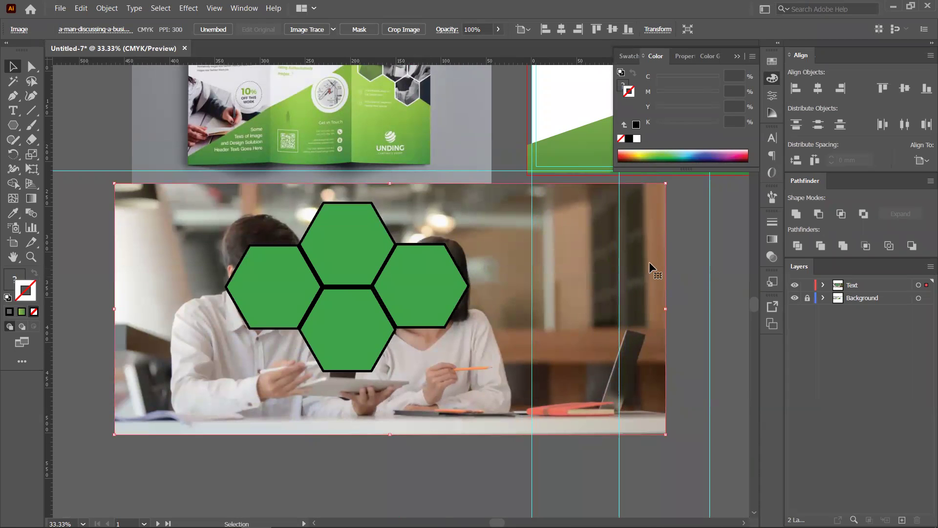
drag(666, 308, 626, 324)
drag(447, 362, 448, 358)
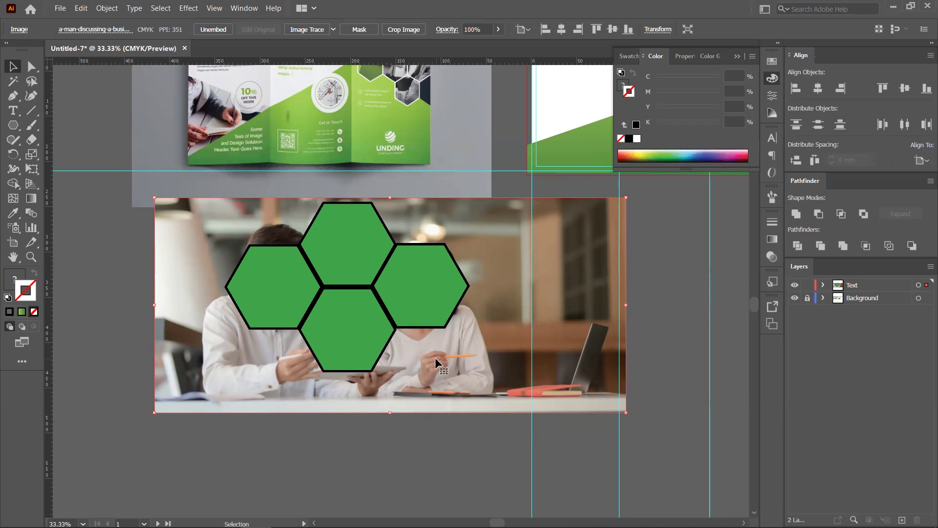
- Make three copies of the photo and align all four on their horizontal and vertical centres
drag(432, 359, 442, 419)
click(196, 251)
drag(678, 201, 598, 402)
click(575, 254)
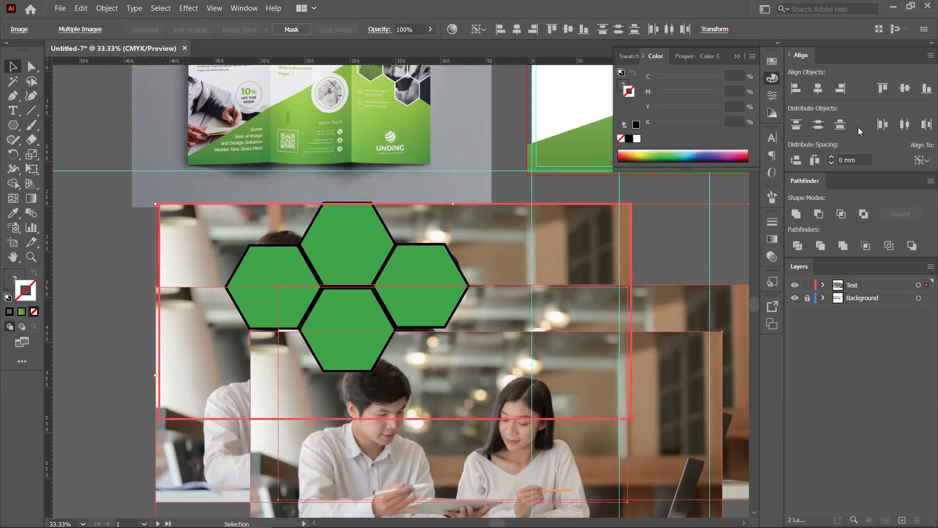
click(818, 88)
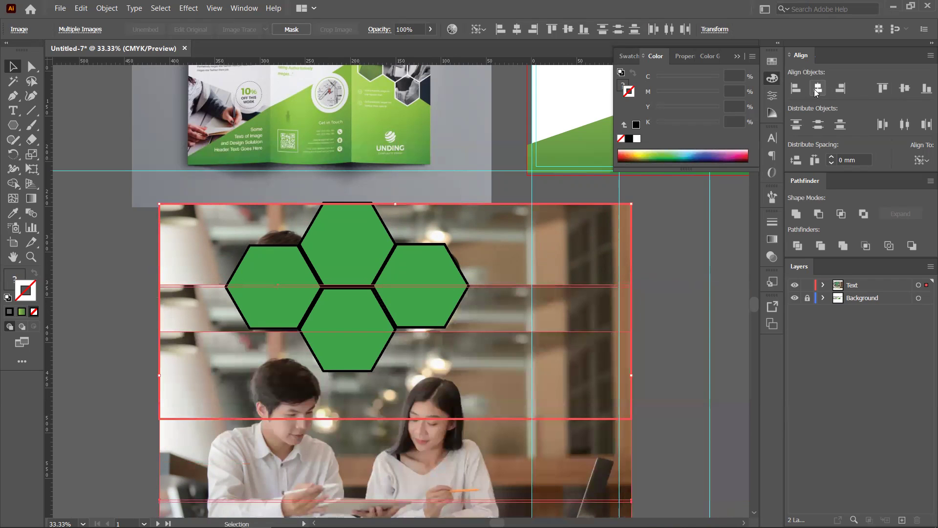
click(905, 90)
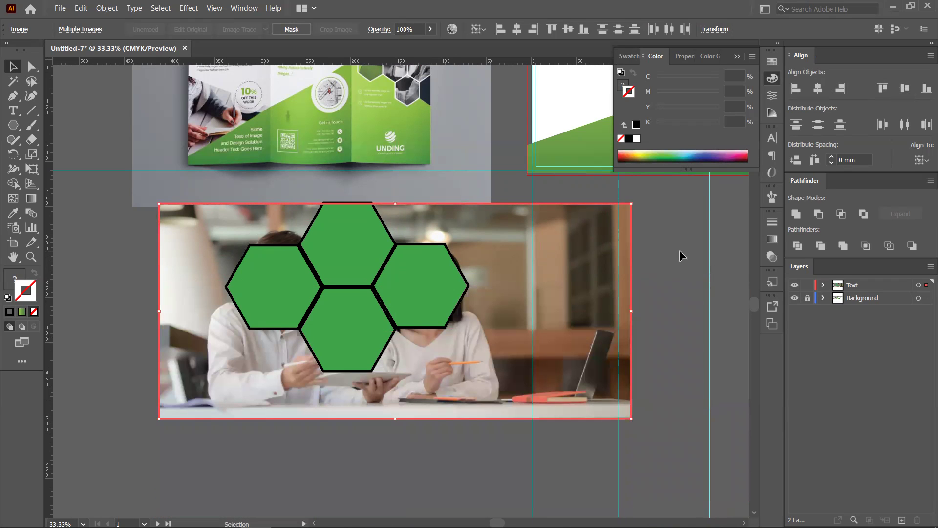
click(490, 116)
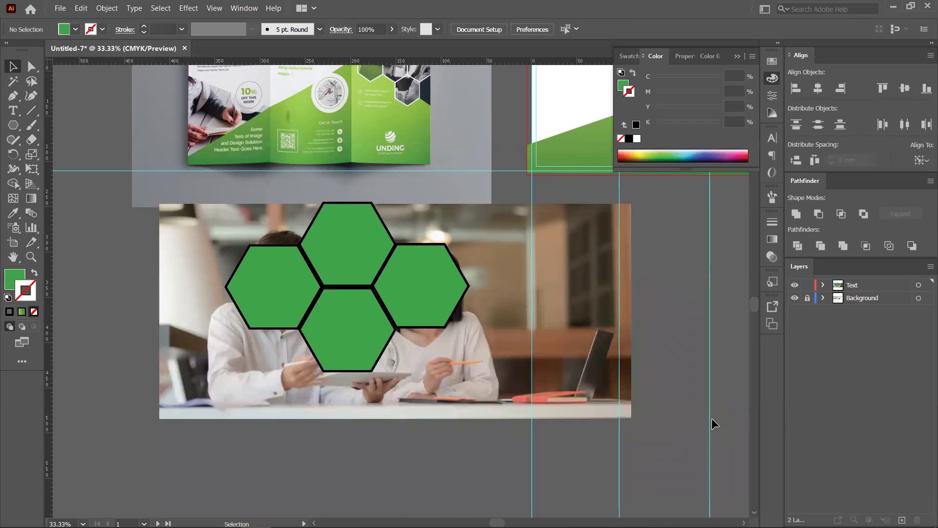
click(858, 515)
scroll(821, 481, down, 17)
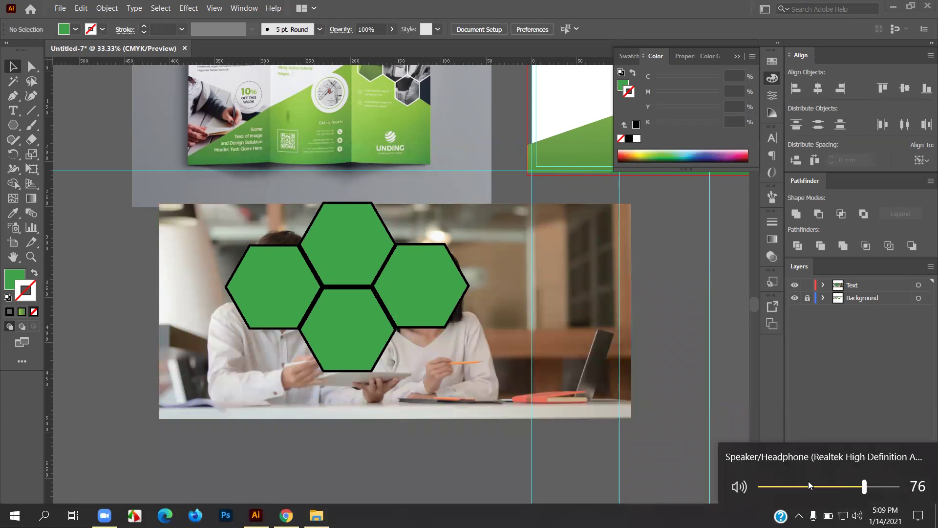
click(662, 435)
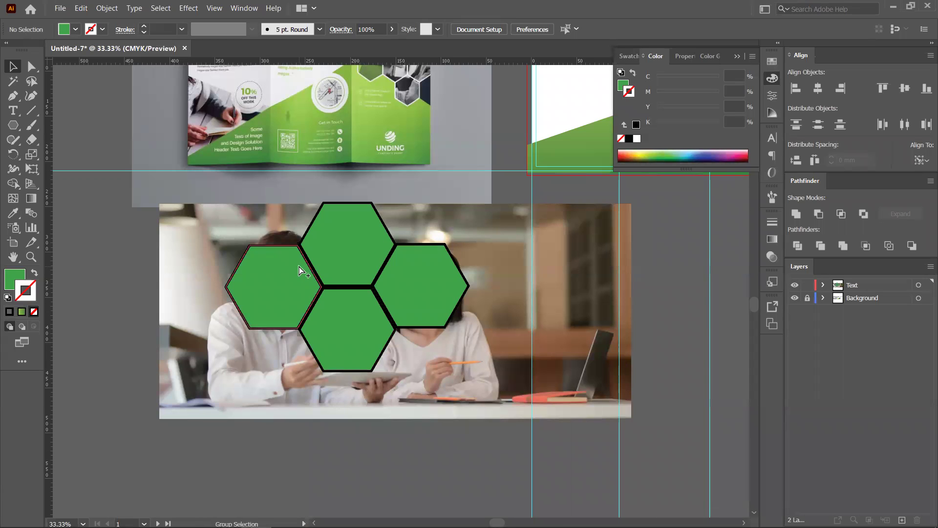
- Clip one photo copy to the left hexagon with a clipping mask
scroll(299, 270, up, 1)
click(257, 289)
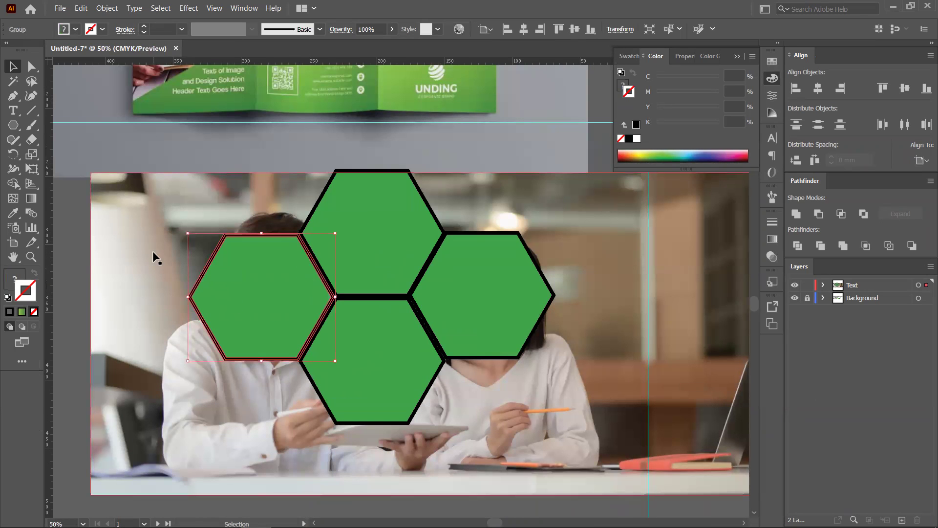
click(60, 274)
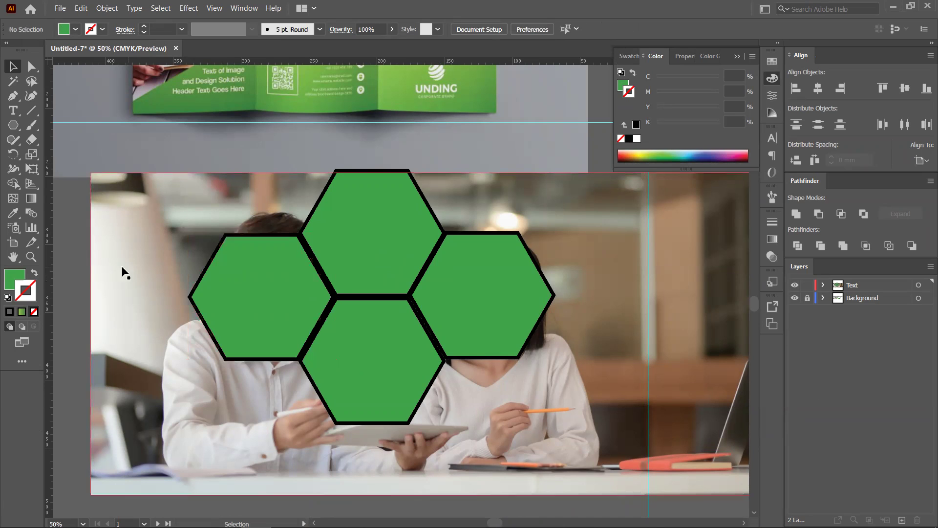
click(250, 290)
shift+click(156, 245)
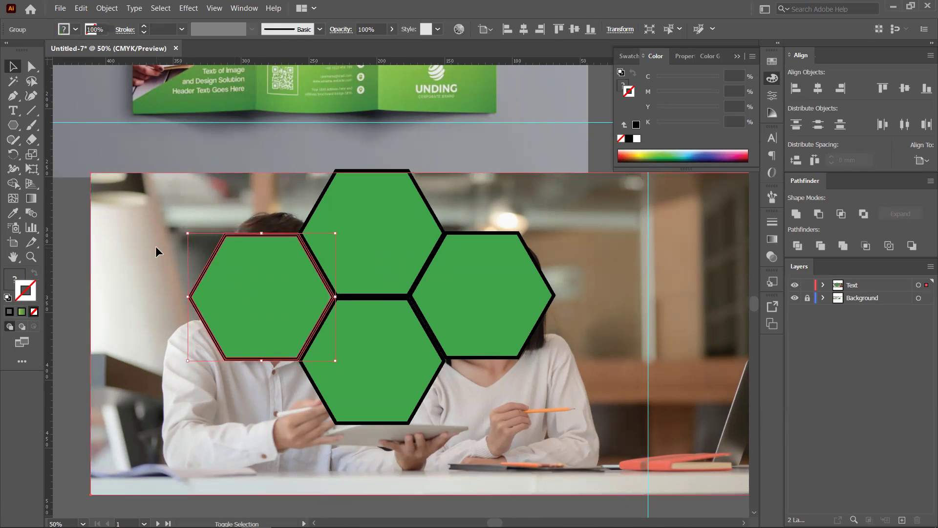
right_click(260, 285)
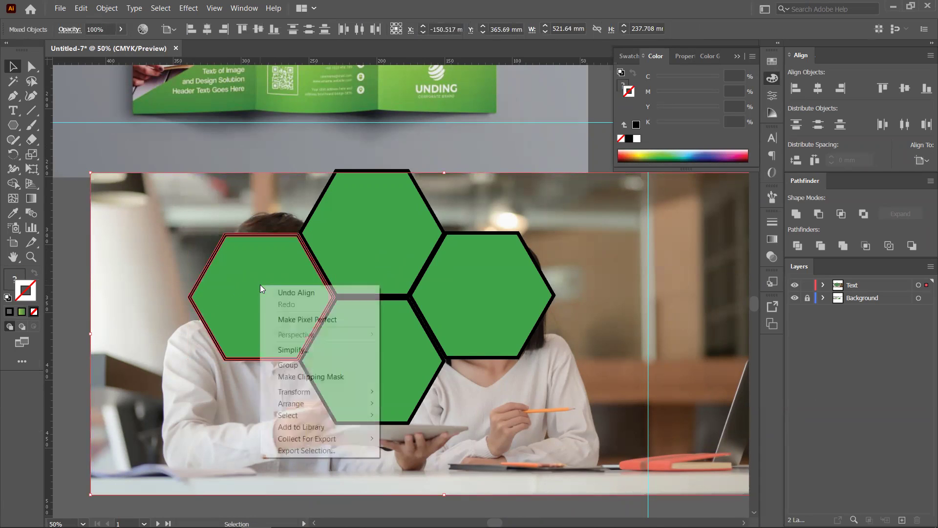
click(319, 376)
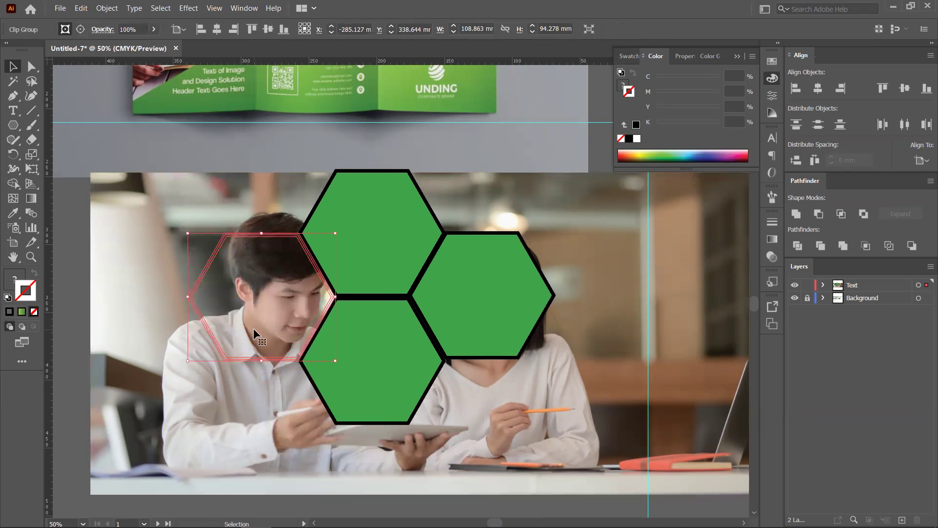
- Make a clipping mask from the top hexagon and another photo copy
click(374, 233)
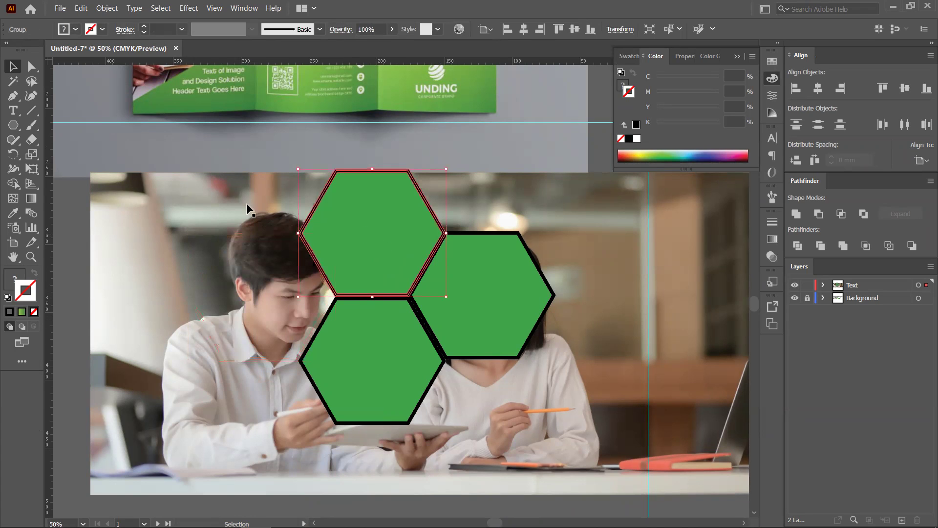
shift+click(238, 193)
right_click(366, 215)
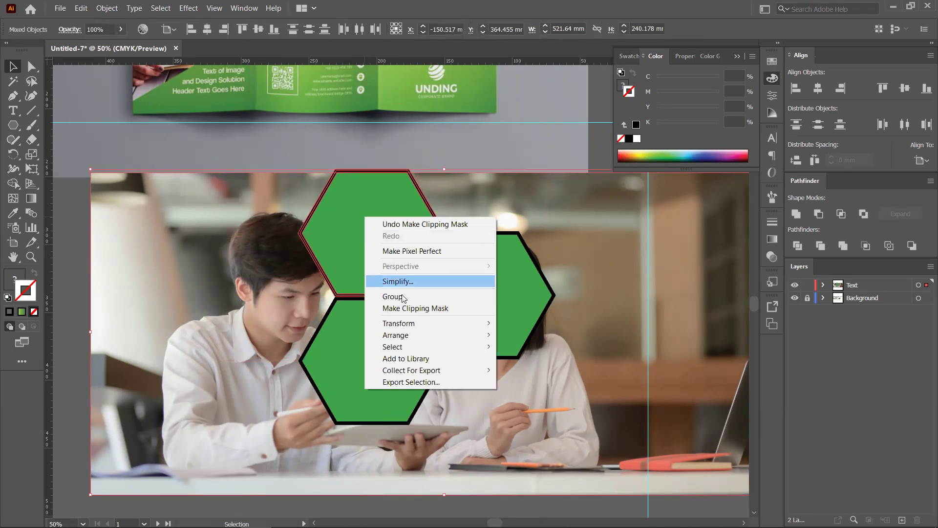
click(415, 308)
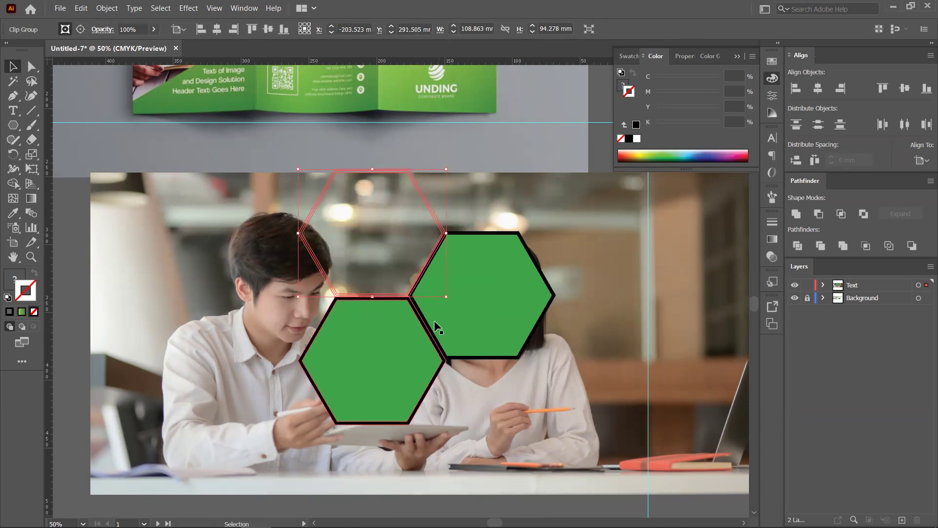
- Mask a further photo copy with the right hexagon
click(474, 294)
shift+click(583, 218)
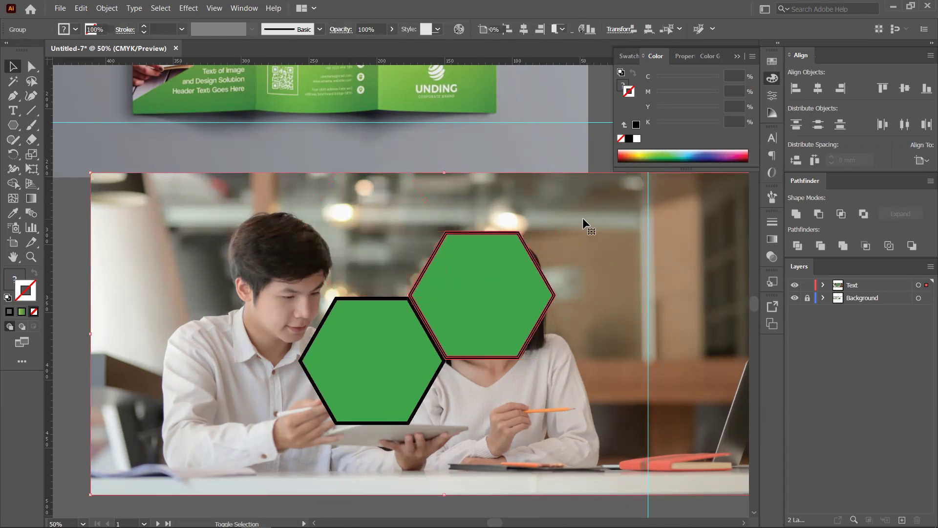
right_click(509, 282)
click(545, 373)
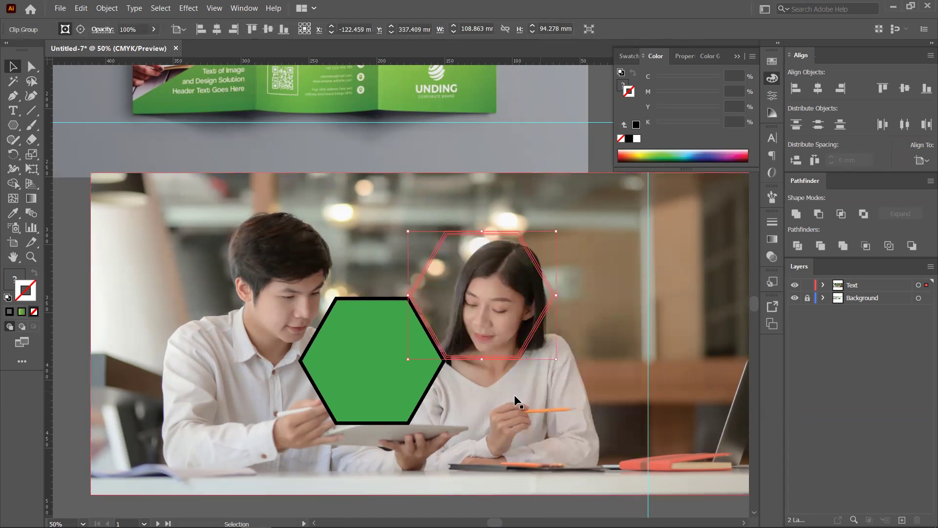
- Clip the last photo copy to the bottom hexagon with a clipping mask
click(468, 419)
shift+click(376, 376)
right_click(376, 378)
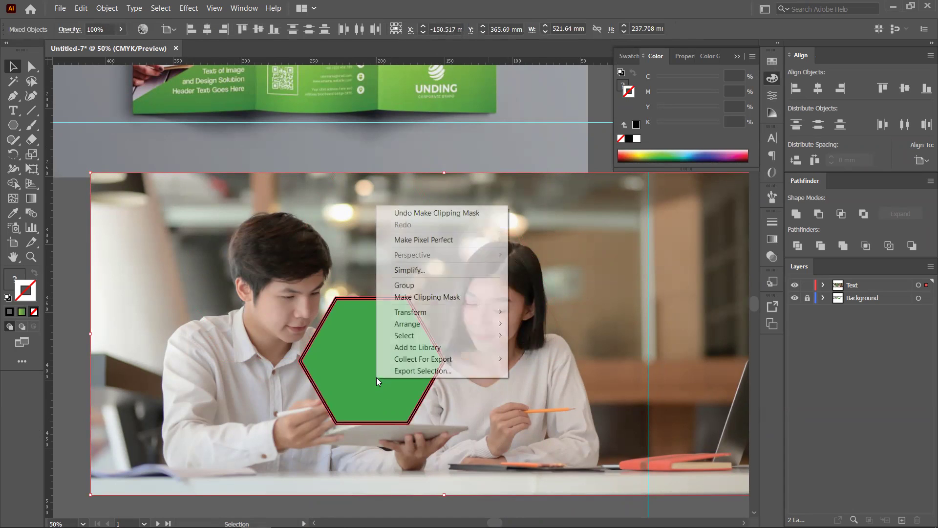
click(417, 298)
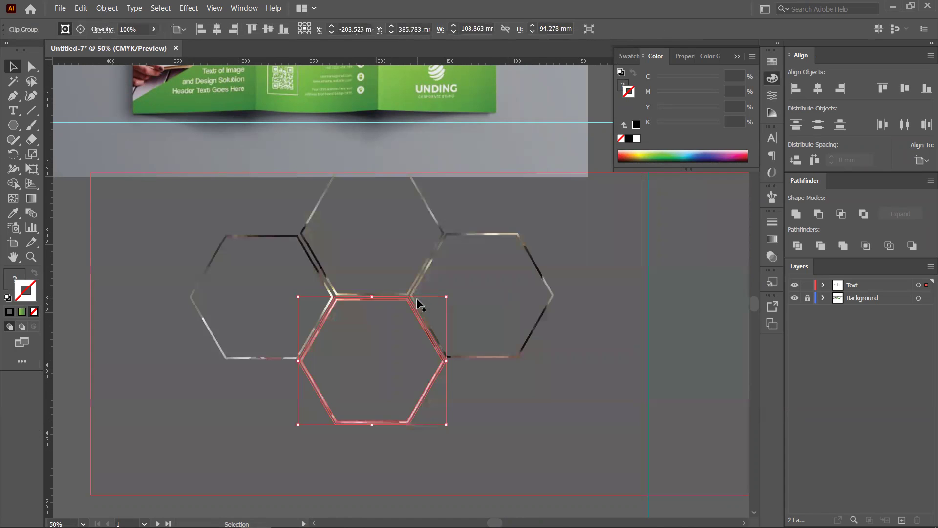
- Undo the clipping masks on all four hexagons and clear the selection
key(a)
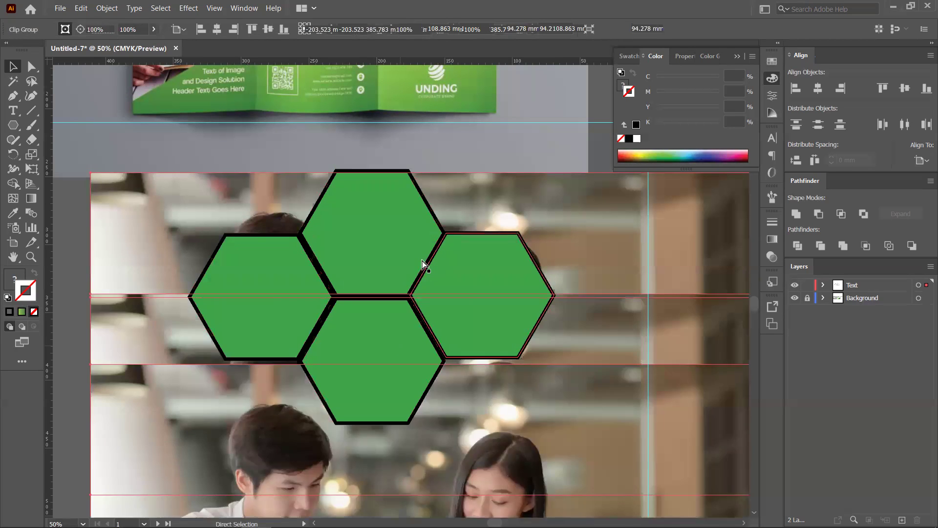
click(417, 292)
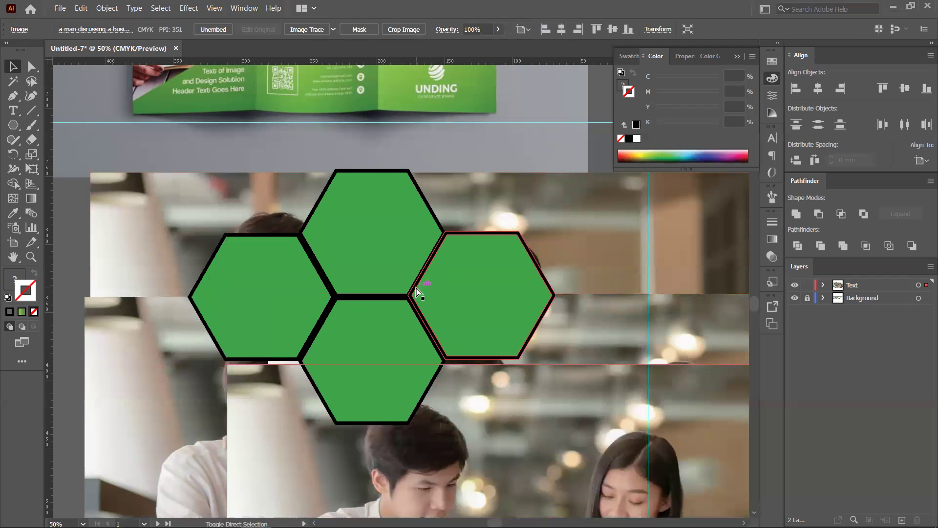
click(417, 291)
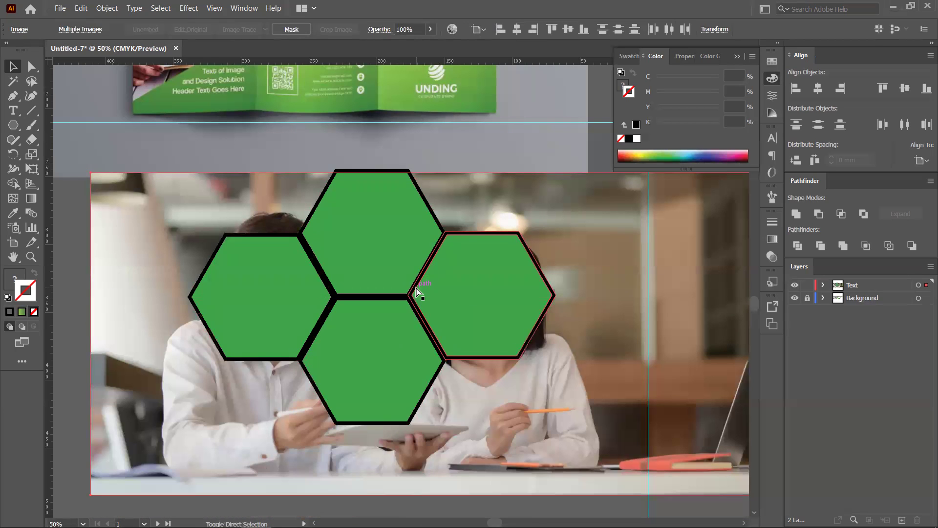
click(245, 281)
key(ctrl+z)
key(ctrl+z)
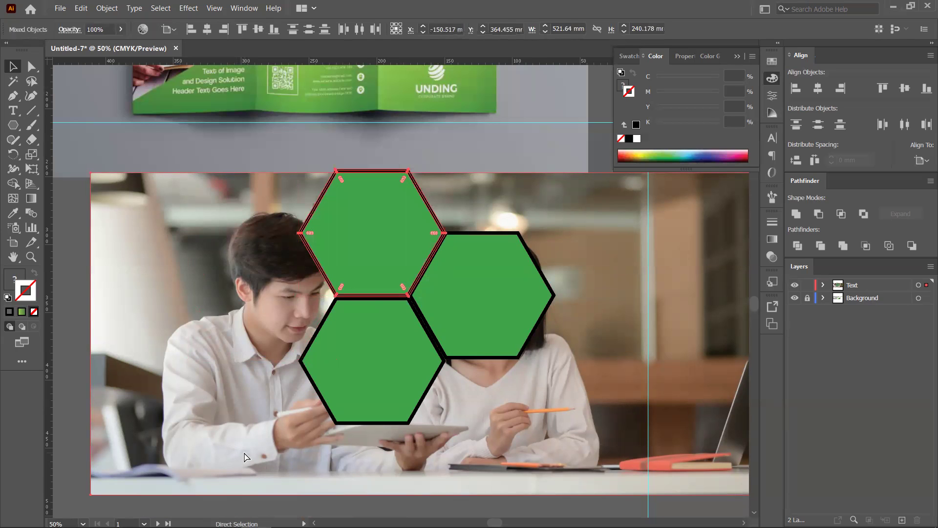
key(ctrl+z)
shift+click(338, 296)
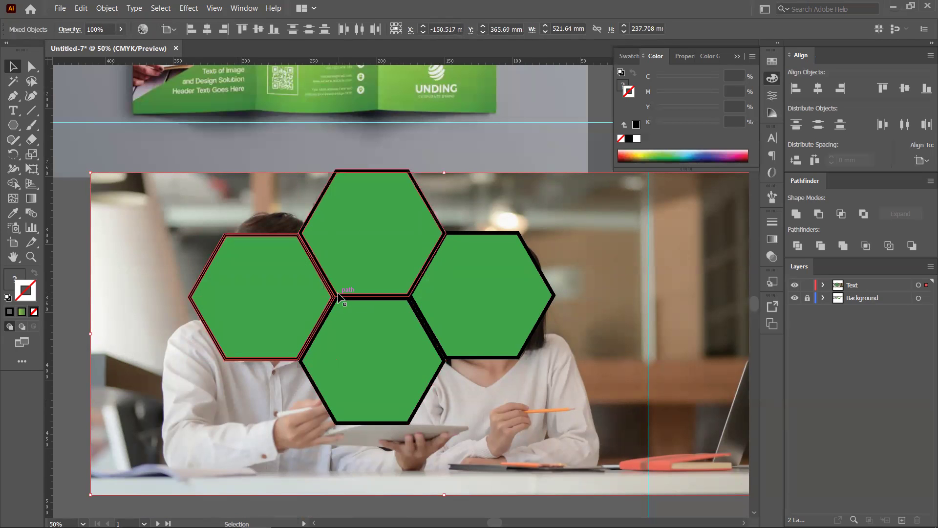
click(318, 479)
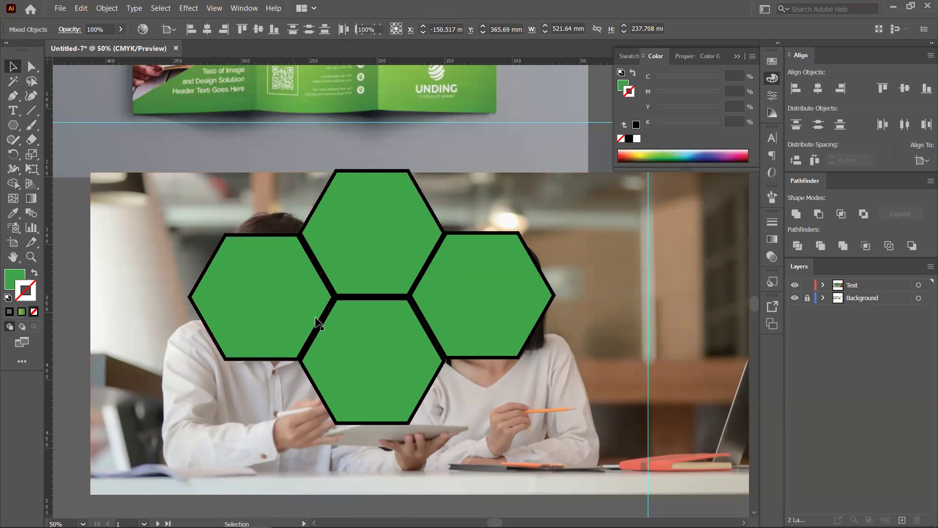
- Ungroup the left and top hexagons to separate their black outlines from the green fills
click(297, 295)
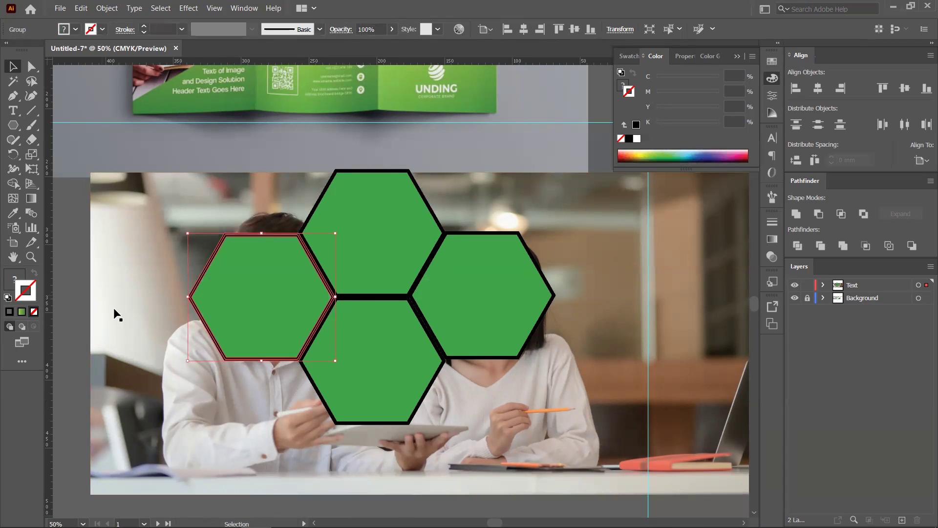
drag(336, 296, 336, 296)
right_click(318, 283)
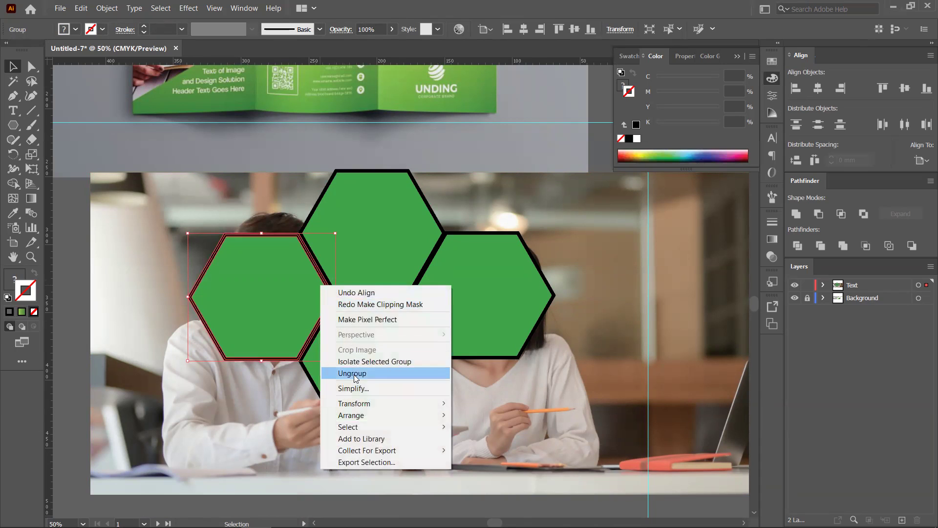
click(281, 383)
click(334, 294)
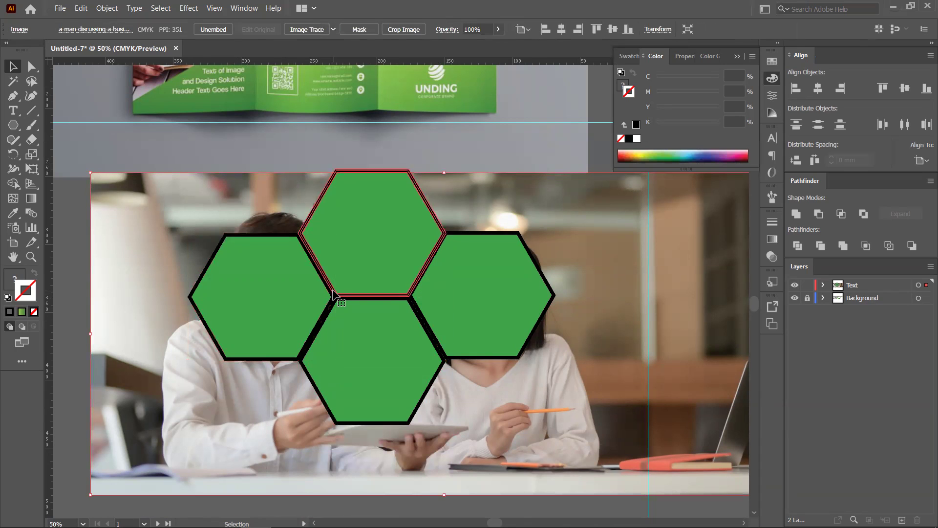
right_click(368, 254)
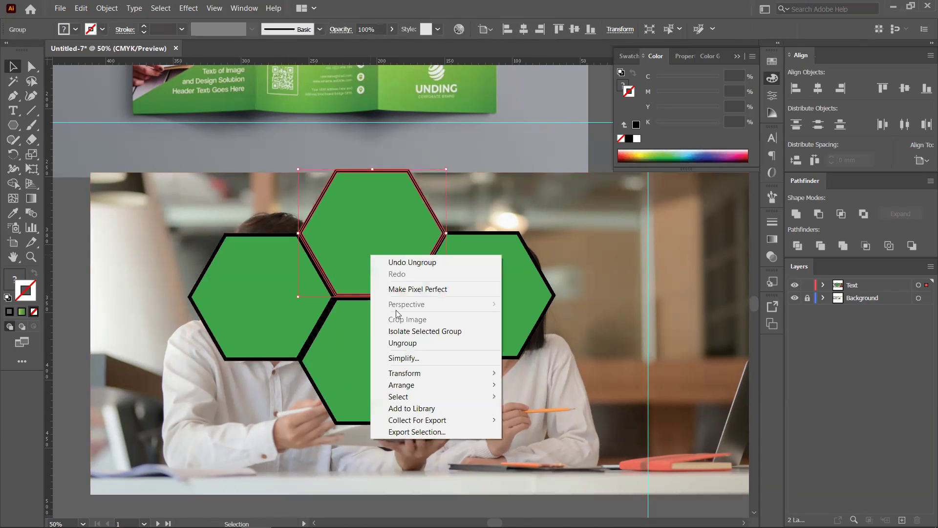
click(407, 341)
- Ungroup the bottom and right hexagons into outline and fill shapes
click(386, 346)
right_click(386, 345)
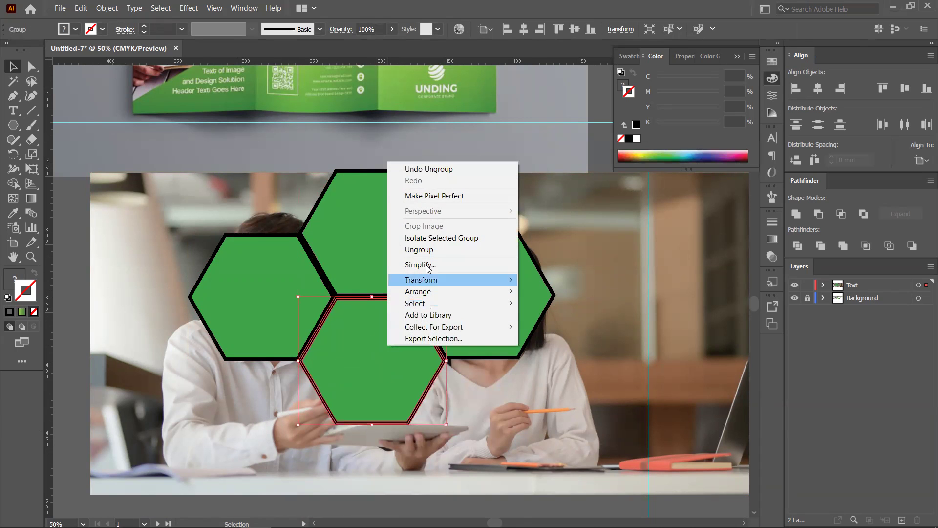
click(426, 250)
click(484, 299)
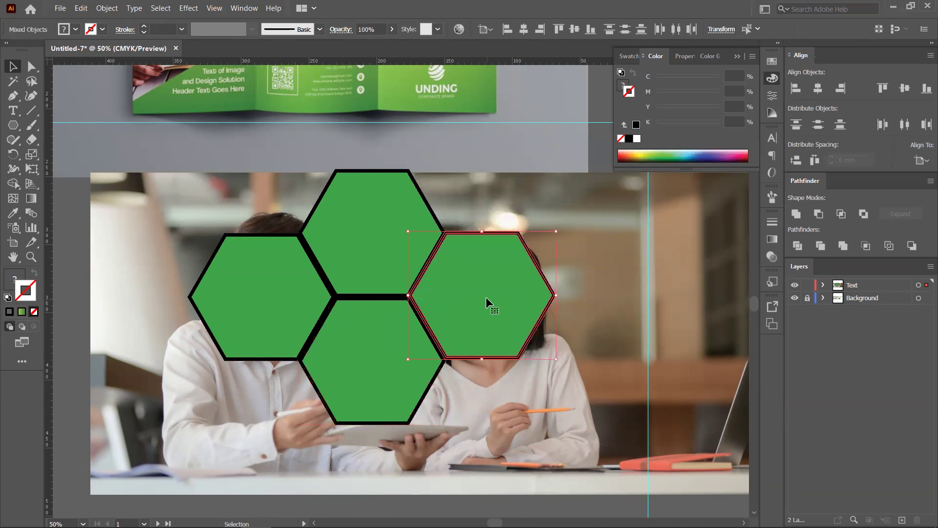
right_click(486, 297)
click(523, 386)
click(479, 409)
- Delete the black outlines of all four hexagons, keeping only the green shapes
click(336, 296)
key(Delete)
click(330, 311)
key(Delete)
click(335, 296)
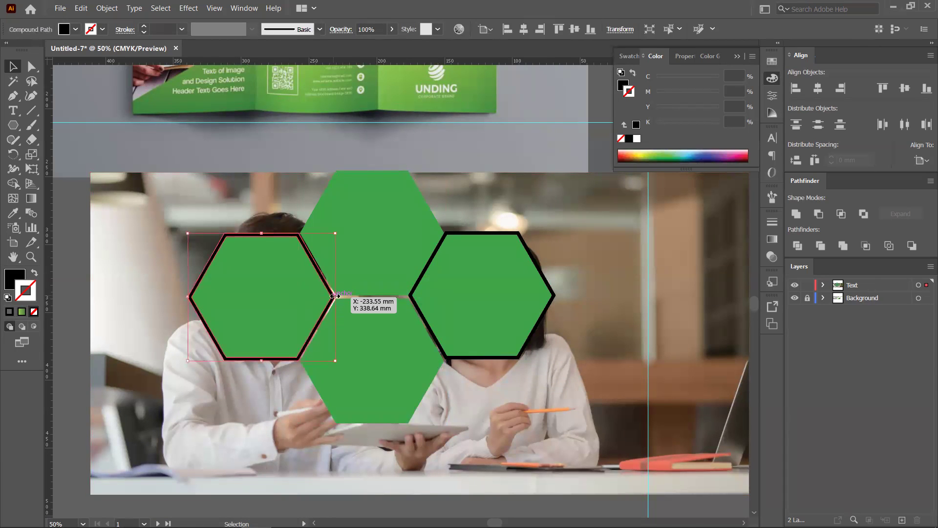
key(Delete)
click(418, 310)
key(Delete)
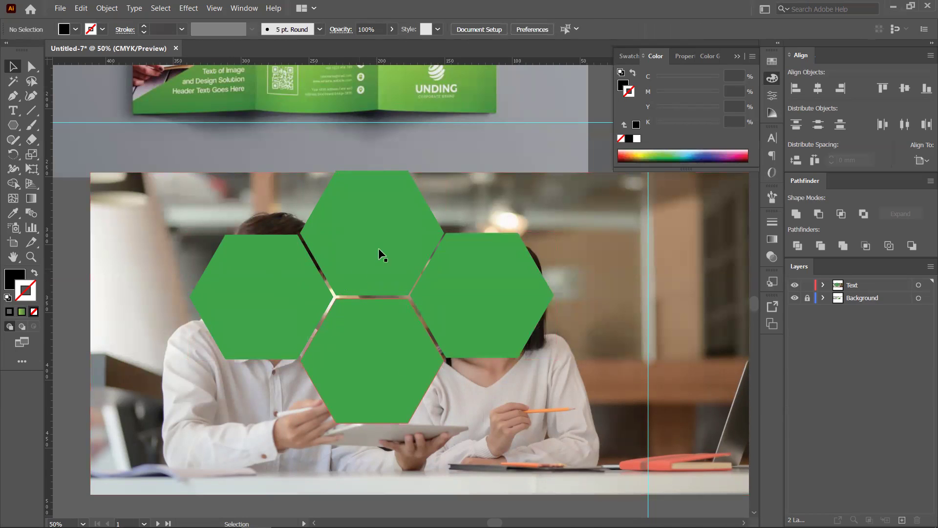
- Nudge the right green hexagon slightly to adjust its gap with the neighbouring hexagons
scroll(453, 277, up, 3)
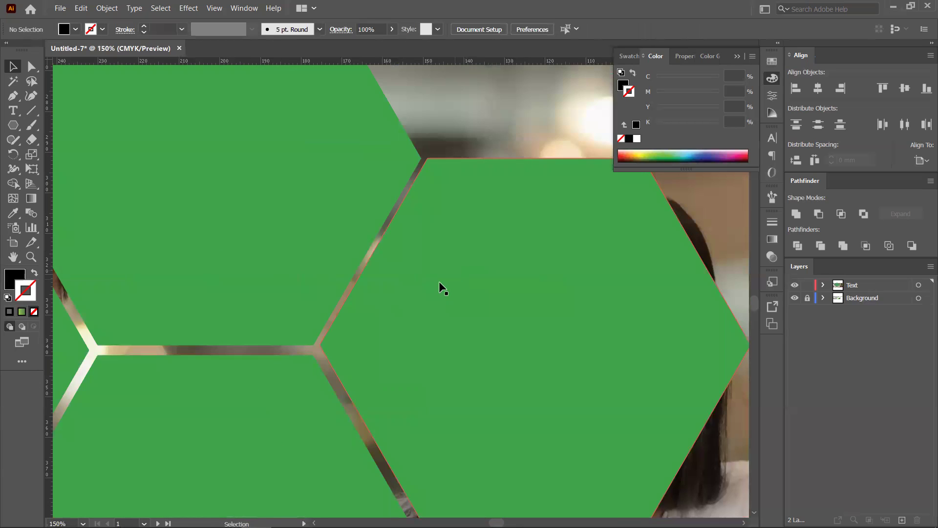
ctrl+click(396, 295)
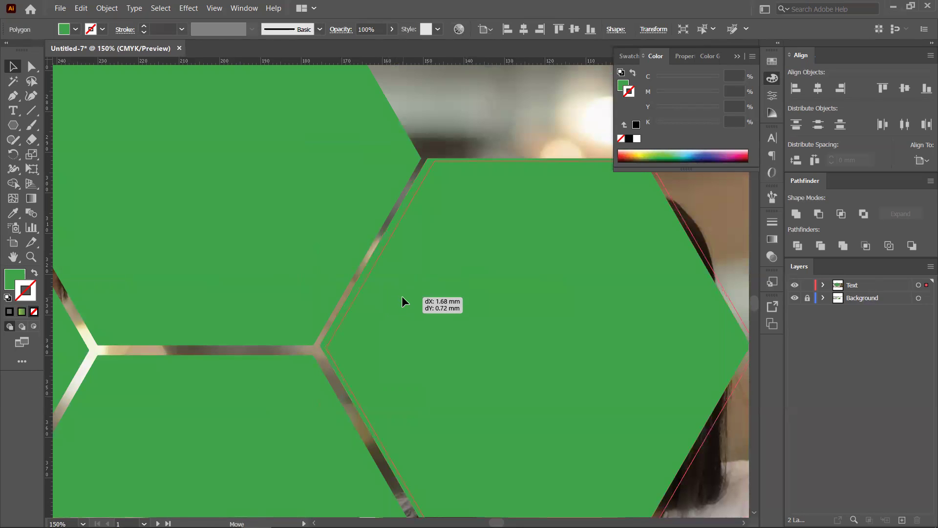
scroll(402, 296, down, 3)
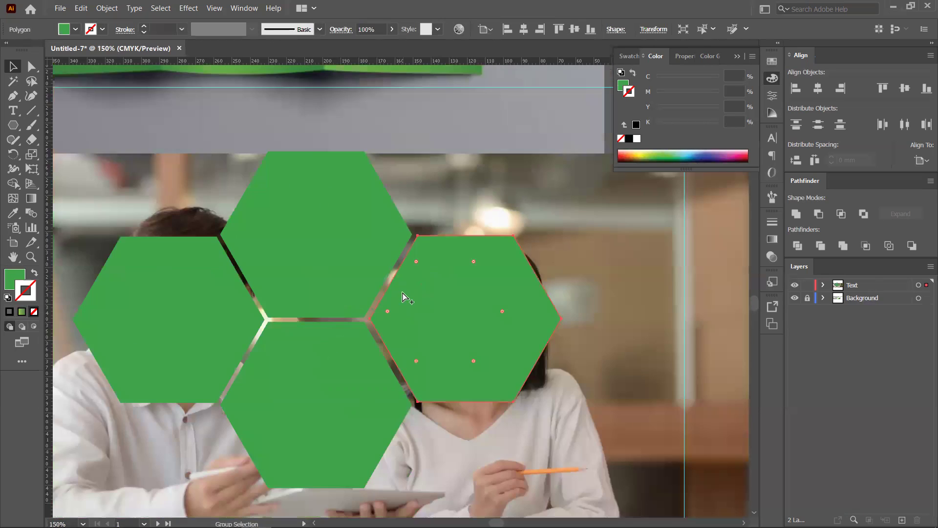
scroll(244, 362, down, 1)
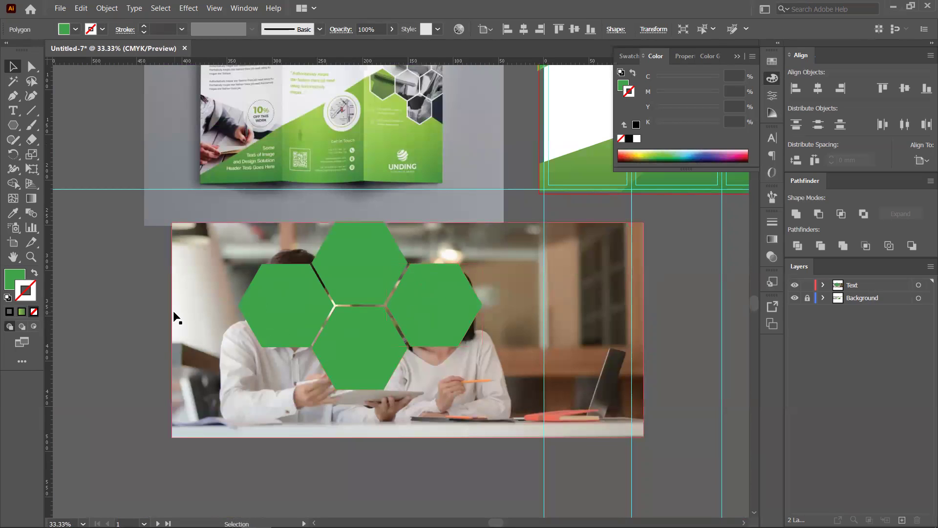
- Make clipping masks from the left and top hexagons, each with one copy of the stacked photo
click(215, 300)
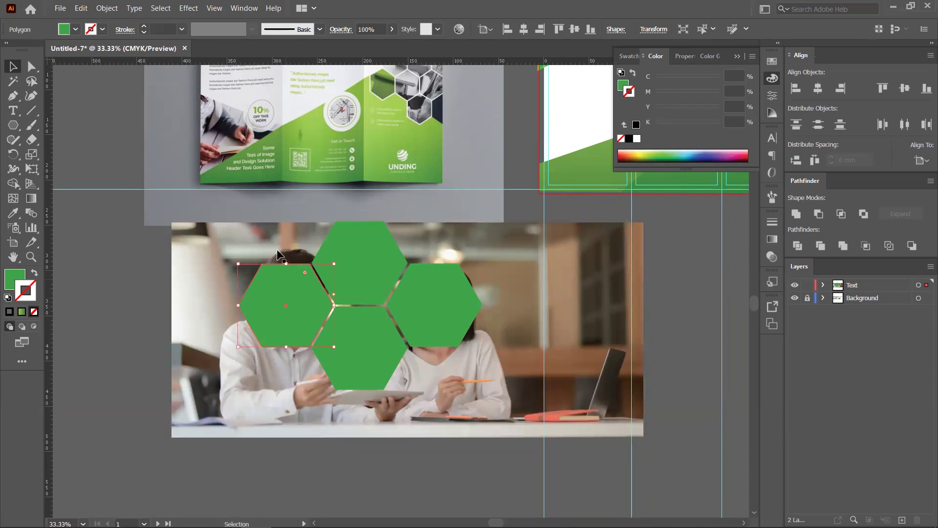
key(ctrl+a)
right_click(298, 304)
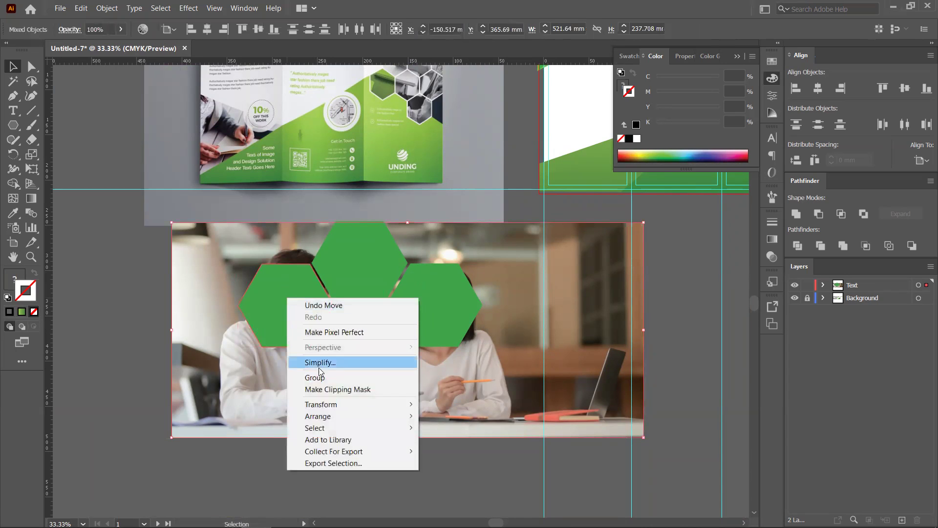
click(337, 389)
click(353, 260)
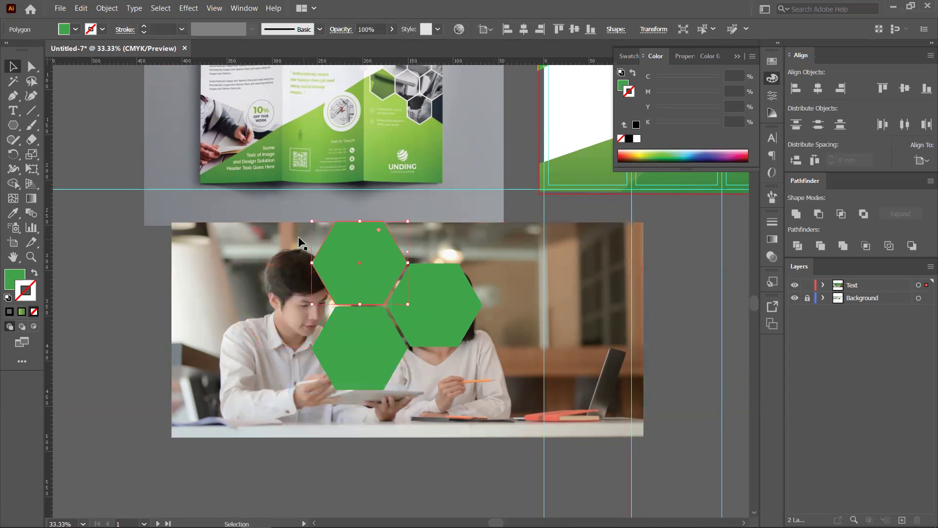
shift+click(297, 236)
right_click(366, 259)
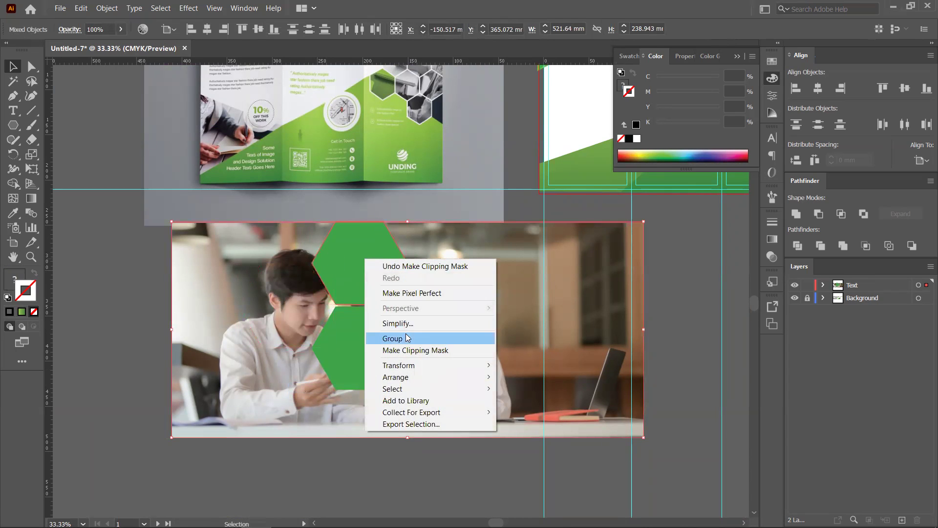
click(406, 350)
- Make clipping masks from the right and bottom hexagons with the remaining photo copies and clear the selection
click(488, 254)
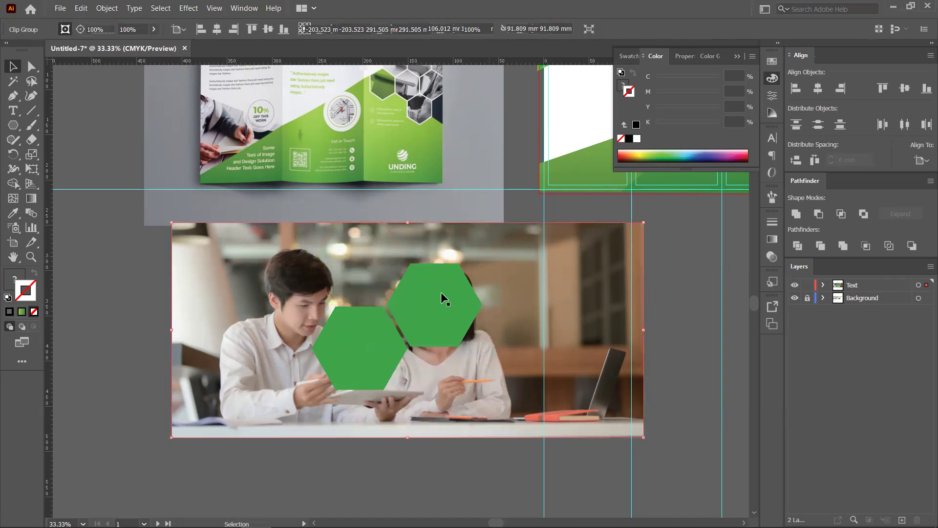
shift+click(441, 294)
right_click(443, 295)
click(471, 386)
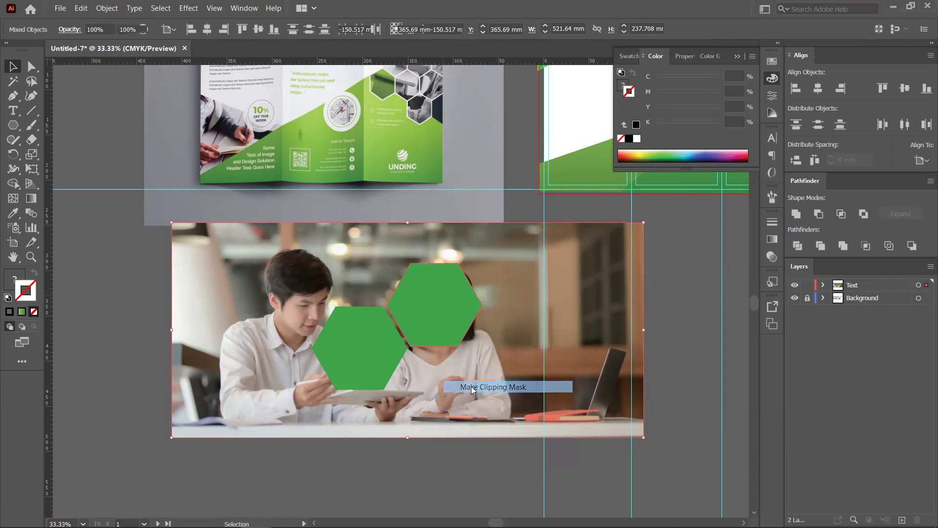
click(447, 368)
shift+click(377, 350)
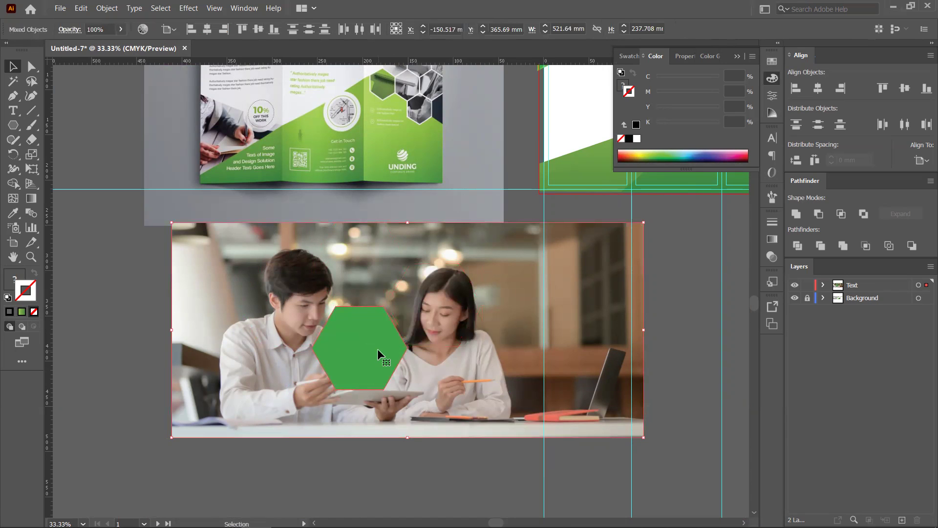
right_click(377, 348)
click(422, 444)
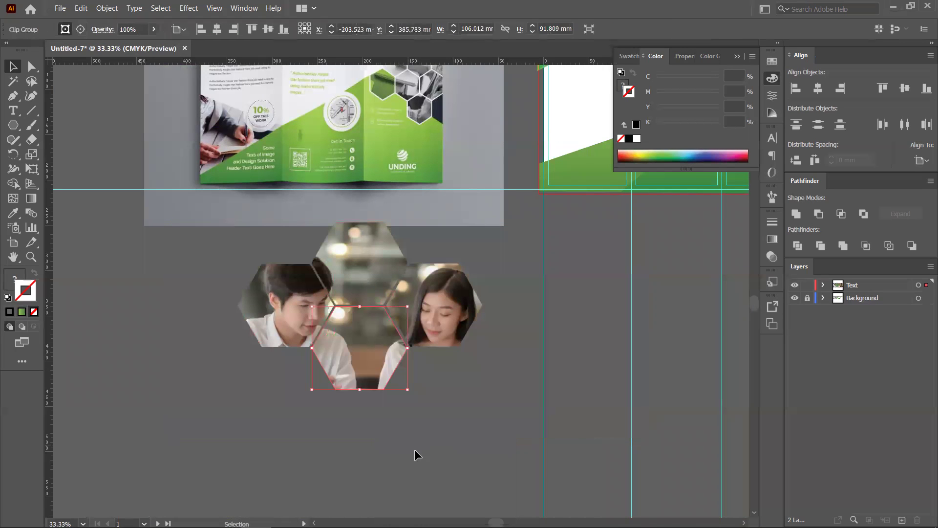
click(557, 377)
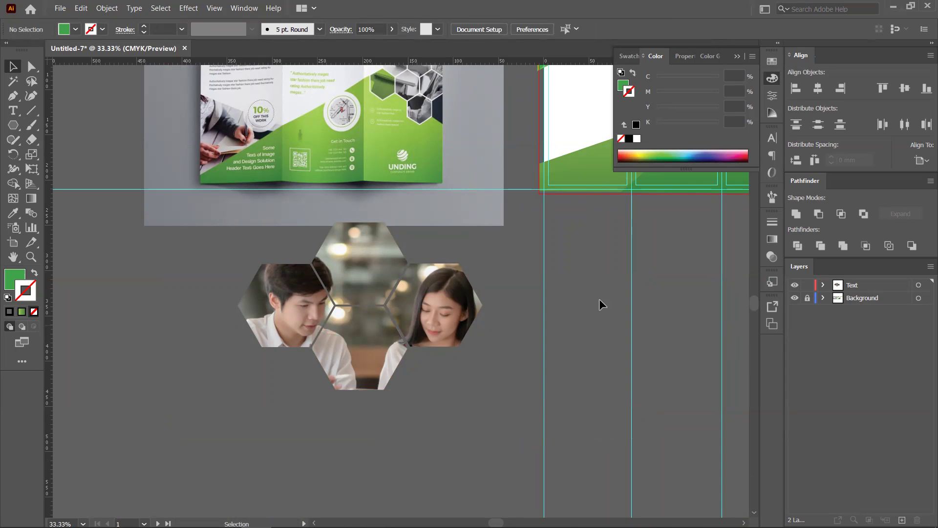
- Undo the clipping masks on all four hexagons to restore the green shapes over the photo
scroll(344, 279, up, 2)
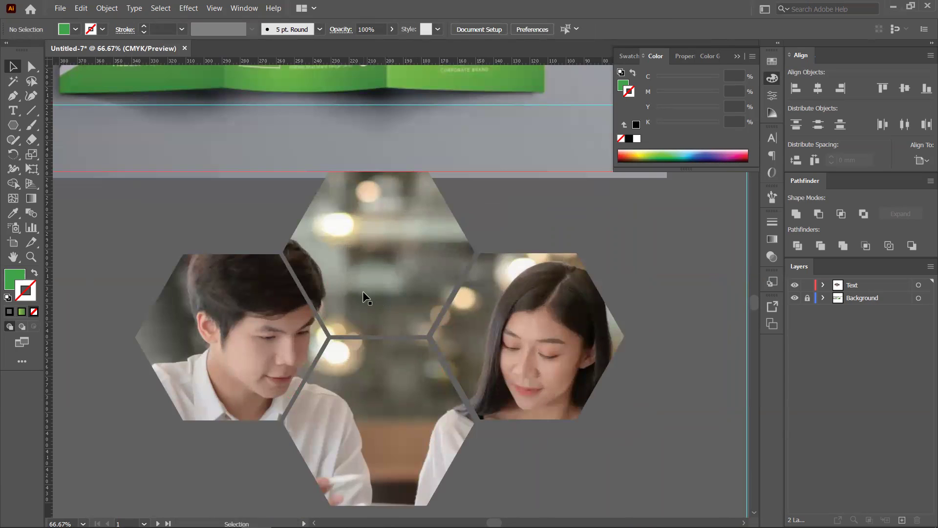
scroll(367, 297, down, 2)
drag(462, 305, 420, 336)
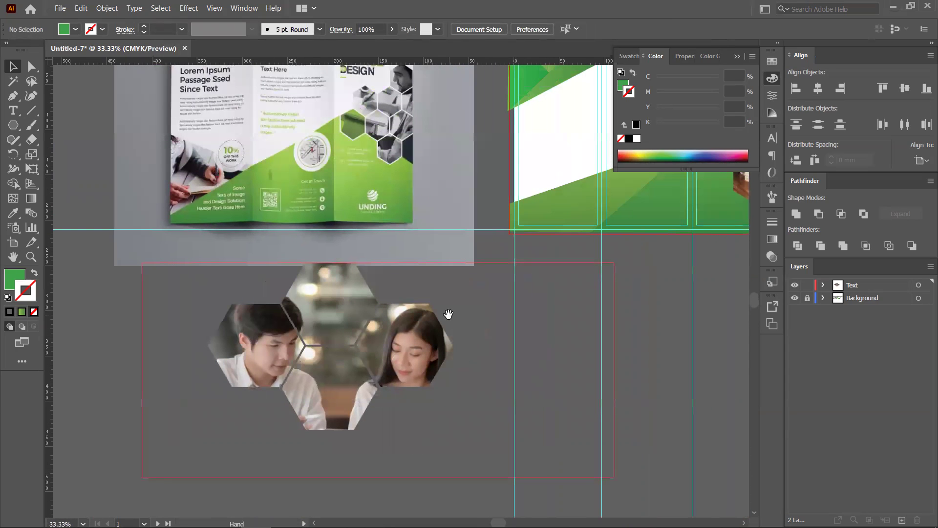
mouse_move(329, 350)
mouse_down()
mouse_move(388, 389)
mouse_move(335, 398)
mouse_move(408, 464)
mouse_move(679, 327)
mouse_move(464, 296)
mouse_move(368, 386)
mouse_move(331, 351)
mouse_up()
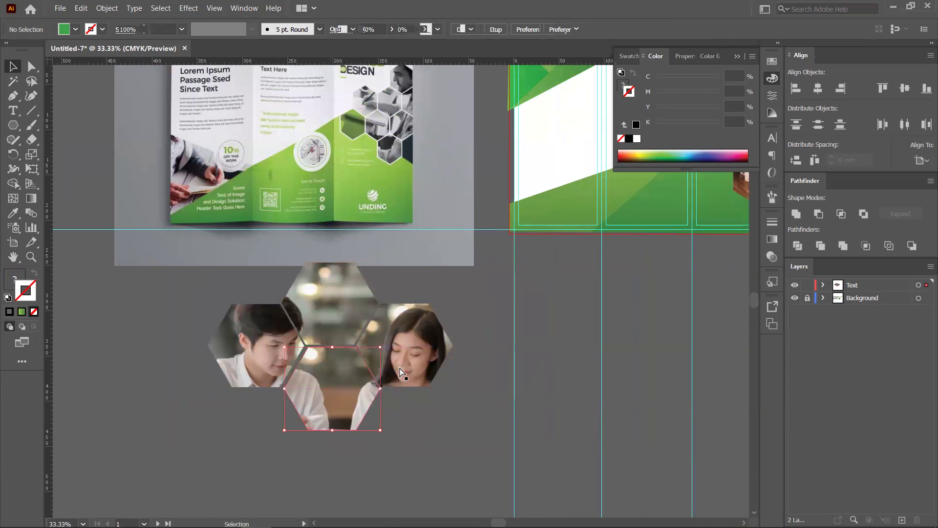
key(ctrl+z)
key(ctrl+z)
key(ctrl+z)
key(v)
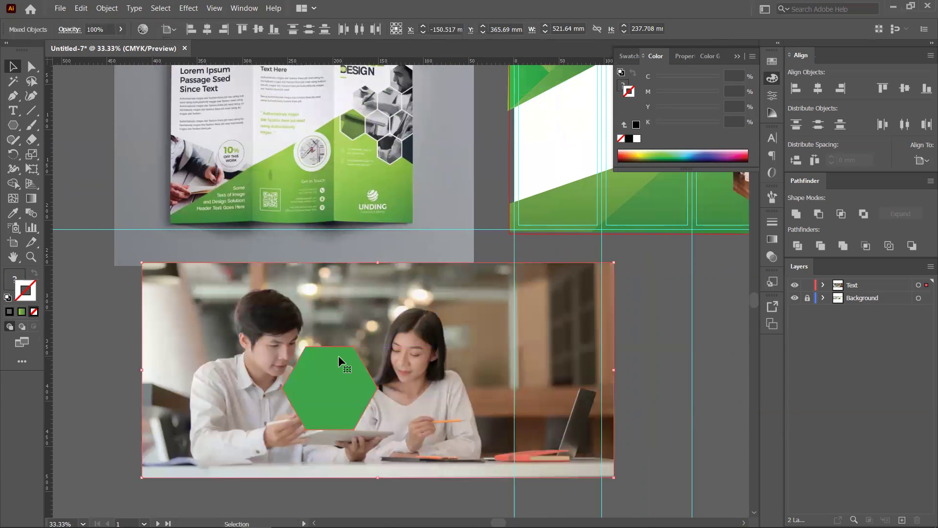
key(ctrl+z)
key(ctrl+z)
key(ctrl+z)
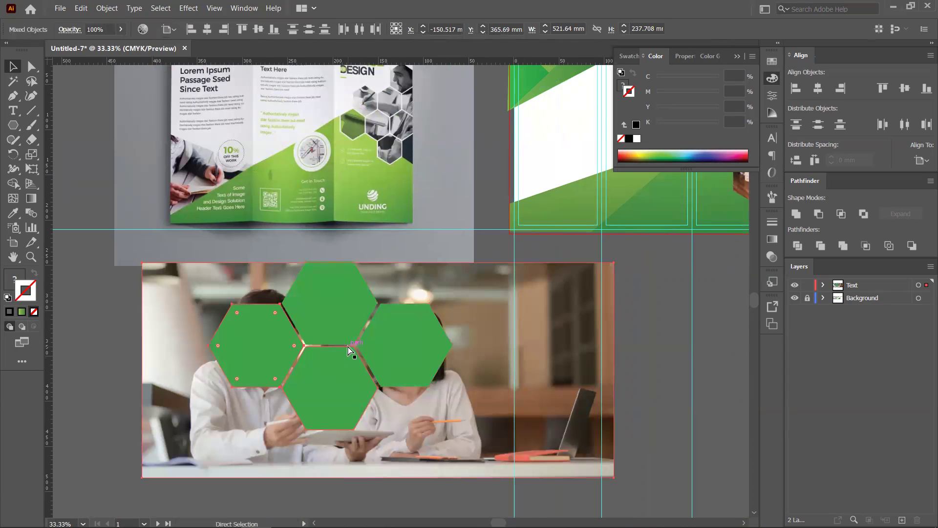
- Delete the stacked photo copies and all the green hexagons below the reference mockup
scroll(323, 384, down, 1)
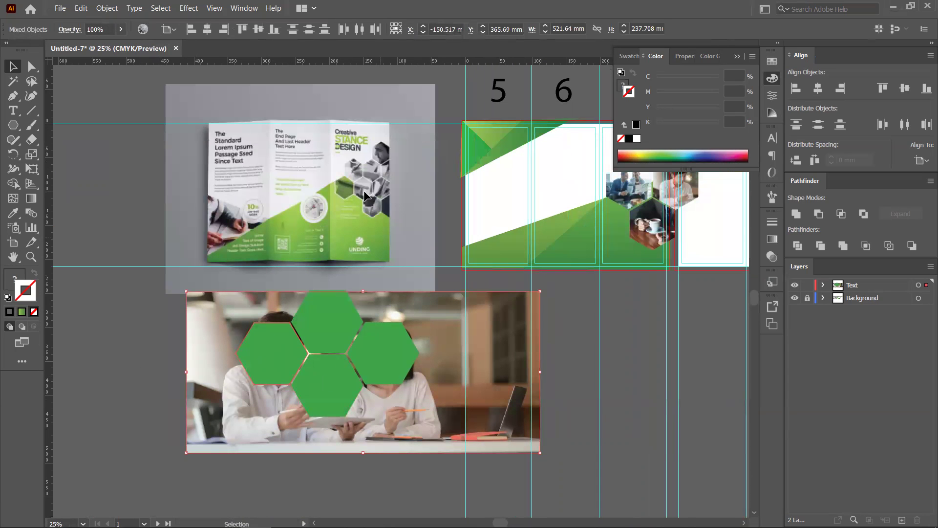
scroll(375, 176, up, 1)
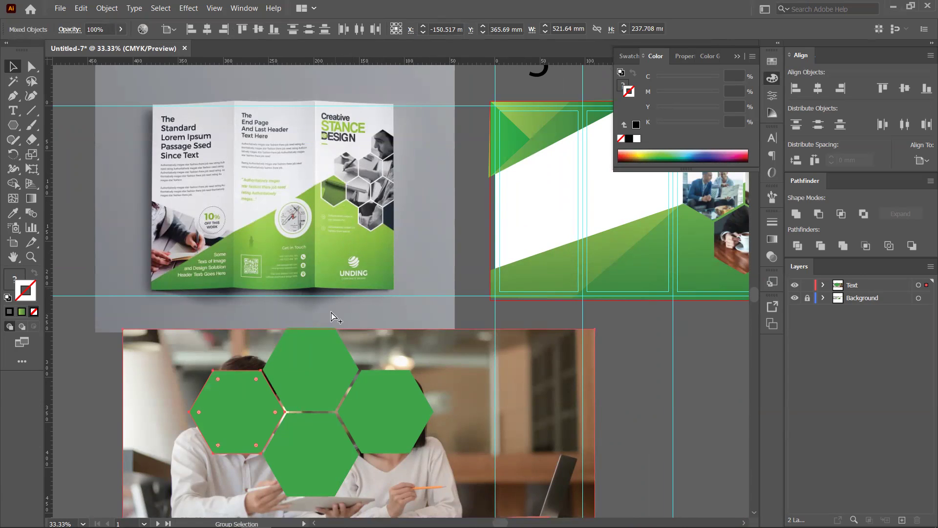
scroll(335, 321, down, 1)
scroll(411, 368, down, 2)
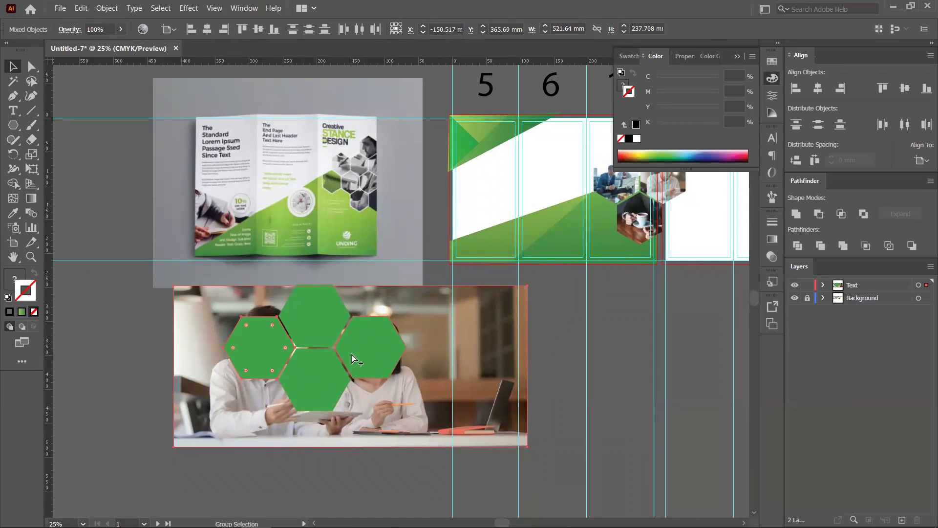
scroll(342, 376, down, 1)
drag(207, 373, 429, 384)
key(Delete)
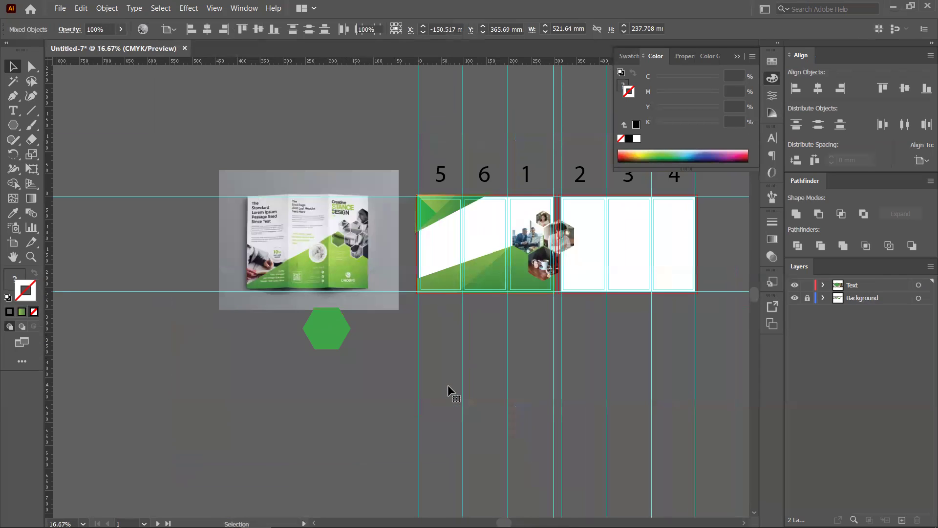
click(322, 323)
key(Delete)
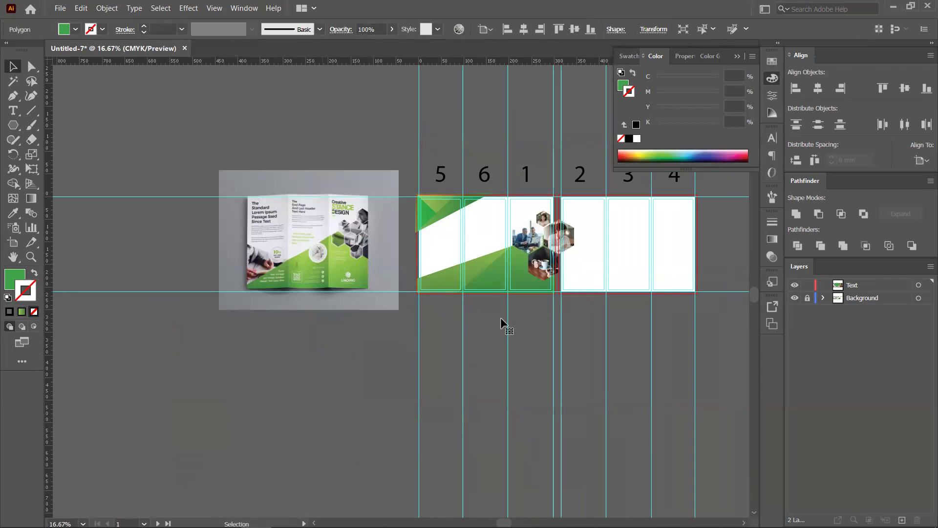
- Make the Text layer active for the brochure's lettering
scroll(547, 275, up, 1)
drag(545, 260, 479, 283)
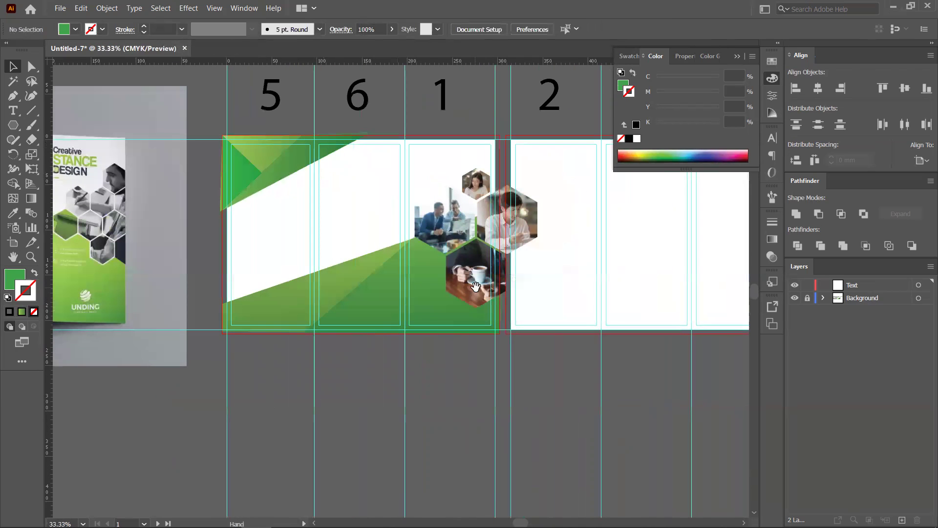
scroll(219, 221, left, 1)
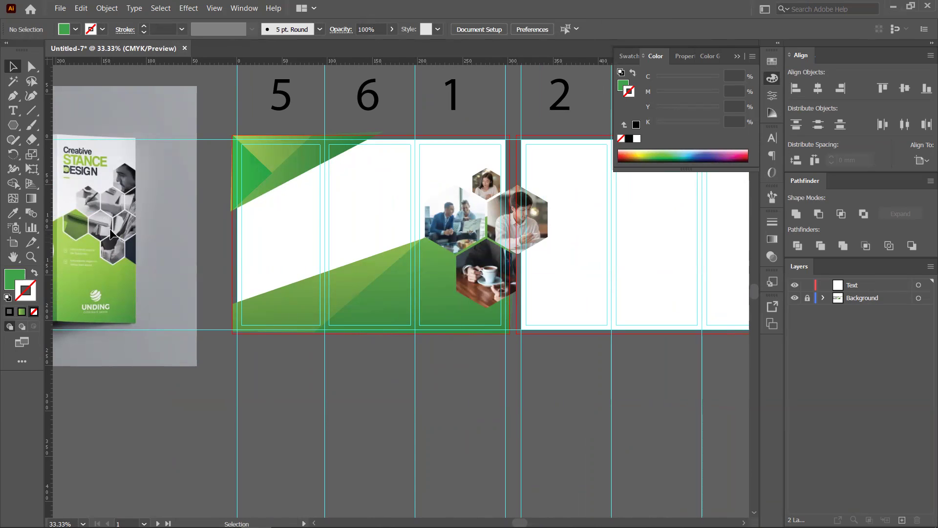
mouse_move(344, 207)
mouse_down()
mouse_move(389, 226)
mouse_move(347, 202)
mouse_up()
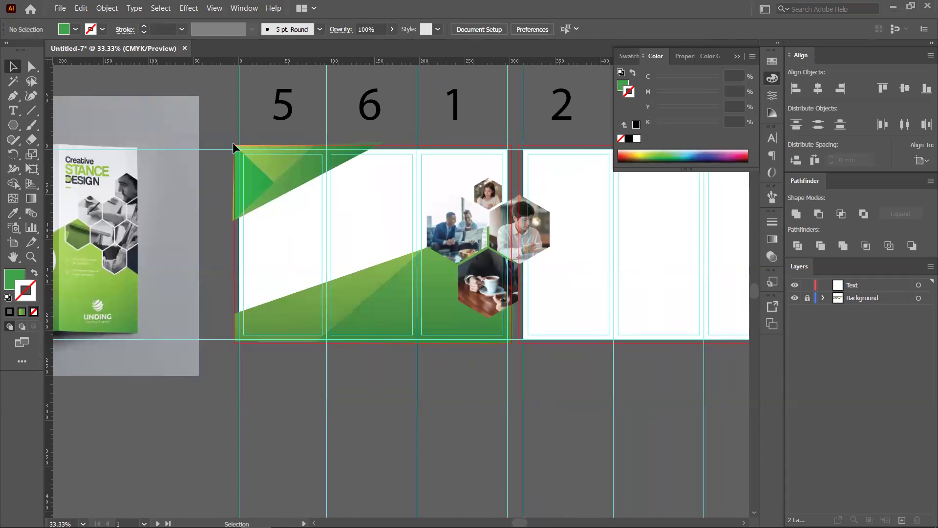
click(853, 288)
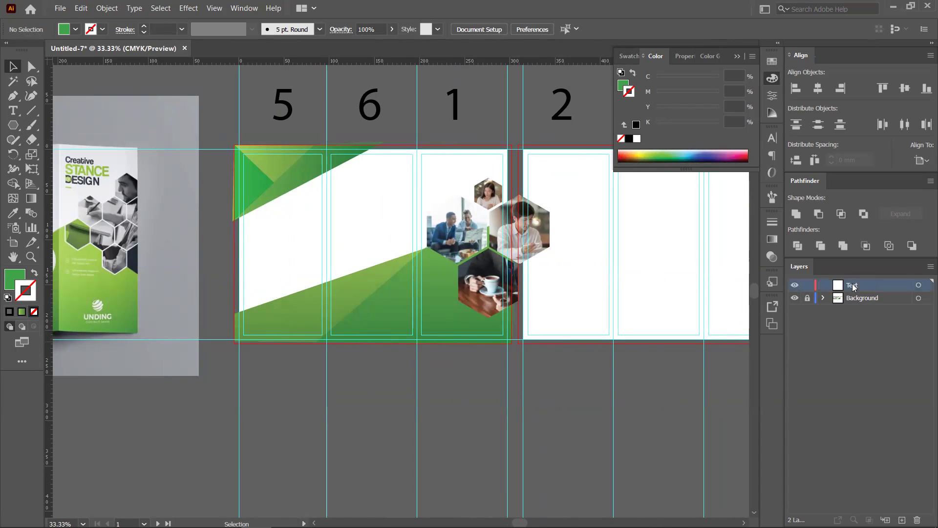
- Add a three-line point text reading "Creative", "STANCE", "DESIGN" beside the cover title on the reference mockup
scroll(199, 240, up, 6)
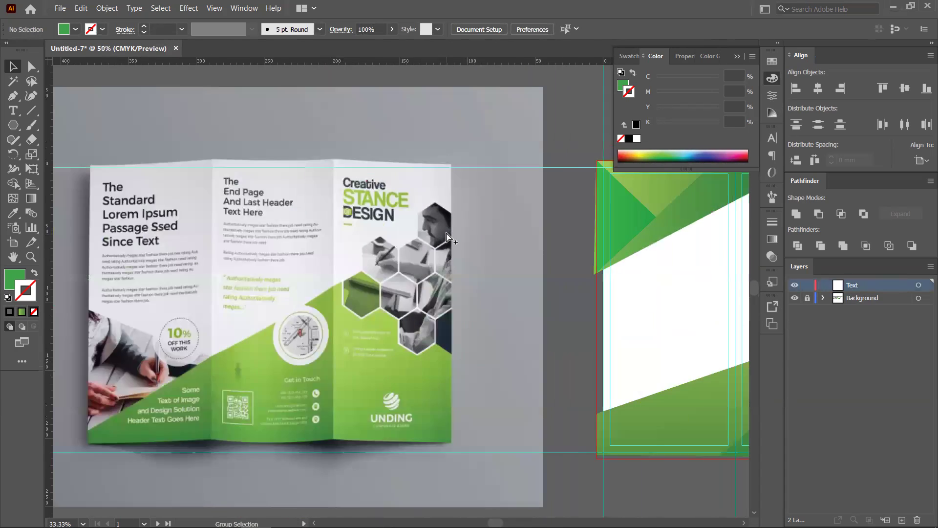
scroll(254, 213, up, 3)
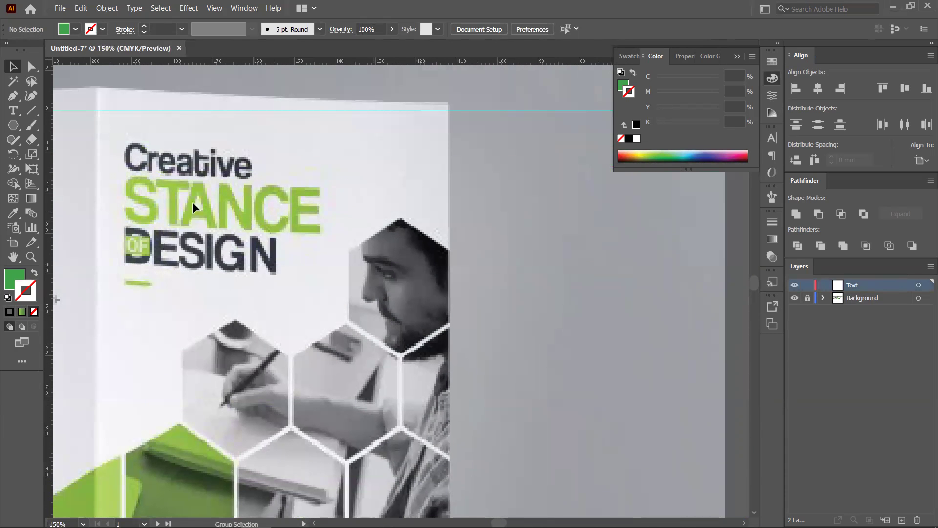
click(13, 111)
click(368, 163)
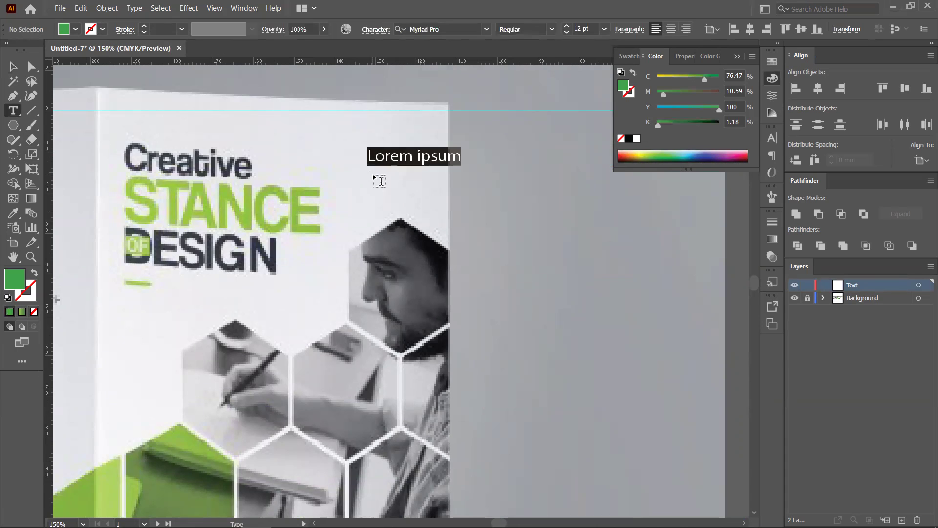
text(Crea)
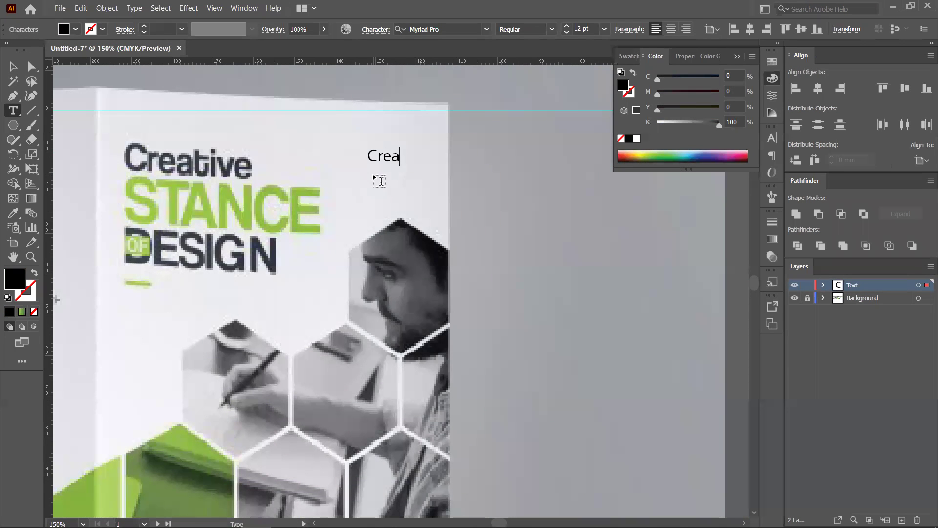
text(tive)
key(Return)
text(STANCE)
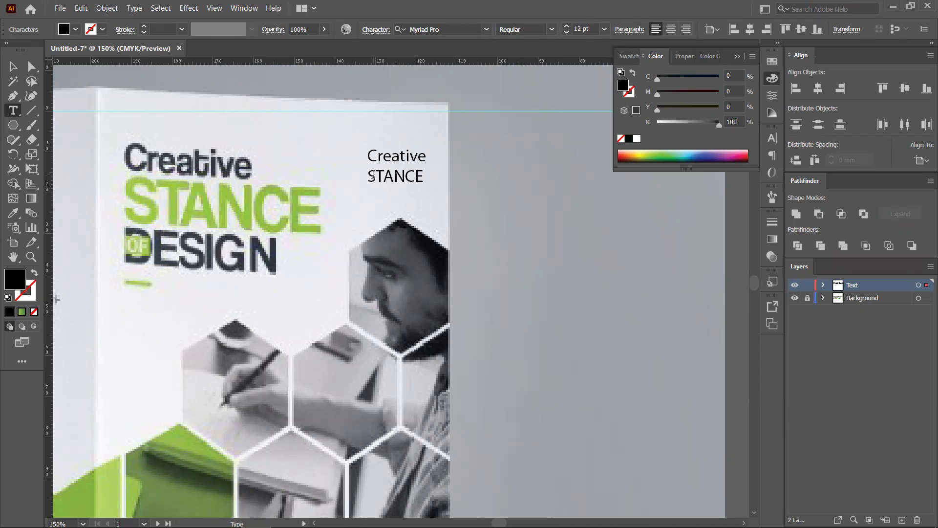
text(De)
text(ESIG)
text(N)
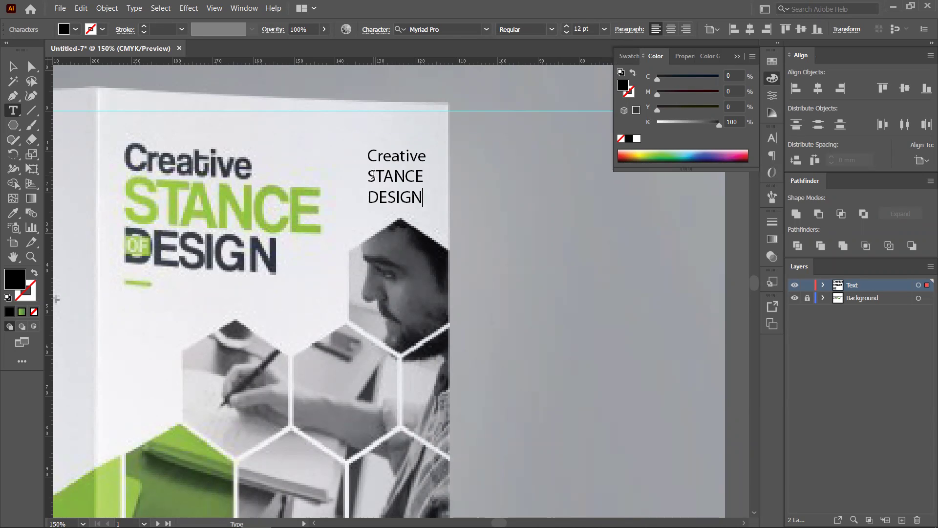
- Enlarge the three-line title text to about 21 pt and shift it slightly away from the mockup's cover title
click(13, 66)
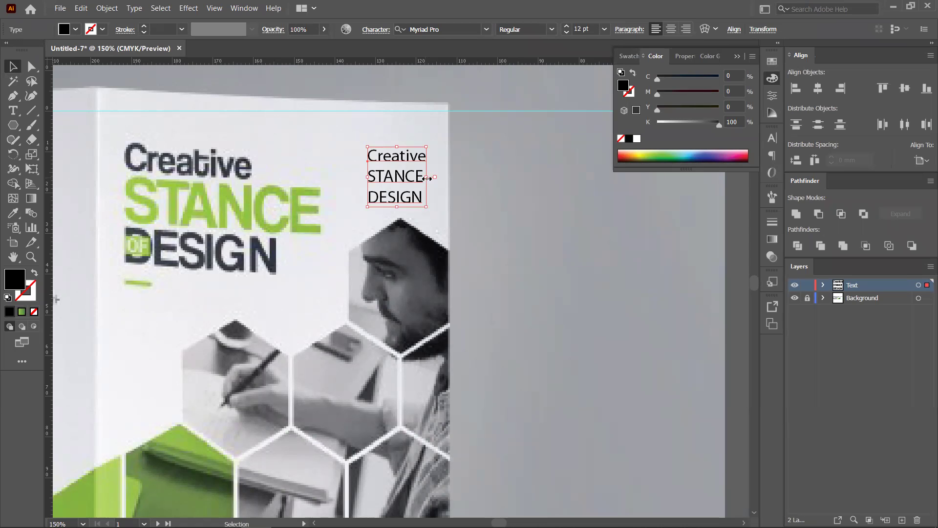
drag(426, 206, 482, 231)
drag(423, 189, 455, 208)
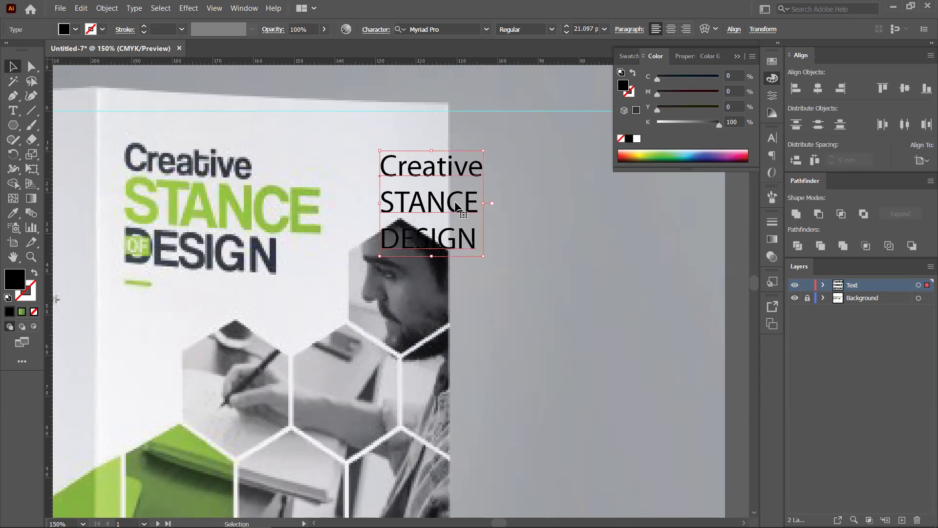
- Set the font size of the word STANCE in the title text to 36 pt
key(t)
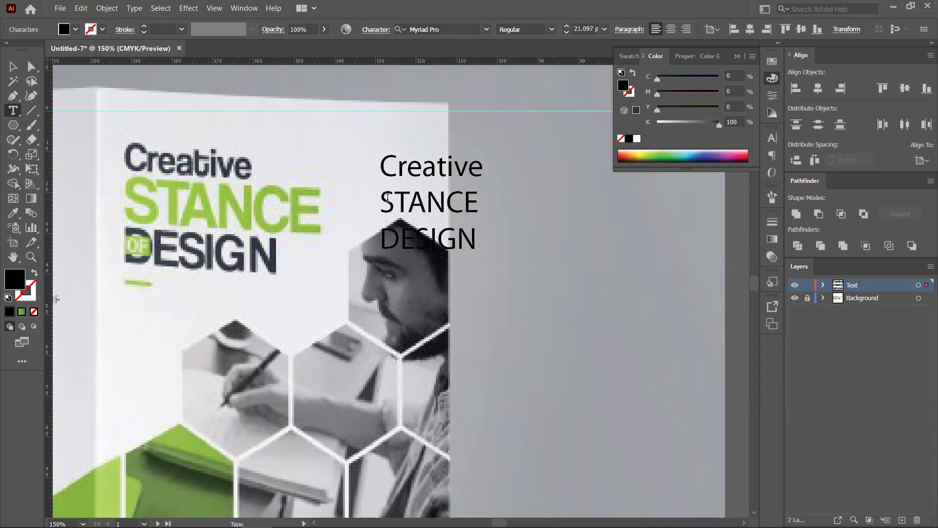
drag(394, 197, 462, 197)
drag(382, 202, 479, 202)
click(604, 29)
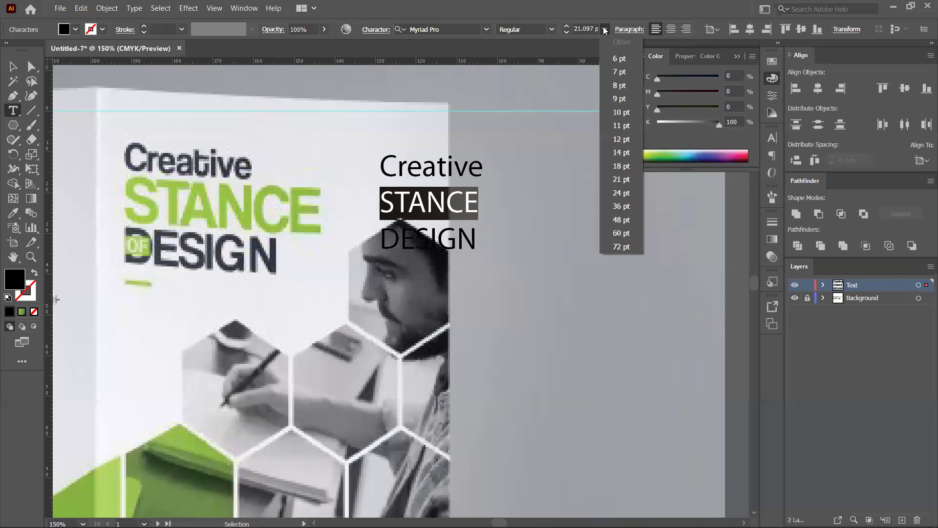
click(619, 206)
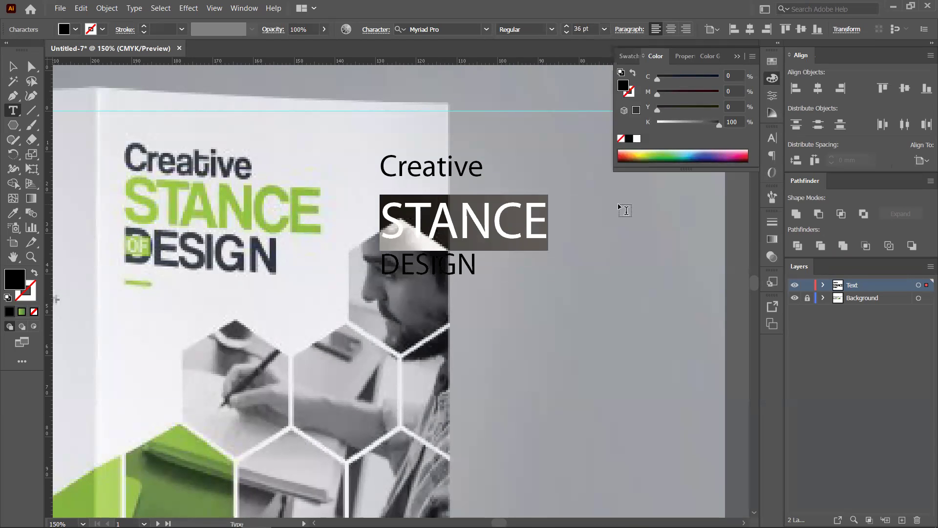
click(551, 30)
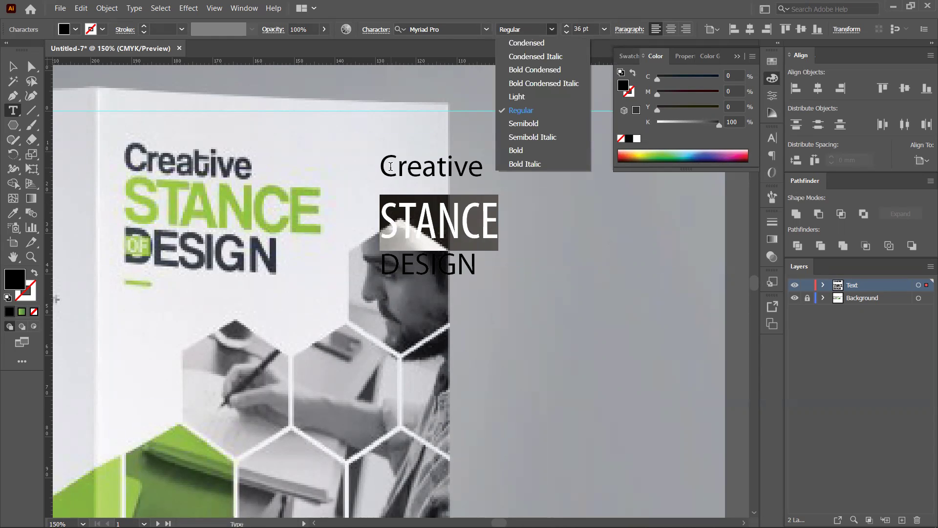
click(386, 169)
- Change the font of all three title lines to Roboto in its regular style
drag(382, 168, 476, 271)
click(486, 29)
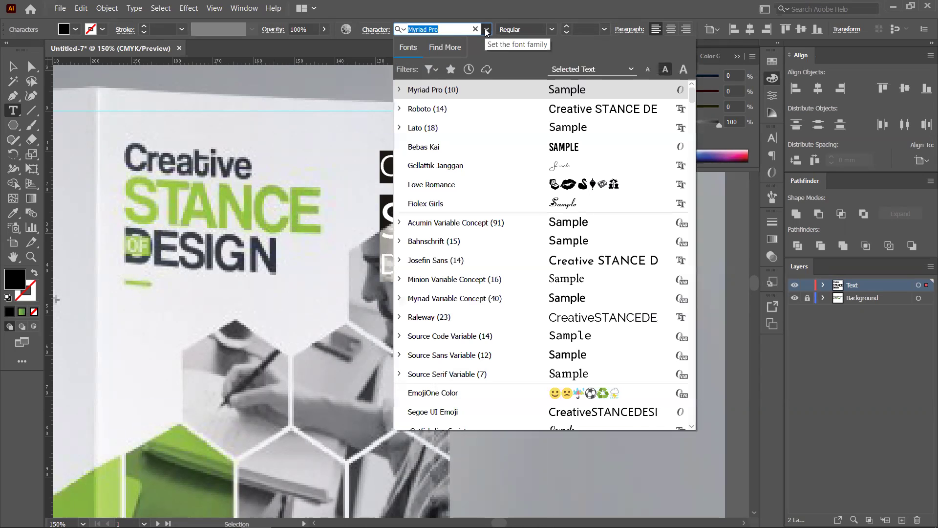
text(r)
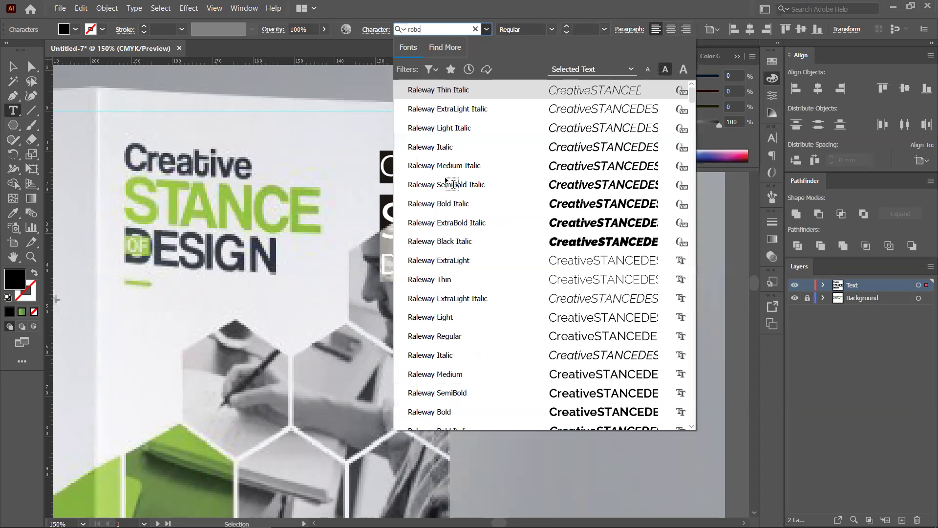
text(obo)
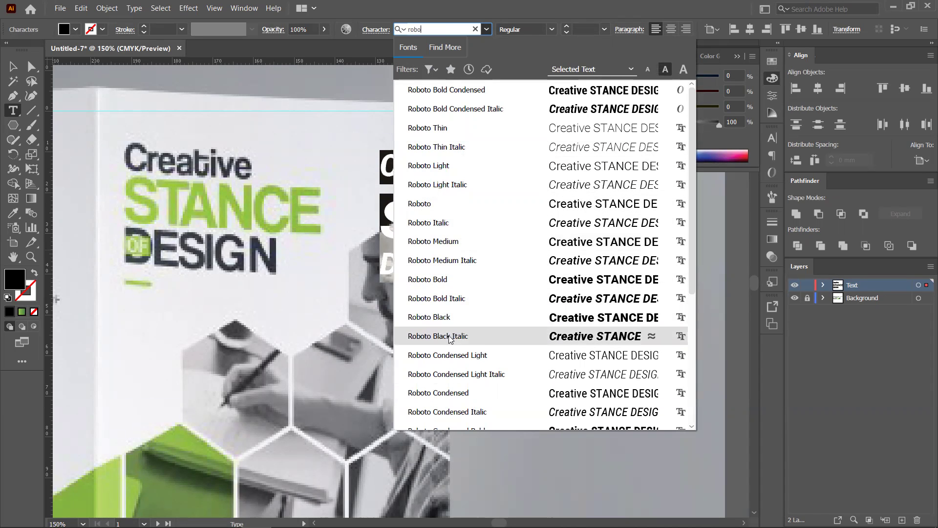
click(439, 204)
click(468, 226)
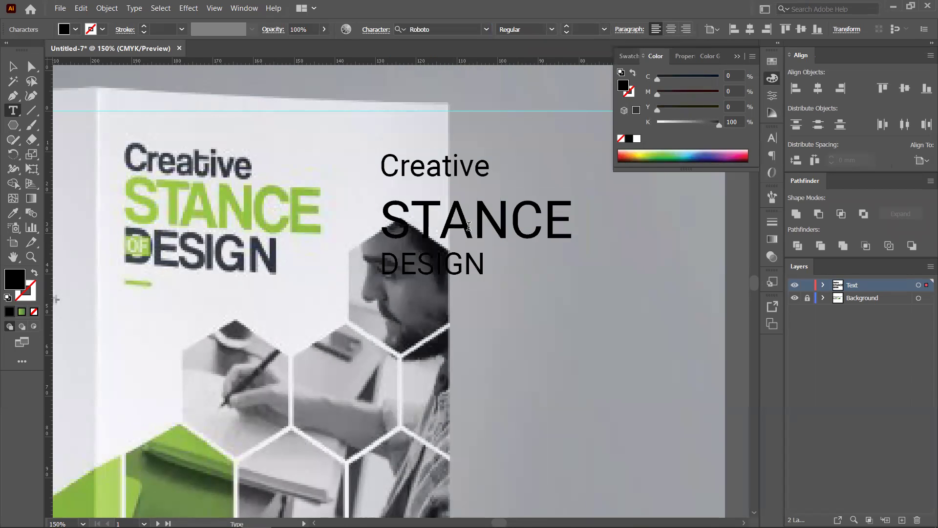
- Set the font style of the word STANCE to Bold
drag(382, 210, 574, 218)
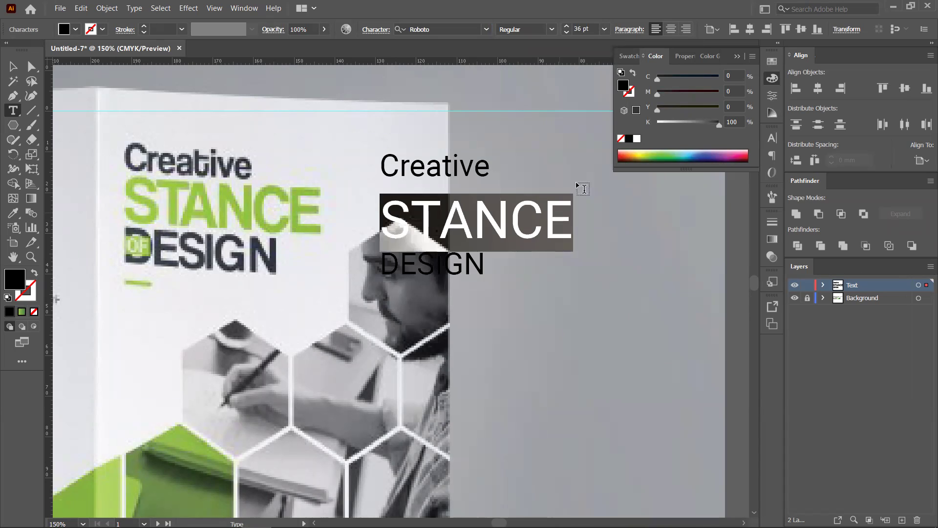
click(552, 29)
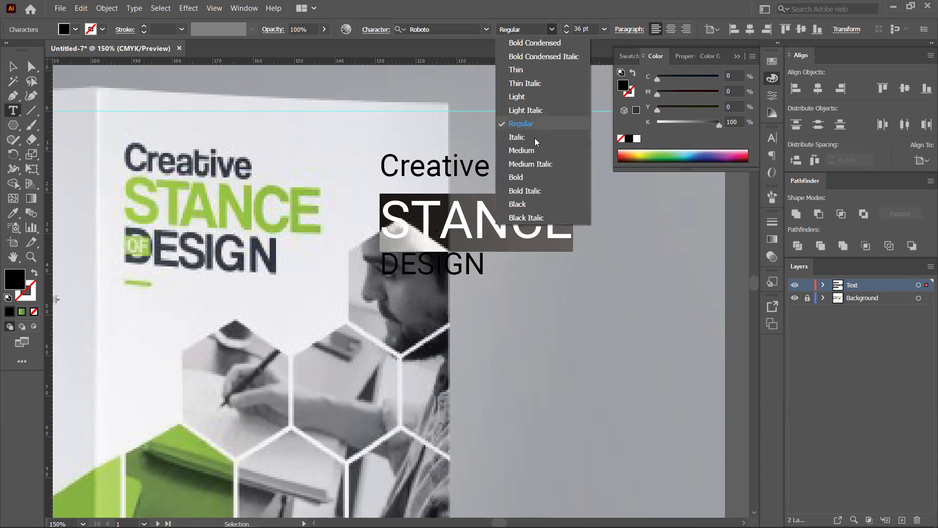
click(524, 174)
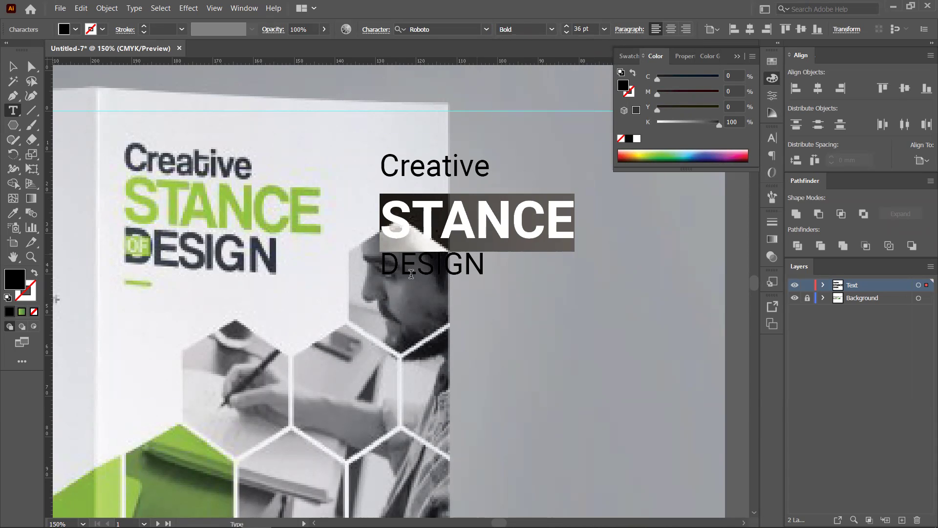
- Set the word DESIGN to a 30 pt font size and the Medium style
drag(386, 268, 485, 269)
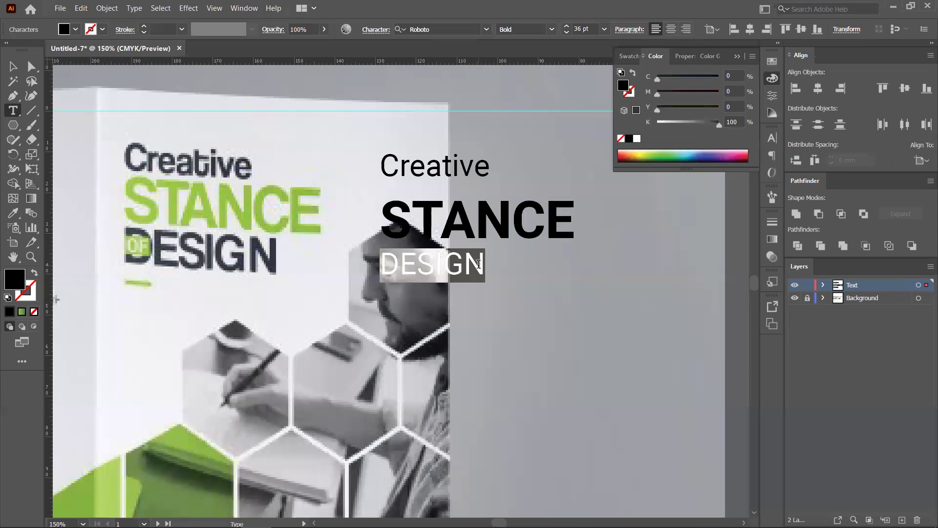
click(605, 29)
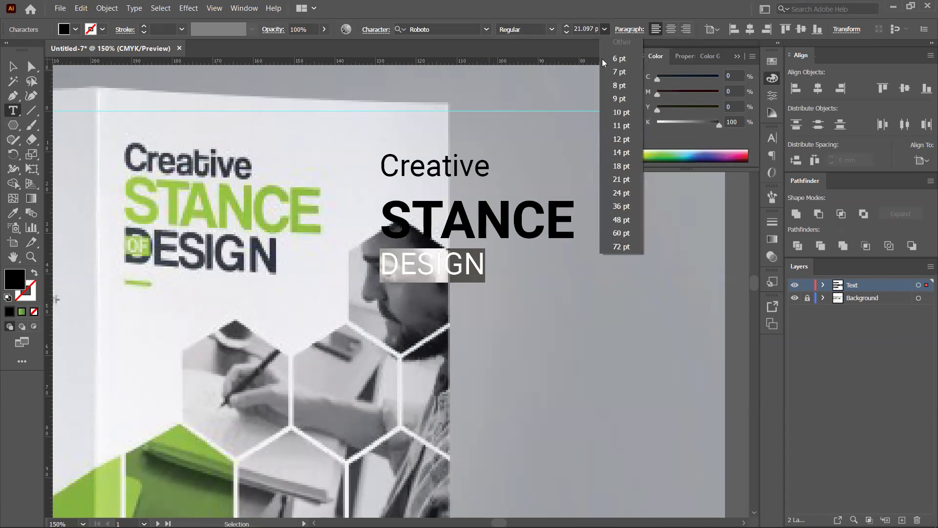
click(621, 193)
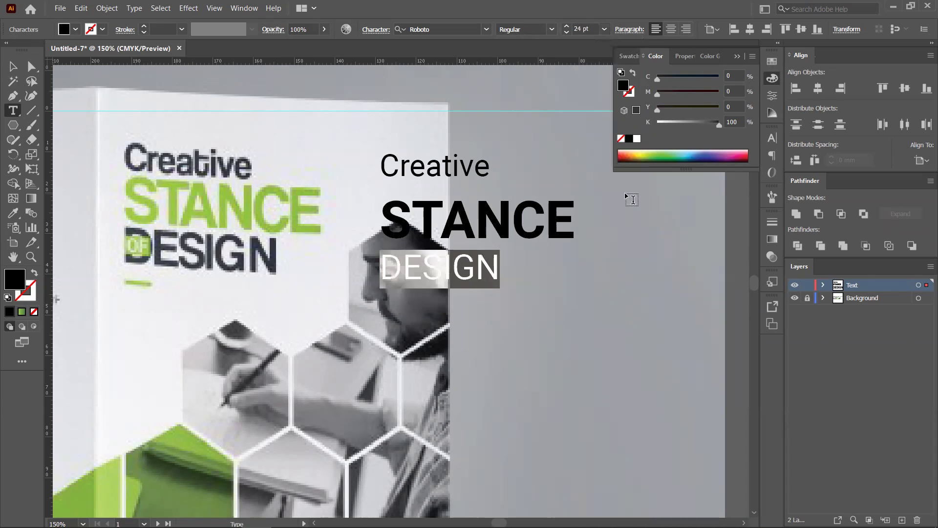
click(590, 27)
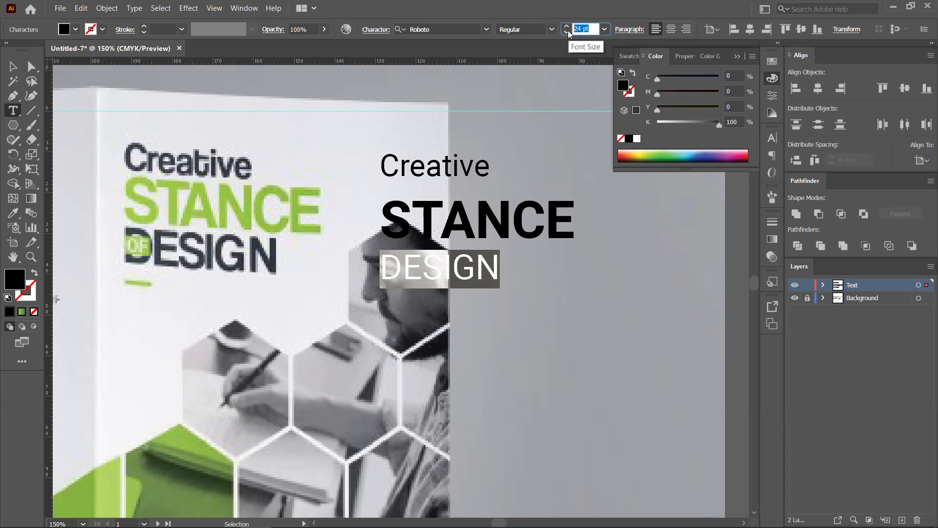
text(30)
click(527, 27)
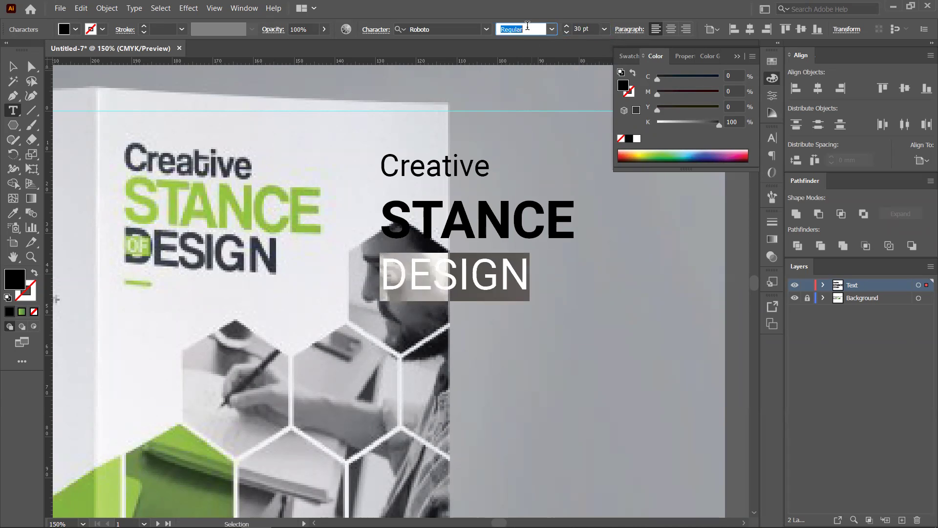
click(552, 31)
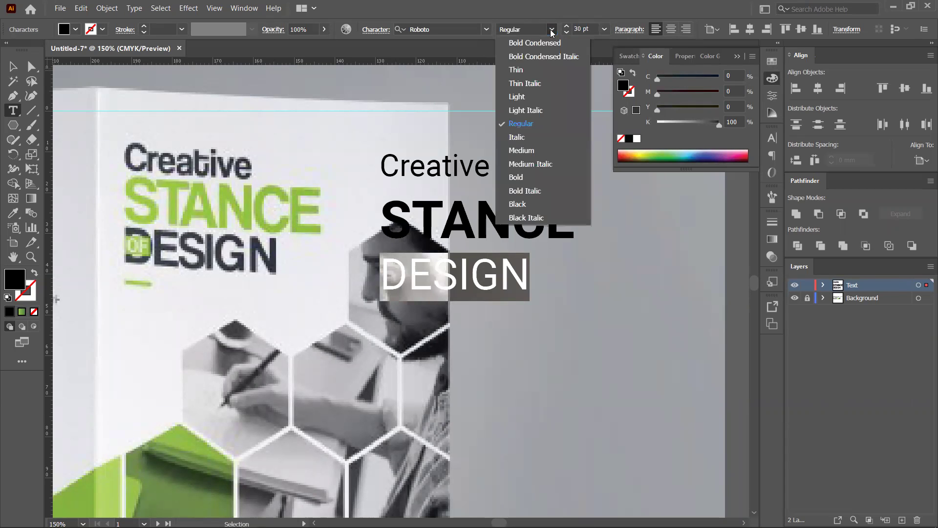
click(531, 153)
- Set the word Creative to the Medium style and move the title text onto the empty grey area beside the brochure cover
drag(383, 162, 490, 166)
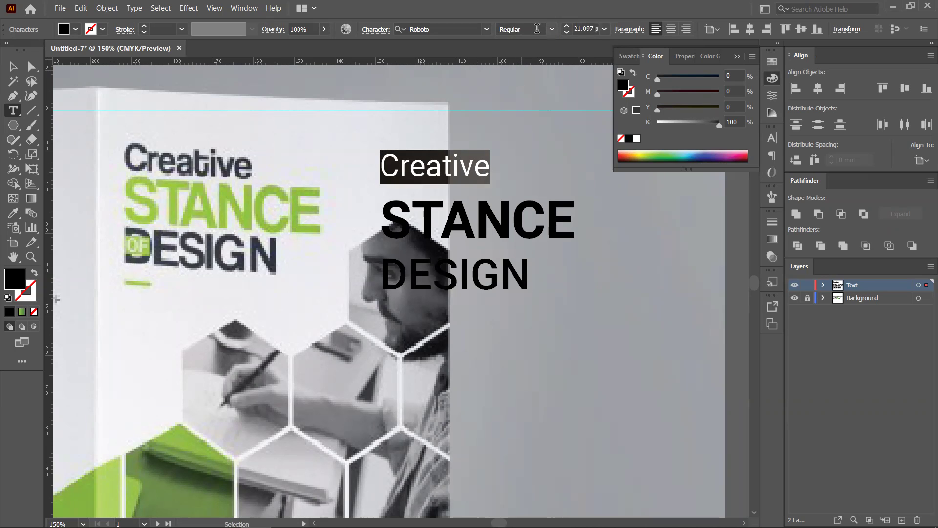
click(552, 29)
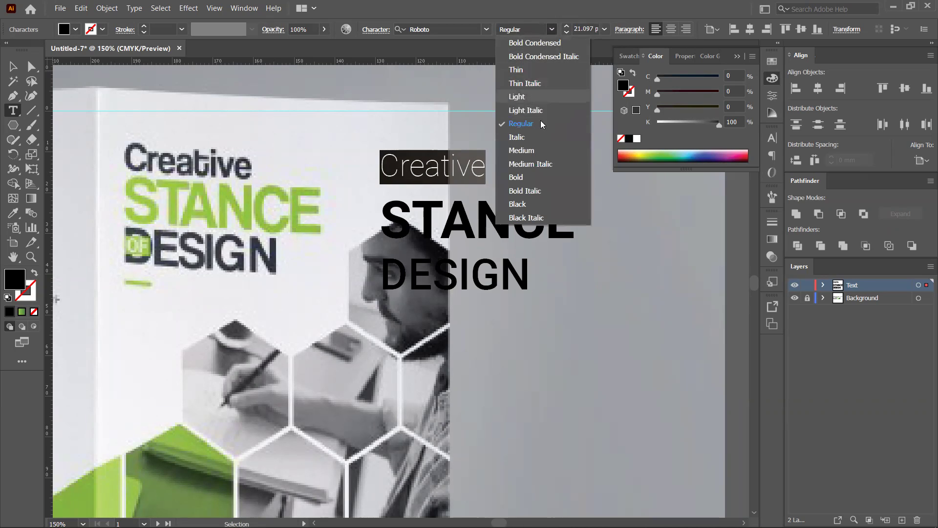
click(531, 153)
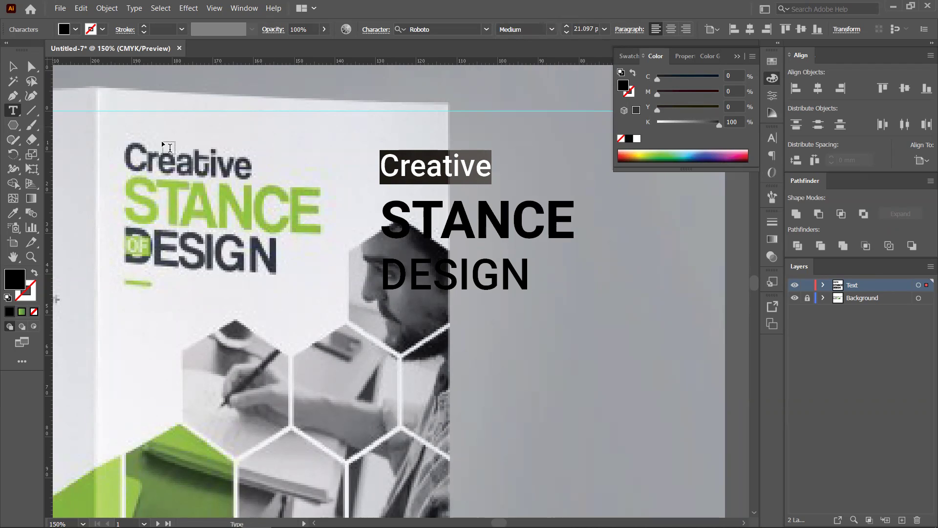
click(14, 66)
drag(494, 249, 614, 264)
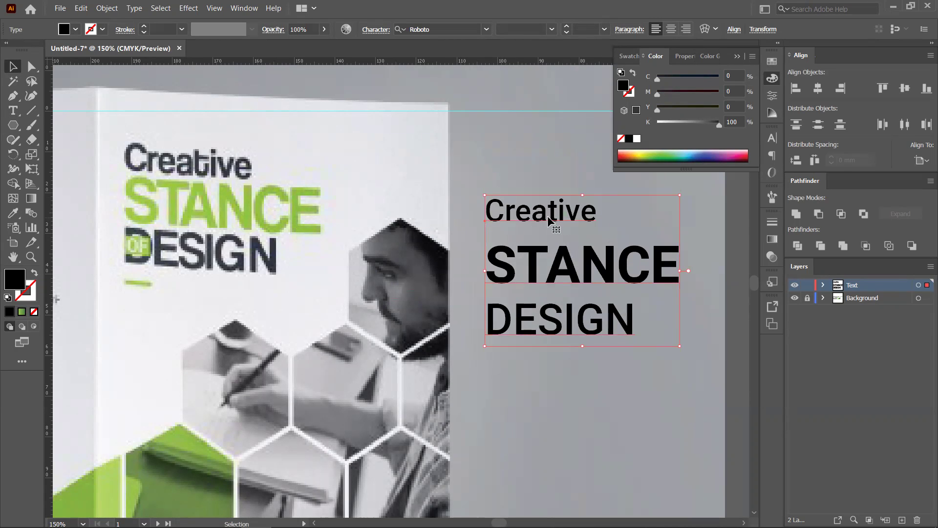
- Set the leading of the whole three-line title text to 29 pt
click(771, 139)
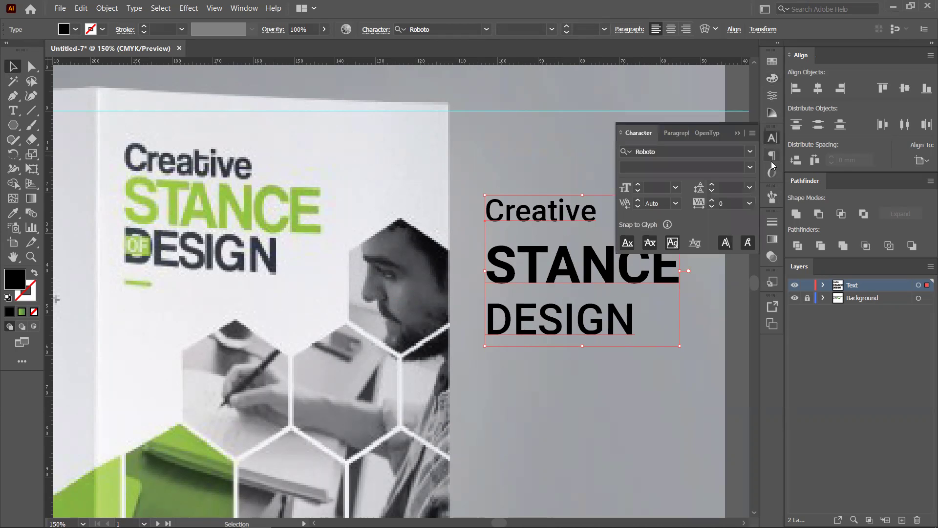
click(749, 188)
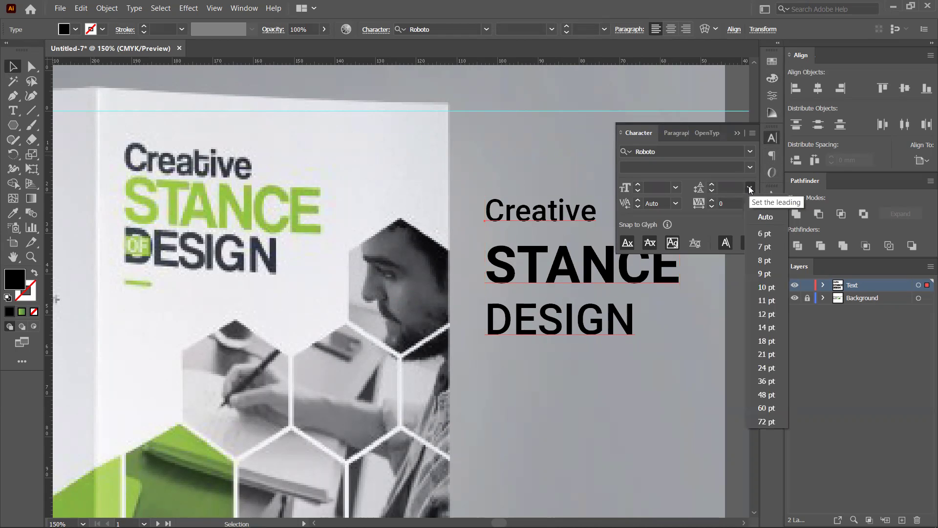
click(765, 218)
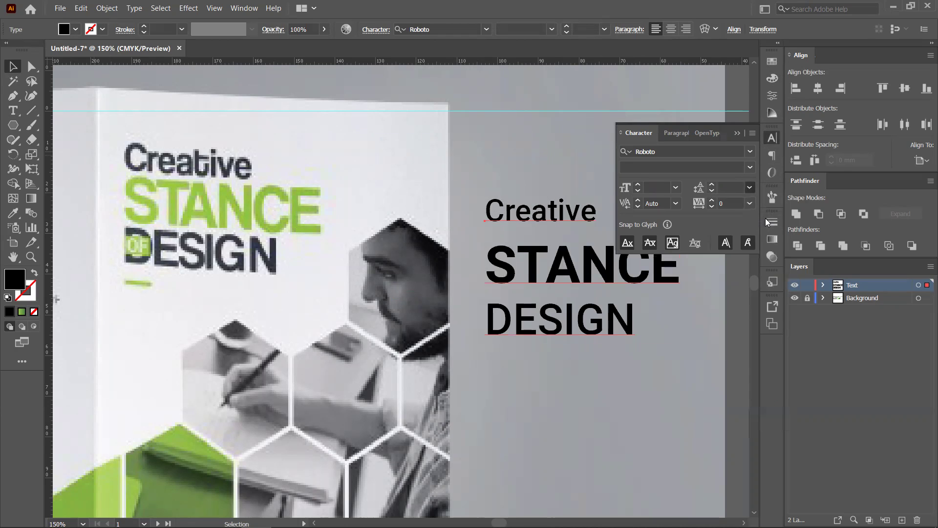
click(712, 188)
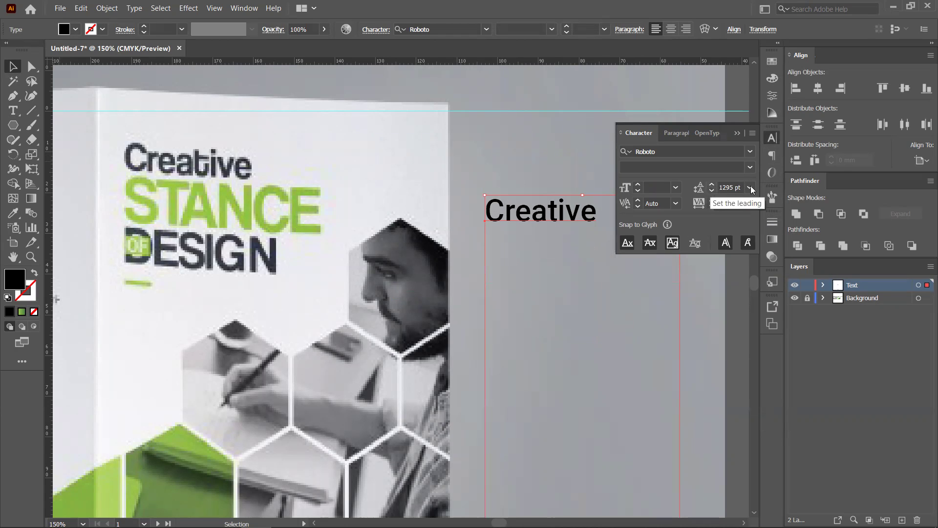
click(751, 188)
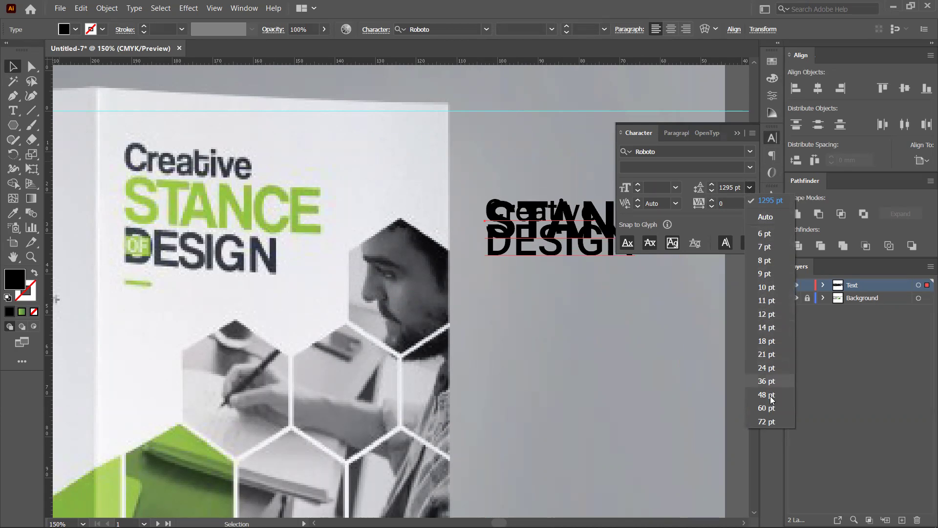
click(766, 368)
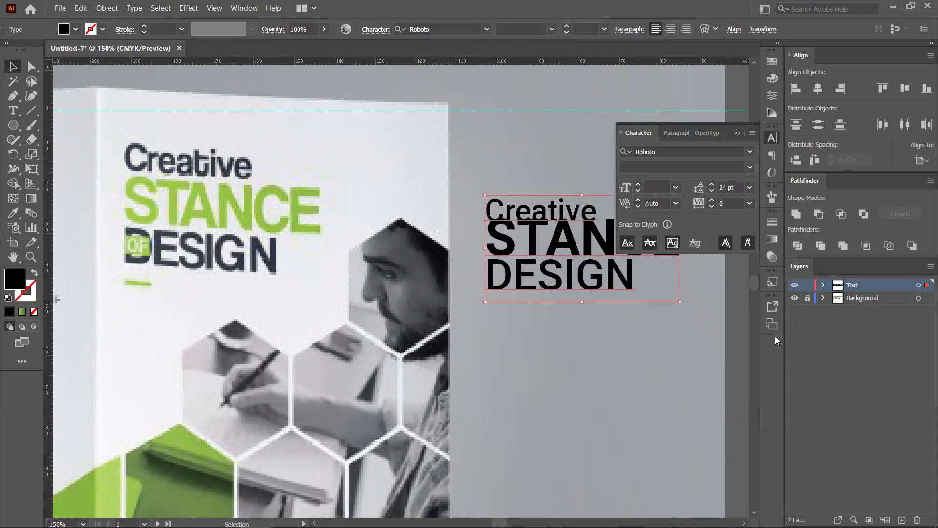
click(712, 184)
click(712, 184)
click(712, 184)
click(712, 185)
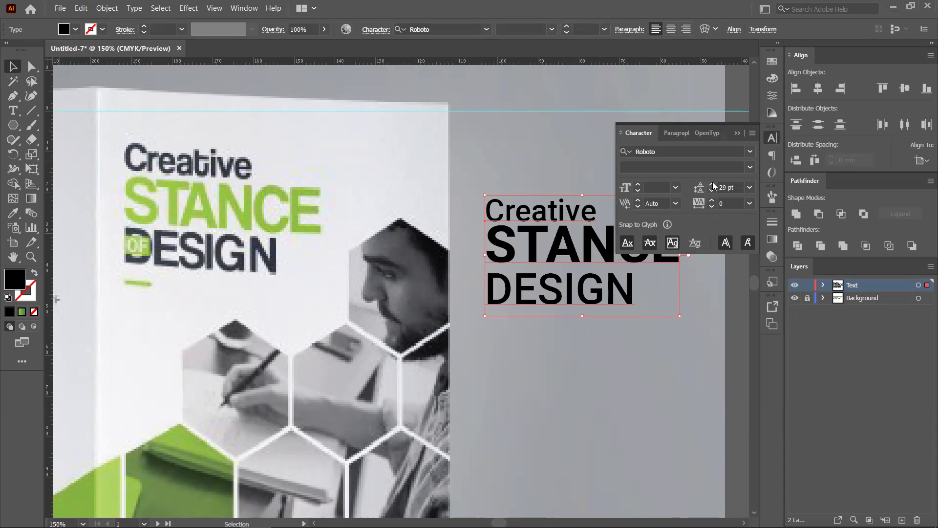
click(738, 133)
- Recolour the word STANCE in the title text with the green sampled from STANCE on the reference brochure cover
key(a)
scroll(562, 164, down, 3)
scroll(478, 235, right, 5)
click(409, 218)
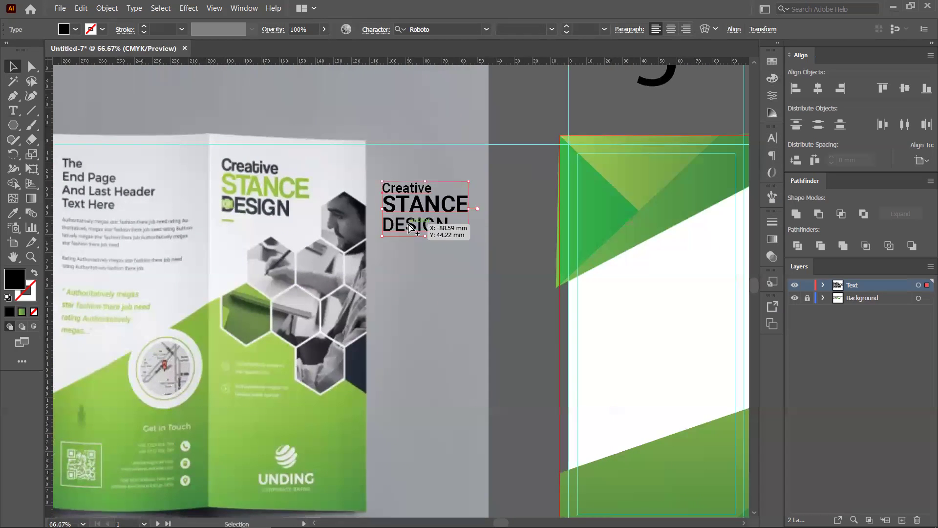
scroll(409, 218, up, 3)
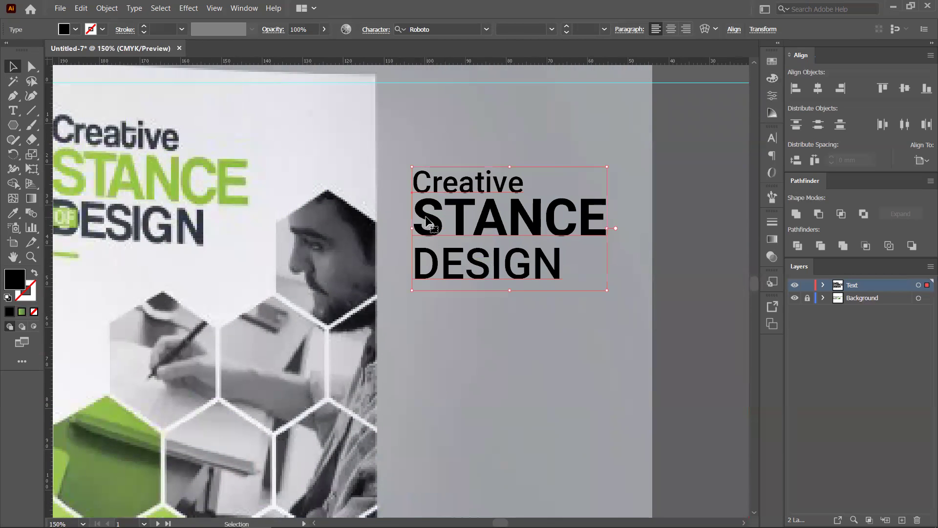
click(421, 215)
drag(421, 215, 640, 210)
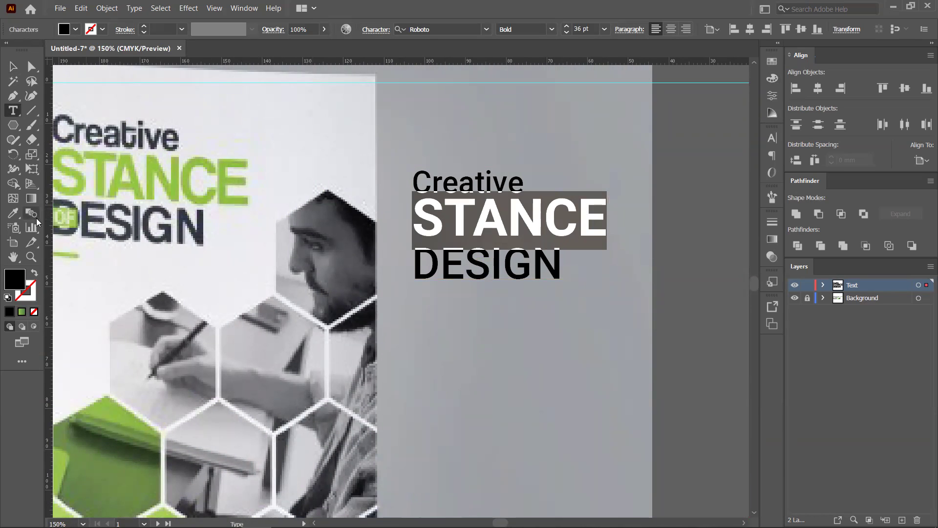
click(14, 214)
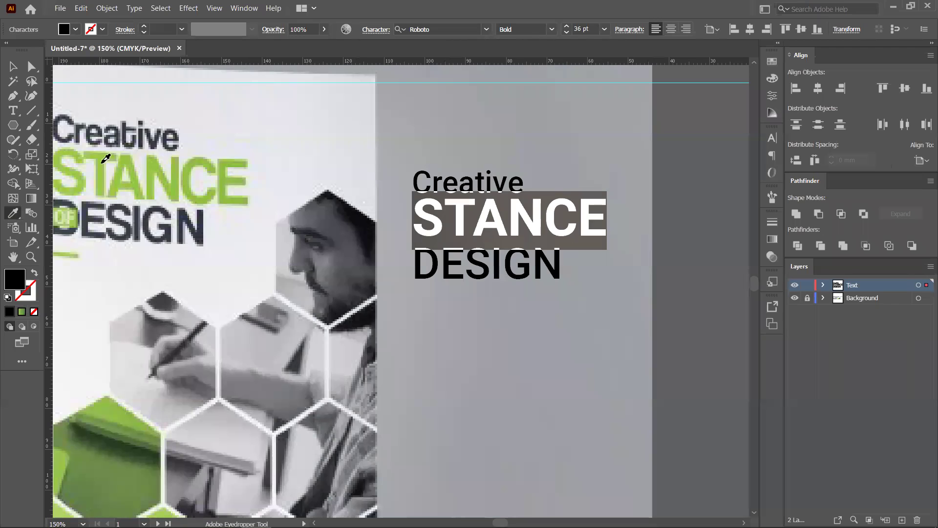
click(103, 162)
click(13, 66)
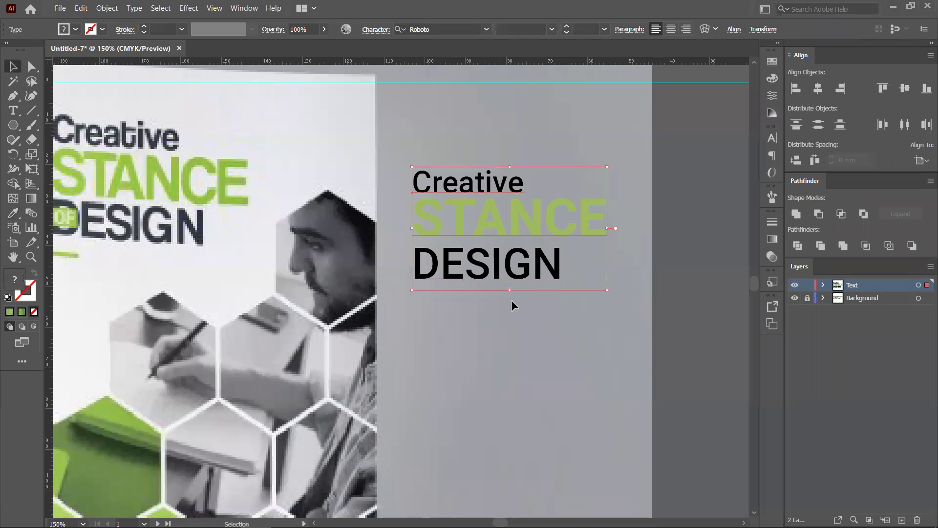
- Recolour the words Creative and DESIGN in the title text with the dark grey swatch next to black
double_click(517, 181)
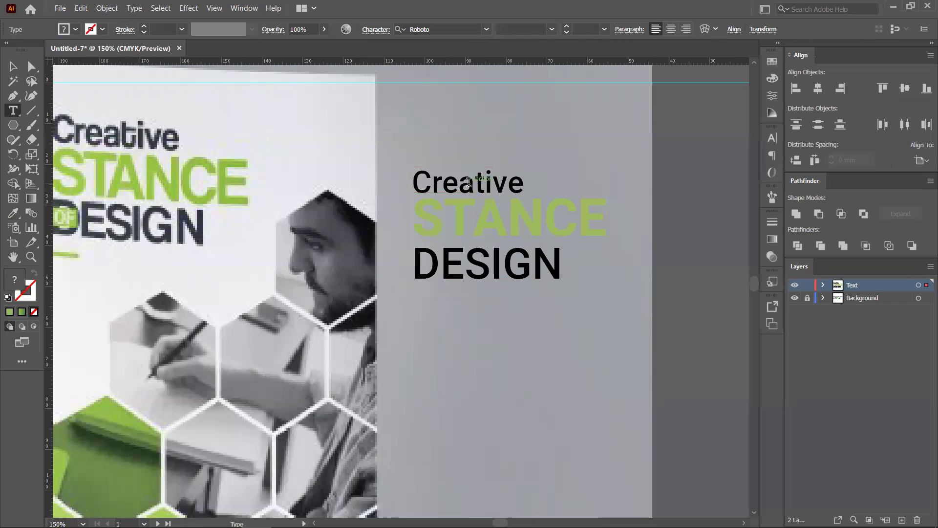
key(Escape)
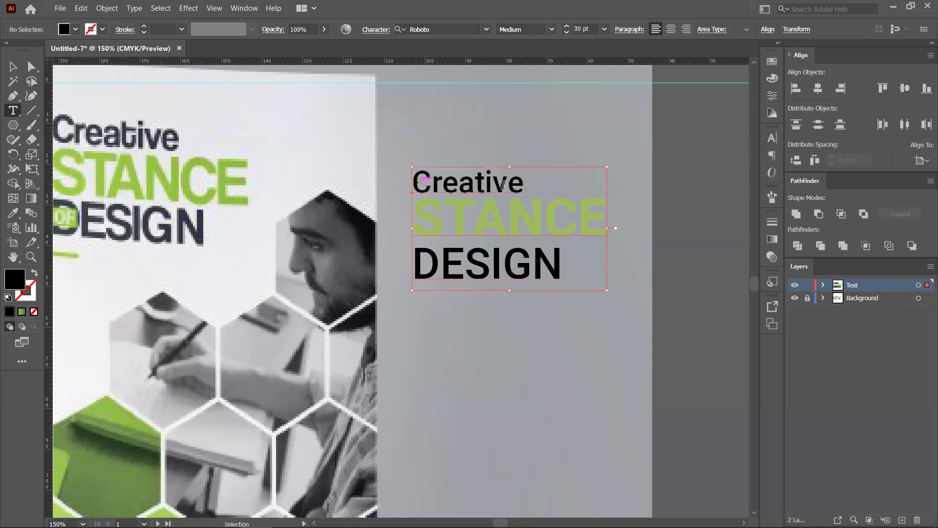
double_click(515, 181)
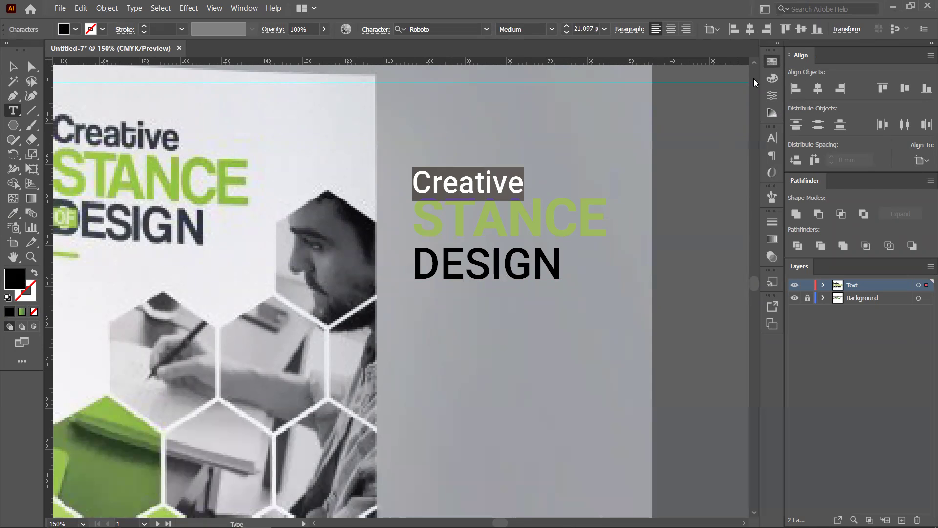
click(772, 61)
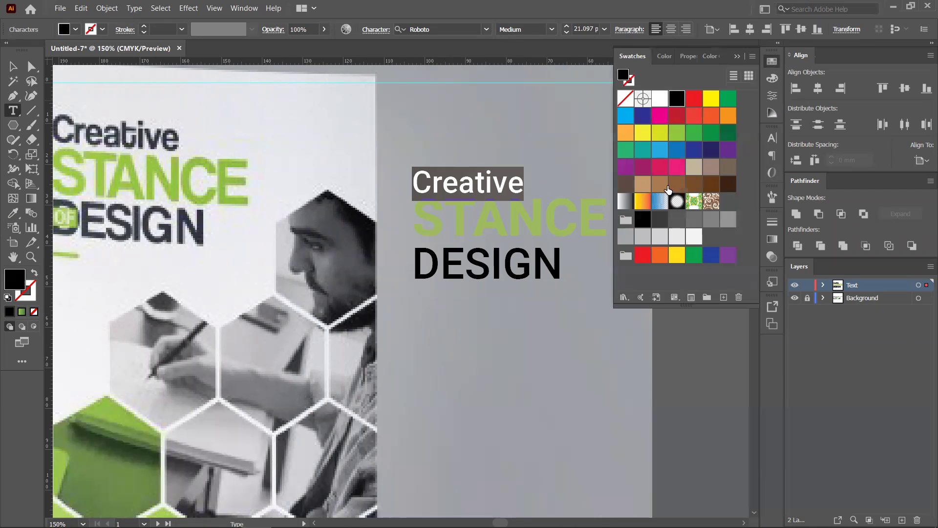
click(660, 220)
drag(416, 263, 562, 266)
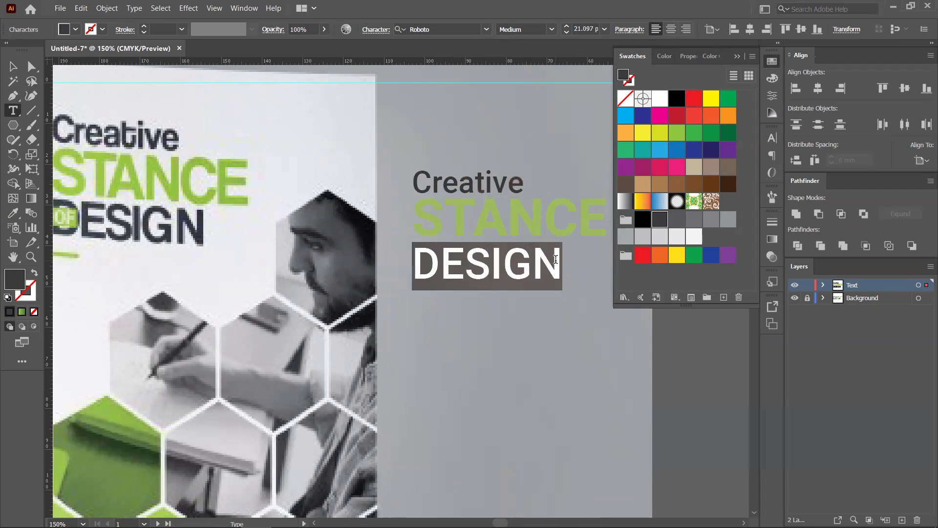
click(636, 224)
click(658, 221)
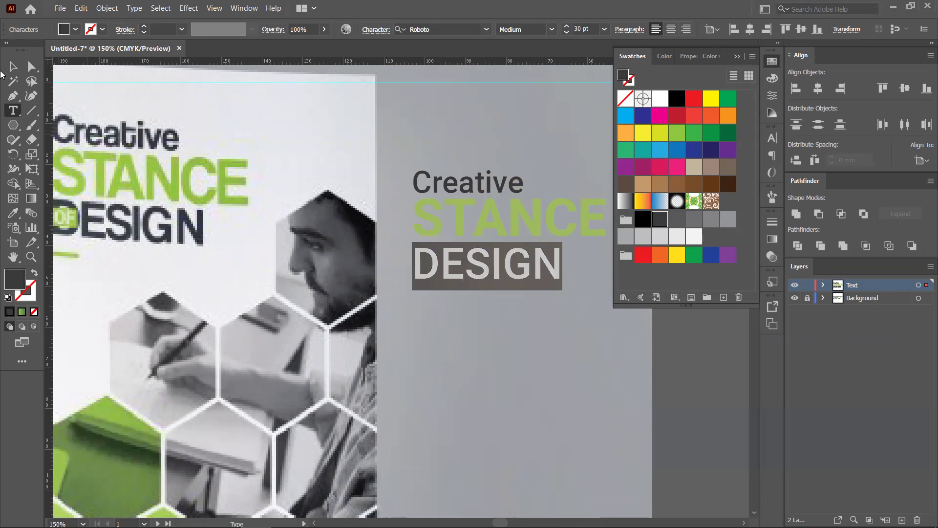
key(Escape)
click(458, 312)
- Move the three-line title text from beside the reference image onto brochure panel 1, at the upper-left corner of its margin guides
scroll(458, 312, down, 2)
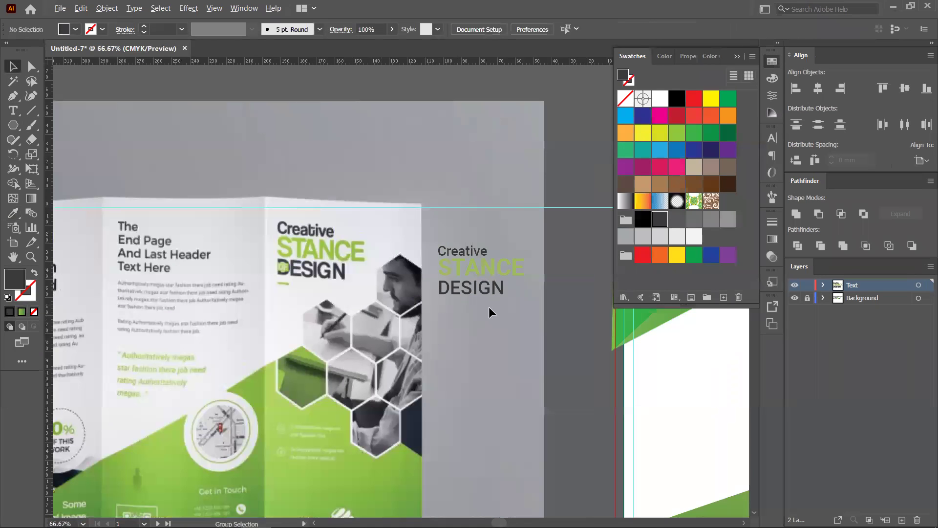
scroll(520, 318, down, 2)
drag(519, 319, 198, 319)
drag(139, 296, 426, 290)
scroll(410, 288, up, 5)
drag(458, 234, 386, 201)
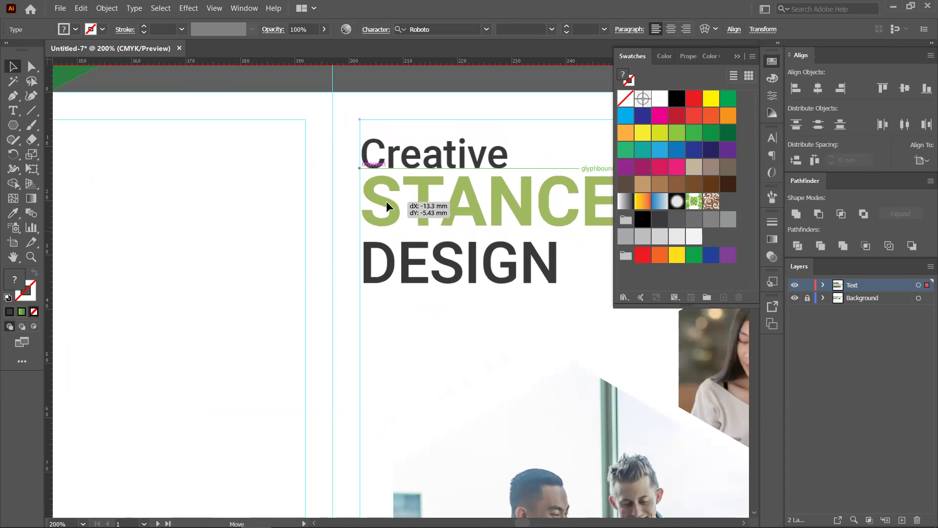
click(418, 319)
- Examine the OF badge and the short green line around DESIGN on the reference cover and compare them with panel 1
scroll(419, 321, down, 2)
scroll(418, 324, down, 4)
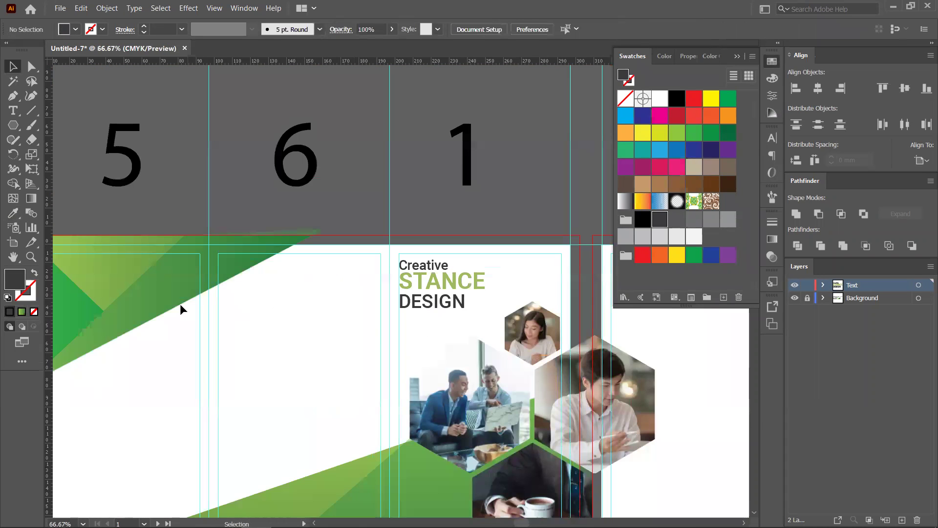
scroll(549, 267, left, 5)
scroll(128, 255, up, 1)
scroll(128, 255, up, 4)
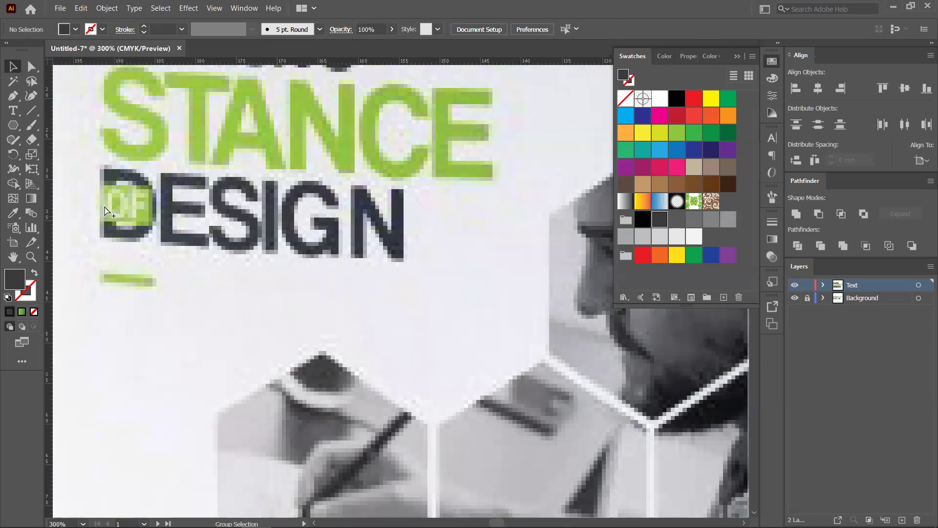
scroll(114, 211, down, 5)
scroll(383, 272, right, 3)
scroll(424, 255, up, 2)
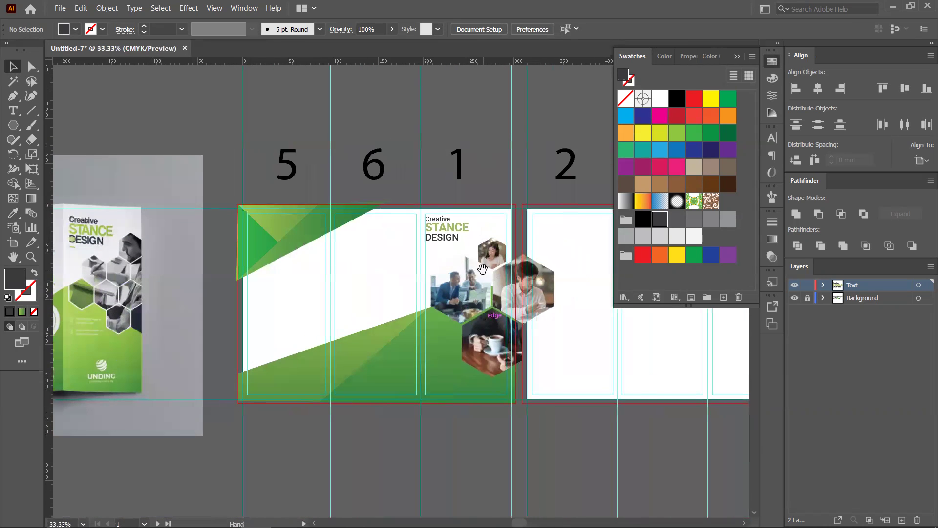
- Draw a small upright rectangle over the left part of the D in DESIGN on panel 1
scroll(424, 255, up, 6)
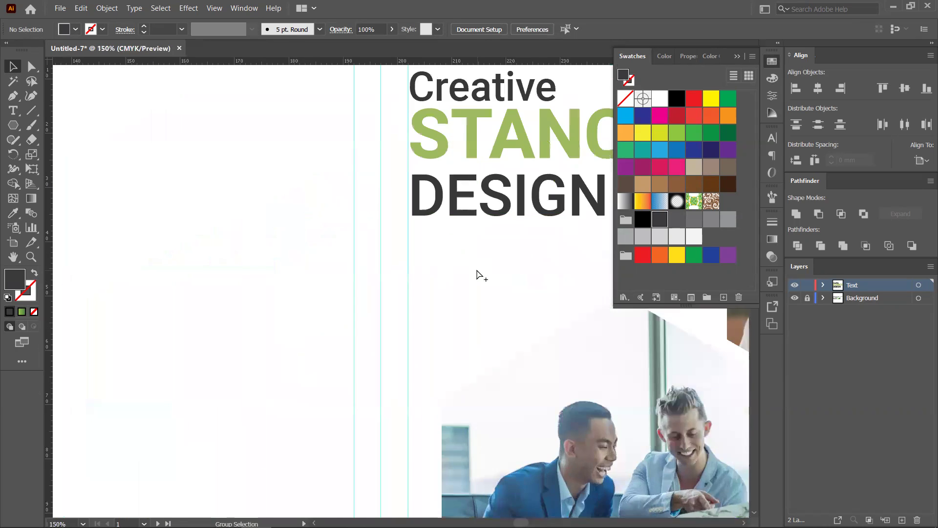
scroll(433, 283, down, 1)
scroll(430, 274, up, 2)
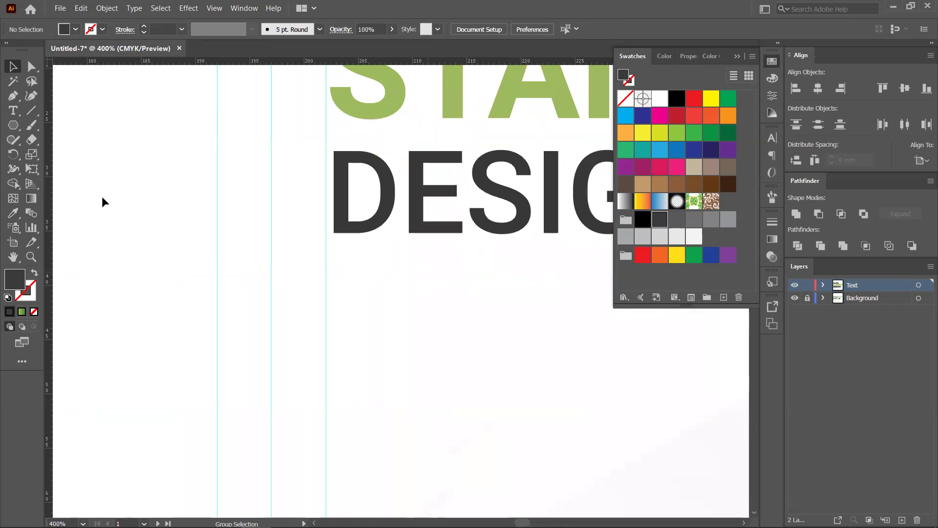
click(13, 126)
click(58, 124)
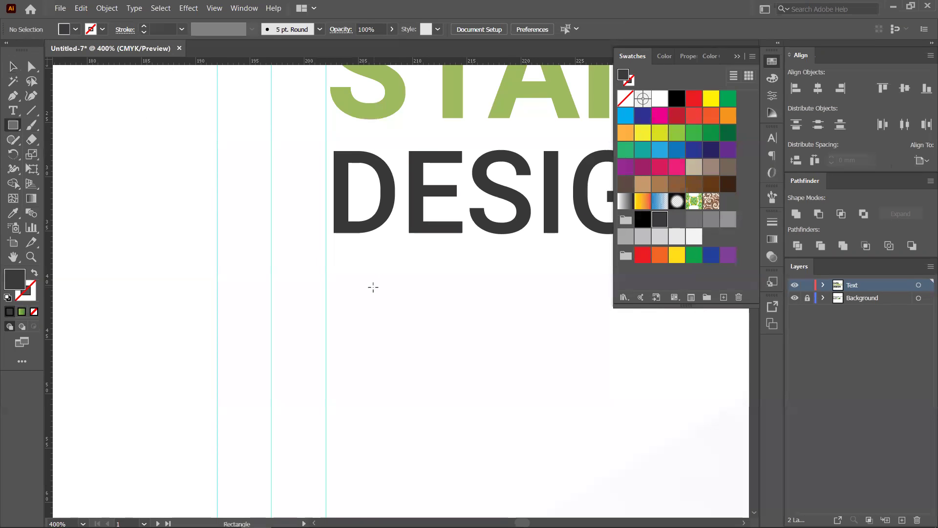
scroll(336, 168, up, 2)
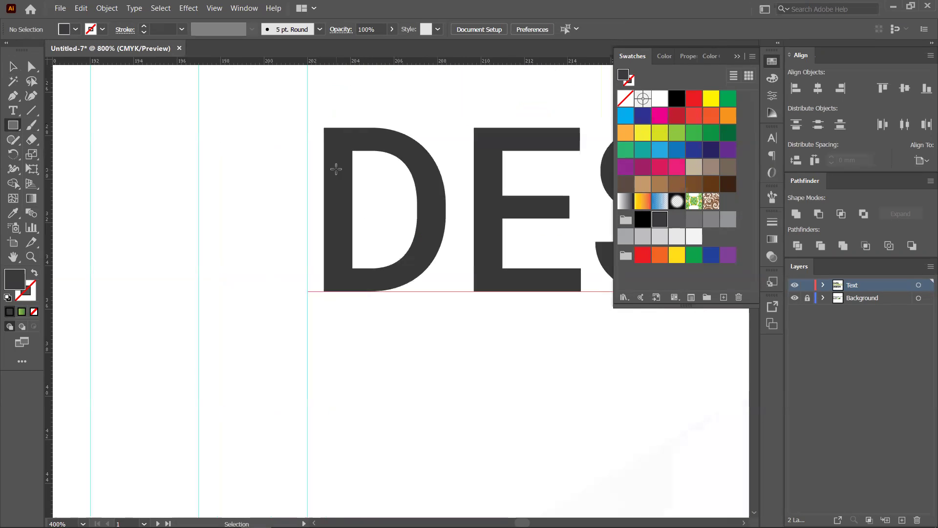
drag(324, 156, 404, 260)
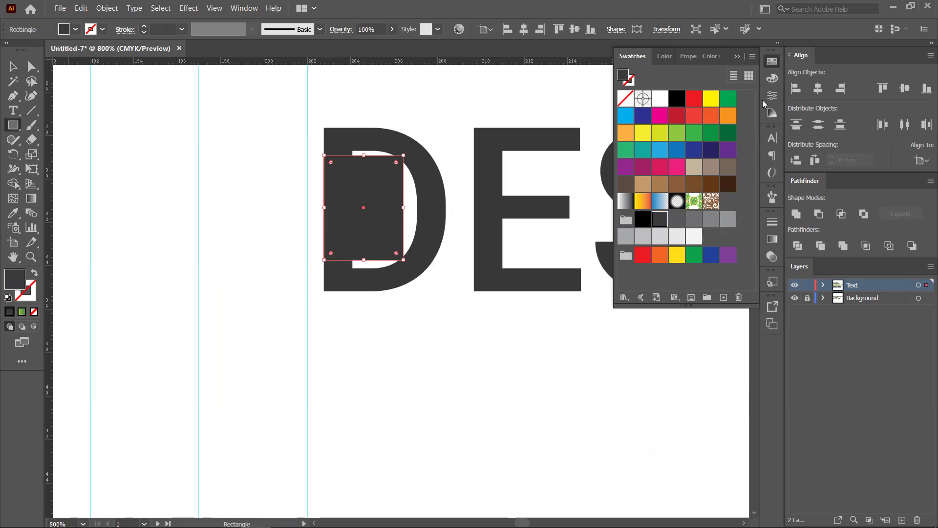
- Fill the small rectangle over the D with the green sampled from the word STANCE
scroll(425, 153, down, 2)
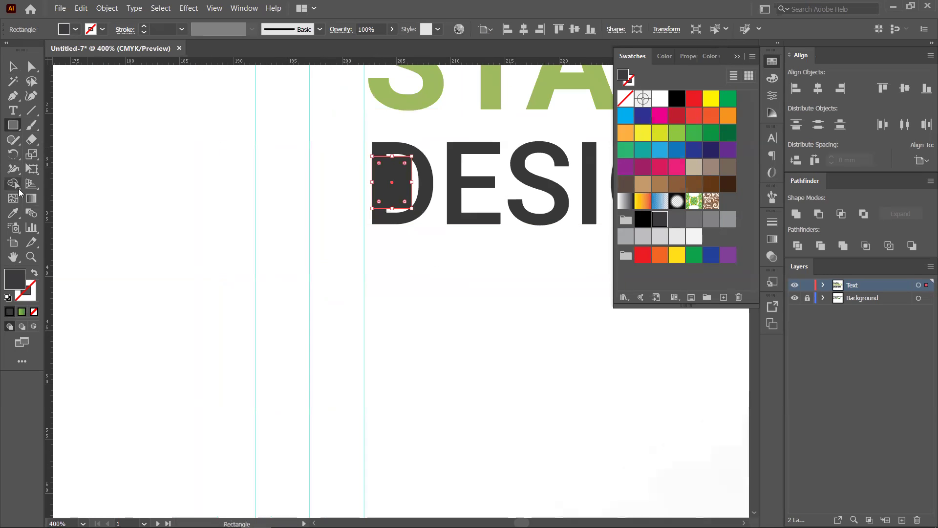
click(13, 213)
click(431, 85)
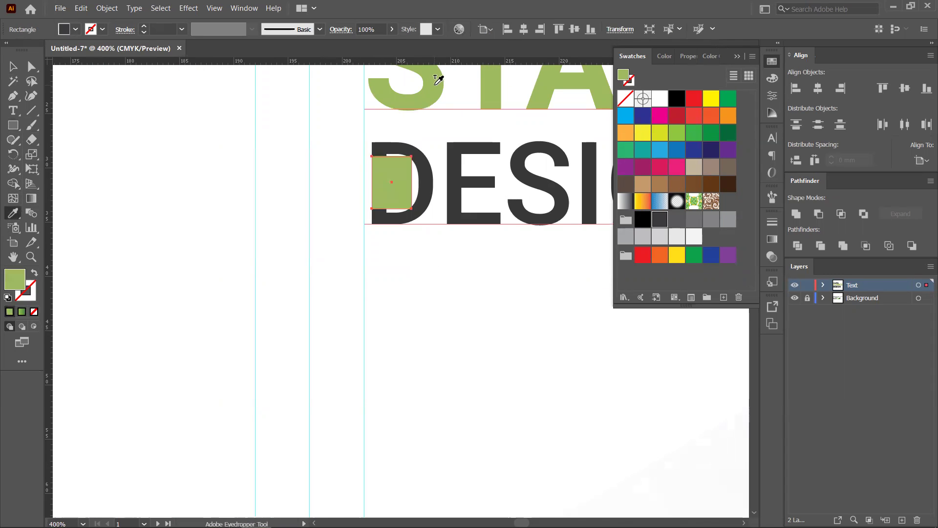
click(13, 66)
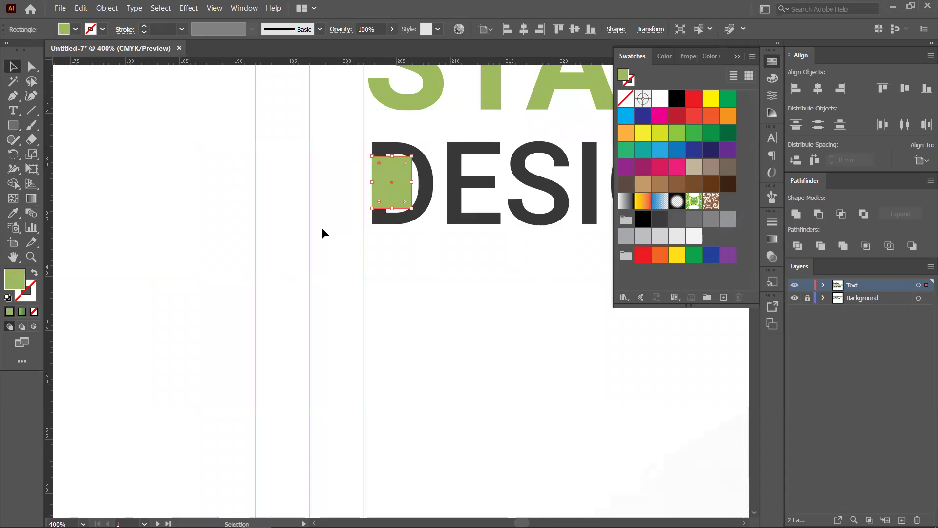
click(420, 242)
- Move the green rectangle below the D and add a separate 10 pt text reading "of" beside it
scroll(418, 237, up, 2)
drag(375, 179, 409, 318)
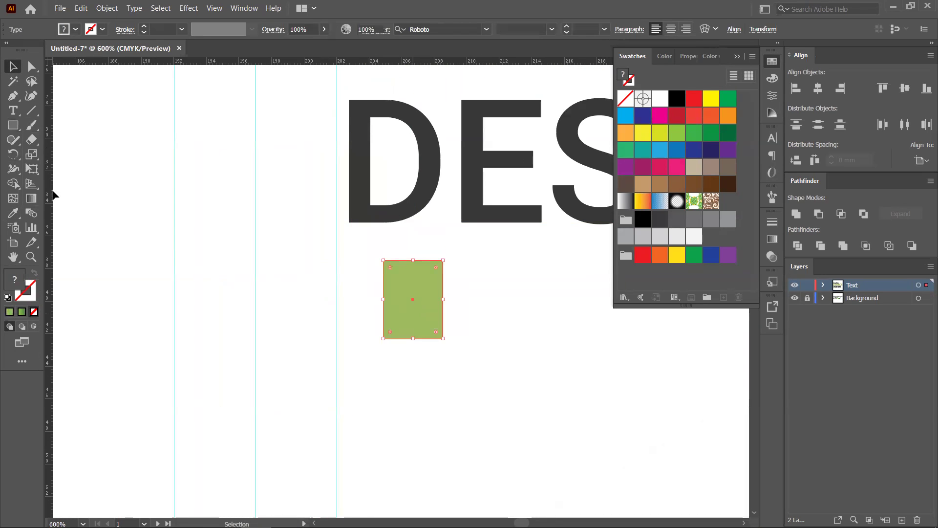
click(13, 112)
click(496, 306)
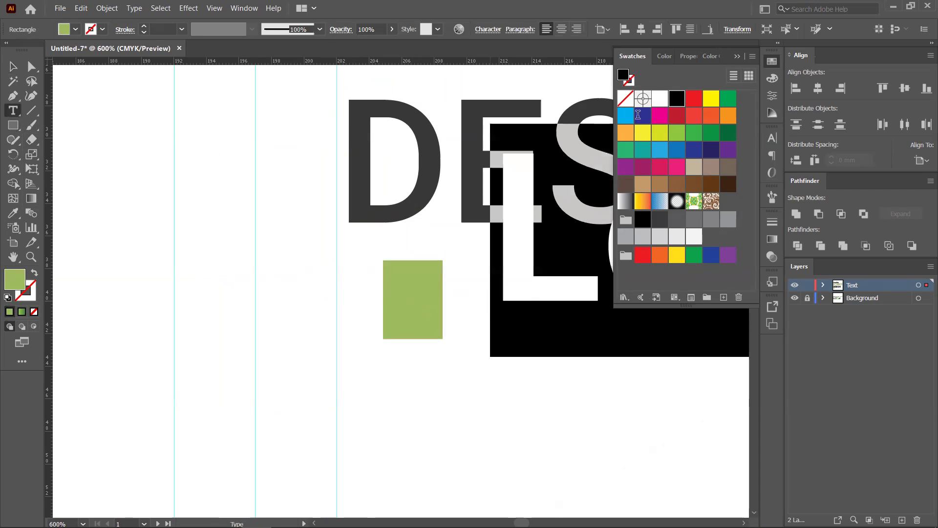
key(Escape)
click(605, 30)
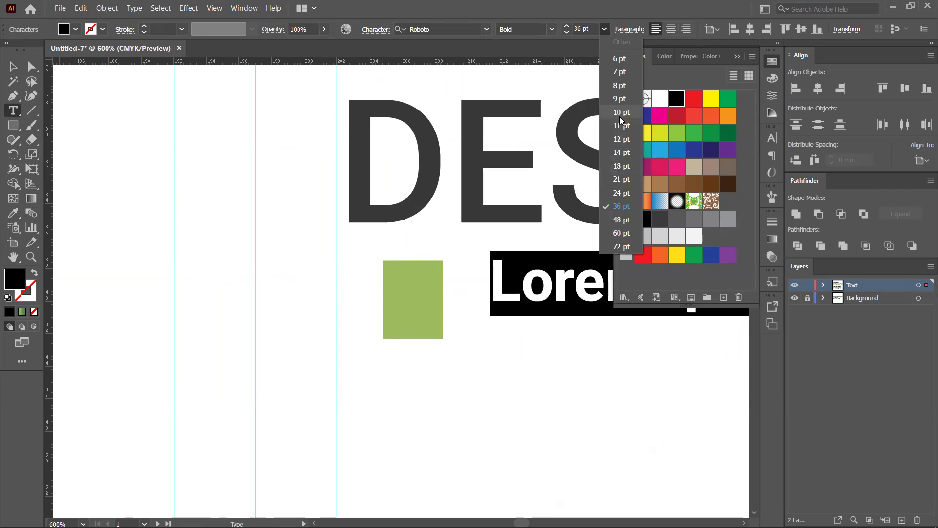
key(Escape)
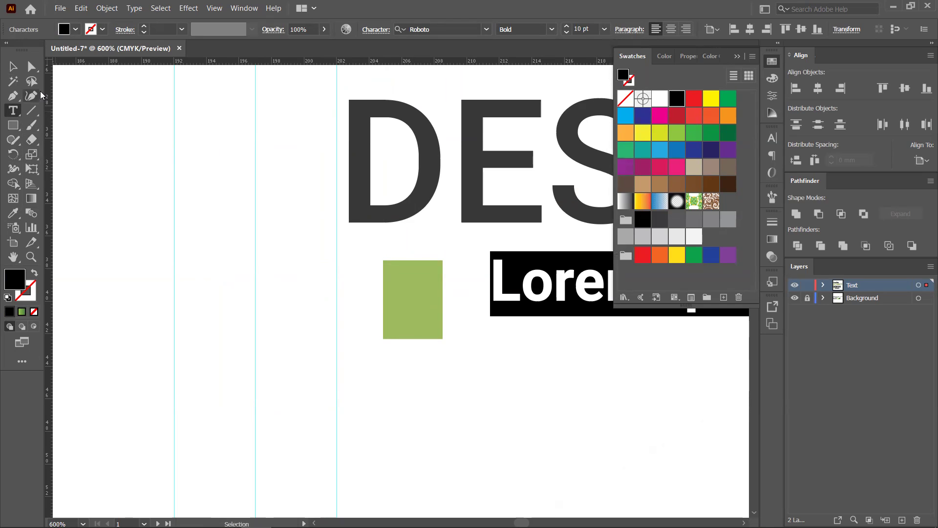
text(of)
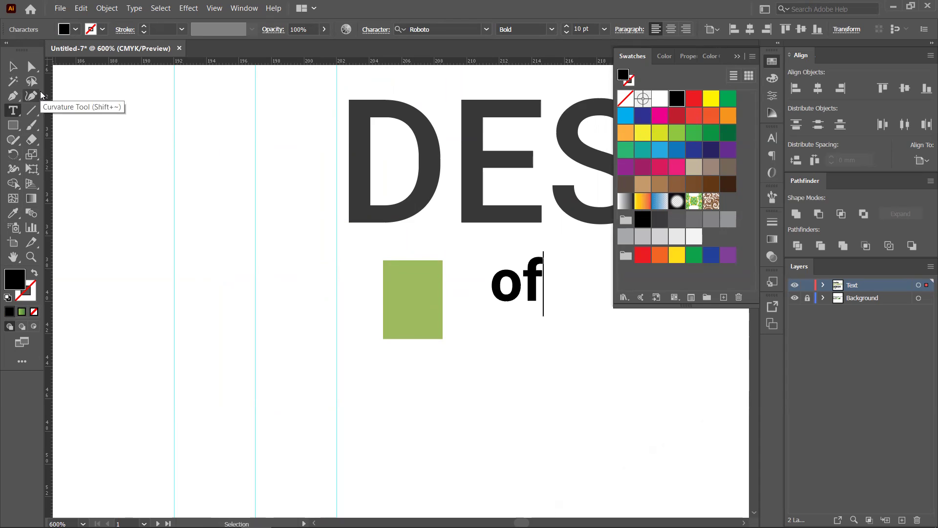
- Place the "of" text on the green rectangle and colour it white
click(13, 67)
drag(503, 293, 396, 310)
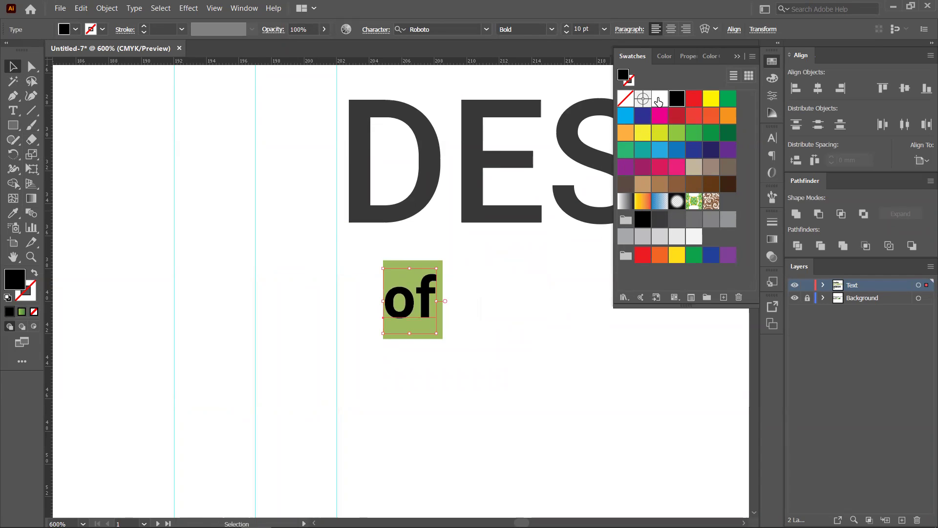
click(660, 99)
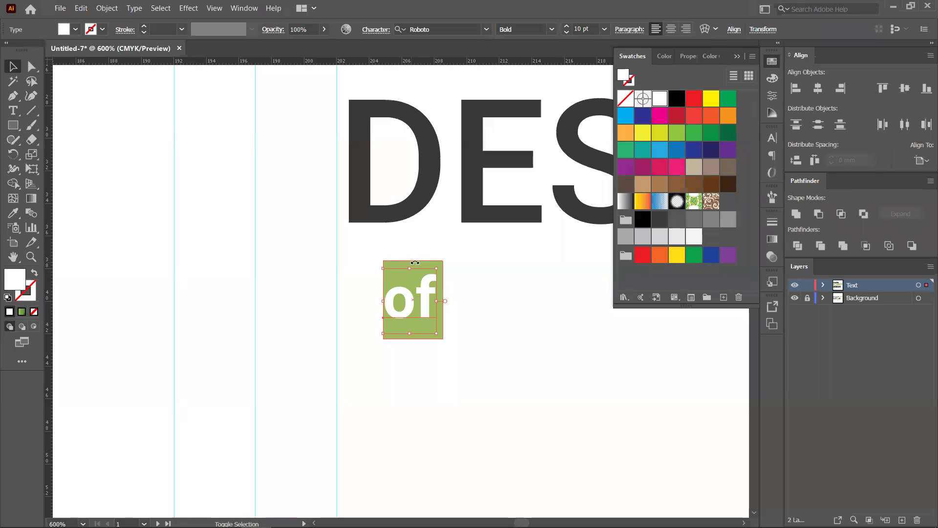
- Convert the "of" text to outlines and centre it horizontally and vertically on the green rectangle
right_click(439, 293)
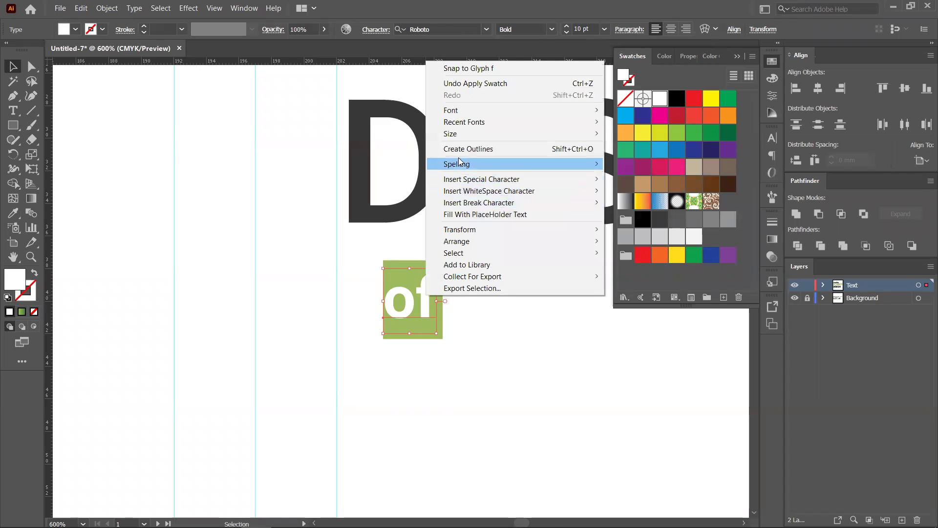
click(457, 148)
shift+click(426, 274)
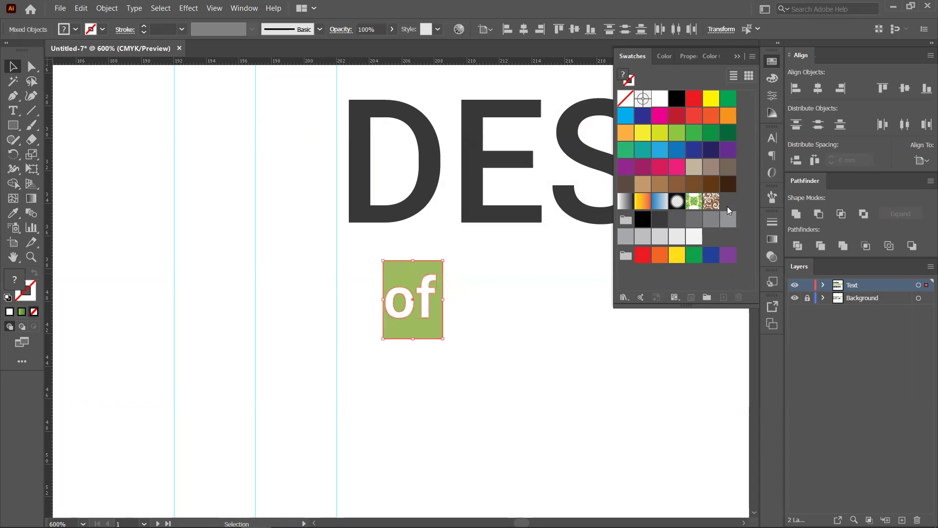
click(406, 264)
click(817, 89)
click(910, 90)
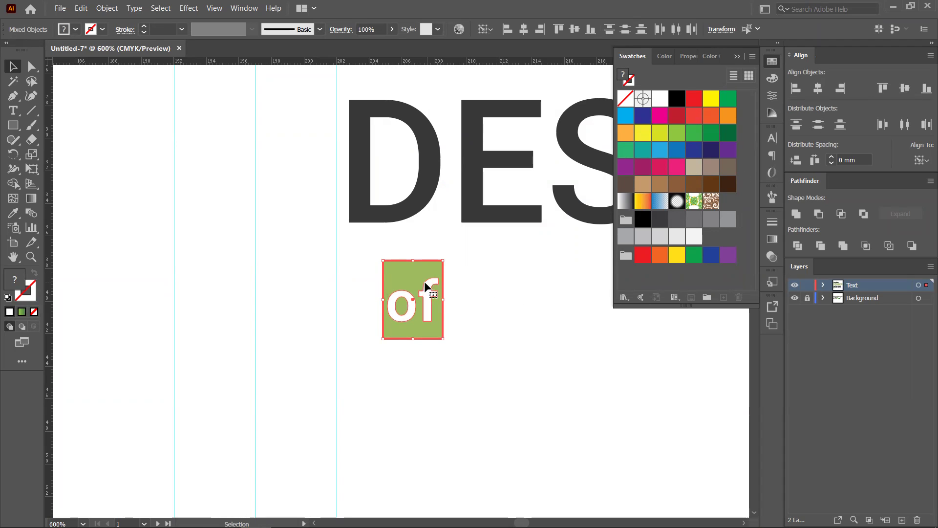
- Group the "of" lettering with its green rectangle and position the badge over the left stem of the D in DESIGN
key(ctrl+g)
drag(424, 286, 382, 140)
shift+click(367, 112)
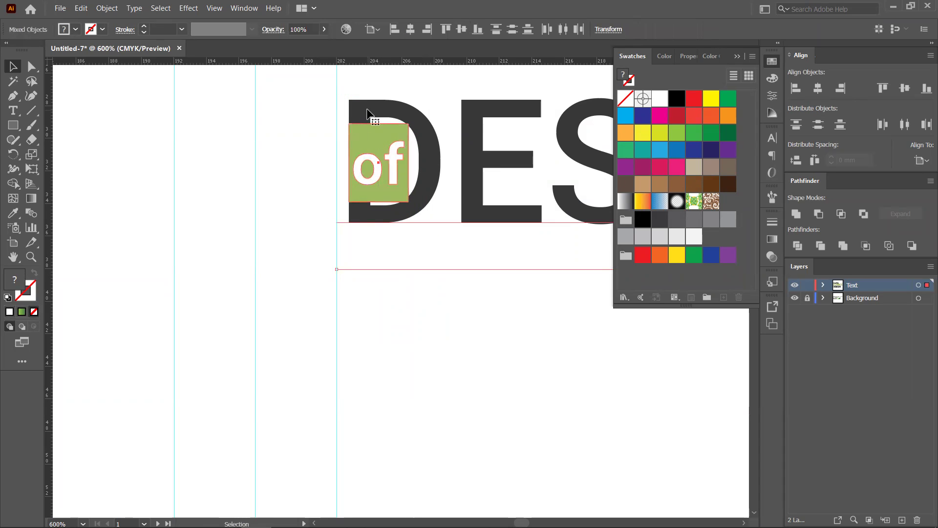
click(368, 111)
click(904, 87)
click(395, 300)
drag(370, 137, 370, 130)
click(393, 271)
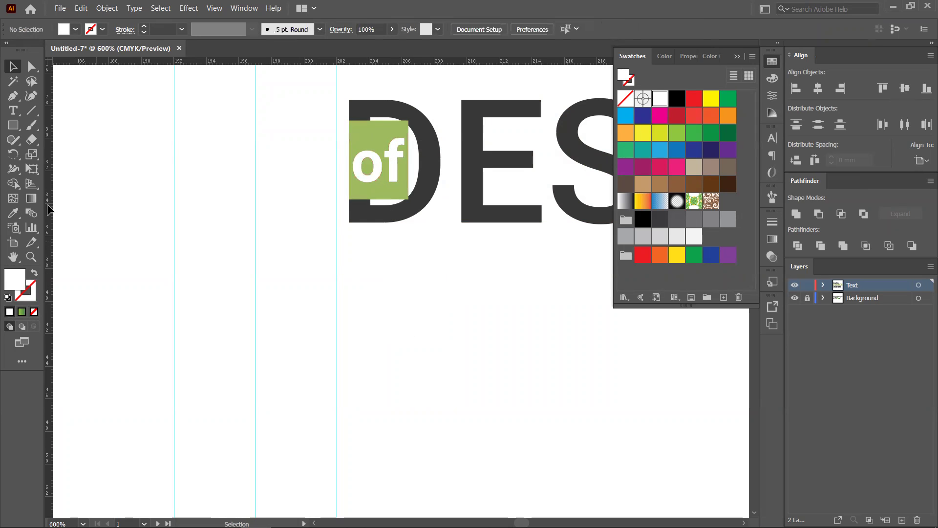
- Draw a thin horizontal bar below DESIGN and fill it with the green sampled from the "of" badge
click(13, 126)
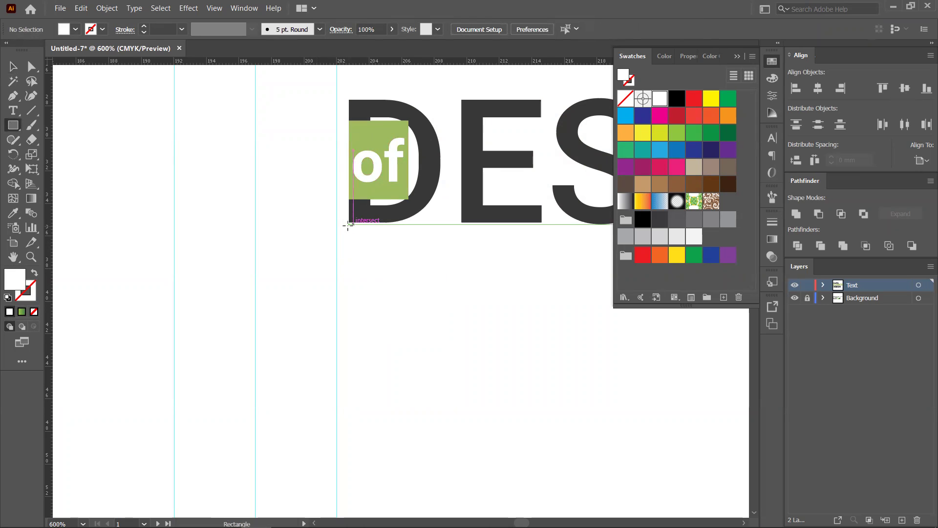
drag(356, 319, 584, 347)
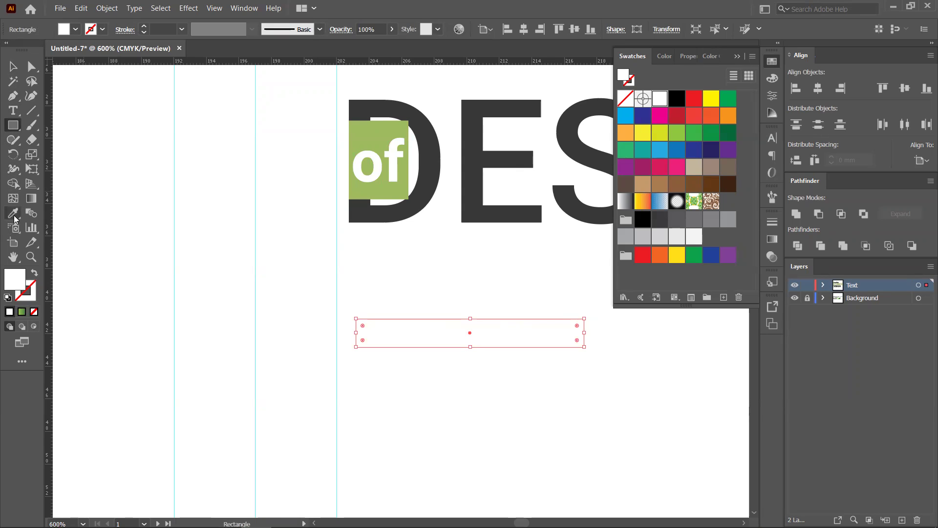
click(13, 213)
click(383, 130)
key(v)
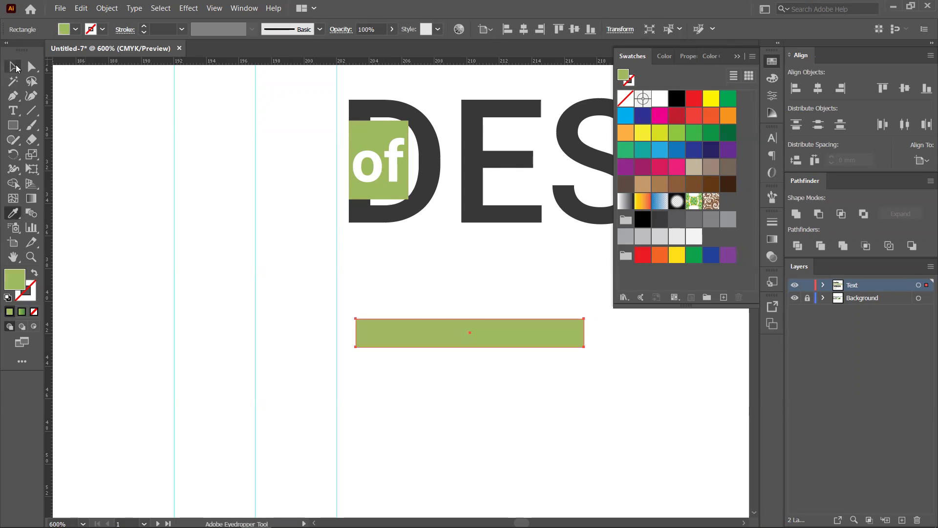
- Move the green bar up to sit just beneath the word DESIGN, near the title's left edge
drag(417, 329, 410, 272)
click(415, 354)
scroll(415, 354, down, 6)
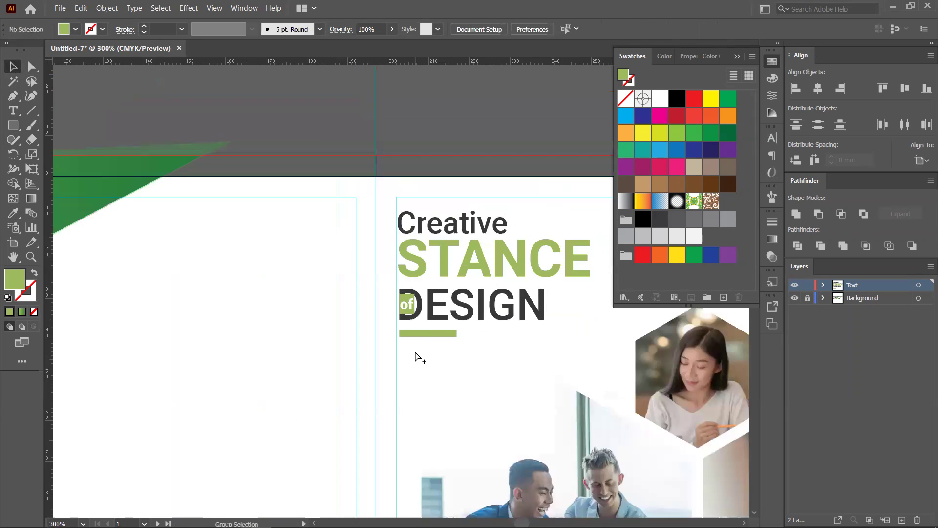
- Compare the reference brochure's cover and middle panel with the layout of panels 5, 6 and 1 to see what is missing
scroll(511, 230, down, 2)
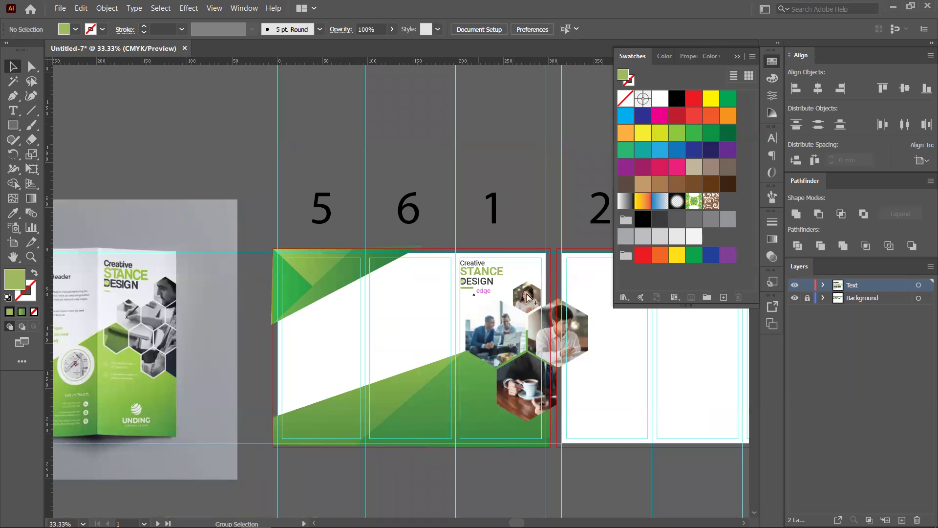
scroll(512, 391, up, 3)
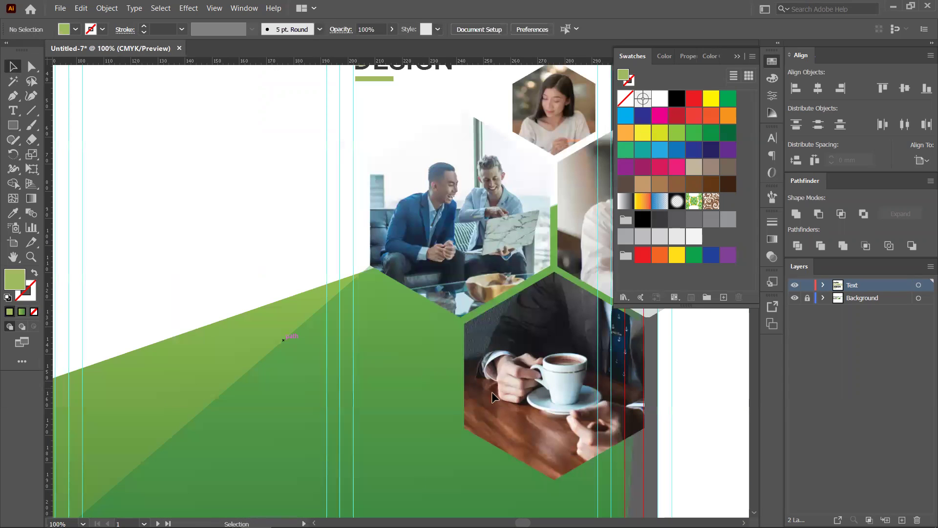
scroll(476, 373, down, 1)
scroll(477, 372, down, 2)
scroll(398, 329, left, 2)
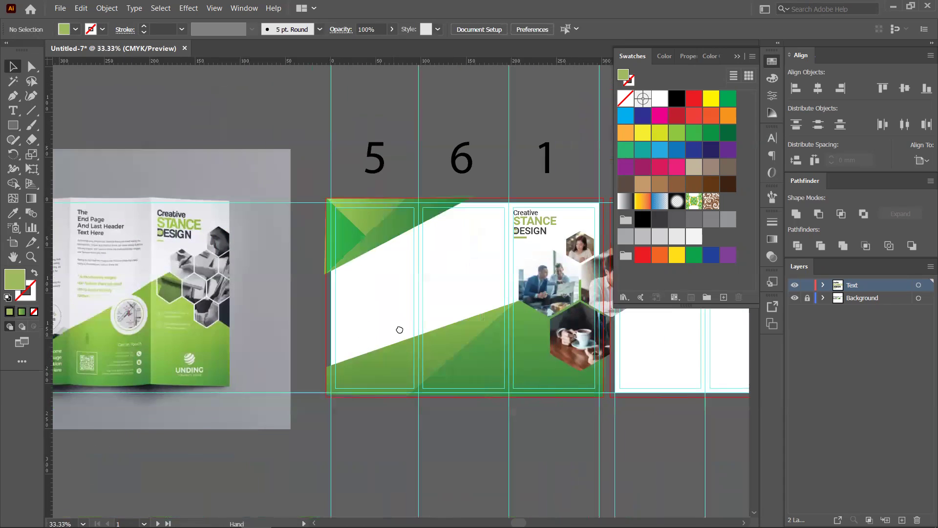
scroll(163, 303, up, 1)
scroll(178, 304, down, 1)
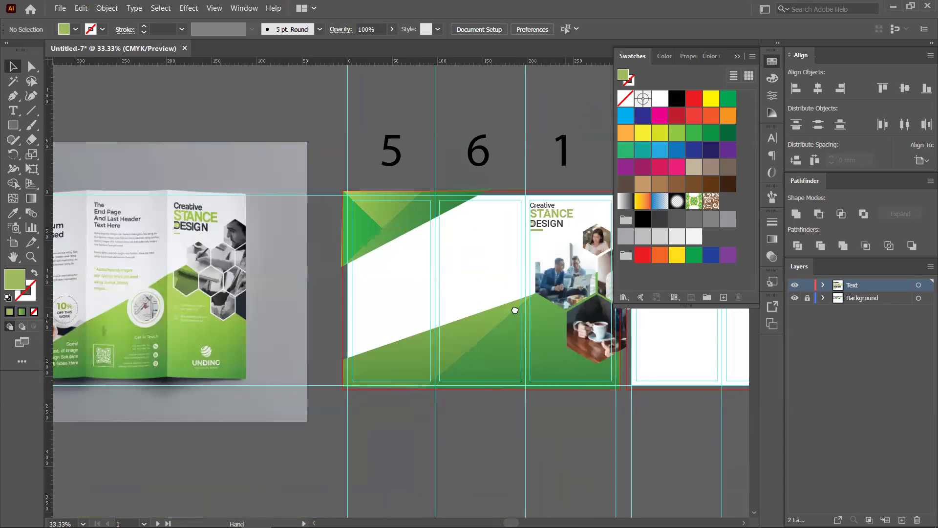
scroll(513, 310, right, 3)
scroll(513, 310, up, 1)
scroll(473, 321, up, 1)
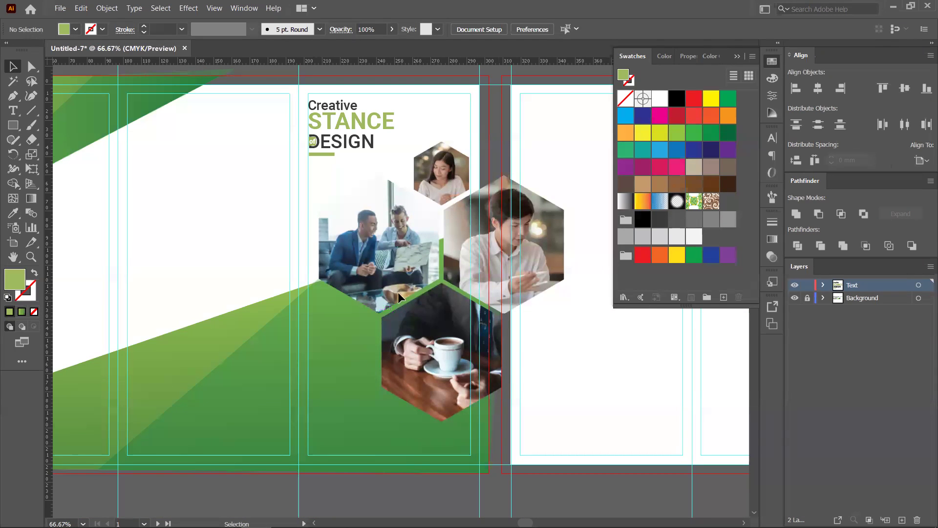
scroll(369, 320, left, 5)
scroll(199, 342, up, 1)
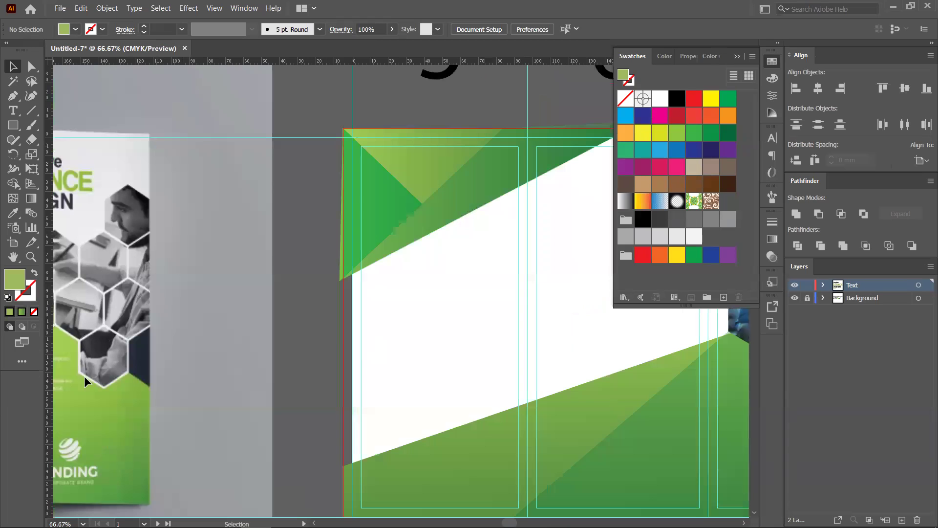
drag(66, 357, 196, 345)
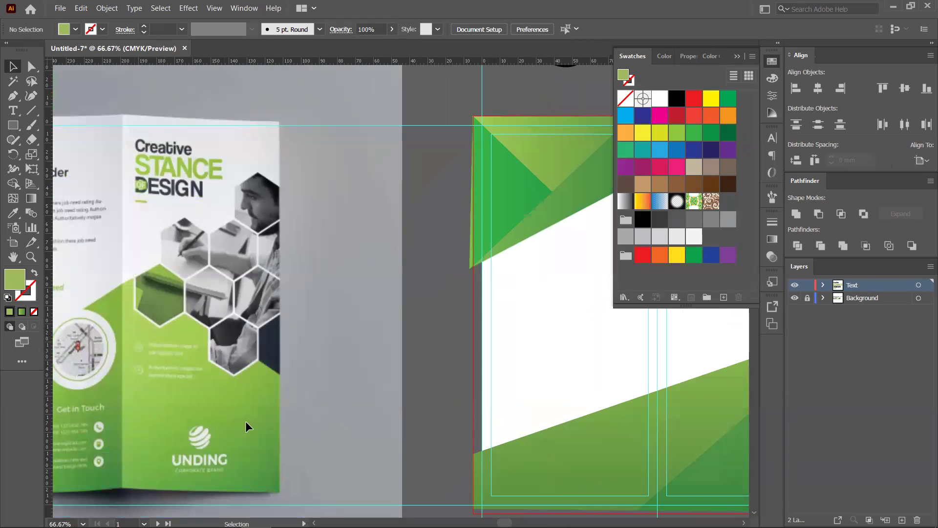
scroll(582, 437, right, 5)
scroll(293, 271, down, 4)
scroll(521, 336, up, 2)
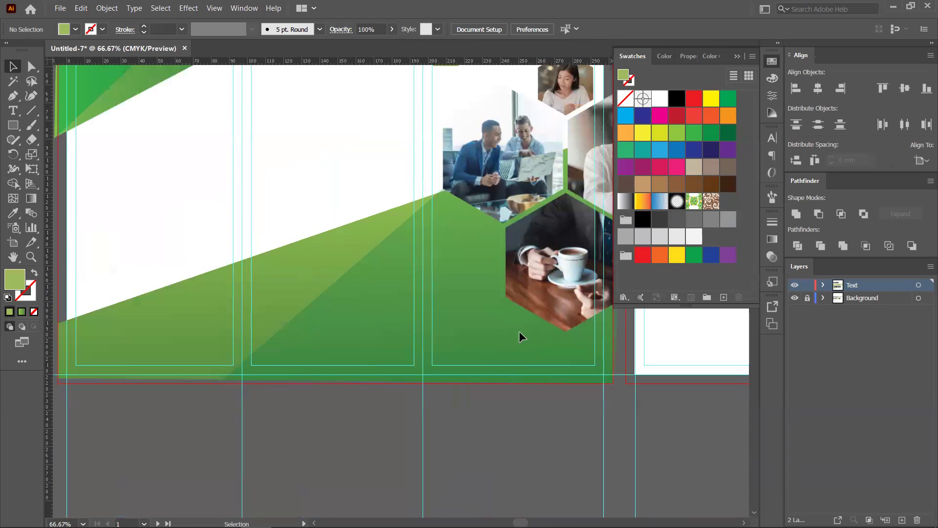
scroll(503, 393, left, 3)
scroll(509, 397, up, 2)
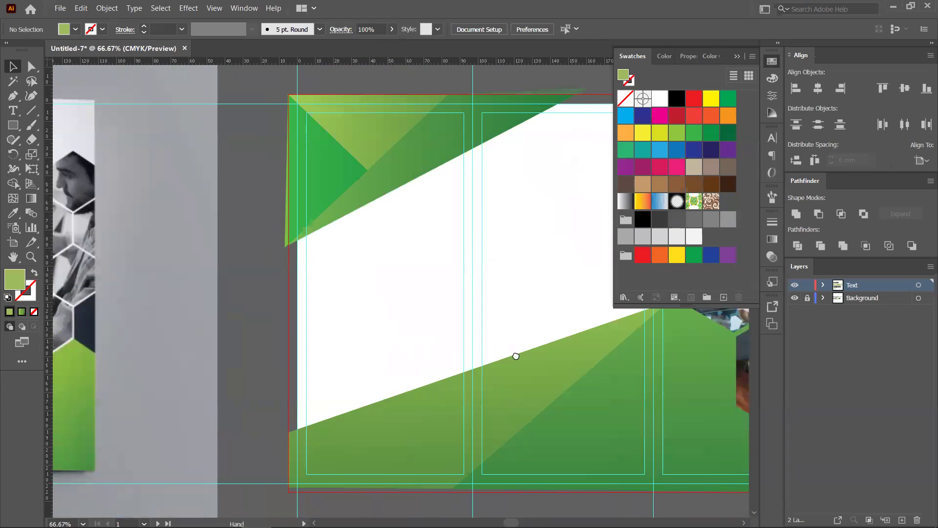
scroll(516, 356, down, 2)
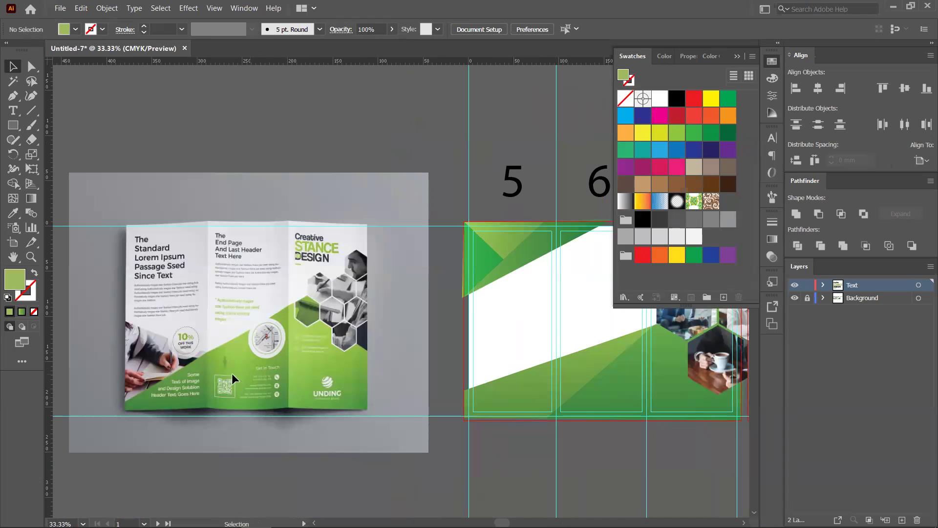
scroll(518, 350, right, 2)
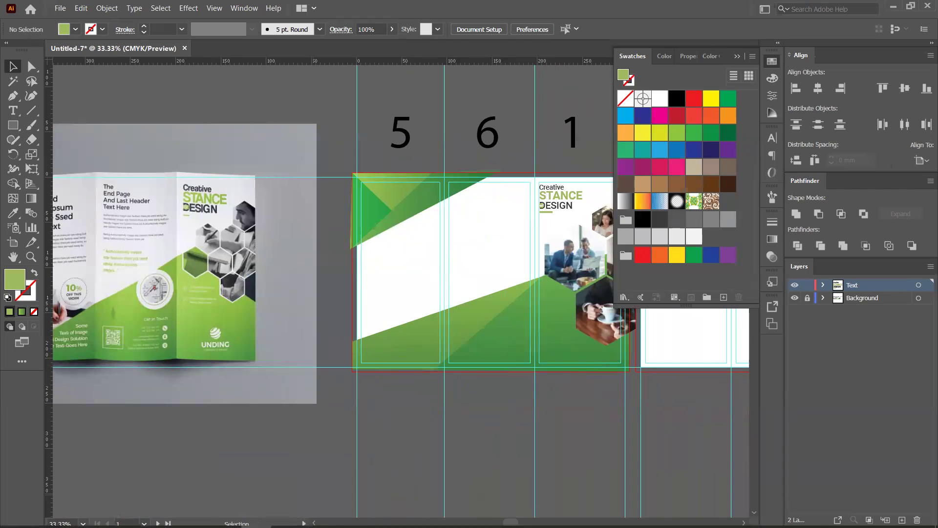
- Place qrcode.eps from the Downloads folder onto the empty canvas below the reference brochure image
click(316, 515)
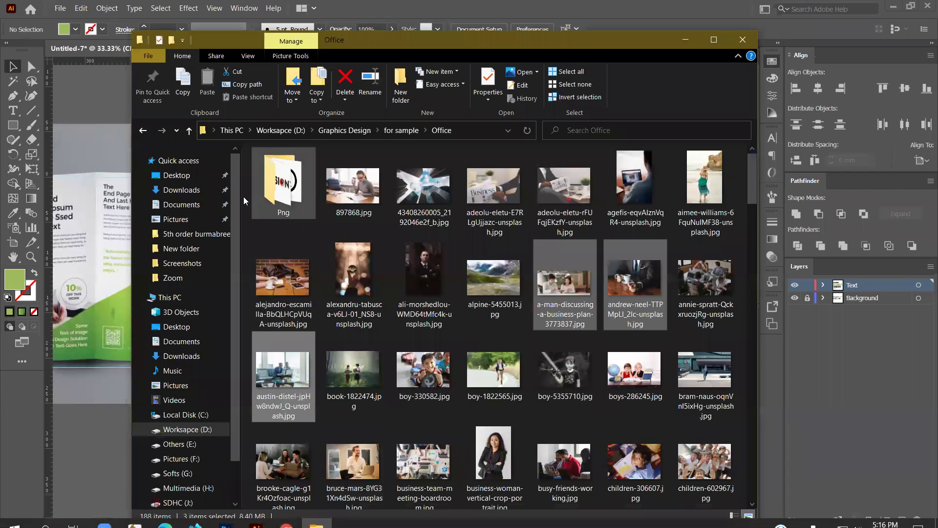
click(181, 190)
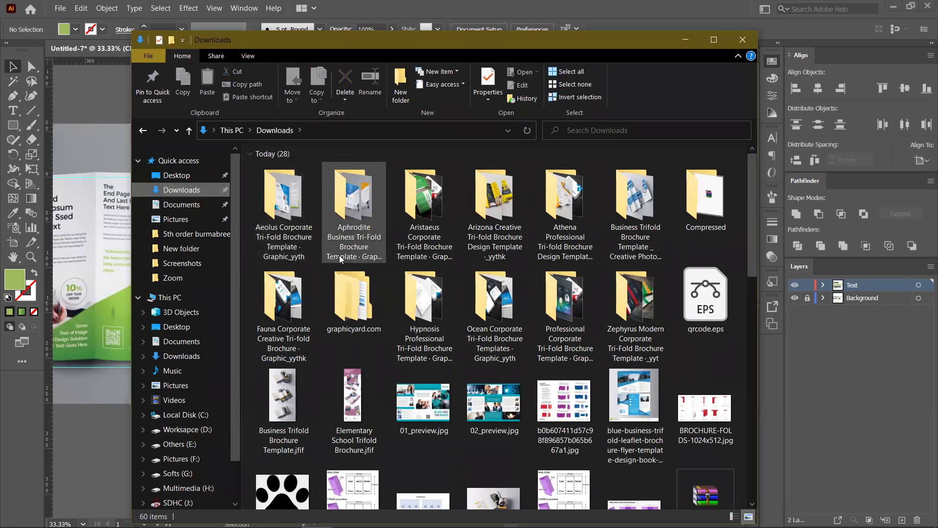
scroll(341, 259, down, 3)
scroll(328, 349, down, 9)
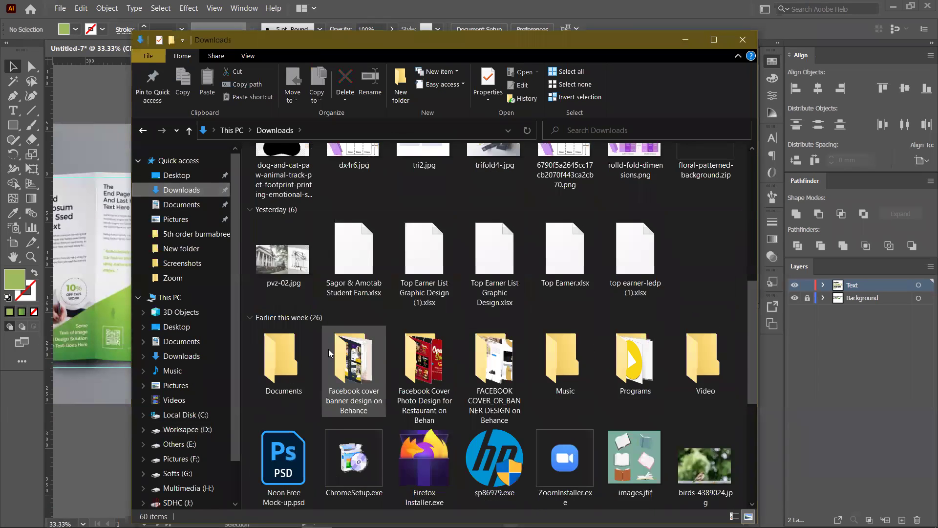
scroll(329, 356, up, 2)
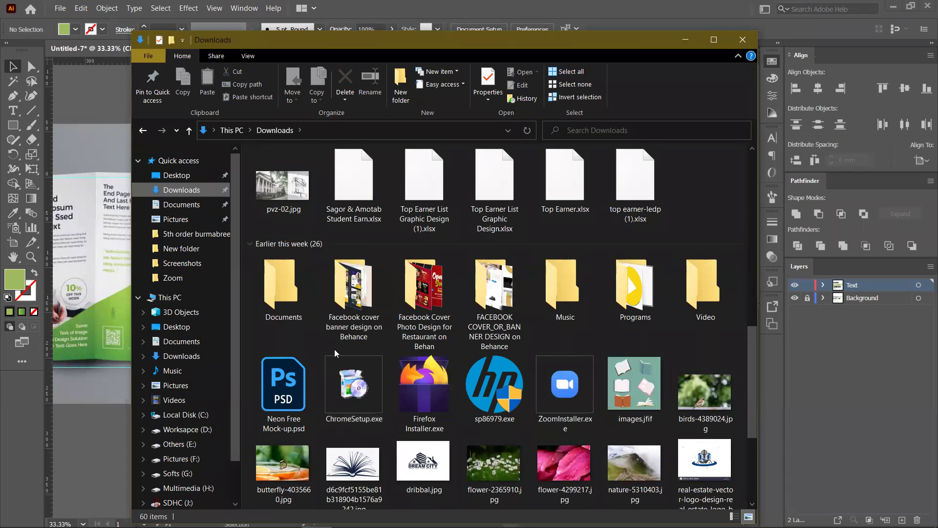
scroll(334, 350, up, 4)
scroll(336, 350, up, 4)
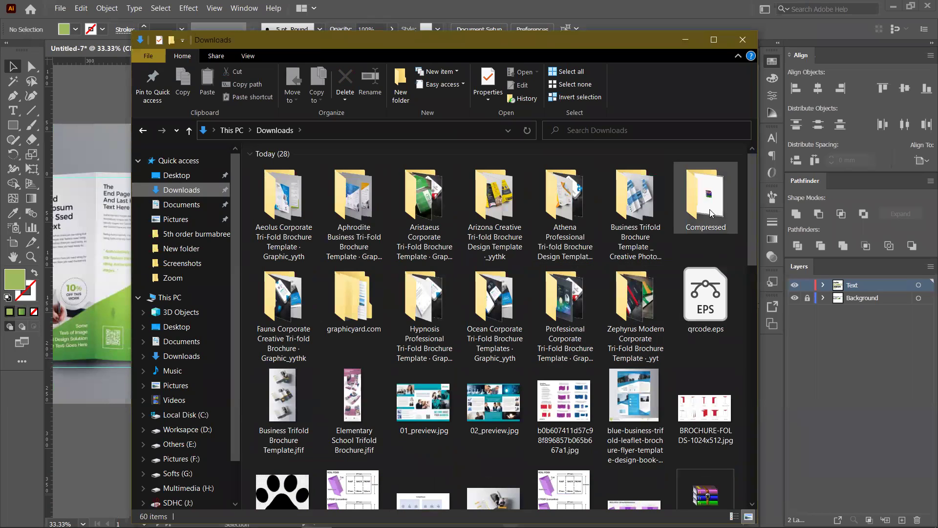
drag(724, 301, 107, 468)
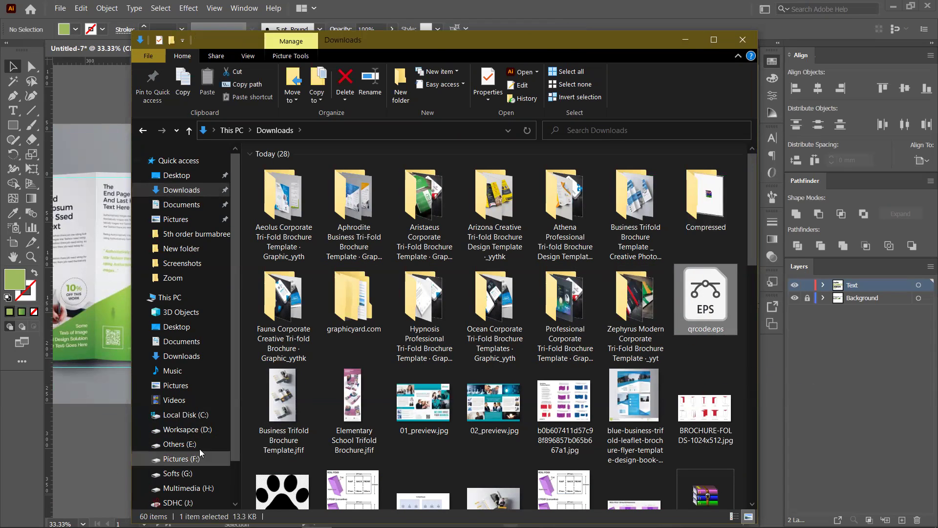
click(684, 38)
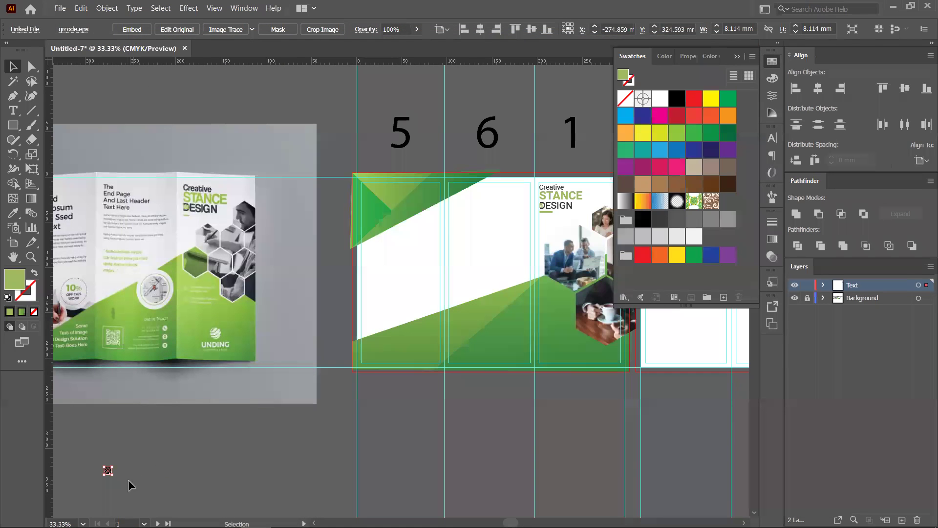
- Enlarge the linked QR code to about 64 mm square and embed it in the document
drag(111, 475, 138, 499)
drag(130, 457, 317, 397)
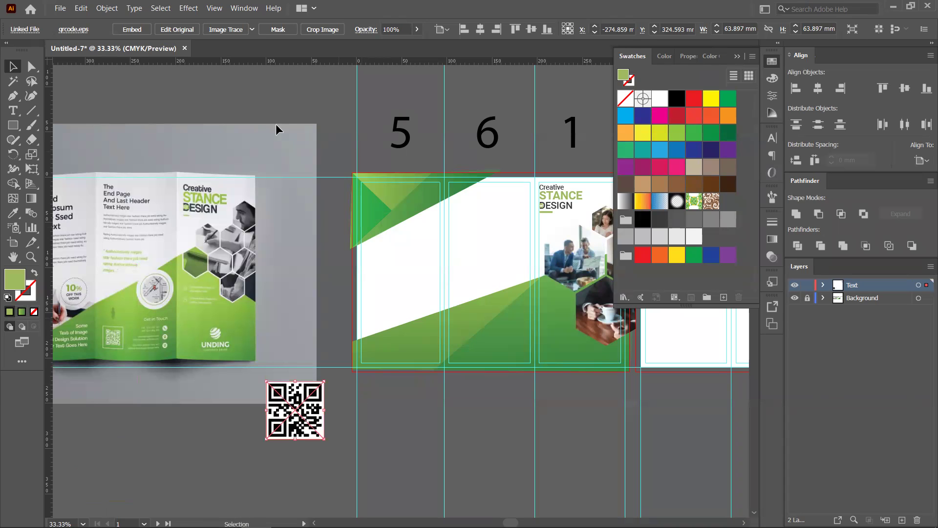
click(129, 30)
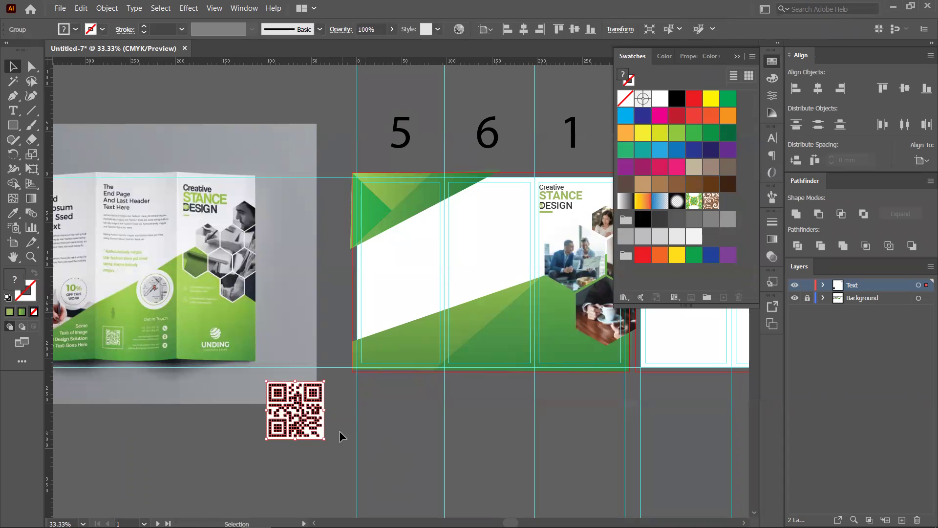
- Move the embedded QR code directly beneath the reference brochure's middle panel for comparison with its QR code
drag(291, 411, 179, 429)
scroll(179, 429, up, 2)
scroll(148, 403, left, 5)
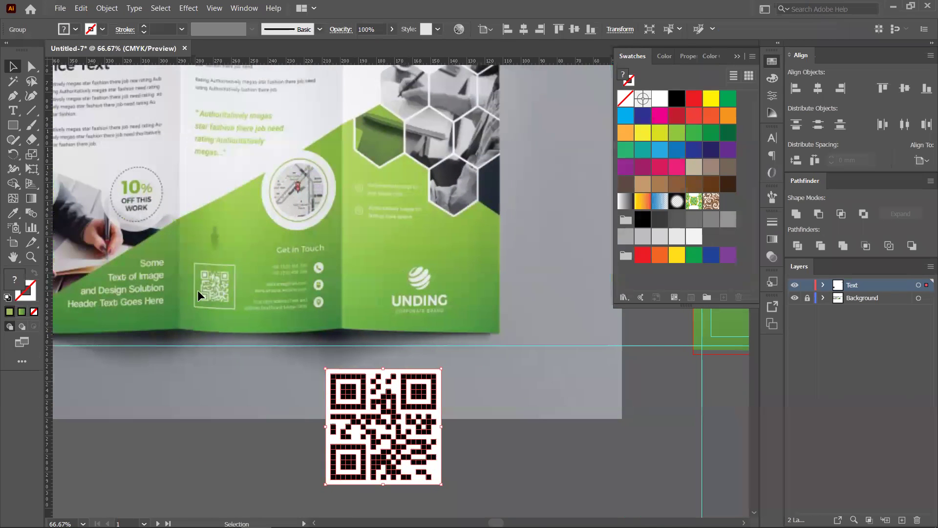
drag(394, 414, 294, 415)
scroll(378, 462, left, 2)
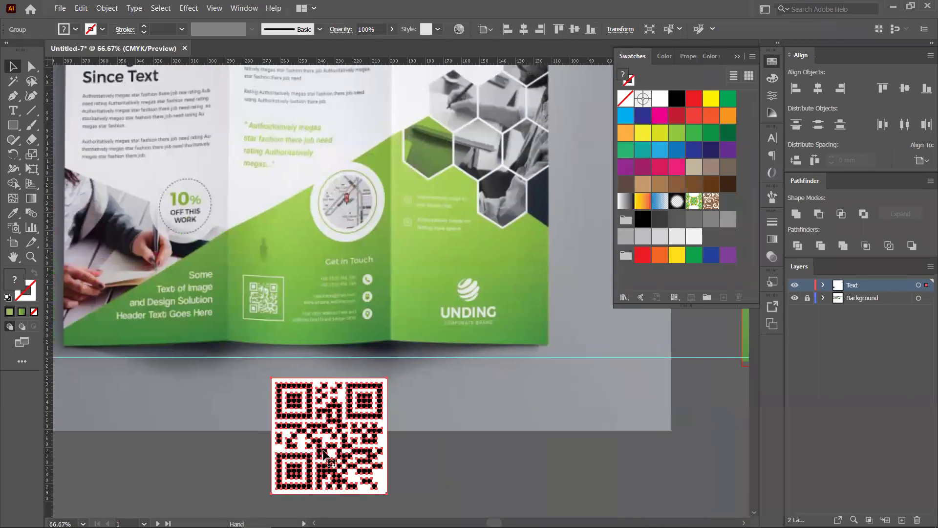
- Ungroup the QR code and turn its enlarged background square into an unfilled frame with a 2 pt white stroke
right_click(381, 447)
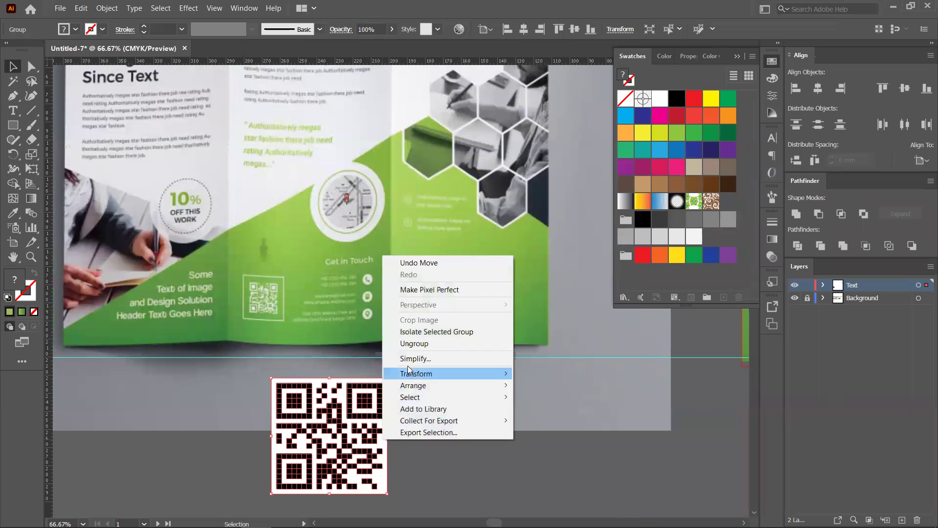
click(411, 343)
click(423, 456)
mouse_move(383, 440)
mouse_down()
mouse_move(417, 449)
mouse_move(384, 448)
mouse_up()
drag(391, 380, 419, 364)
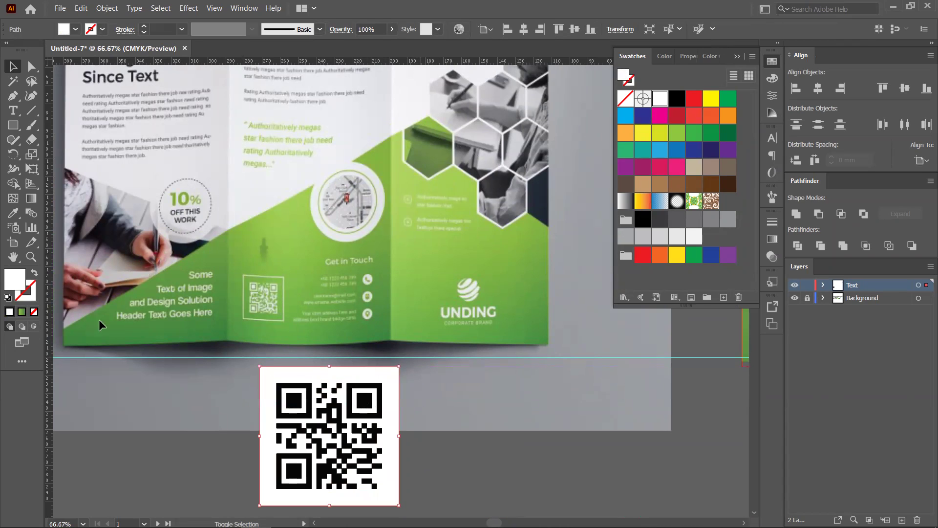
click(35, 274)
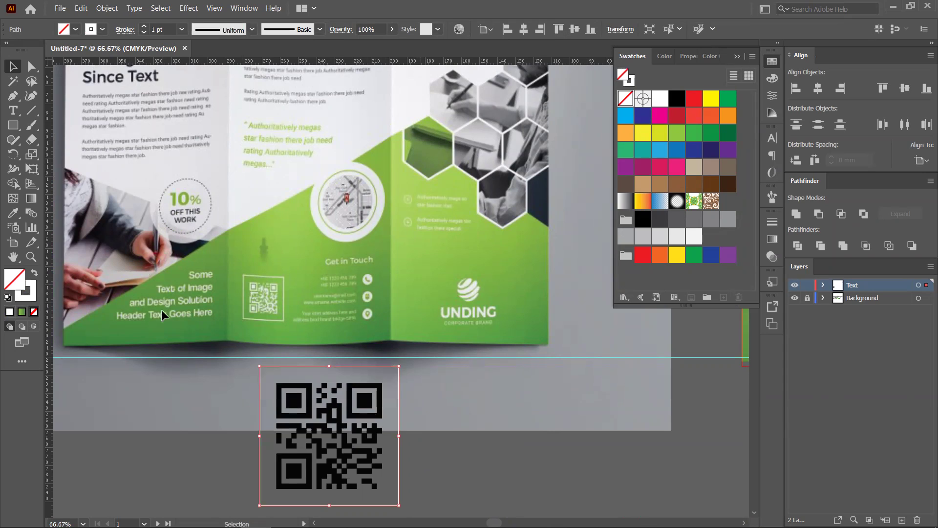
click(143, 27)
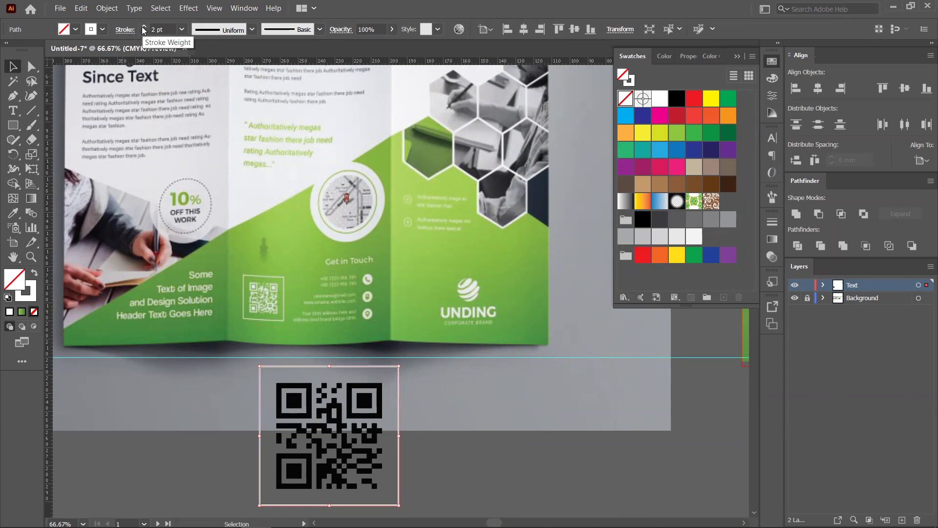
- Fill all the QR code's black modules with white and group them with the white outline frame
drag(275, 381, 380, 488)
click(659, 99)
click(435, 465)
drag(231, 456, 414, 477)
right_click(352, 462)
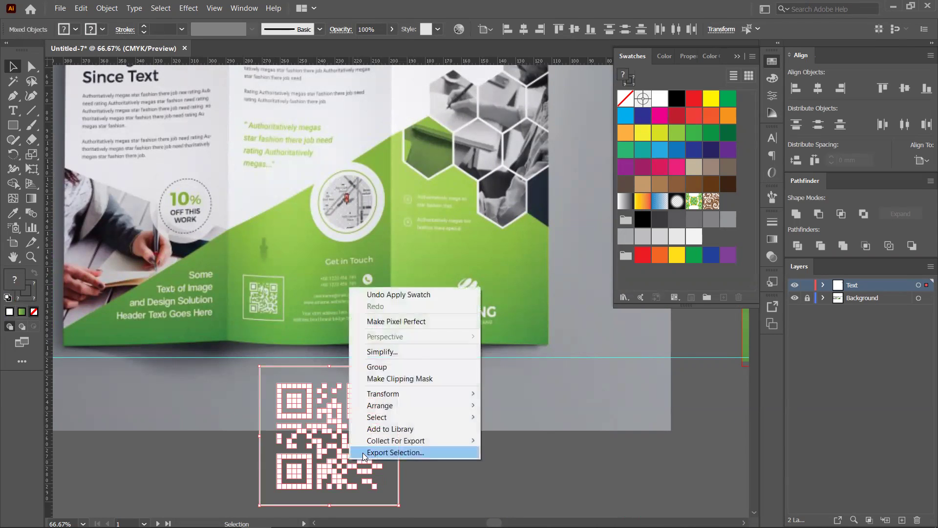
click(410, 368)
- Move the QR code group onto panel 6 and scale it down to fit the lower-left corner of the green area
scroll(424, 411, down, 2)
scroll(425, 411, down, 1)
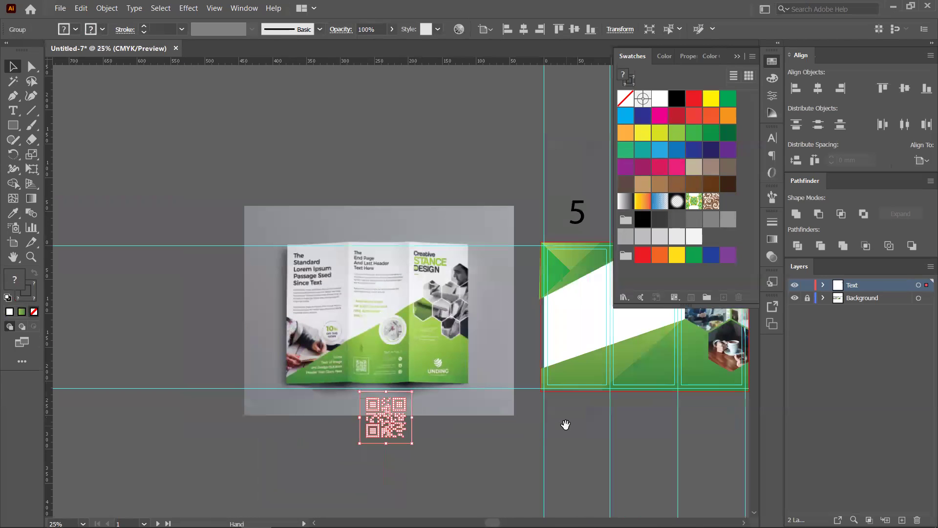
drag(566, 426, 413, 436)
drag(309, 425, 483, 381)
scroll(483, 380, up, 3)
drag(549, 305, 524, 347)
drag(491, 376, 467, 381)
click(476, 470)
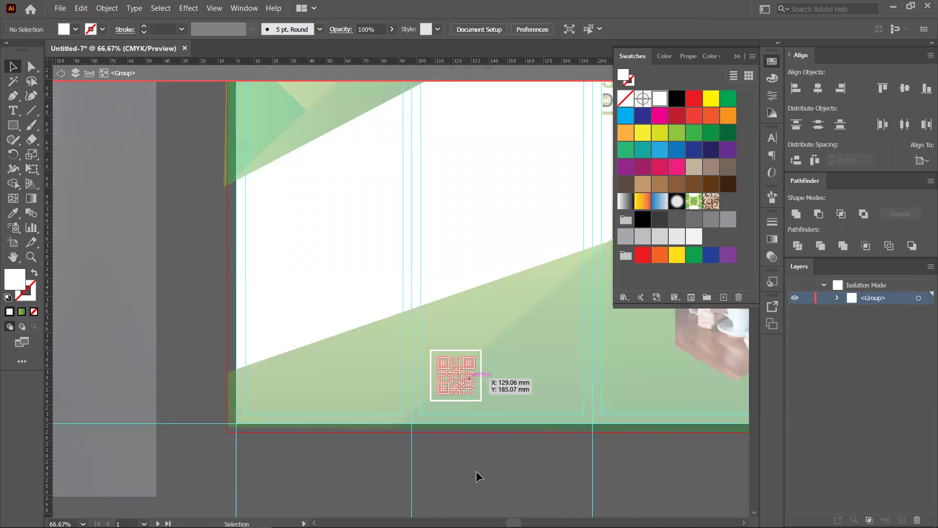
scroll(468, 452, down, 2)
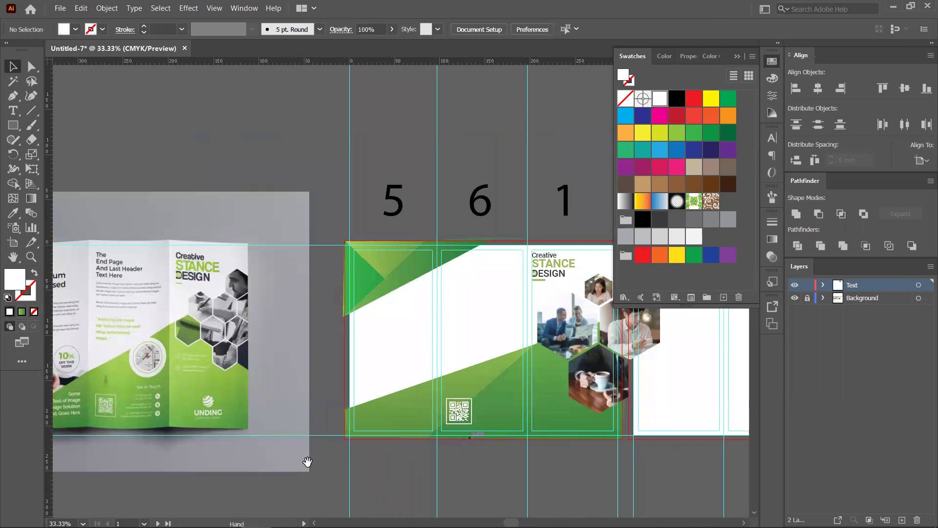
- Examine the reference brochure's circular map, contact details and round 10% discount badge up close
drag(308, 461, 335, 398)
scroll(215, 311, left, 3)
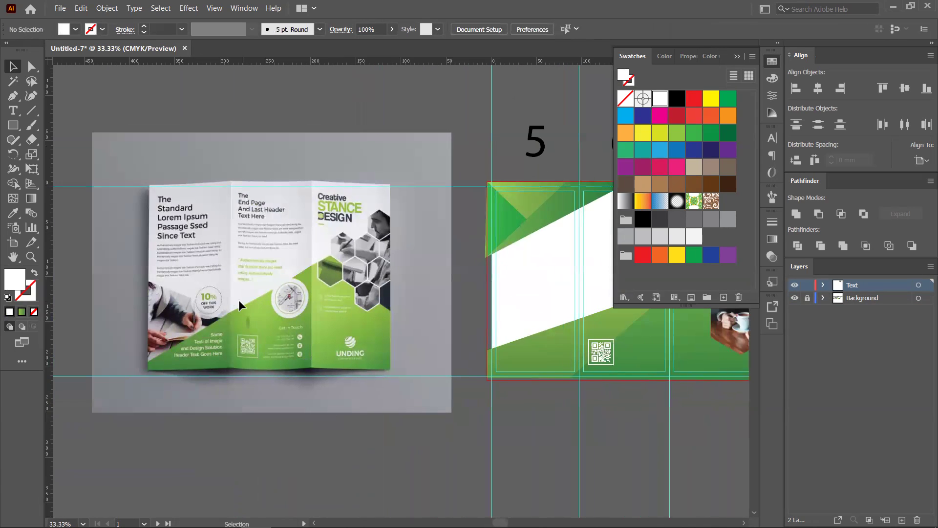
scroll(238, 300, up, 4)
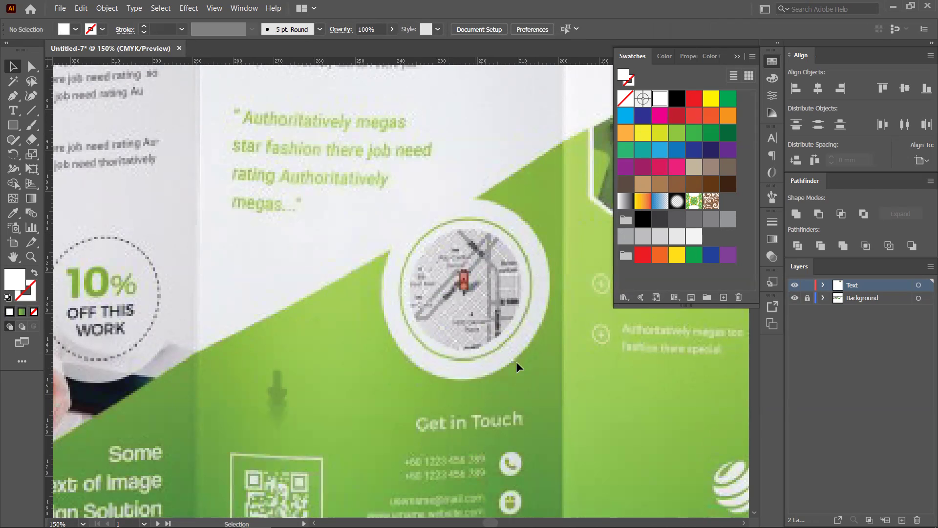
scroll(322, 350, left, 3)
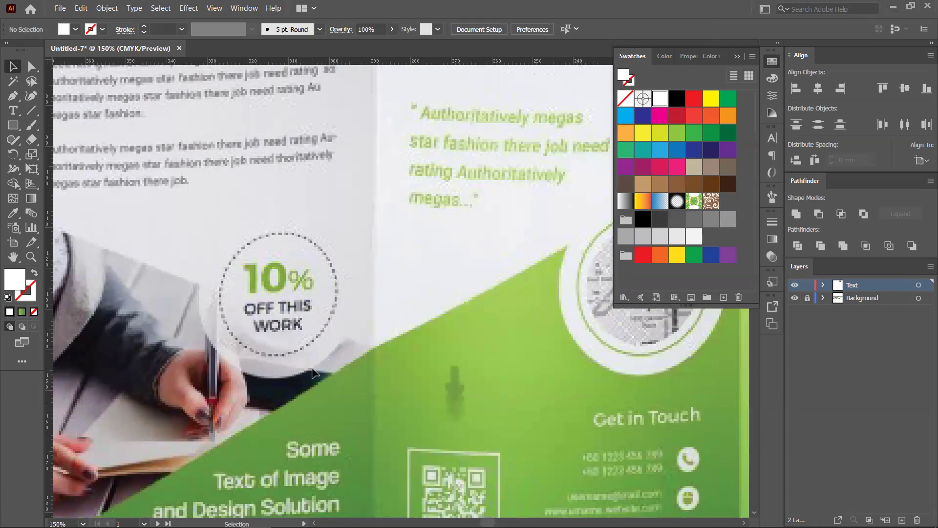
key(ctrl+minus)
key(ctrl+minus)
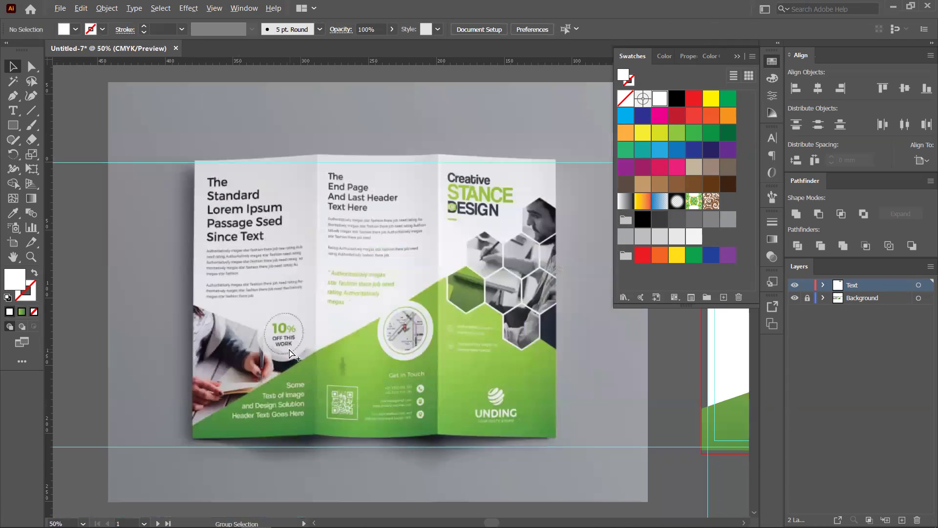
scroll(289, 356, down, 3)
scroll(166, 234, left, 1)
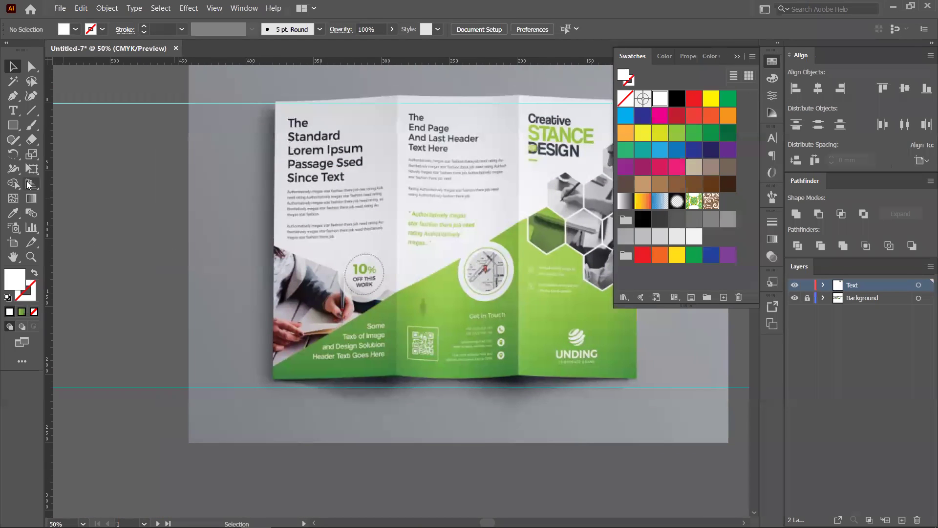
- Draw a white circle about 75 mm wide beside the reference brochure and add a concentric copy about 54 mm wide inside it
click(14, 125)
click(59, 155)
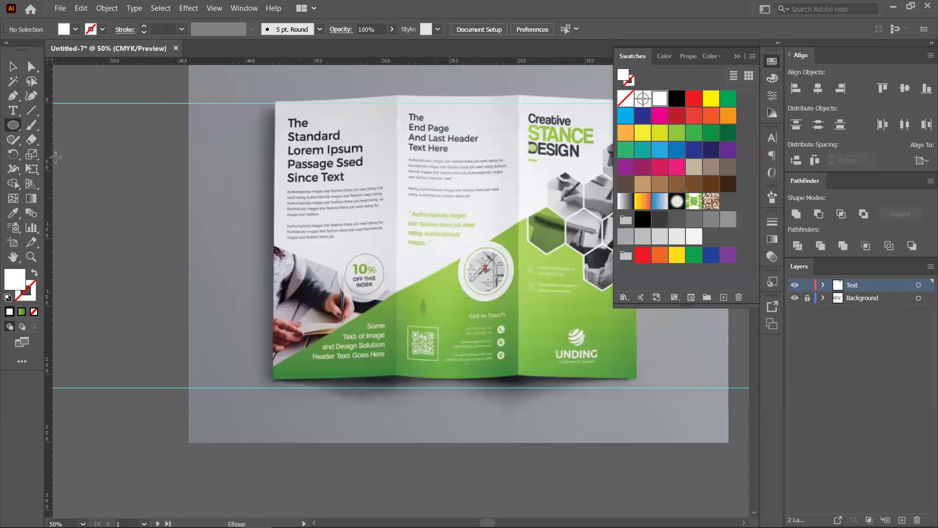
drag(117, 216, 167, 267)
key(v)
drag(145, 172, 209, 252)
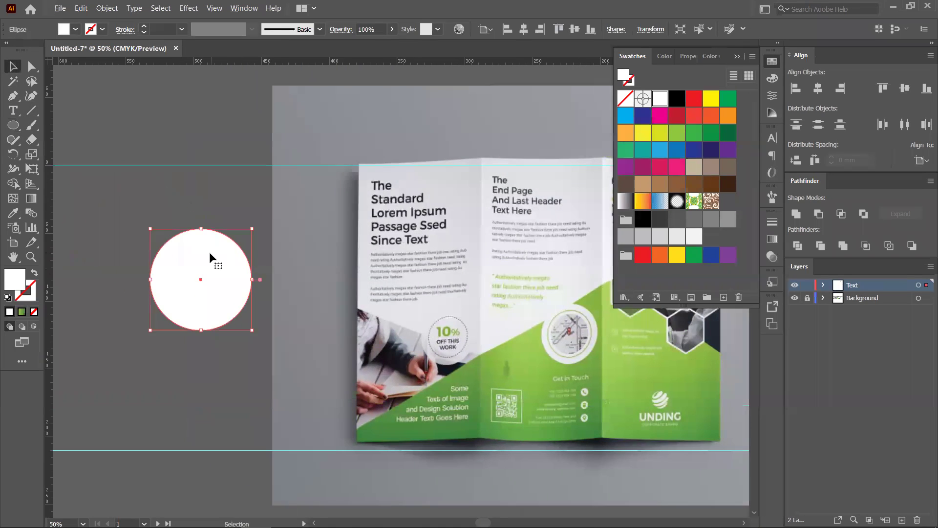
scroll(210, 253, up, 2)
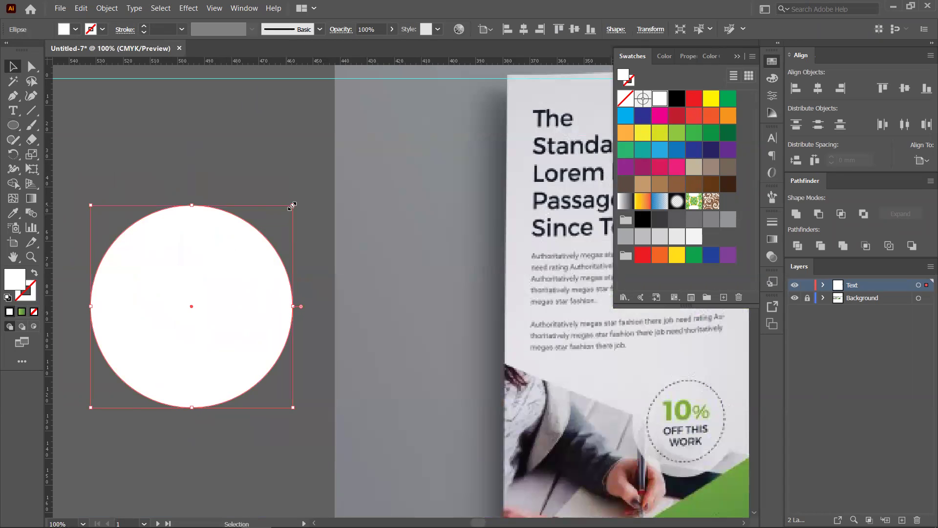
drag(291, 211, 274, 235)
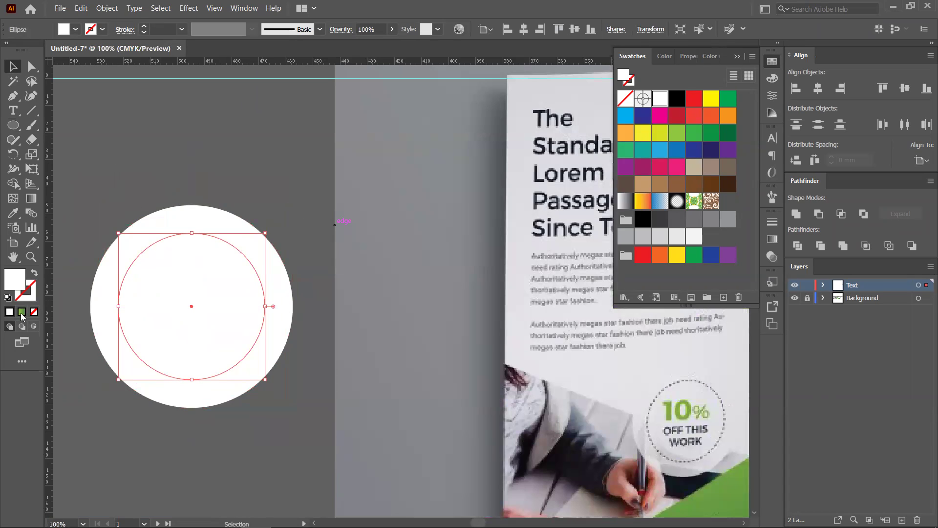
- Turn the inner circle into an unfilled black outline with a dashed stroke using 3 pt dashes
click(35, 275)
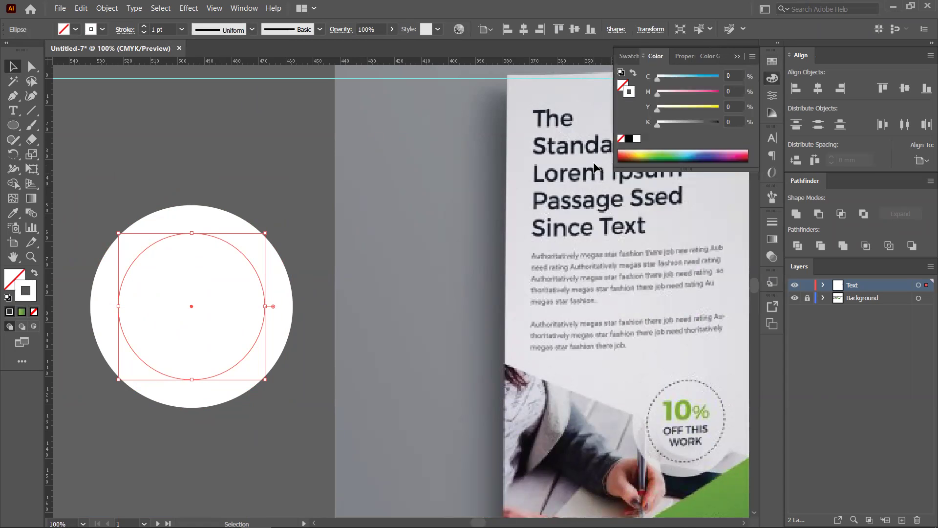
click(629, 139)
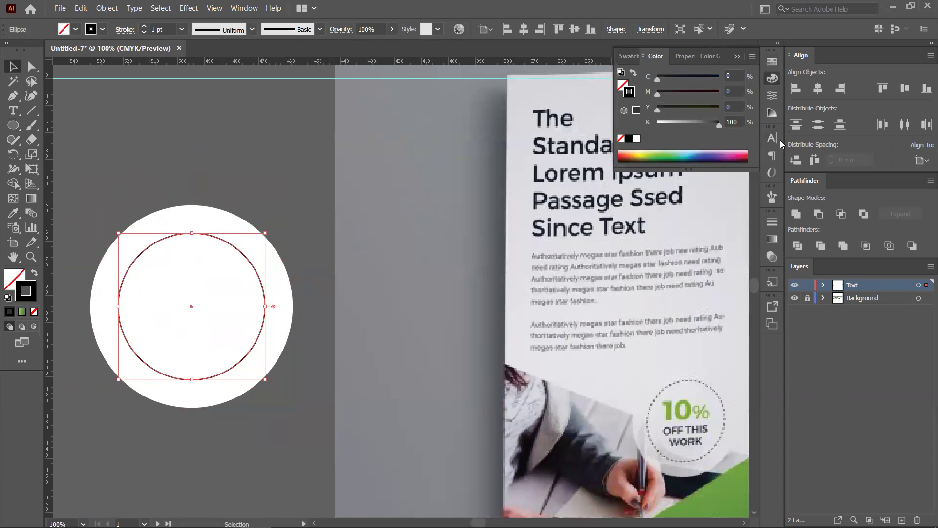
click(771, 221)
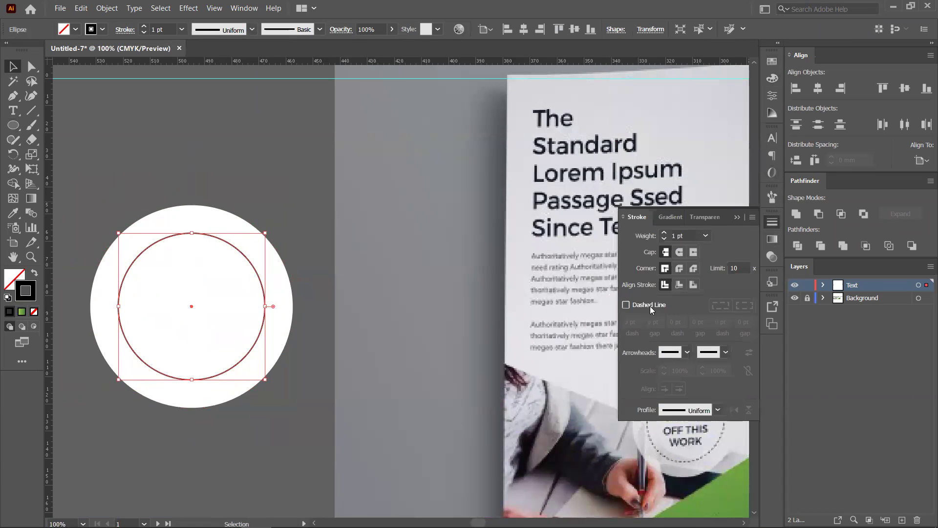
click(626, 304)
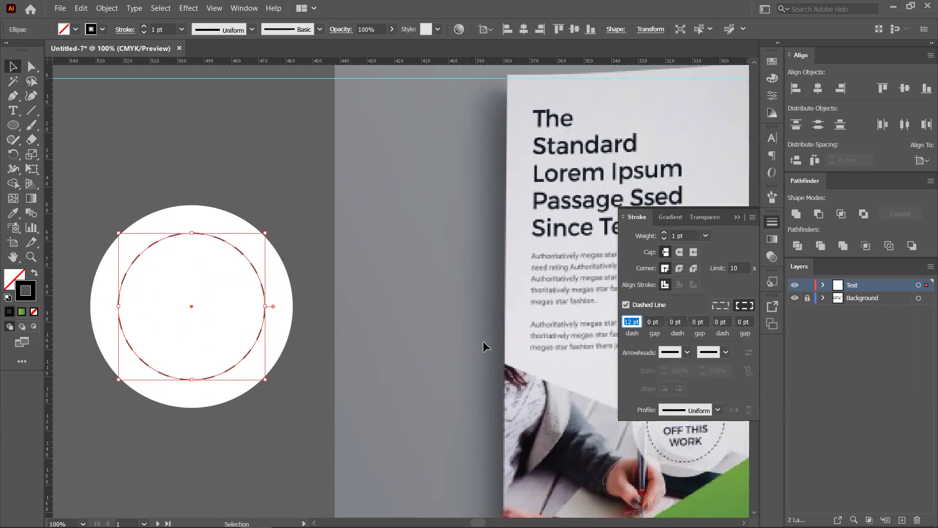
text(3)
key(Return)
- Shorten the inner circle's dashes to 2 pt with a 1 pt stroke weight
click(664, 234)
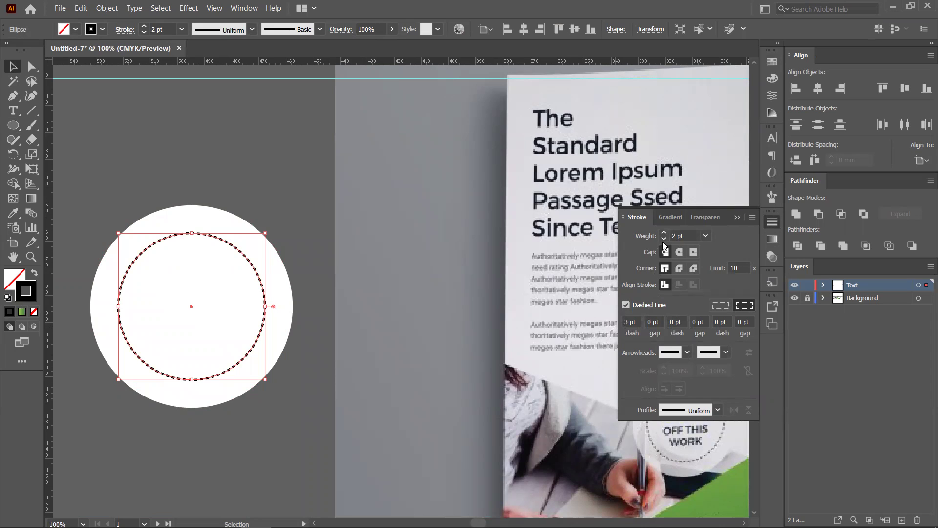
click(664, 239)
scroll(633, 321, down, 1)
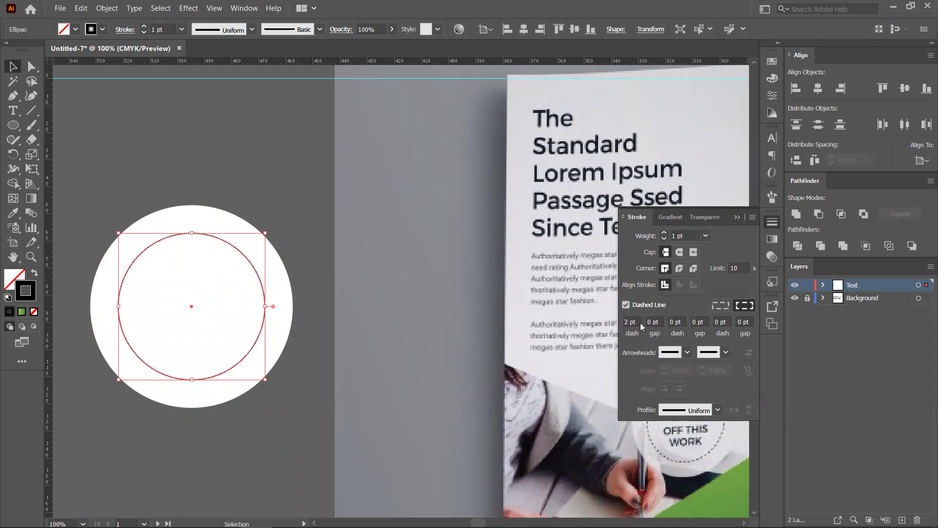
- Try a 2 pt stroke weight with a 4 pt gap on the dashed circle
click(665, 233)
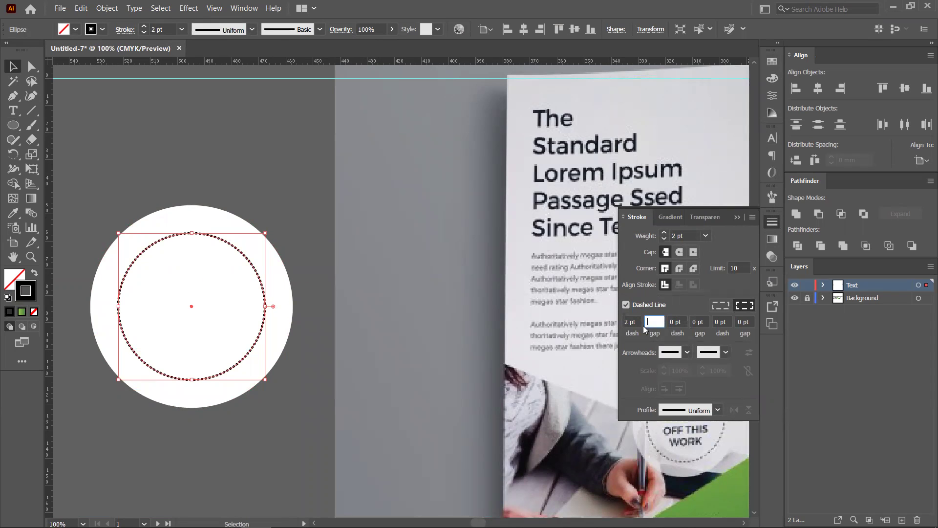
text(3)
key(Return)
key(Up)
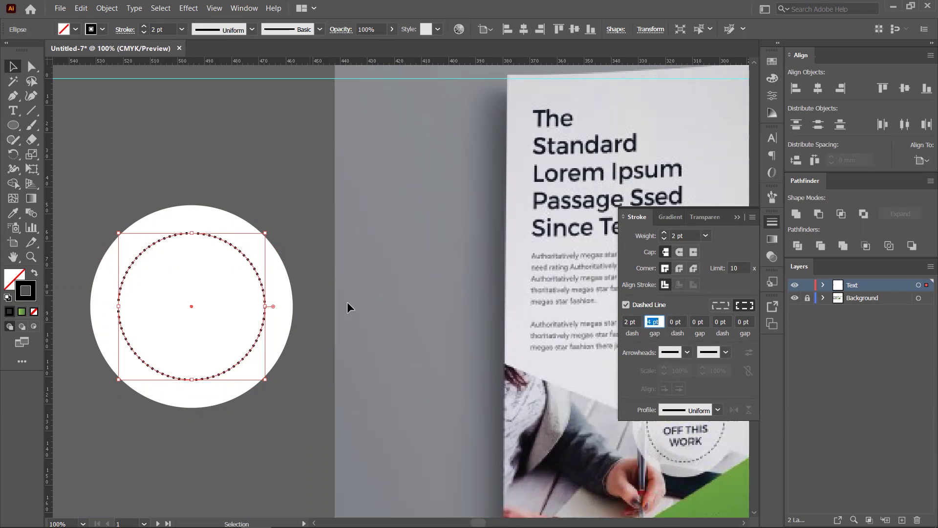
- Clear the dashed circle's gap value and set its stroke weight to 1 pt
key(BackSpace)
click(663, 238)
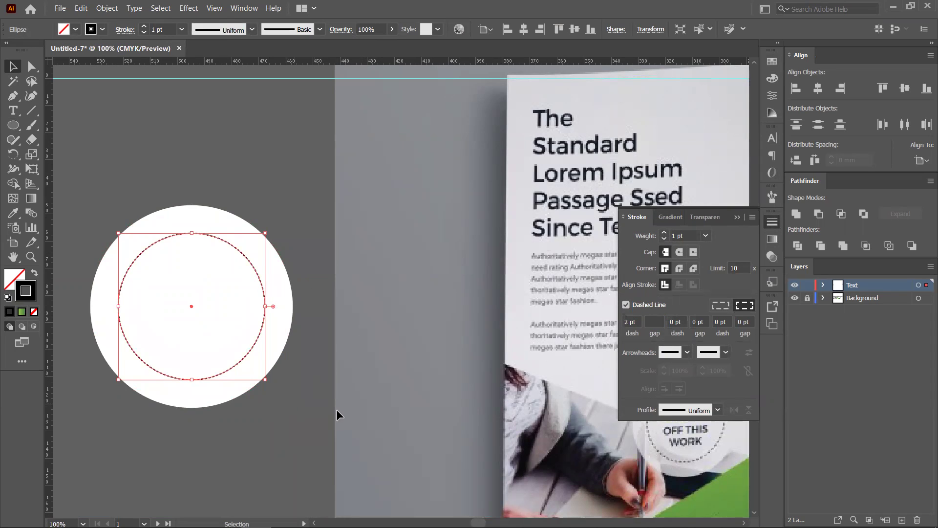
click(311, 384)
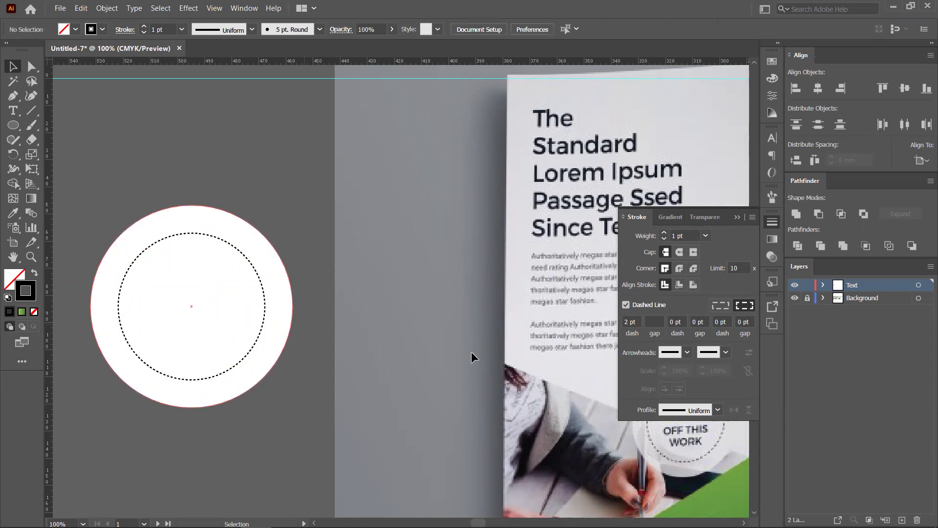
- Add a "10%" text line on the empty area beside the white circle
drag(565, 436, 371, 367)
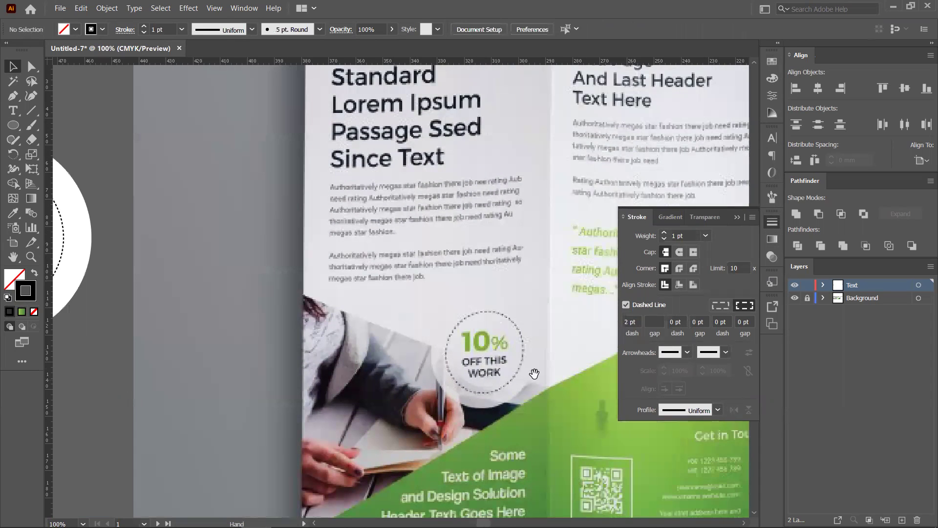
drag(254, 317, 390, 257)
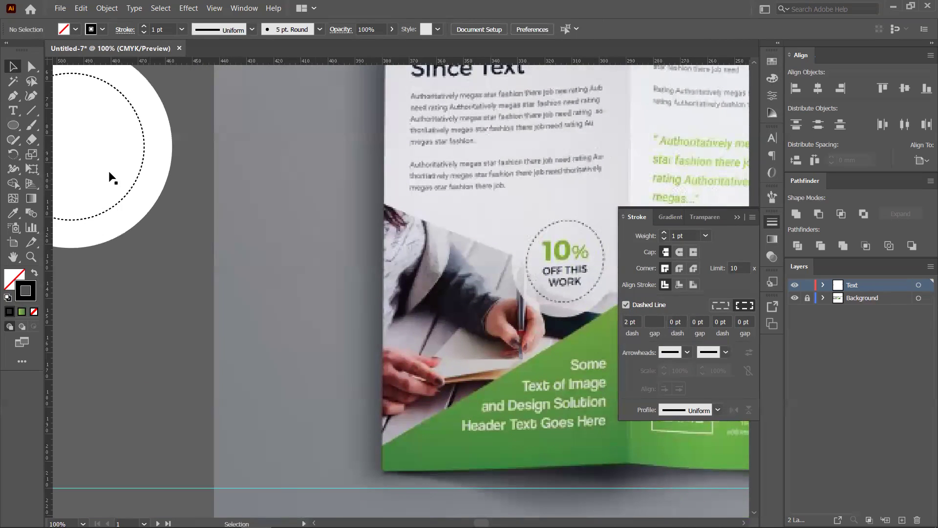
click(13, 111)
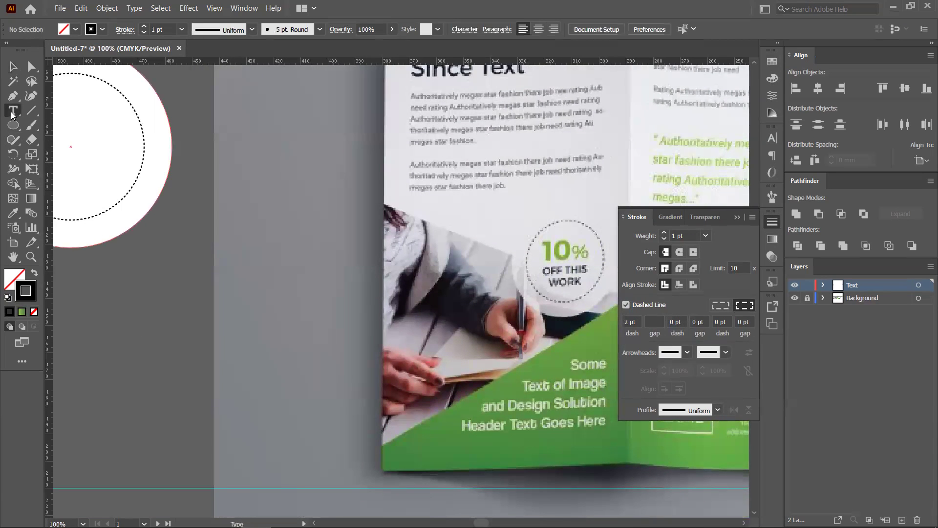
click(198, 230)
text(10)
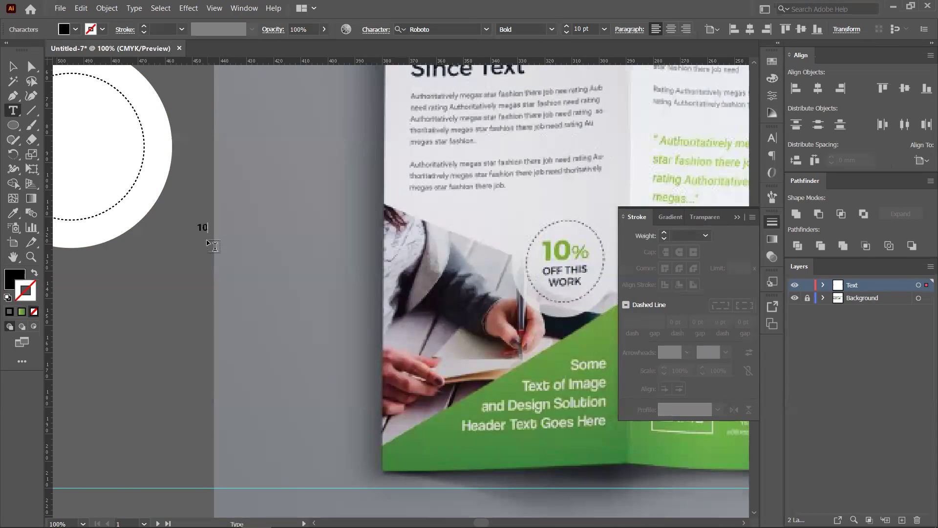
text(%)
key(Escape)
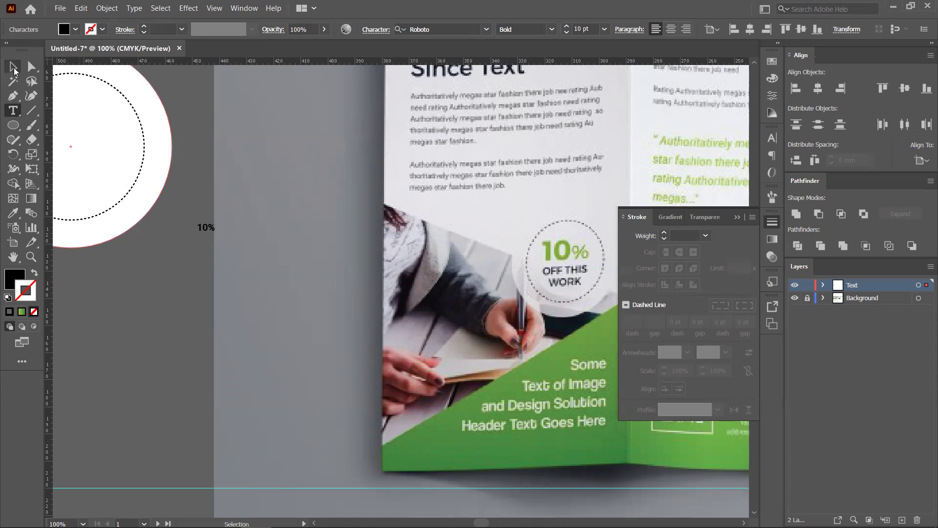
- Duplicate the 10% text just below and change the copy to "OFF THIS WORK" on two lines
drag(211, 236, 210, 258)
key(t)
double_click(210, 258)
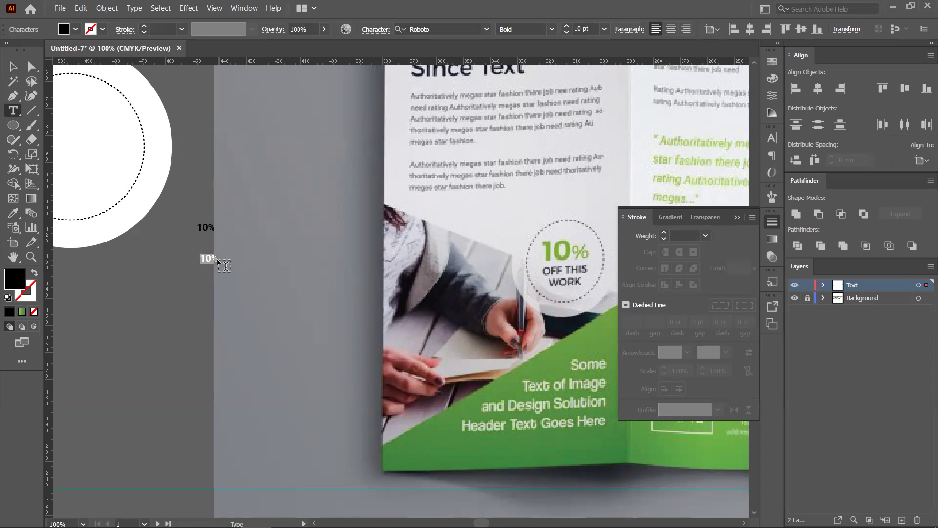
text(0WORK)
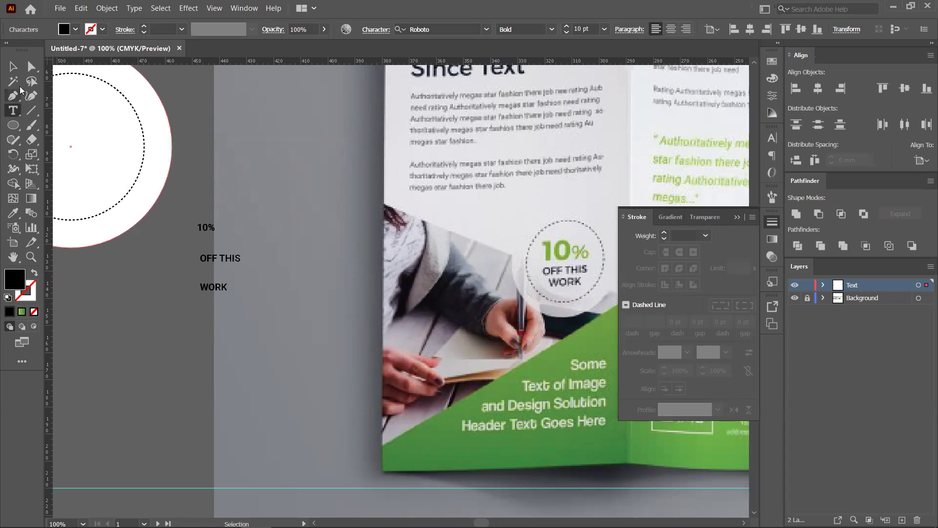
- Set the OFF THIS WORK text to automatic leading and center-align its two lines
click(14, 67)
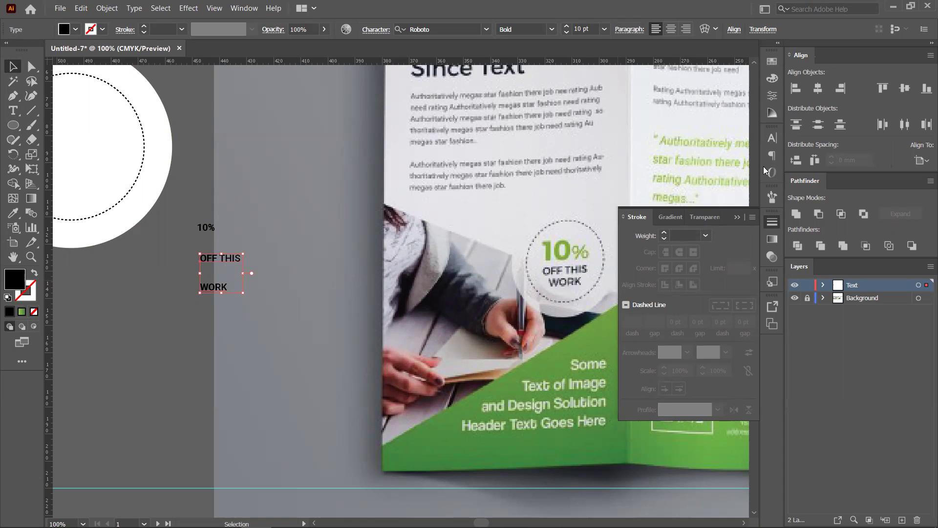
click(773, 141)
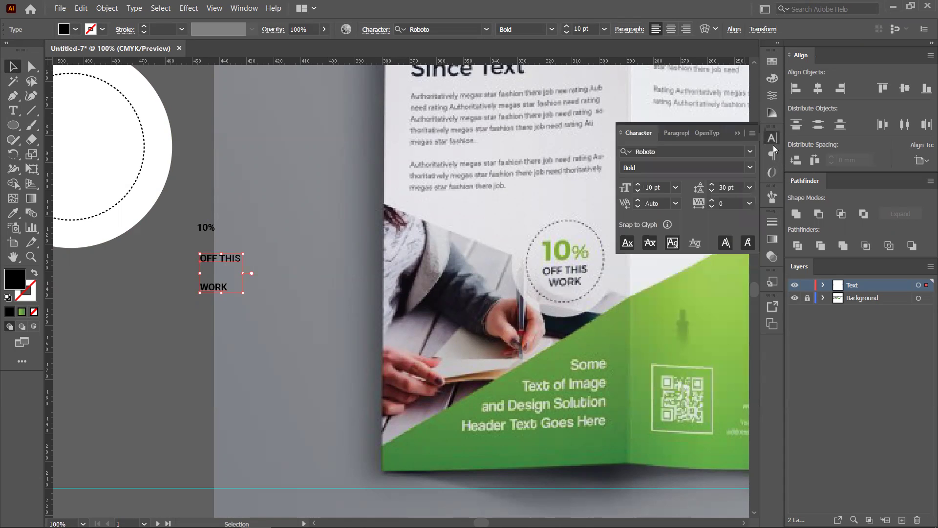
click(752, 187)
click(751, 213)
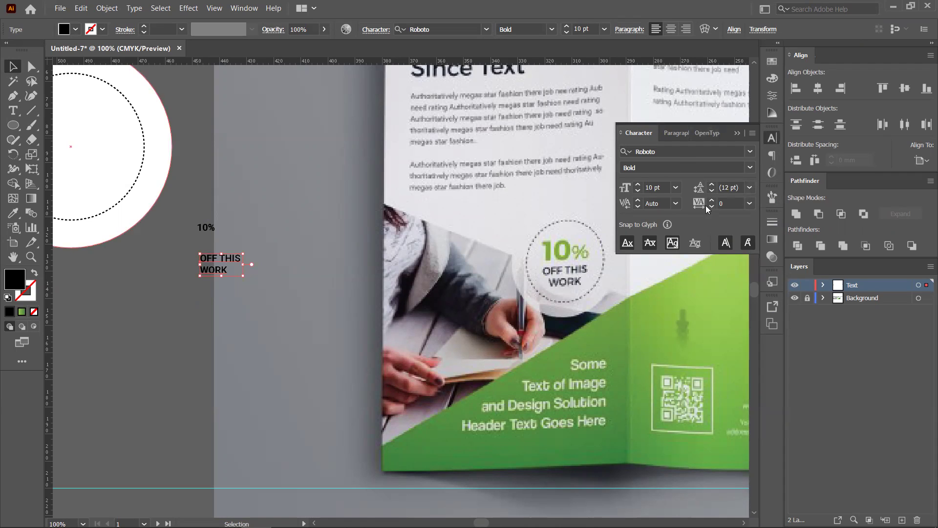
click(771, 156)
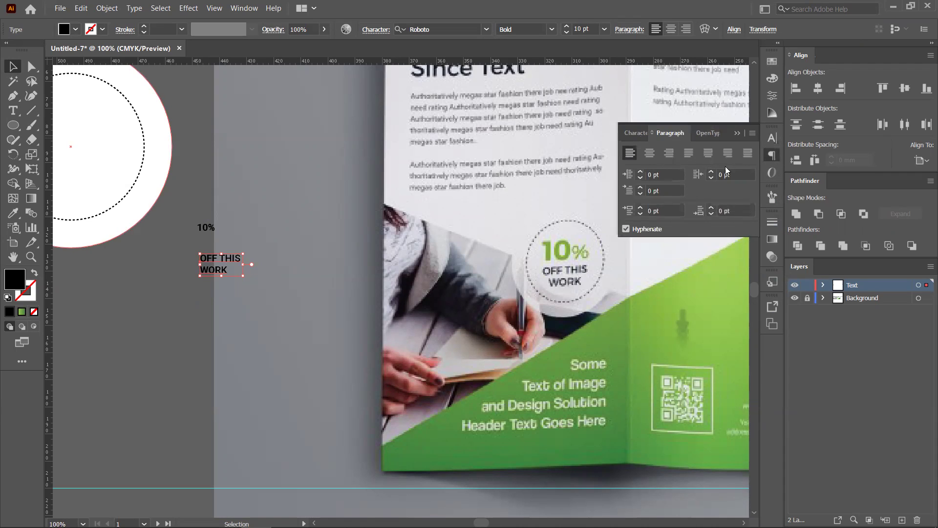
click(650, 154)
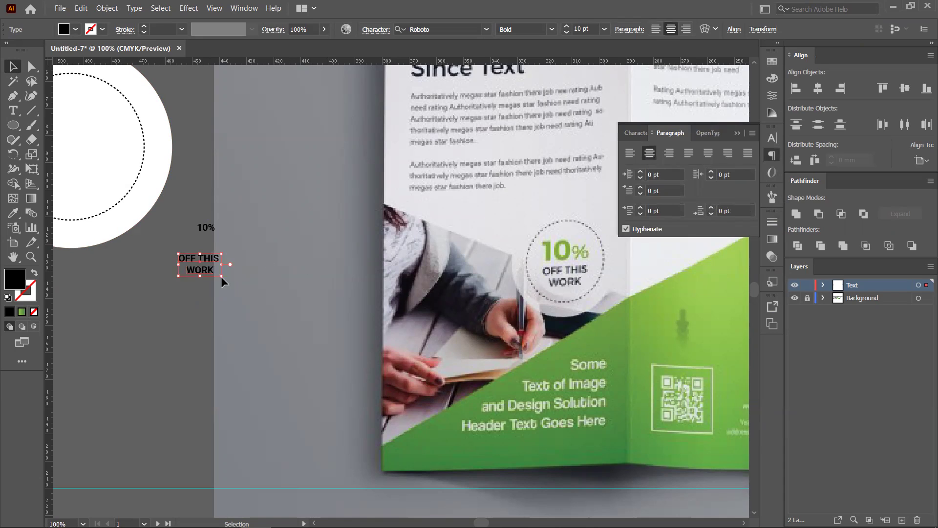
- Enlarge the 10% text to about 44 pt and color it with the green sampled from the reference badge
click(205, 228)
drag(219, 235, 245, 266)
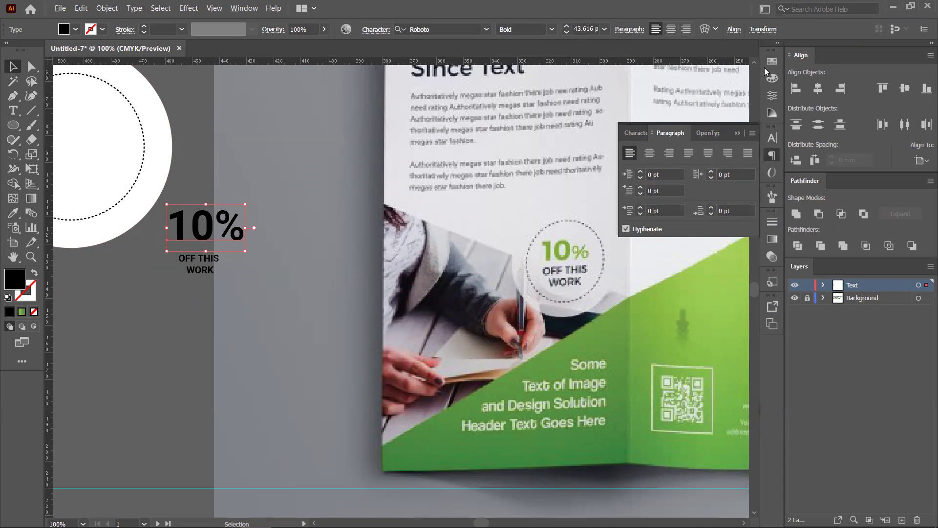
click(13, 213)
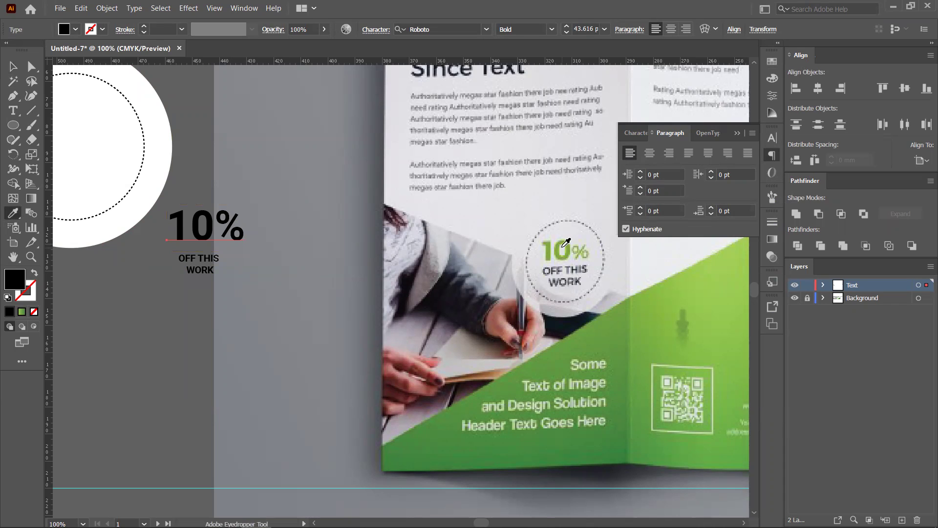
click(563, 244)
click(13, 67)
- Enlarge OFF THIS WORK to about 15 pt, then move both texts into the dashed circle and scale them up together
scroll(151, 348, up, 5)
scroll(279, 465, left, 5)
click(349, 389)
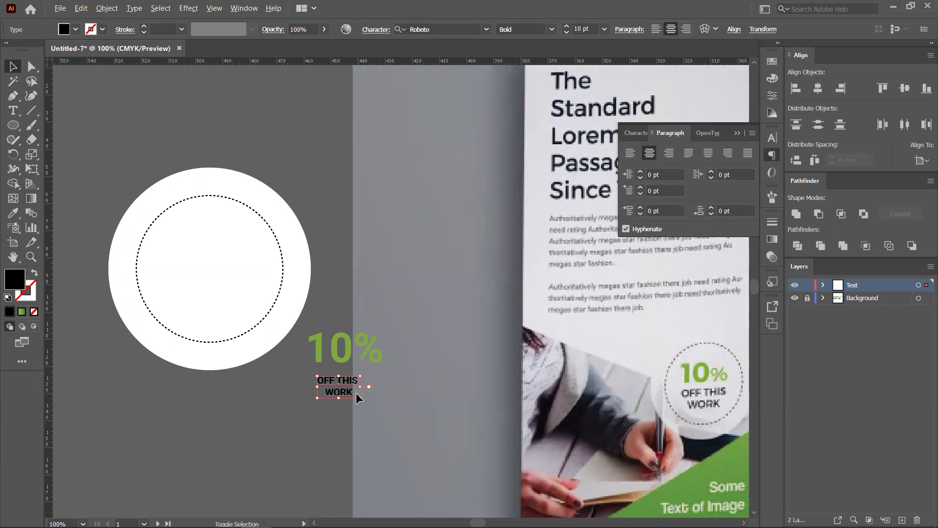
mouse_move(360, 397)
mouse_down()
mouse_move(381, 416)
mouse_move(372, 403)
mouse_up()
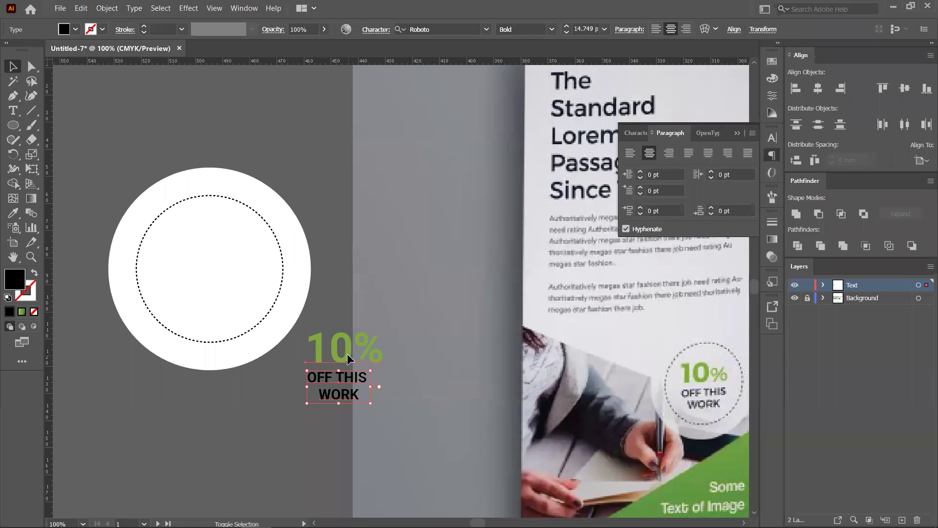
shift+click(347, 353)
drag(345, 351, 212, 264)
drag(253, 311, 270, 326)
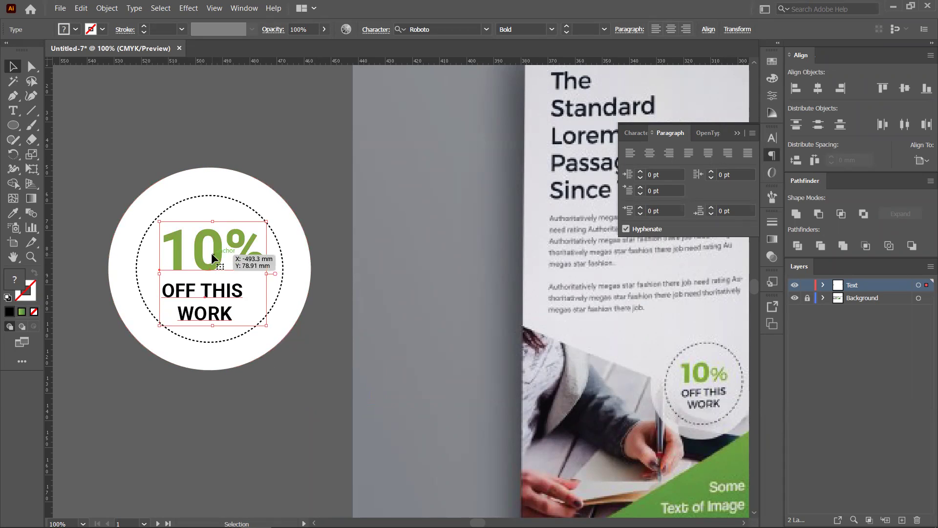
- Center both badge texts horizontally on the large white circle, using the circle as the key object
click(819, 88)
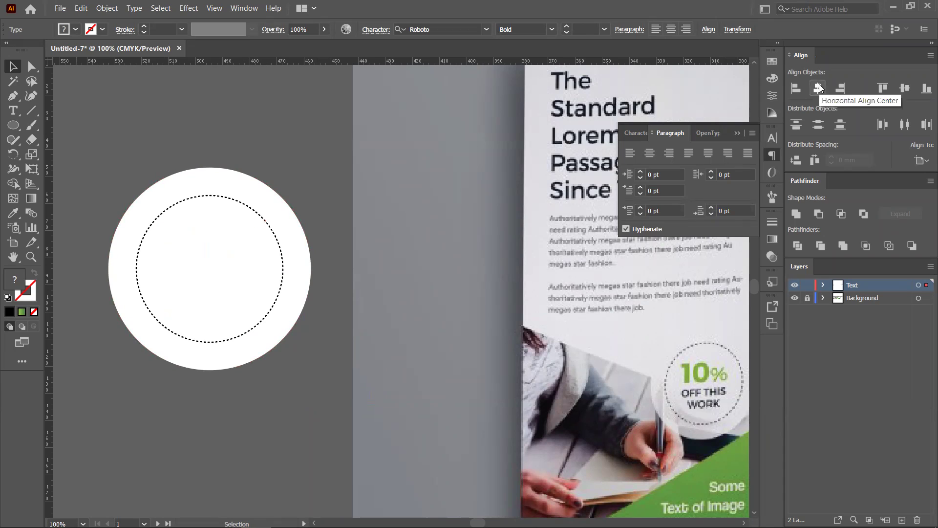
click(296, 239)
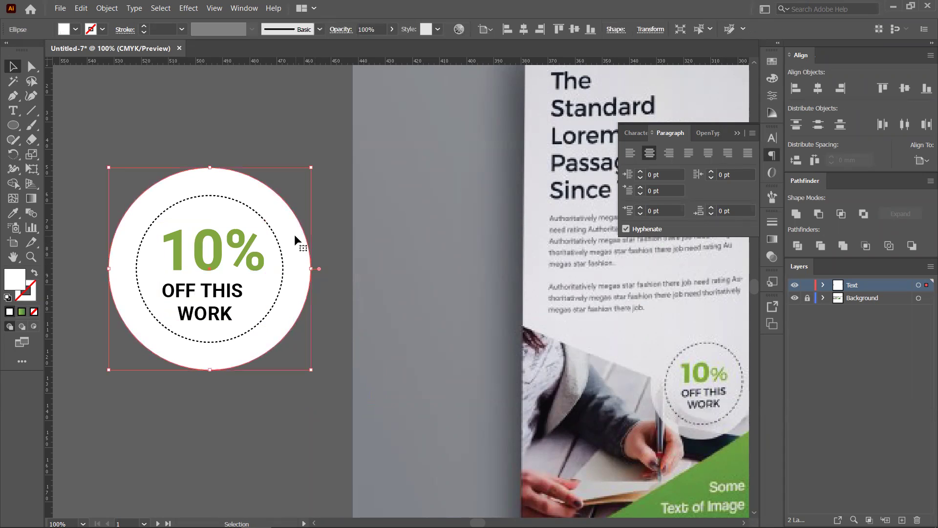
shift+click(215, 242)
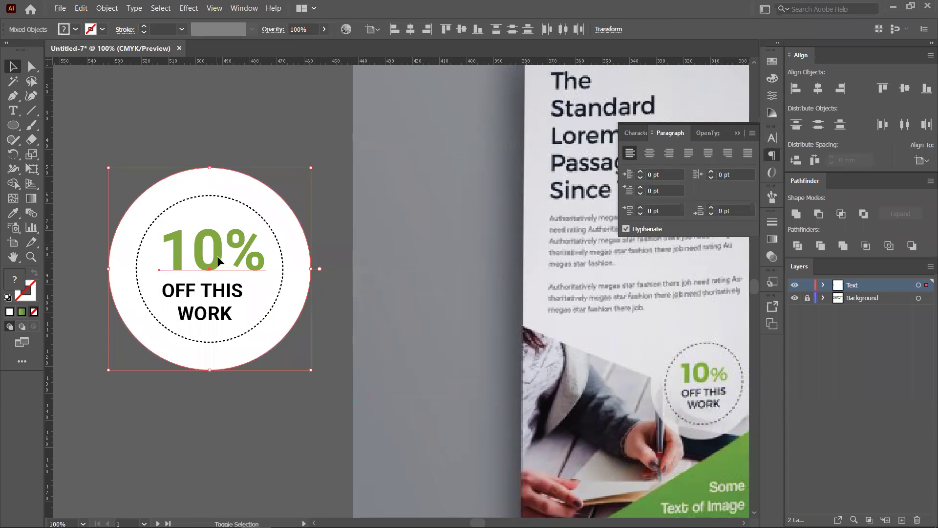
shift+click(246, 298)
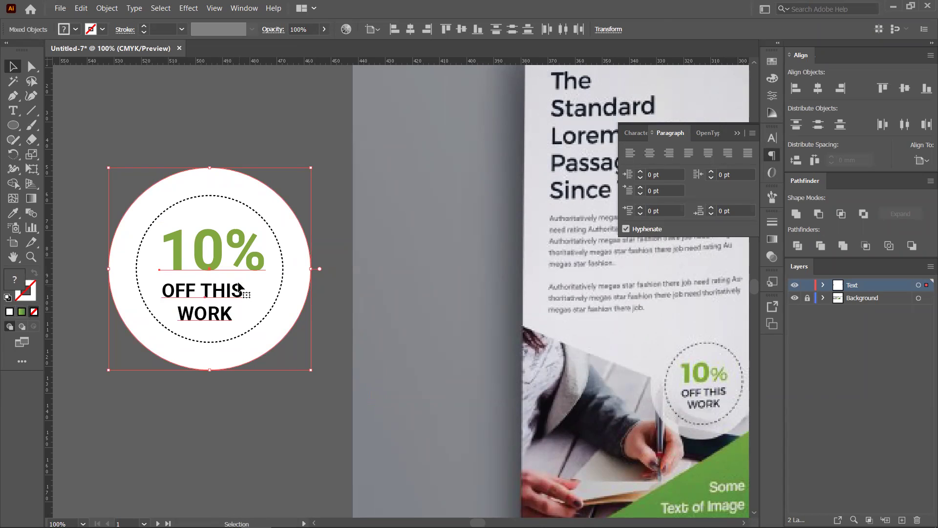
click(290, 230)
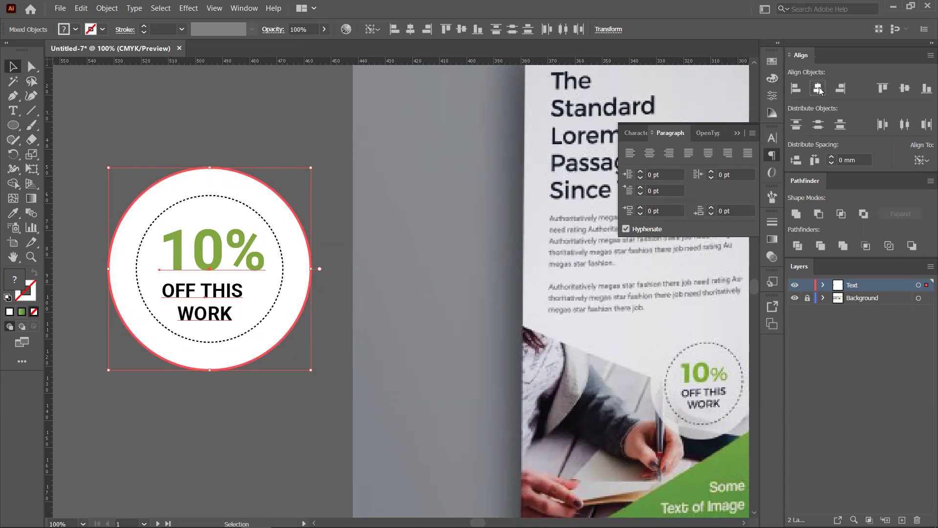
click(818, 88)
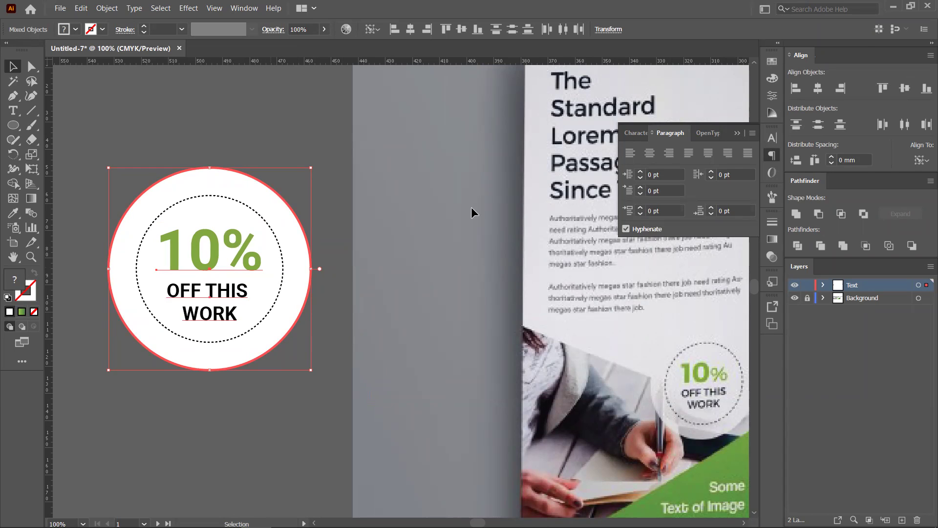
click(238, 405)
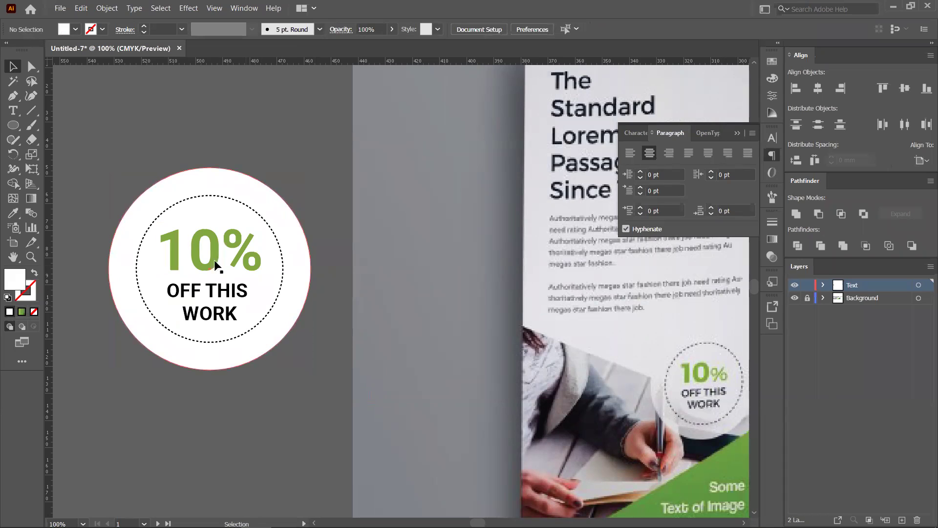
- Group the 10% text with the OFF THIS WORK text
click(181, 205)
click(235, 316)
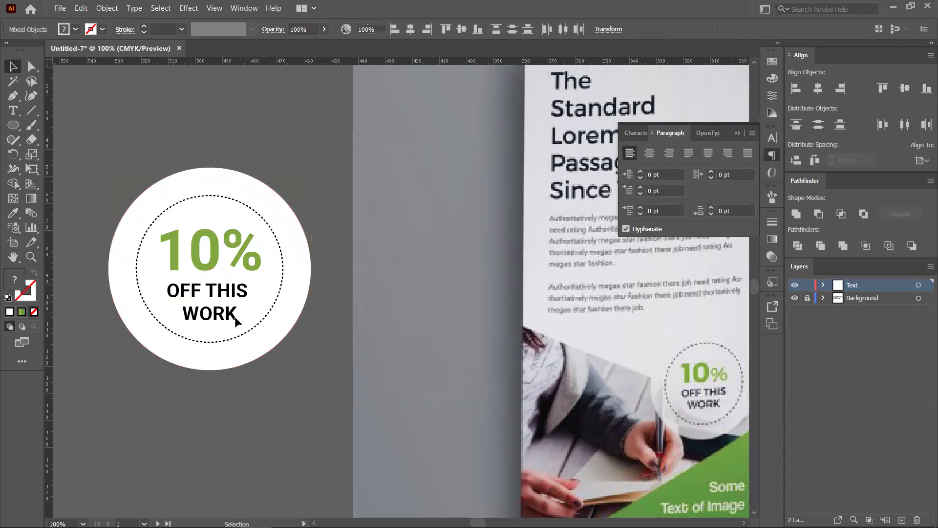
shift+click(215, 253)
key(ctrl+g)
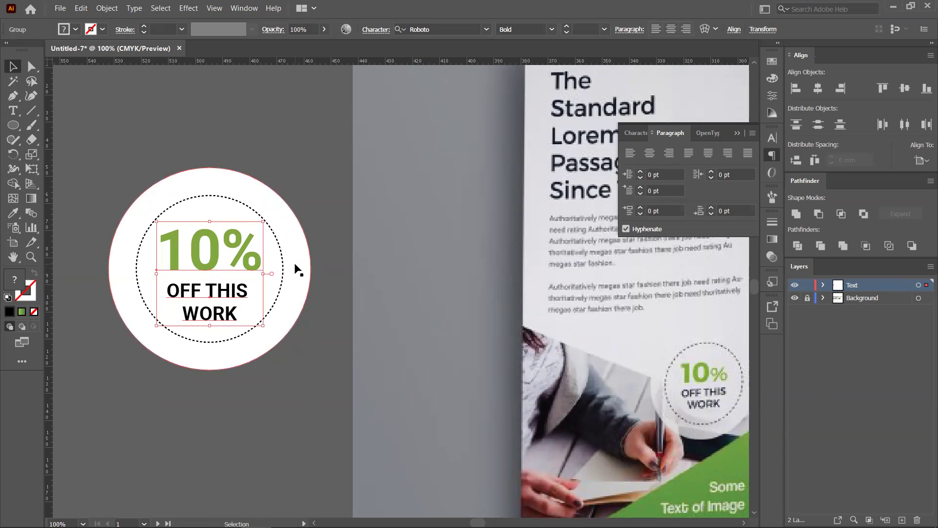
- Lower the large white circle's opacity to 37%
click(306, 286)
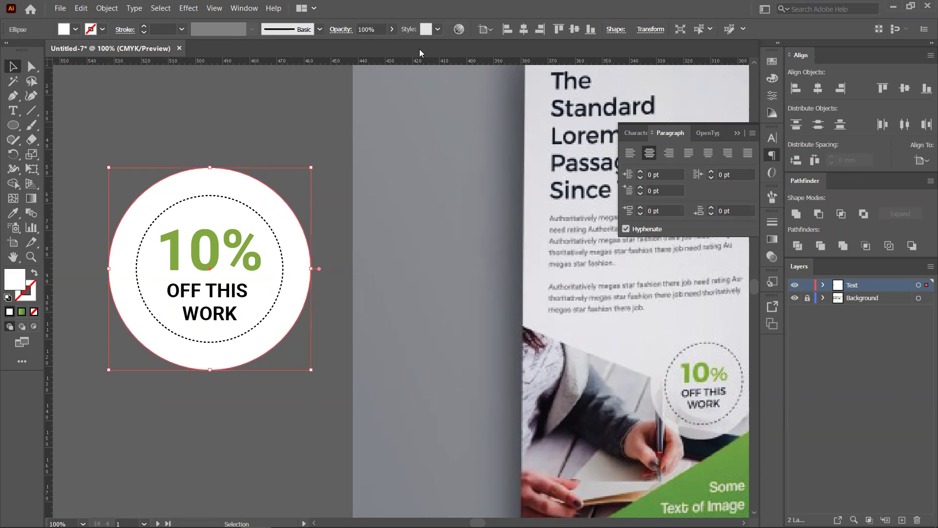
click(385, 29)
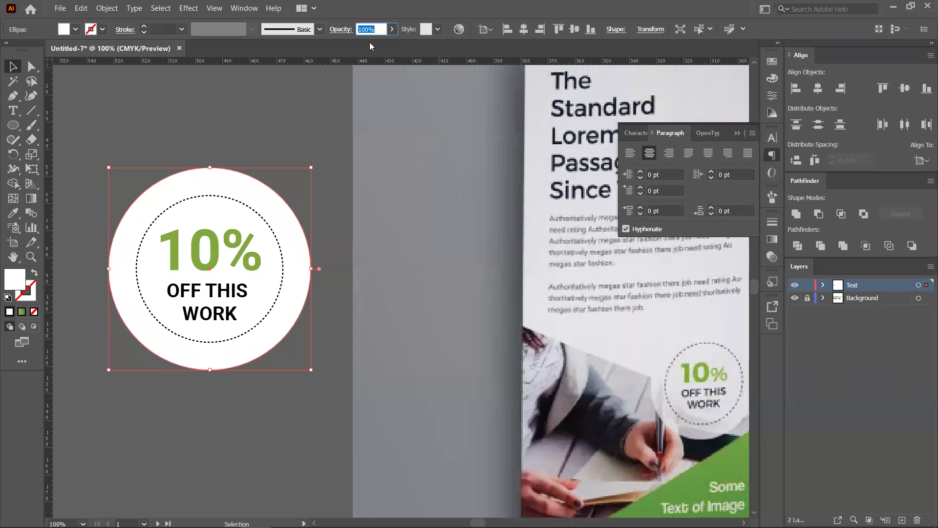
click(391, 29)
drag(367, 44, 356, 44)
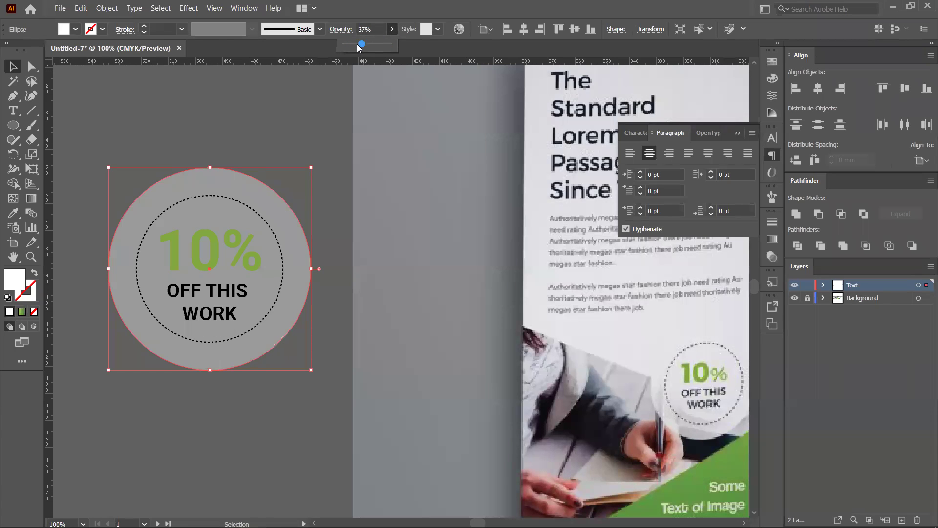
key(Return)
key(Return)
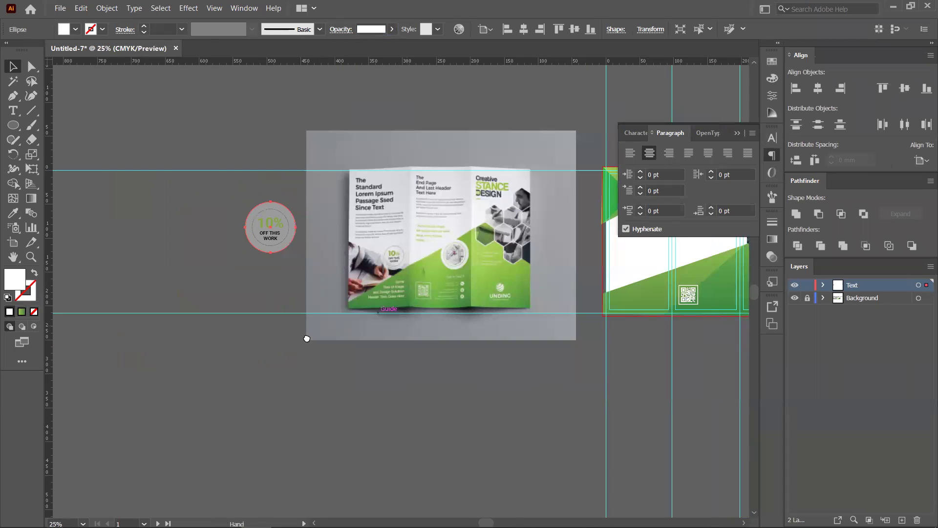
- Move the whole discount badge onto the lower part of panel 5, overlapping the green diagonal shape
drag(357, 259, 212, 276)
drag(128, 247, 205, 255)
drag(126, 240, 512, 292)
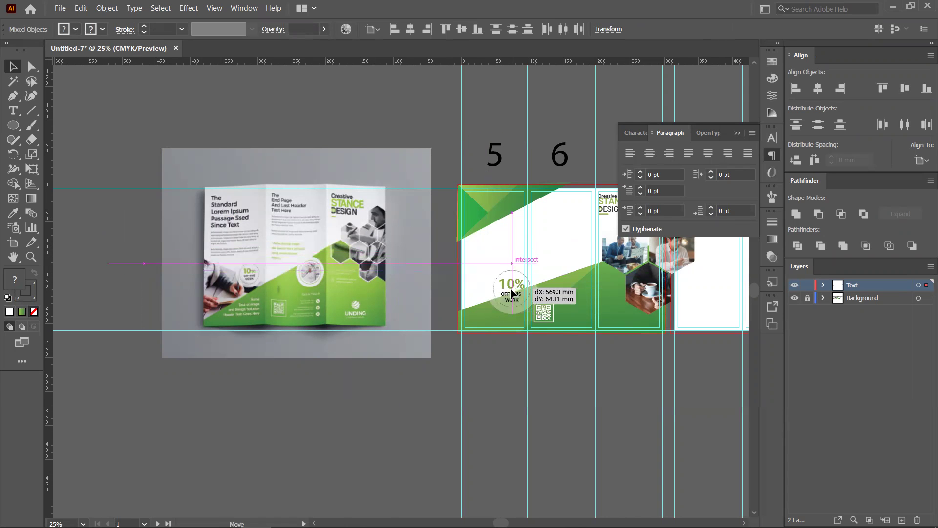
scroll(497, 296, up, 3)
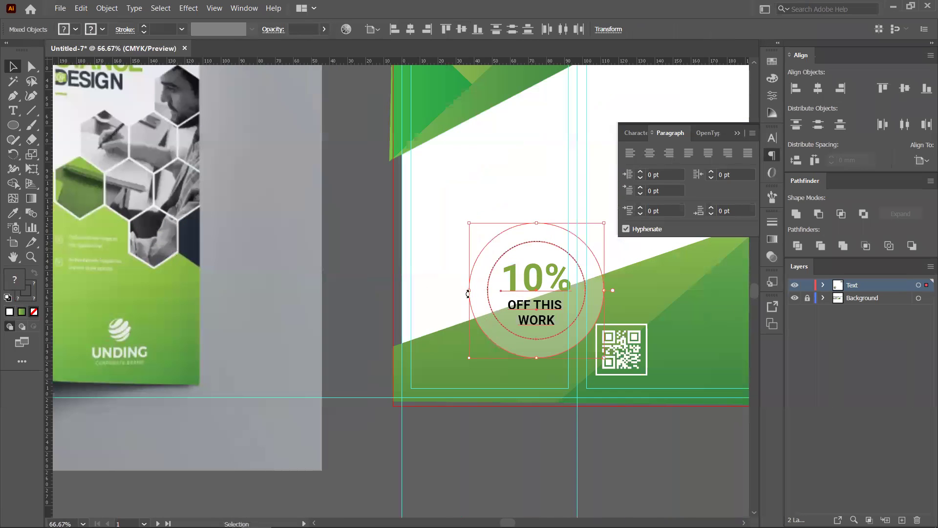
scroll(431, 297, down, 3)
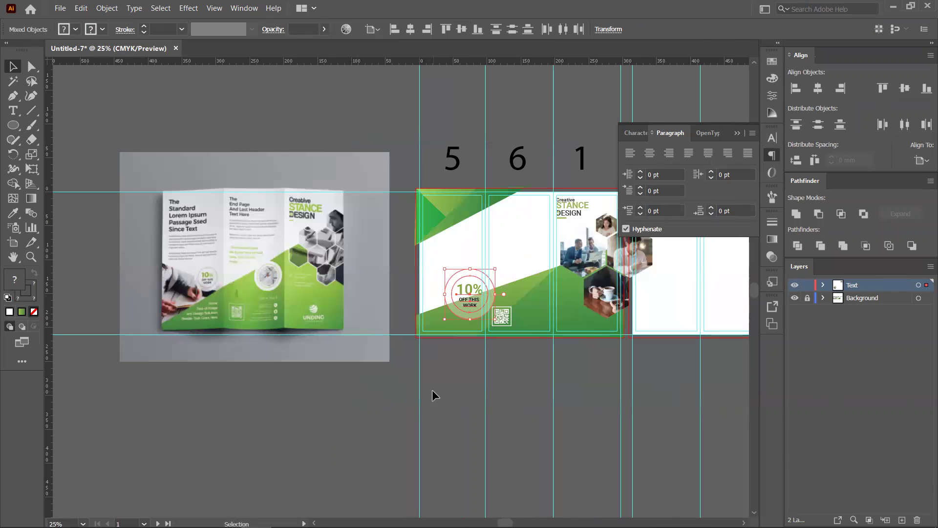
click(325, 398)
- In File Explorer, open the Office folder inside Graphics Design > for sample on drive D
click(317, 522)
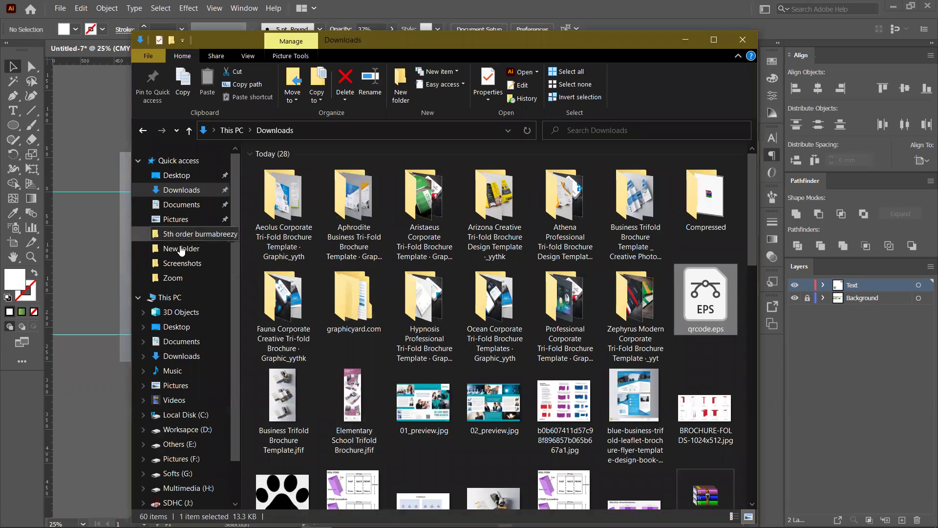
click(172, 443)
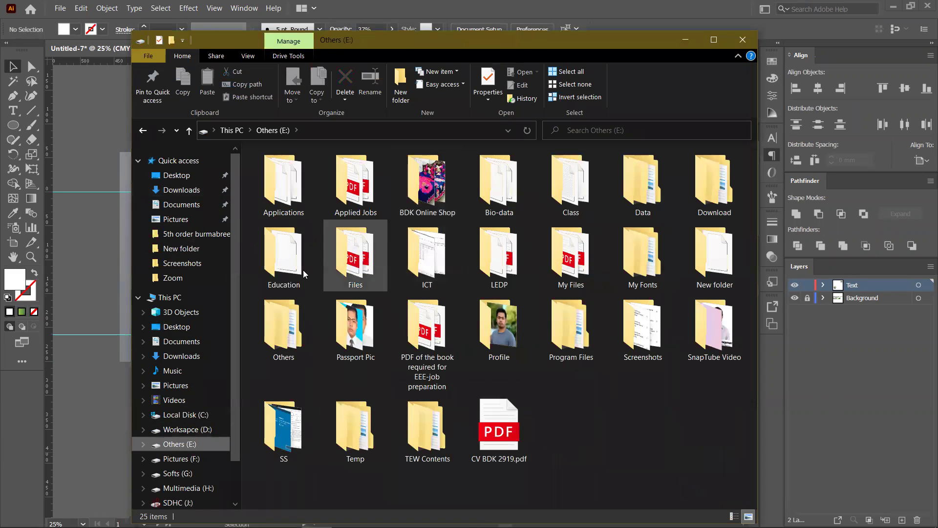
click(187, 429)
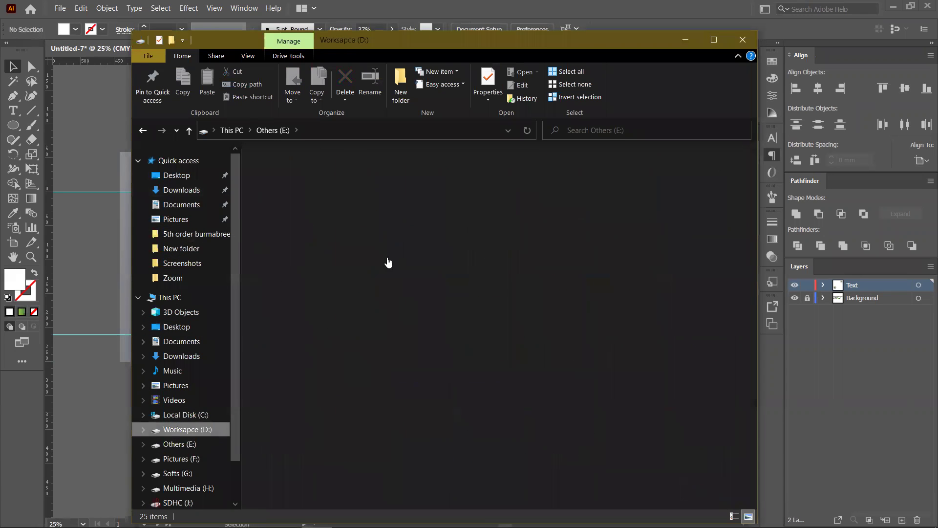
double_click(484, 187)
click(555, 182)
double_click(555, 179)
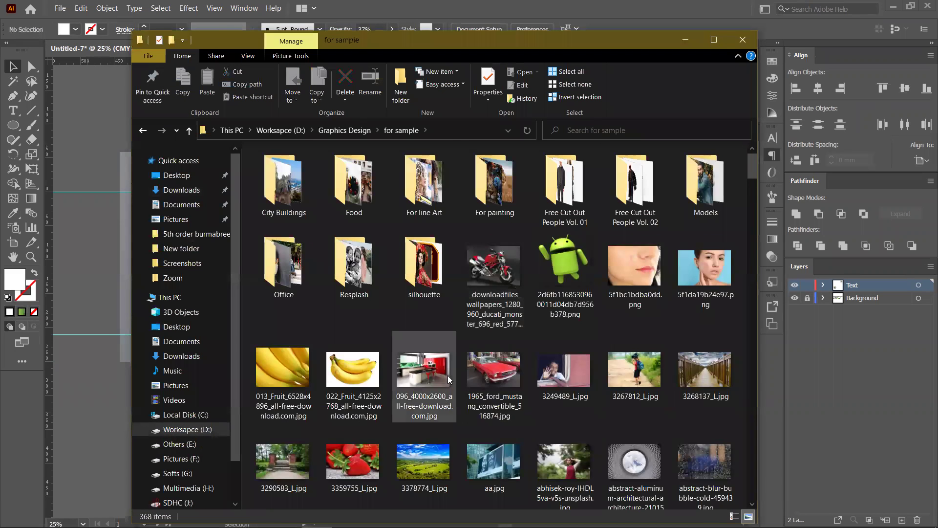
scroll(447, 374, down, 5)
scroll(440, 205, up, 5)
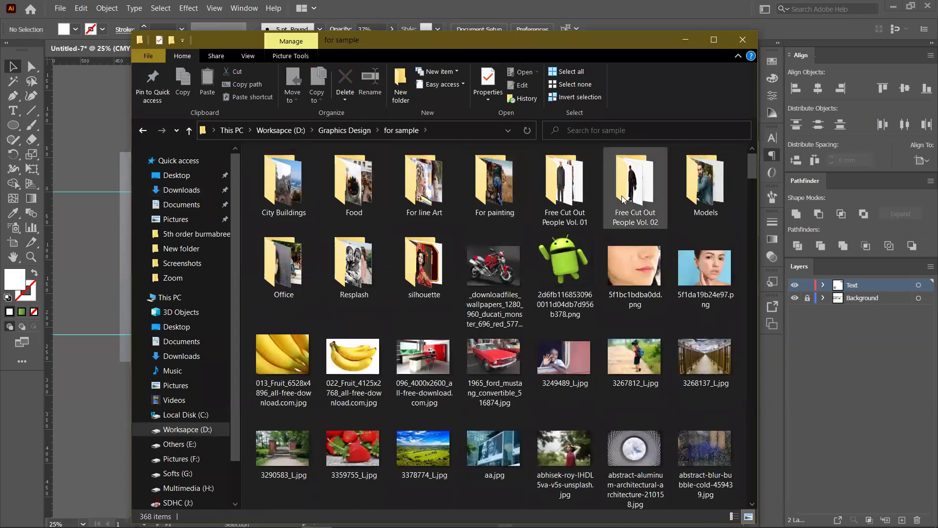
double_click(284, 267)
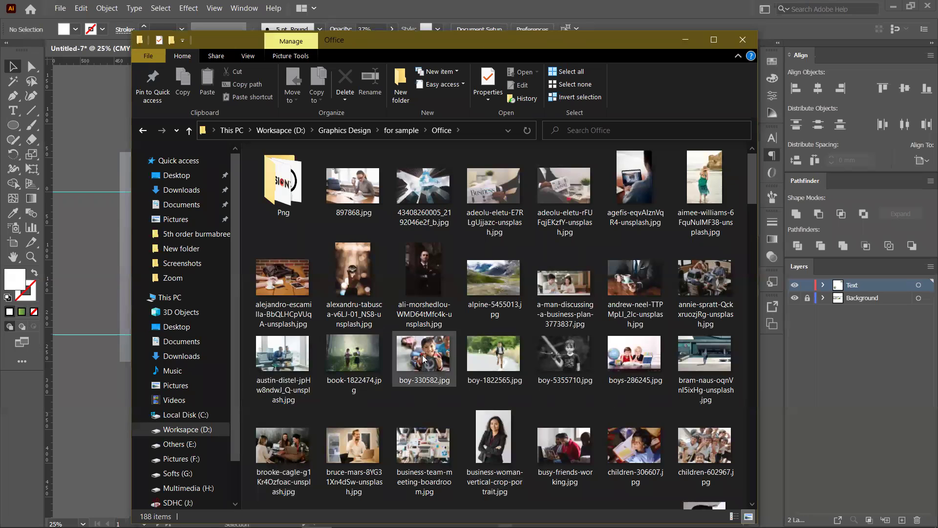
- Place the photo of a team working on laptops around a table from the Office folder into the brochure document
drag(705, 279, 117, 403)
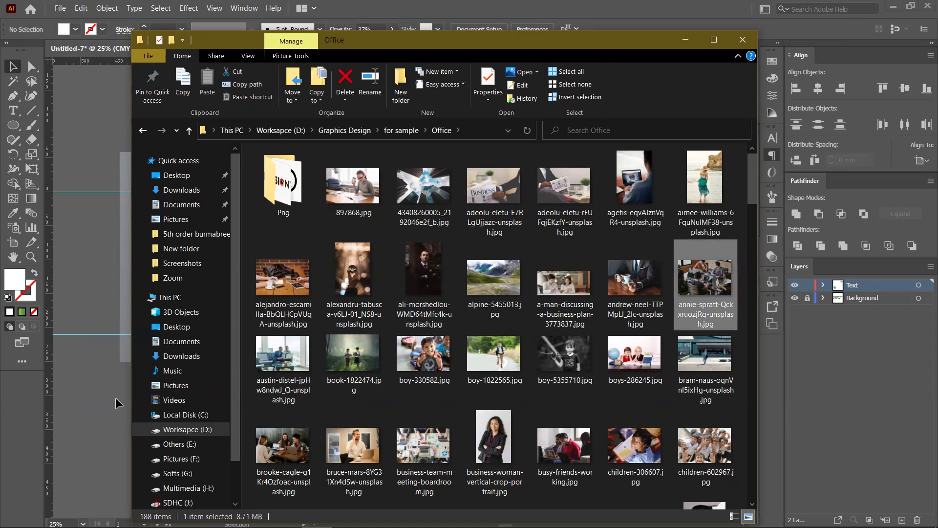
click(685, 39)
click(468, 204)
- Scale the team photo down proportionally to about 340 mm wide and position it just below panels 5, 6 and 1
scroll(352, 308, down, 5)
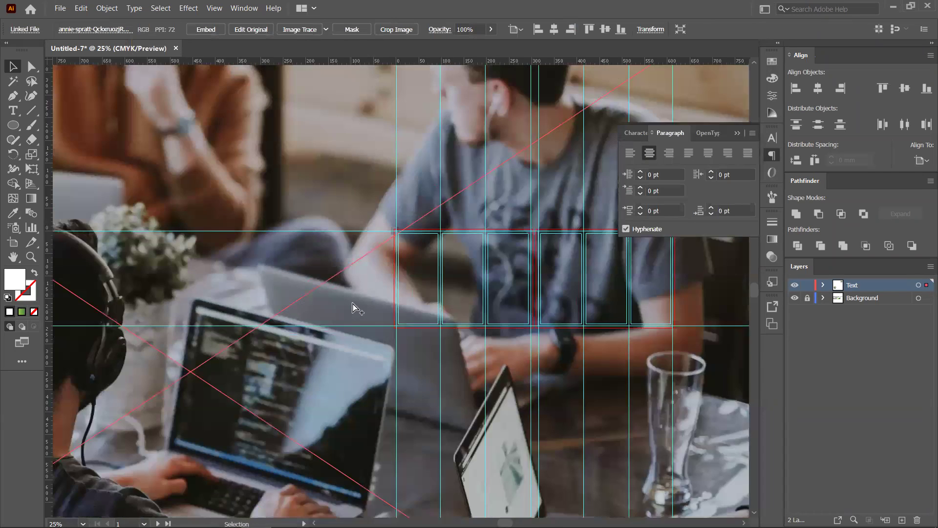
scroll(355, 300, down, 5)
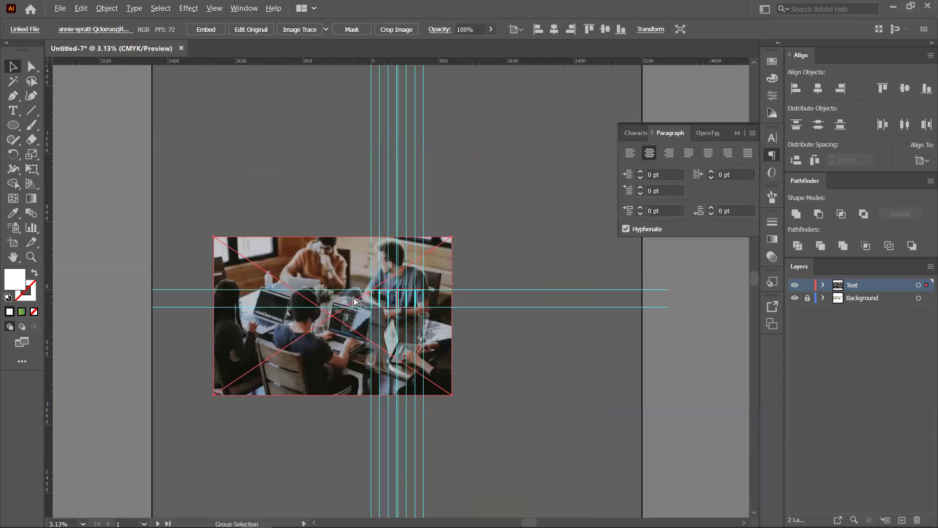
scroll(354, 300, up, 1)
drag(443, 248, 378, 311)
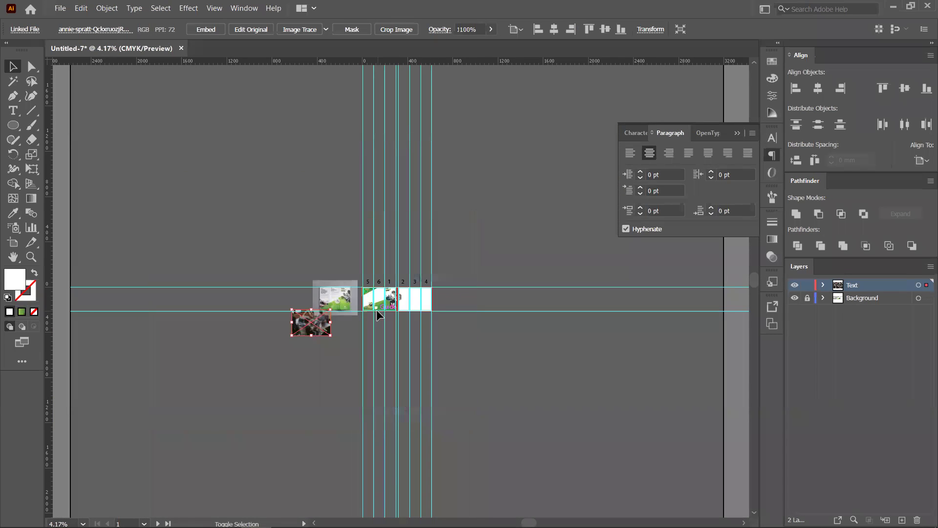
scroll(316, 332, up, 1)
scroll(316, 332, up, 2)
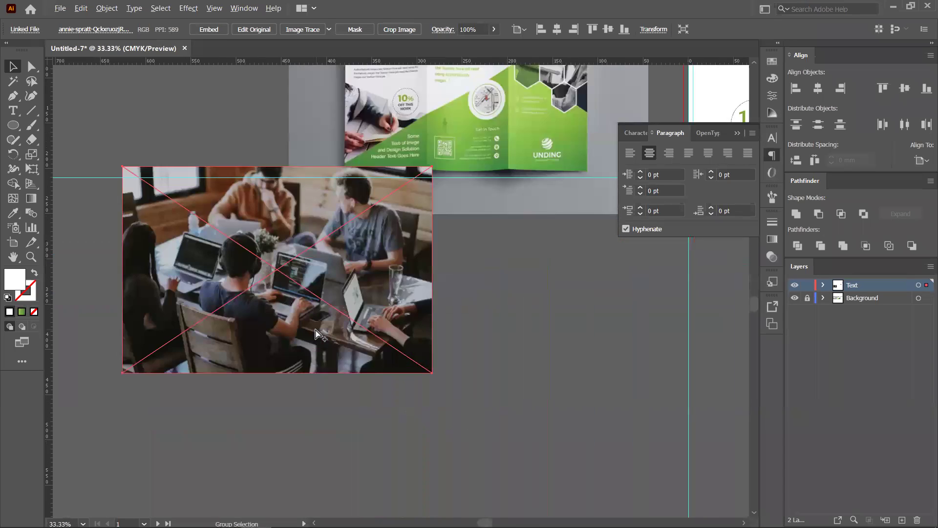
scroll(316, 332, down, 1)
drag(484, 334, 283, 373)
drag(204, 245, 557, 366)
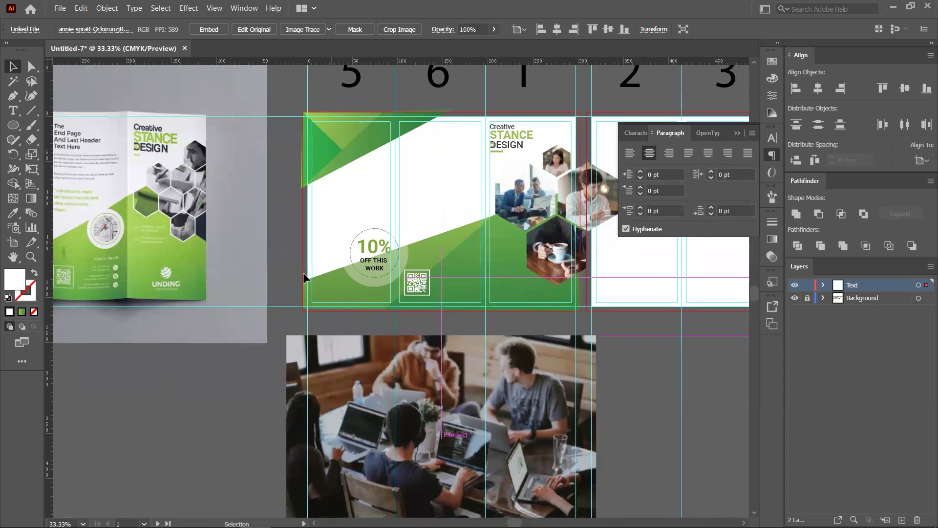
- Draw a closed white triangle on panel 5 with the Pen tool, about 112 mm tall along the outer bleed edge, with its tip beside the badge
click(13, 96)
scroll(366, 200, up, 2)
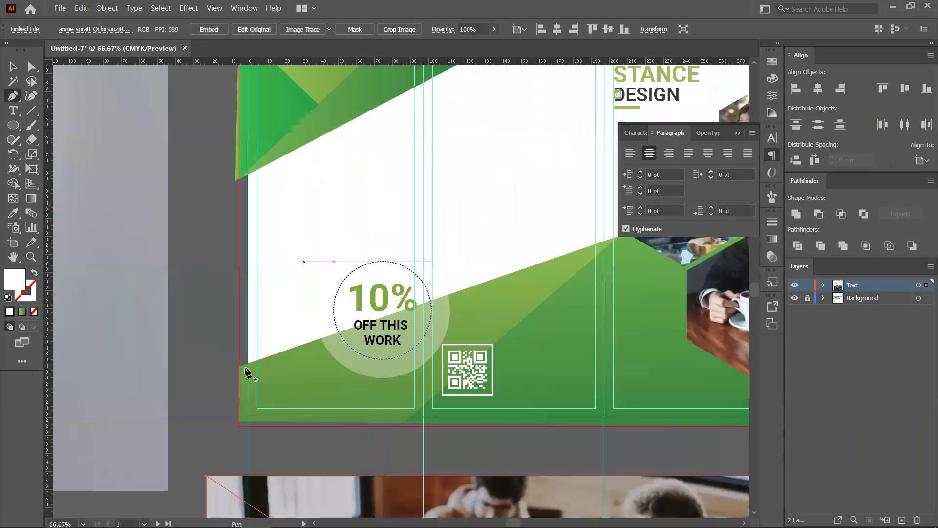
click(238, 381)
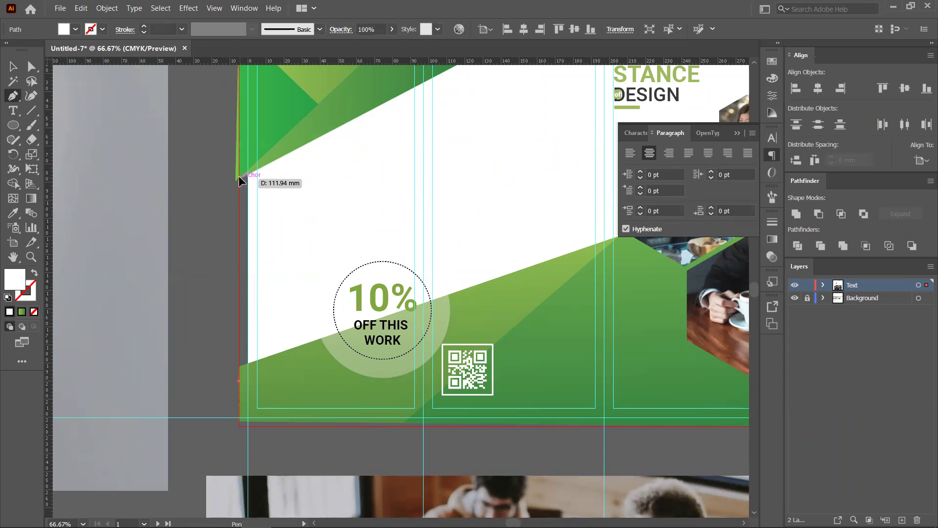
click(238, 179)
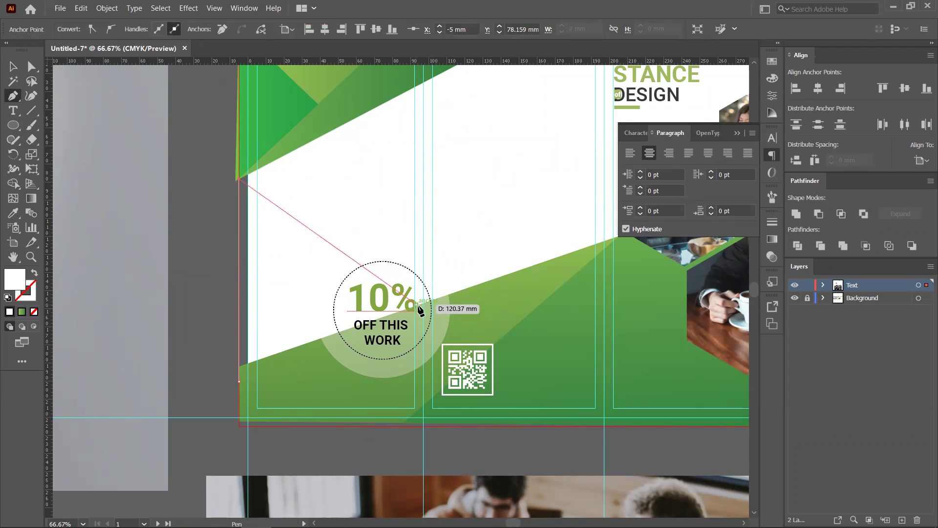
click(448, 323)
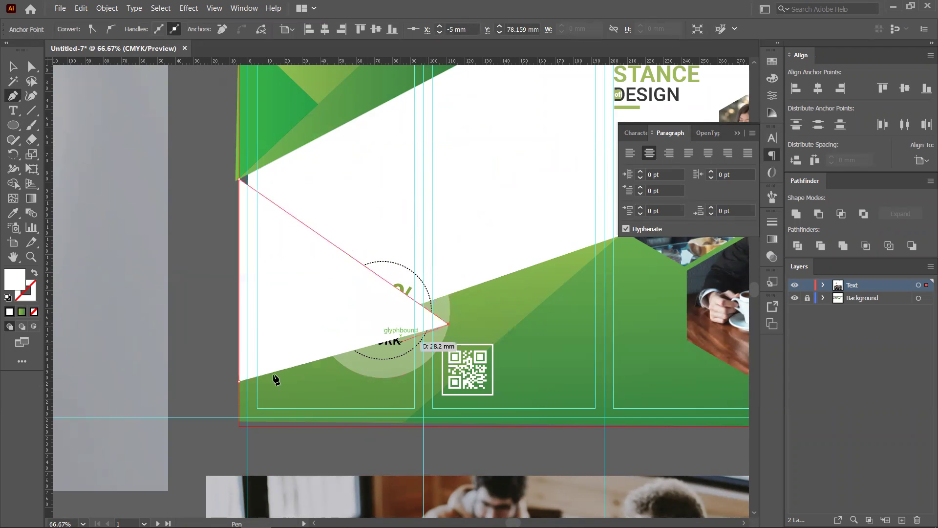
click(239, 382)
- Bring the white triangle to the front, move the team photo up so it sits partly behind it, and embed the photo
key(v)
key(ctrl+minus)
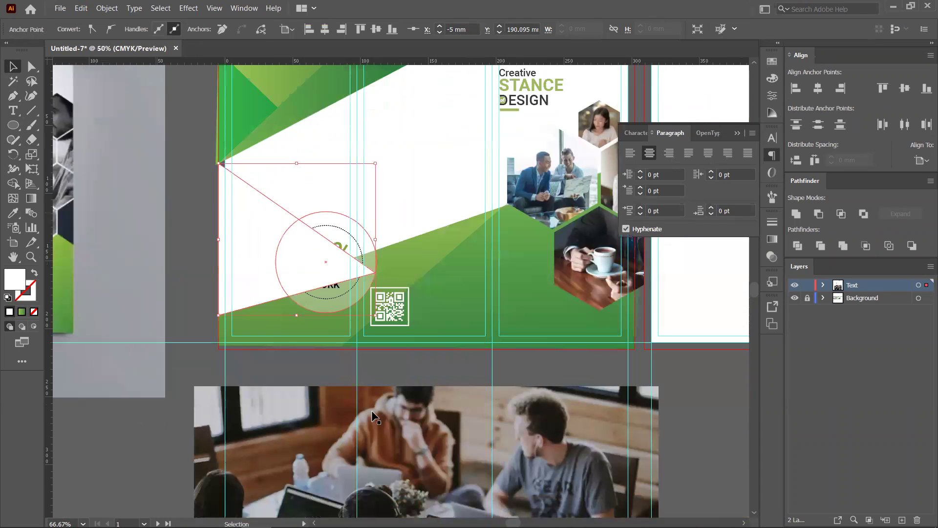
key(ctrl+shift+bracketright)
drag(277, 402, 294, 296)
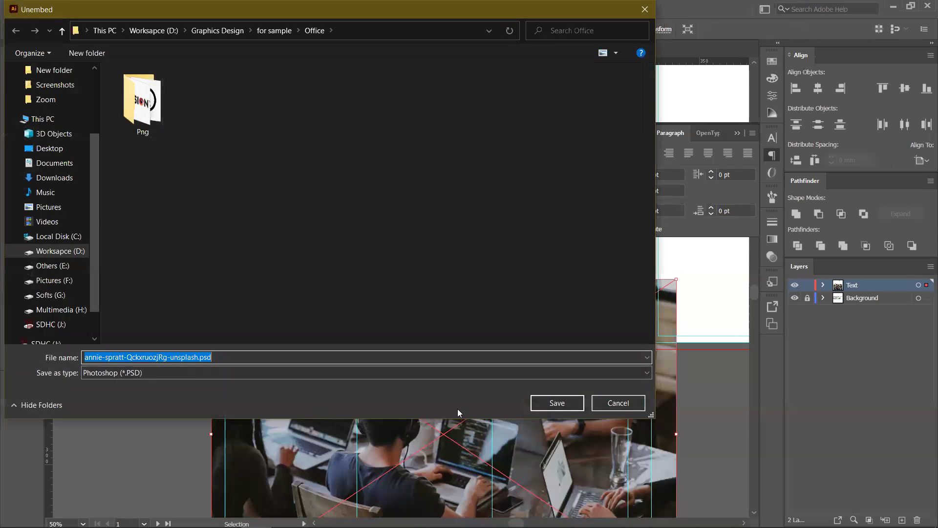
click(621, 403)
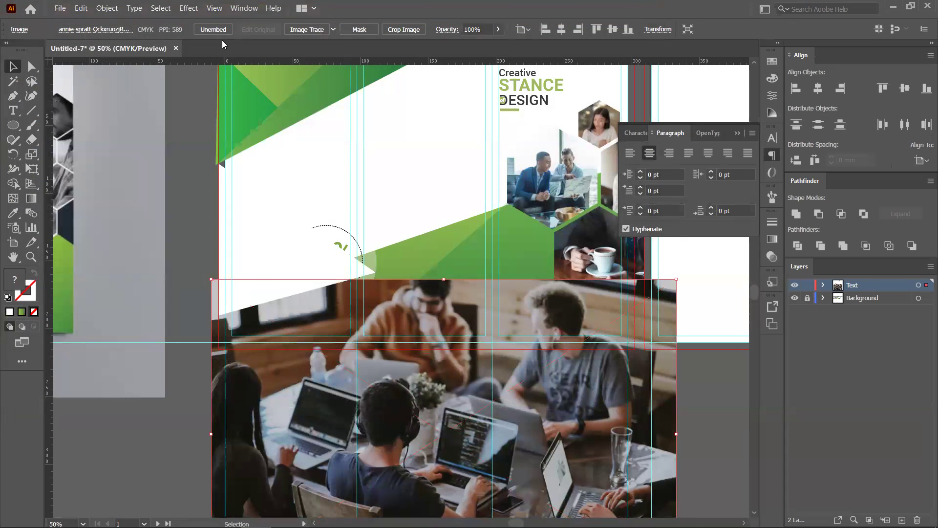
drag(334, 435, 328, 424)
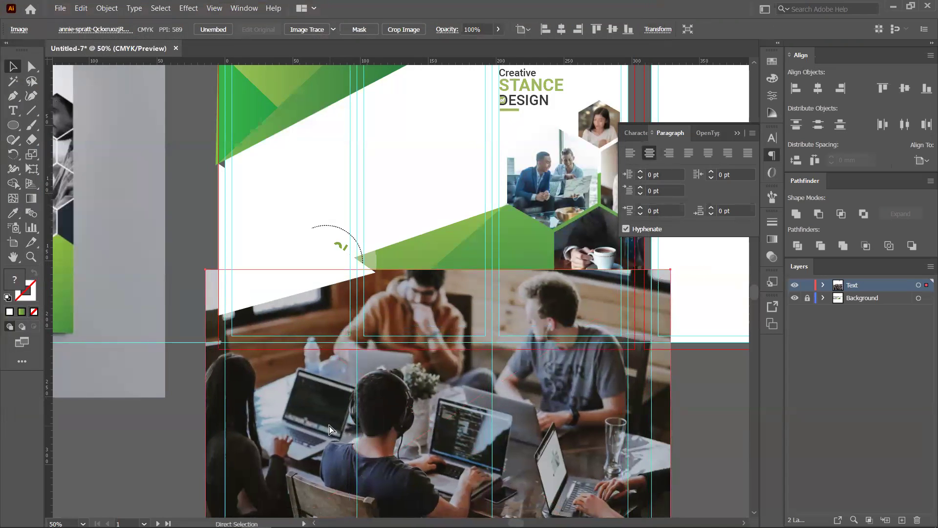
key(Delete)
click(270, 250)
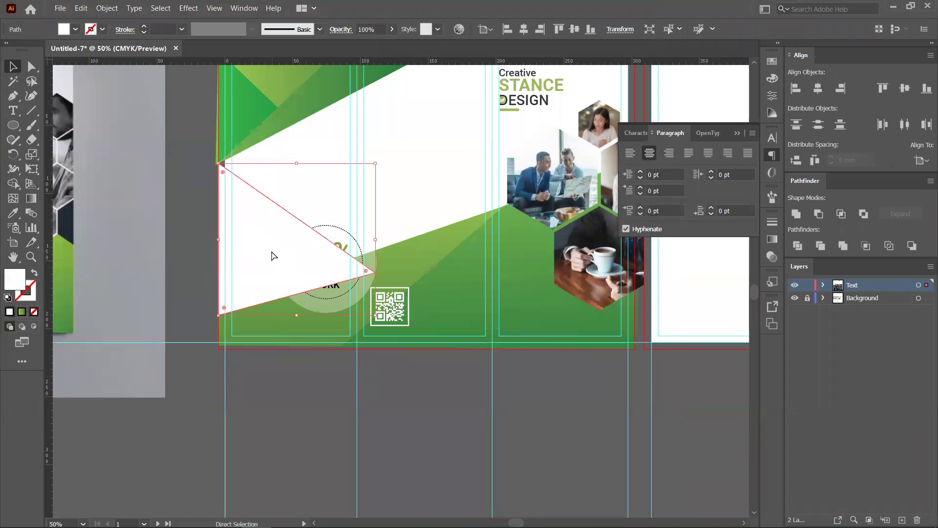
key(ctrl+z)
- Scale the team photo down proportionally to about 186 mm wide and position it so it covers the whole area of the white triangle
drag(285, 432, 170, 282)
drag(541, 117, 497, 186)
drag(311, 326, 301, 289)
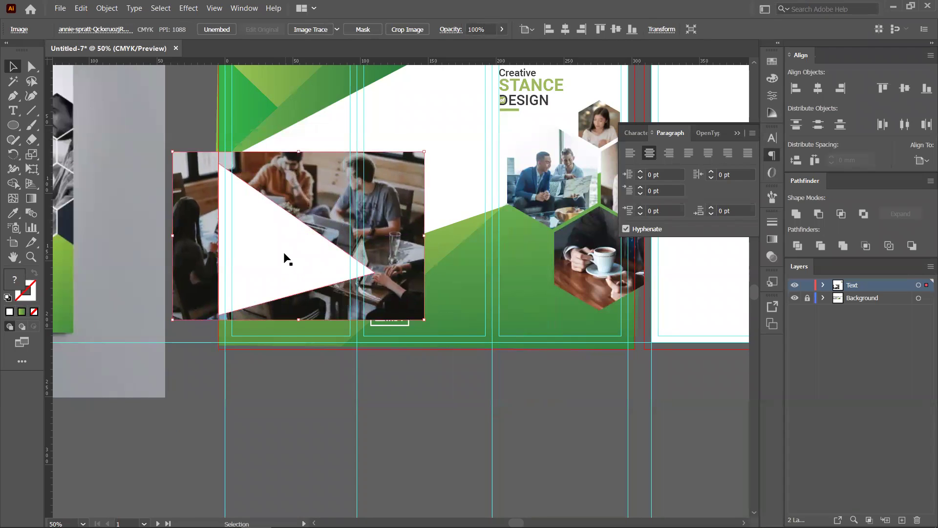
- Clip the team photo with the white triangle using a clipping mask and send it behind the 10% badge
shift+click(282, 249)
right_click(283, 253)
click(326, 342)
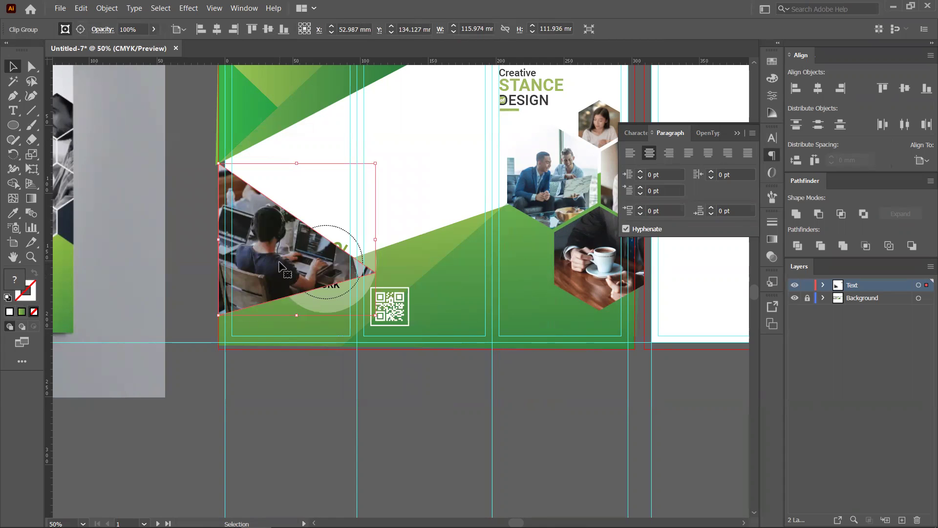
key(a)
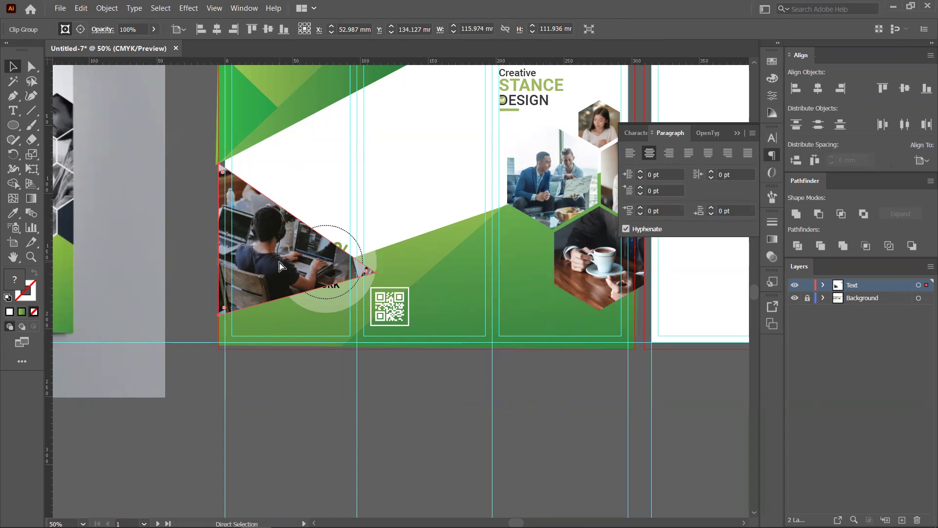
key(ctrl+shift+bracketleft)
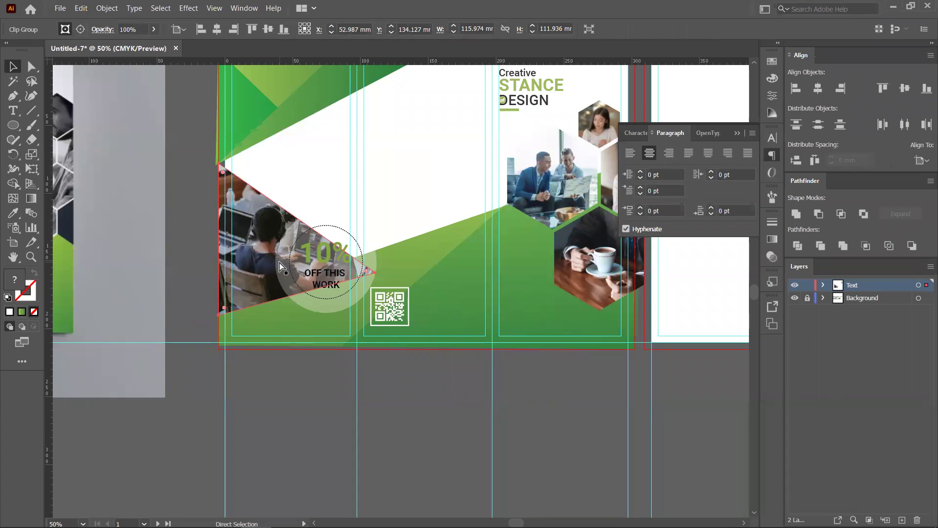
- Transfer the clipped photo to the Background layer, send it behind the green shapes, and lock that layer
key(v)
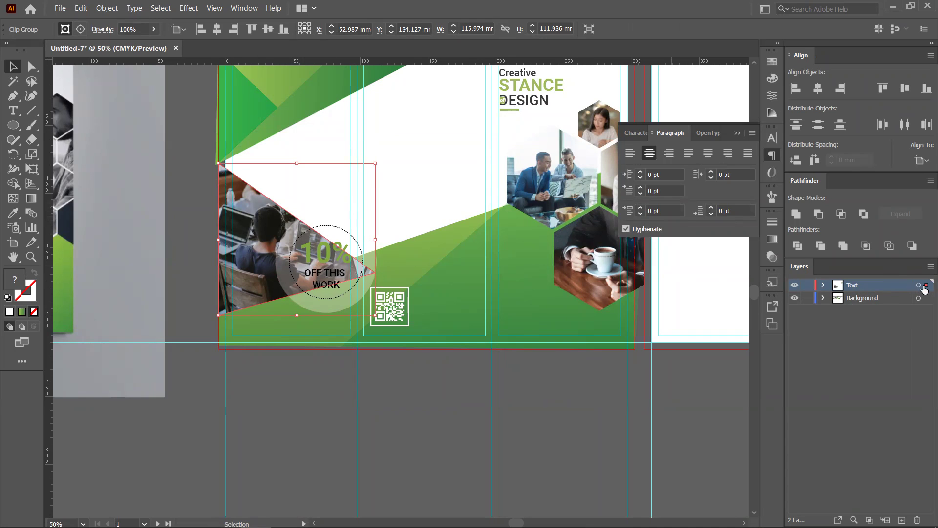
drag(925, 301, 919, 301)
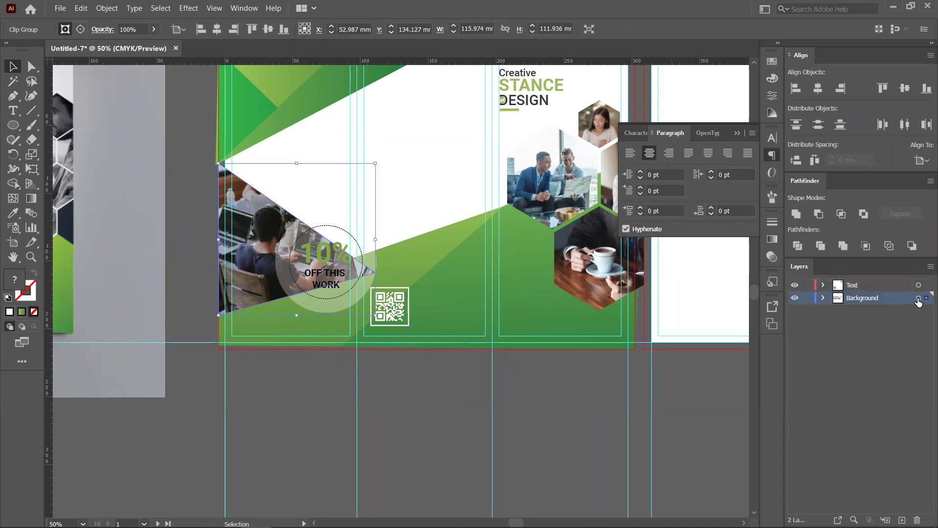
key(a)
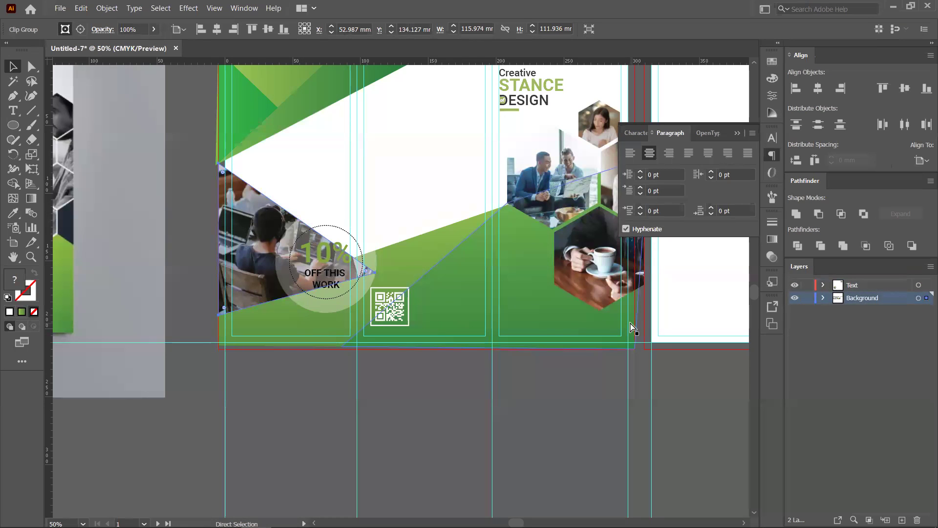
key(v)
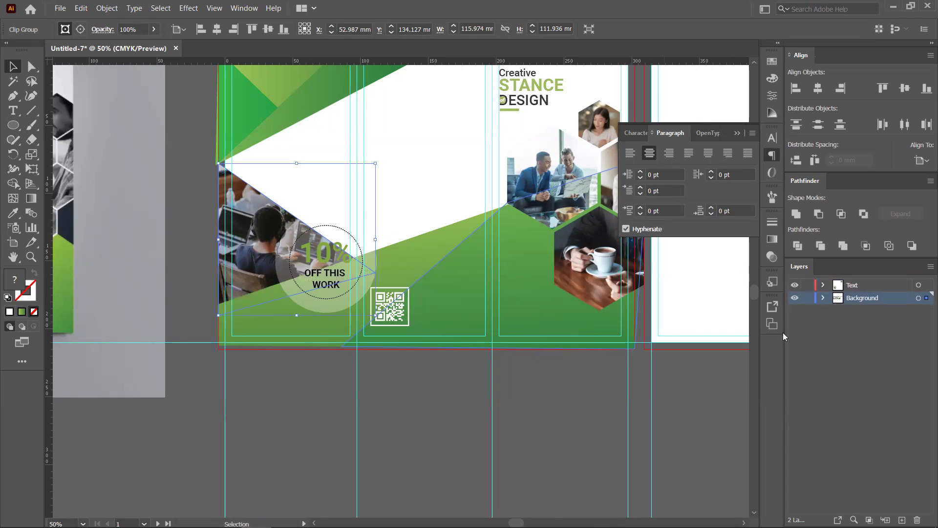
click(807, 298)
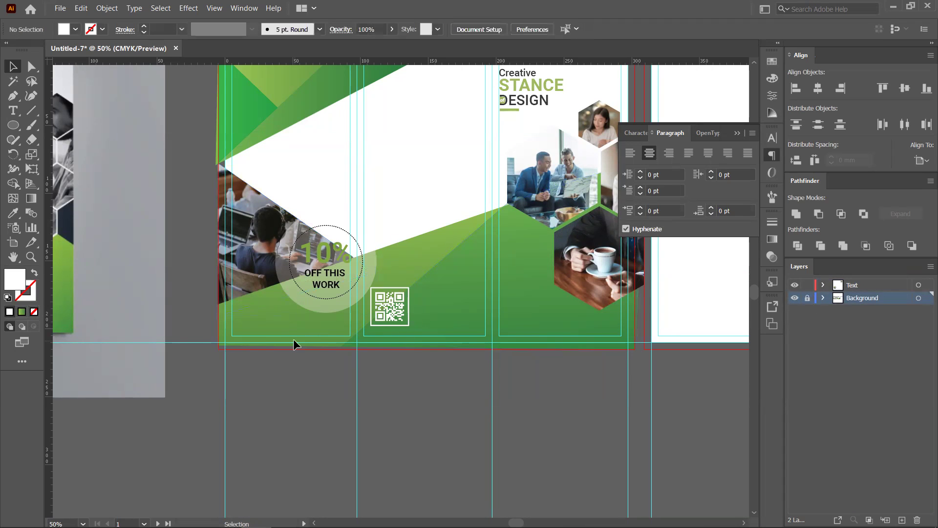
- Scale the whole 10% badge down to about 43 mm in diameter and place it over the upper slanted edge of the triangular photo
scroll(327, 289, up, 2)
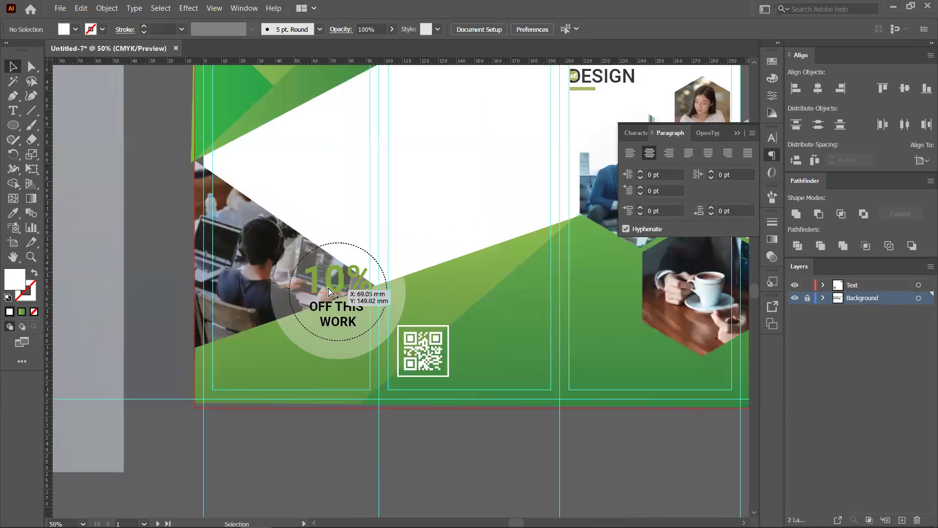
scroll(328, 290, up, 1)
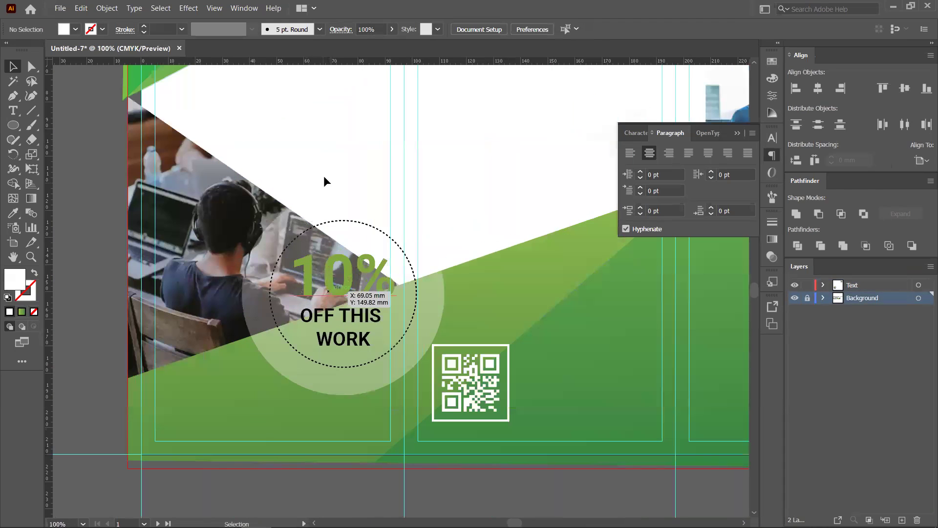
click(361, 278)
drag(373, 207, 374, 165)
drag(442, 165, 430, 192)
drag(346, 246, 330, 219)
drag(189, 149, 360, 226)
click(459, 228)
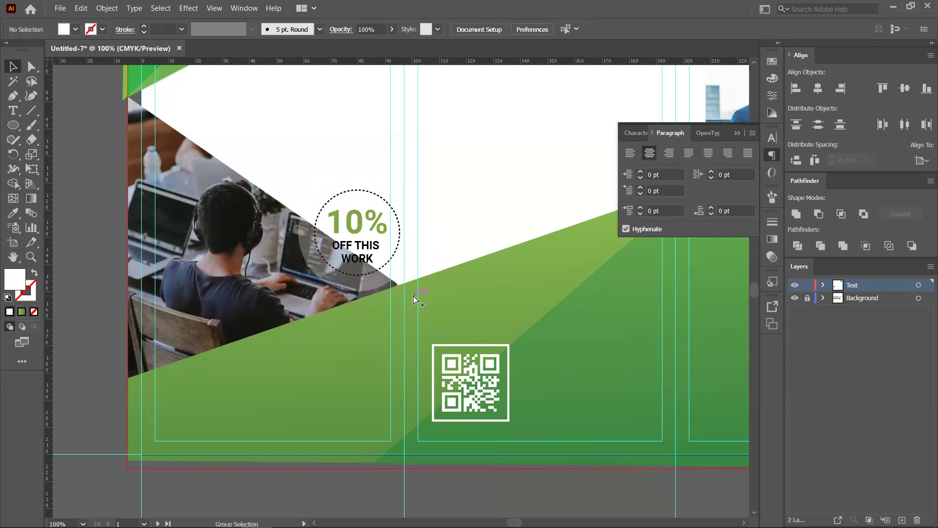
- Set the opacity of the translucent white circle behind the 10% badge to 73%
scroll(414, 299, down, 2)
drag(321, 309, 572, 326)
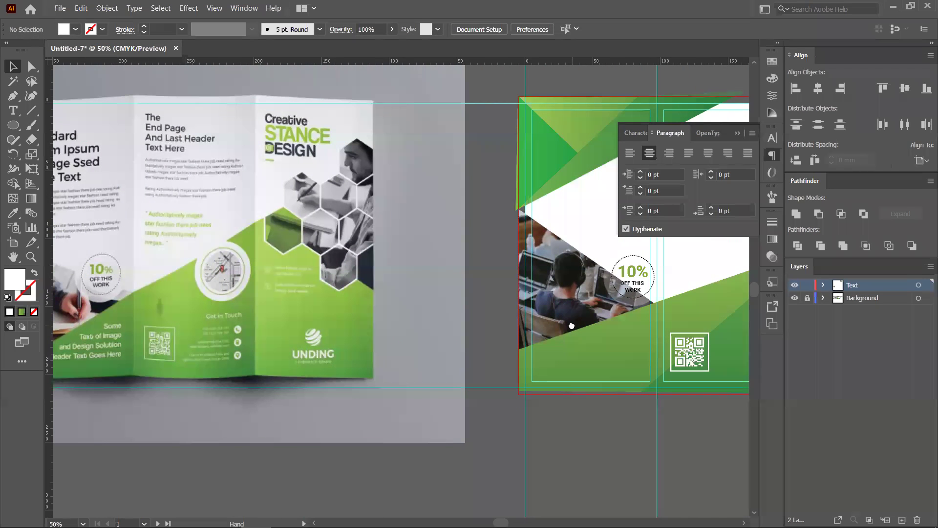
scroll(655, 319, up, 1)
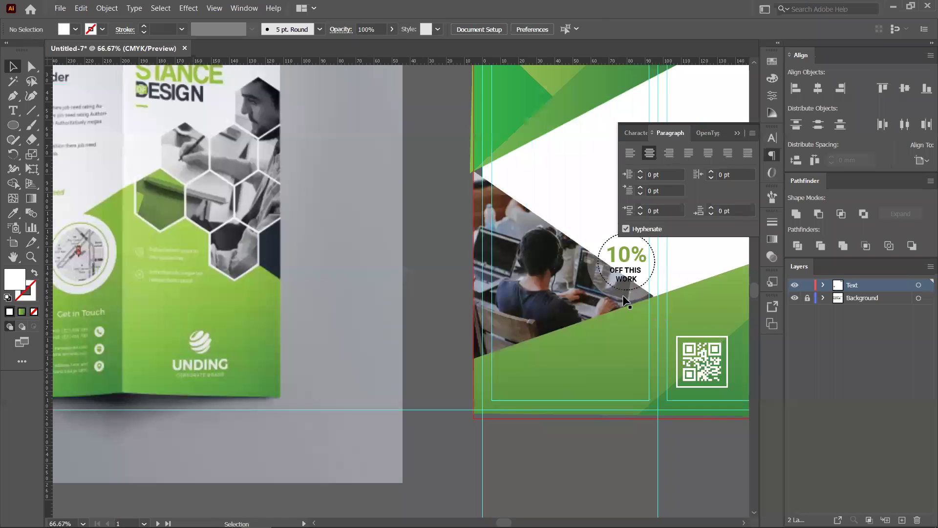
click(620, 292)
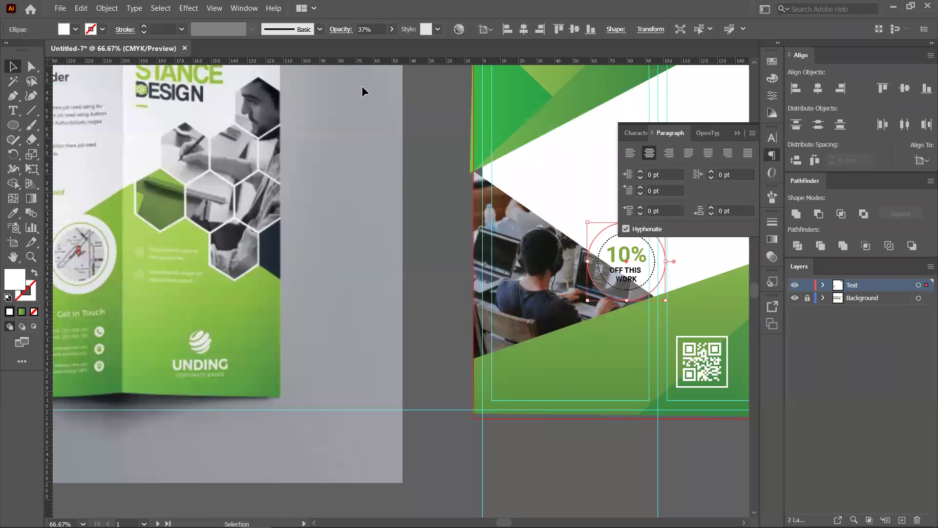
click(392, 30)
click(378, 44)
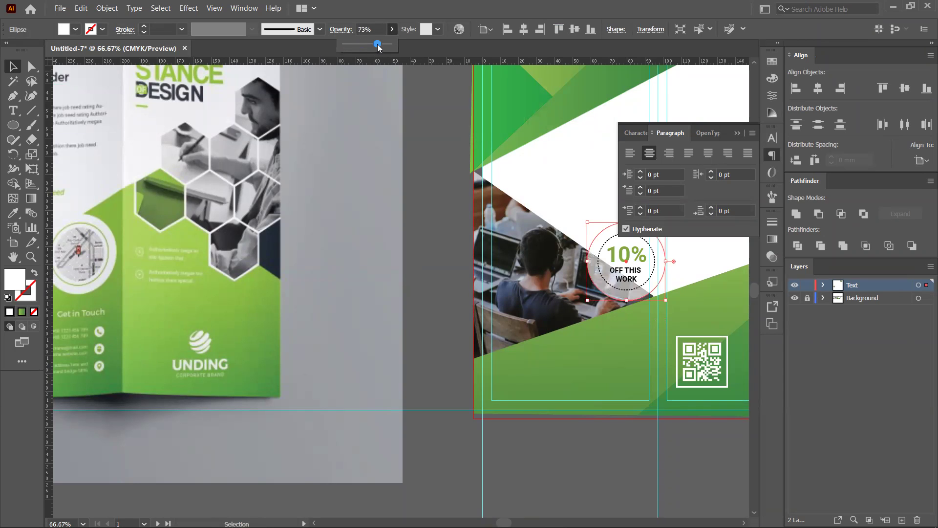
click(455, 244)
click(456, 245)
- Duplicate the 10% badge and place the copy on the green area of panel 6, above and beside the QR code
scroll(455, 245, down, 1)
key(space)
drag(267, 321, 339, 321)
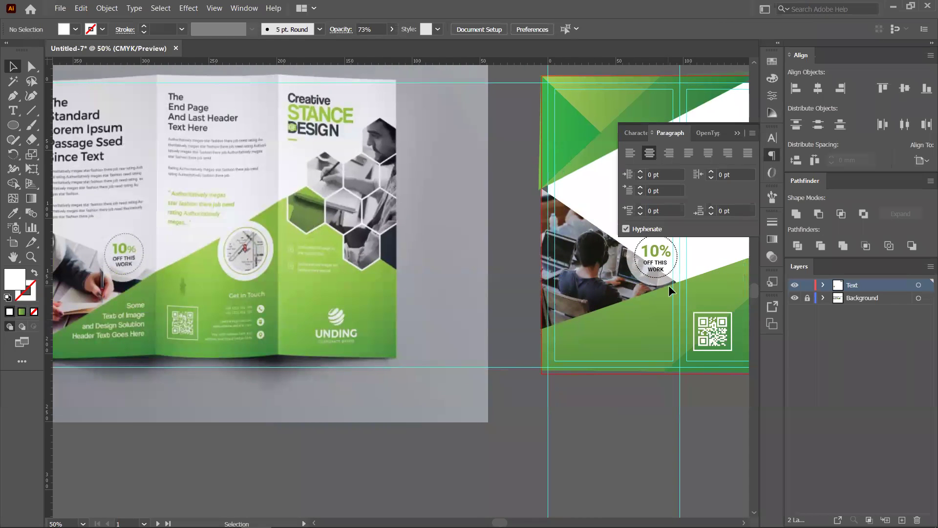
drag(248, 278, 148, 286)
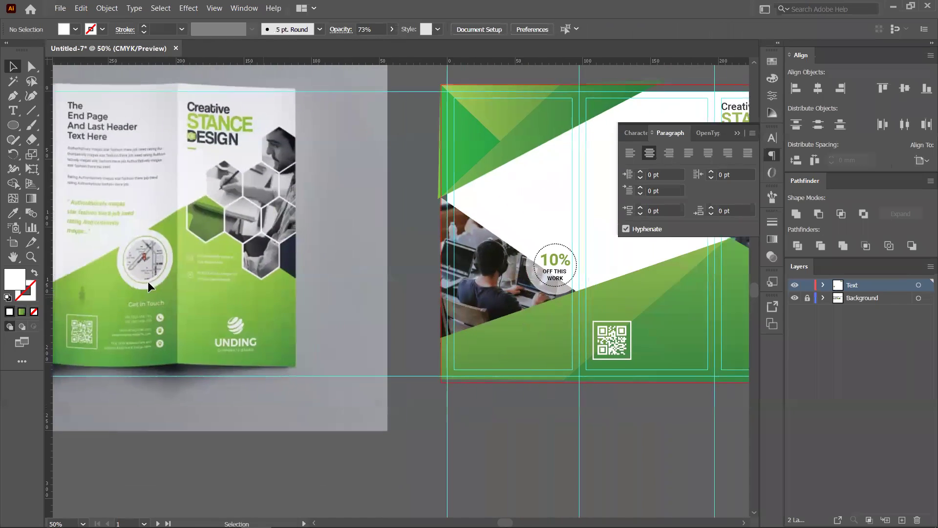
drag(623, 317, 584, 316)
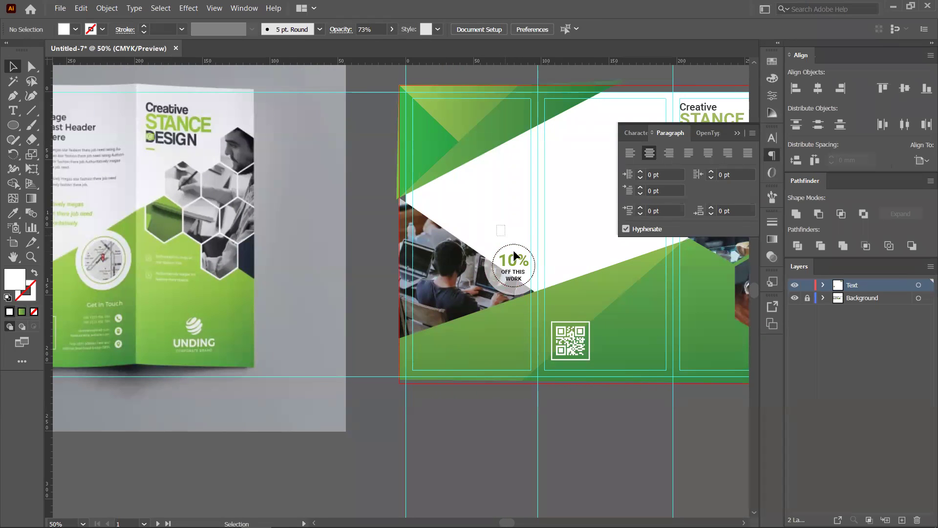
drag(512, 284, 650, 296)
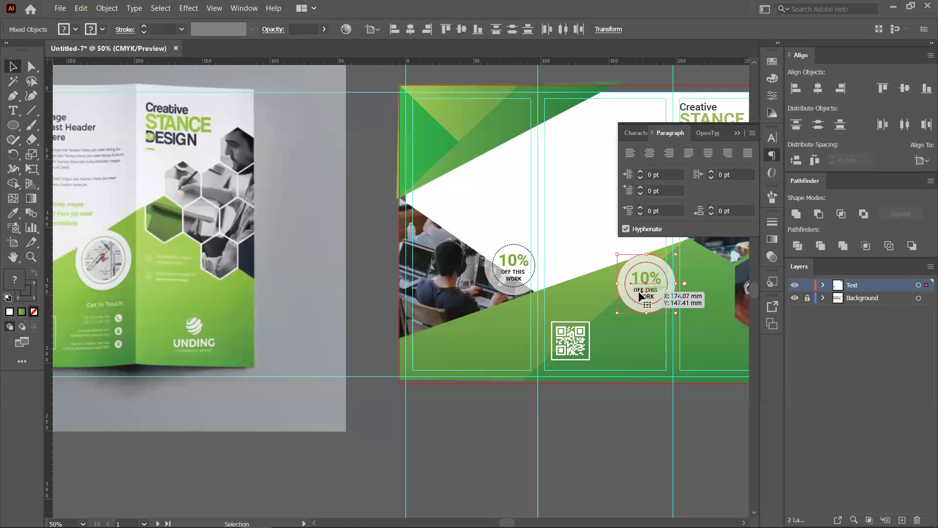
scroll(651, 297, up, 3)
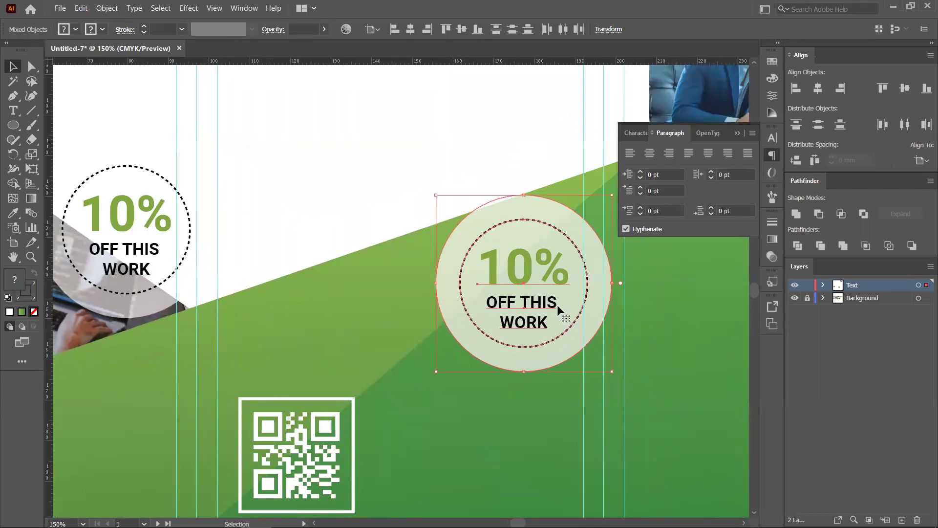
mouse_move(558, 347)
mouse_down()
mouse_move(535, 351)
mouse_move(546, 350)
mouse_up()
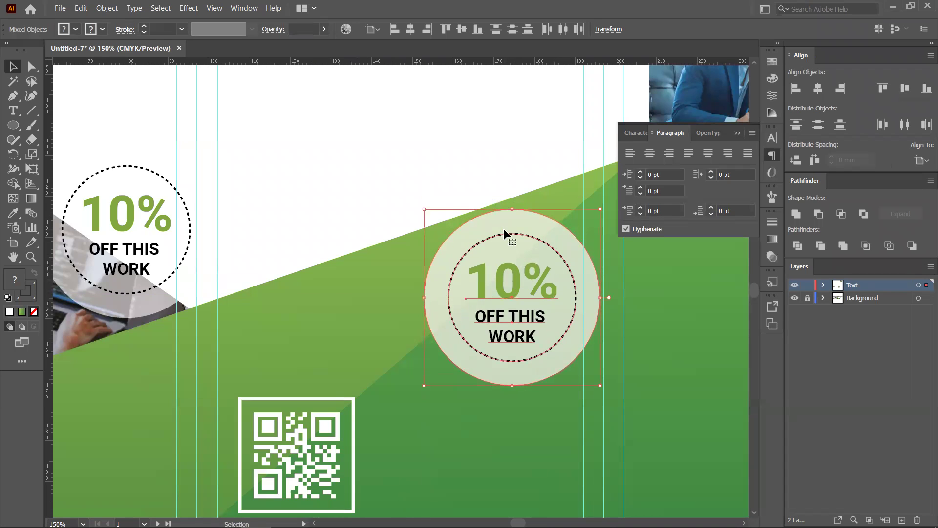
scroll(504, 228, down, 4)
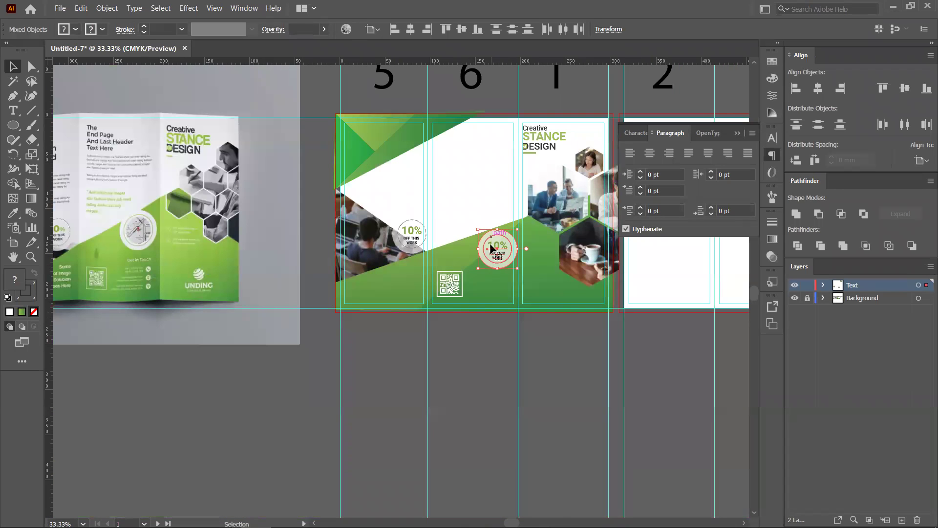
drag(509, 262, 511, 299)
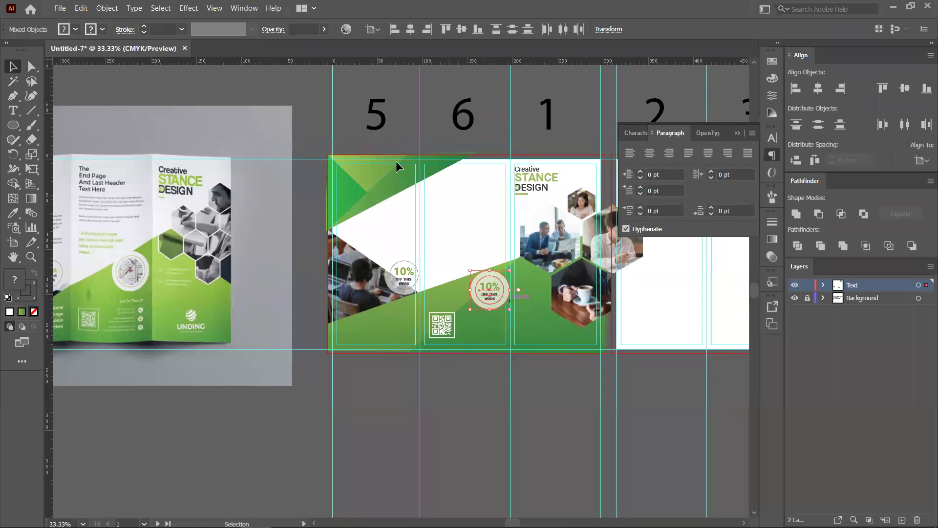
- Set the opacity of the white circle in panel 6's badge copy to 100%
click(506, 285)
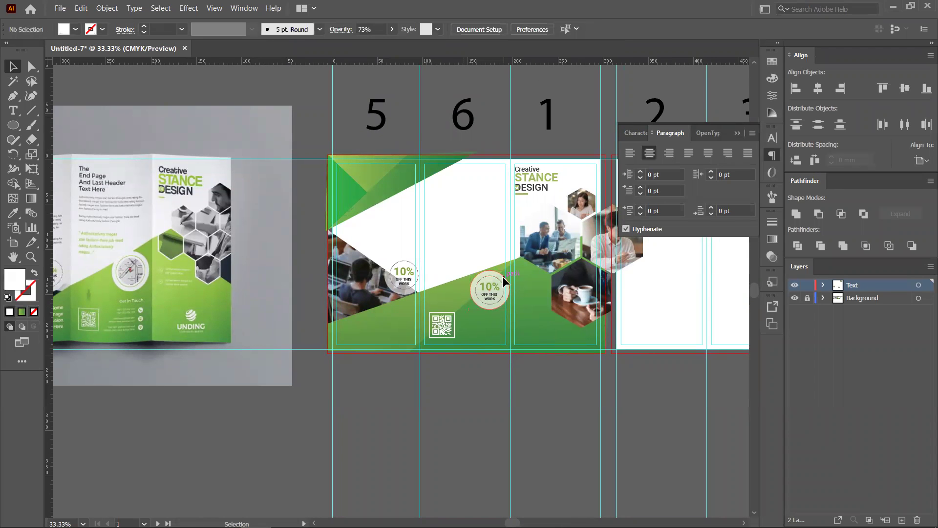
click(391, 30)
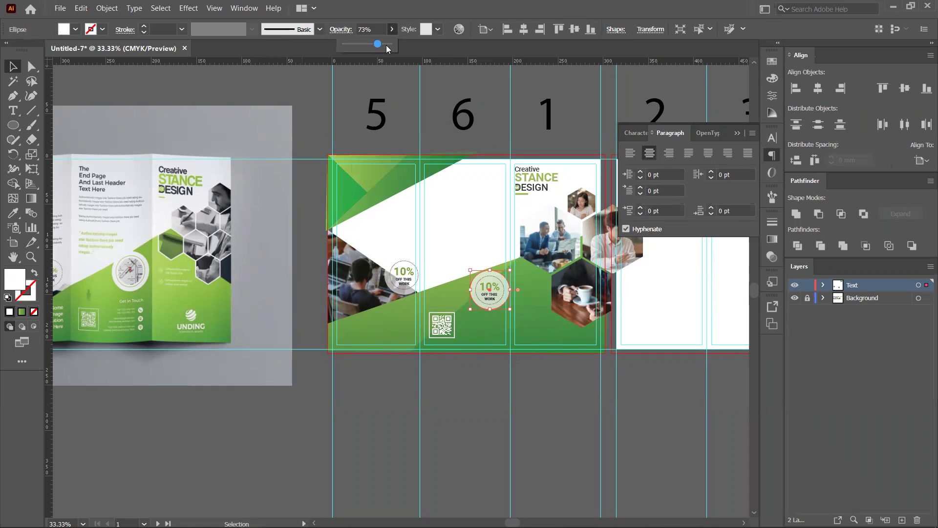
drag(383, 43, 394, 44)
click(450, 397)
- Add a text frame beside the reference's middle panel heading reading "The End Page And Last Header Text Here" on four lines
drag(455, 255, 485, 331)
scroll(146, 269, up, 3)
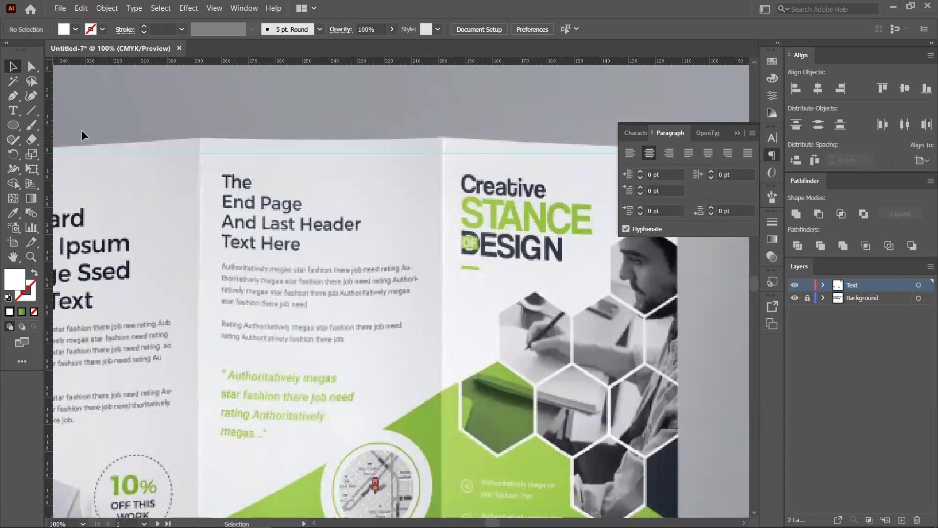
click(18, 113)
drag(342, 176, 388, 211)
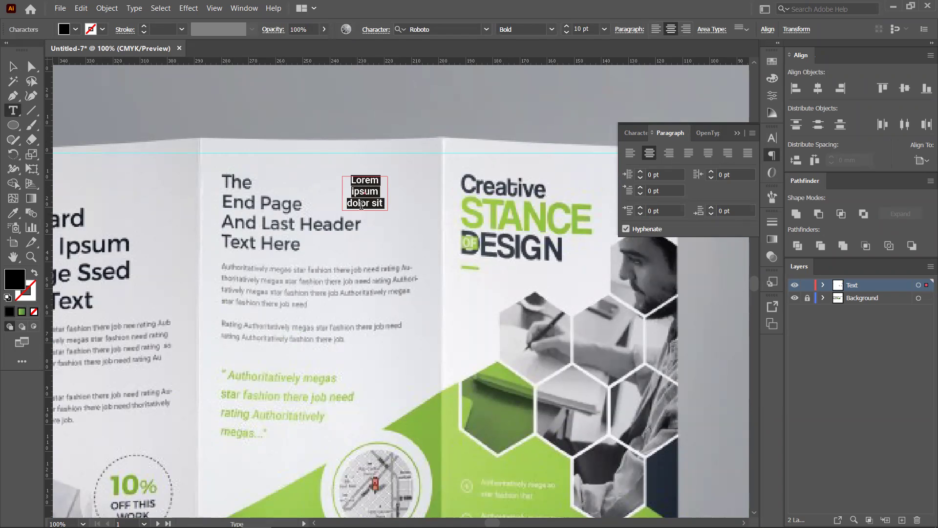
text(The)
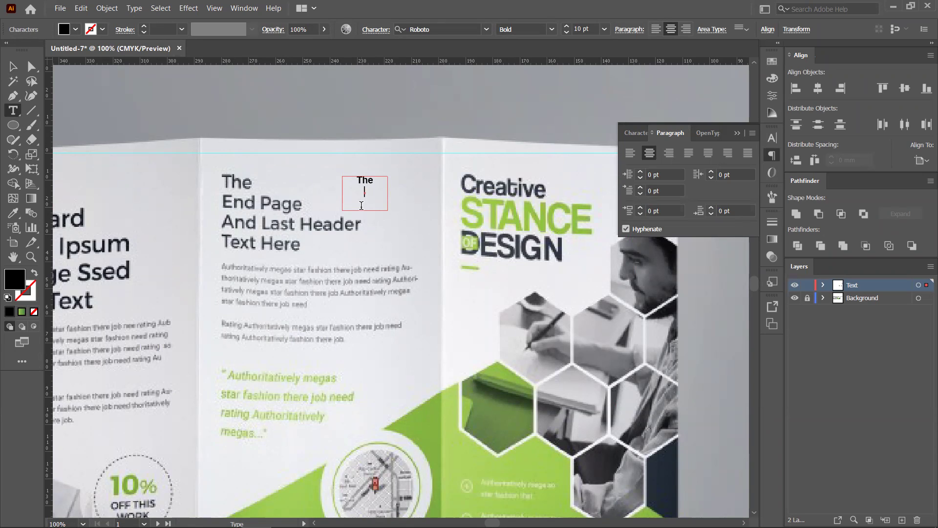
text(nd Page And Last)
key(Escape)
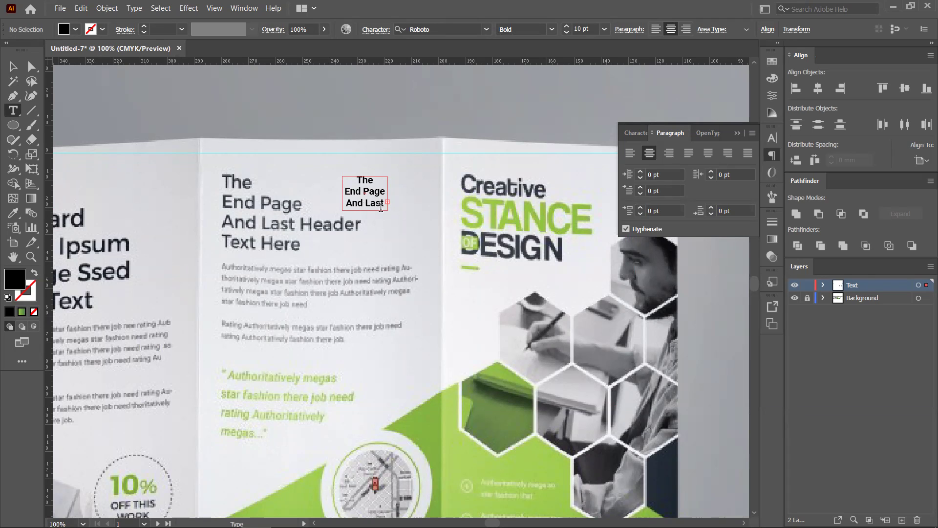
- Enlarge the heading's text frame to about 37 by 21 mm so all four lines fit, and left-align the text
click(13, 66)
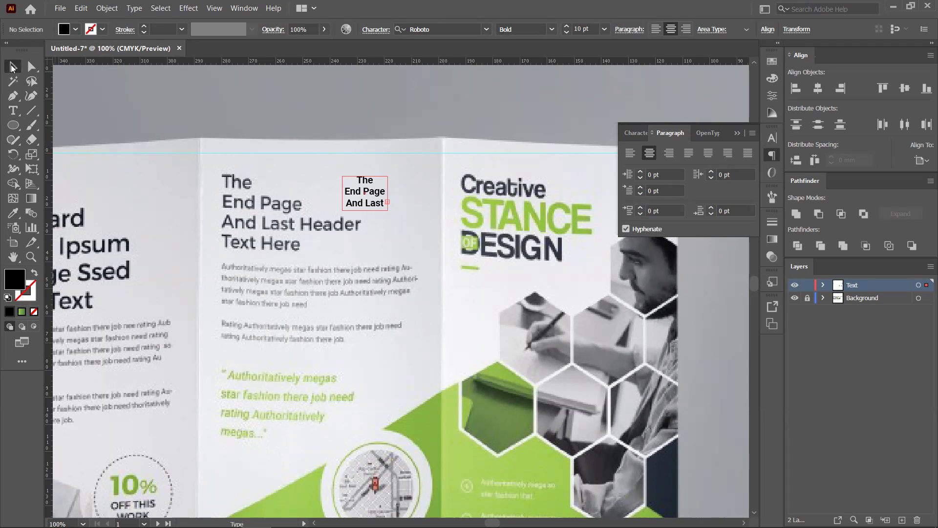
drag(389, 202, 442, 232)
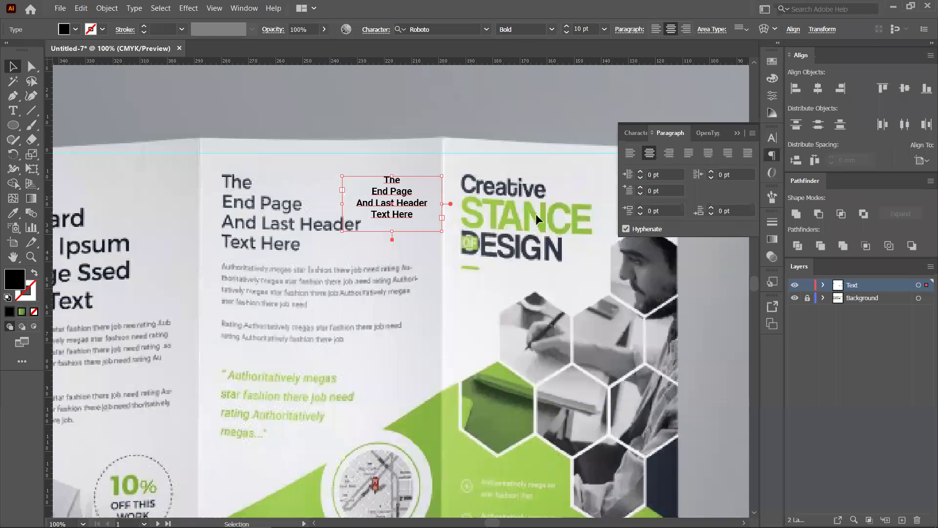
click(629, 153)
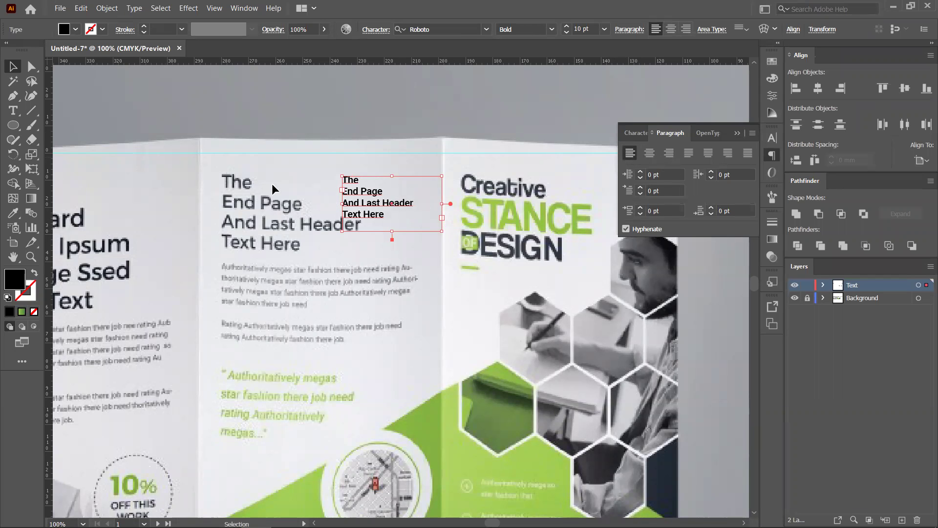
- Copy all of the heading's text and remove its text frame from the reference's middle panel
double_click(383, 216)
key(ctrl+a)
key(ctrl+c)
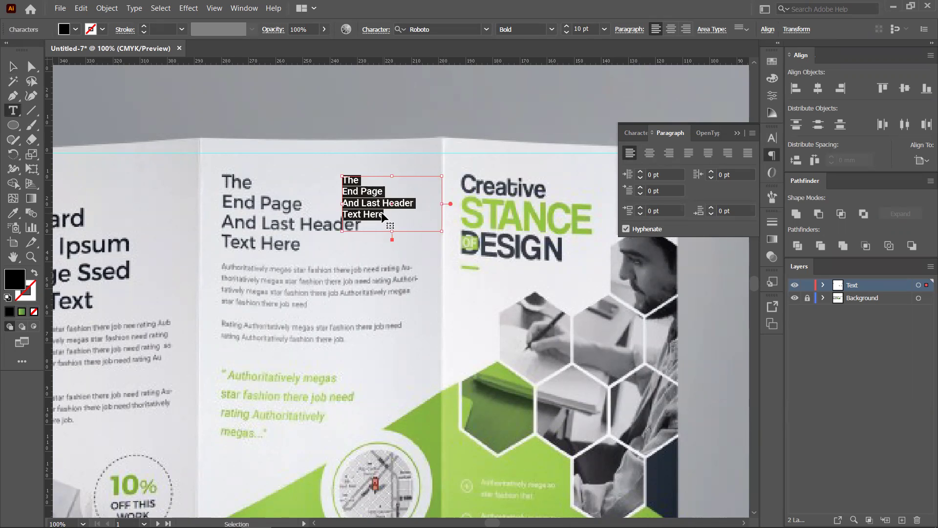
key(Escape)
click(13, 66)
click(352, 119)
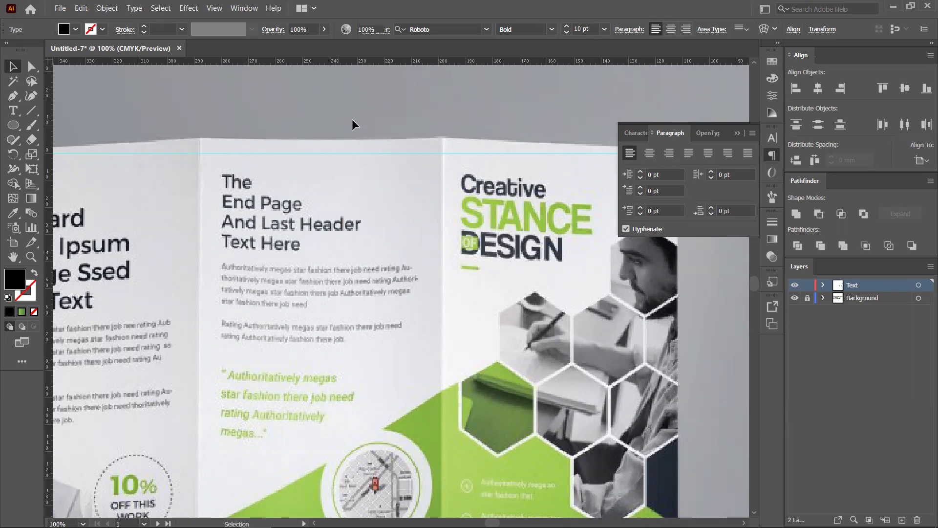
- Paste the copied heading as point text beside the reference's middle panel heading and scale it to about 19.4 pt
click(420, 224)
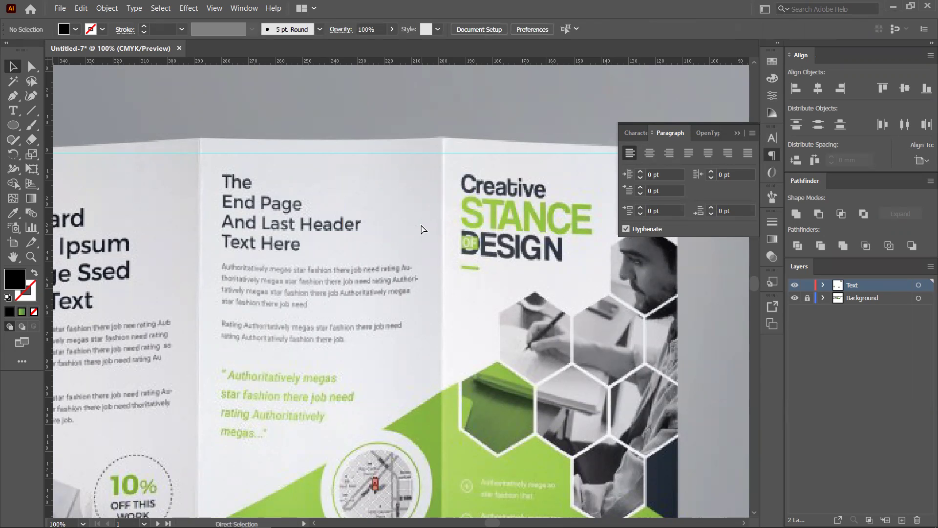
key(ctrl+v)
drag(393, 289, 448, 259)
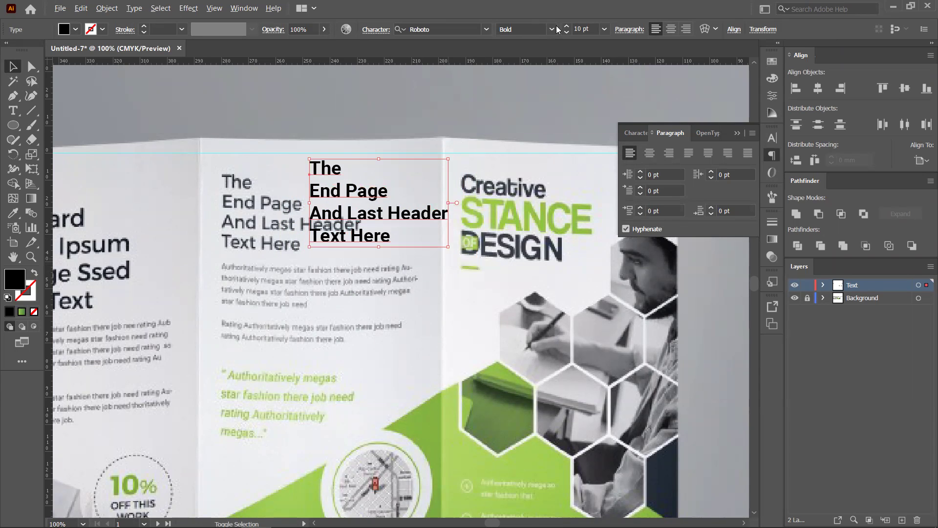
- Set the heading's font style to Roboto Medium and fill it with a dark gray swatch
click(553, 28)
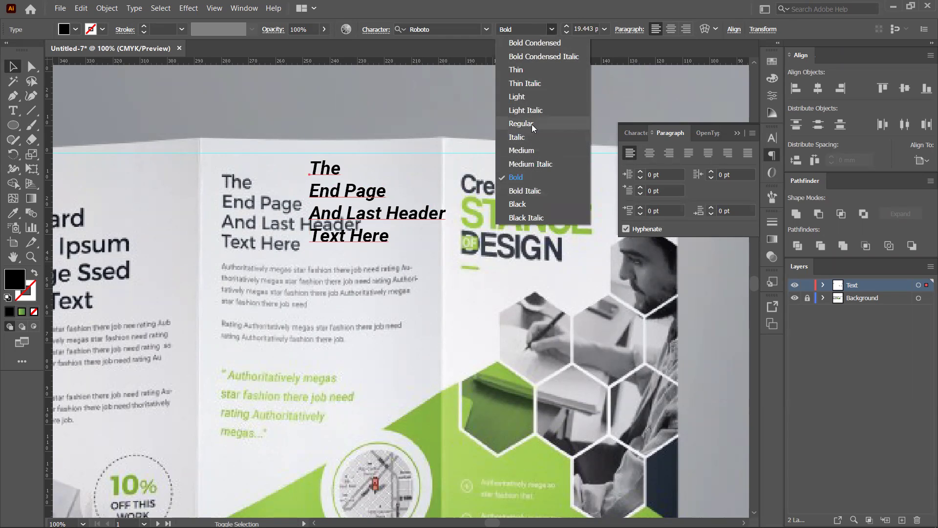
click(532, 151)
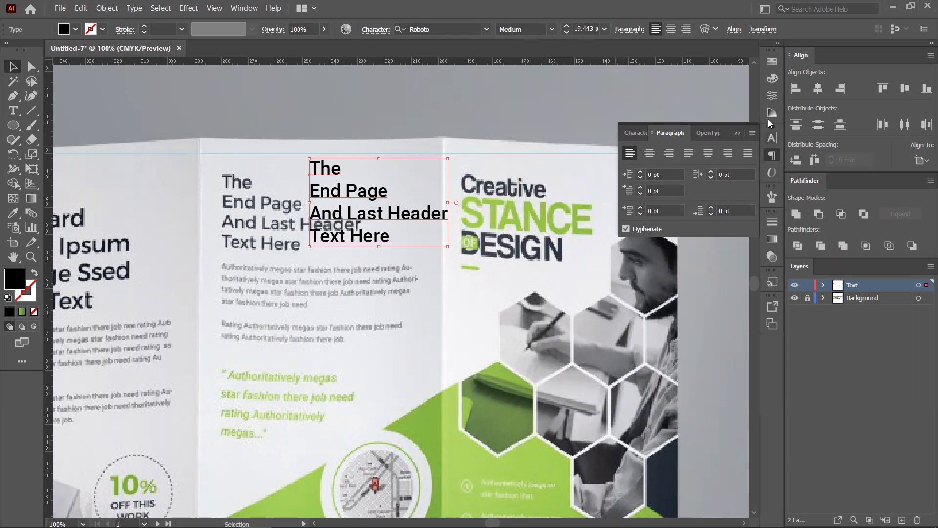
click(772, 61)
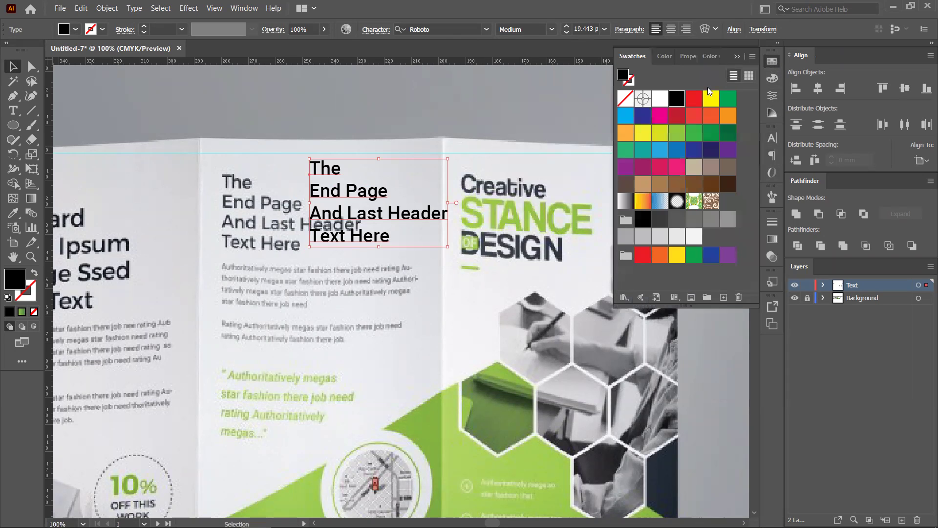
click(650, 220)
- Move the heading from the reference image to the upper part of panel 6, starting at its inner margin
scroll(431, 206, down, 1)
drag(469, 244, 235, 189)
scroll(235, 190, down, 3)
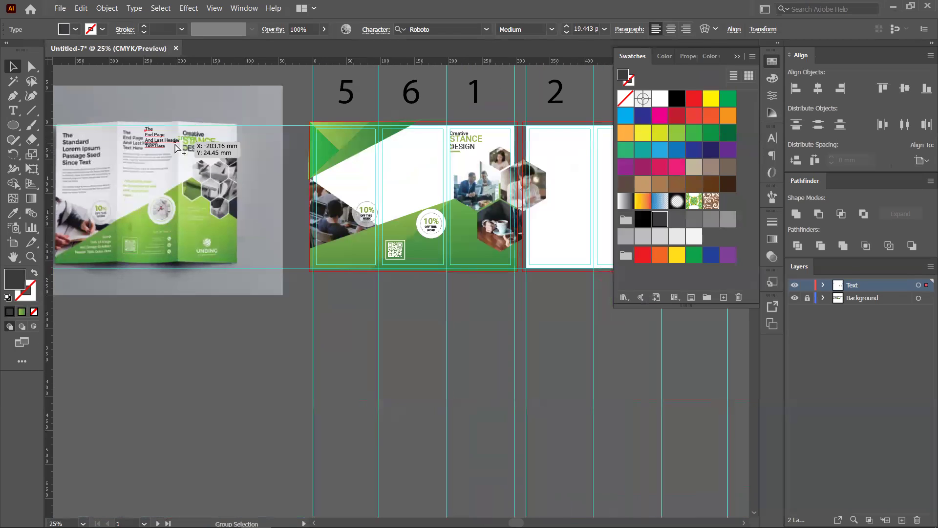
drag(160, 141, 352, 177)
scroll(430, 158, up, 3)
scroll(430, 157, down, 2)
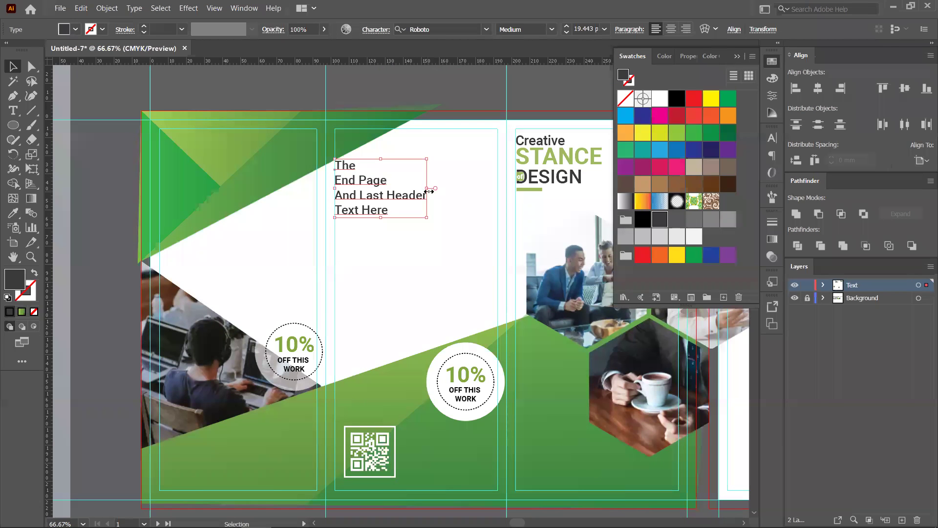
- Enlarge panel 6's heading to about 31.5 pt and align it with the panel's upper and inner margins
drag(427, 188, 456, 192)
drag(369, 180, 396, 172)
scroll(341, 156, up, 1)
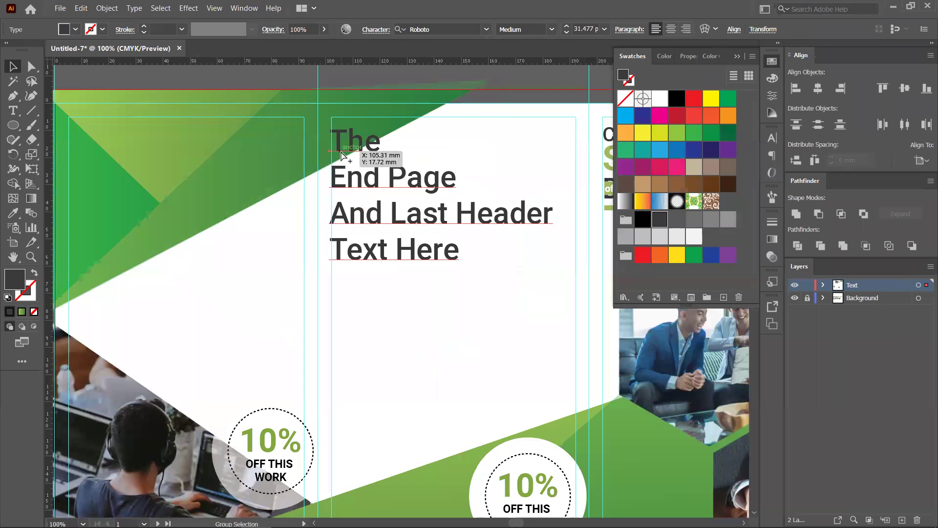
scroll(341, 155, down, 1)
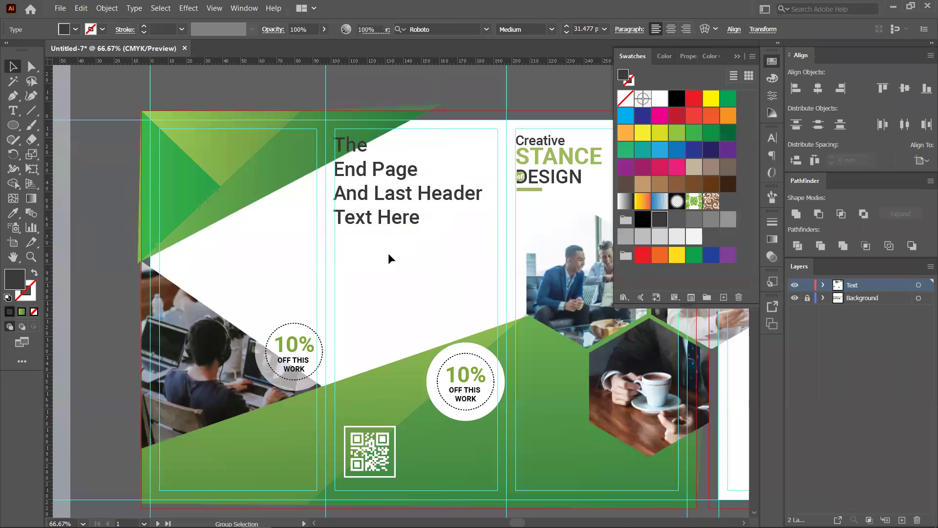
- Add a body text frame with Lorem ipsum placeholder text below panel 6's heading, spanning the width between the margins
scroll(390, 258, down, 1)
drag(410, 274, 430, 204)
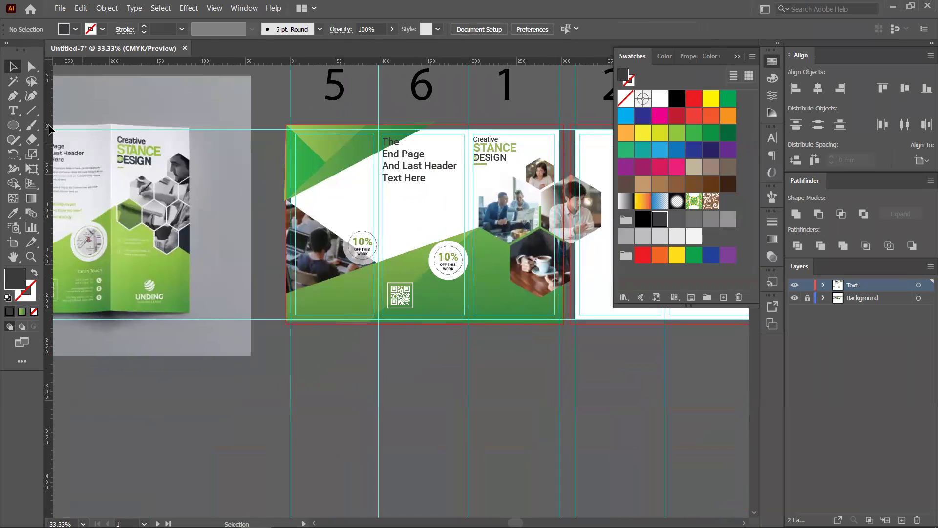
click(13, 112)
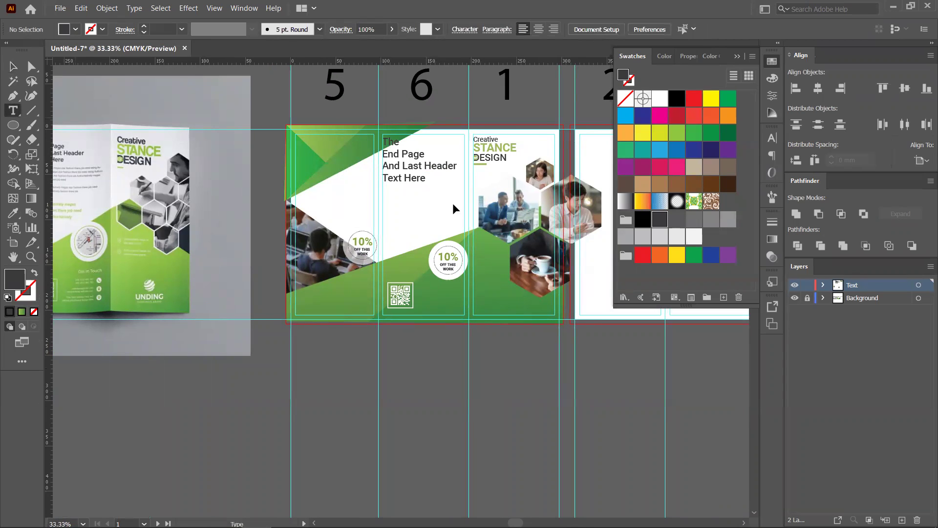
scroll(453, 204, up, 2)
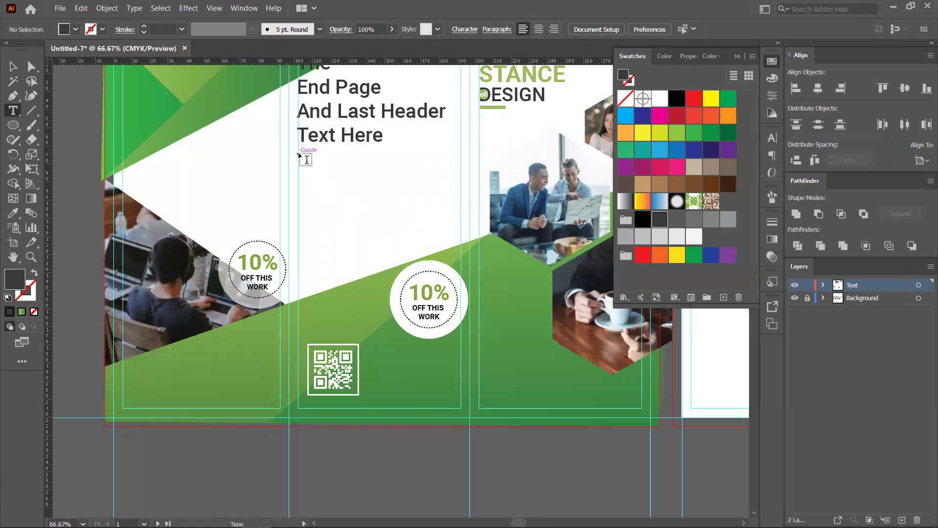
drag(299, 156, 463, 230)
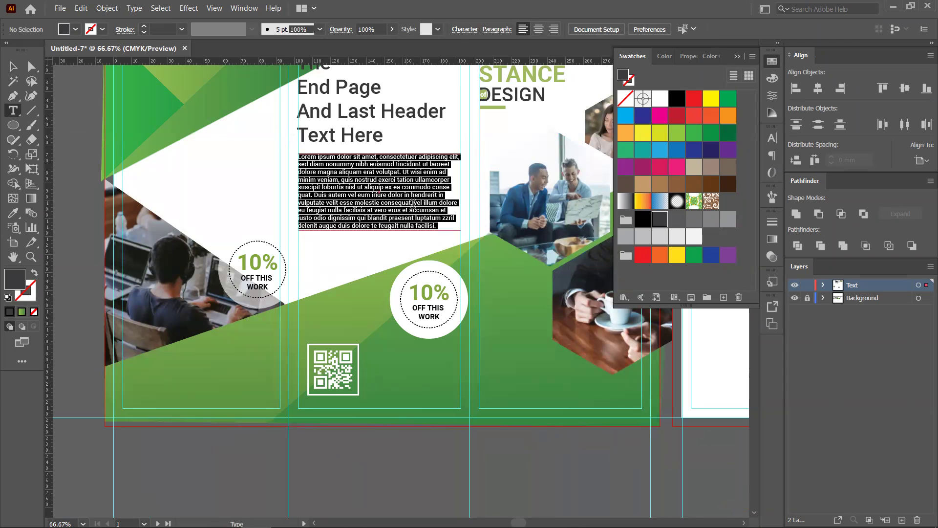
click(13, 66)
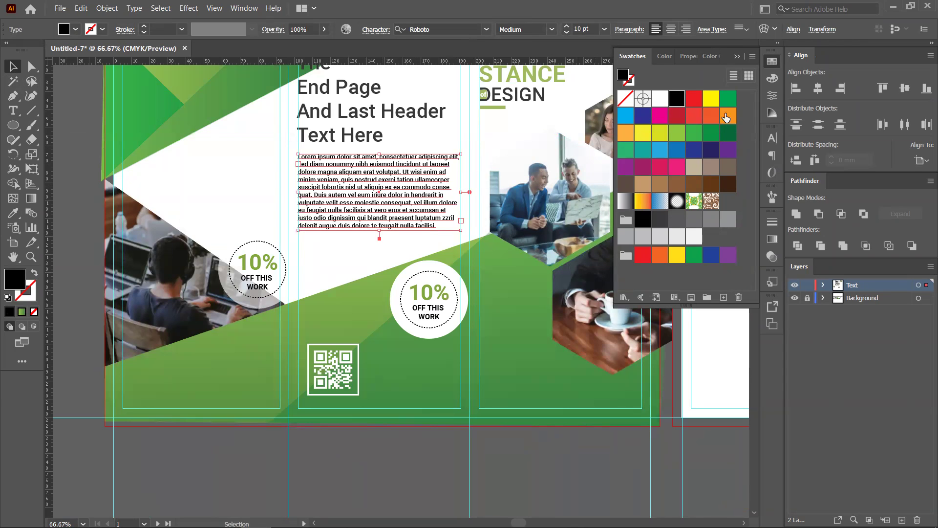
- Set the leading of panel 6's body text to 15 pt, calculated as 10*1.5
click(772, 138)
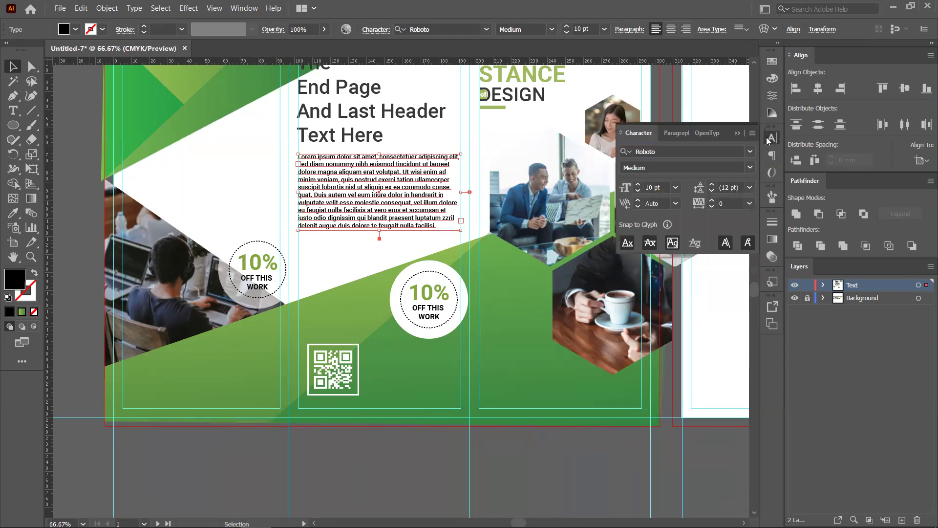
click(740, 187)
text(10*1.5)
key(Return)
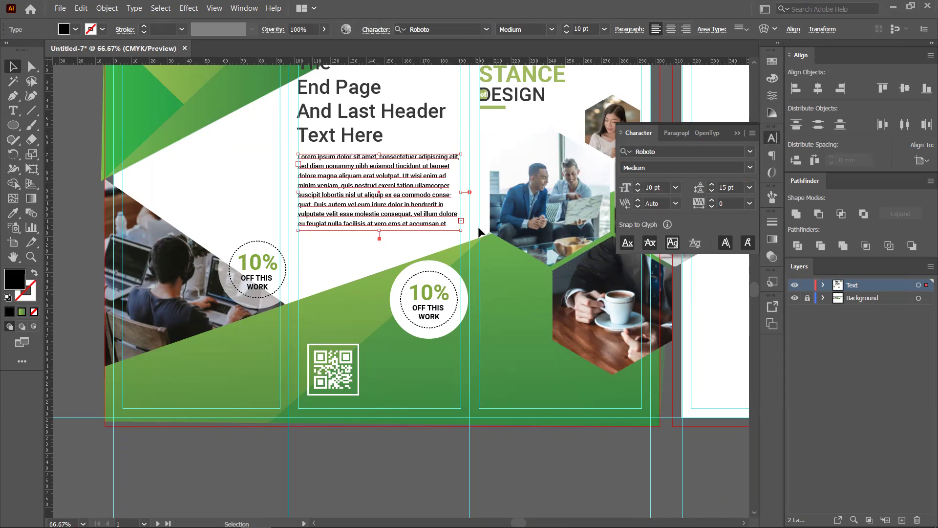
click(590, 474)
- Draw a 307 by 220 mm rectangle covering panels 5, 6 and 1 out to the bleed edges
key(ctrl+minus)
key(ctrl+minus)
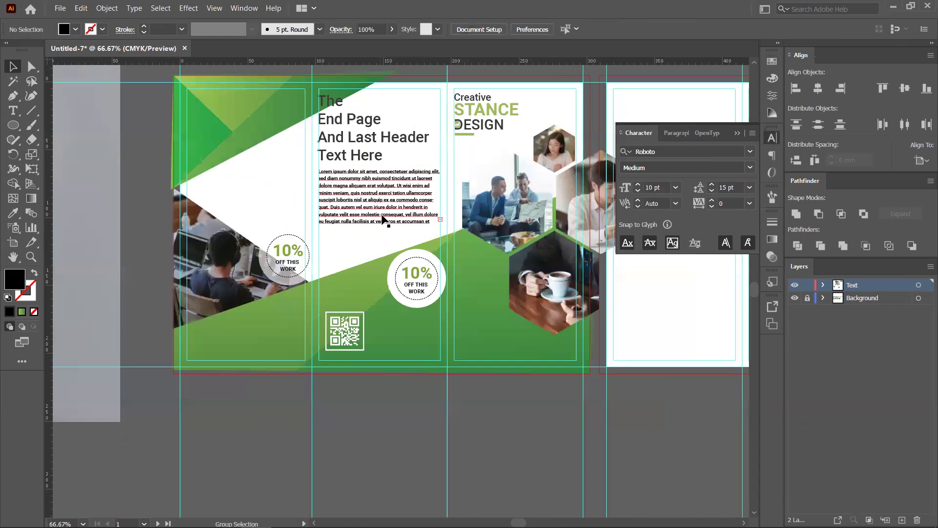
drag(329, 194, 417, 228)
drag(353, 229, 449, 227)
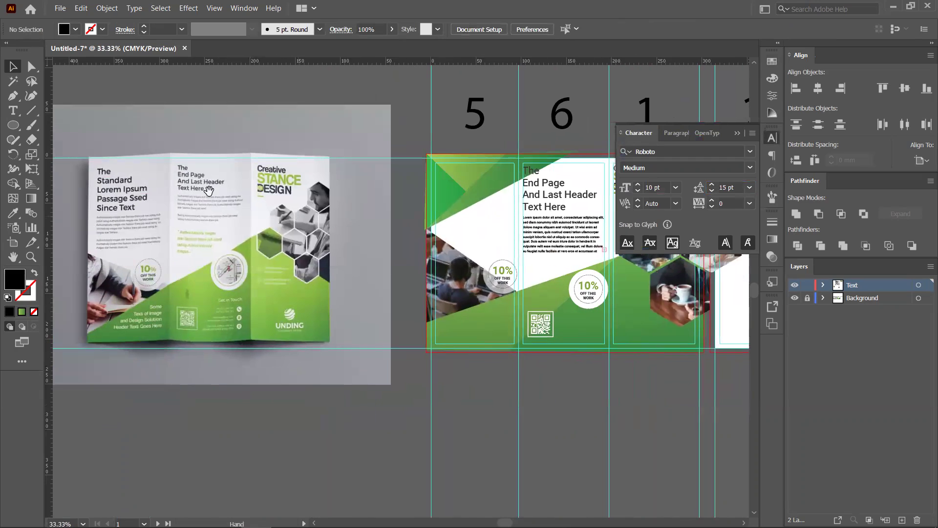
key(ctrl+minus)
drag(510, 239, 322, 219)
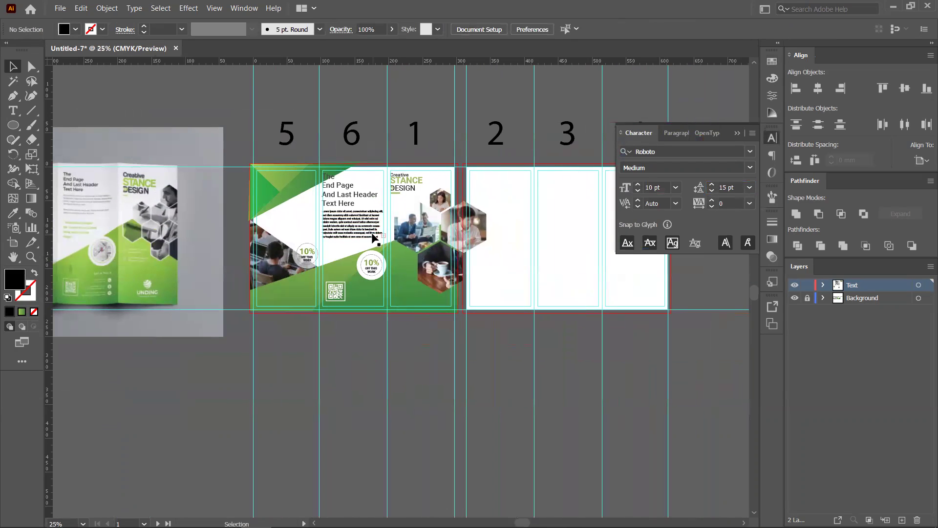
drag(13, 125, 57, 130)
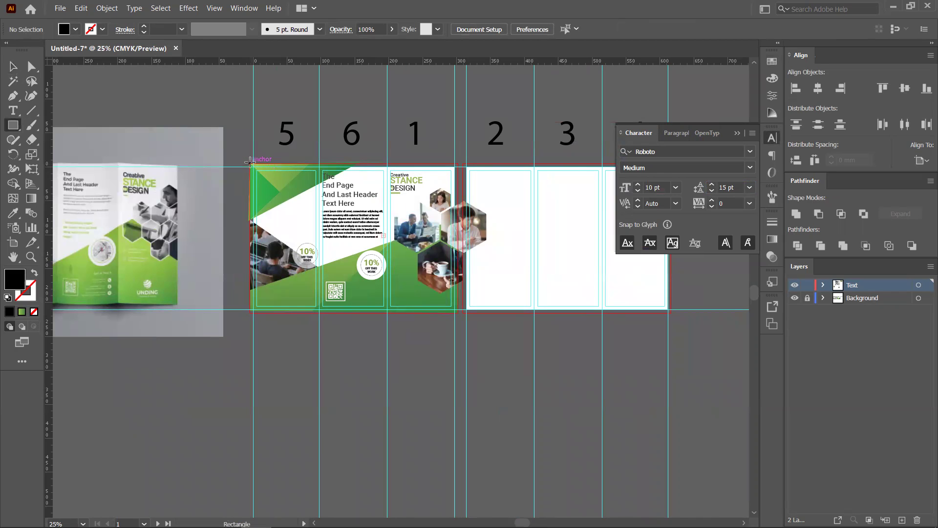
drag(250, 162, 457, 311)
scroll(440, 307, up, 3)
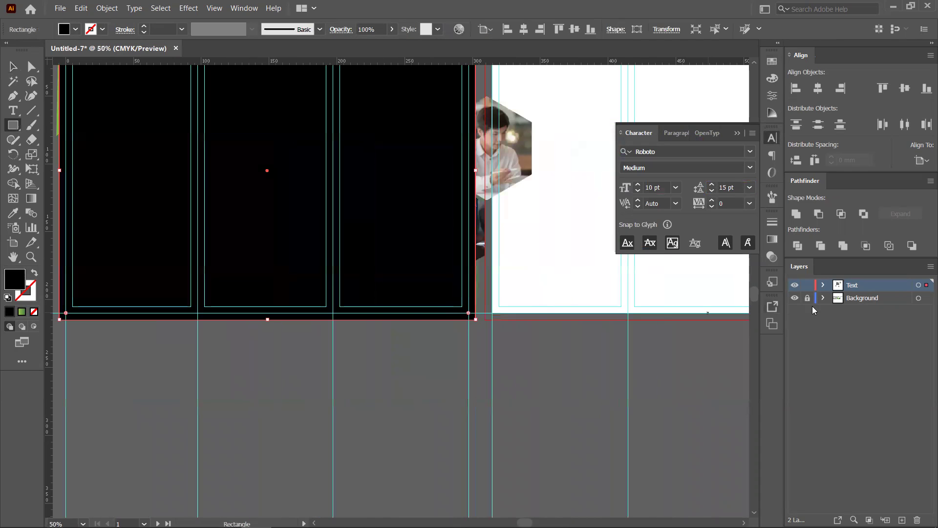
- Unlock the Background layer and clip all artwork of panels 5, 6 and 1 with the rectangle as a clipping mask
scroll(390, 291, down, 2)
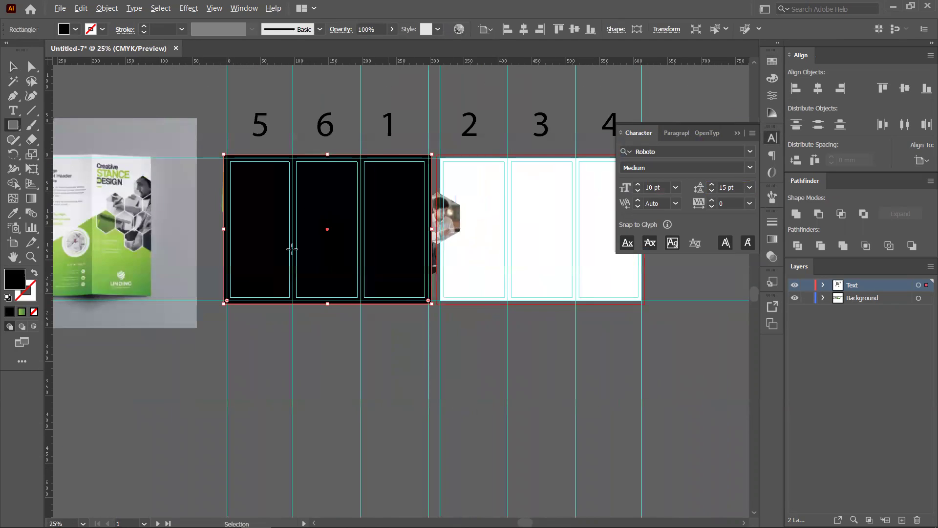
click(10, 68)
drag(205, 142, 417, 304)
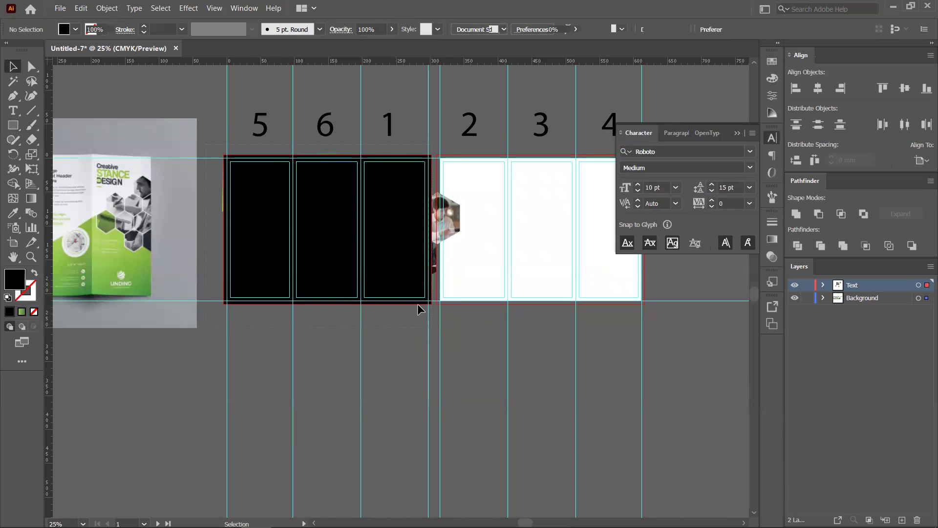
right_click(376, 234)
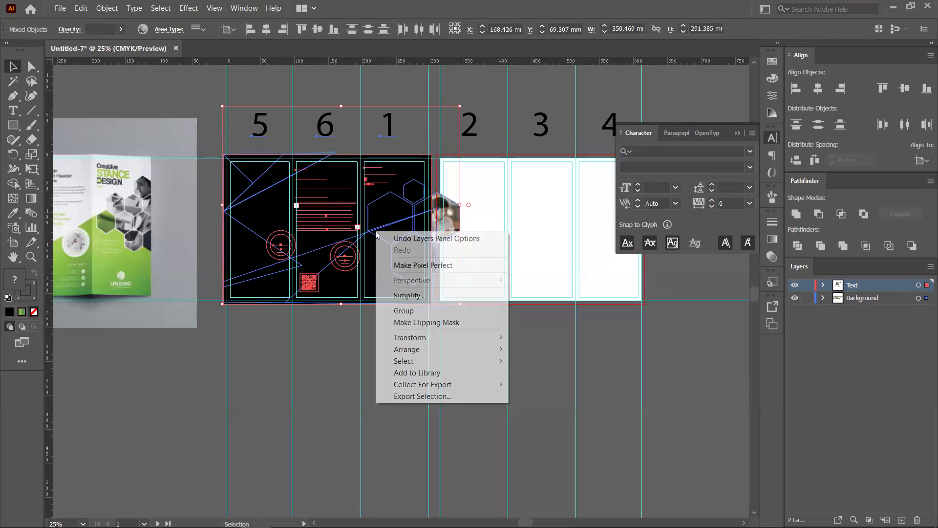
click(416, 324)
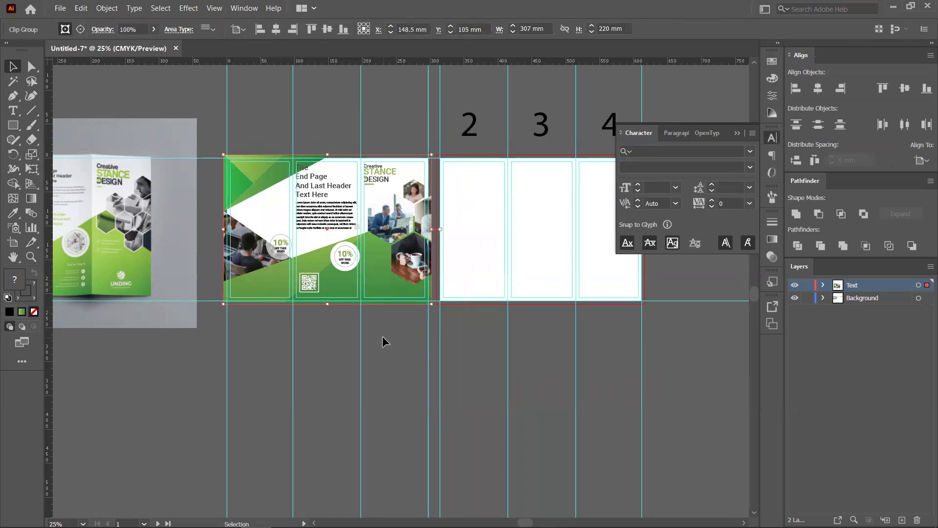
scroll(330, 253, up, 2)
key(ctrl+shift+a)
- Compare the clipped outer panels with the reference brochure
scroll(328, 288, down, 1)
scroll(333, 292, left, 3)
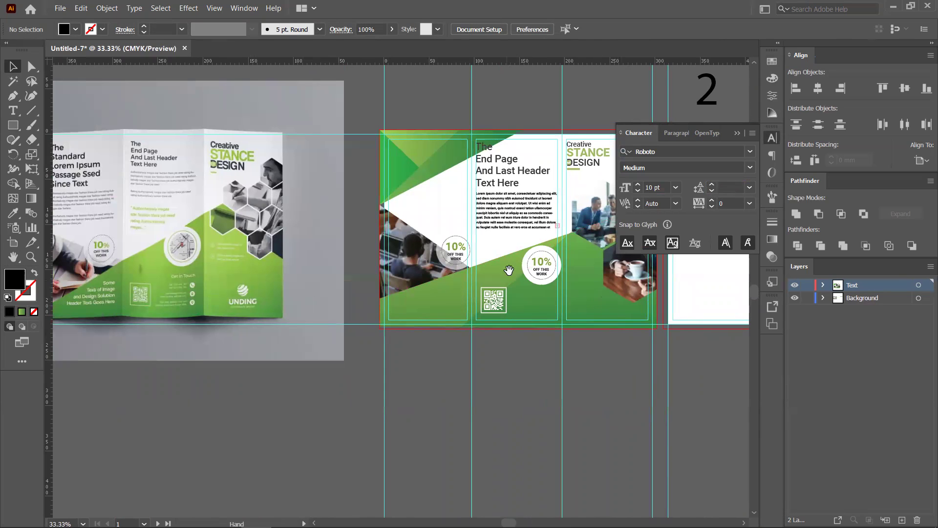
scroll(207, 244, down, 2)
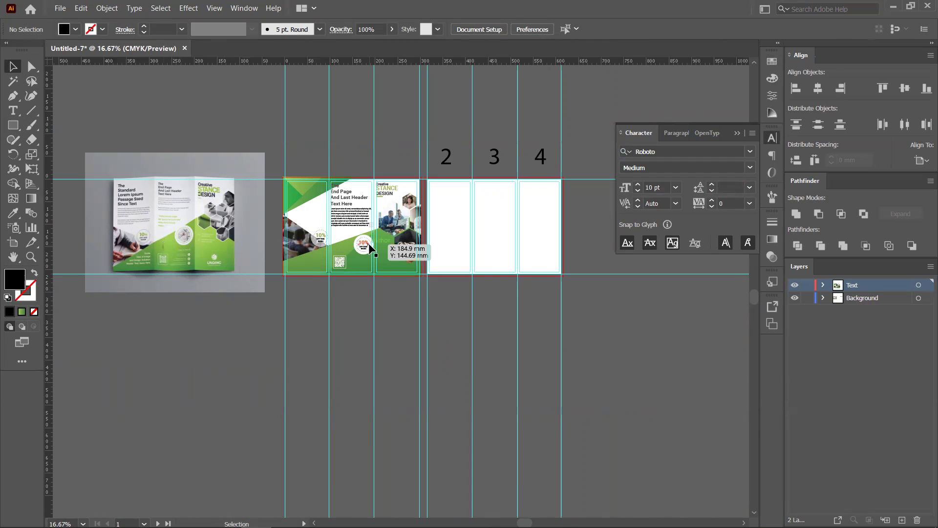
scroll(180, 236, up, 3)
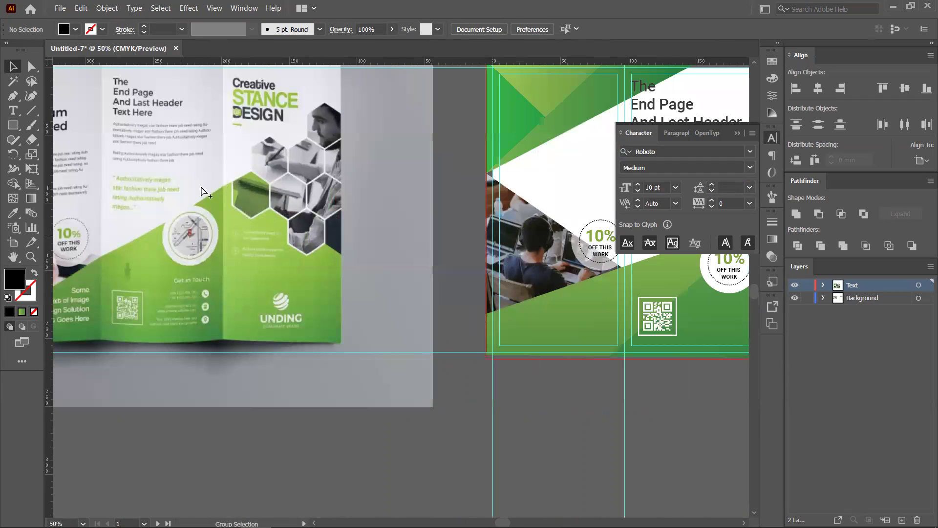
scroll(203, 255, down, 2)
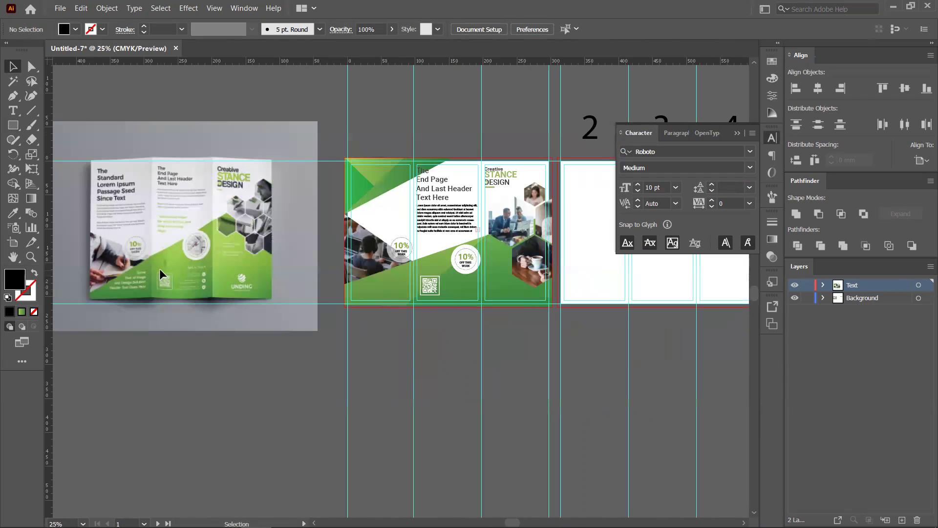
drag(208, 260, 150, 244)
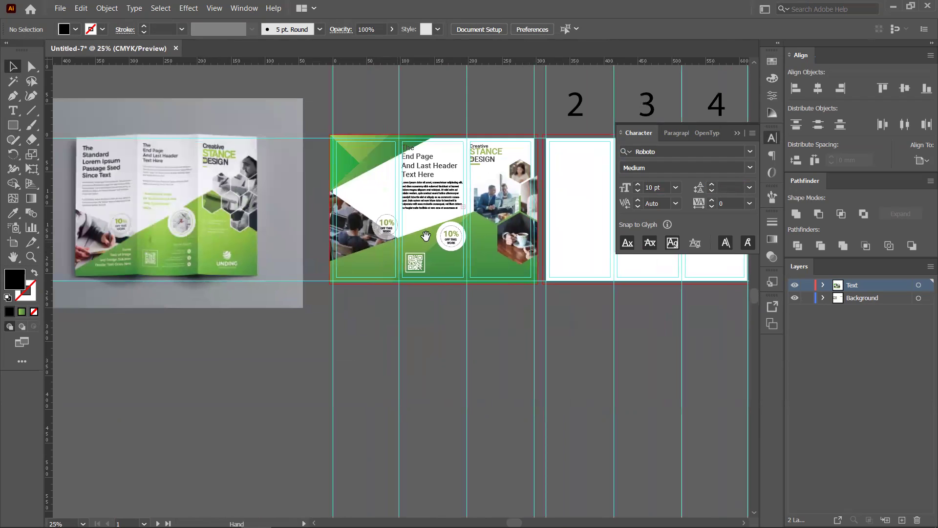
drag(421, 236, 377, 238)
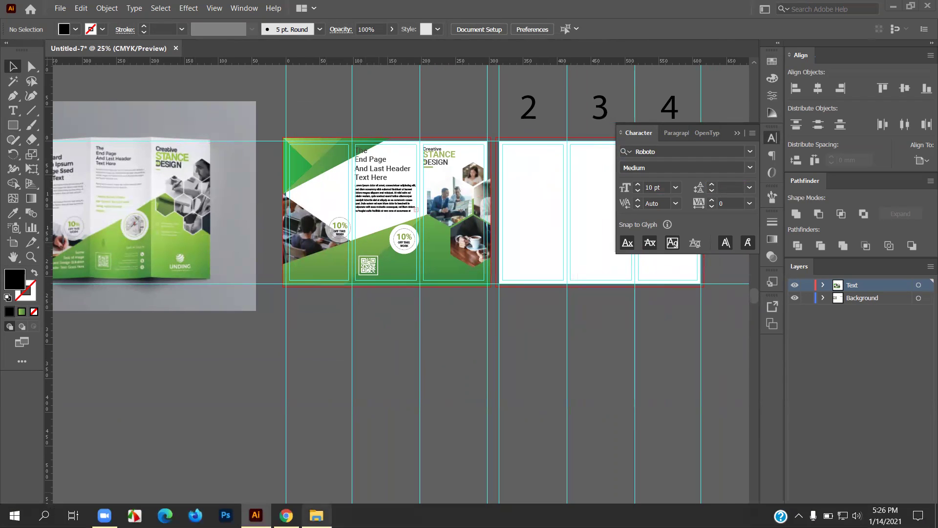
click(317, 515)
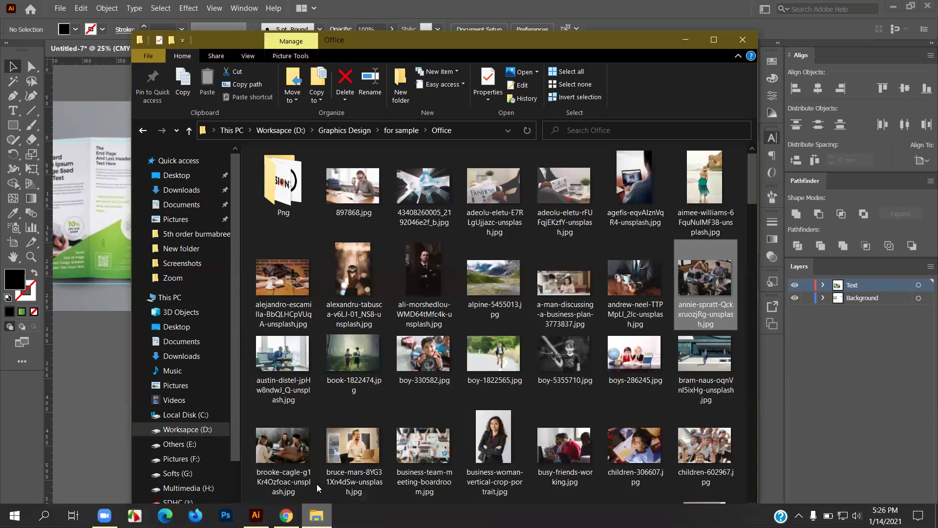
click(742, 40)
drag(557, 185, 442, 188)
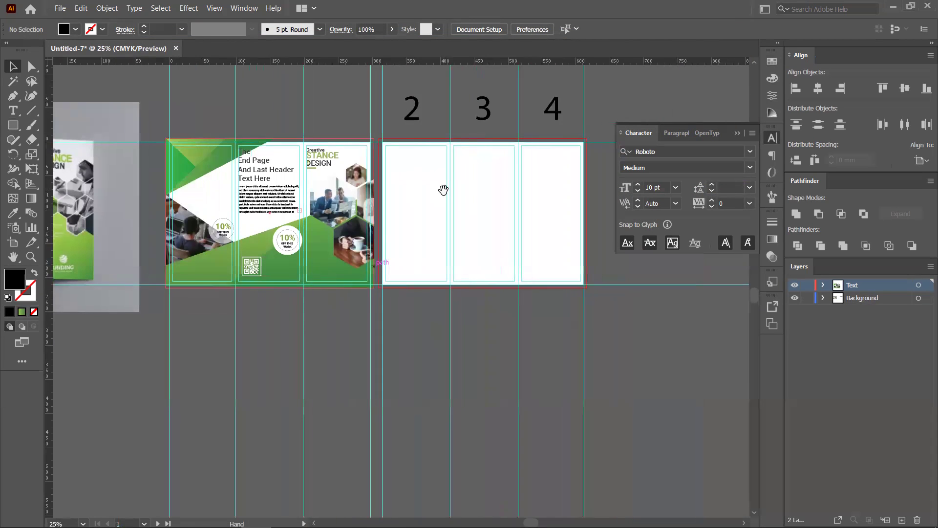
- Review the finished outer panels alongside the empty inner panels 2, 3 and 4 and the reference brochure
drag(186, 154, 297, 256)
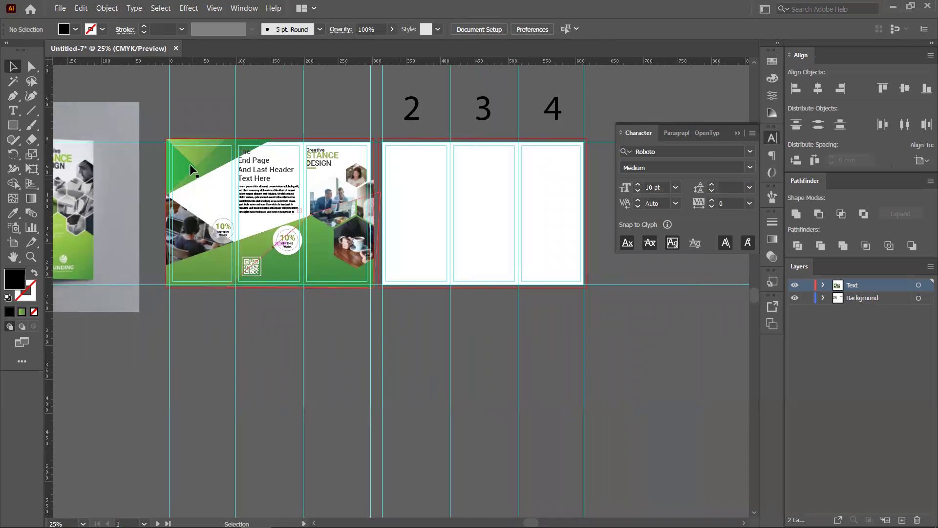
drag(507, 264, 390, 246)
drag(403, 183, 393, 227)
scroll(321, 215, down, 1)
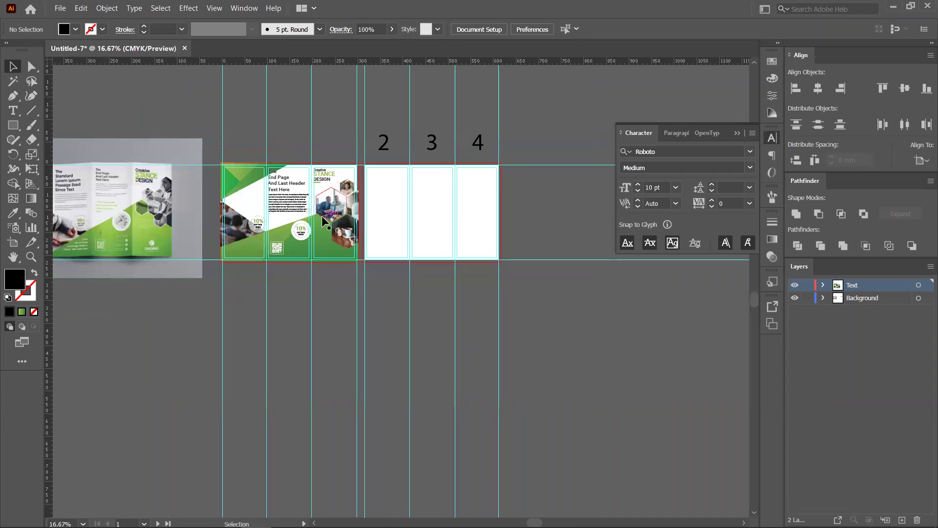
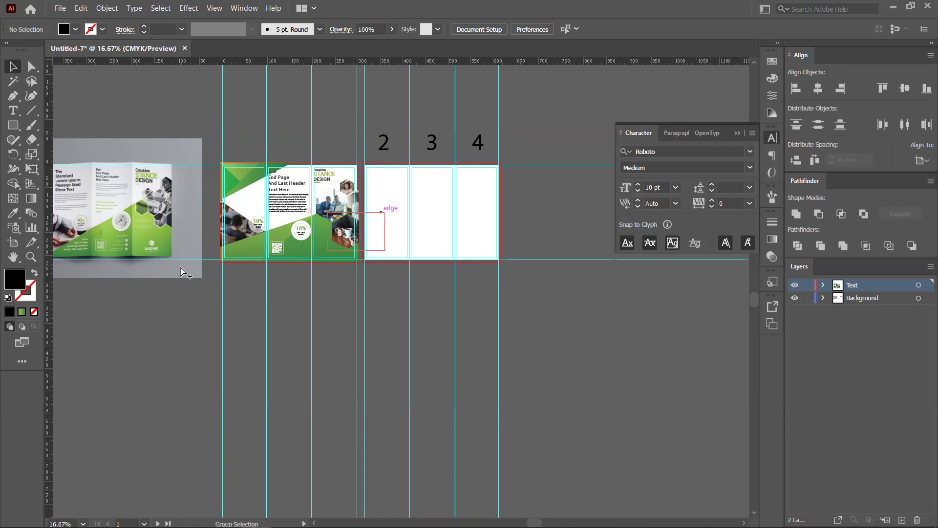
scroll(185, 268, down, 2)
drag(184, 318, 230, 332)
scroll(273, 310, up, 2)
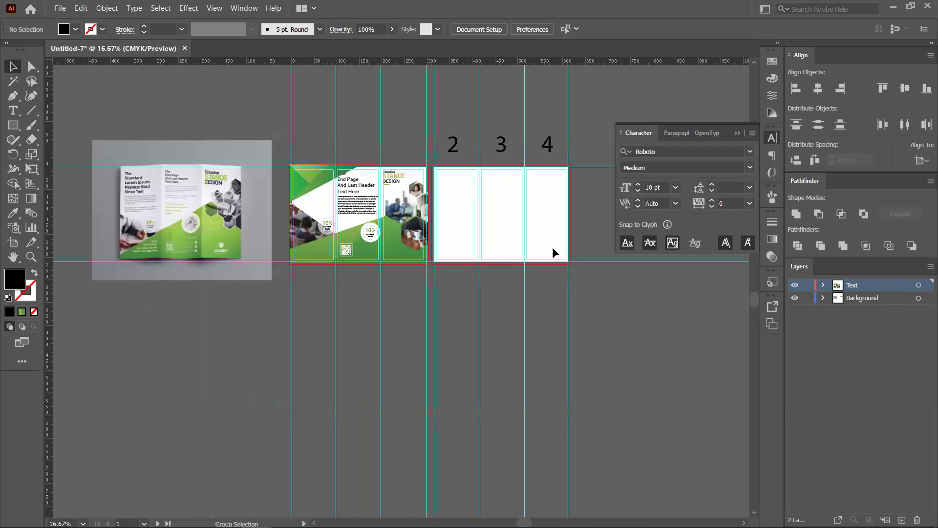
scroll(353, 239, down, 1)
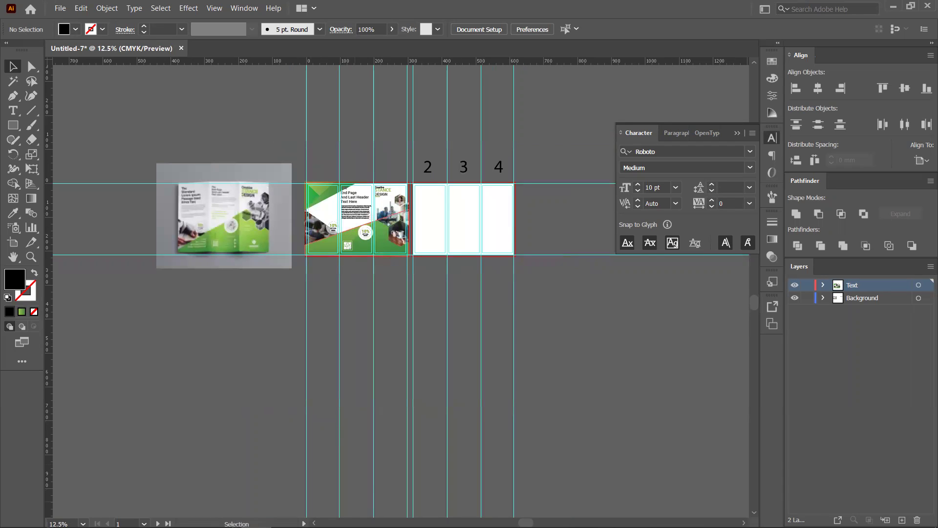
- Switch to Chrome and search Google for "tri fold brochure mockup" in a new tab
mouse_move(286, 516)
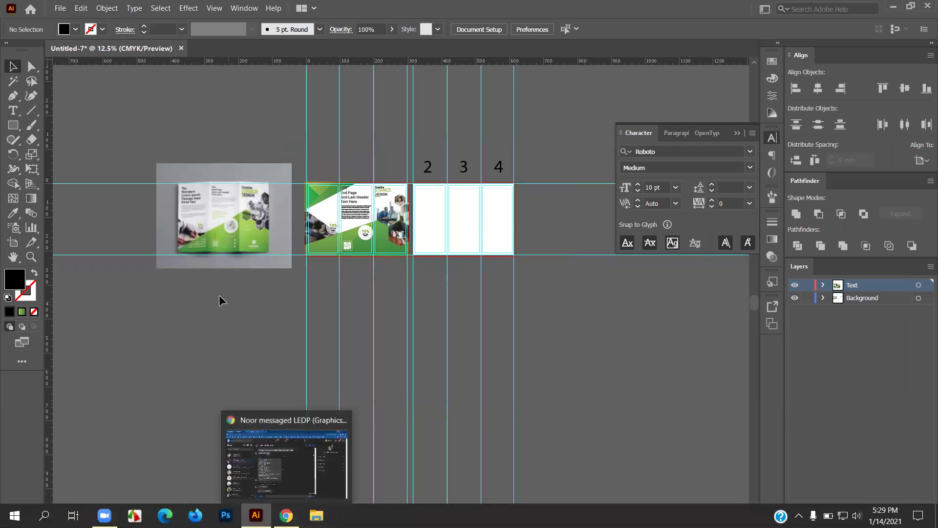
click(286, 516)
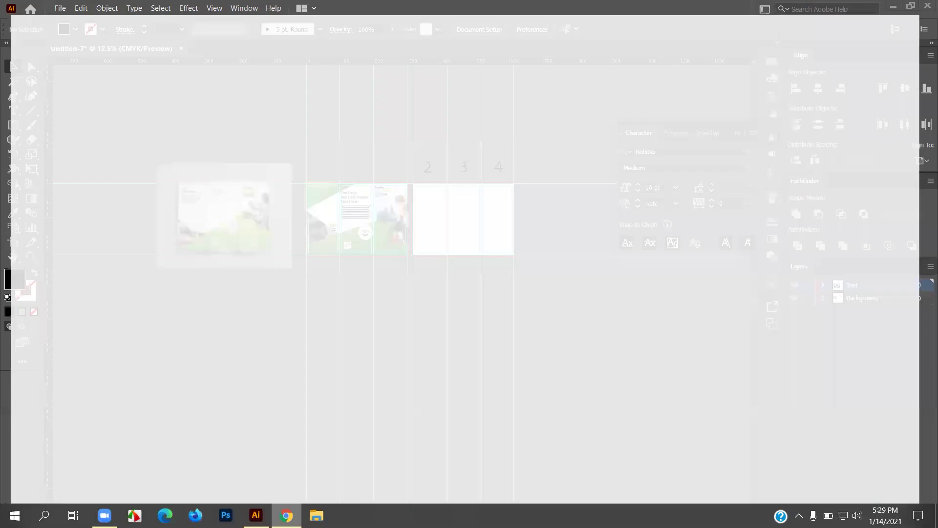
key(ctrl+t)
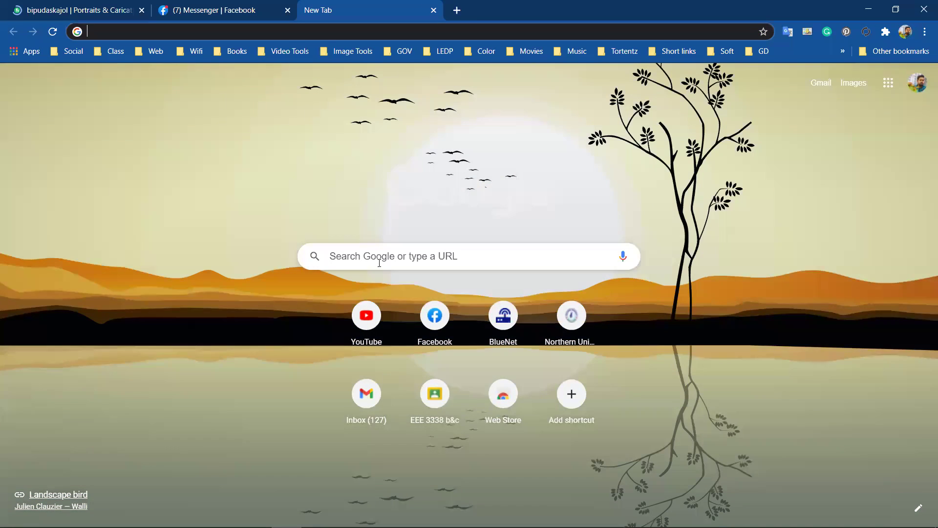
click(378, 257)
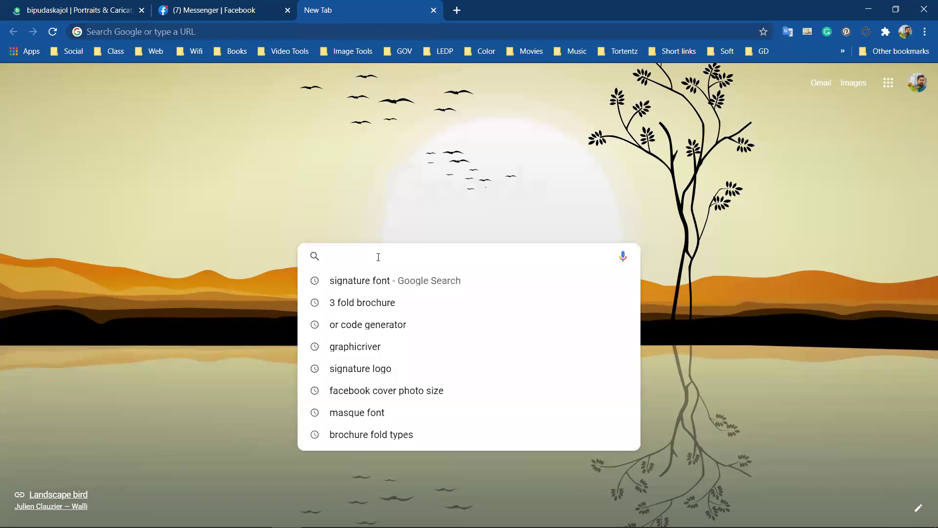
text(tri fo)
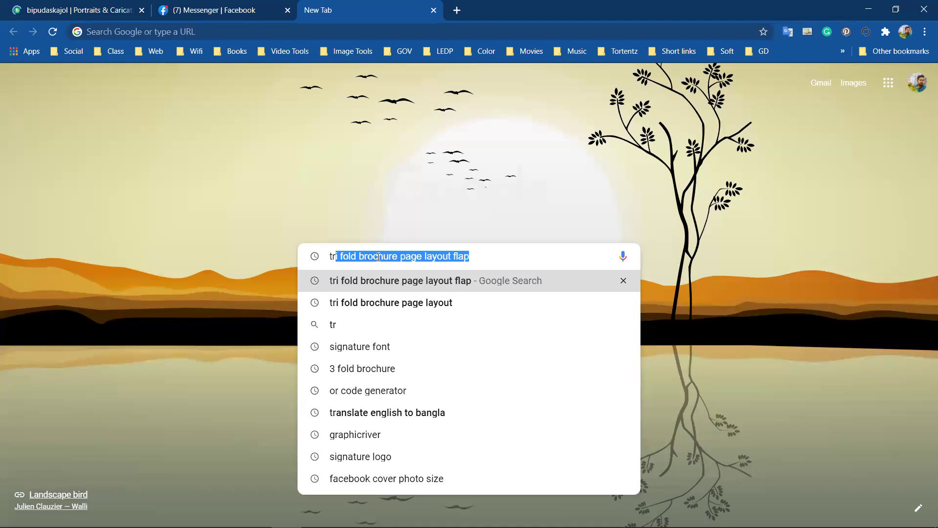
text(ld)
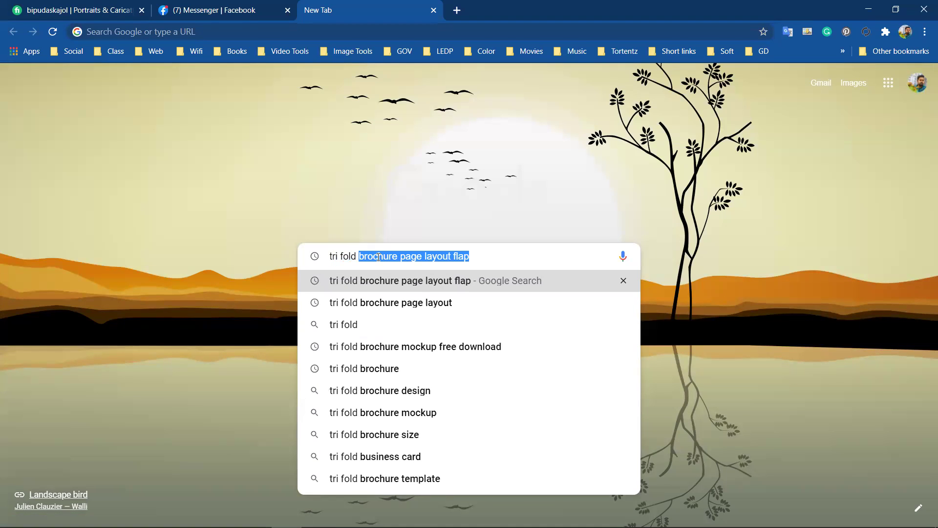
click(418, 413)
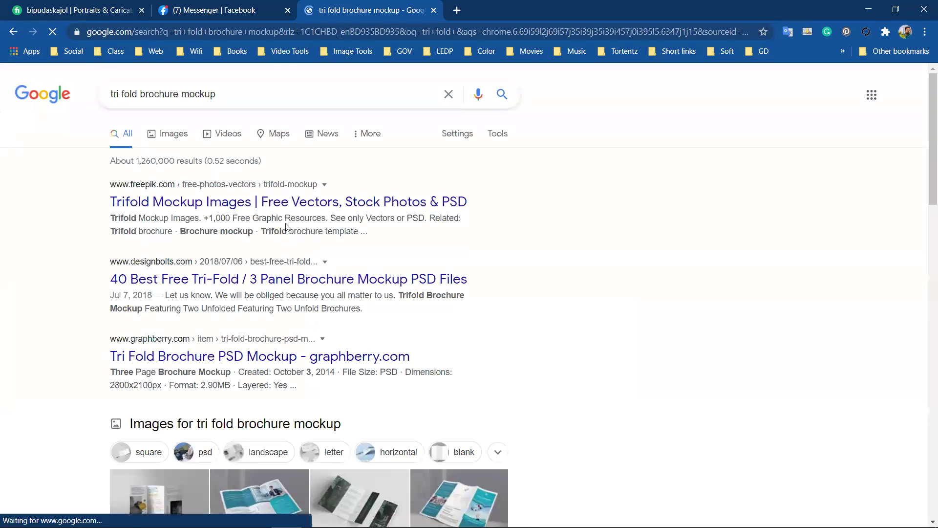
- Open Freepik's "Trifold Mockup Images" search result in a separate tab, skim the mockup image results, and go to the Freepik page
right_click(288, 200)
click(307, 206)
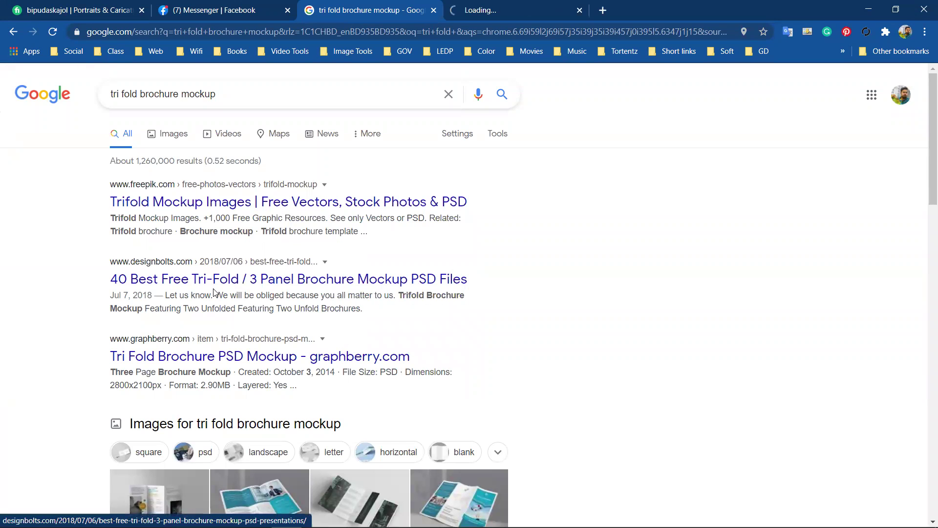
scroll(228, 367, down, 4)
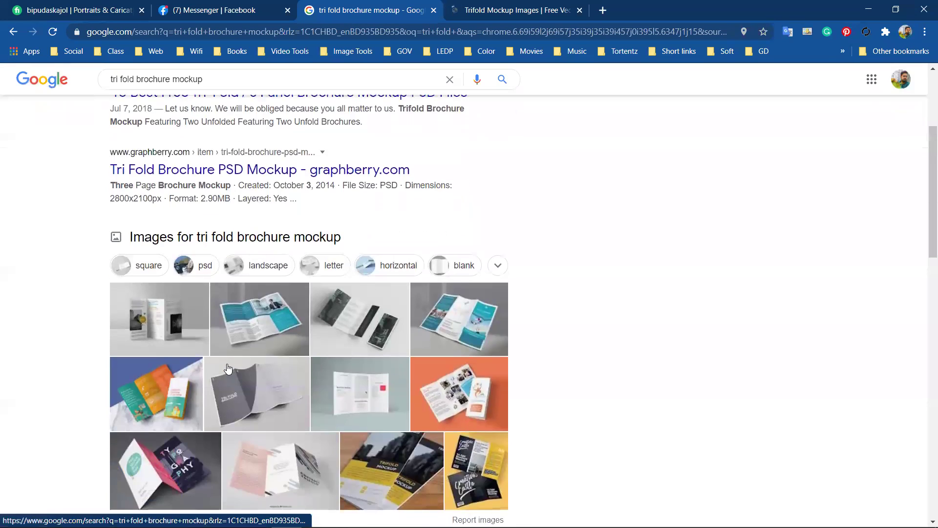
scroll(229, 367, down, 4)
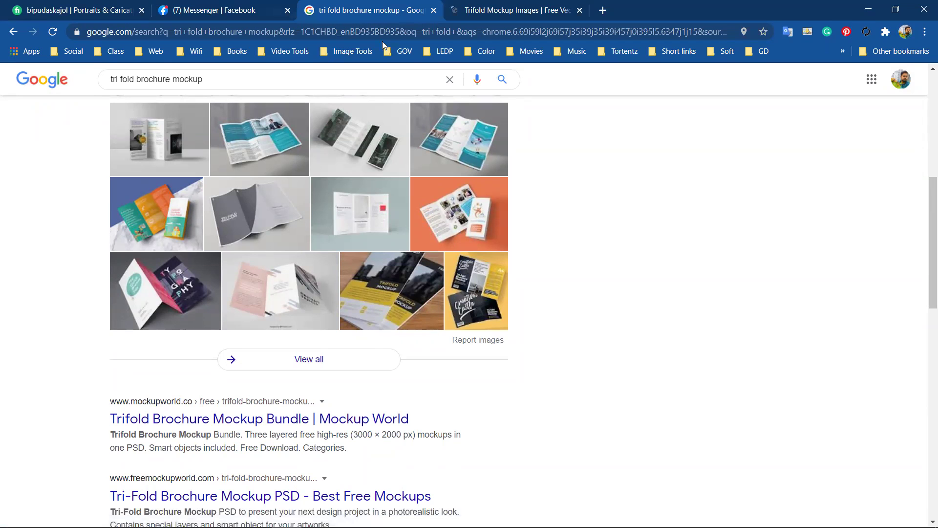
click(476, 6)
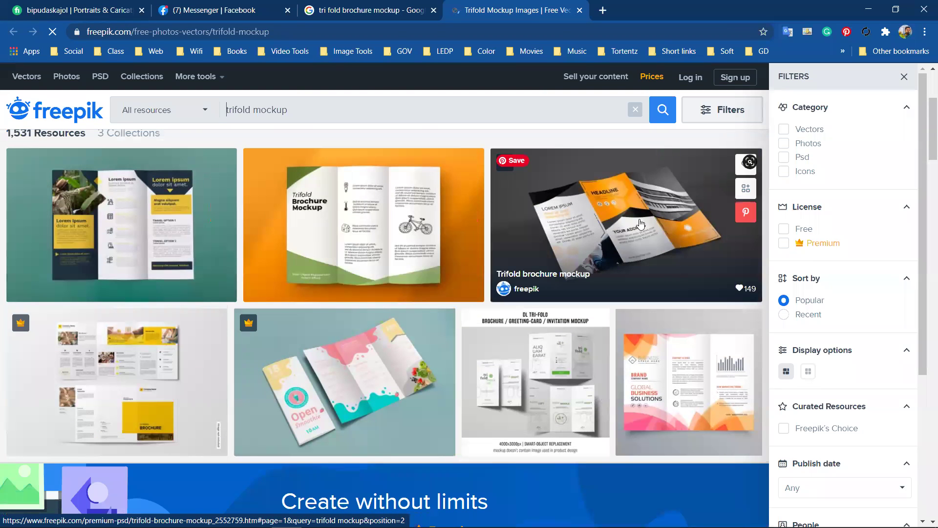
- Browse the Freepik trifold mockup results for ways to present the finished brochure
scroll(504, 321, down, 2)
scroll(504, 321, down, 8)
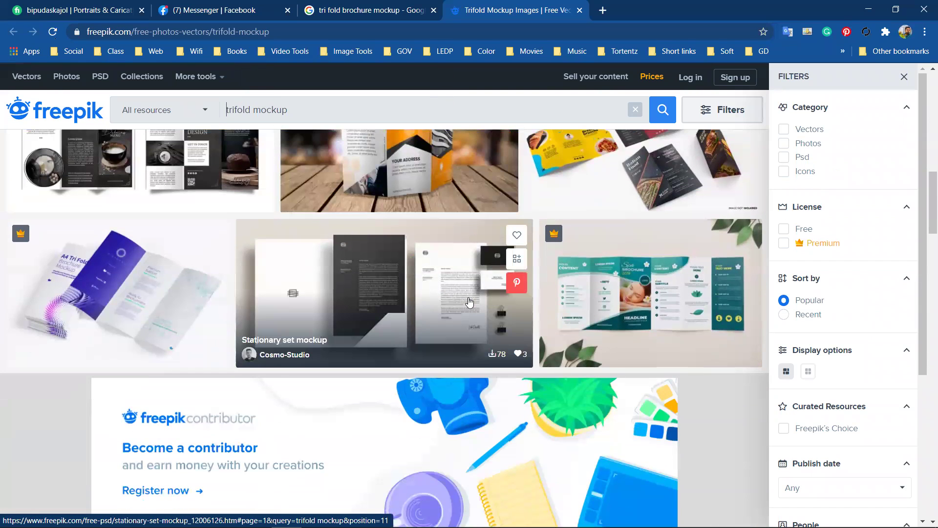
scroll(469, 301, down, 4)
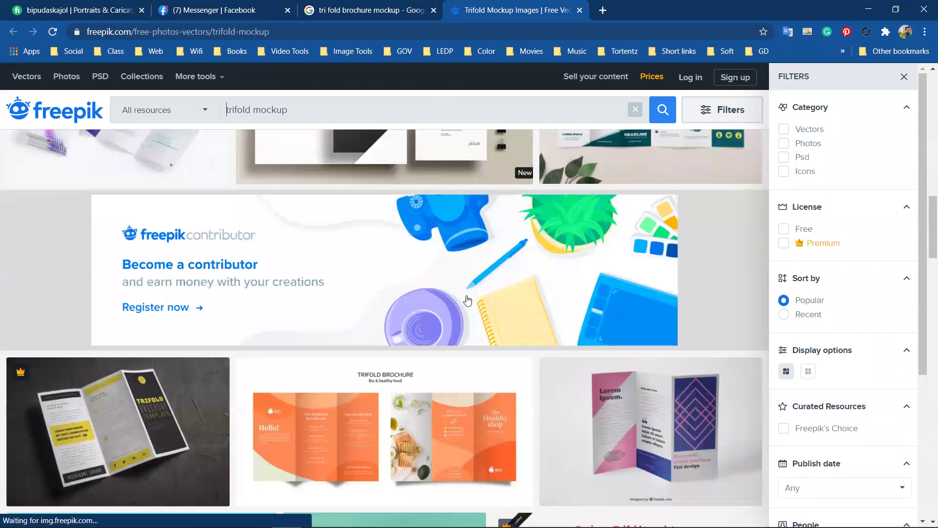
scroll(468, 301, down, 4)
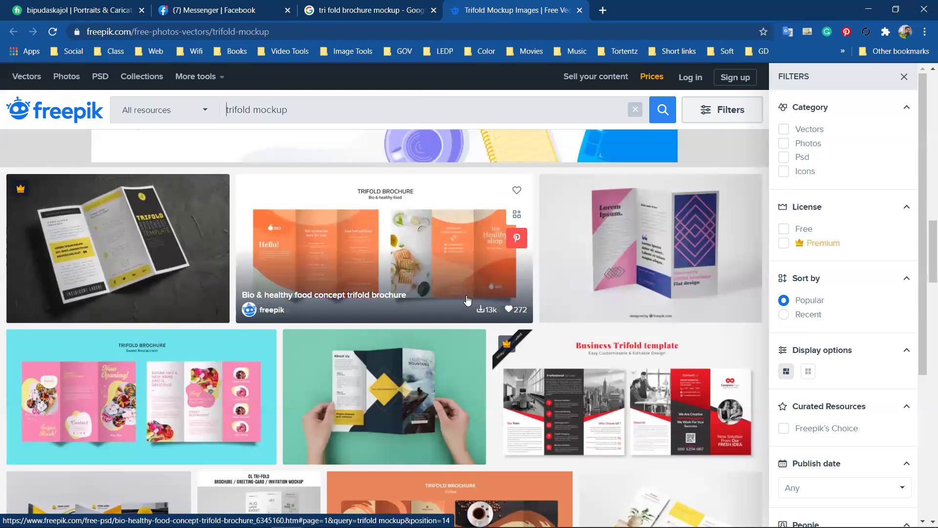
scroll(468, 300, down, 6)
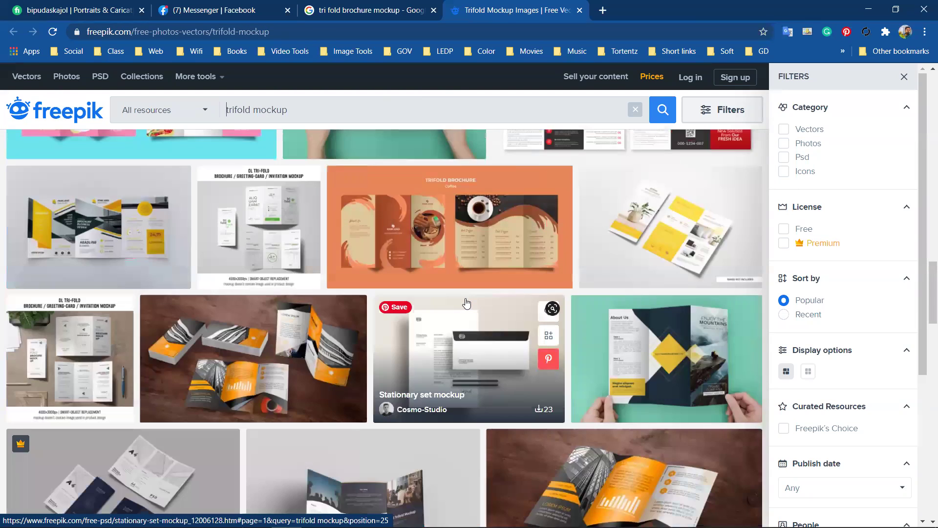
scroll(467, 304, down, 6)
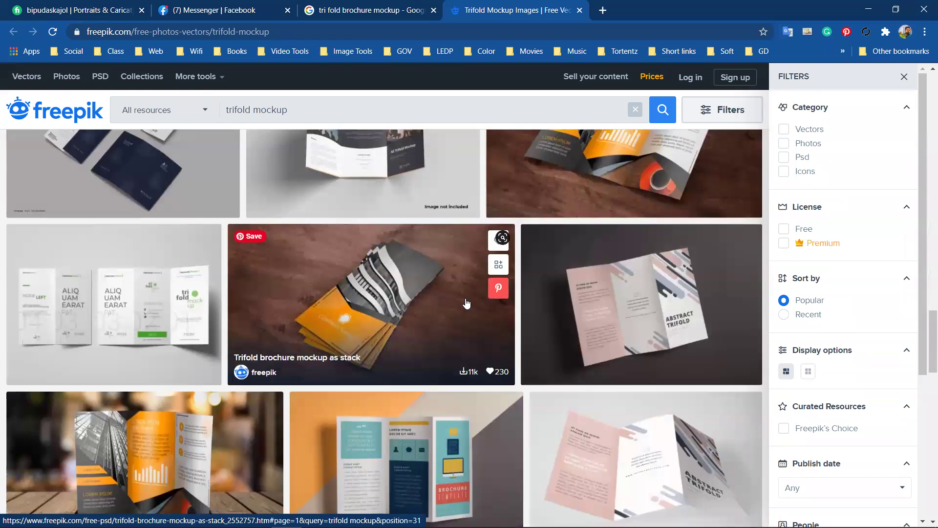
scroll(467, 304, down, 3)
scroll(466, 303, down, 4)
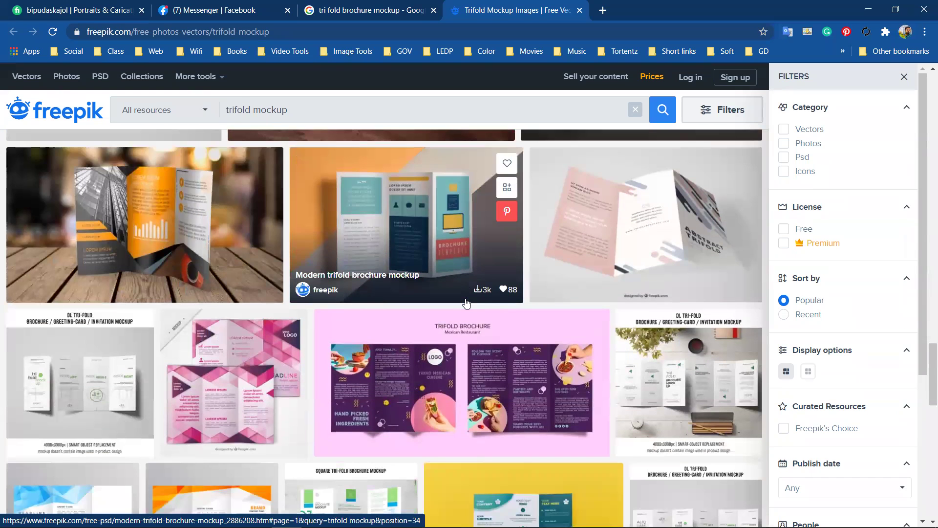
scroll(467, 303, down, 4)
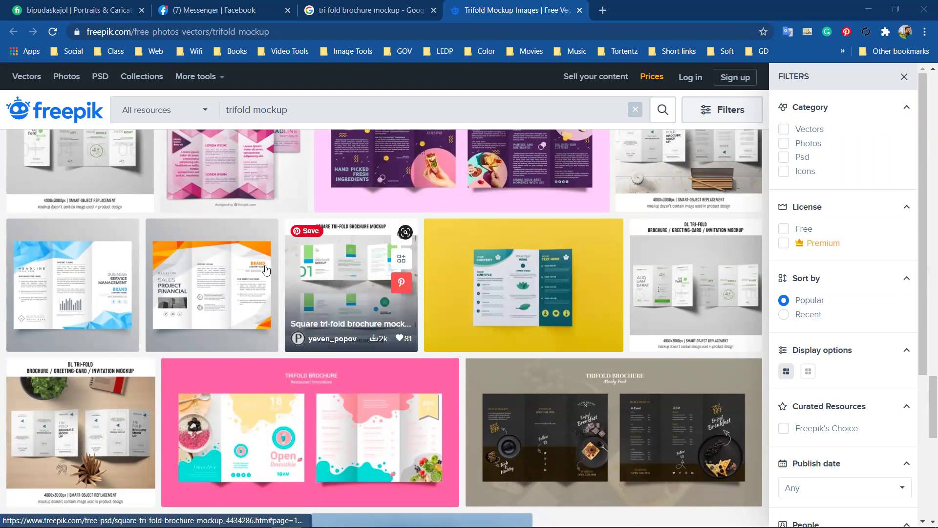
scroll(230, 274, up, 3)
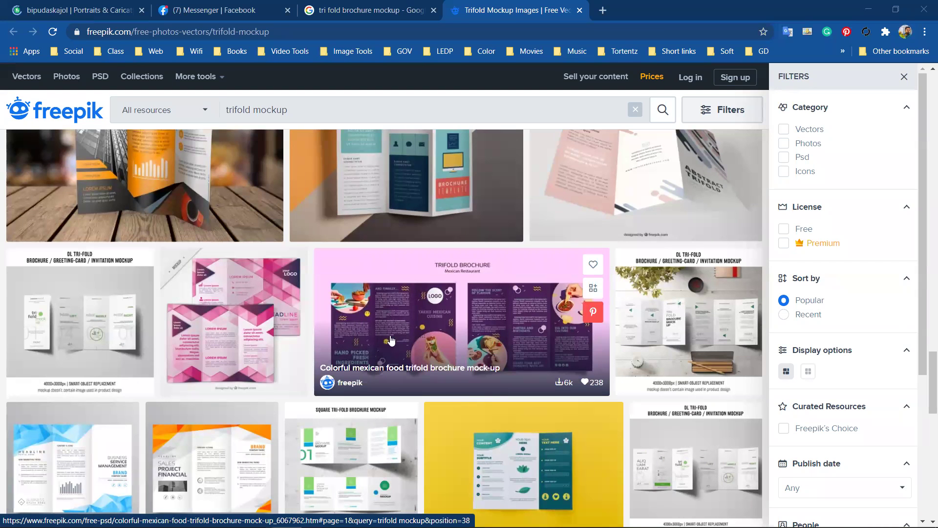
scroll(304, 241, up, 3)
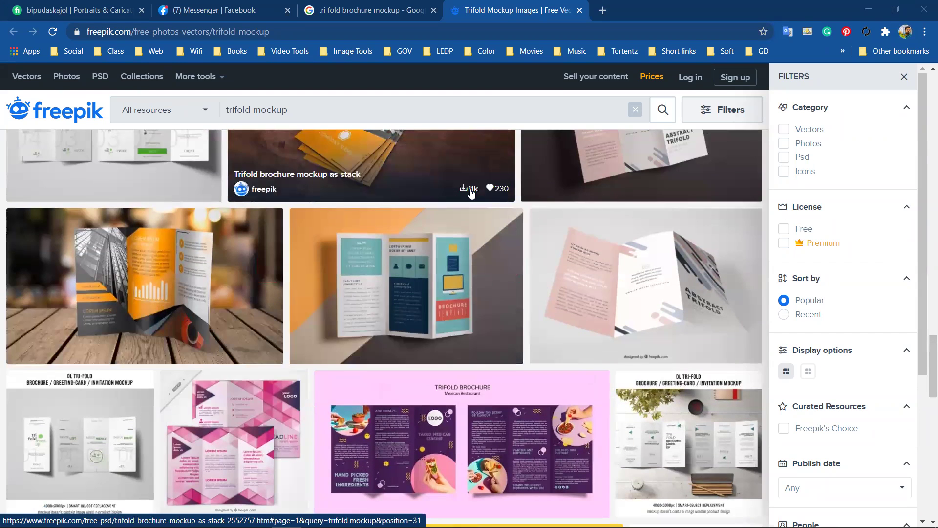
scroll(221, 222, up, 3)
scroll(459, 273, up, 4)
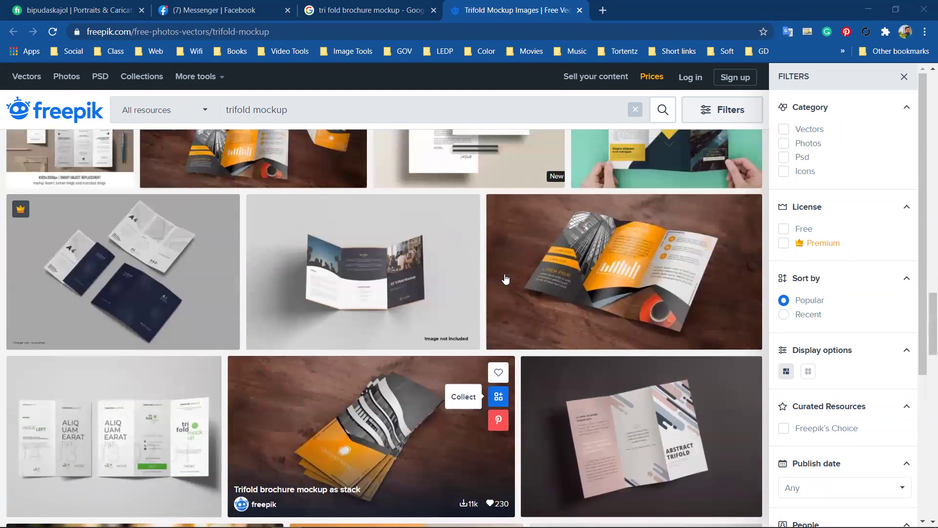
scroll(402, 346, up, 3)
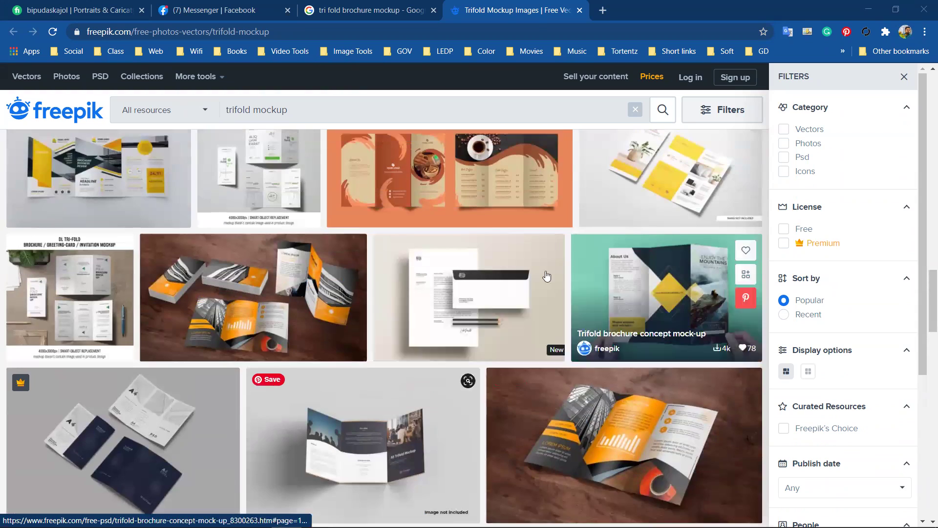
scroll(437, 295, up, 2)
scroll(376, 211, up, 3)
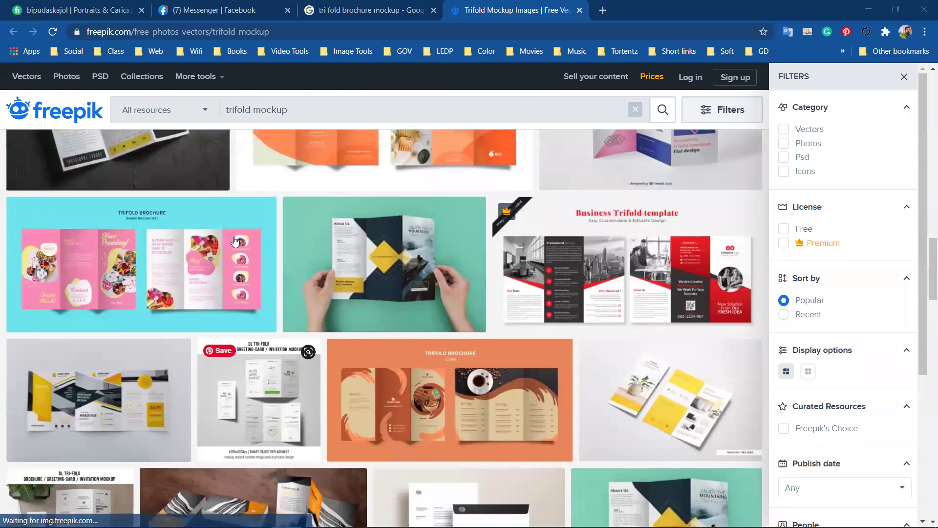
scroll(376, 211, up, 4)
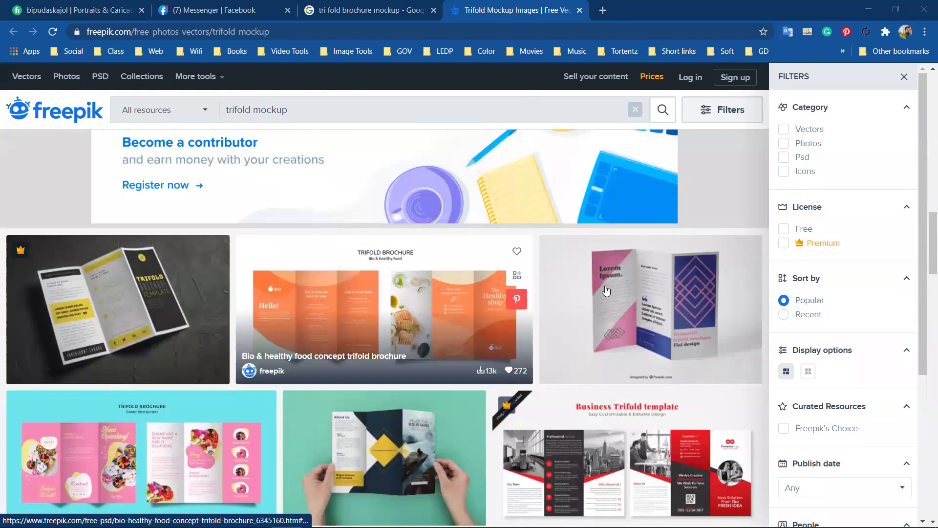
scroll(501, 281, down, 5)
scroll(501, 281, down, 10)
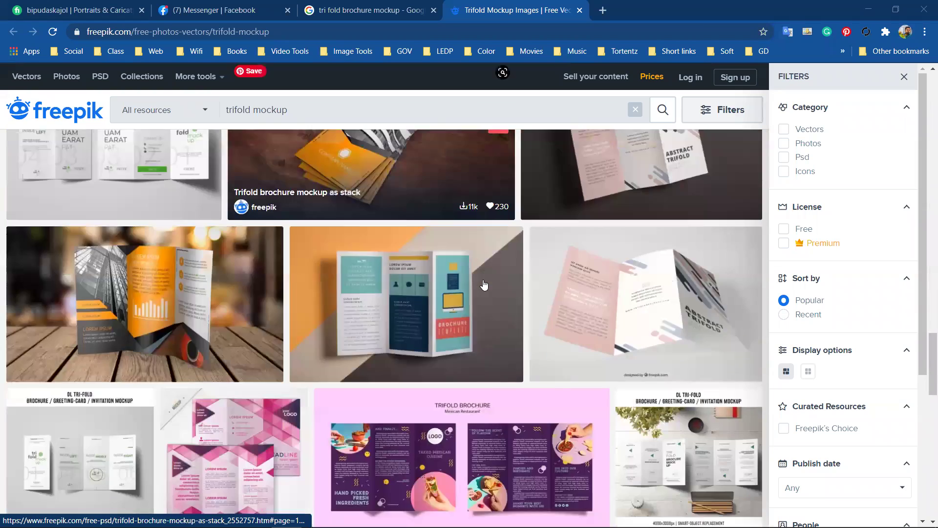
scroll(498, 274, down, 1)
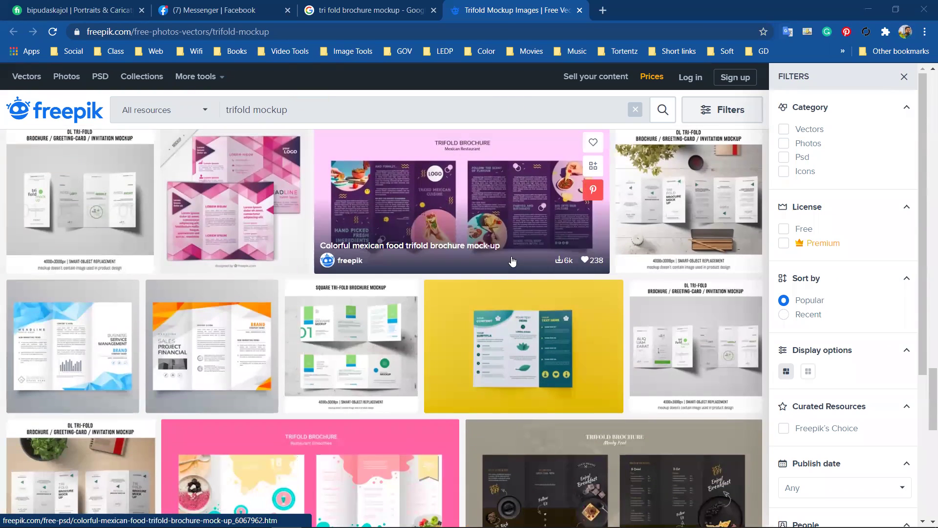
- Return to Illustrator and view the outer panels side by side with the reference brochure
click(868, 10)
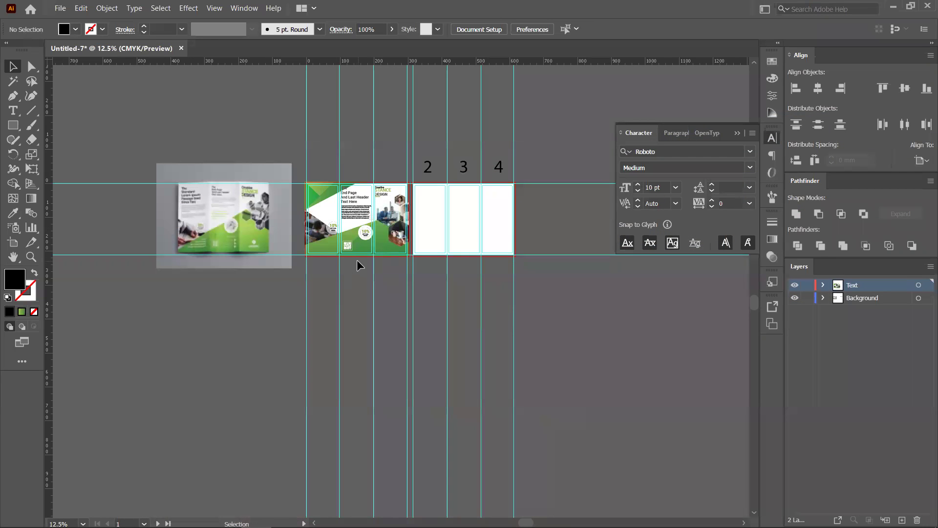
scroll(363, 239, up, 3)
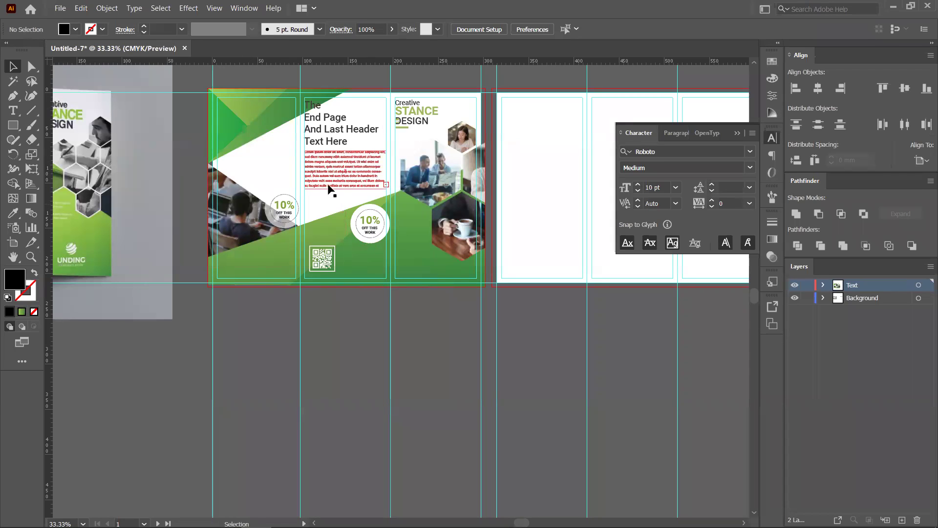
key(ctrl+minus)
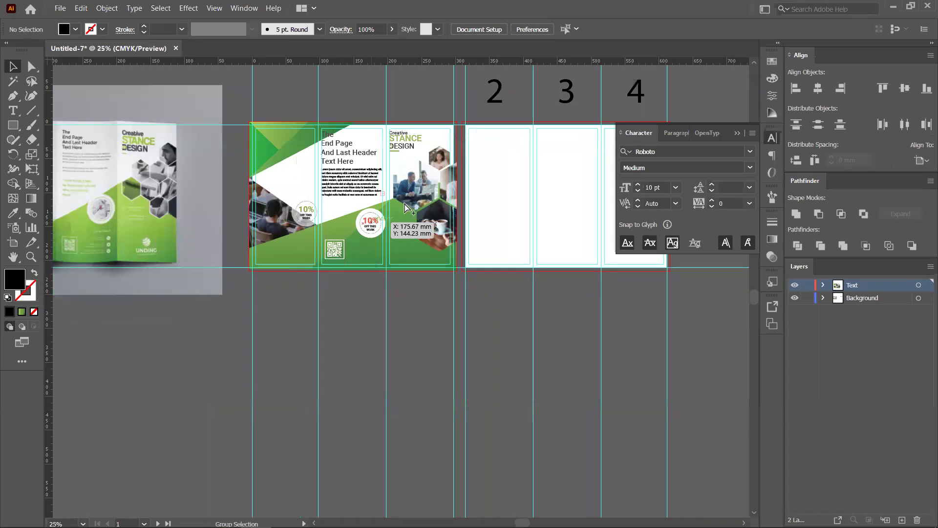
drag(224, 248, 289, 249)
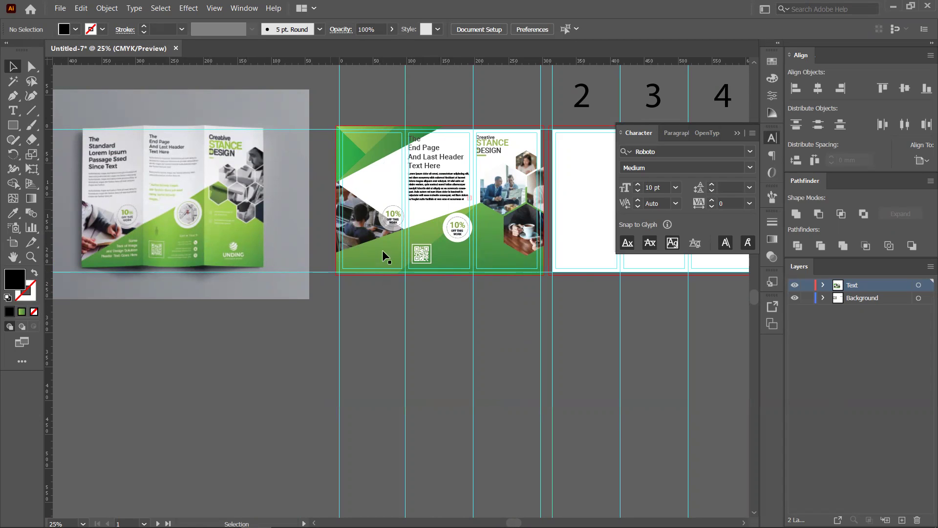
- Examine the finished outer panels and the complete two-page layout, including the blank inner panels 2, 3 and 4
scroll(415, 237, up, 1)
scroll(417, 234, down, 1)
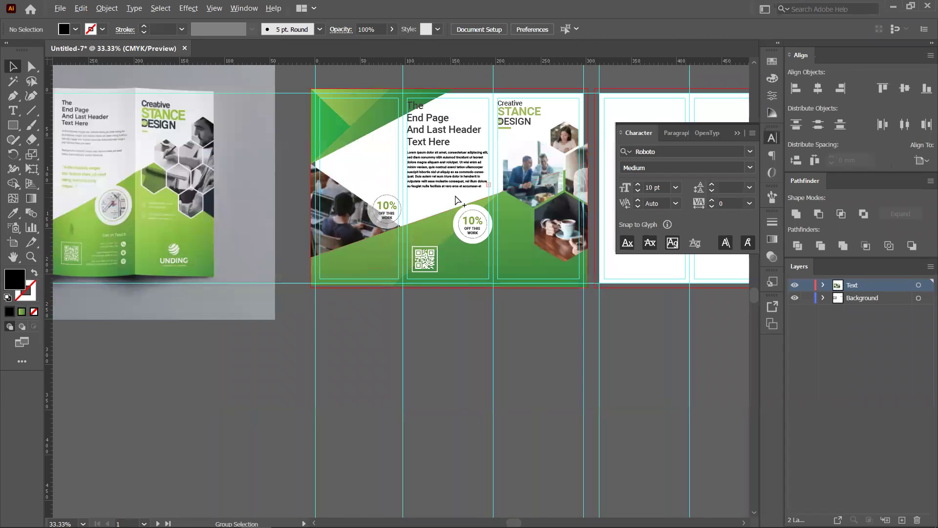
scroll(420, 230, up, 3)
scroll(456, 195, down, 4)
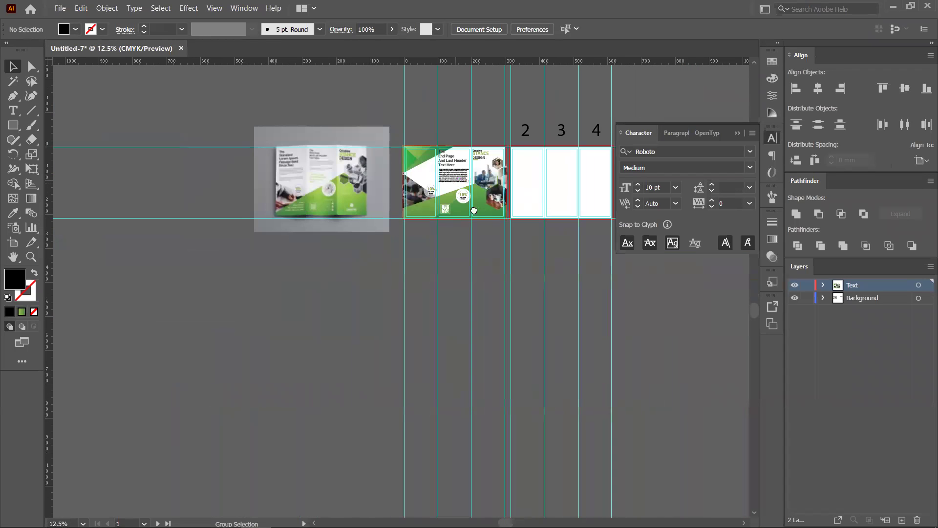
scroll(425, 232, down, 1)
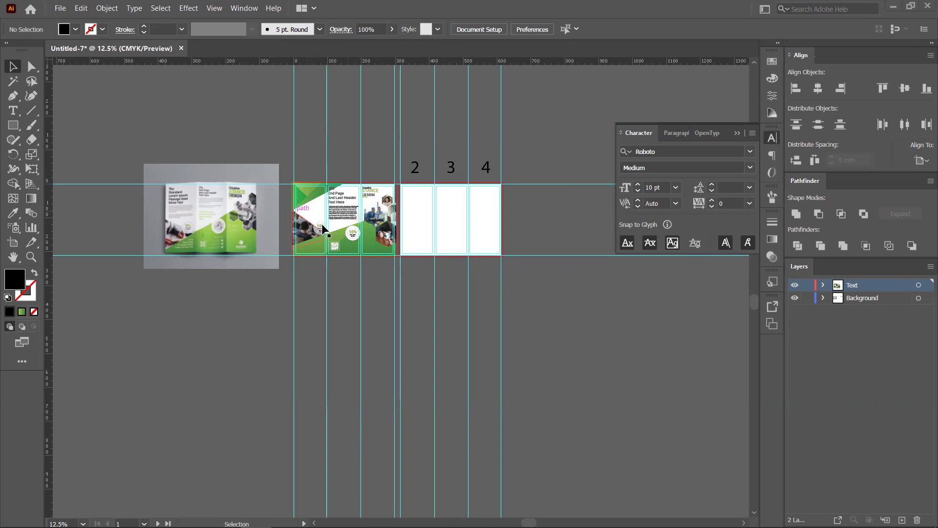
drag(322, 229, 277, 236)
drag(305, 273, 291, 258)
scroll(323, 237, up, 2)
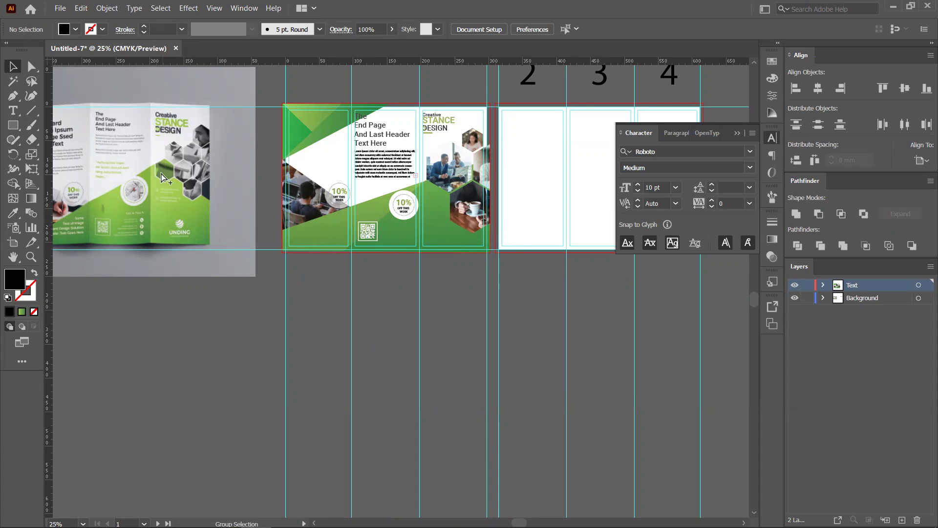
- Examine the hexagonal image grid on the reference brochure's cover panel up close
scroll(162, 173, up, 3)
scroll(221, 181, up, 3)
scroll(221, 181, left, 3)
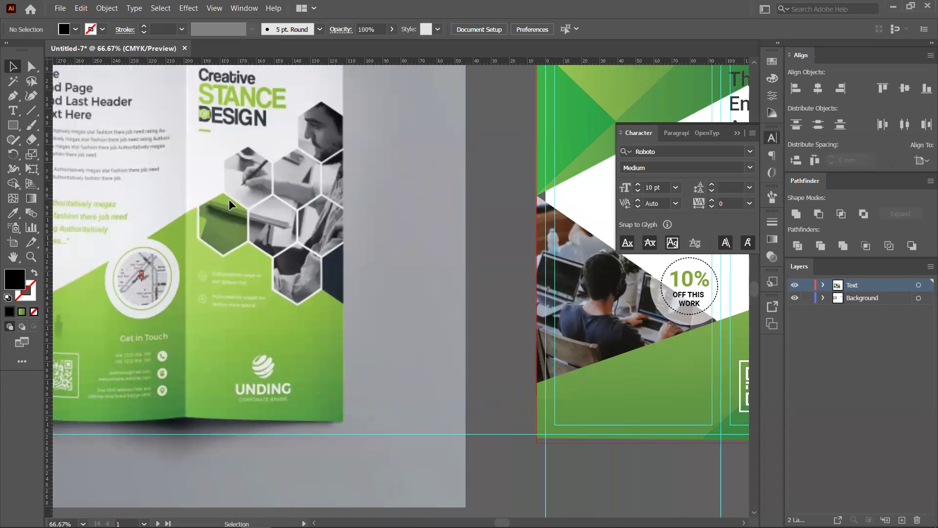
scroll(229, 199, up, 1)
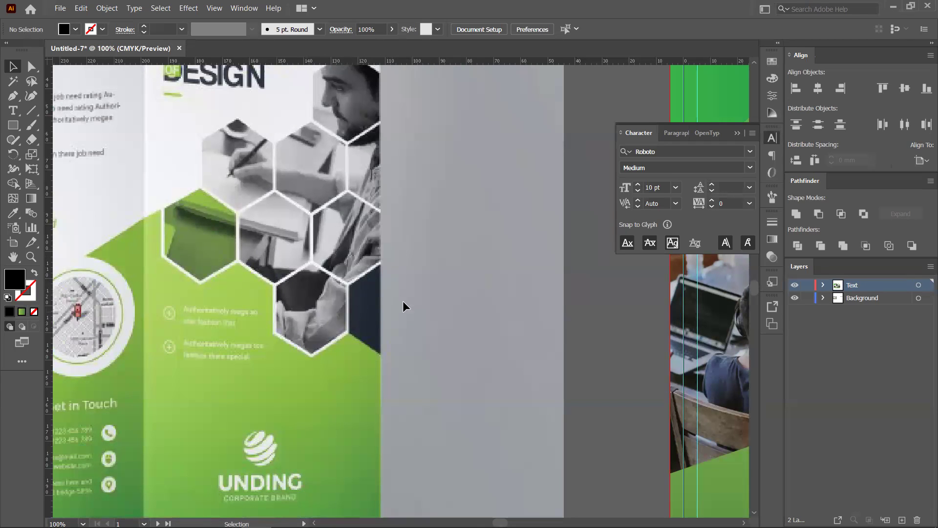
scroll(356, 266, down, 2)
scroll(357, 267, down, 1)
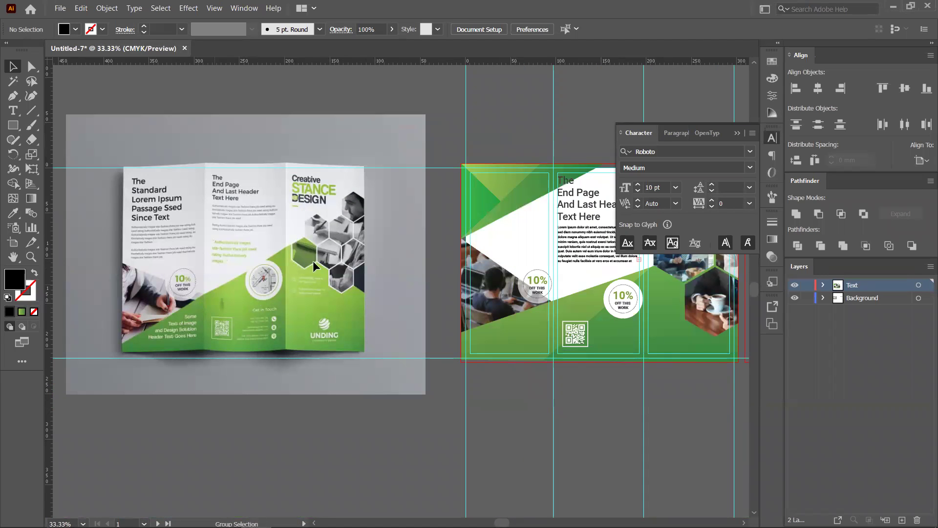
scroll(338, 247, up, 3)
scroll(341, 251, up, 3)
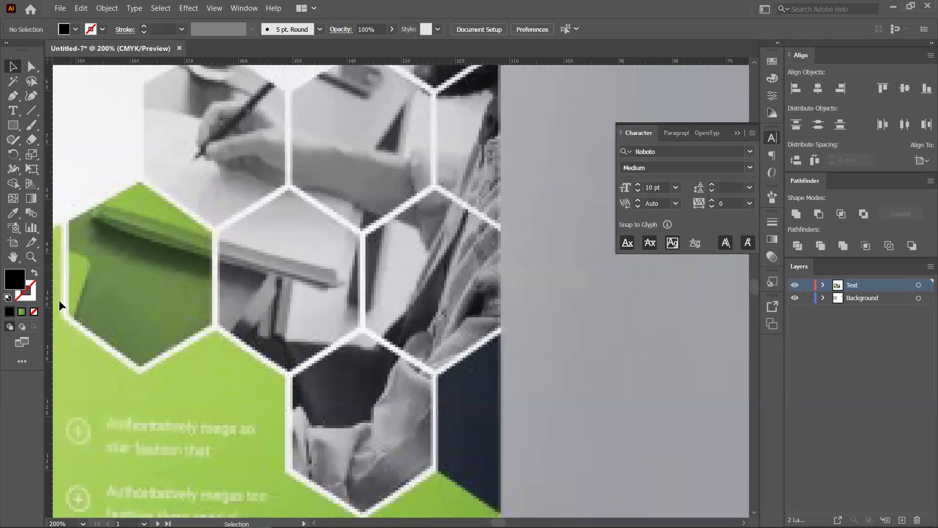
scroll(353, 360, down, 2)
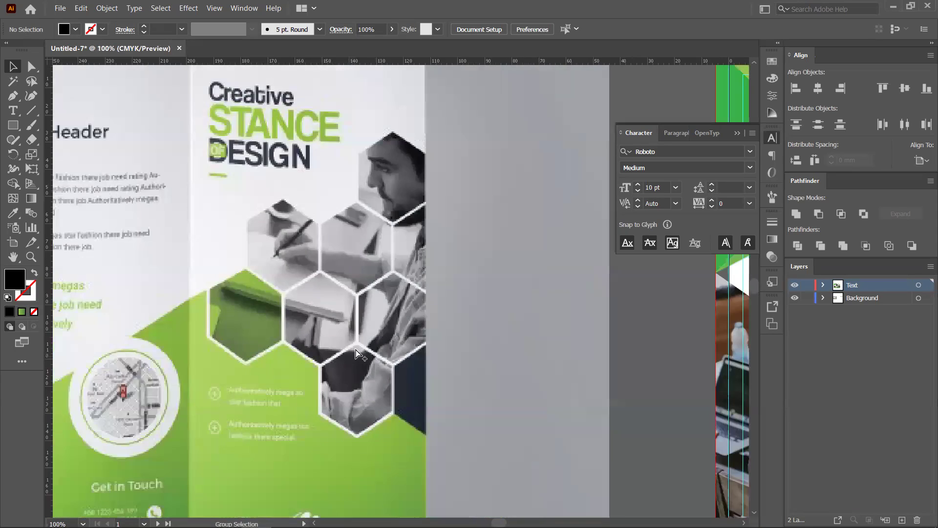
- Draw a black hexagon on the grey area beside the reference's cover panel and enlarge it about its centre
drag(14, 126, 66, 164)
drag(492, 190, 530, 215)
key(v)
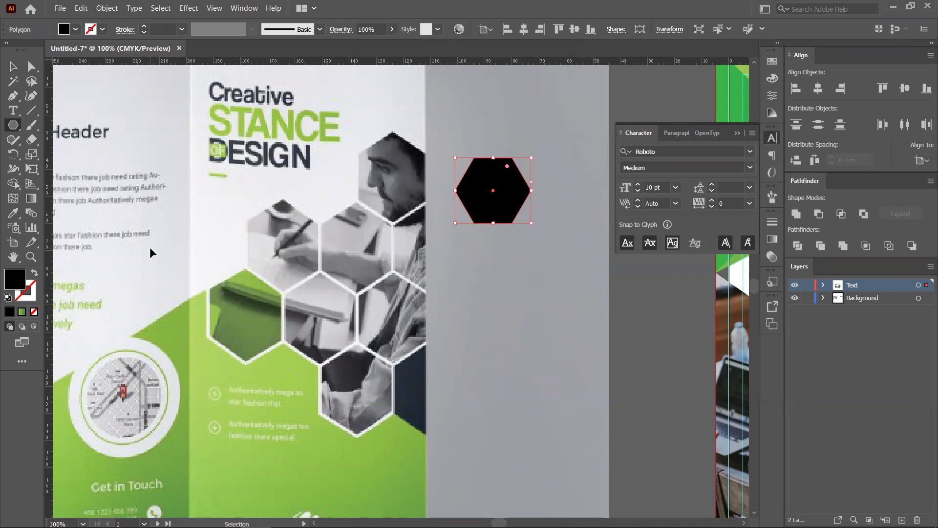
click(13, 65)
mouse_move(531, 223)
mouse_down()
mouse_move(539, 228)
mouse_move(531, 223)
mouse_up()
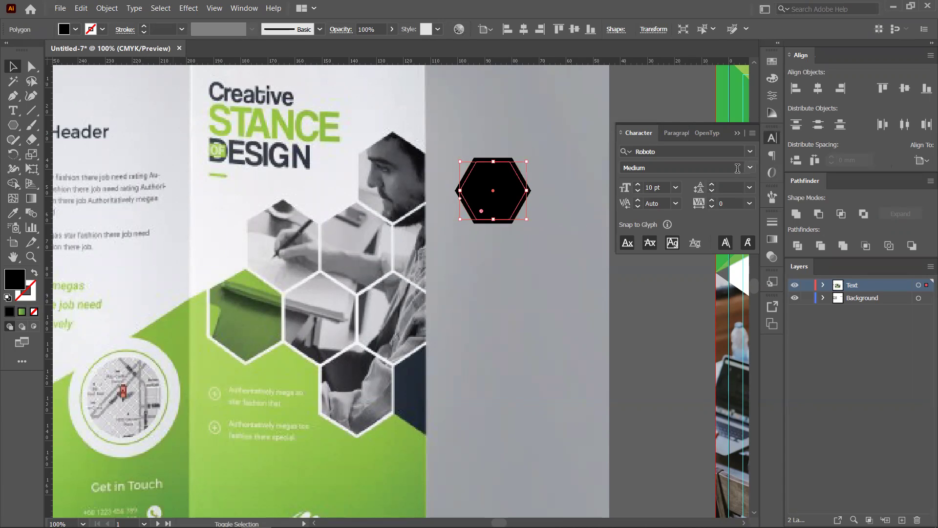
key(a)
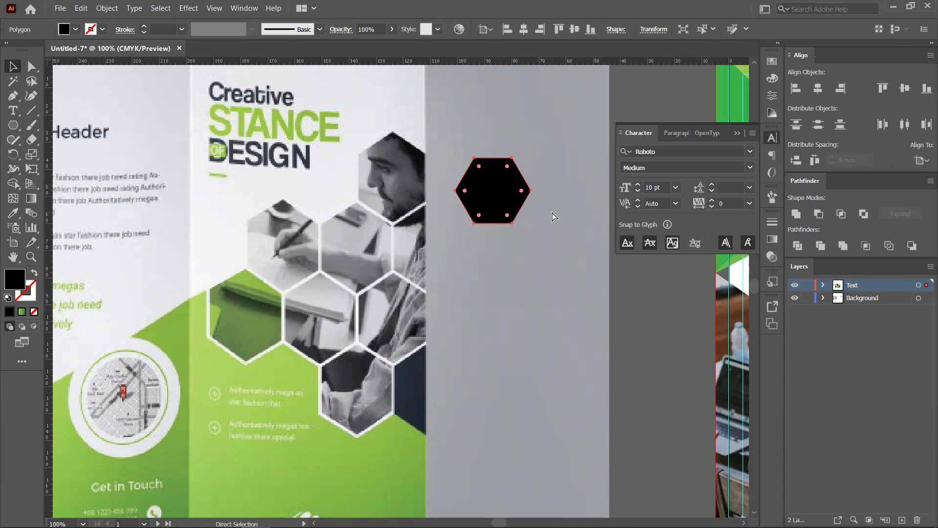
key(v)
drag(530, 225, 539, 229)
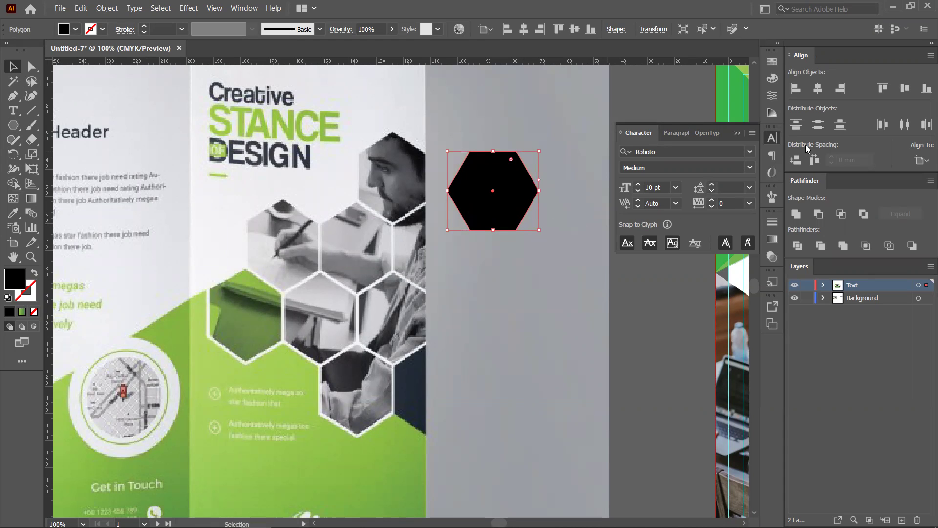
- Fill the sample hexagon white and place a larger concentric copy of it behind
click(769, 64)
click(654, 101)
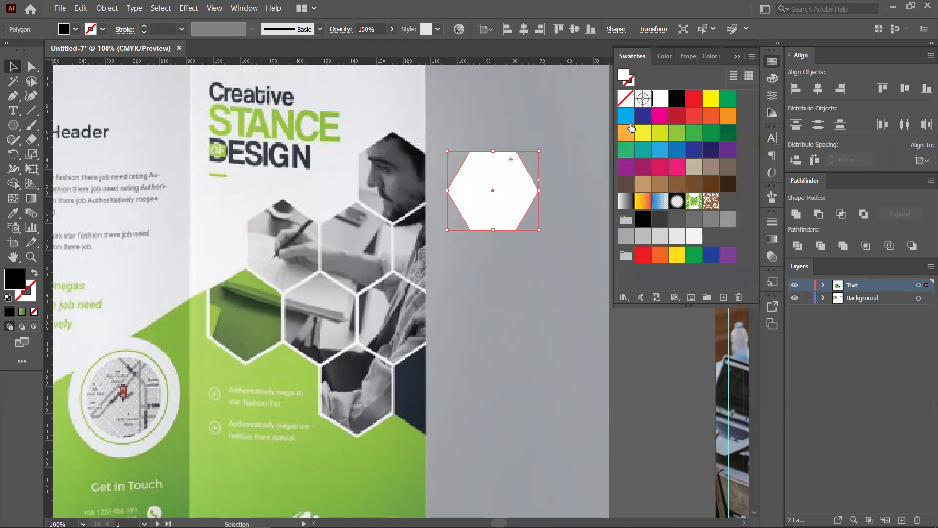
key(ctrl)
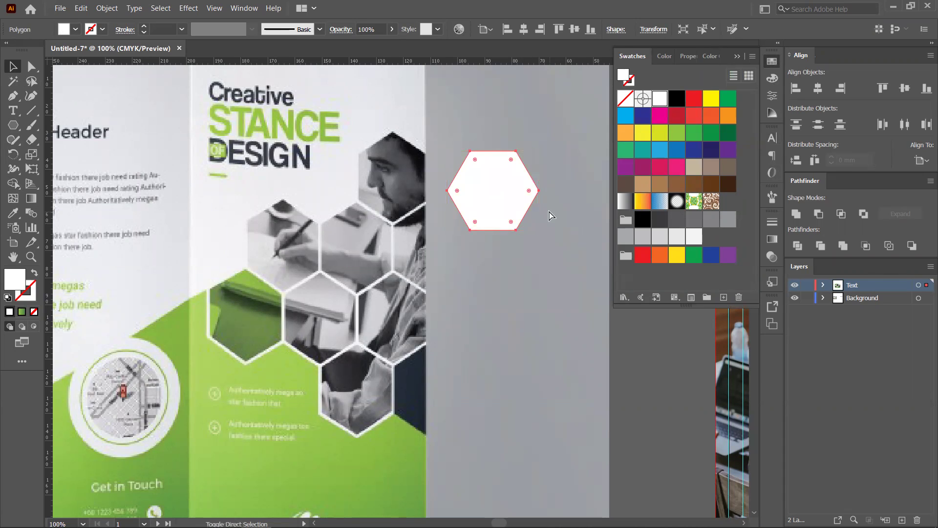
drag(527, 230, 537, 269)
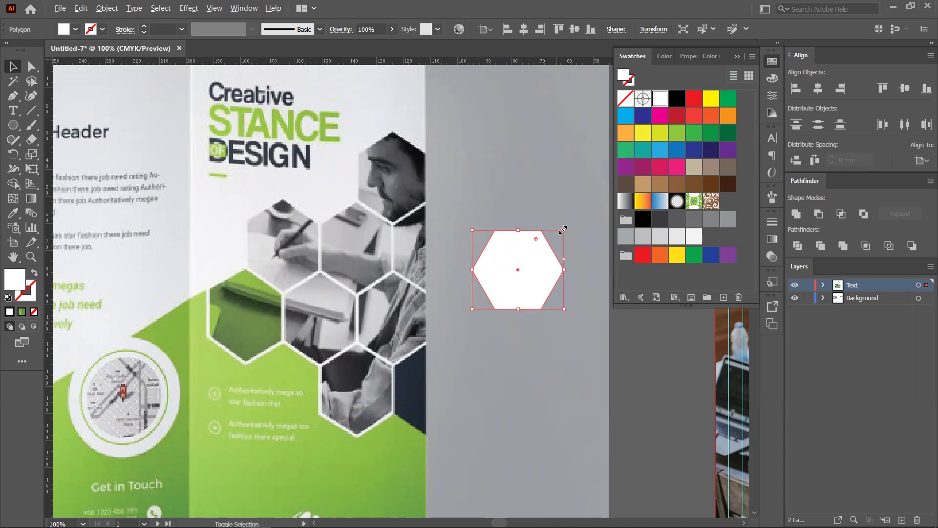
drag(566, 228, 576, 221)
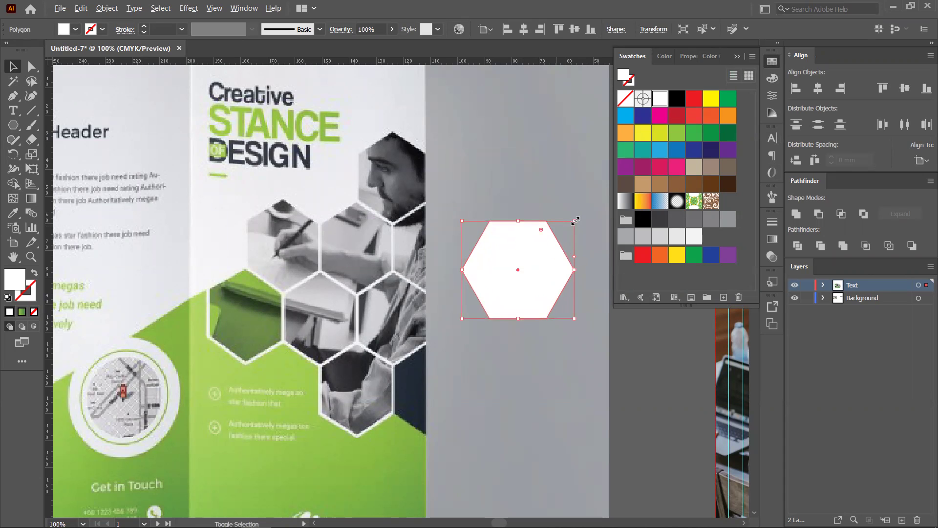
- Try the inner hexagon in black with the larger one as its white border, and delete both sample hexagons
click(678, 99)
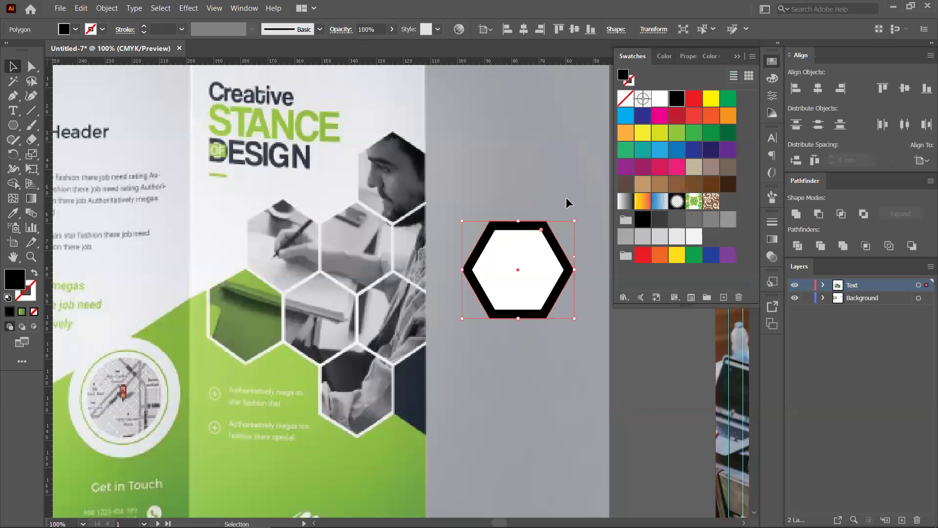
key(ctrl+z)
click(531, 256)
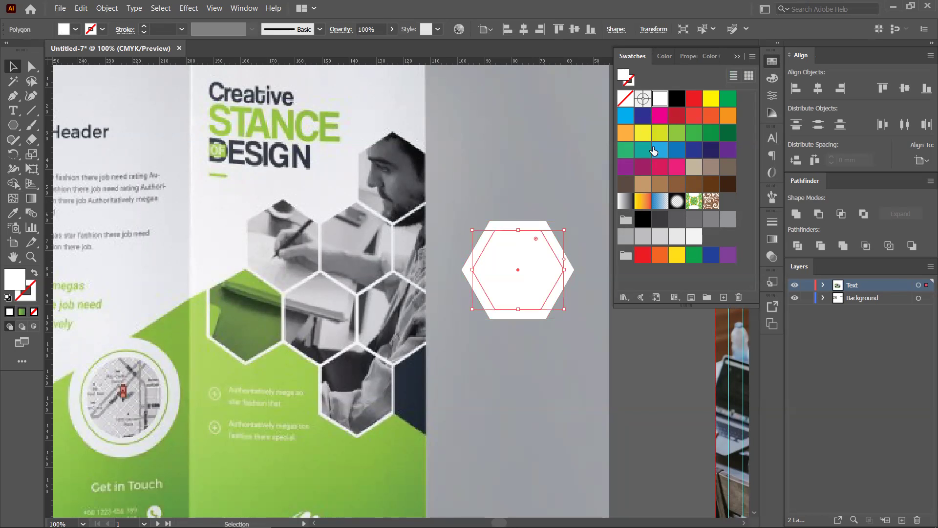
click(676, 98)
key(ctrl+shift+a)
mouse_move(522, 278)
mouse_down()
mouse_move(559, 225)
mouse_move(522, 246)
mouse_move(522, 272)
mouse_up()
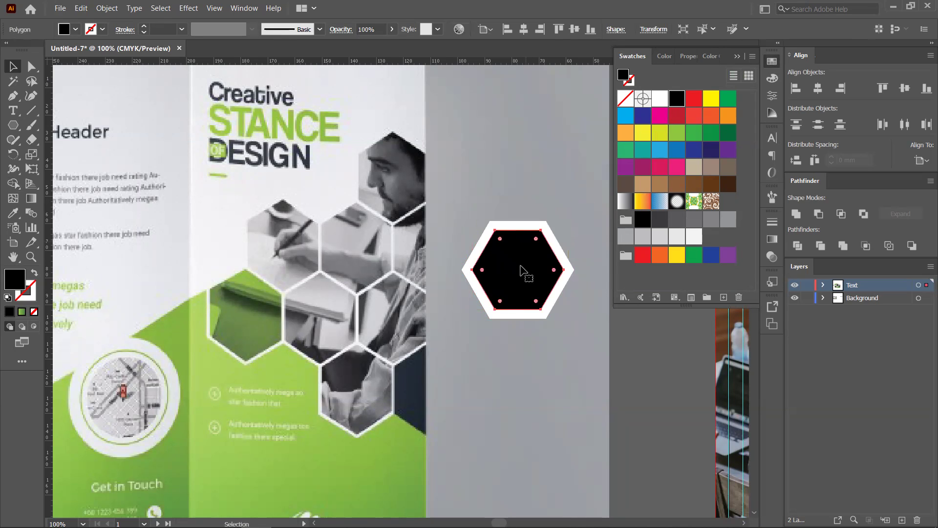
click(545, 176)
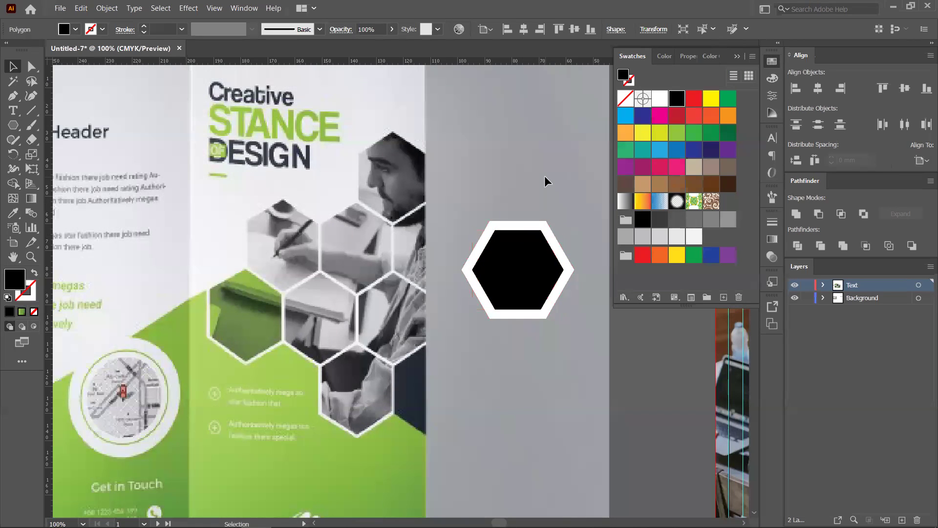
drag(500, 202, 546, 293)
key(Delete)
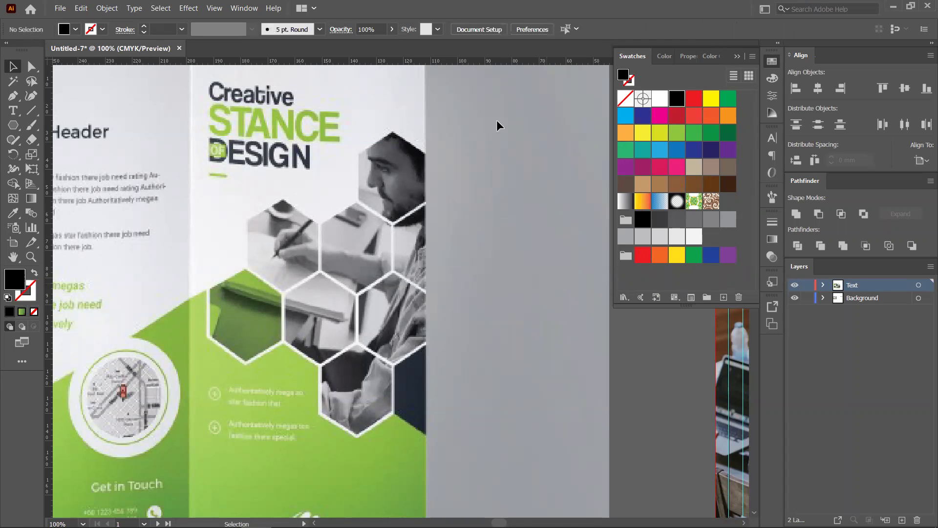
- Look through the transparency blending modes and the character formatting options beside the reference brochure
scroll(446, 172, down, 2)
drag(381, 231, 433, 159)
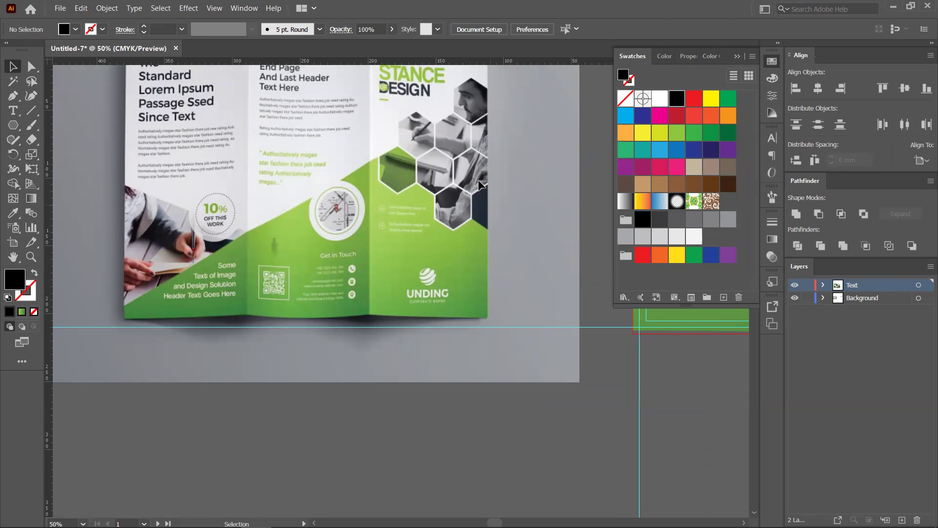
click(773, 256)
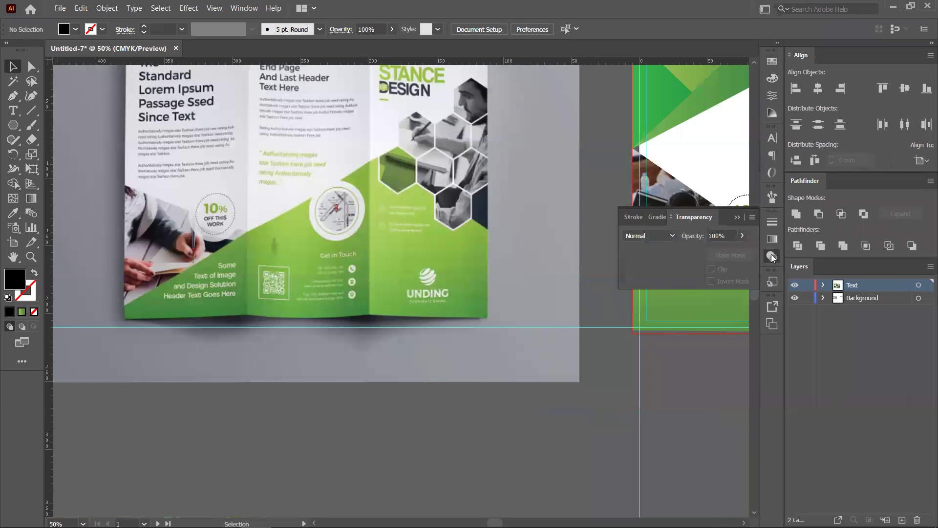
click(670, 232)
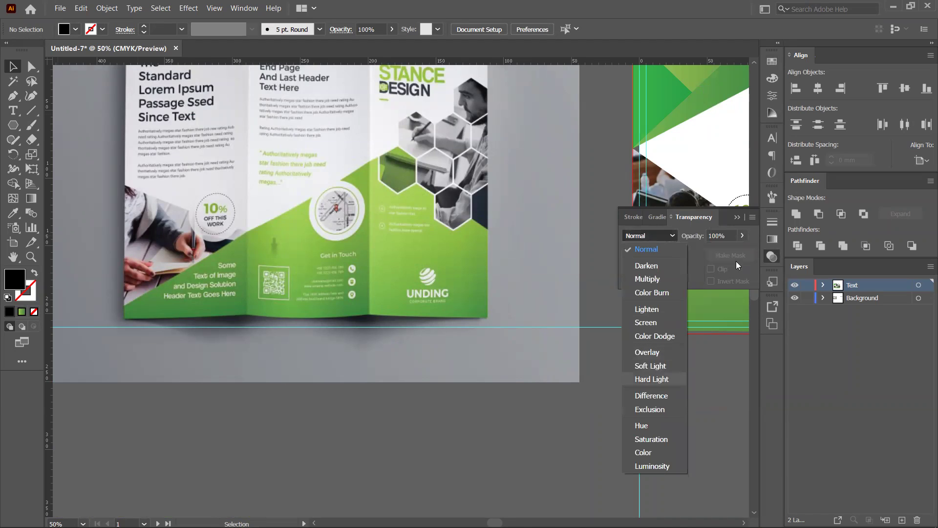
click(763, 265)
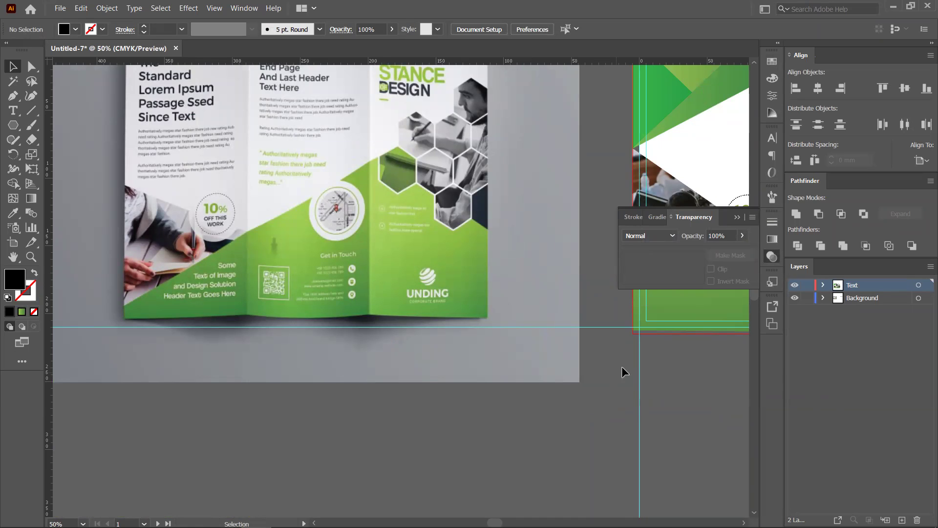
click(771, 138)
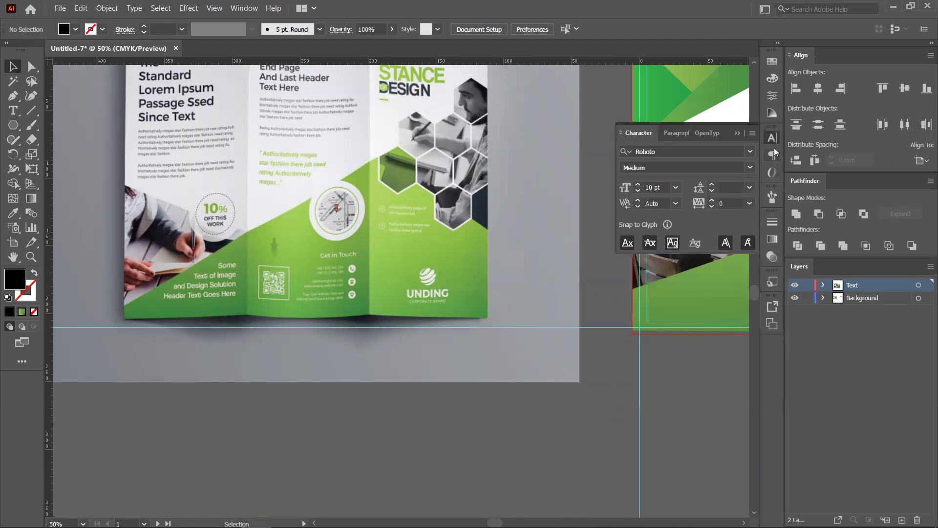
click(771, 91)
click(775, 91)
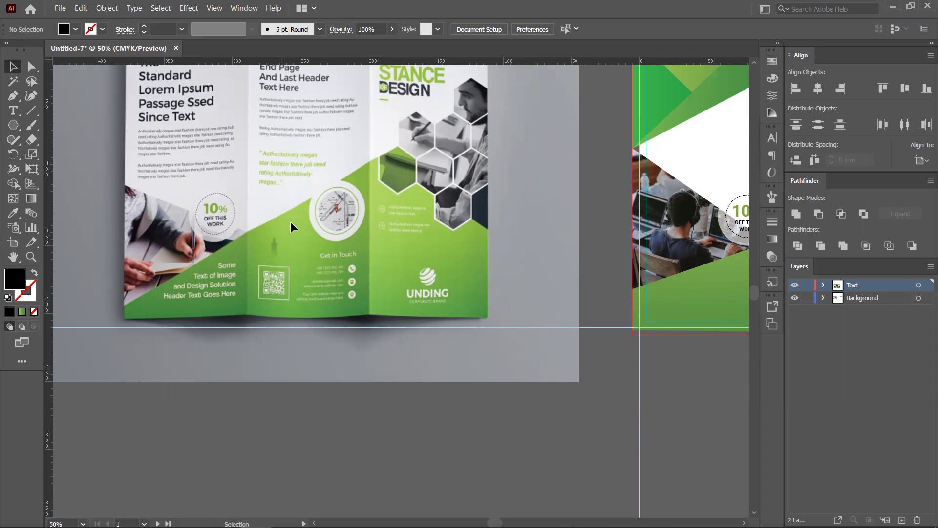
- Compare the reference brochure with the finished outer panels and the blank inner panels 2, 3 and 4
scroll(290, 221, up, 2)
key(ctrl+minus)
key(ctrl+minus)
key(ctrl+minus)
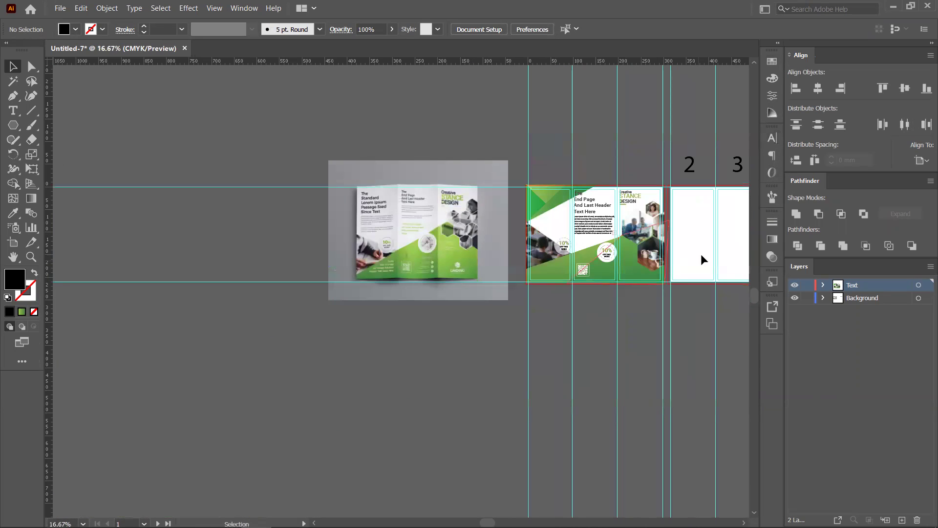
drag(700, 254, 412, 294)
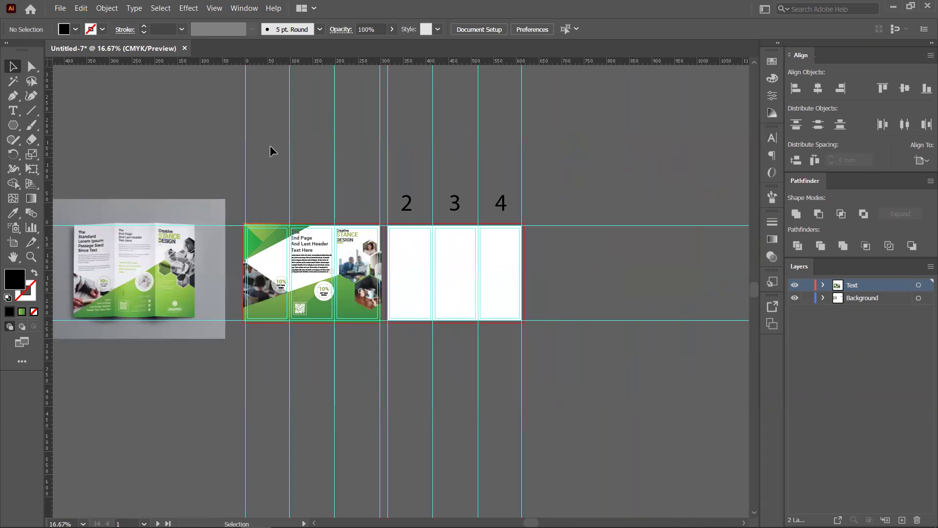
scroll(163, 262, up, 1)
drag(141, 273, 234, 243)
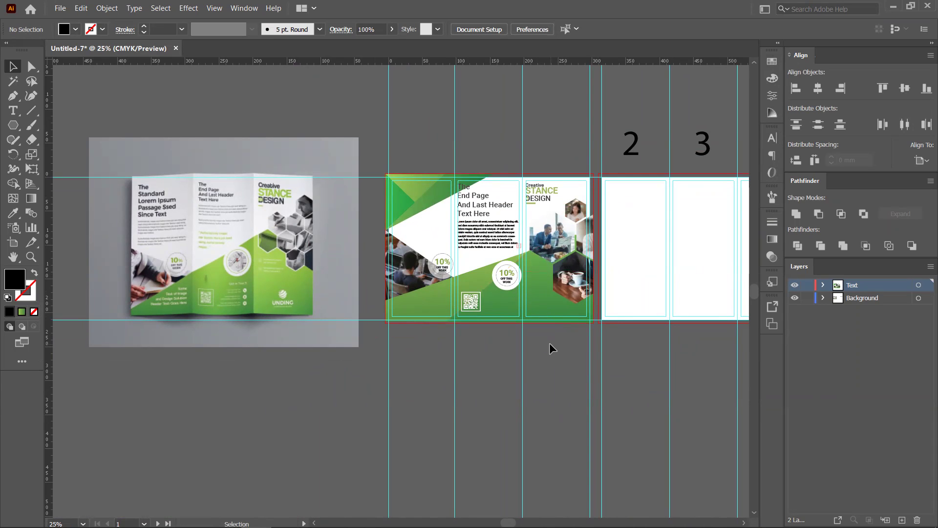
key(ctrl+alt)
scroll(547, 330, up, 1)
drag(575, 353, 489, 354)
scroll(482, 329, down, 1)
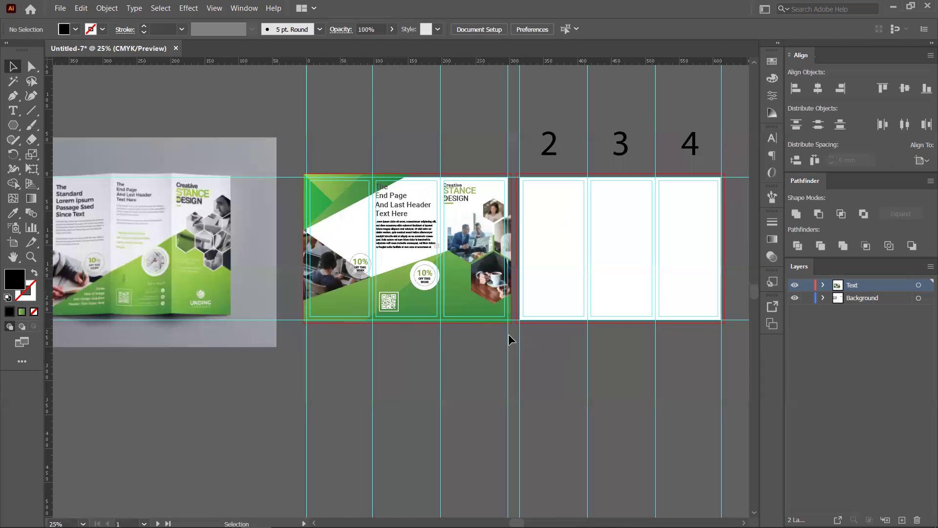
scroll(508, 334, down, 1)
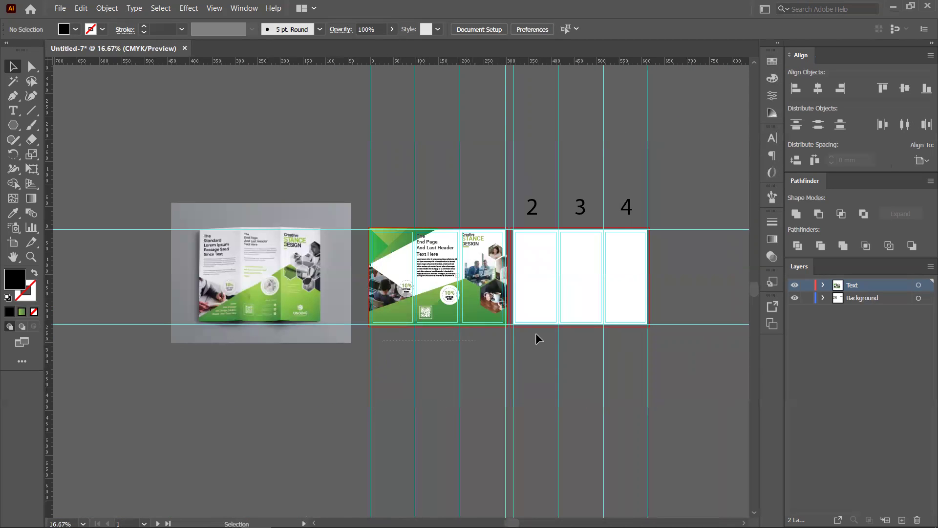
drag(691, 356, 624, 360)
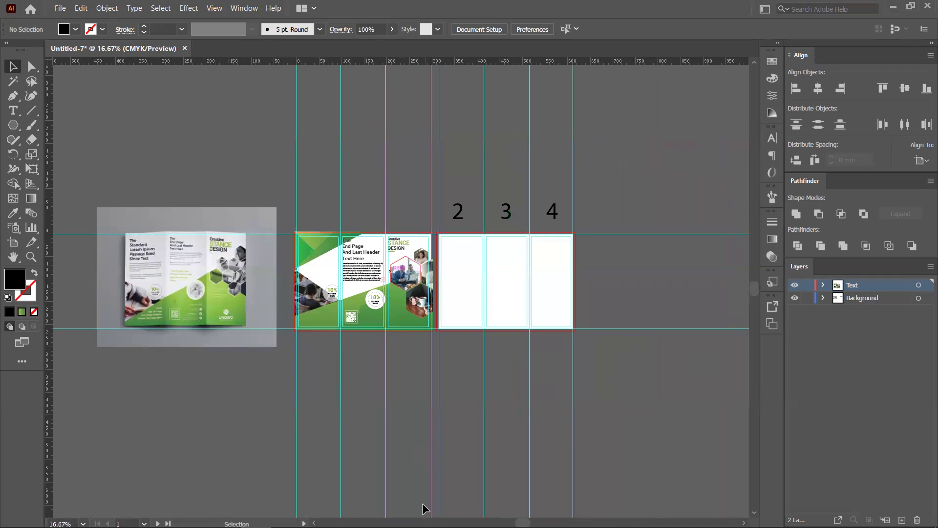